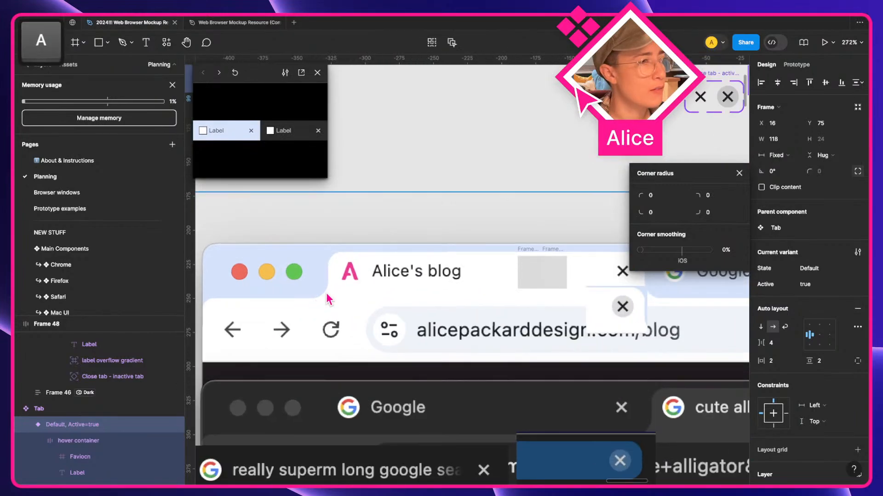
# - Close the corner radius settings and the prototype preview of the tab labels
pyautogui.hscroll(1, 470, 244)
pyautogui.hscroll(-1, 470, 244)
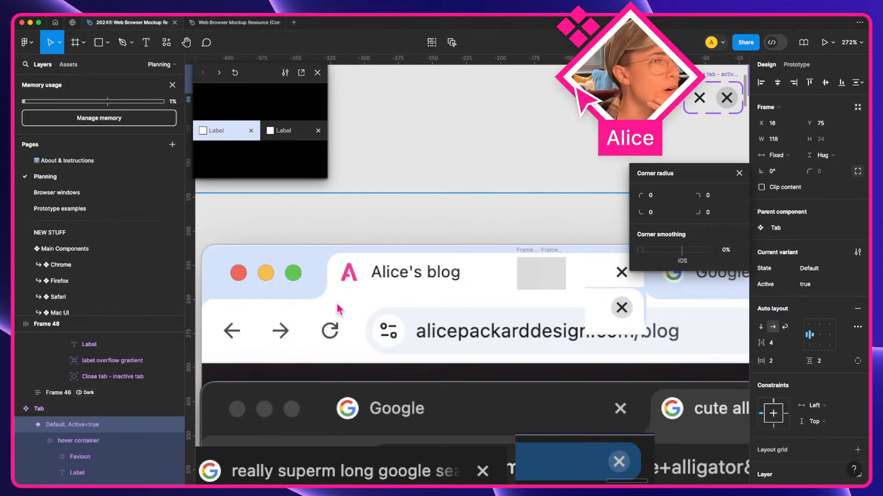
pyautogui.click(739, 174)
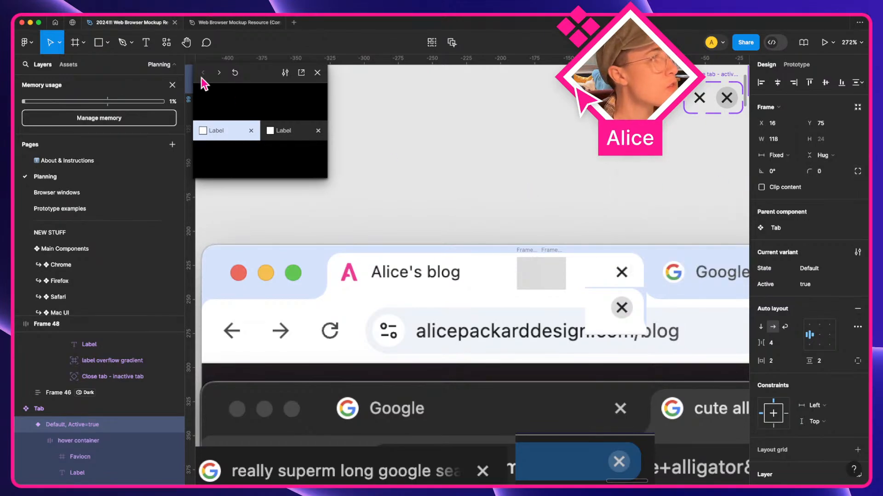
pyautogui.click(317, 72)
# - In the older Web Browser Mockup Resource file, go to the main component of the light Chrome window's focused full tab
pyautogui.click(244, 23)
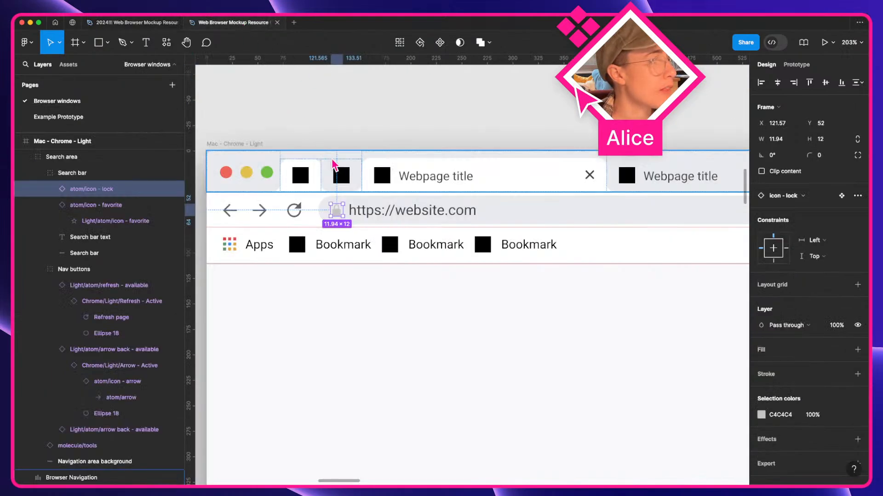
pyautogui.click(334, 165)
pyautogui.click(92, 381)
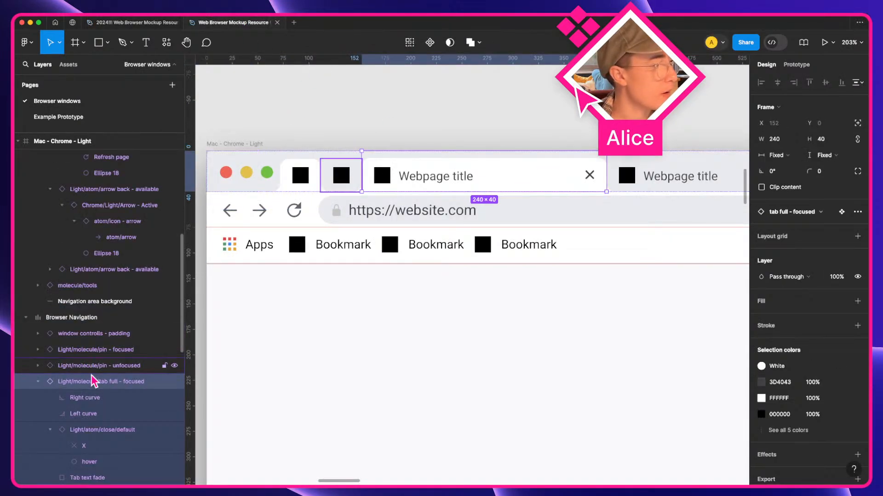
pyautogui.rightClick(92, 379)
pyautogui.click(121, 350)
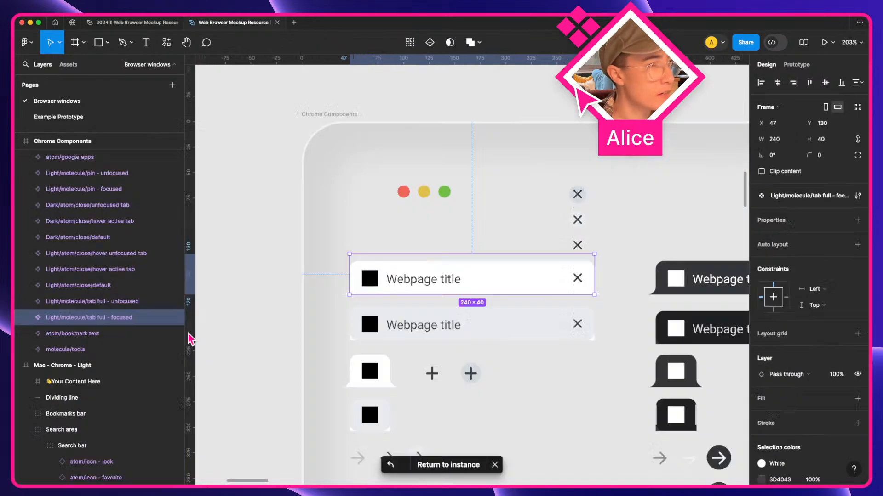
# - Compare the focused and unfocused light full tab components in the Chrome Components frame
pyautogui.scroll(5, 469, 250)
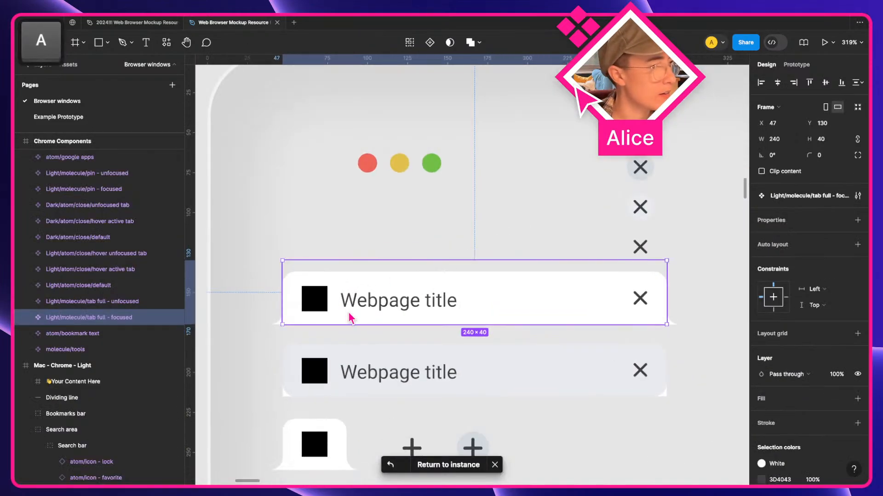
pyautogui.scroll(-1, 352, 317)
pyautogui.scroll(-1, 350, 315)
pyautogui.click(352, 327)
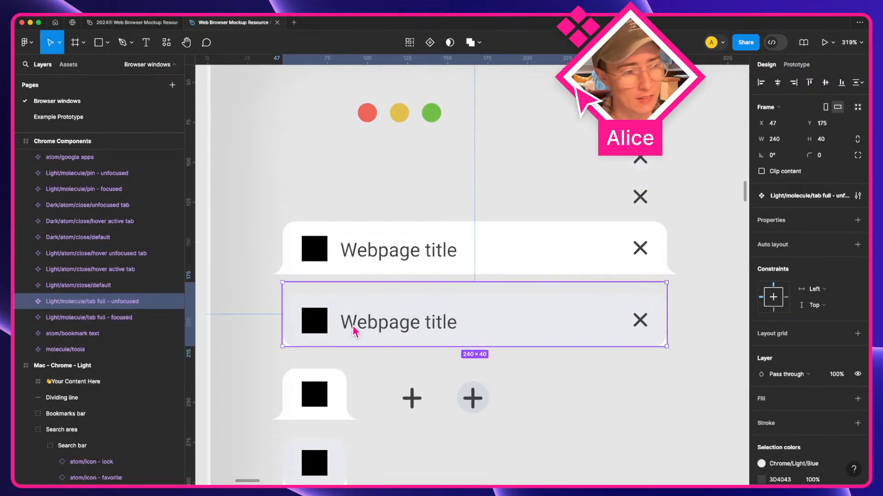
pyautogui.click(339, 266)
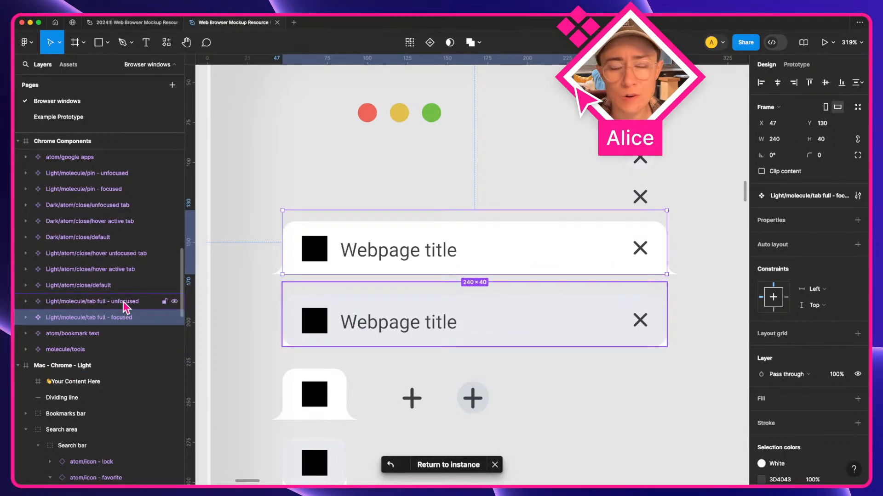
pyautogui.scroll(3, 321, 250)
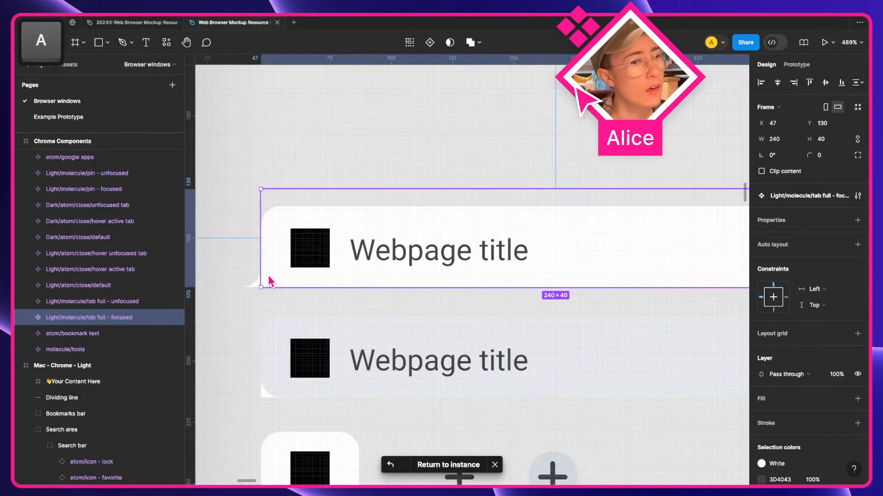
# - Inspect how the focused tab is built, checking its left curve, right curve, tab background and favicon-and-text layers
pyautogui.click(258, 286)
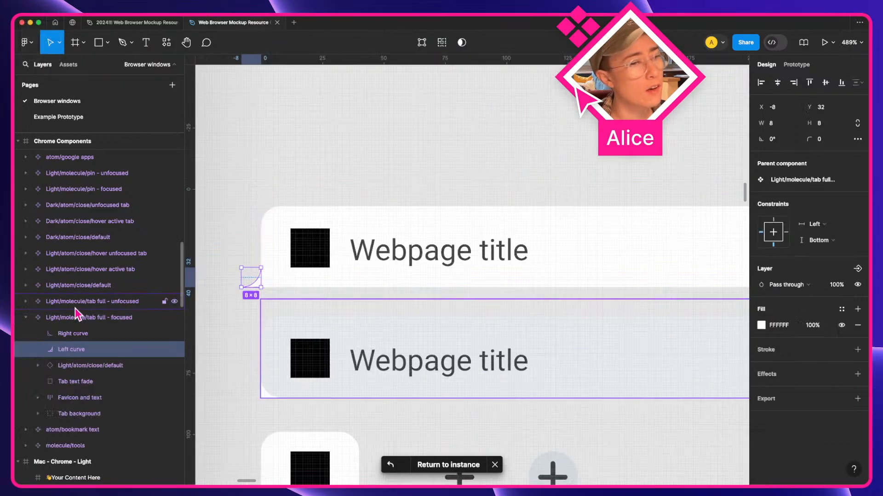
pyautogui.click(335, 285)
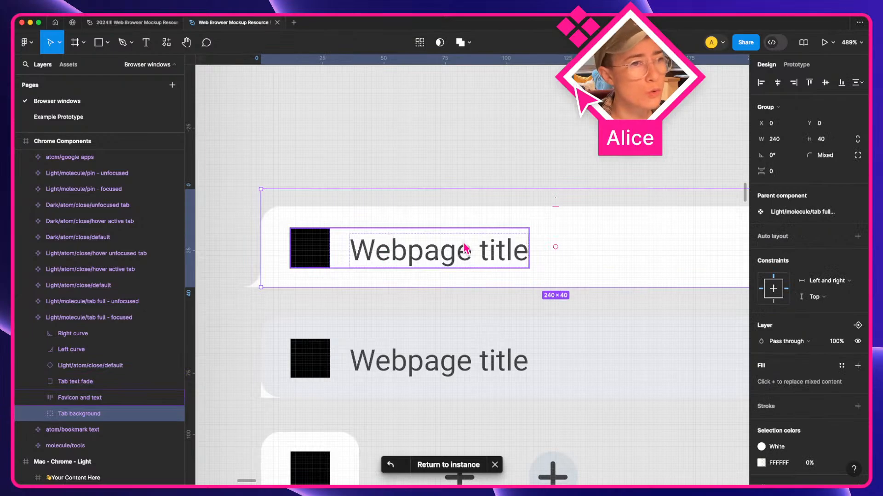
pyautogui.click(255, 282)
pyautogui.click(333, 266)
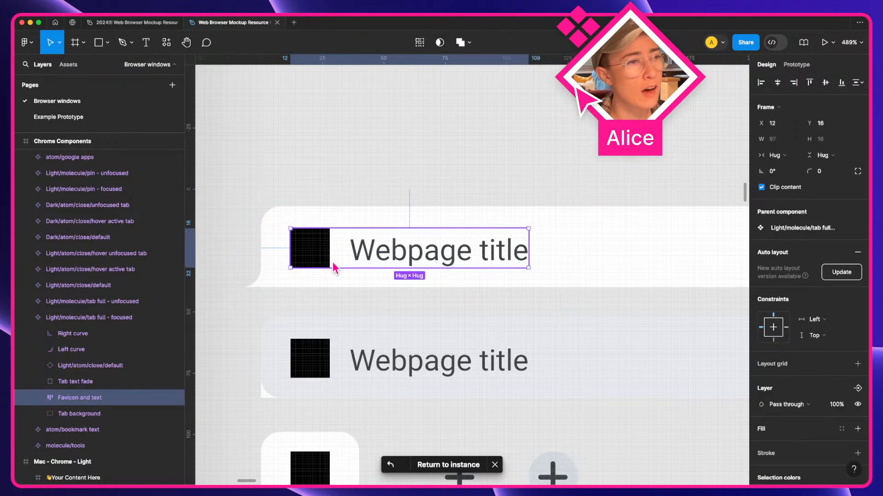
pyautogui.click(309, 221)
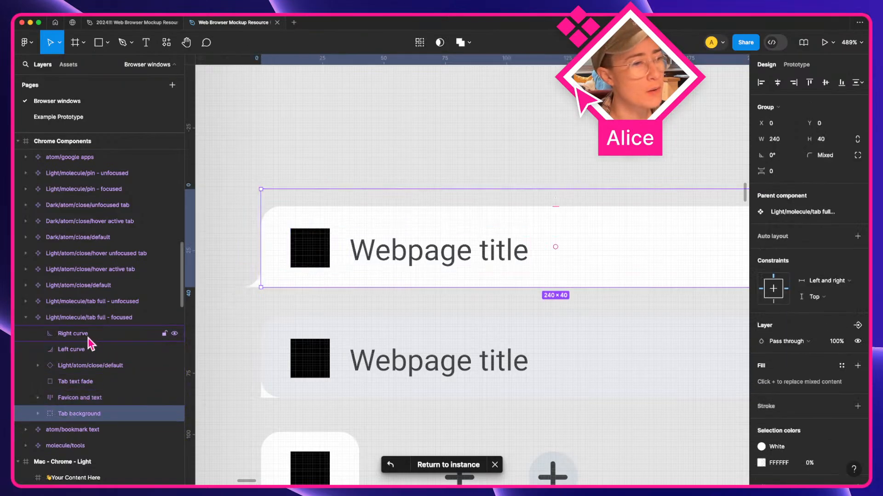
pyautogui.click(88, 338)
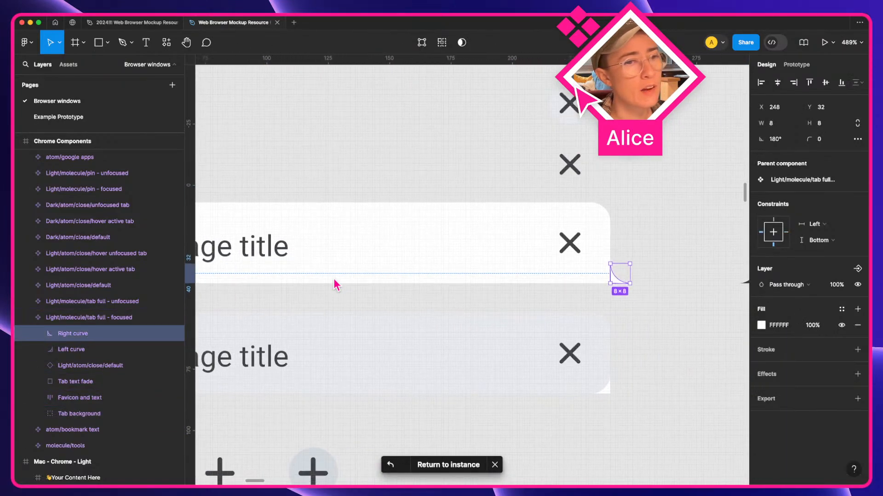
pyautogui.click(488, 218)
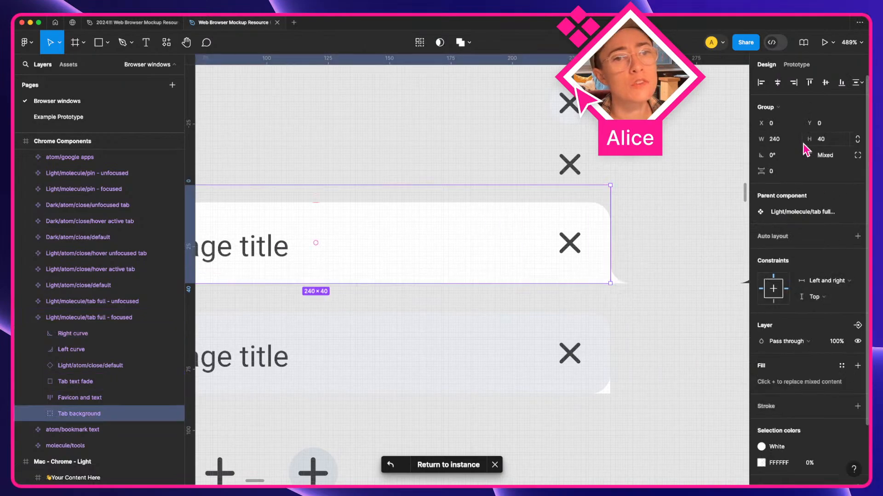
# - Copy the Right curve and Left curve shapes from the focused tab component
pyautogui.click(620, 285)
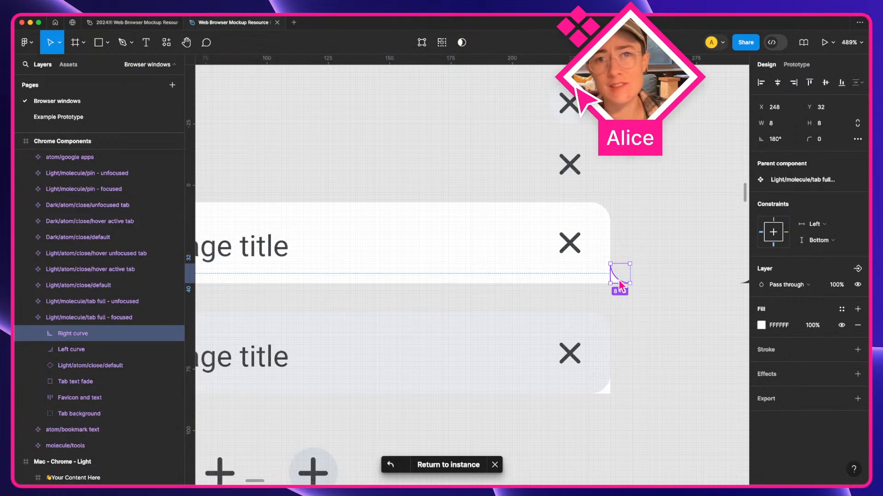
pyautogui.scroll(5, 619, 286)
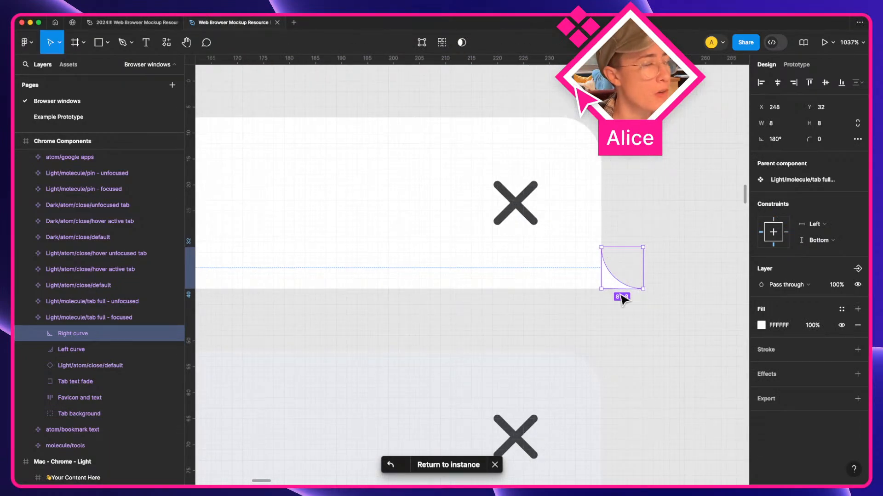
pyautogui.keyDown('super'); pyautogui.click(89, 351); pyautogui.keyUp('super')
pyautogui.press('super+c')
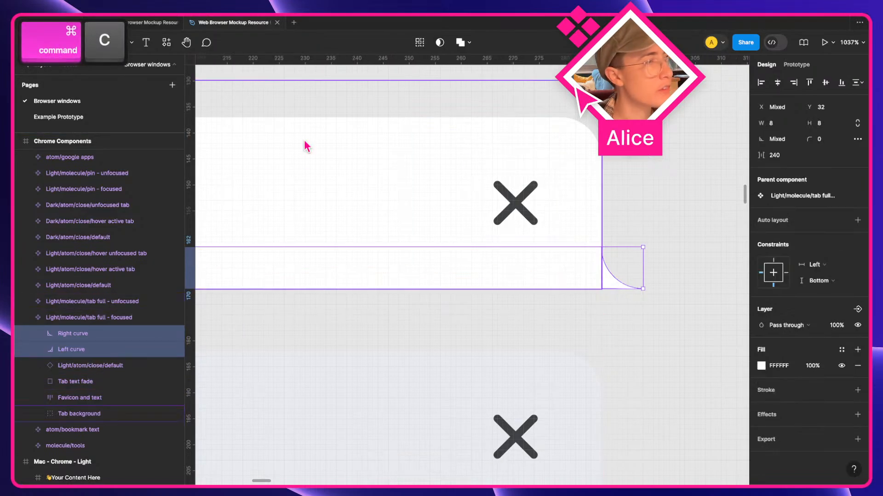
# - Paste both curves on the Planning page of the 2024 mockup file and place them just below the Tab component set
pyautogui.click(170, 22)
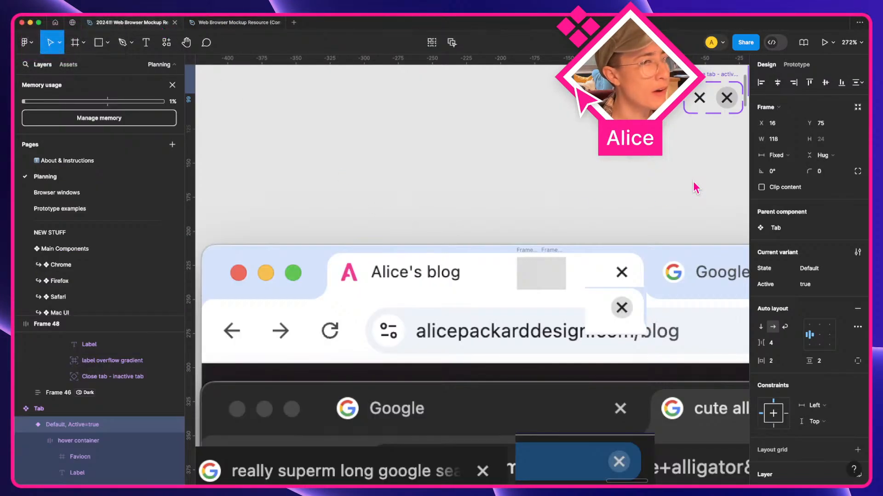
pyautogui.hscroll(5, 696, 187)
pyautogui.scroll(3, 696, 188)
pyautogui.click(600, 392)
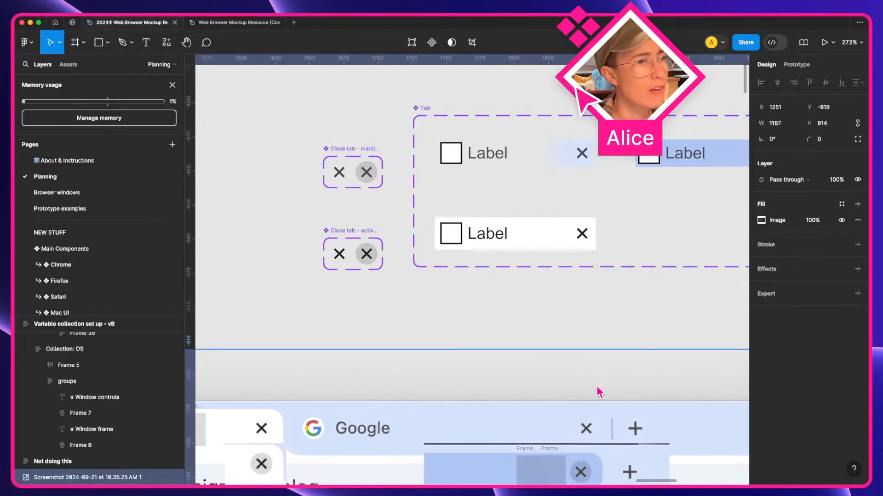
pyautogui.press('super+v')
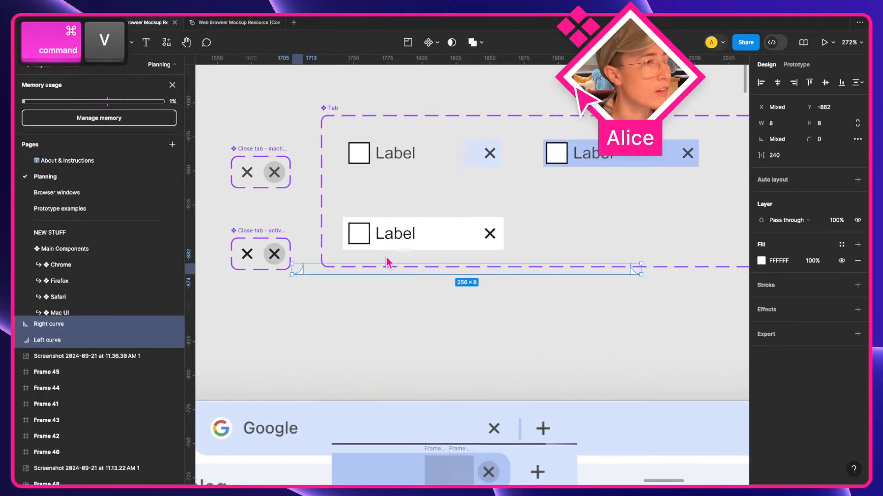
pyautogui.moveTo(302, 270); pyautogui.dragTo(372, 290)
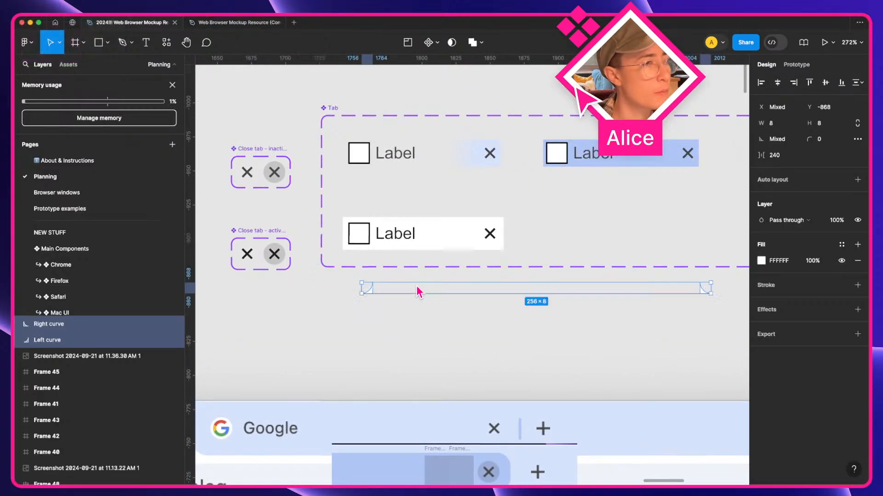
# - Move the pasted right curve closer to the left one, to X 1856 beneath the active tab's close icon
pyautogui.click(416, 288)
pyautogui.click(372, 293)
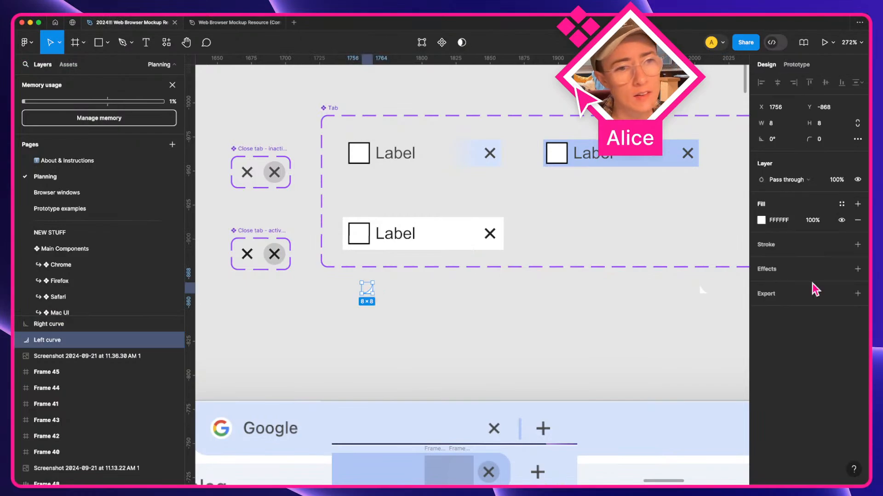
pyautogui.click(703, 293)
pyautogui.moveTo(703, 293); pyautogui.dragTo(490, 296)
# - Examine the Chrome tab screenshot below the curves and check the variant properties of the Tab component set
pyautogui.scroll(5, 419, 294)
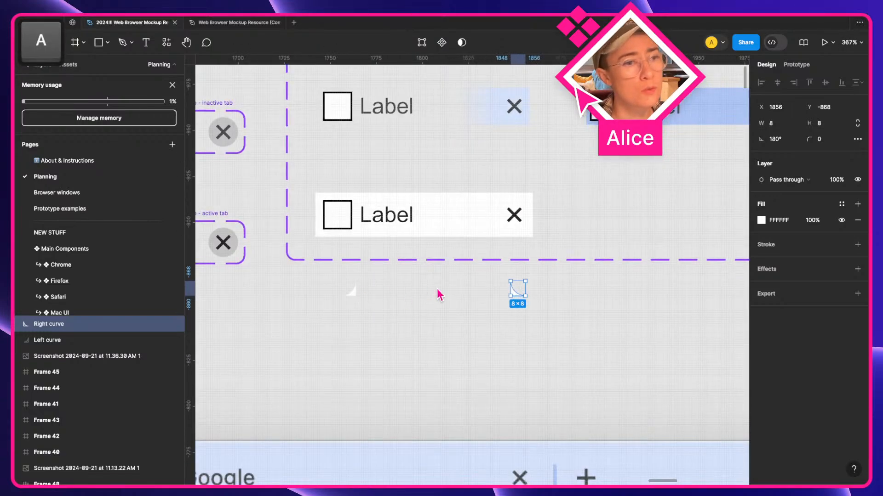
pyautogui.scroll(-5, 440, 296)
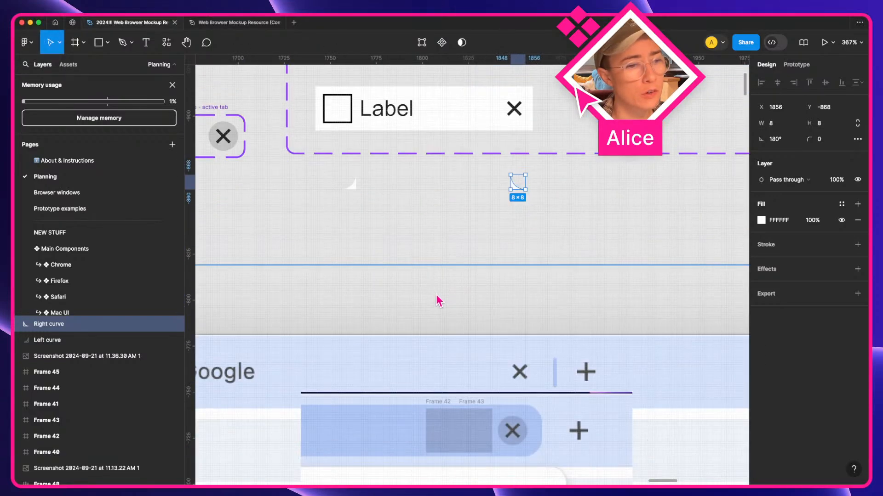
pyautogui.scroll(-3, 439, 297)
pyautogui.hscroll(-4, 437, 300)
pyautogui.scroll(5, 436, 300)
pyautogui.hscroll(5, 437, 300)
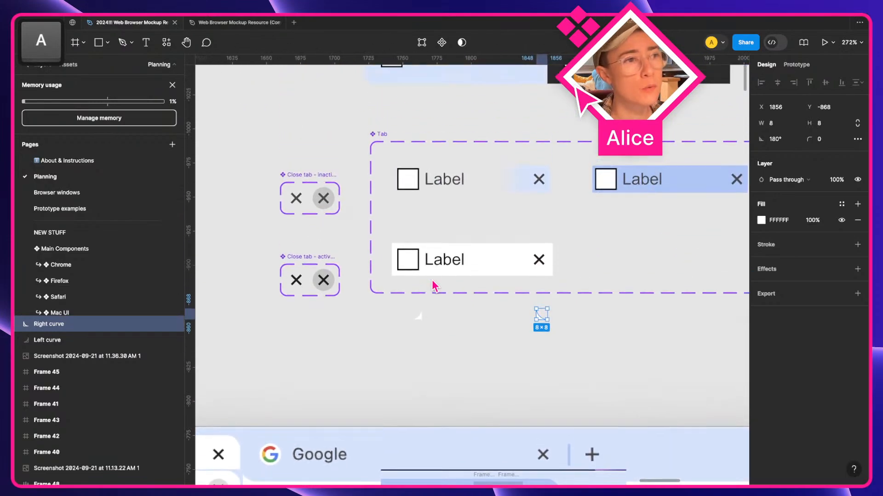
pyautogui.click(384, 142)
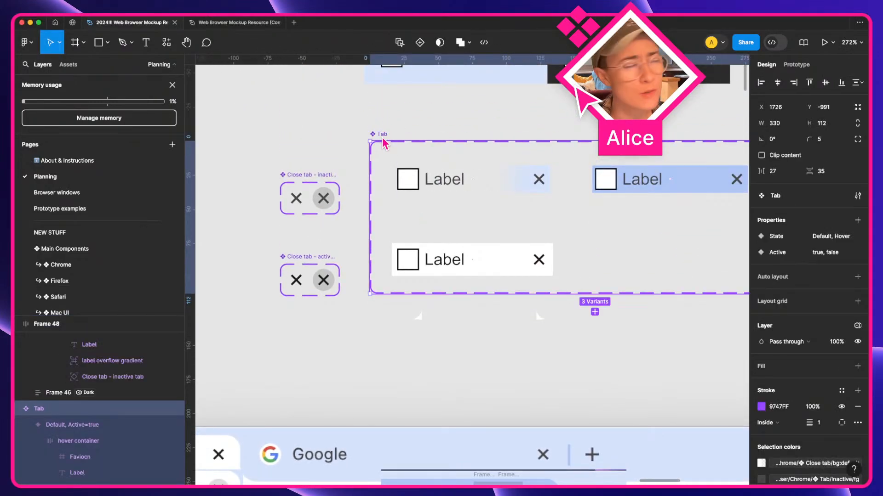
pyautogui.moveTo(228, 33)
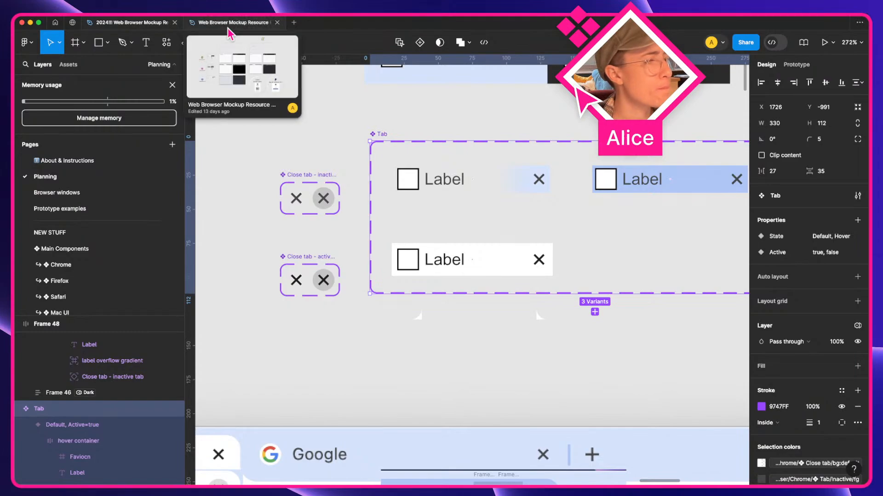
# - Review the Tab entries in the Component inventory list, selecting the active neighbor variant line
pyautogui.scroll(-3, 345, 281)
pyautogui.press('space')
pyautogui.moveTo(345, 280); pyautogui.dragTo(727, 194)
pyautogui.moveTo(392, 260); pyautogui.dragTo(730, 156)
pyautogui.moveTo(516, 199); pyautogui.dragTo(594, 185)
pyautogui.scroll(-3, 469, 221)
pyautogui.press('space')
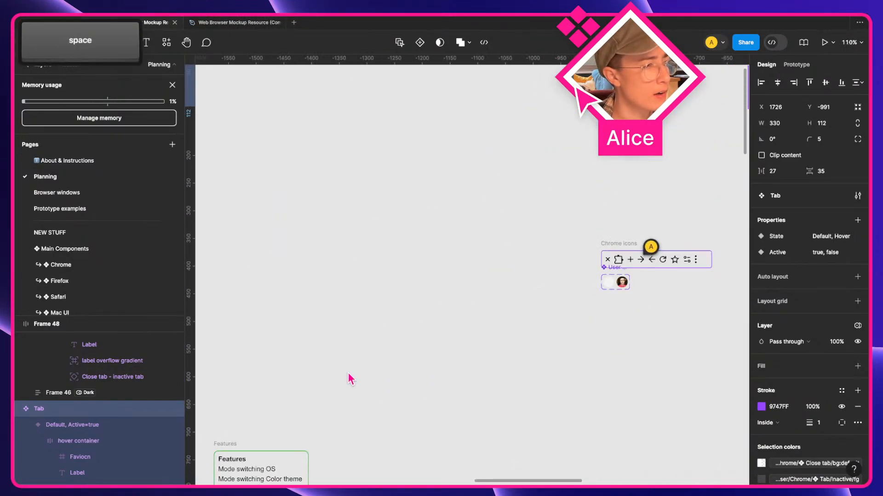
pyautogui.moveTo(349, 378); pyautogui.dragTo(484, 153)
pyautogui.press('space')
pyautogui.moveTo(517, 328); pyautogui.dragTo(367, 268)
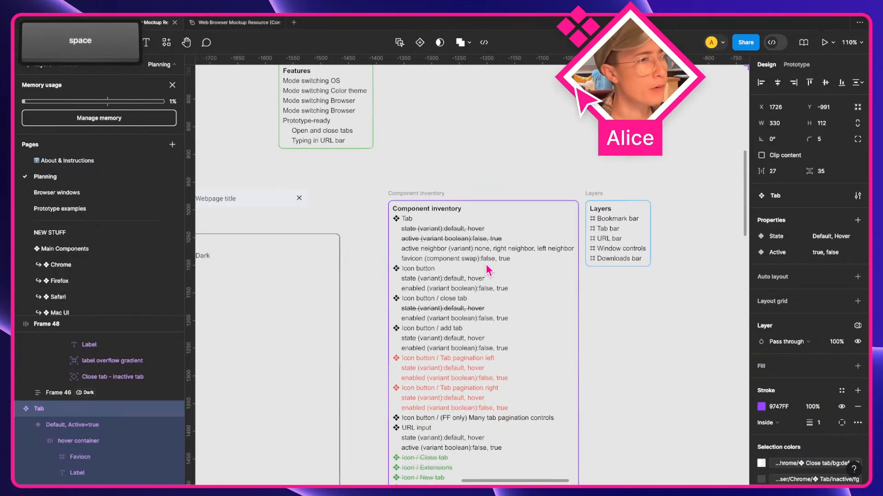
pyautogui.scroll(3, 488, 270)
pyautogui.keyDown('super'); pyautogui.click(393, 239); pyautogui.keyUp('super')
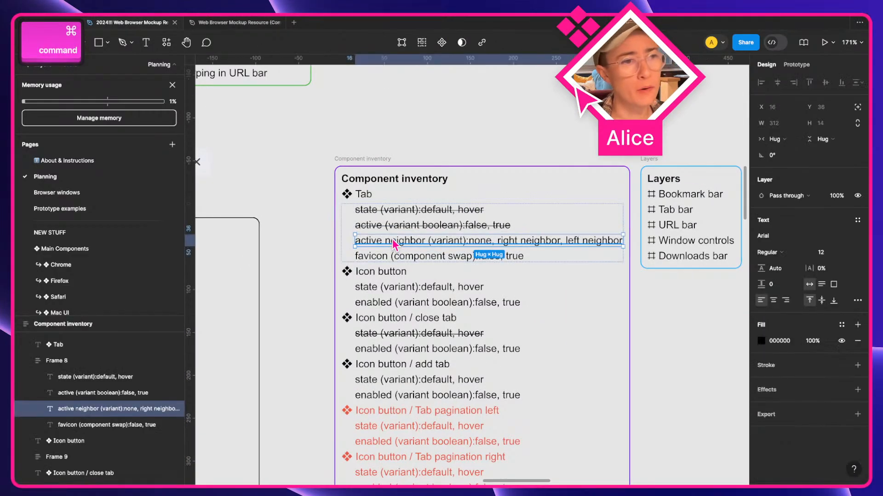
pyautogui.hscroll(2, 393, 244)
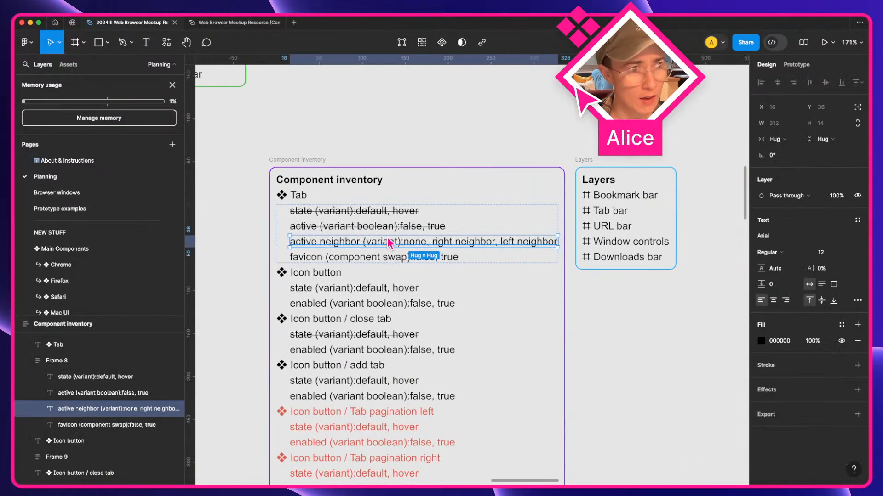
# - Return to the Tab component set and the two pasted curves beneath it
pyautogui.scroll(-5, 400, 245)
pyautogui.press('a')
pyautogui.hscroll(8, 400, 245)
pyautogui.scroll(10, 398, 246)
pyautogui.hscroll(3, 398, 245)
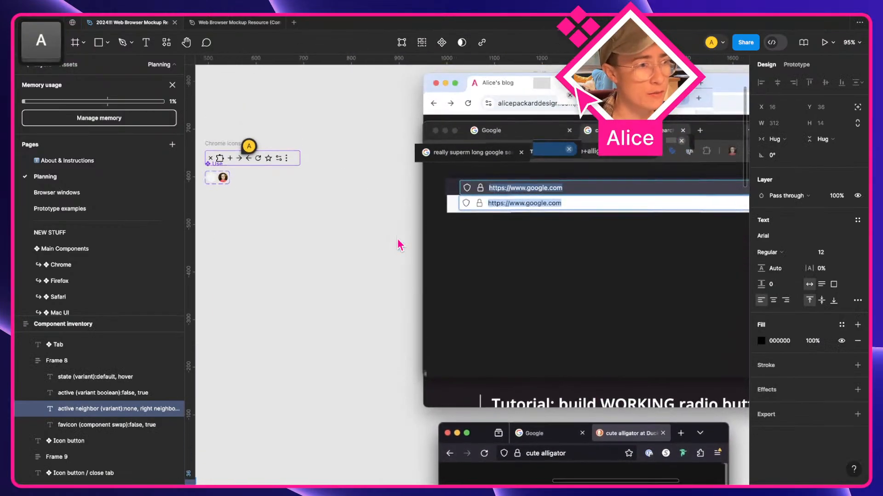
pyautogui.scroll(2, 742, 193)
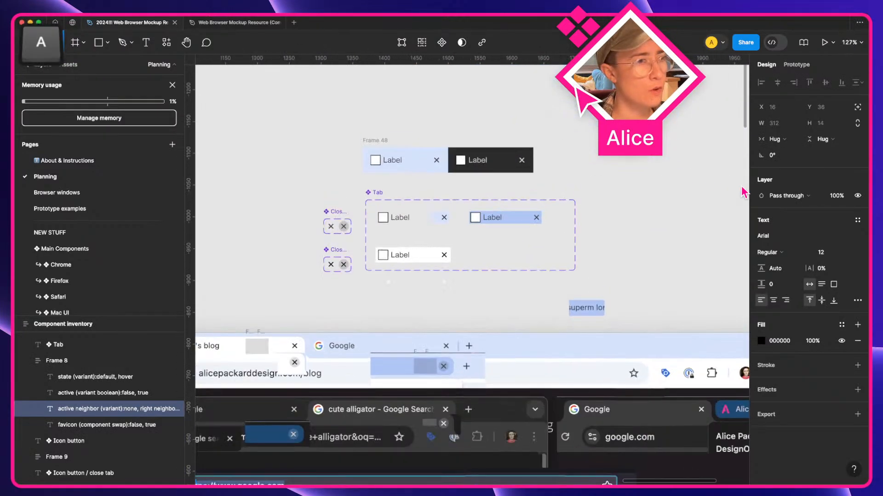
pyautogui.press('a')
pyautogui.scroll(5, 385, 297)
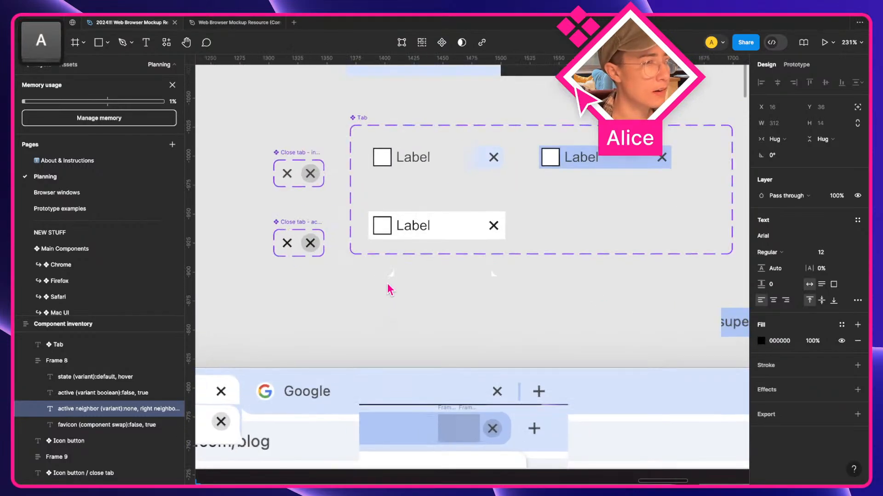
# - Move both the left and right curves from beneath the component set into the default inactive Tab variant
pyautogui.scroll(4, 389, 280)
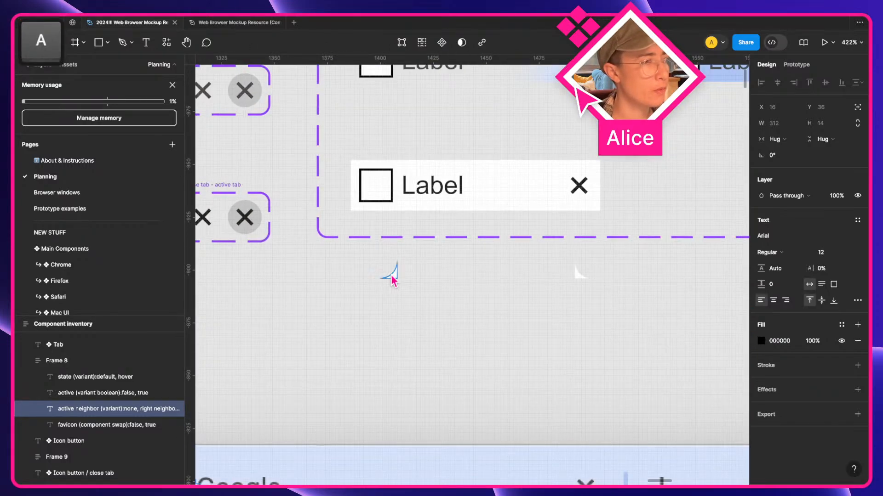
pyautogui.click(390, 275)
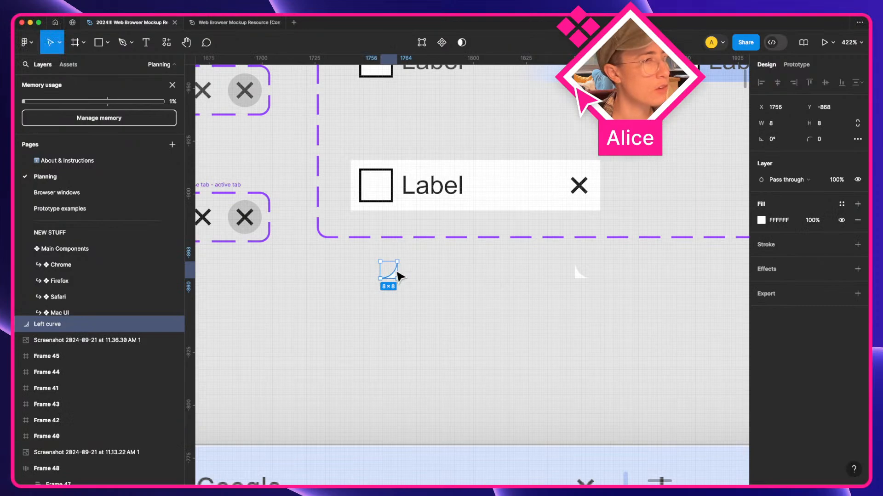
pyautogui.scroll(2, 398, 276)
pyautogui.keyDown('shift'); pyautogui.click(568, 340); pyautogui.keyUp('shift')
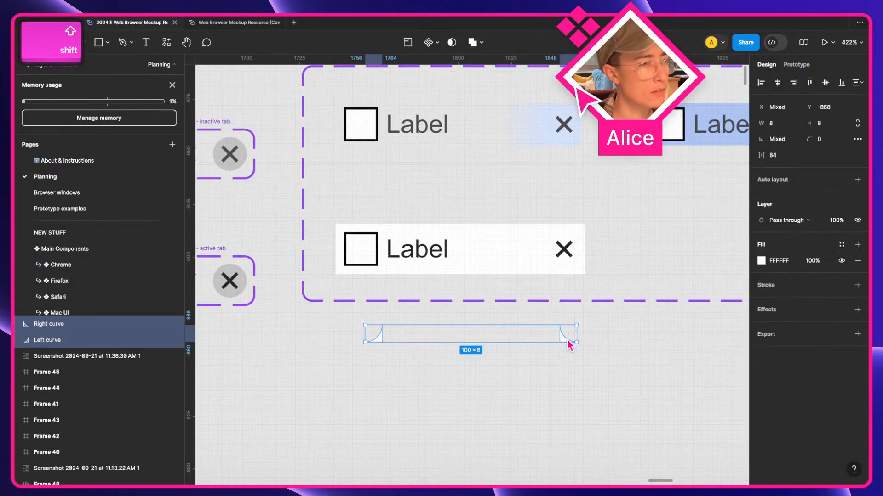
pyautogui.moveTo(569, 345); pyautogui.dragTo(711, 106)
pyautogui.hscroll(5, 711, 106)
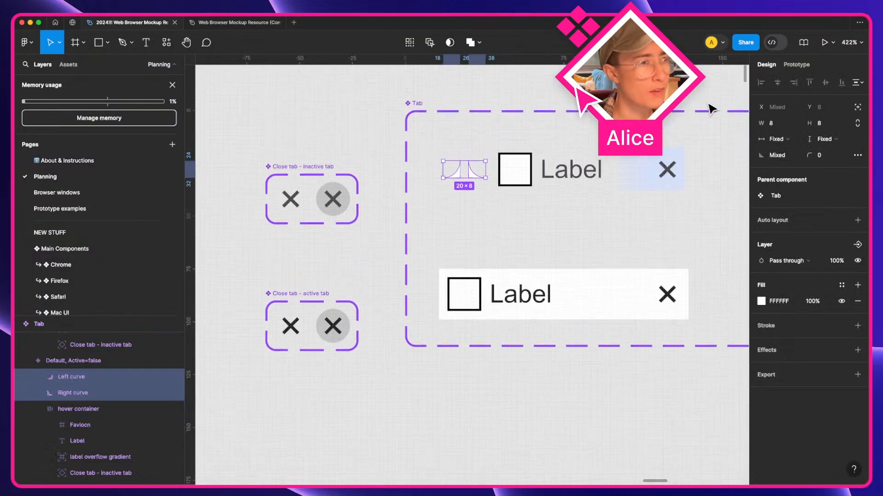
# - Reorder the right curve in the inactive Tab variant so it sits after the hover container
pyautogui.click(36, 409)
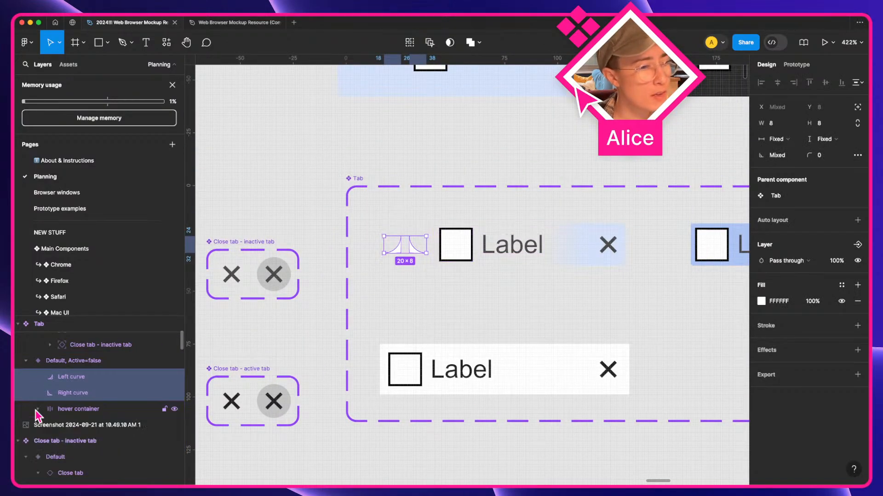
pyautogui.click(78, 410)
pyautogui.hotkey('ctrl', 'Right')
pyautogui.click(173, 98)
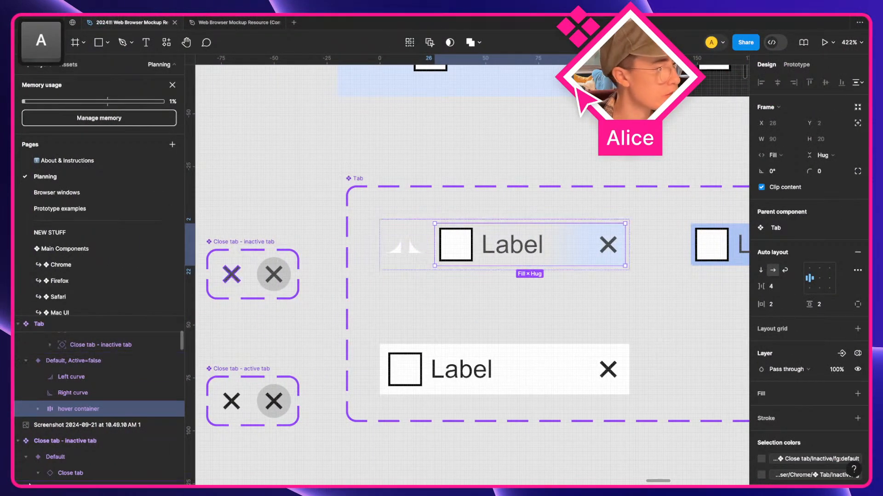
pyautogui.scroll(2, 65, 413)
pyautogui.click(73, 417)
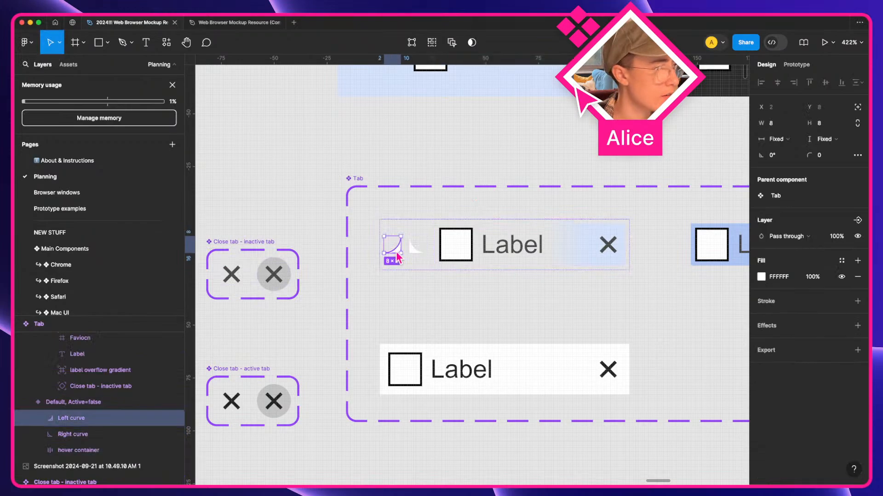
pyautogui.scroll(-1, 86, 434)
pyautogui.click(100, 423)
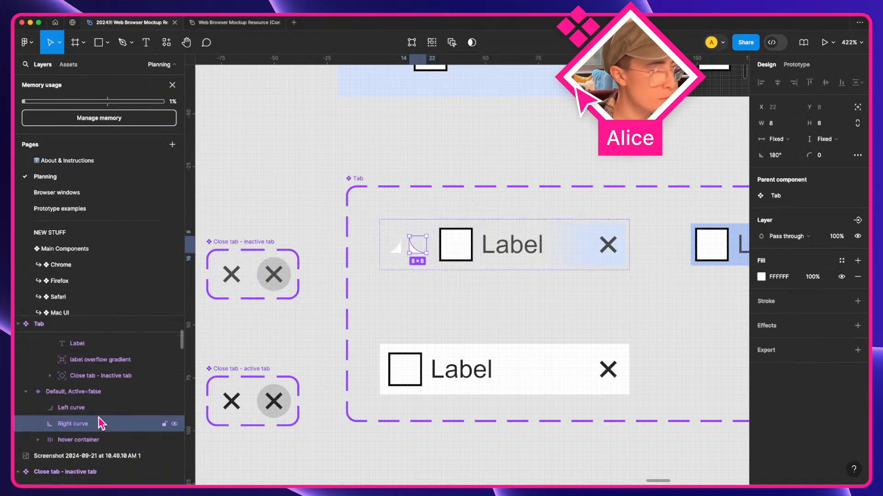
pyautogui.press(']')
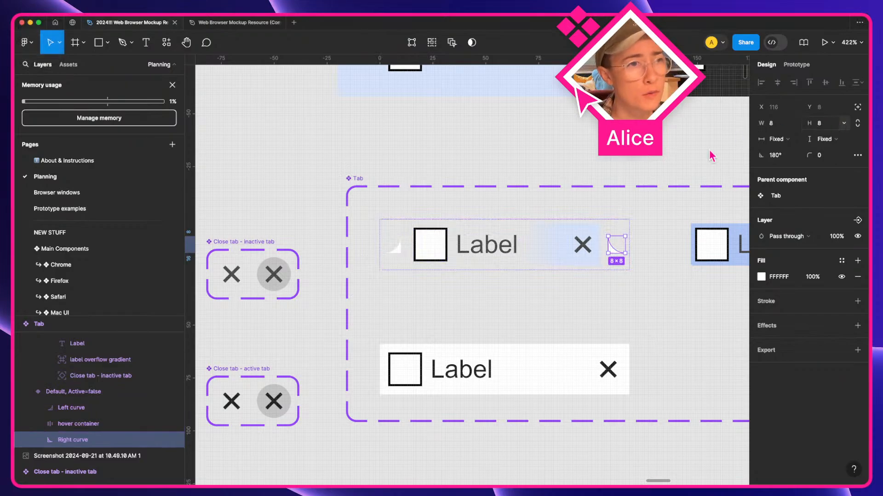
# - Set both curves in the inactive Tab variant to absolute position, taking them out of the auto layout flow
pyautogui.press('shift')
pyautogui.keyDown('shift'); pyautogui.click(399, 252); pyautogui.keyUp('shift')
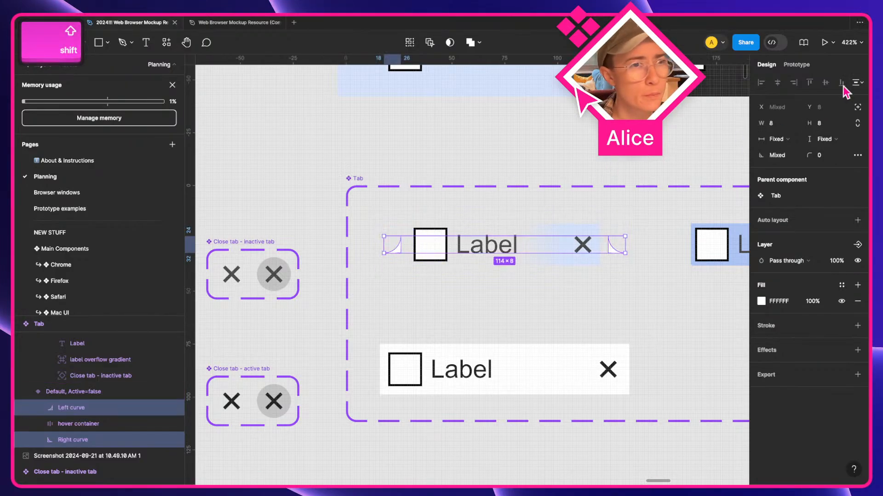
pyautogui.click(857, 108)
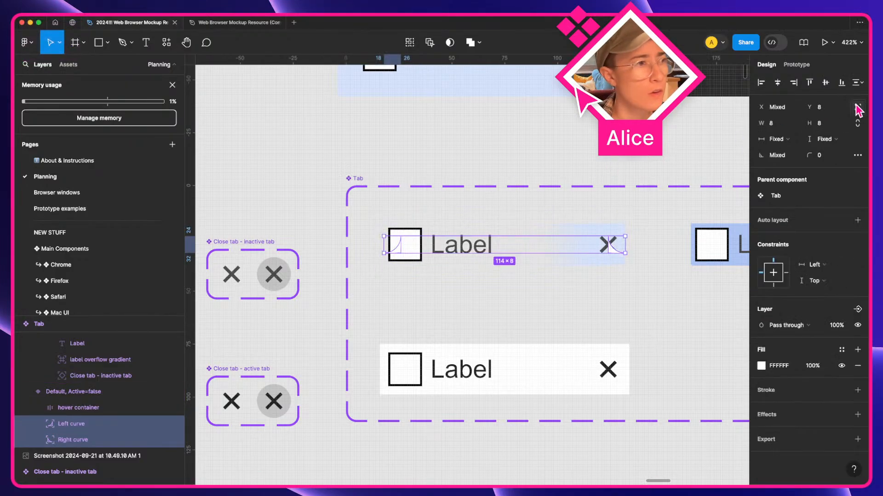
# - Align the left curve to the variant's bottom-left corner and shift it just outside the edge, to X -8, Y 16
pyautogui.click(396, 256)
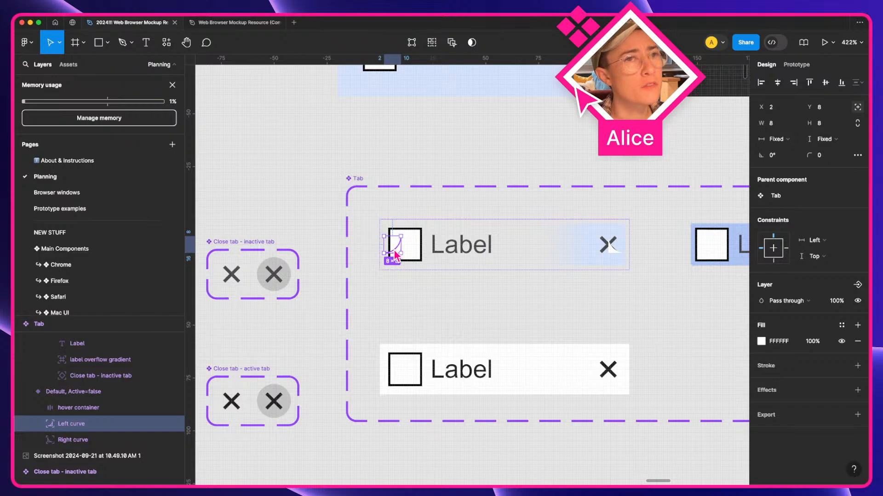
pyautogui.click(841, 84)
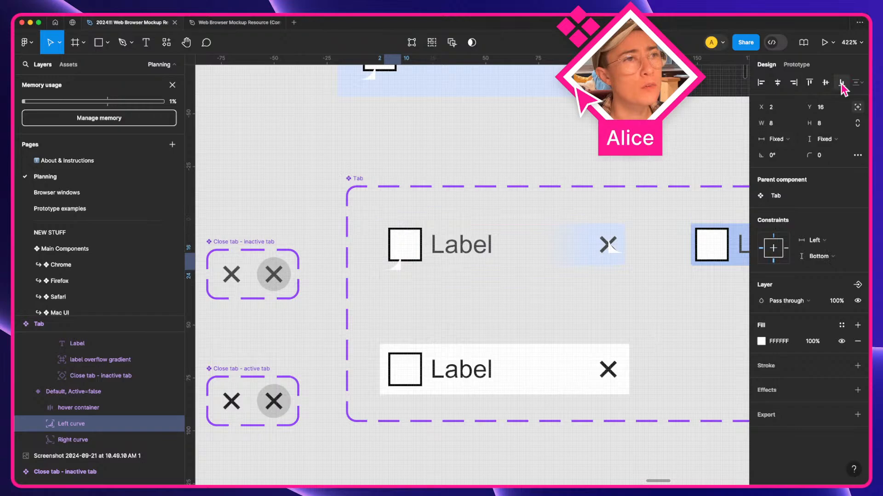
pyautogui.click(793, 83)
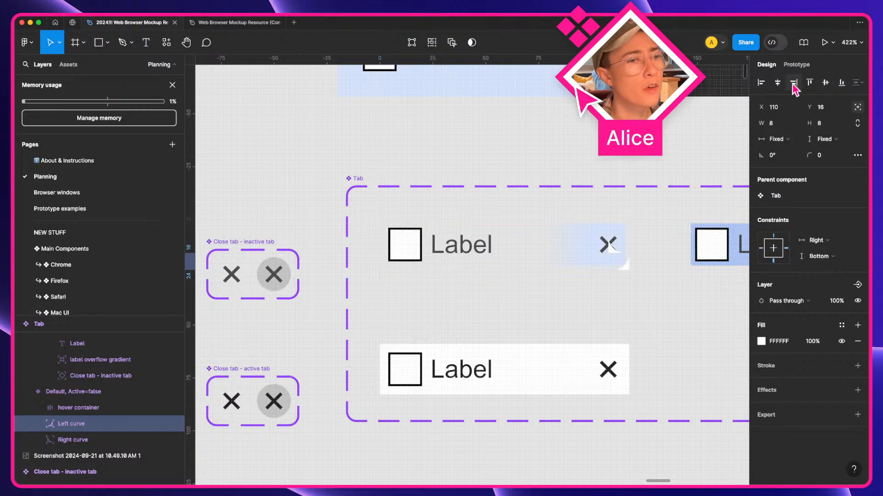
pyautogui.click(761, 83)
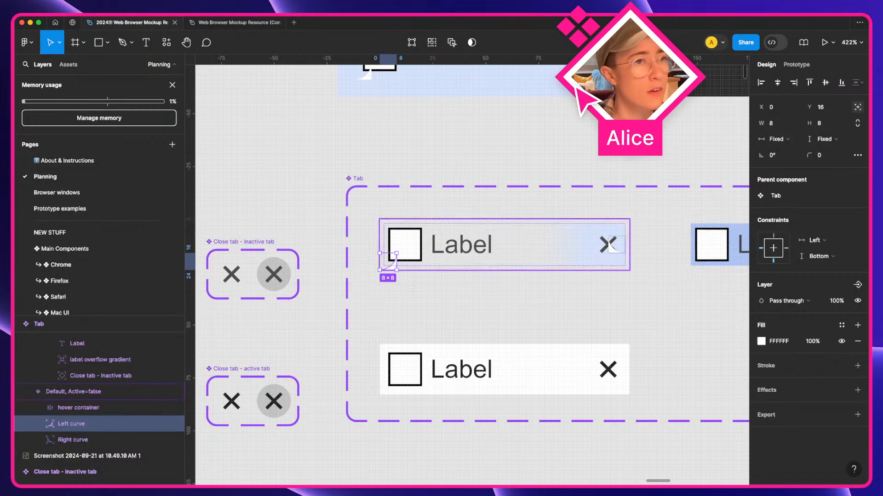
pyautogui.hotkey('shift', 'Left')
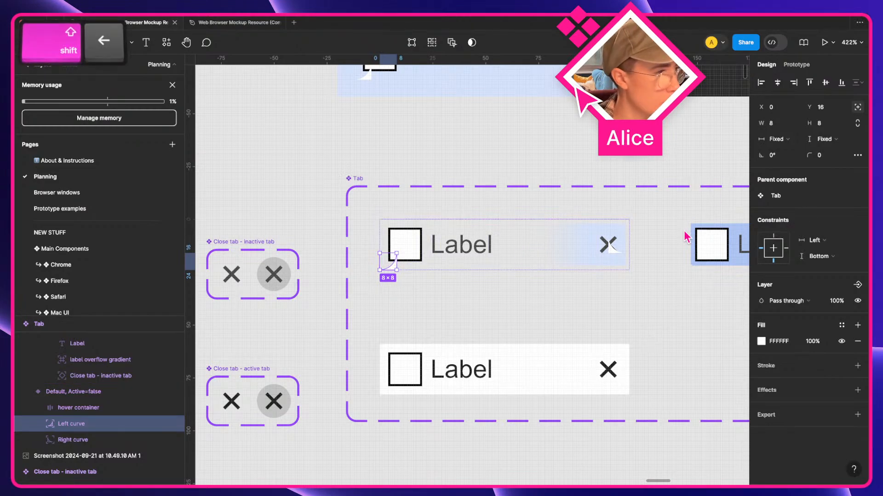
# - Align the right curve to the variant's bottom-right corner and shift it just outside the edge, to X 126, Y 16
pyautogui.click(611, 250)
pyautogui.click(799, 83)
pyautogui.click(841, 83)
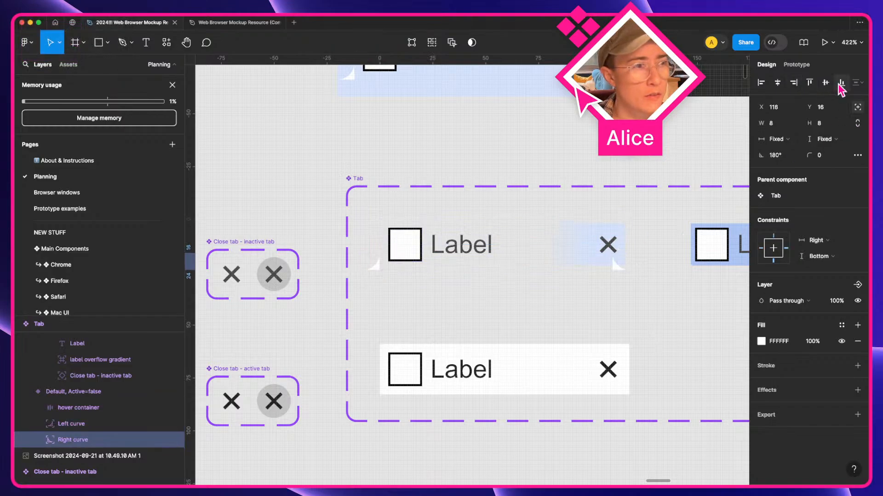
pyautogui.hotkey('shift', 'Right')
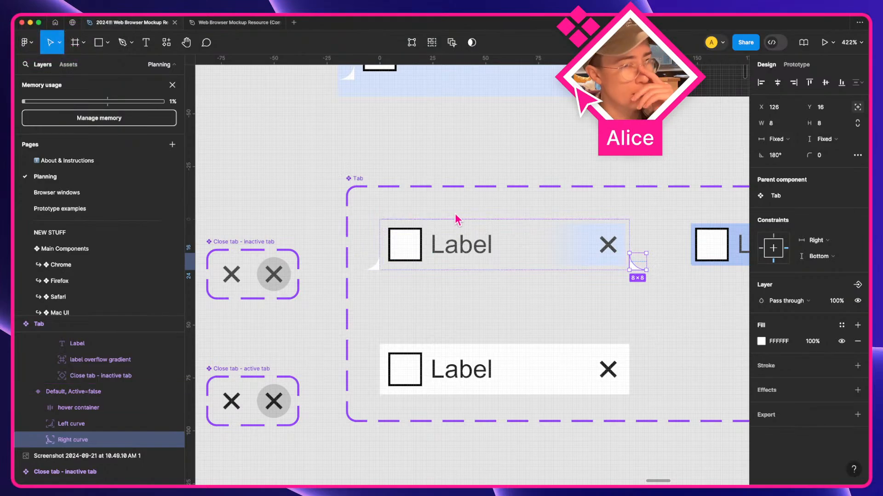
# - Compare the placed curves and the variant's properties with the real tabs in the Chrome browser window
pyautogui.keyDown('shift'); pyautogui.click(374, 268); pyautogui.keyUp('shift')
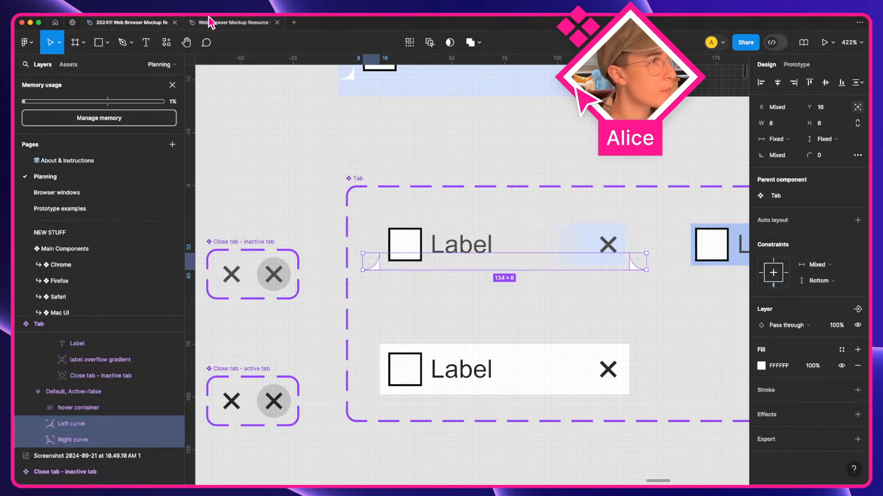
pyautogui.hotkey('ctrl', 'Right')
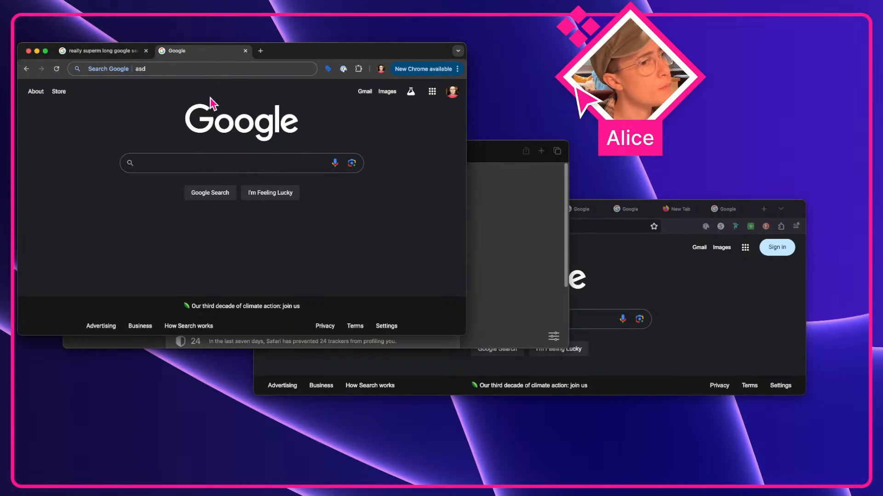
pyautogui.hotkey('ctrl', 'Left')
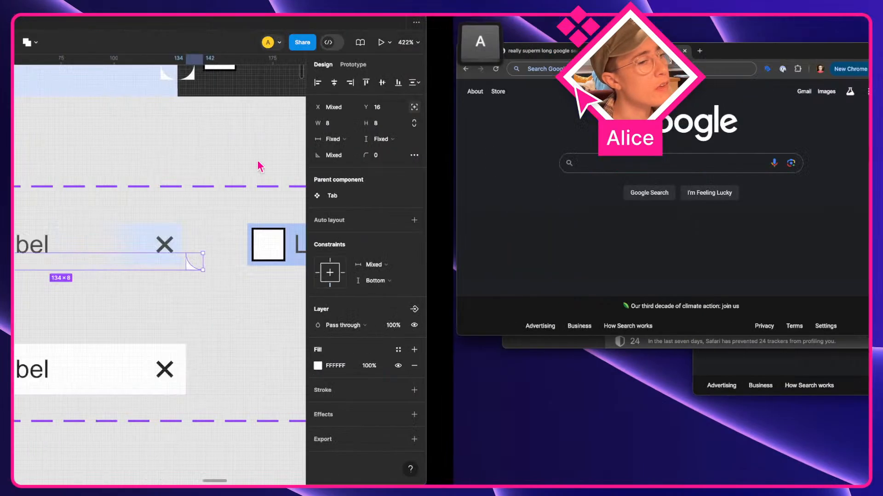
pyautogui.click(454, 170)
pyautogui.click(445, 247)
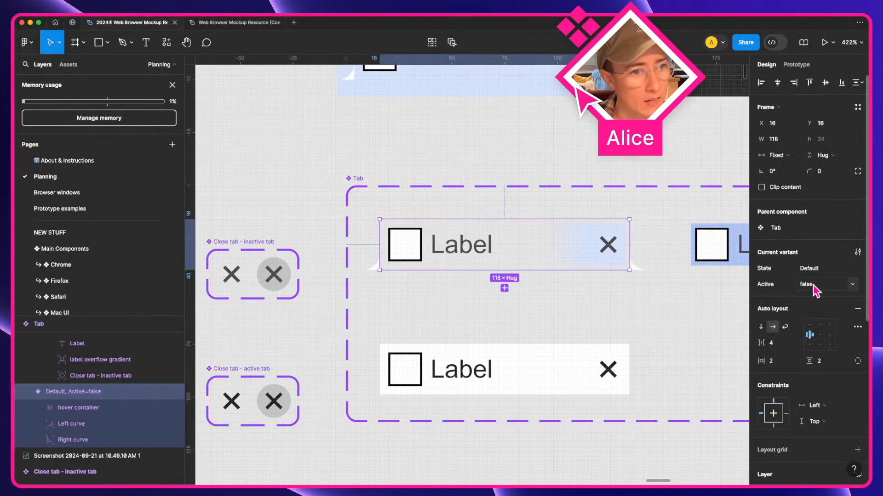
pyautogui.click(636, 270)
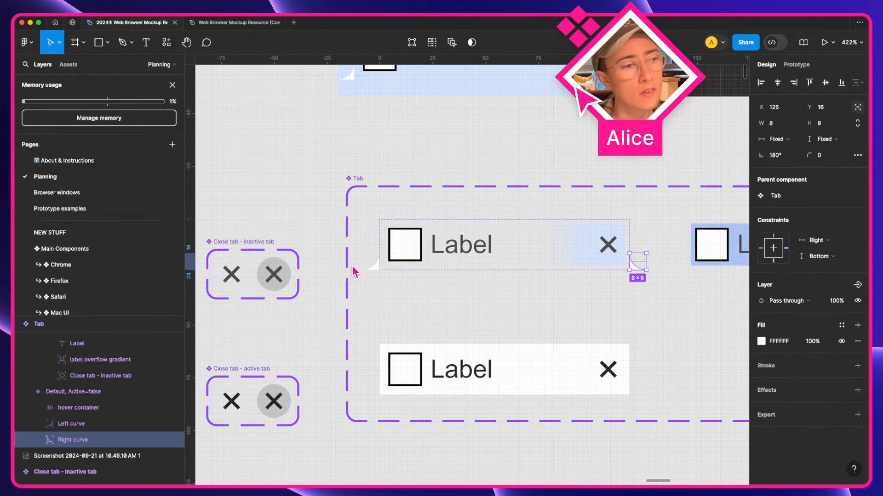
pyautogui.click(370, 268)
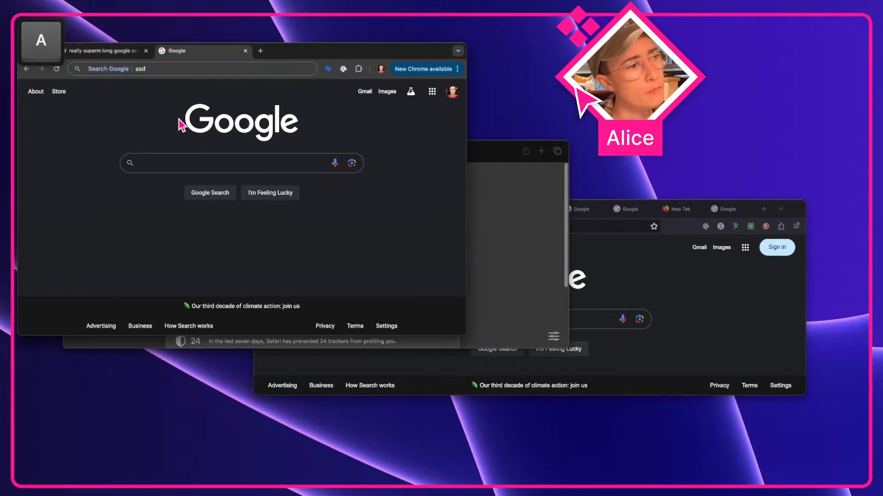
pyautogui.moveTo(386, 45); pyautogui.dragTo(420, 66)
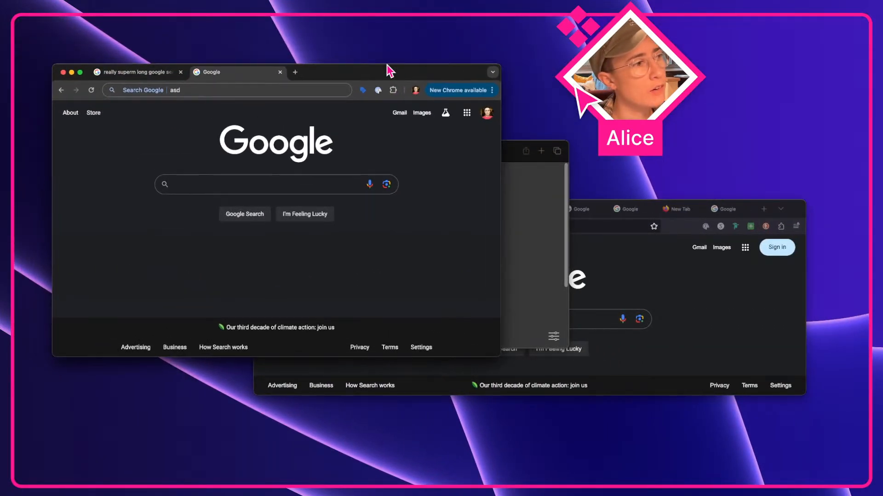
pyautogui.moveTo(349, 67); pyautogui.dragTo(343, 79)
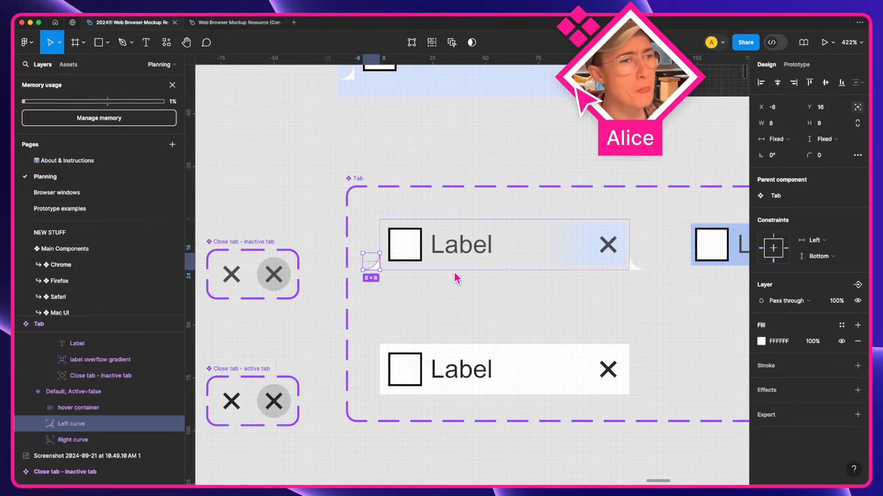
# - Add a variant property named "Active neighbor" to the Tab component set, keeping the value Default
pyautogui.click(354, 183)
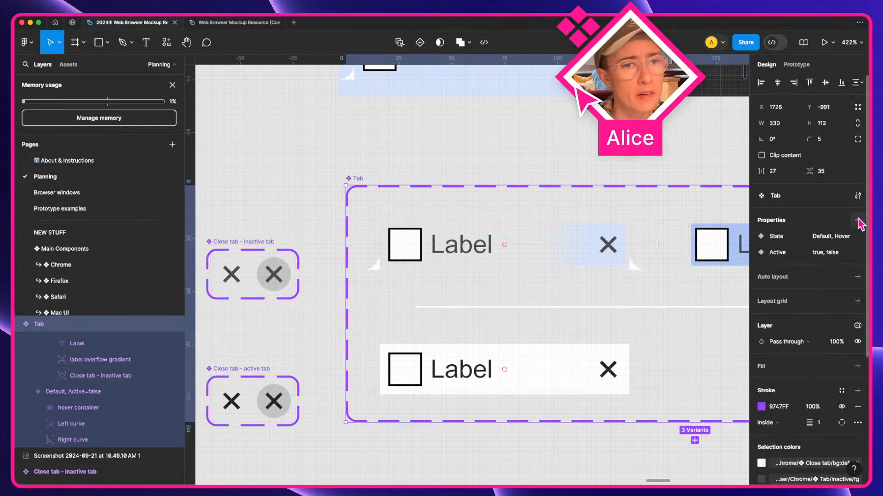
pyautogui.click(858, 221)
pyautogui.click(818, 256)
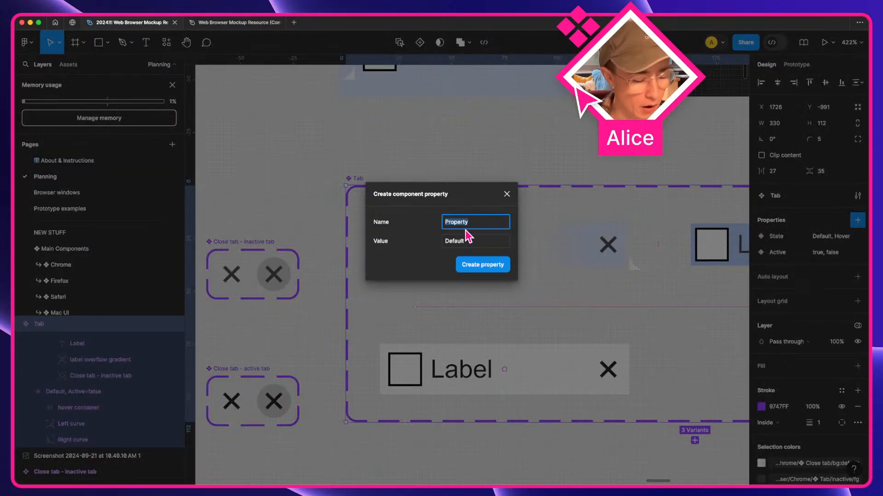
pyautogui.write('Active nieg')
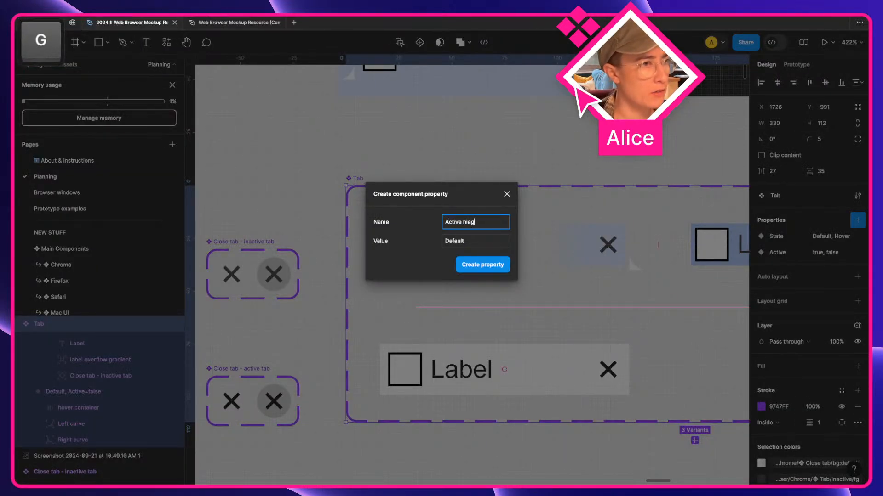
pyautogui.press('BackSpace')
pyautogui.press('BackSpace')
pyautogui.press('BackSpace')
pyautogui.write('eighbor')
pyautogui.press('Return')
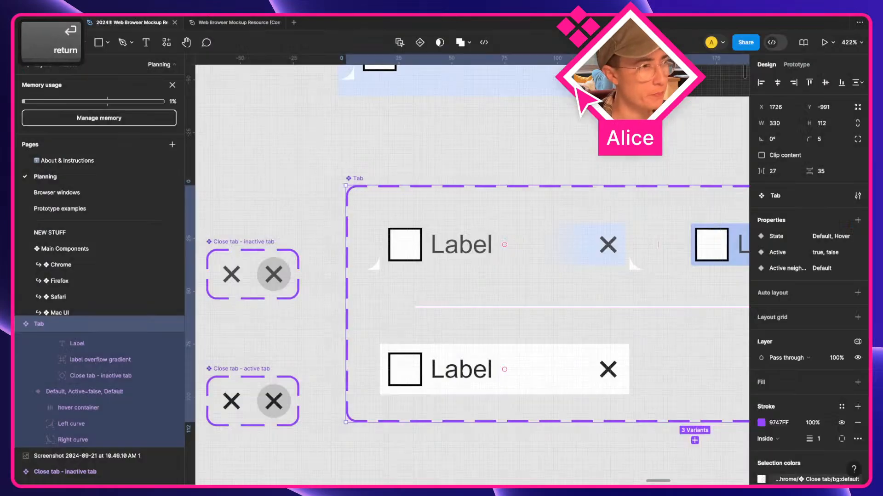
# - Set the default inactive variant's Active neighbor value to Left and delete its right curve
pyautogui.click(427, 250)
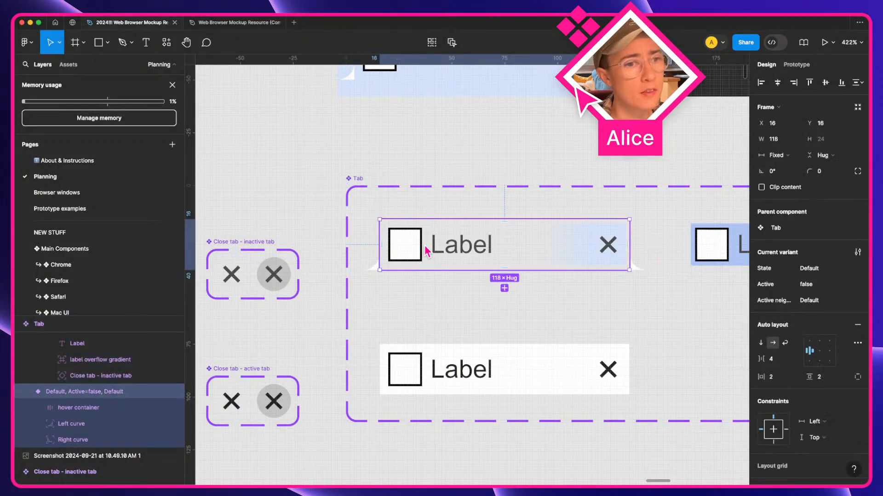
pyautogui.click(639, 273)
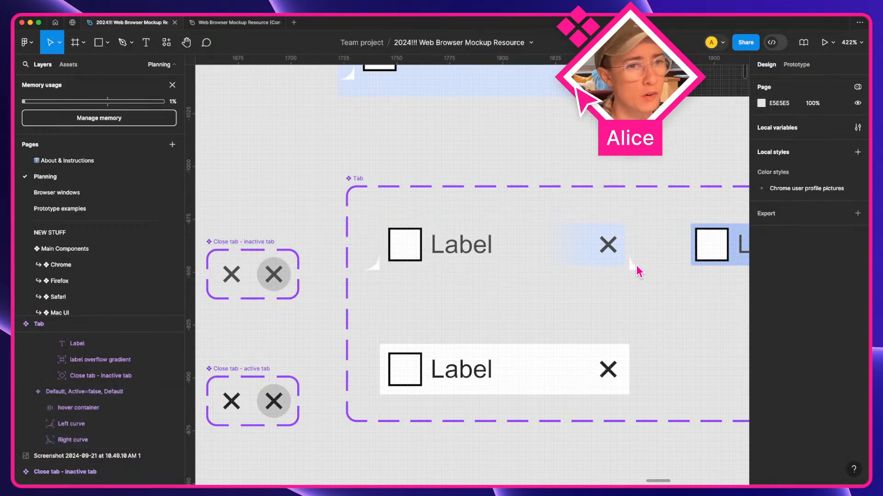
pyautogui.click(508, 250)
pyautogui.click(827, 303)
pyautogui.press('super+a')
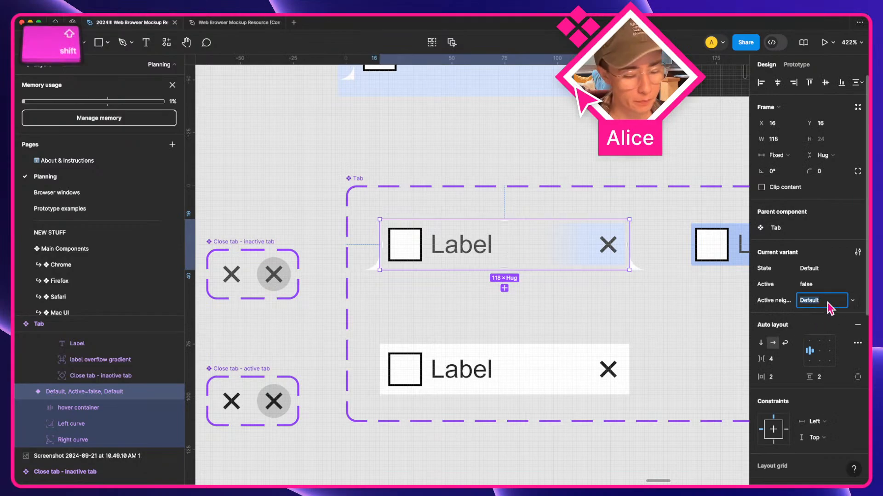
pyautogui.write('Left')
pyautogui.press('Return')
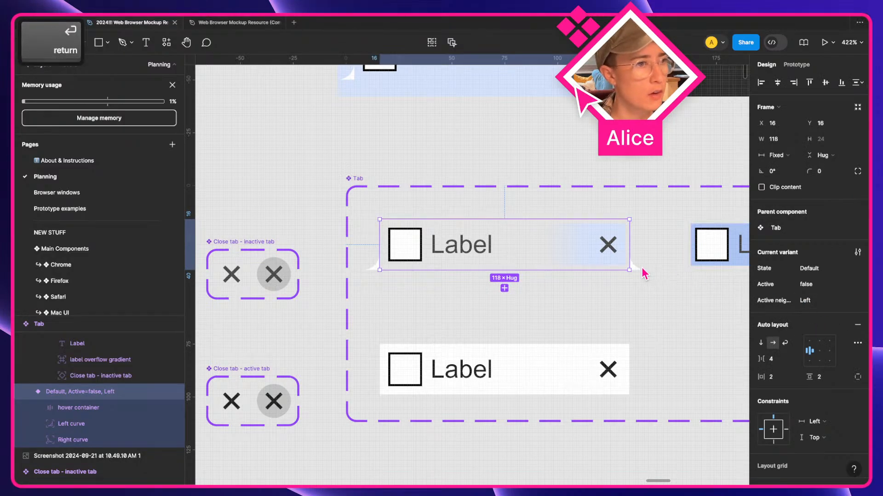
pyautogui.keyDown('super'); pyautogui.click(636, 266); pyautogui.keyUp('super')
pyautogui.press('BackSpace')
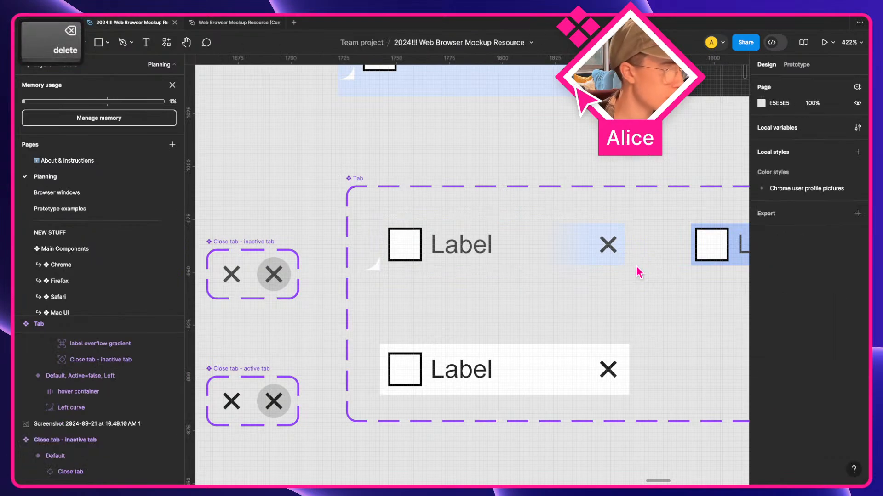
# - Check the active variant's fill and apply the same Tab/Active bg:default library color to the inactive variant's left curve
pyautogui.click(375, 270)
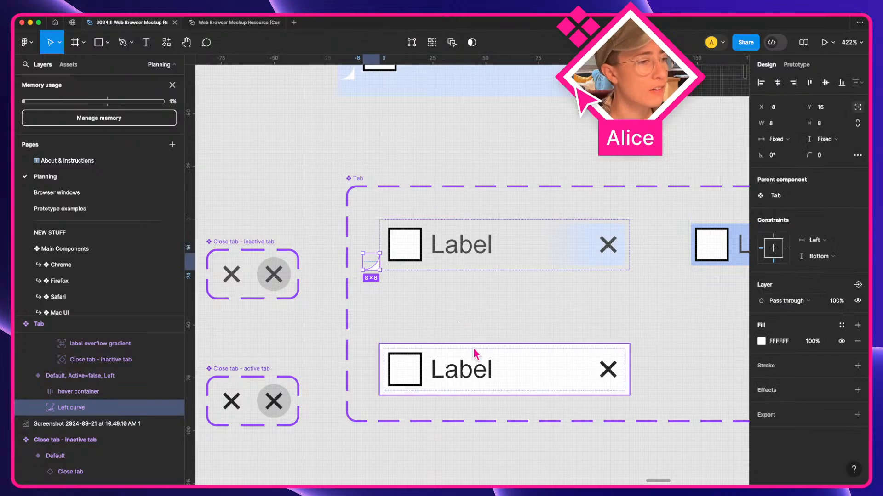
pyautogui.click(506, 368)
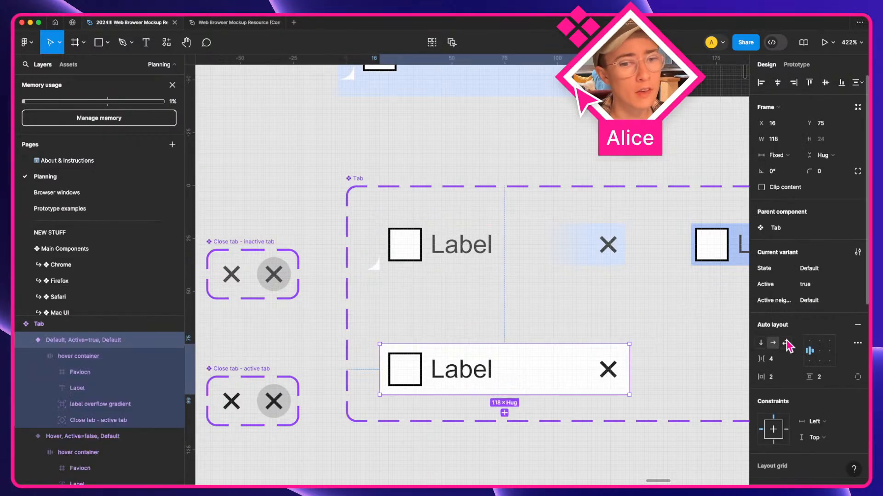
pyautogui.scroll(-2, 789, 345)
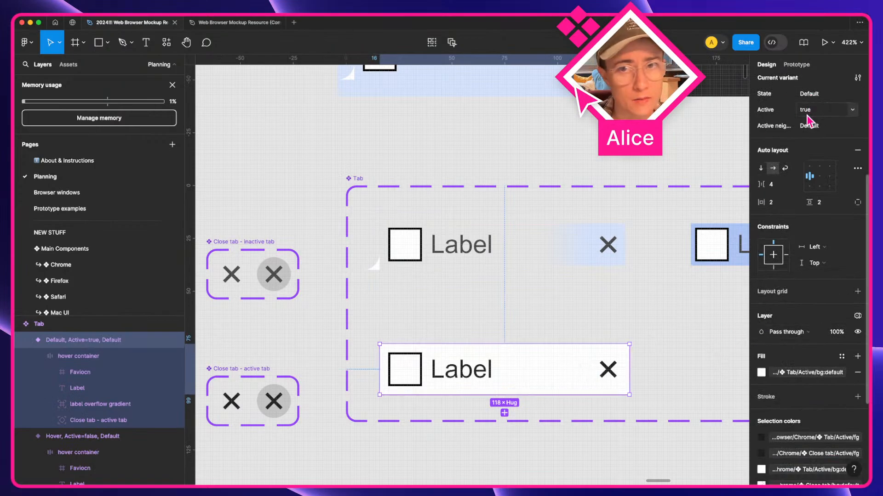
pyautogui.click(796, 374)
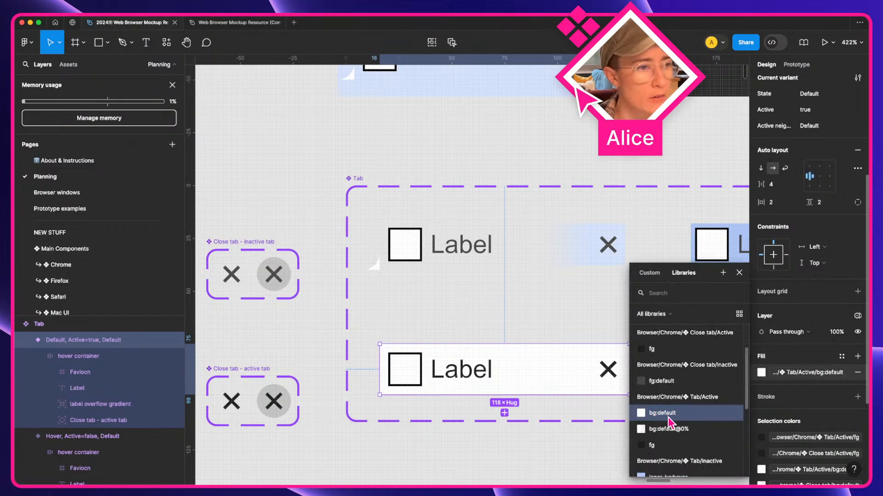
pyautogui.doubleClick(376, 269)
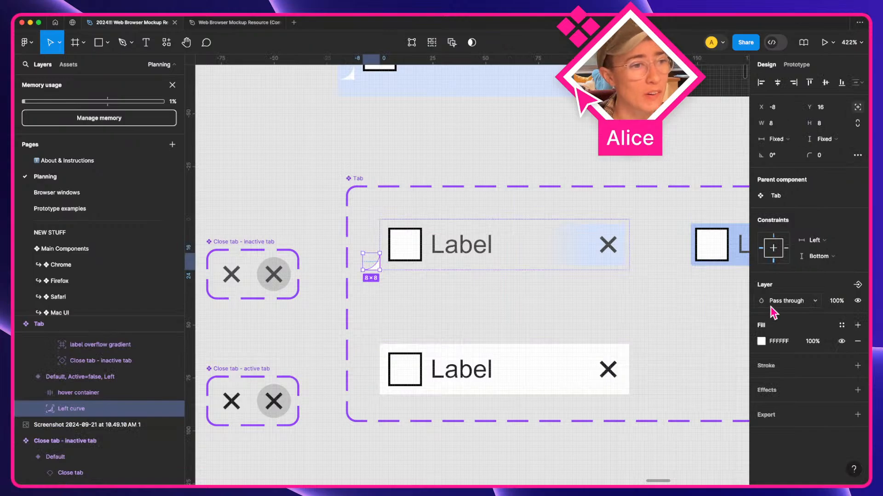
pyautogui.click(840, 326)
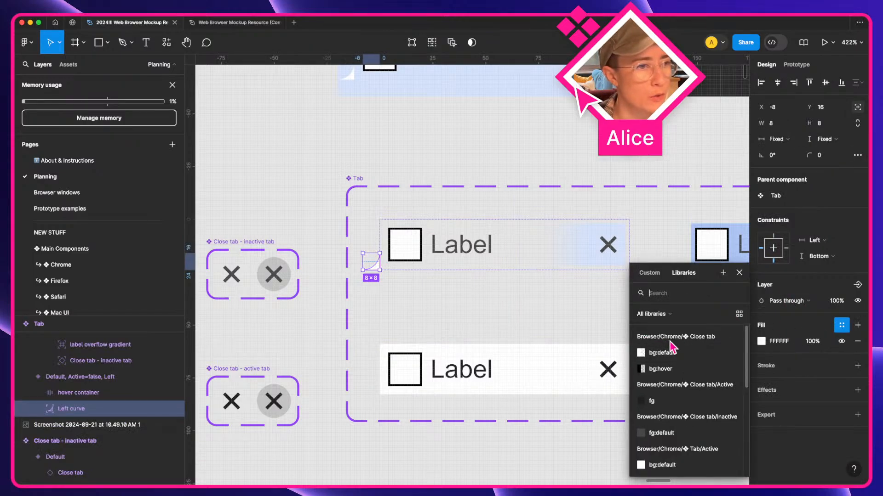
pyautogui.scroll(-2, 681, 369)
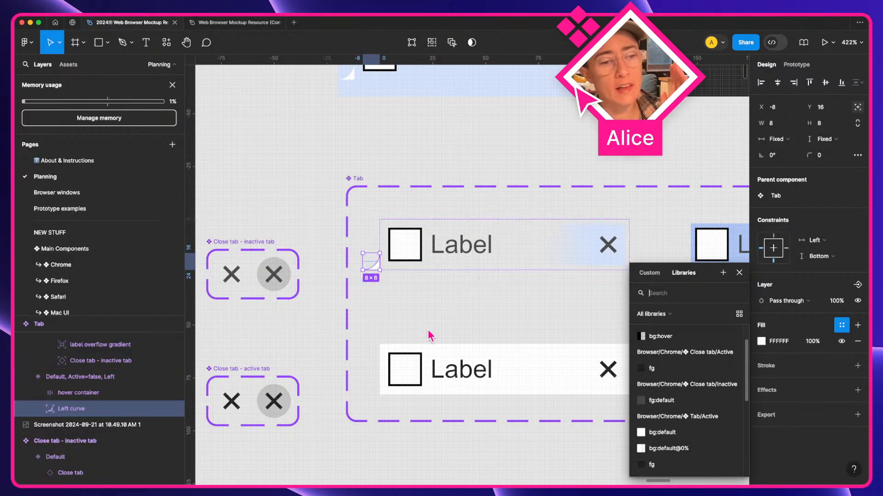
pyautogui.click(661, 433)
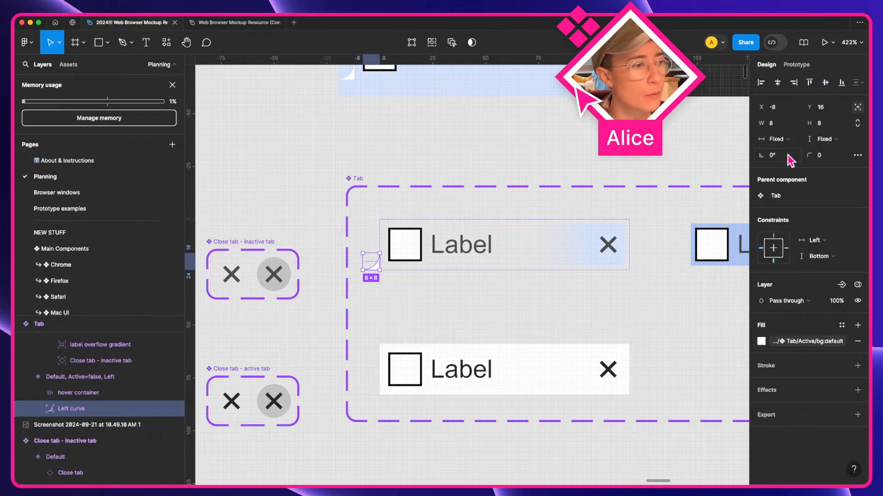
# - Flip the left curve horizontally and move it just inside the inactive variant's left edge, to X 8, Y 16
pyautogui.hotkey('shift', 'h')
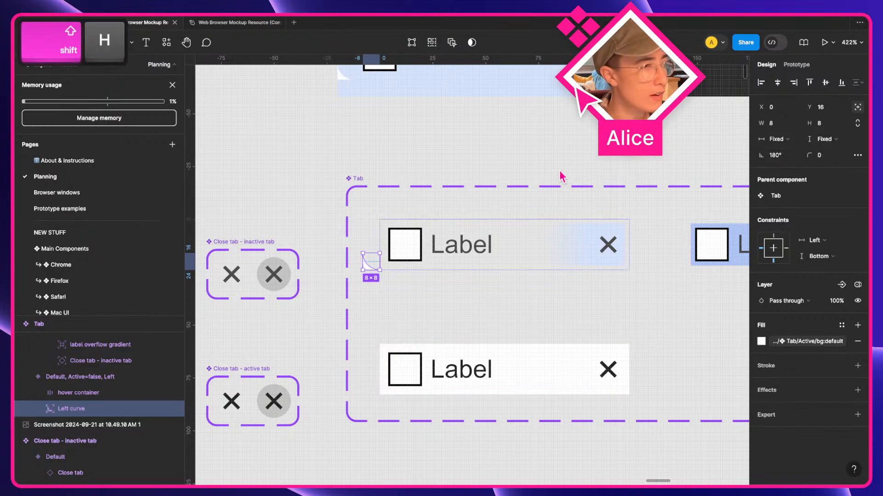
pyautogui.hotkey('shift', 'Right')
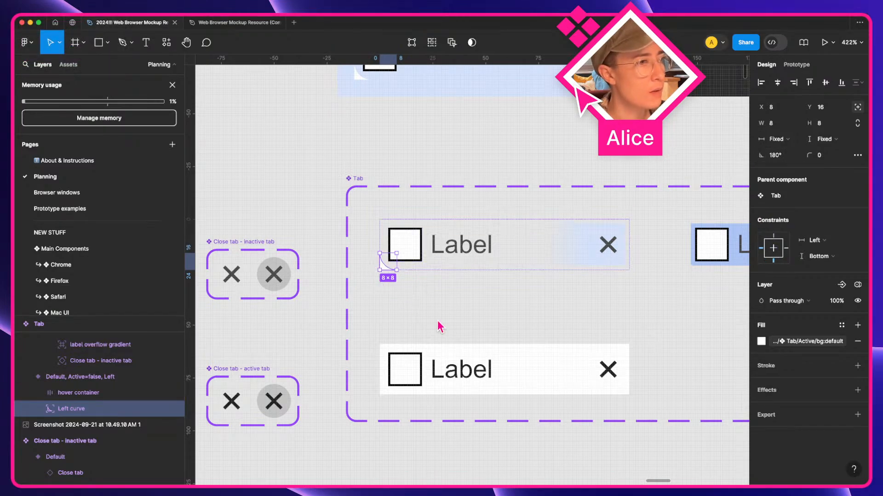
pyautogui.scroll(-3, 441, 326)
pyautogui.click(300, 204)
# - Duplicate the inactive tab instance inside the light preview frame above the Tab component set
pyautogui.press('space')
pyautogui.moveTo(349, 186); pyautogui.dragTo(462, 214)
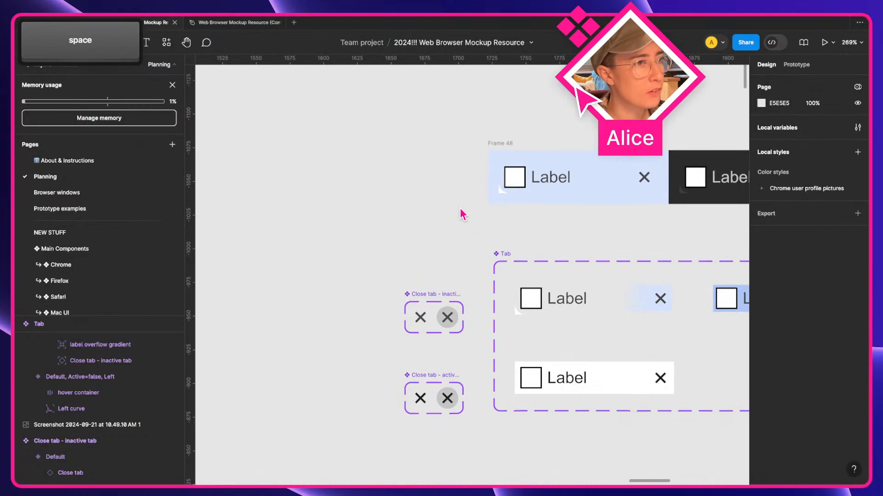
pyautogui.doubleClick(543, 186)
pyautogui.press('super+d')
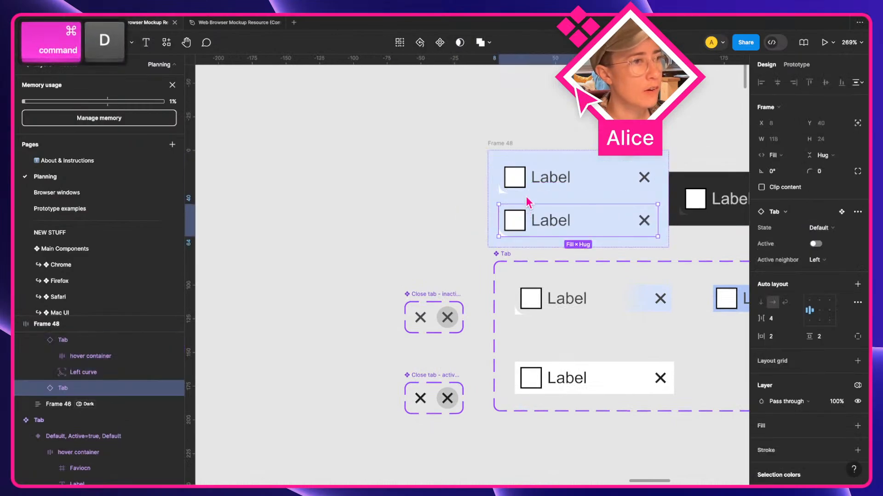
# - Switch the light preview frame's auto layout to horizontal and set the gap between its tabs to 0
pyautogui.click(517, 155)
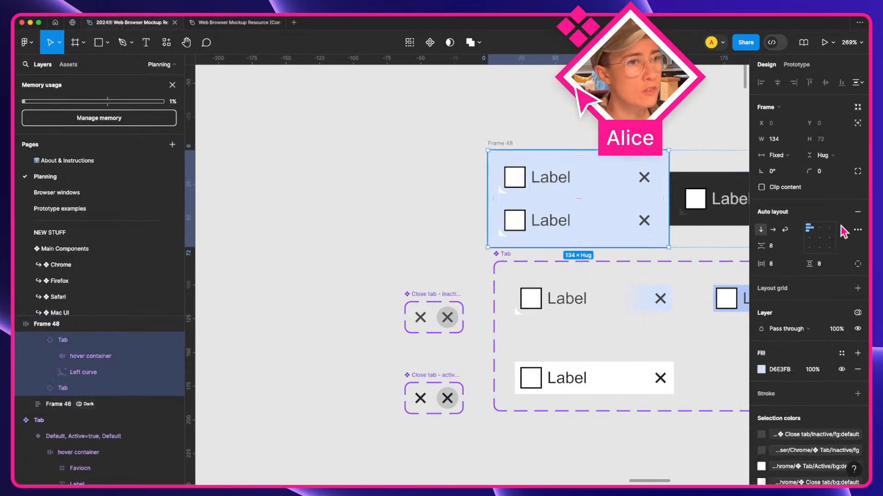
pyautogui.click(773, 229)
pyautogui.click(772, 246)
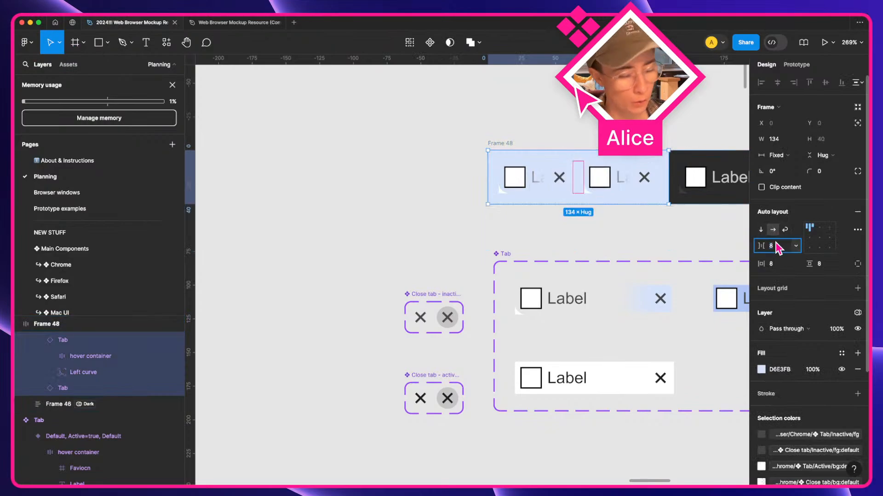
pyautogui.write('0')
pyautogui.press('Return')
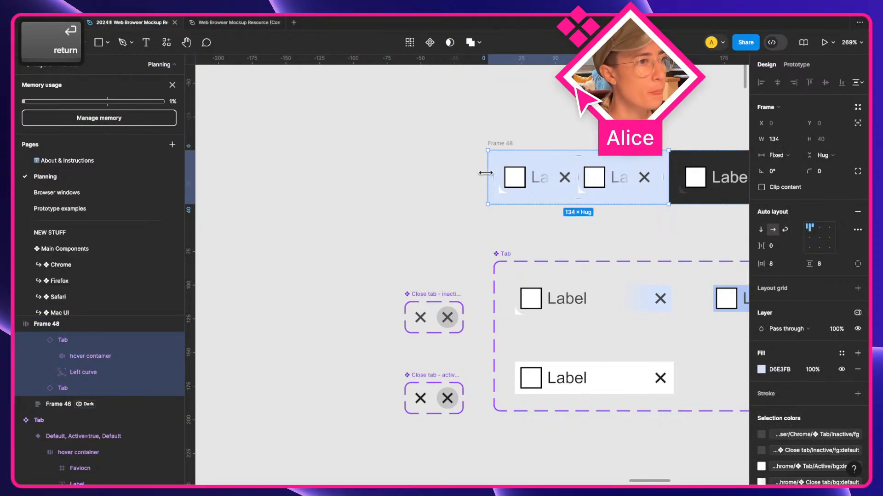
# - Widen the light preview frame leftward to a width of 284 so both tabs have more room
pyautogui.moveTo(486, 173); pyautogui.dragTo(285, 177)
pyautogui.hscroll(4, 542, 197)
pyautogui.scroll(1, 543, 197)
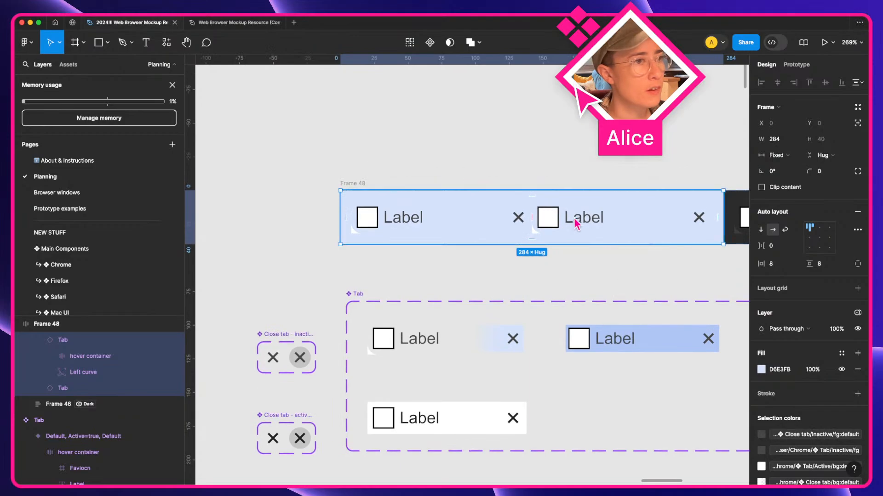
# - Turn on the Active property for the first tab instance in the light preview frame
pyautogui.click(574, 218)
pyautogui.click(460, 222)
pyautogui.click(618, 223)
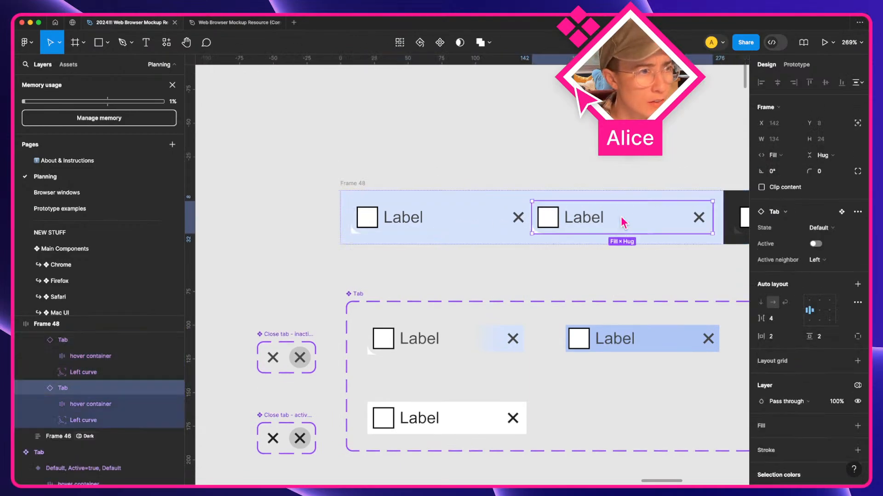
pyautogui.click(537, 258)
pyautogui.click(496, 223)
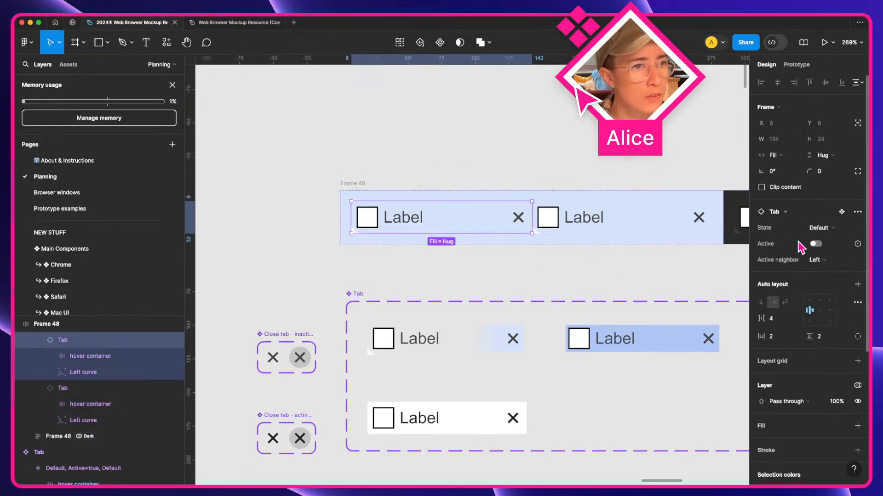
pyautogui.click(814, 244)
pyautogui.click(601, 270)
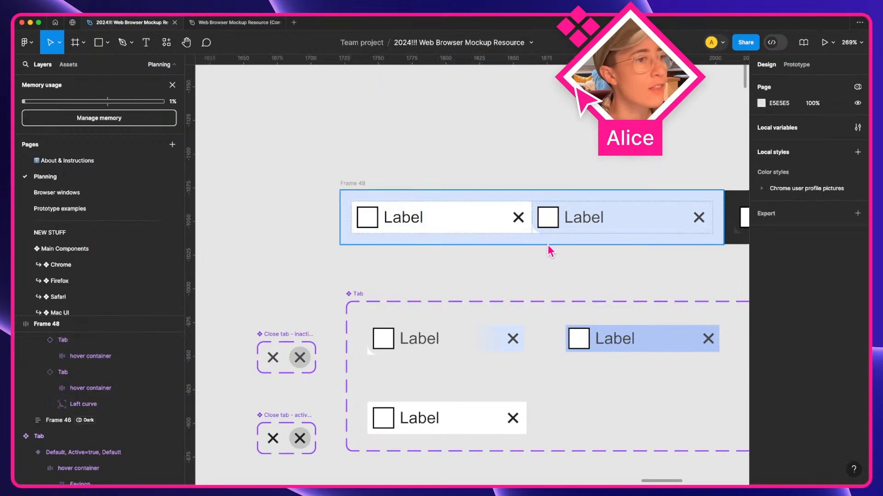
# - Examine where the active tab meets its neighbor's left curve in the light preview, and the inactive variant's properties in the Tab set
pyautogui.scroll(3, 550, 252)
pyautogui.scroll(3, 550, 252)
pyautogui.press('a')
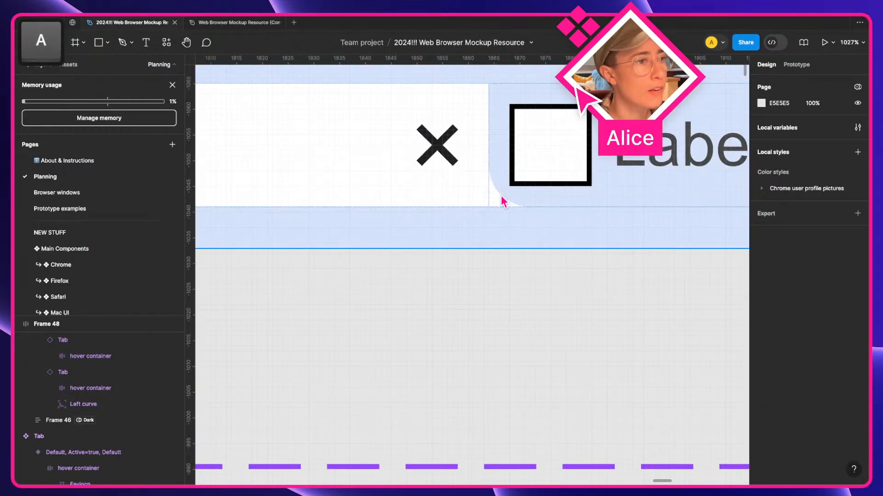
pyautogui.keyDown('super'); pyautogui.click(501, 198); pyautogui.keyUp('super')
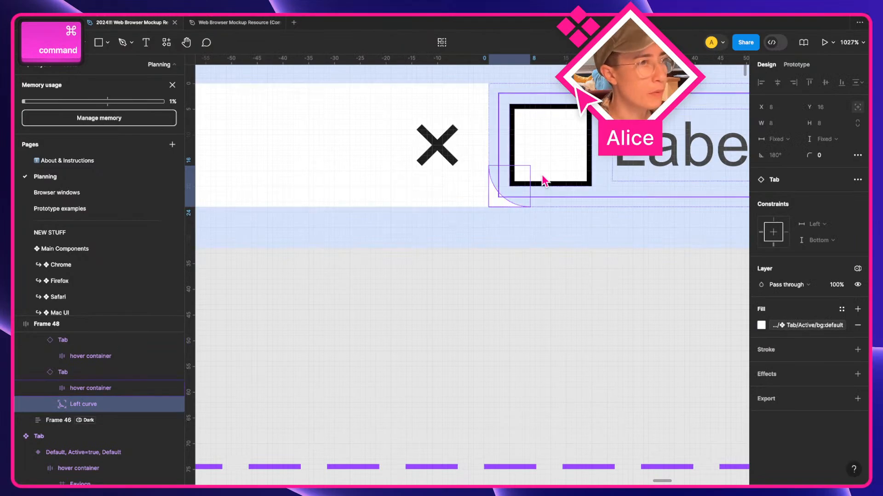
pyautogui.click(571, 203)
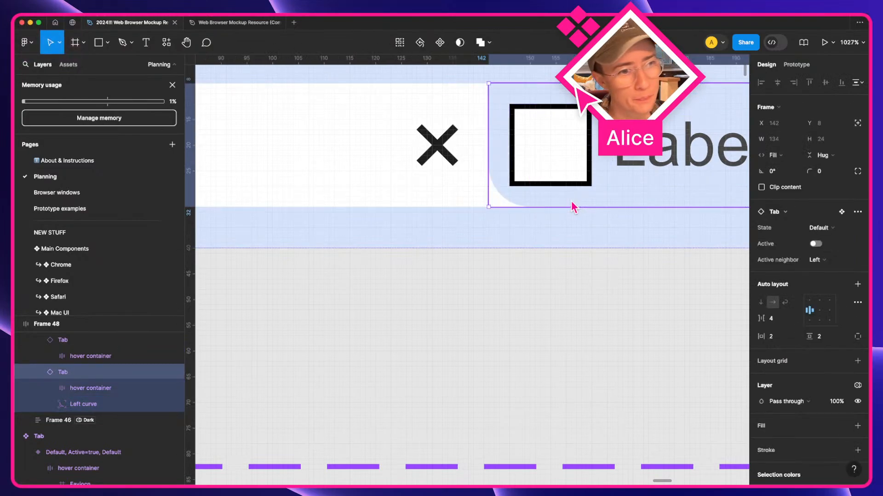
pyautogui.click(442, 189)
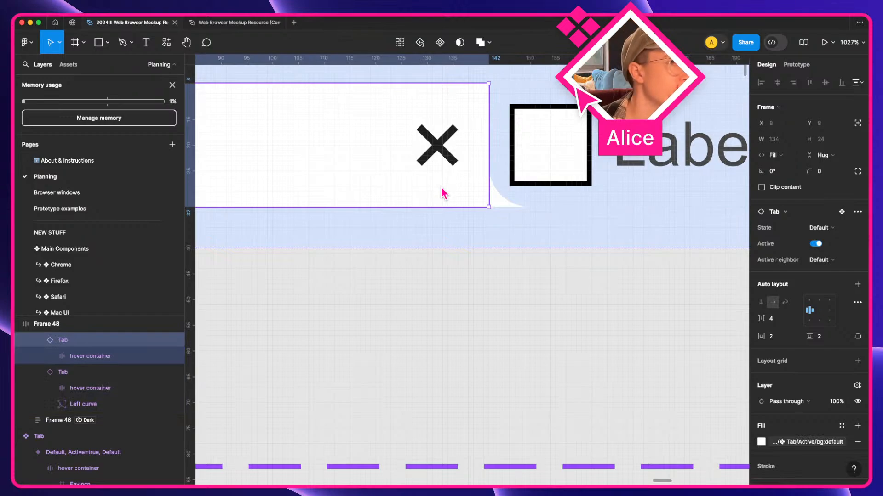
pyautogui.scroll(-5, 442, 193)
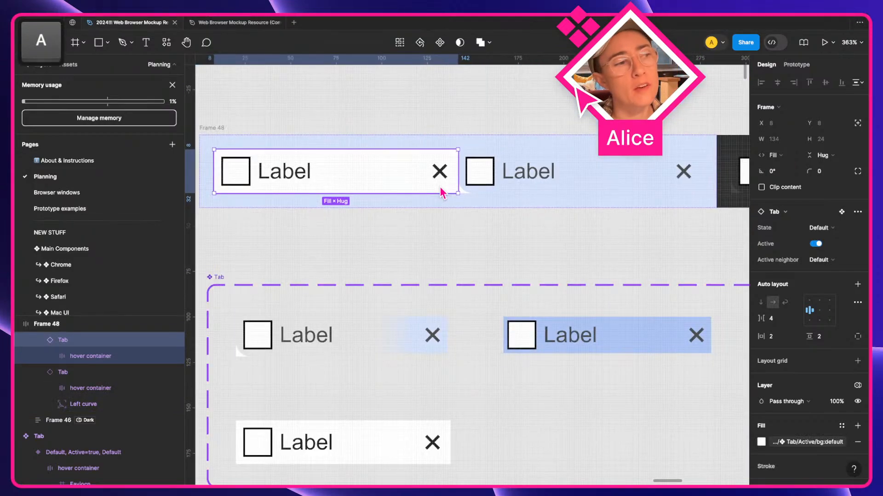
pyautogui.scroll(-4, 327, 319)
pyautogui.hscroll(-4, 327, 319)
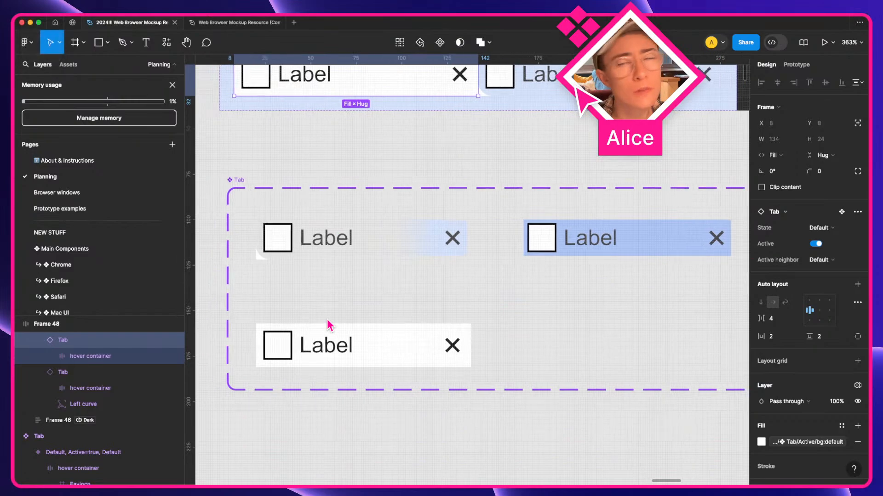
pyautogui.scroll(1, 326, 319)
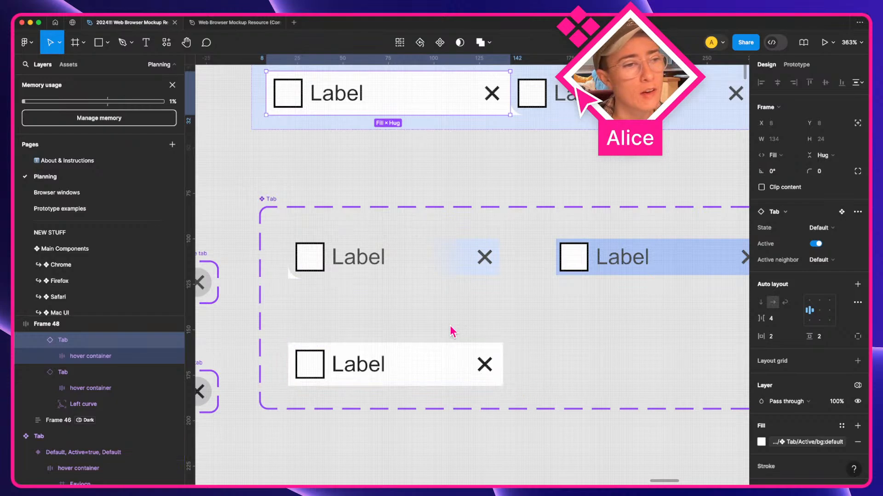
pyautogui.click(416, 273)
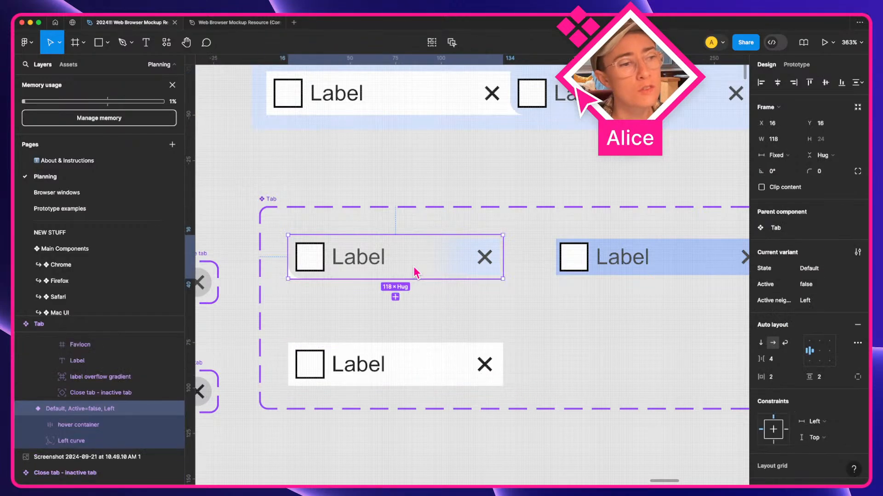
pyautogui.scroll(2, 416, 271)
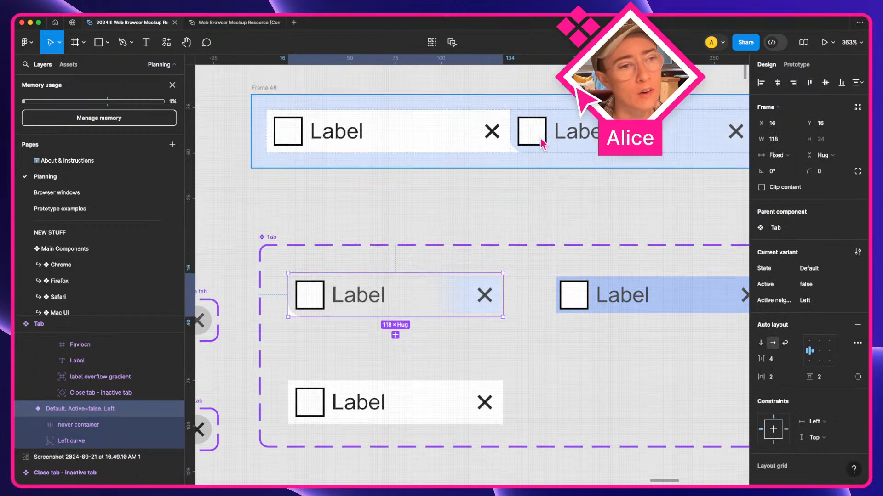
# - Review the canvas stacking options in the light preview frame's advanced auto layout settings, keeping Last on top
pyautogui.click(281, 107)
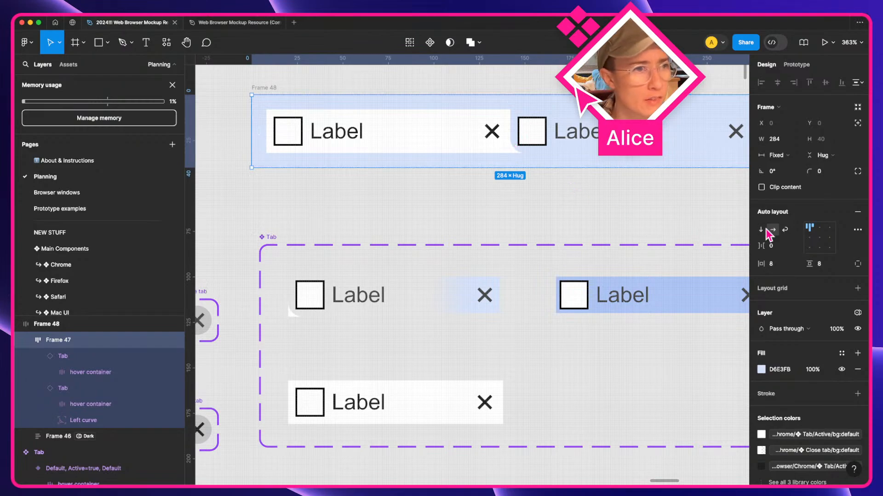
pyautogui.click(857, 231)
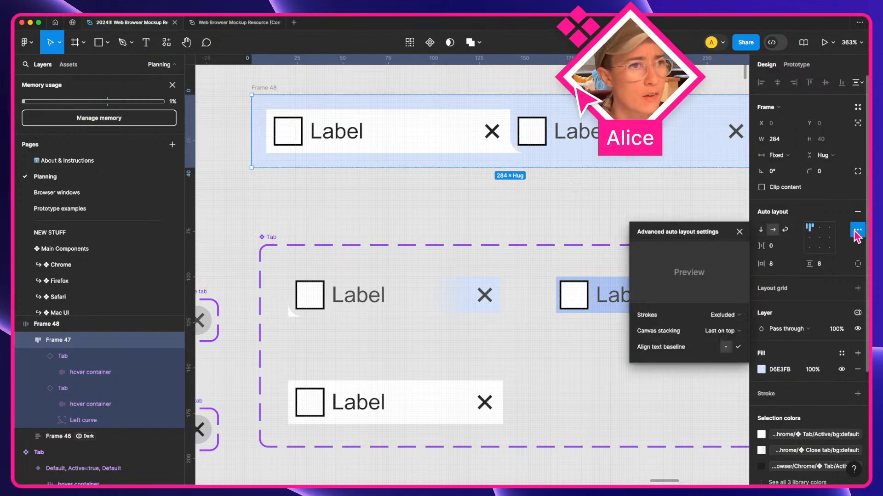
pyautogui.click(711, 335)
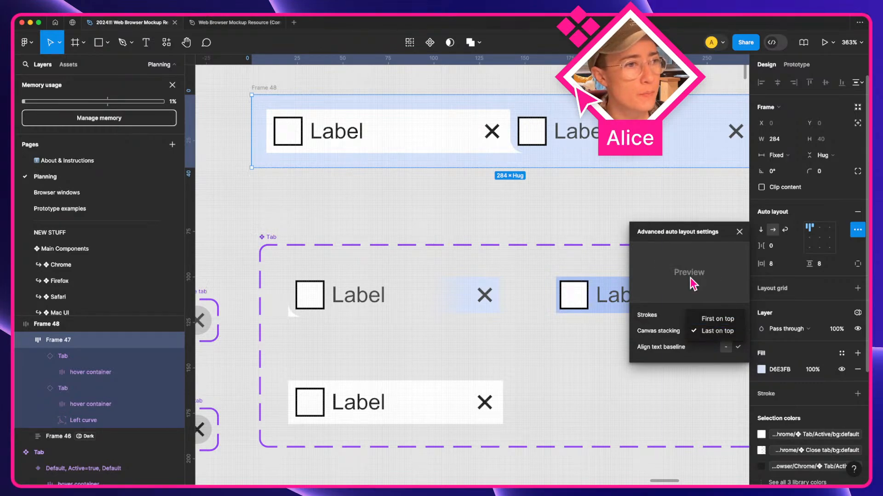
pyautogui.click(711, 333)
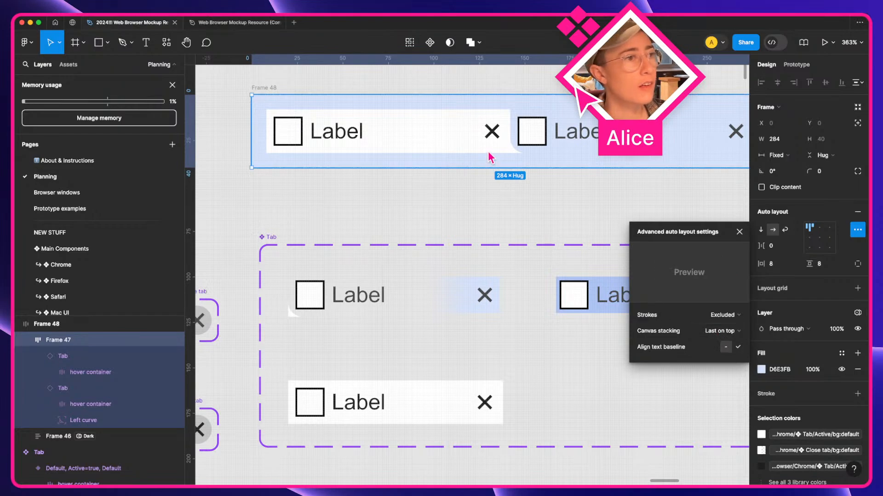
# - Duplicate the inactive tab in the light preview frame and reorder the copy to come before the active tab
pyautogui.click(477, 177)
pyautogui.scroll(-3, 476, 177)
pyautogui.doubleClick(440, 146)
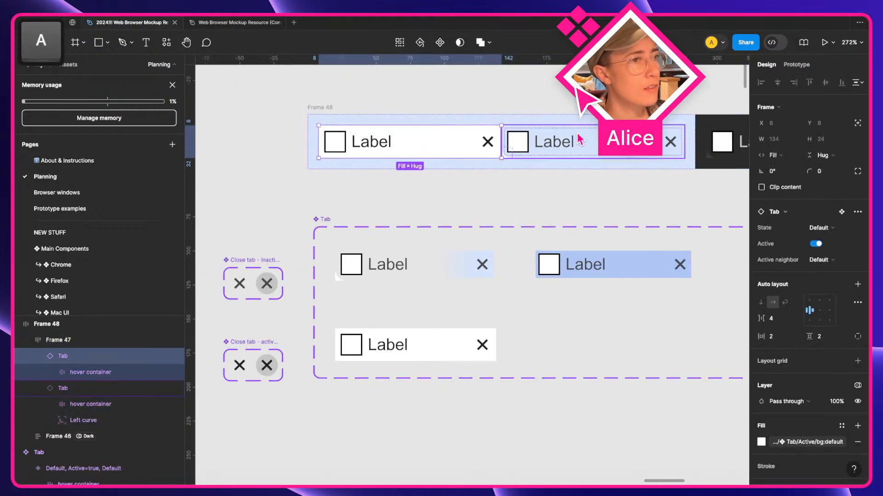
pyautogui.press('super+d')
pyautogui.press('super+bracketleft')
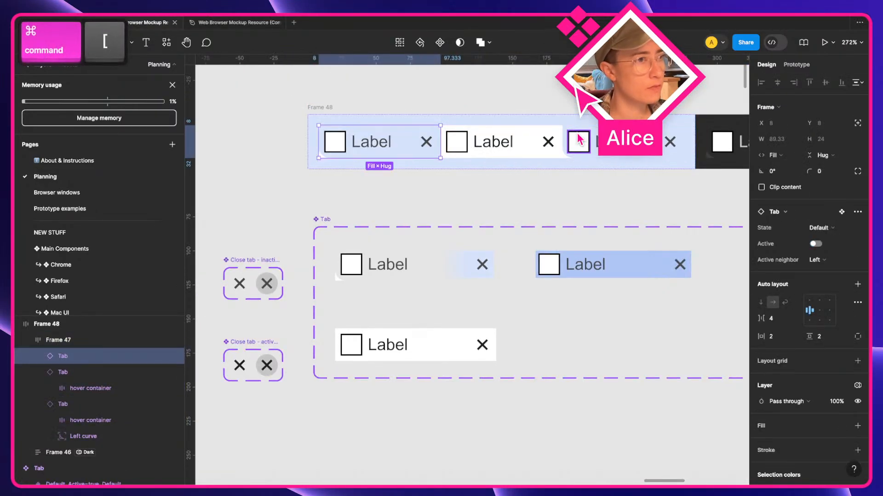
pyautogui.click(571, 199)
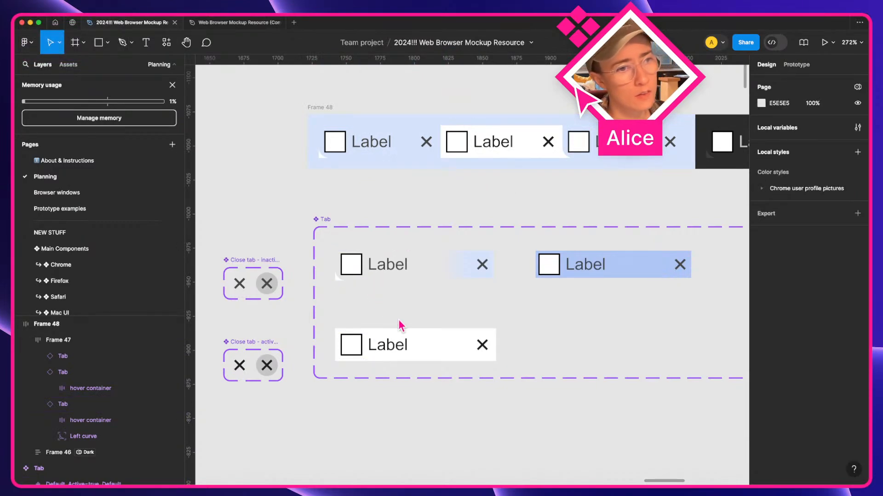
# - Review the Active neighbor options of the first tab instance in the light preview frame, keeping Left
pyautogui.click(410, 147)
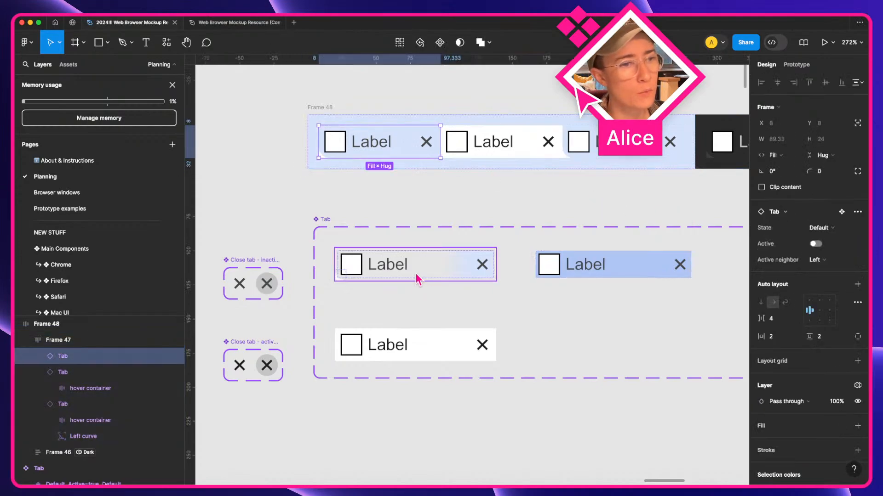
pyautogui.click(812, 263)
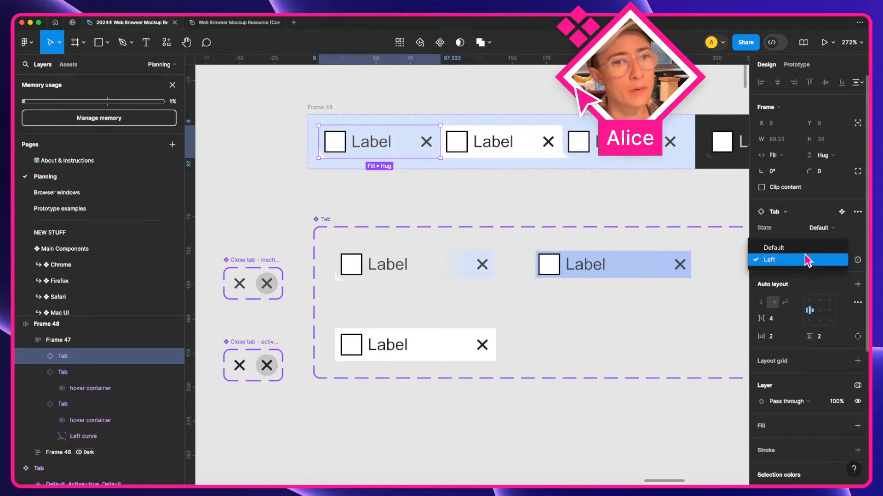
pyautogui.click(812, 259)
# - Duplicate the inactive Left variant below itself in the Tab set and set the copy's Active neighbor to Right
pyautogui.click(373, 280)
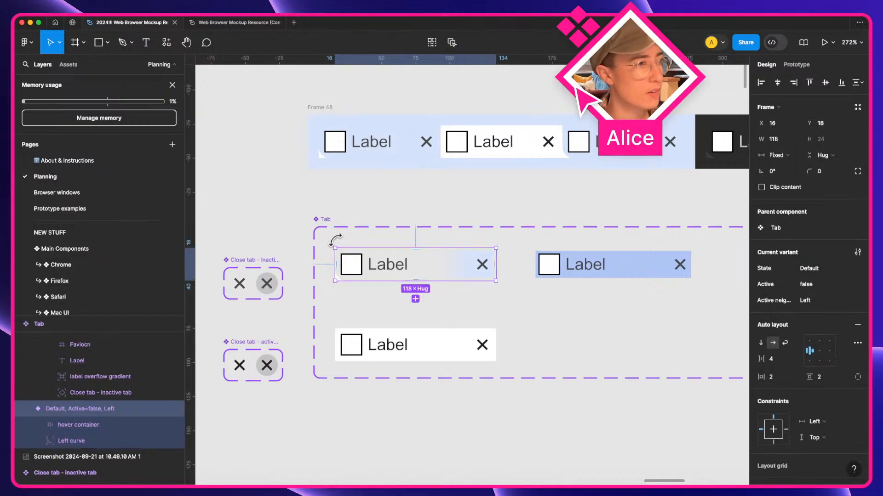
pyautogui.moveTo(373, 281); pyautogui.dragTo(394, 314)
pyautogui.write('Right')
pyautogui.press('Return')
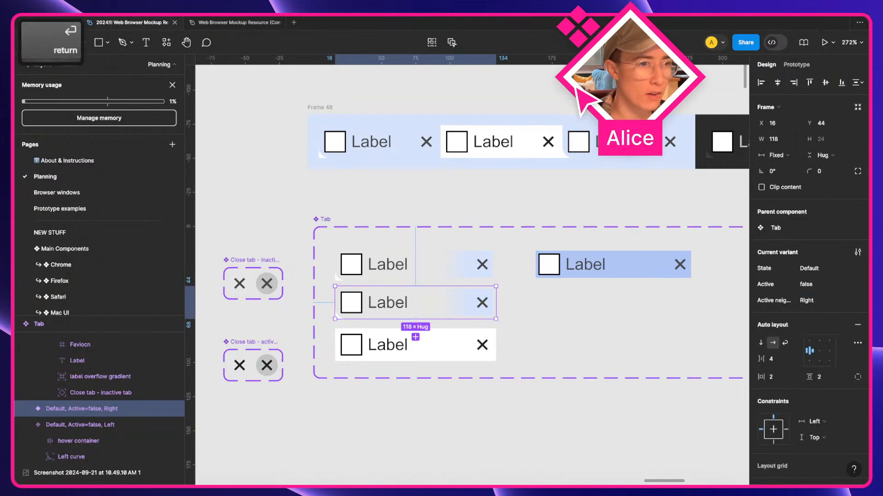
# - Align the curve in the Right variant to the variant's right edge and flip it horizontally
pyautogui.scroll(5, 463, 313)
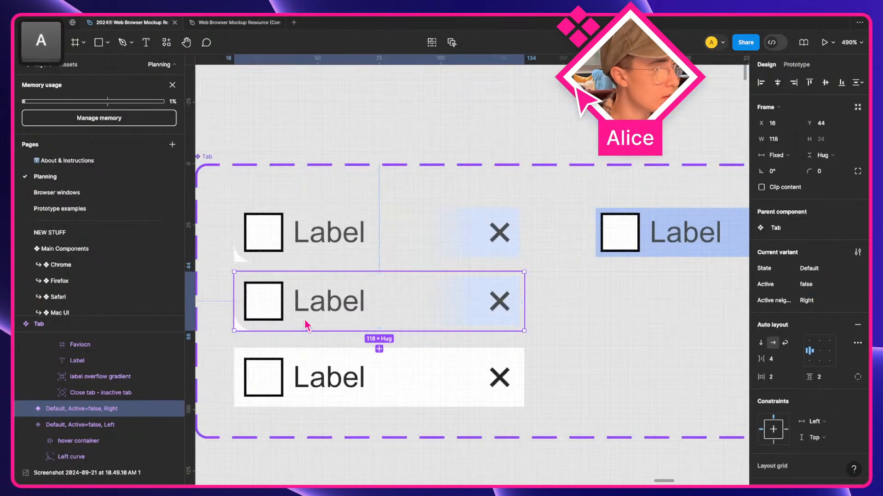
pyautogui.click(239, 327)
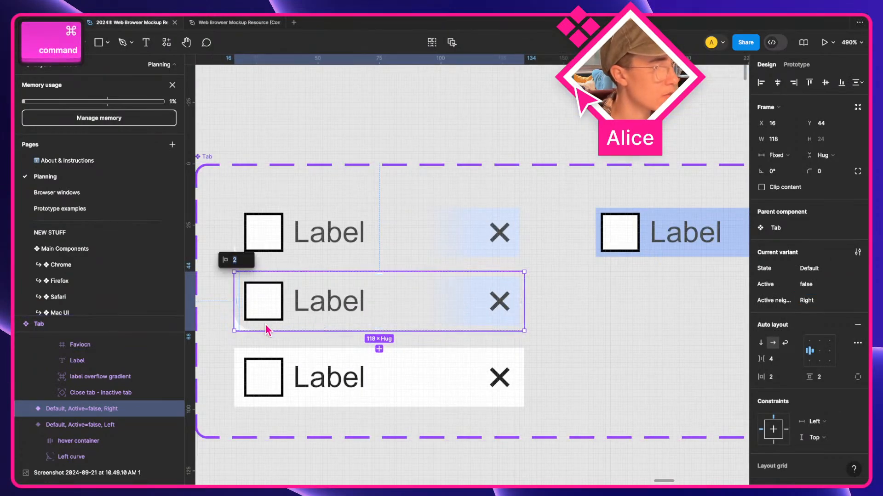
pyautogui.click(225, 321)
pyautogui.doubleClick(241, 325)
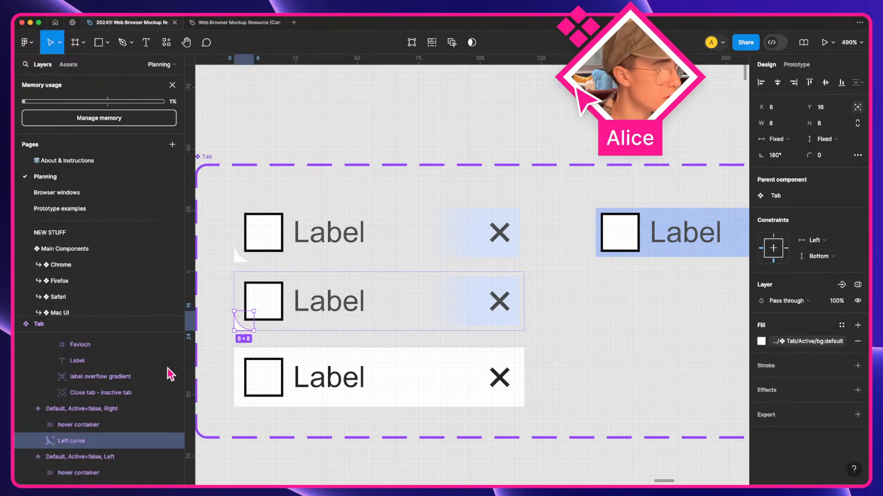
pyautogui.click(794, 83)
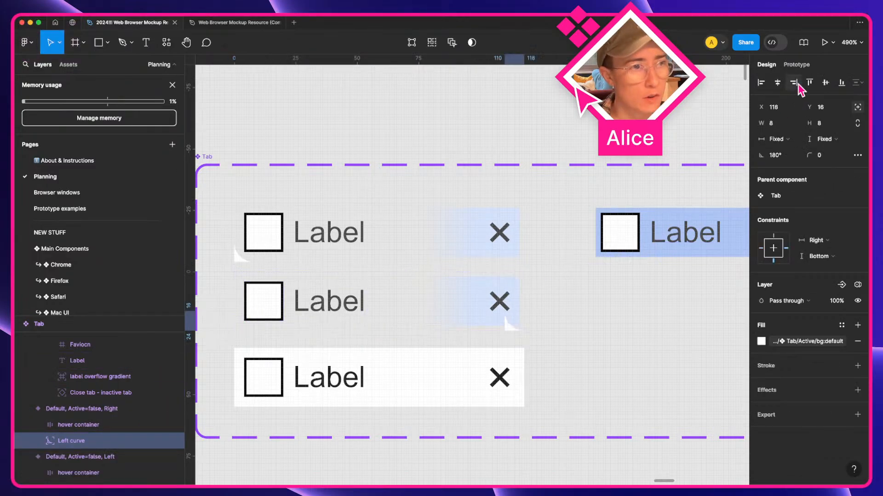
pyautogui.hotkey('shift', 'h')
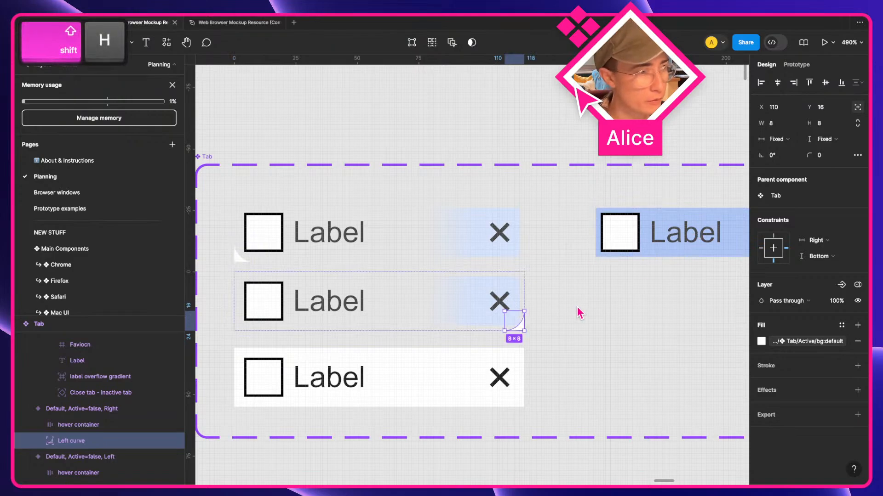
# - Set the first tab instance's Active neighbor to Right in the light preview frame
pyautogui.scroll(-5, 508, 288)
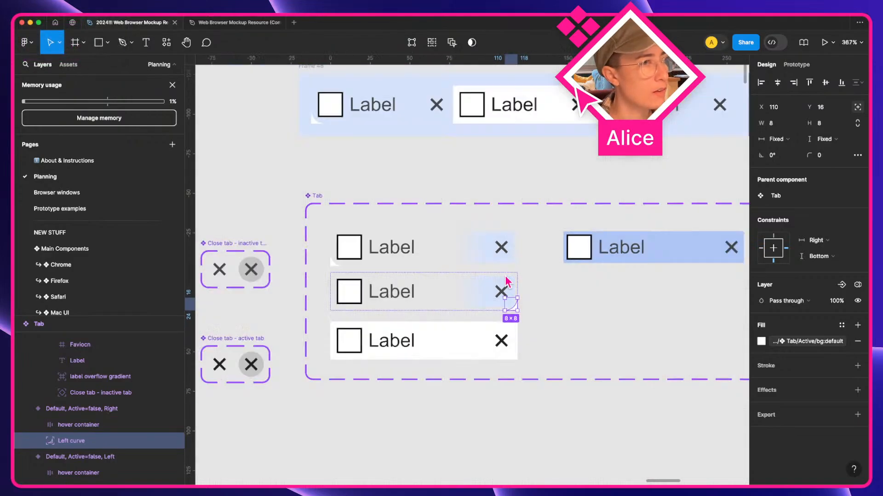
pyautogui.press('a')
pyautogui.click(440, 154)
pyautogui.doubleClick(440, 154)
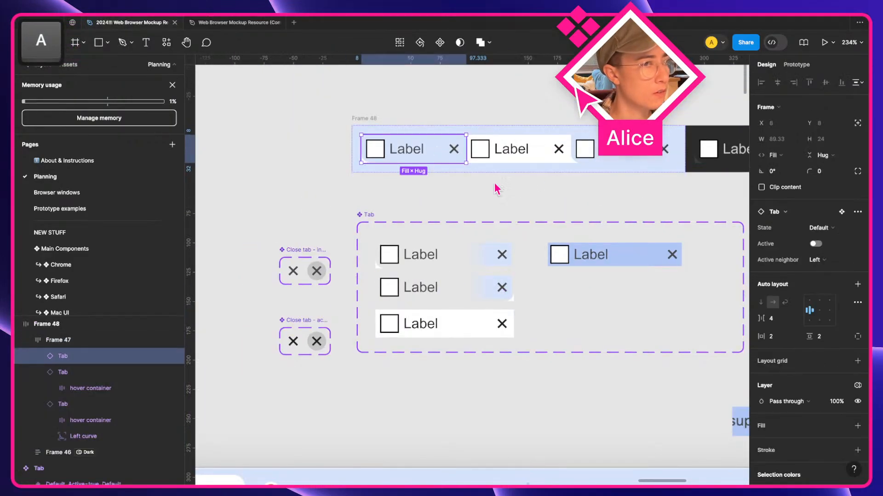
pyautogui.click(827, 260)
pyautogui.click(839, 272)
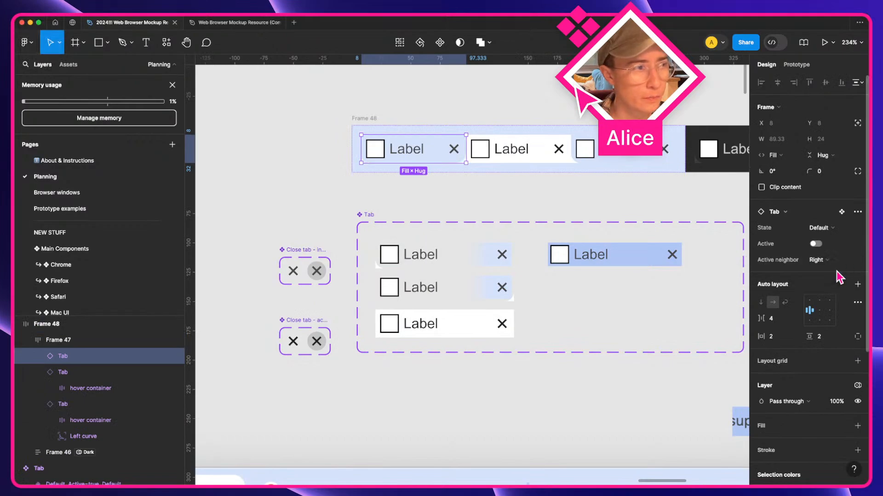
# - Examine the active tab's curved corners and the canvas stacking setting of the light preview frame
pyautogui.click(507, 198)
pyautogui.click(526, 158)
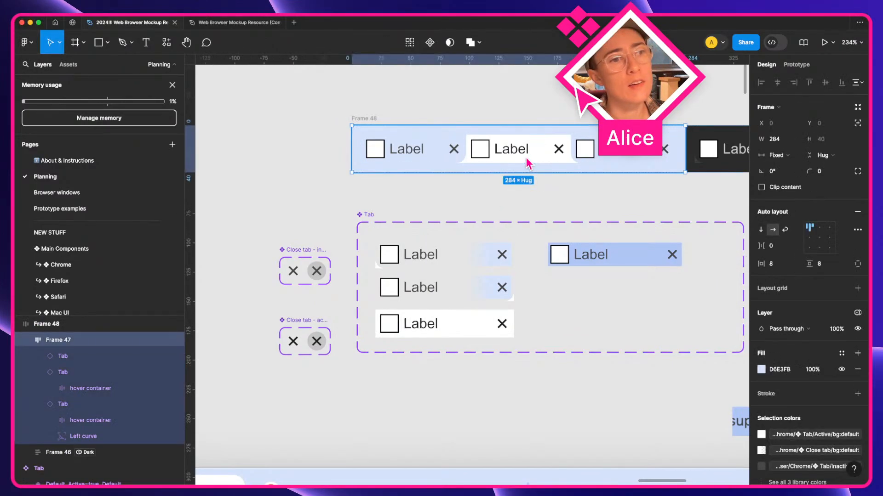
pyautogui.doubleClick(526, 159)
pyautogui.scroll(1, 571, 147)
pyautogui.press('a')
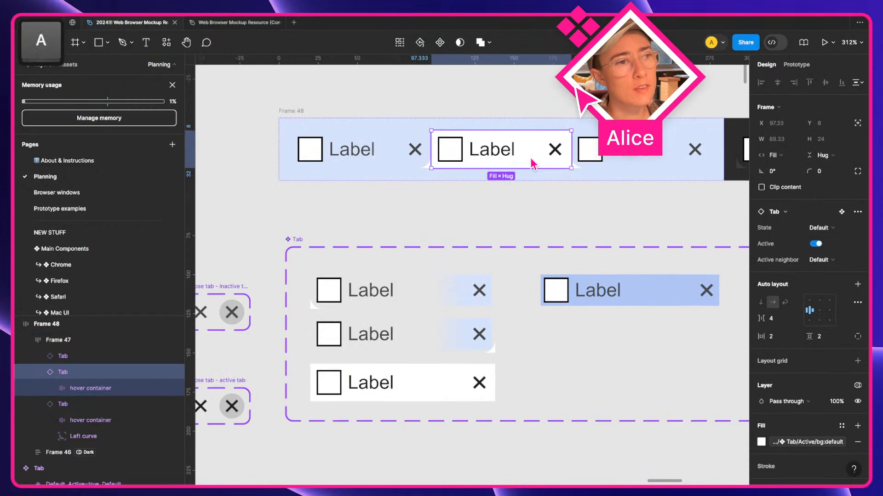
pyautogui.click(286, 112)
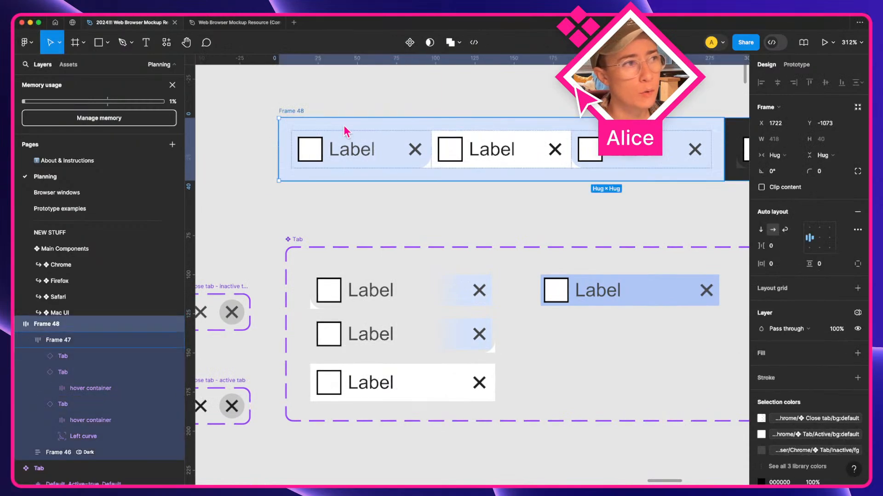
pyautogui.click(346, 132)
pyautogui.click(857, 229)
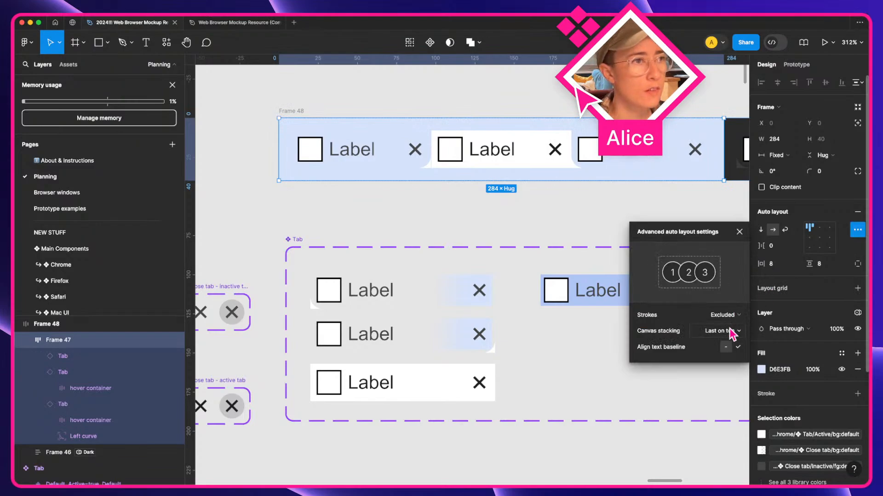
pyautogui.click(473, 206)
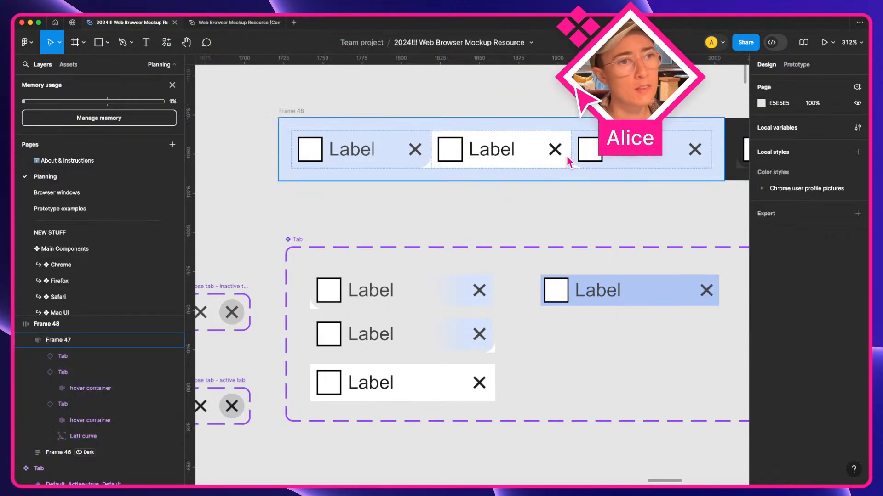
# - Add a red CF4848 stroke to all three tab instances in the light preview frame
pyautogui.click(397, 154)
pyautogui.keyDown('shift'); pyautogui.click(483, 151); pyautogui.keyUp('shift')
pyautogui.keyDown('shift'); pyautogui.click(676, 157); pyautogui.keyUp('shift')
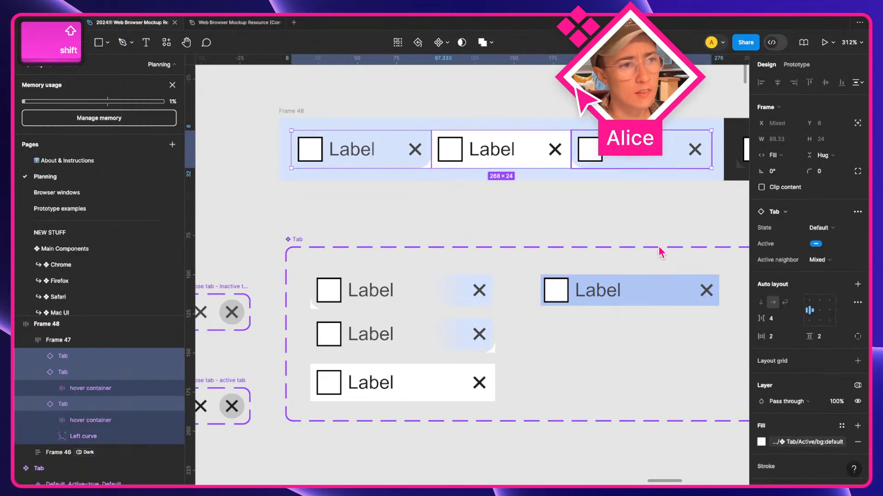
pyautogui.scroll(-3, 784, 345)
pyautogui.click(790, 325)
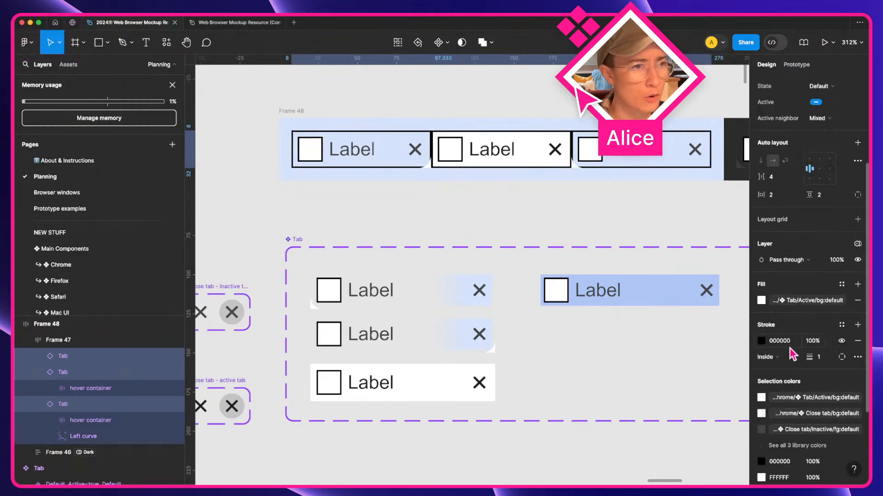
pyautogui.click(761, 341)
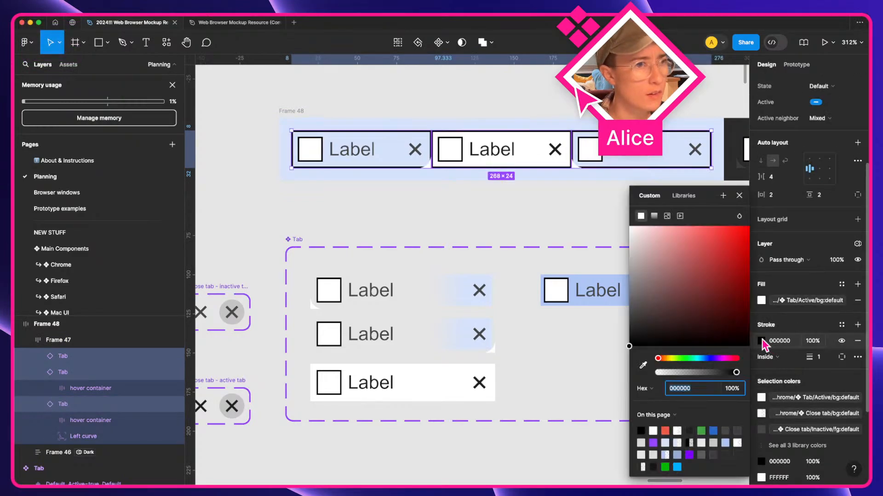
pyautogui.click(706, 255)
pyautogui.click(563, 212)
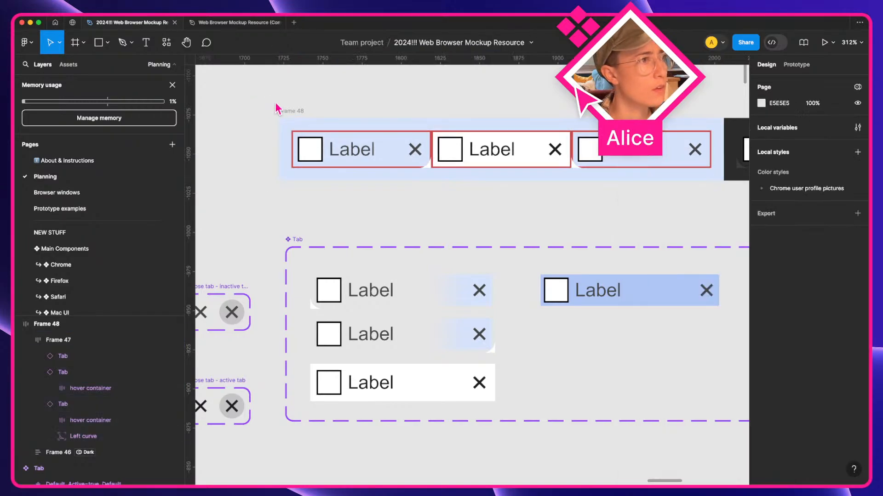
# - Set the spacing between the tabs in the light preview frame to -9
pyautogui.click(352, 146)
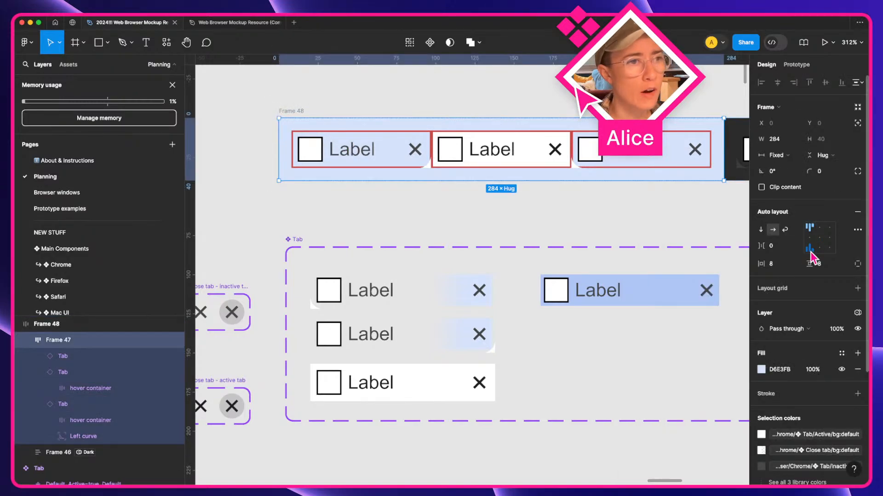
pyautogui.moveTo(761, 246)
pyautogui.mouseDown()
pyautogui.moveTo(740, 247)
pyautogui.moveTo(752, 247)
pyautogui.mouseUp()
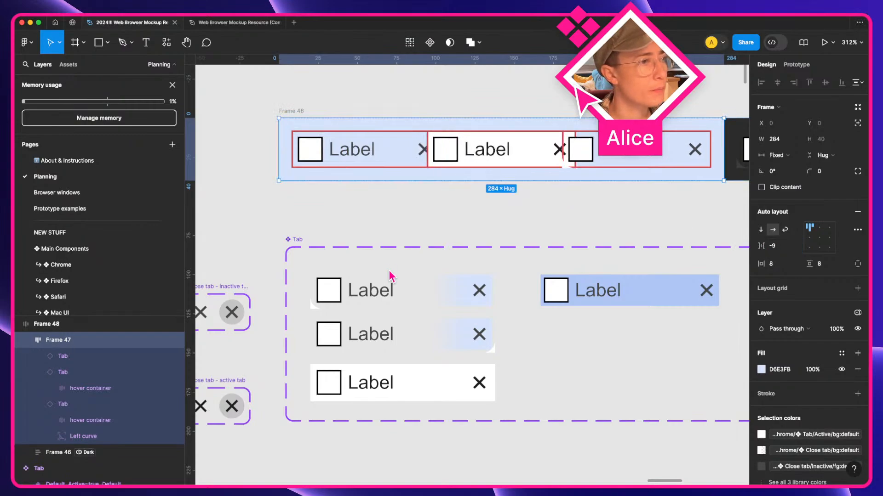
# - Add a white FFFFFF fill to the two inactive tab instances in the light preview frame
pyautogui.click(381, 150)
pyautogui.keyDown('shift'); pyautogui.click(693, 148); pyautogui.keyUp('shift')
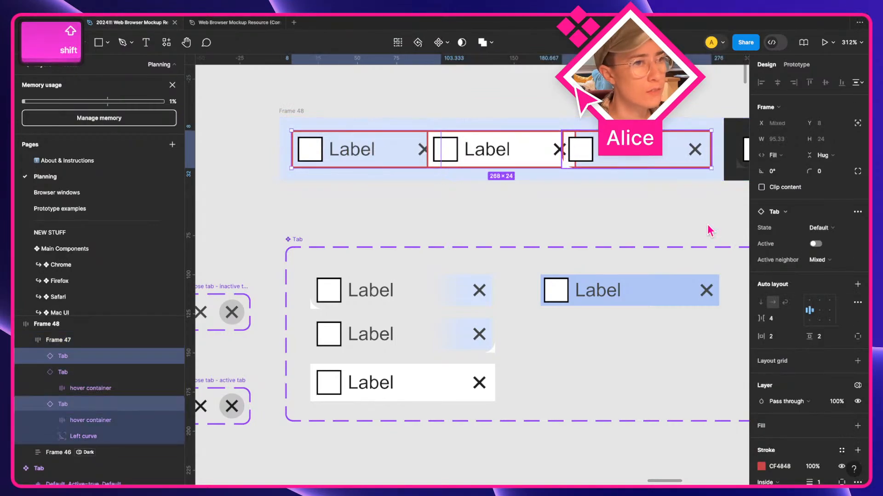
pyautogui.scroll(-1, 779, 395)
pyautogui.click(778, 416)
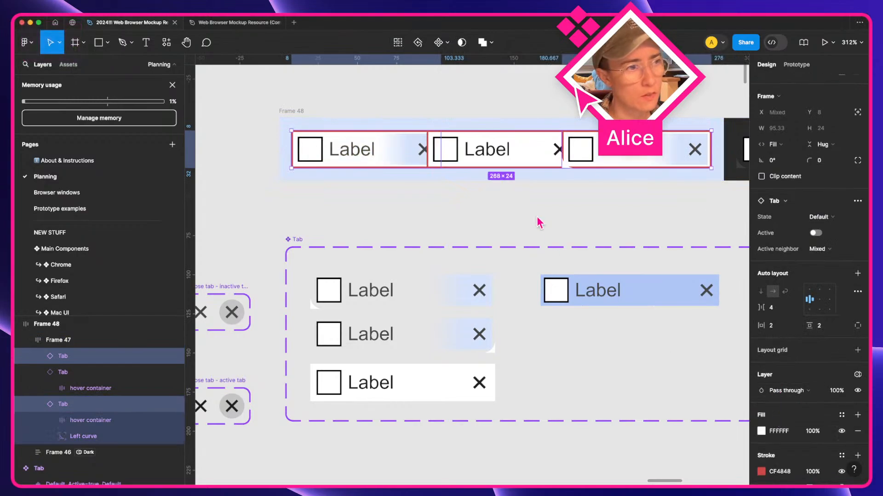
pyautogui.click(551, 208)
pyautogui.scroll(3, 510, 212)
pyautogui.hscroll(2, 511, 213)
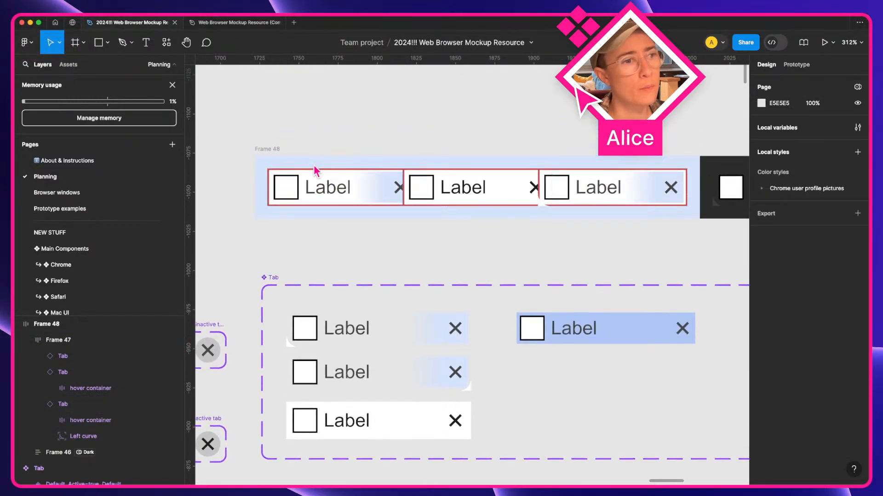
# - Set the spacing between the tabs in the light preview frame to 0
pyautogui.click(273, 150)
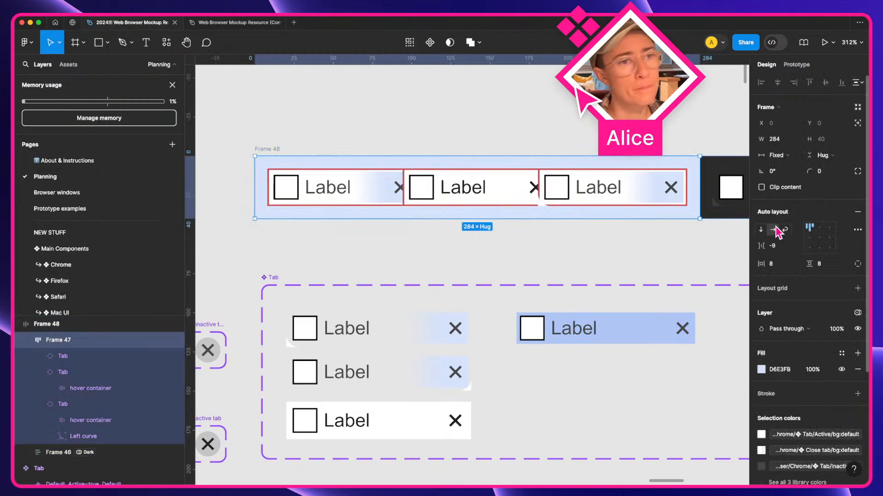
pyautogui.moveTo(764, 250); pyautogui.dragTo(783, 254)
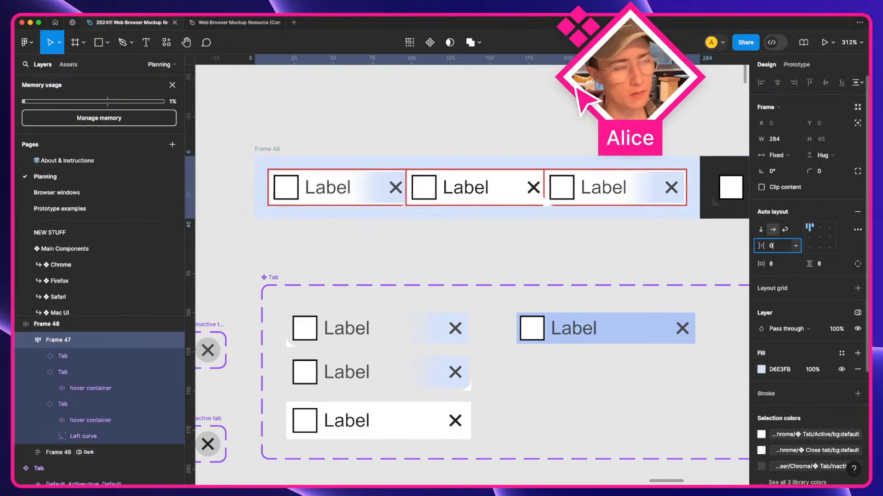
pyautogui.write('0')
pyautogui.press('Return')
pyautogui.click(517, 256)
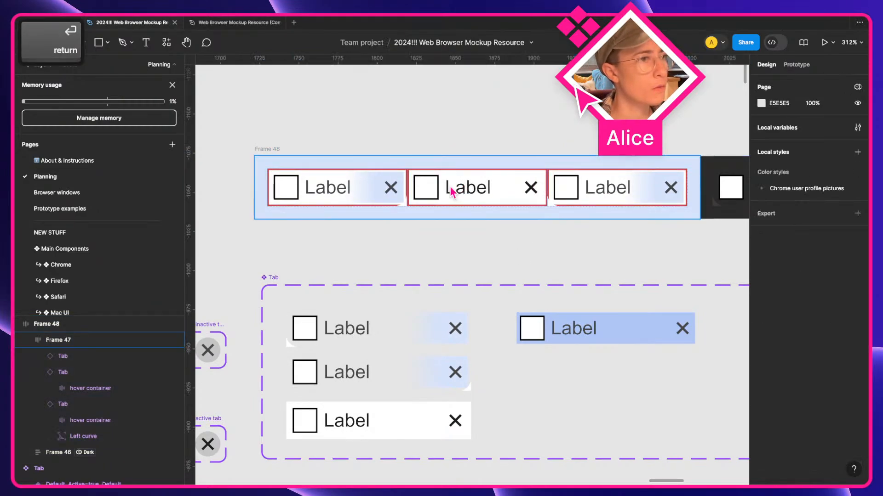
# - Inspect the first and active tab instances, comparing their outlines with the neighboring curves in the light preview
pyautogui.click(278, 199)
pyautogui.click(278, 199)
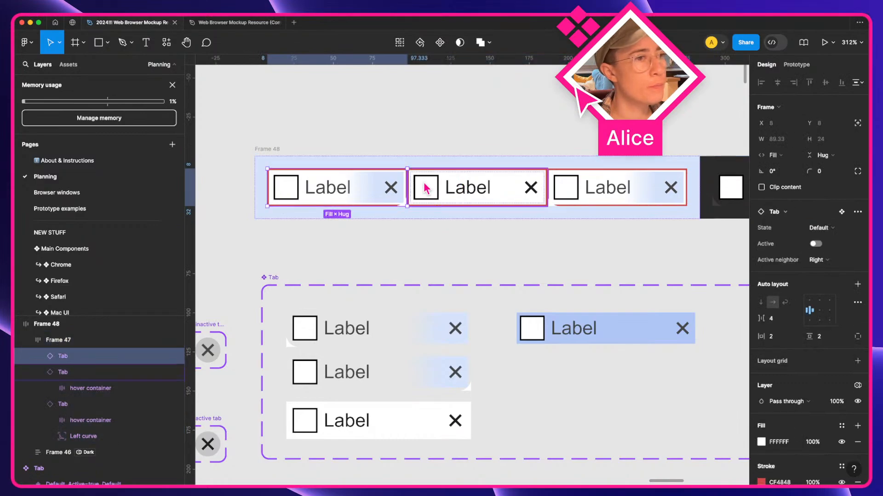
pyautogui.scroll(3, 481, 189)
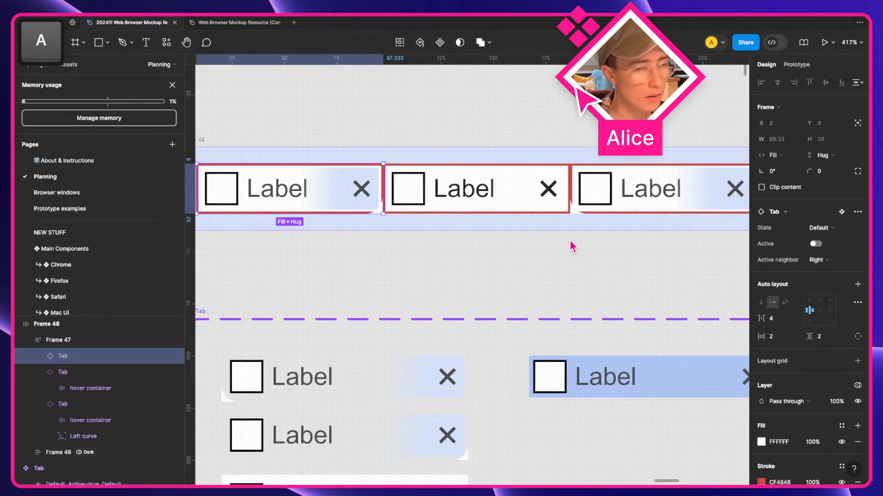
pyautogui.click(491, 186)
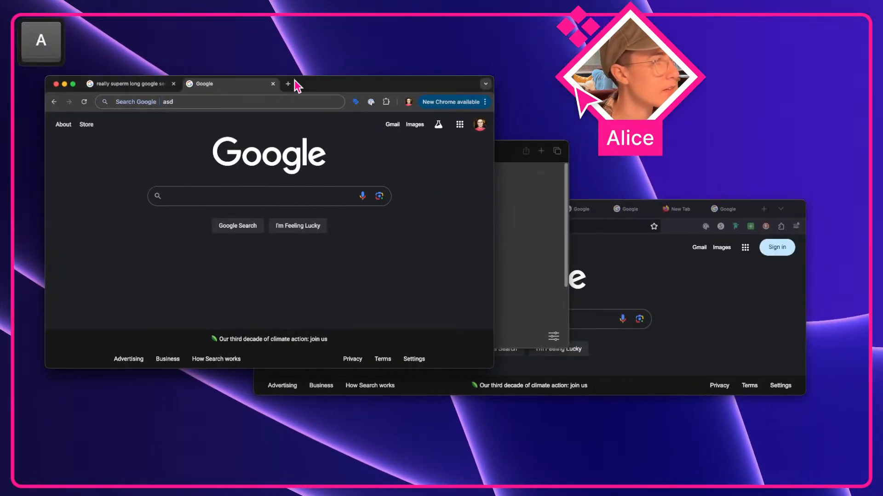
# - Switch to Chrome, add a new tab and return to the Google tab to compare how real active tabs look
pyautogui.click(288, 83)
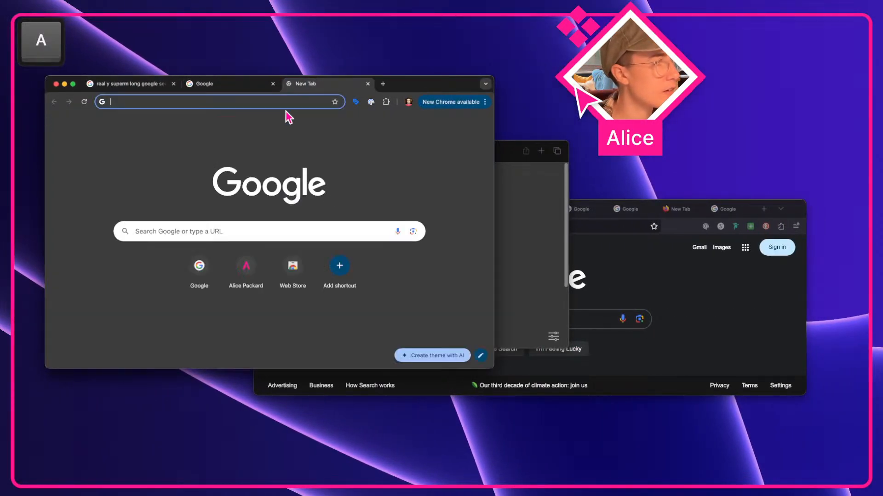
pyautogui.click(223, 87)
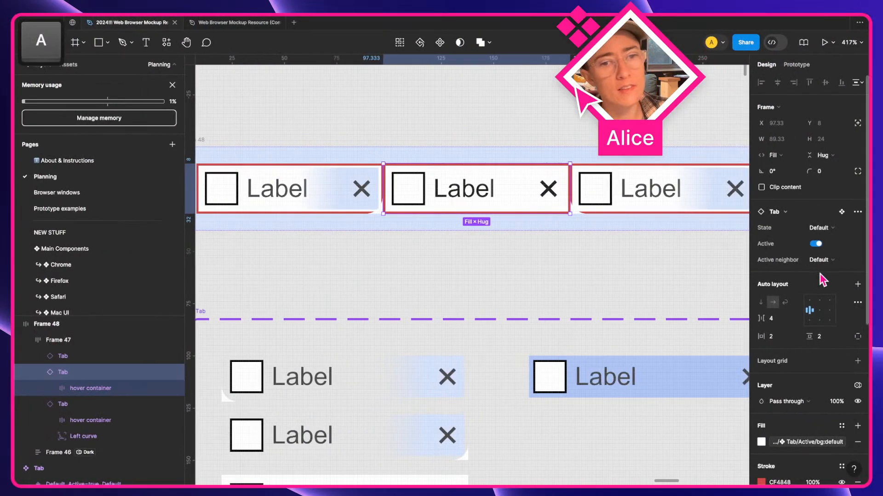
# - Go to the main component of the active tab instance in the light preview frame
pyautogui.click(857, 212)
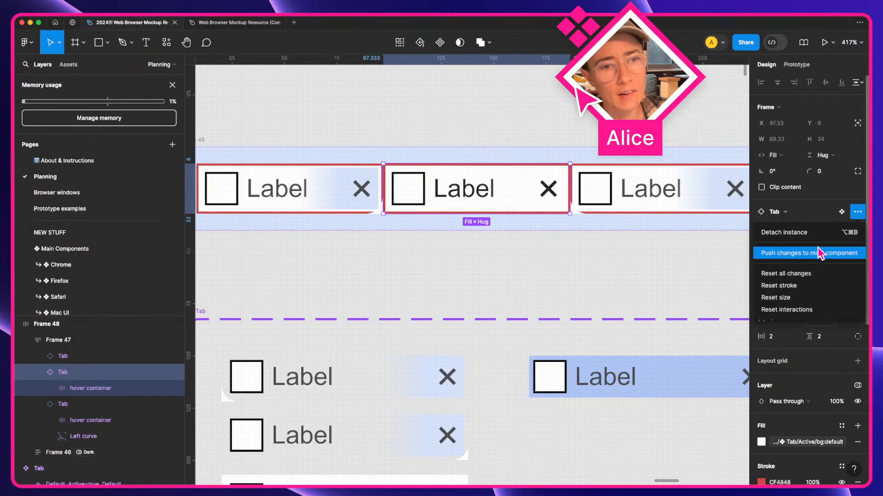
pyautogui.click(841, 211)
pyautogui.keyDown('ctrl'); pyautogui.scroll(-10, 548, 230); pyautogui.keyUp('ctrl')
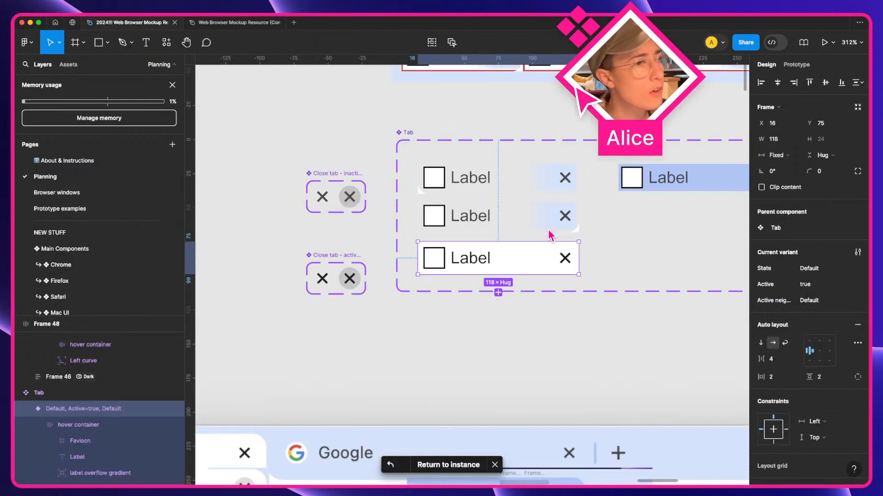
# - Check the canvas stacking order in the light preview frame's advanced auto layout settings, keeping it at Last on top
pyautogui.click(535, 150)
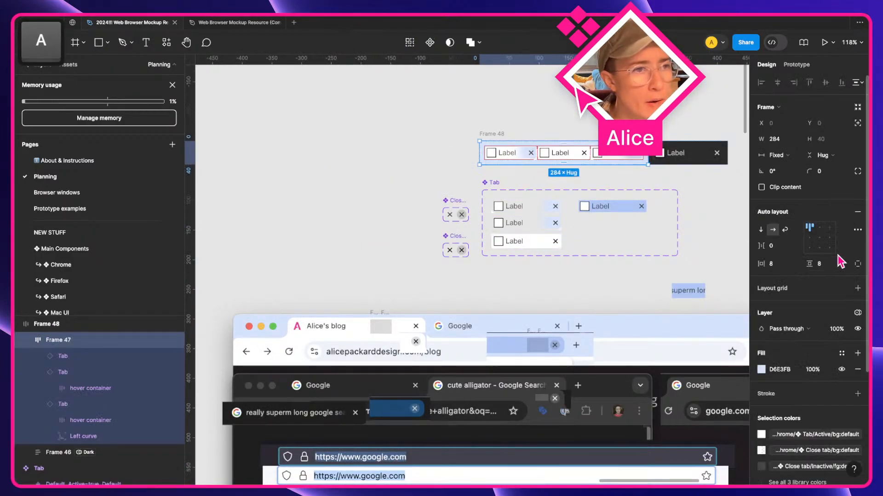
pyautogui.click(857, 230)
pyautogui.click(708, 332)
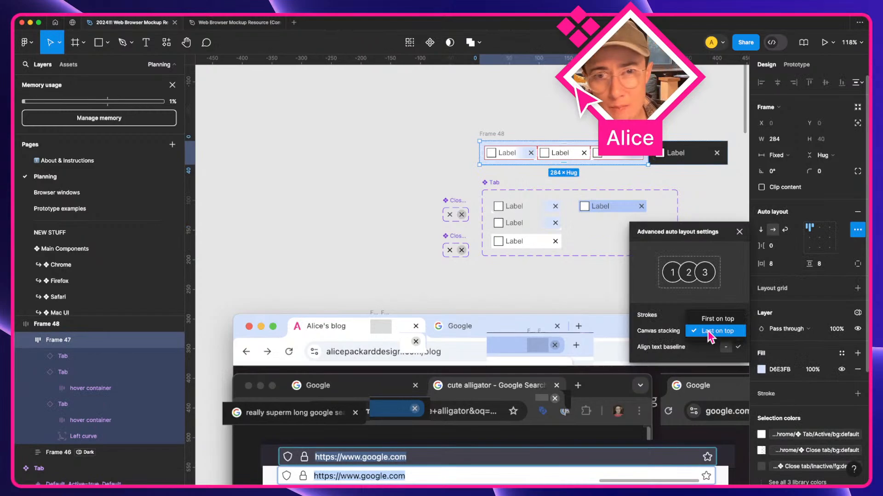
pyautogui.click(710, 330)
pyautogui.keyDown('ctrl'); pyautogui.scroll(5, 596, 144); pyautogui.keyUp('ctrl')
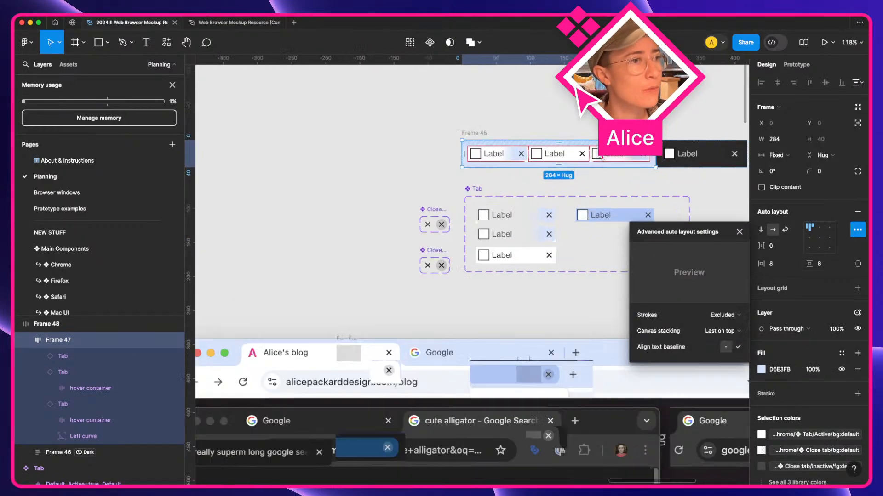
# - Inspect the first tab instance, the active variant and the Right neighbor variant in turn
pyautogui.click(569, 131)
pyautogui.doubleClick(454, 163)
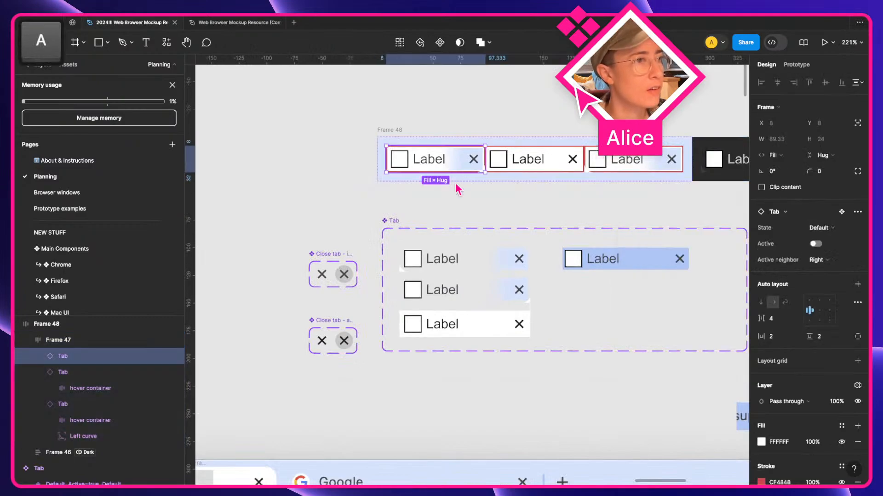
pyautogui.click(463, 323)
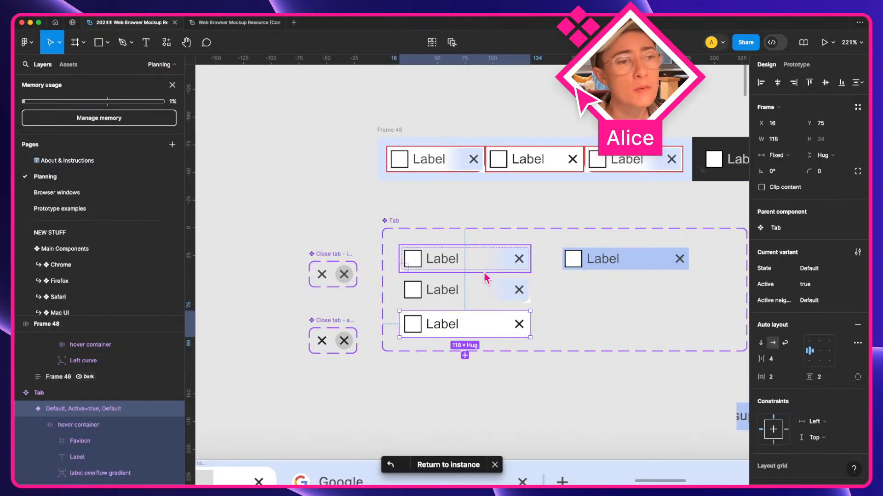
pyautogui.click(492, 289)
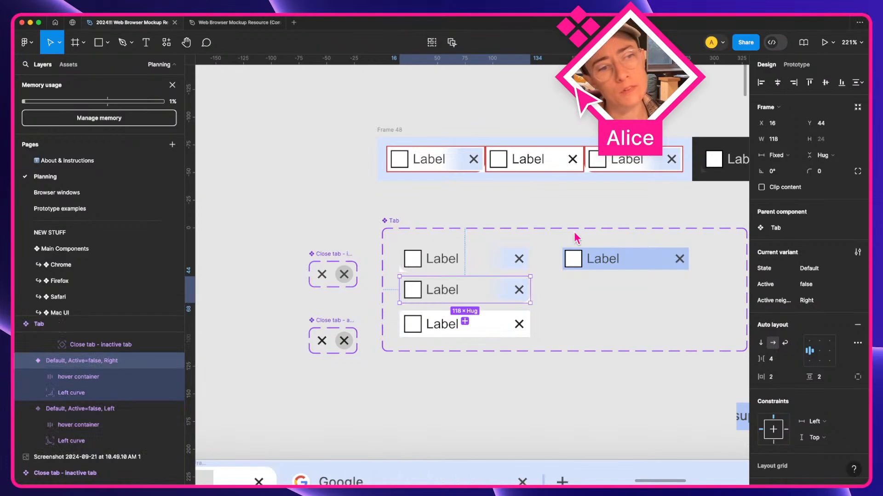
pyautogui.scroll(3, 574, 233)
pyautogui.hscroll(1, 570, 234)
pyautogui.scroll(1, 570, 234)
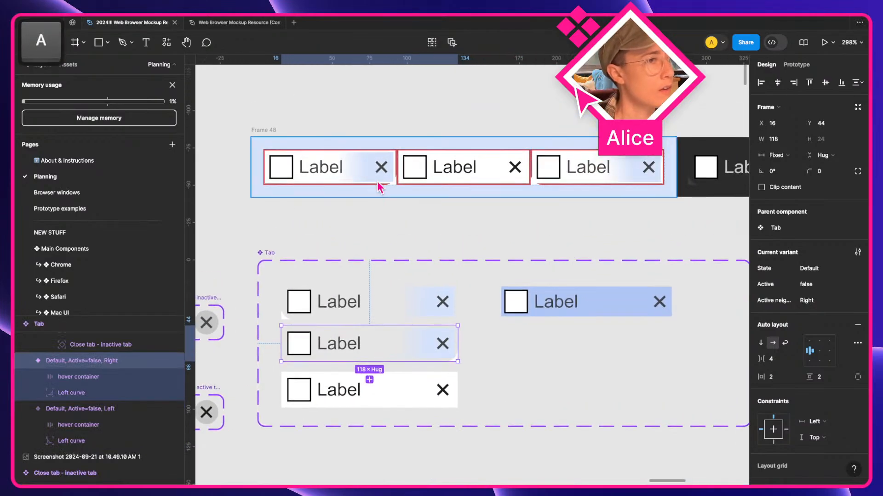
# - Reset all changes on the three tab instances in the light preview frame
pyautogui.click(377, 181)
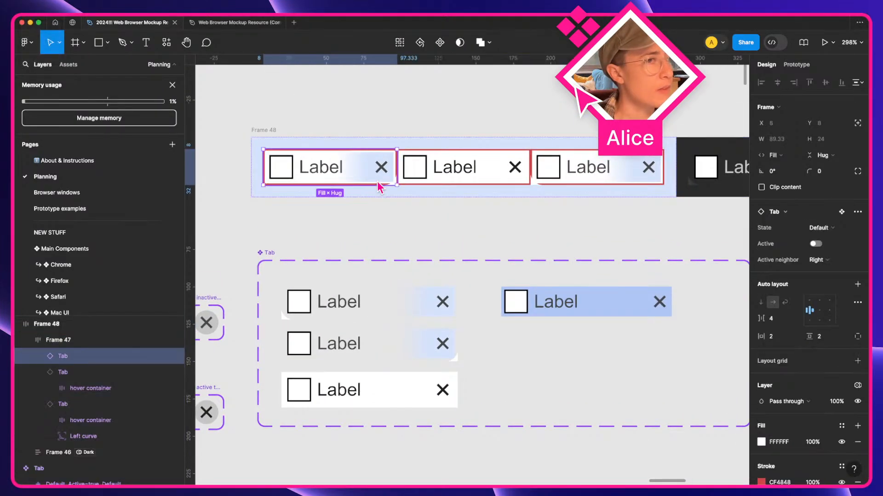
pyautogui.keyDown('shift'); pyautogui.click(492, 179); pyautogui.keyUp('shift')
pyautogui.keyDown('shift'); pyautogui.click(584, 168); pyautogui.keyUp('shift')
pyautogui.rightClick(584, 168)
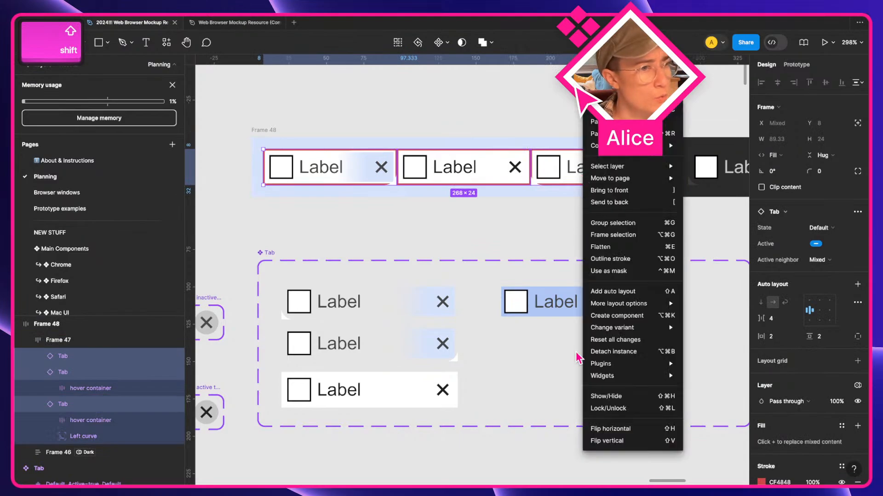
pyautogui.click(614, 340)
pyautogui.click(478, 222)
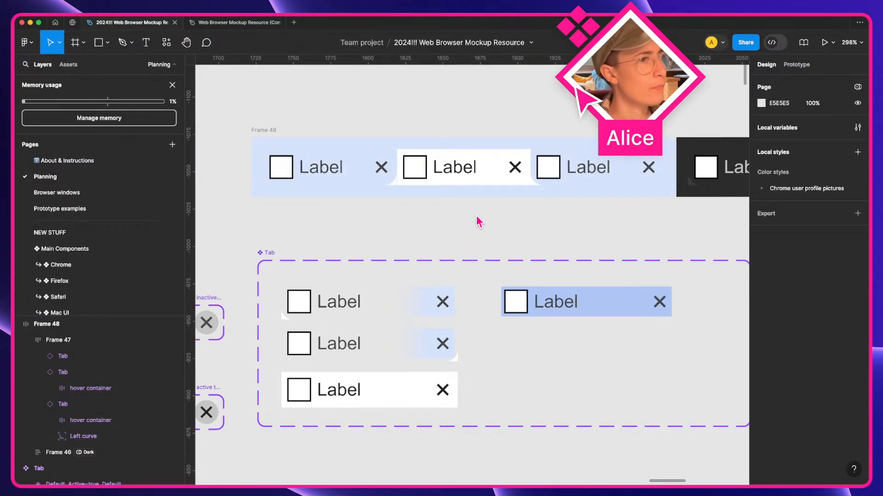
# - Compare the first tab instance's curve with the curves in the Left and Right neighbor variants, checking their positions and constraints
pyautogui.scroll(10, 407, 164)
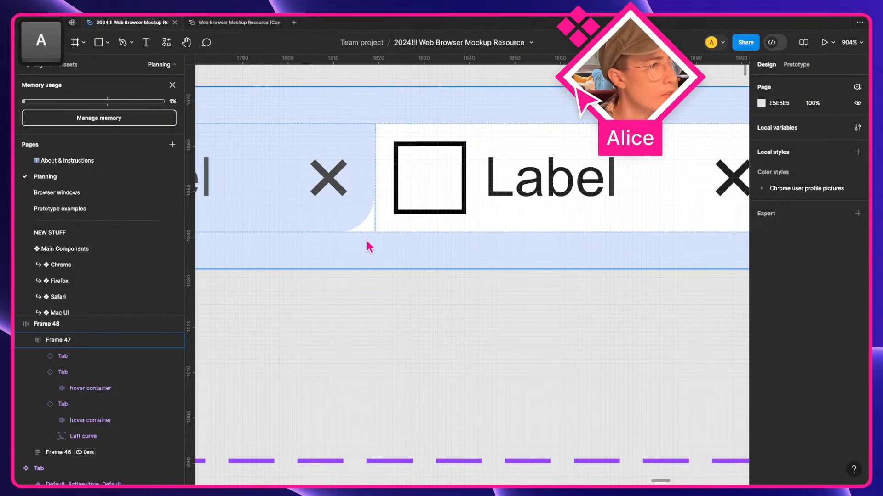
pyautogui.doubleClick(366, 224)
pyautogui.keyDown('super'); pyautogui.click(366, 223); pyautogui.keyUp('super')
pyautogui.scroll(-5, 367, 224)
pyautogui.scroll(-5, 367, 224)
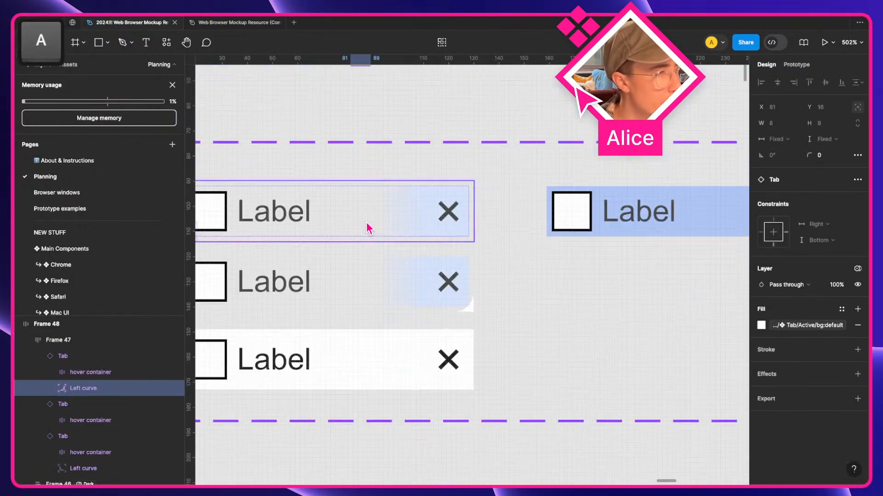
pyautogui.scroll(-1, 367, 224)
pyautogui.hscroll(-4, 470, 288)
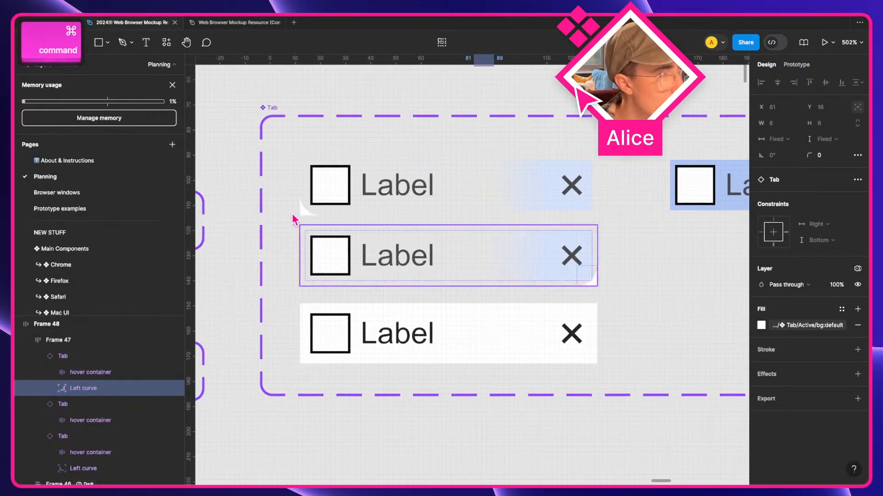
pyautogui.keyDown('super'); pyautogui.click(304, 202); pyautogui.keyUp('super')
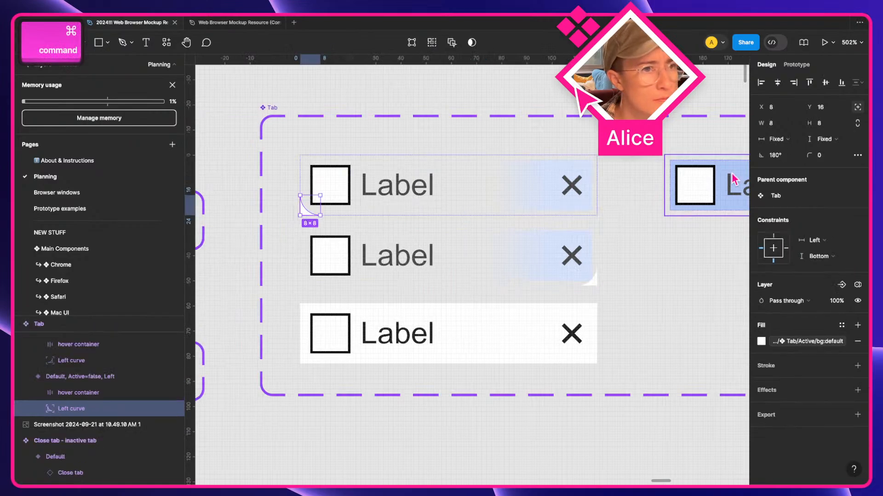
pyautogui.keyDown('super'); pyautogui.click(592, 278); pyautogui.keyUp('super')
pyautogui.scroll(5, 593, 283)
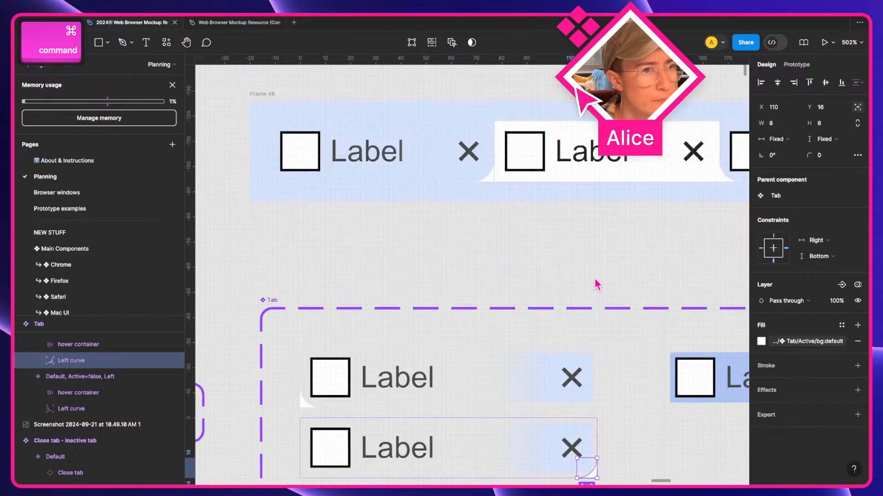
pyautogui.scroll(1, 596, 283)
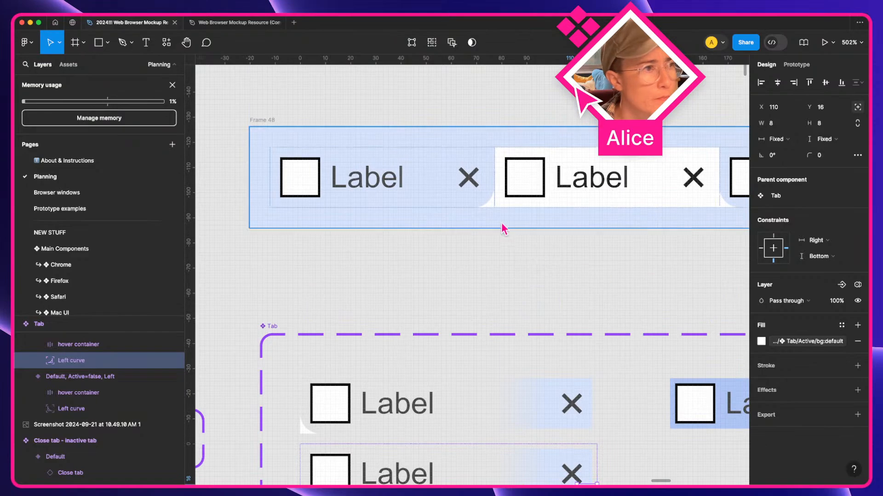
# - Examine closely how the first tab instance's curve meets the edge of the active tab in the light preview
pyautogui.click(480, 196)
pyautogui.scroll(10, 479, 197)
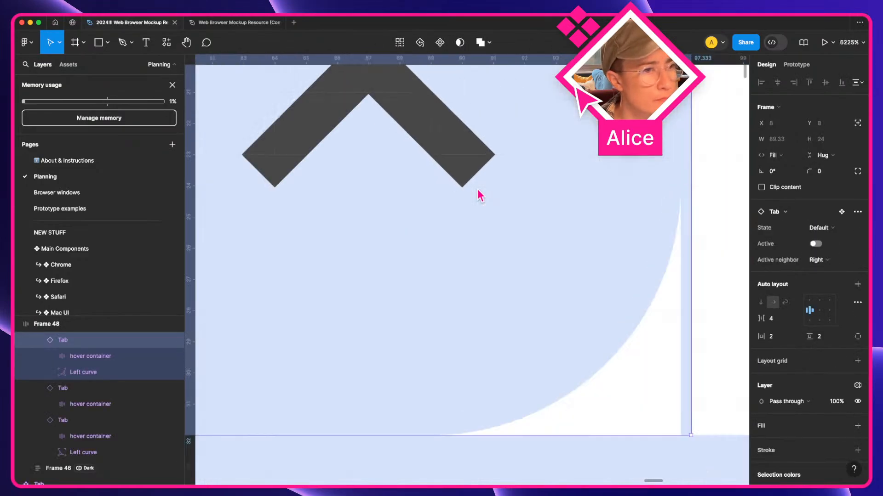
pyautogui.rightClick(479, 197)
pyautogui.click(520, 329)
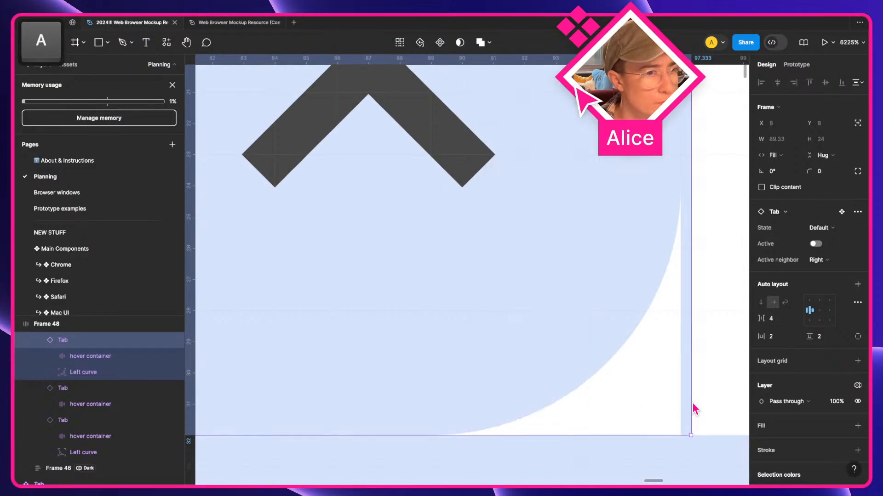
pyautogui.click(673, 405)
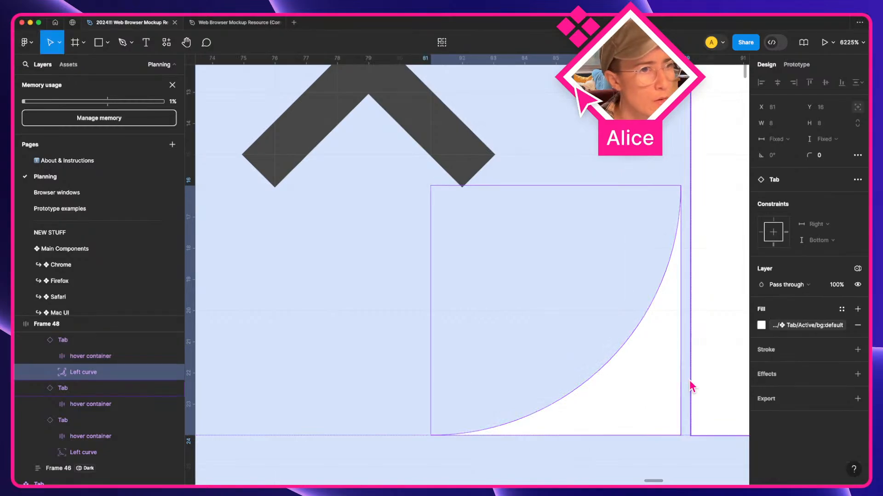
pyautogui.scroll(-5, 691, 387)
pyautogui.press('space')
pyautogui.moveTo(674, 384); pyautogui.dragTo(518, 288)
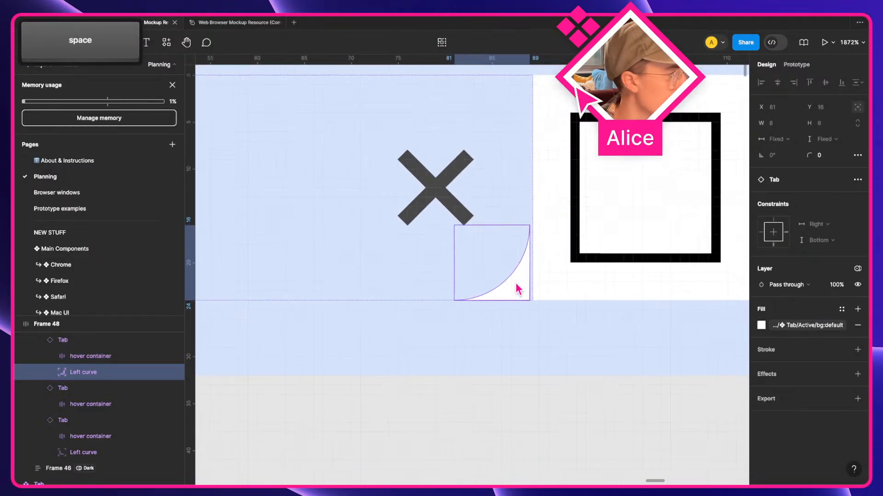
pyautogui.scroll(-5, 518, 289)
pyautogui.press('a')
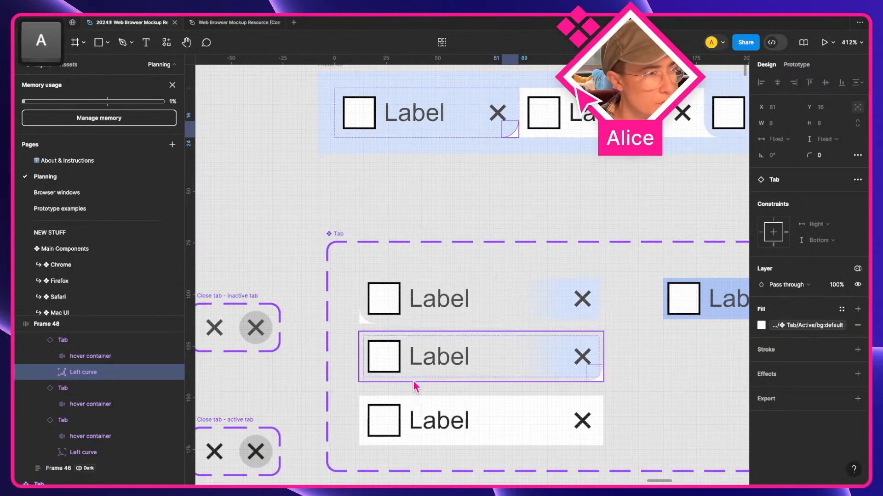
# - Rename the curve layer in the Right neighbor variant as "Right curve"
pyautogui.keyDown('super'); pyautogui.click(363, 316); pyautogui.keyUp('super')
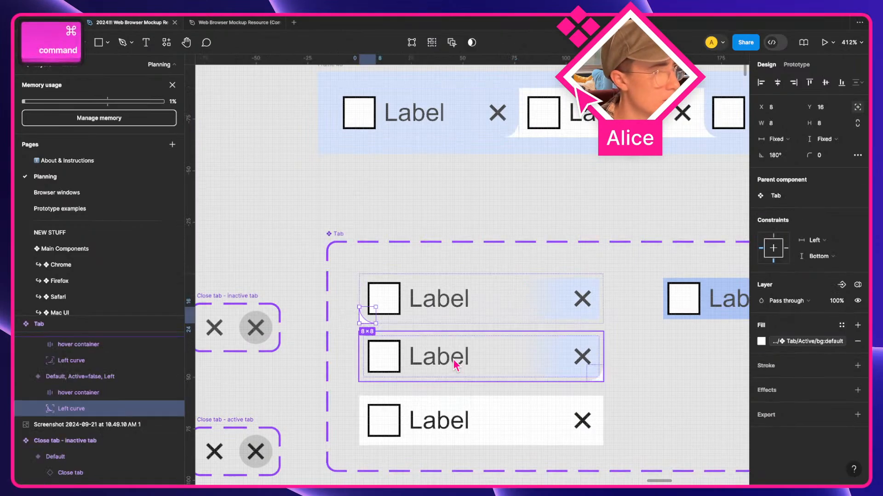
pyautogui.keyDown('super'); pyautogui.click(596, 371); pyautogui.keyUp('super')
pyautogui.press('super+r')
pyautogui.hotkey('shift', 'alt', 'Right')
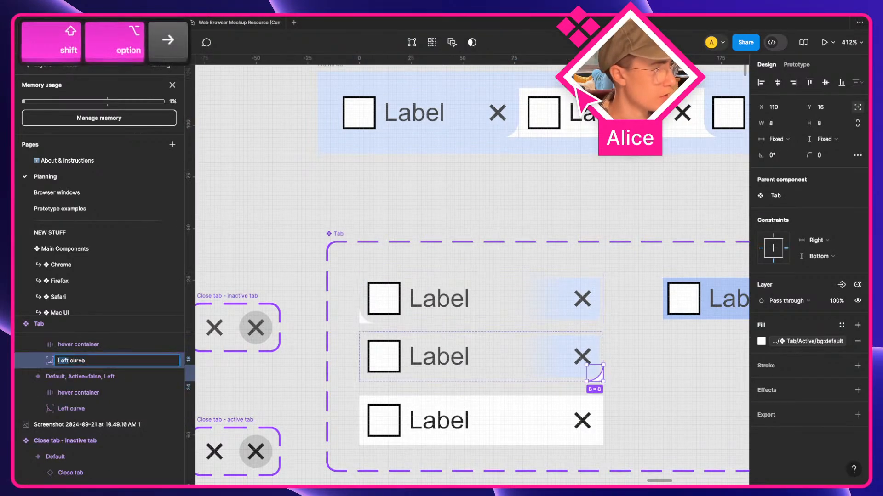
pyautogui.write('Right')
pyautogui.press('Return')
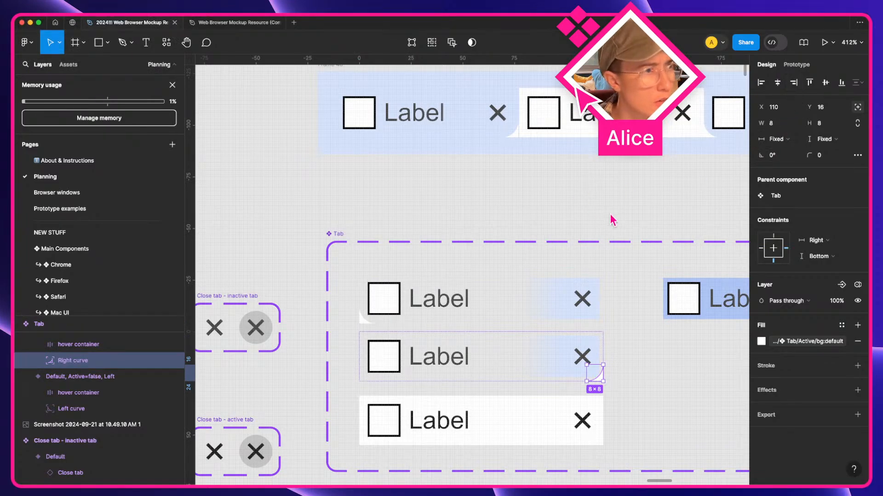
# - Inspect the width and sizing settings of the first tab instance in the light preview
pyautogui.doubleClick(454, 115)
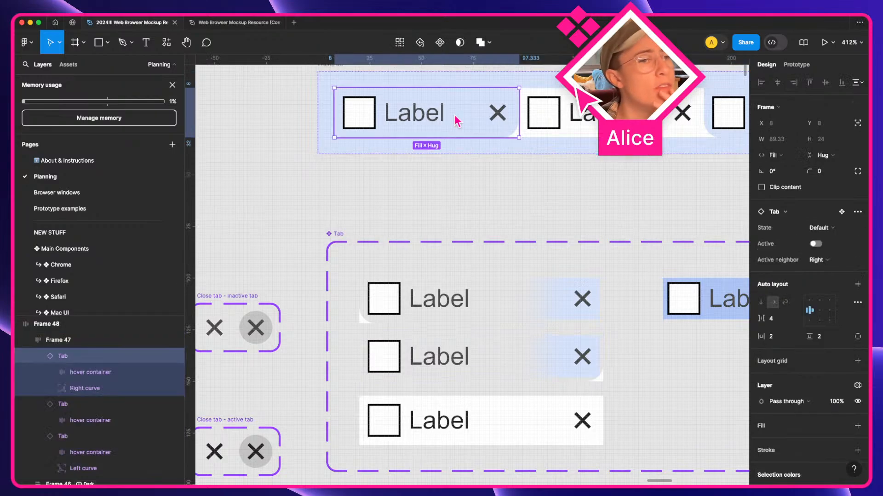
pyautogui.scroll(2, 456, 115)
pyautogui.scroll(3, 455, 119)
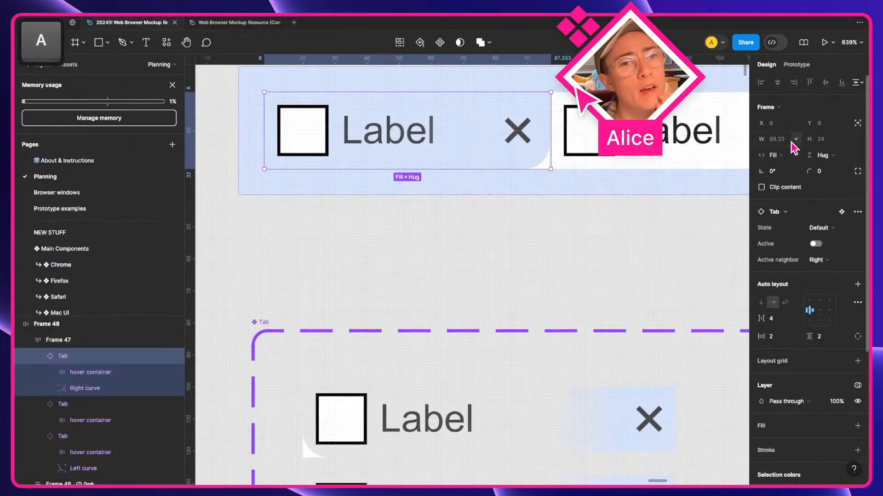
pyautogui.scroll(-5, 473, 157)
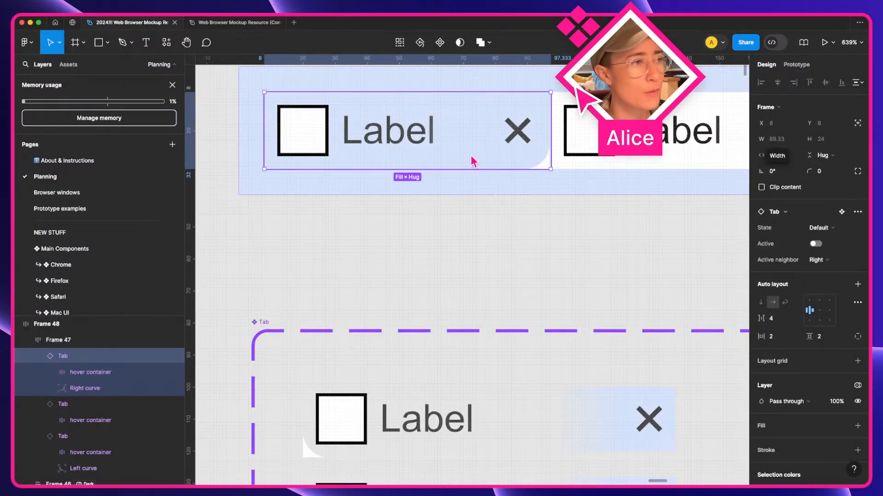
# - Widen the light preview frame to about 345
pyautogui.click(357, 142)
pyautogui.click(383, 124)
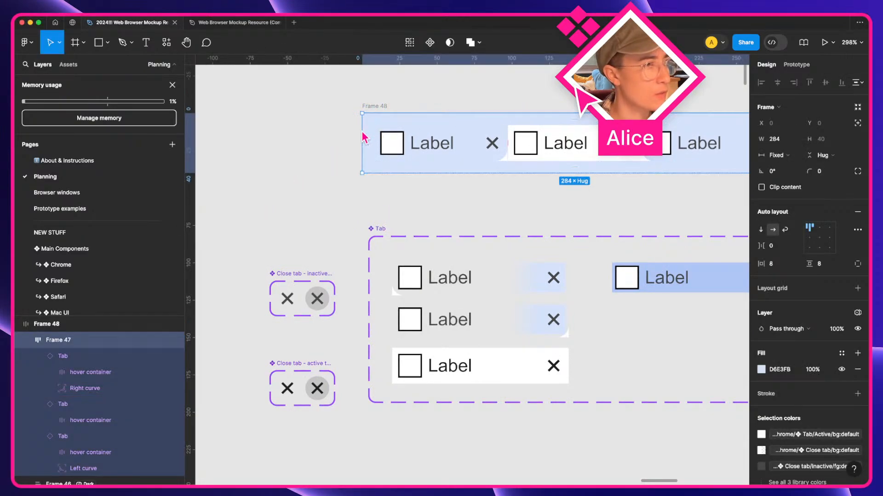
pyautogui.moveTo(367, 137); pyautogui.dragTo(274, 142)
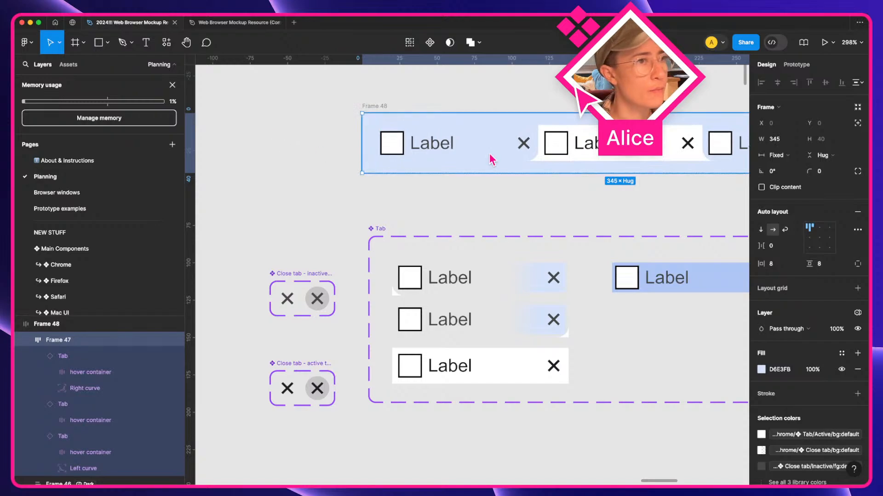
# - Check how the Right curve joins the active tab in the resized light preview, and return to the Tab component set
pyautogui.scroll(10, 525, 150)
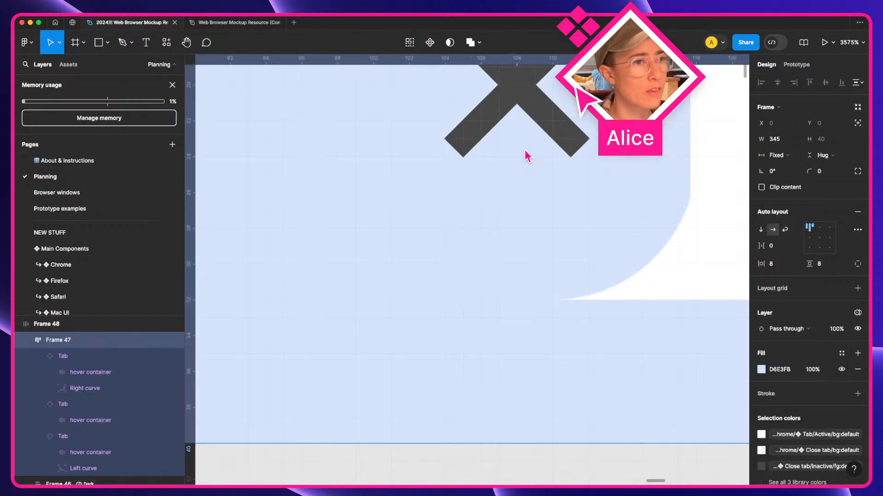
pyautogui.scroll(-2, 525, 150)
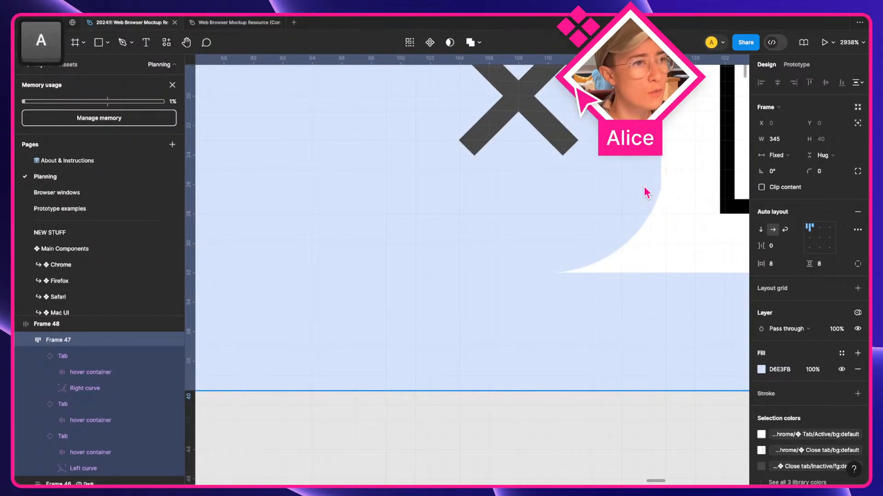
pyautogui.scroll(-8, 646, 193)
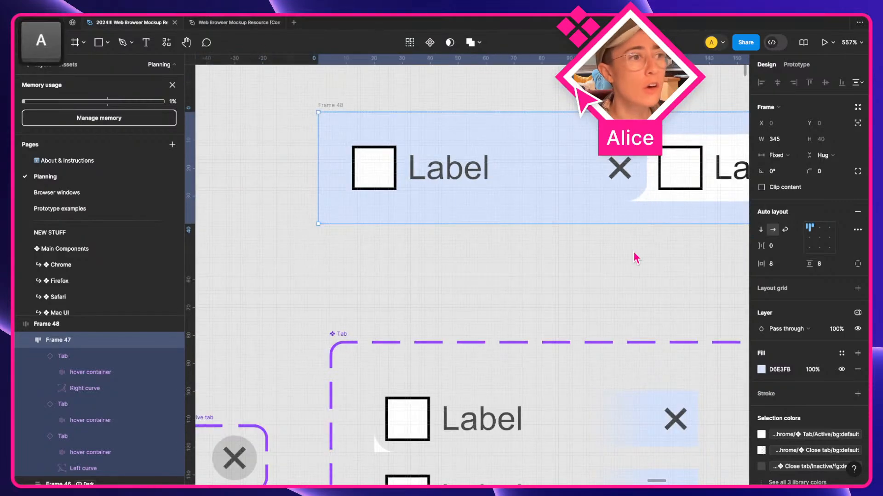
pyautogui.click(636, 257)
pyautogui.scroll(-3, 502, 197)
pyautogui.scroll(-3, 516, 229)
pyautogui.hscroll(3, 516, 228)
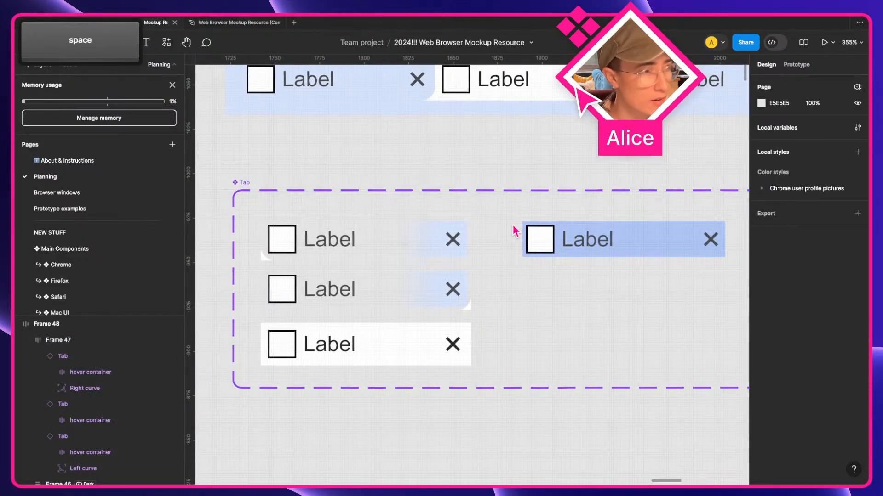
# - Inspect the Right curve's constraints and fill, and compare the variants in the Tab component set
pyautogui.keyDown('super'); pyautogui.click(467, 312); pyautogui.keyUp('super')
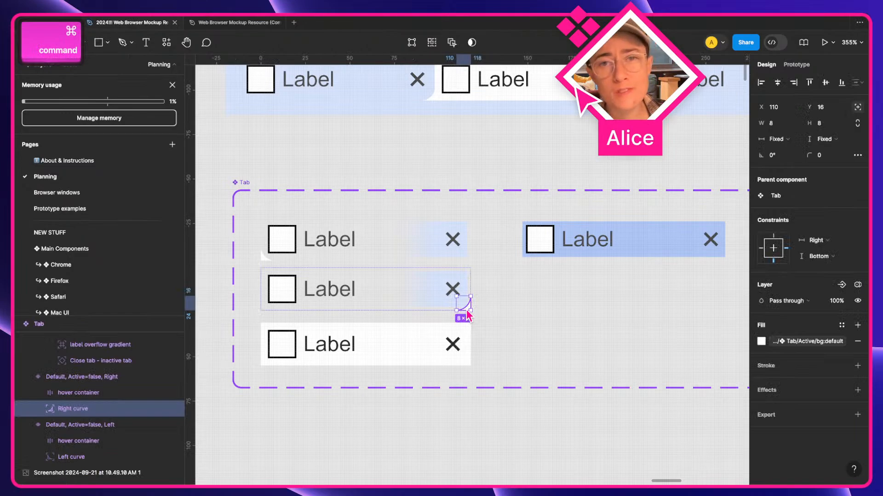
pyautogui.scroll(-2, 467, 315)
pyautogui.press('a')
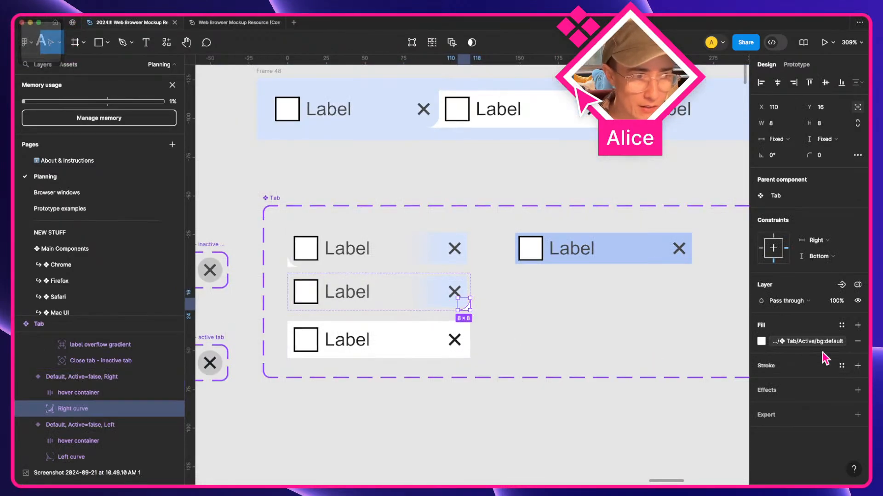
pyautogui.click(500, 394)
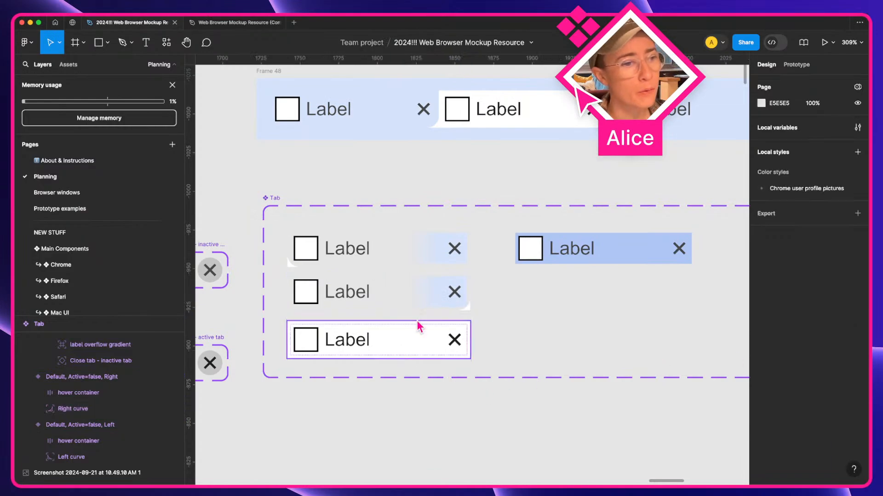
pyautogui.scroll(-2, 416, 320)
pyautogui.press('a')
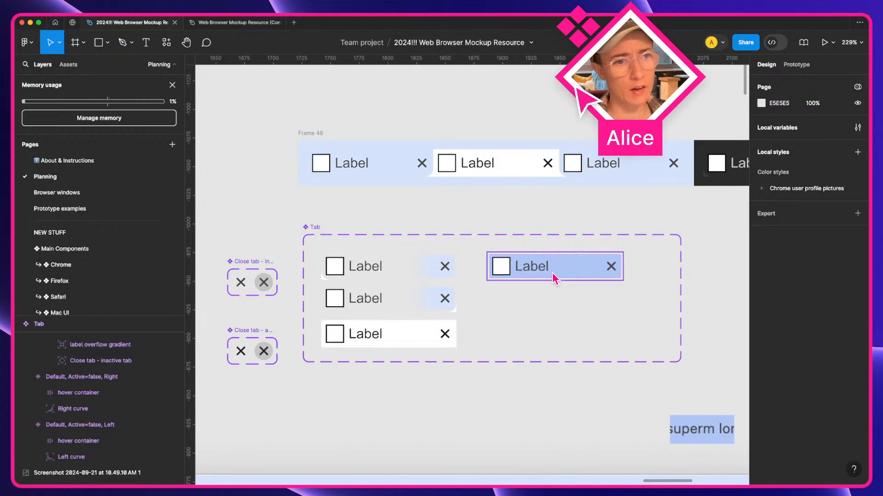
pyautogui.scroll(3, 486, 285)
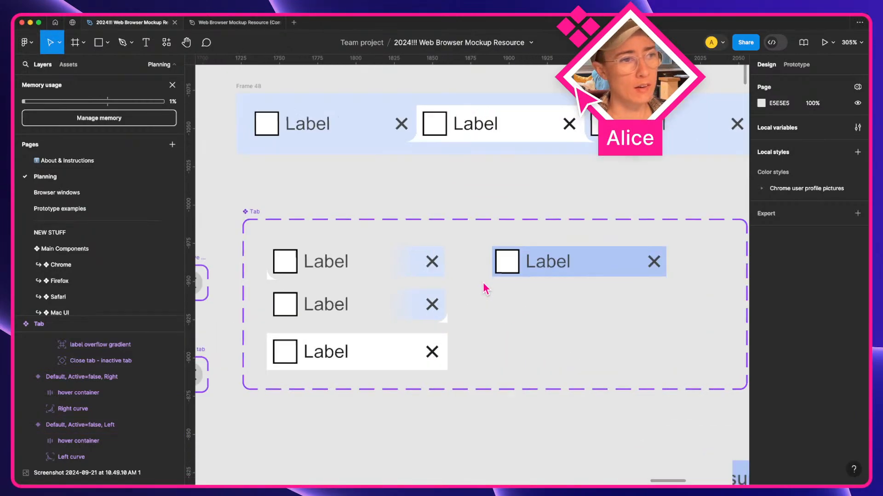
# - Duplicate the inactive Hover variant directly below the original, level with the second Default variant in the Tab component set
pyautogui.click(270, 276)
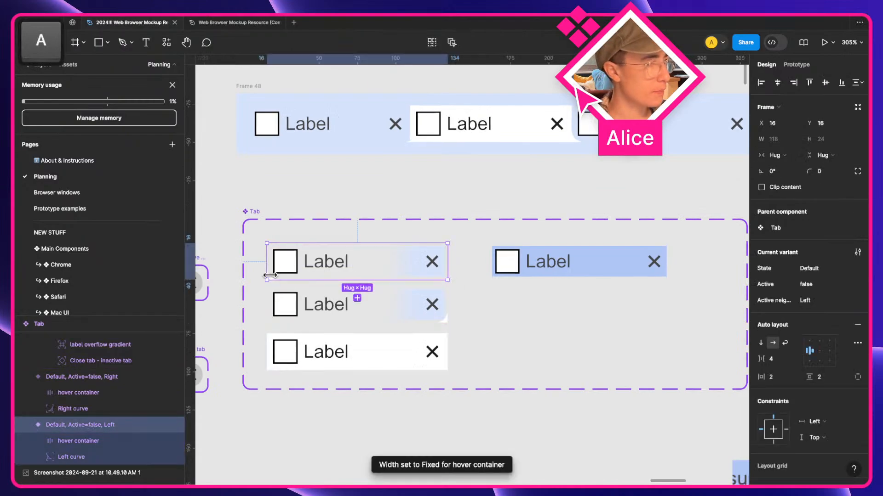
pyautogui.click(87, 454)
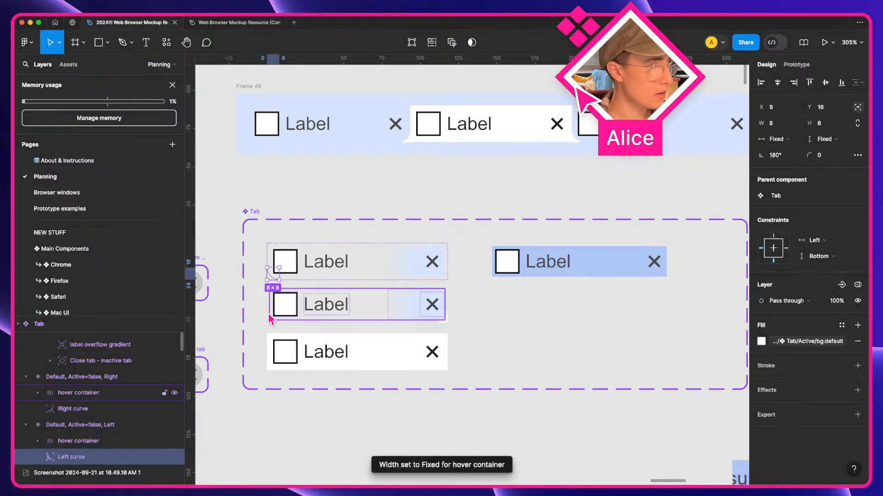
pyautogui.click(546, 253)
pyautogui.moveTo(596, 271); pyautogui.dragTo(591, 315)
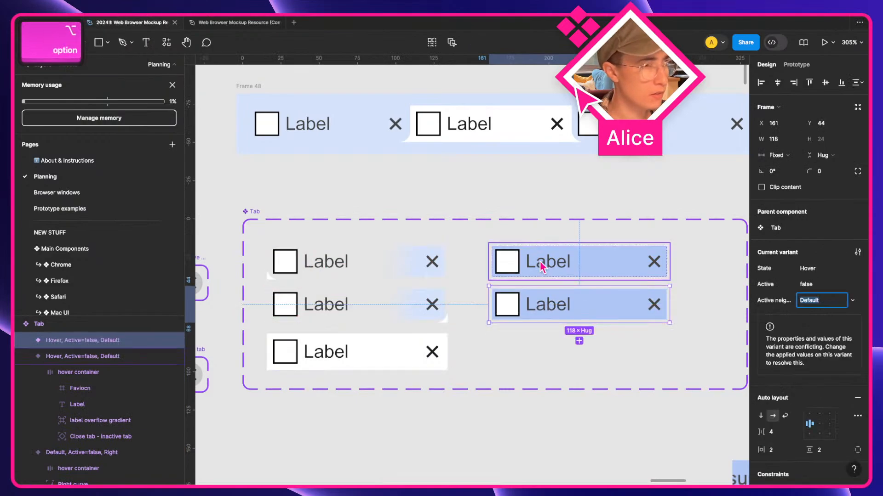
# - Copy the Left curve from the Default variant with the Left active neighbor into the upper Hover variant
pyautogui.click(273, 276)
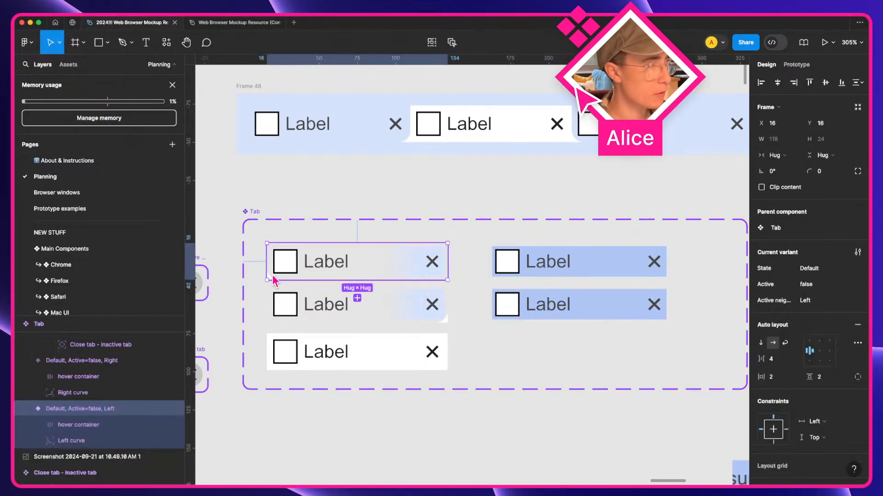
pyautogui.click(73, 446)
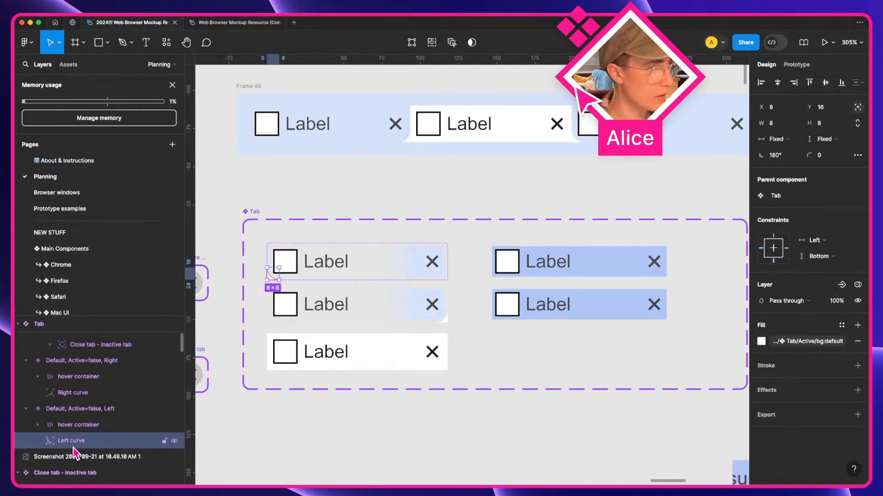
pyautogui.press('super+c')
pyautogui.click(570, 259)
pyautogui.press('super+v')
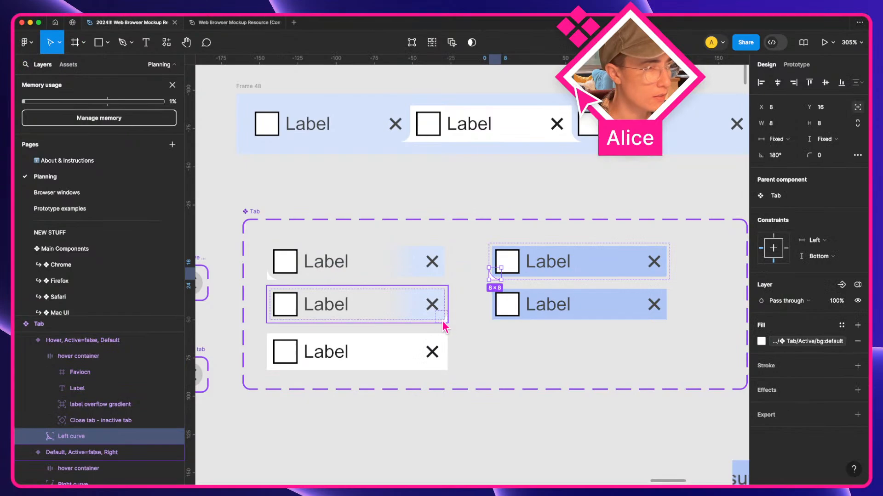
# - Copy the Right curve from the Default variant with the Right active neighbor into the lower Hover variant
pyautogui.click(443, 322)
pyautogui.keyDown('super'); pyautogui.click(443, 322); pyautogui.keyUp('super')
pyautogui.press('super+c')
pyautogui.click(674, 310)
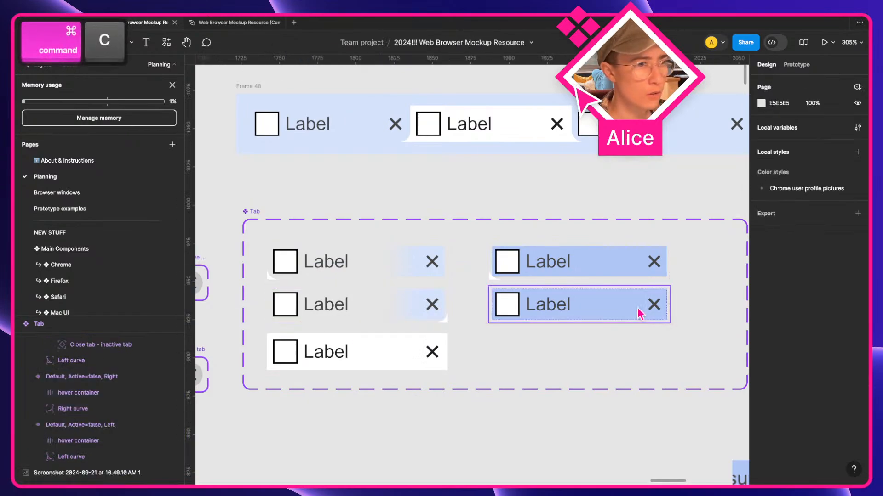
pyautogui.click(640, 314)
pyautogui.press('super+v')
# - Set the Active neighbor property to Left on the upper Hover variant and to Right on the lower one
pyautogui.click(651, 257)
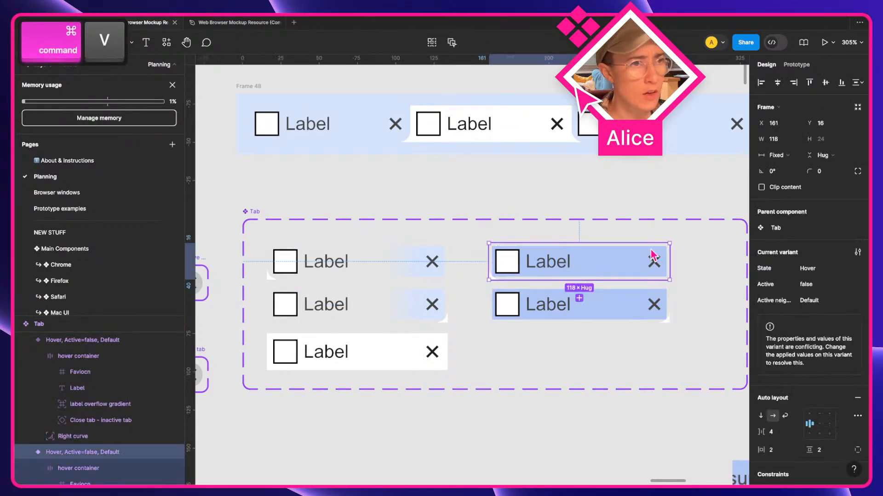
pyautogui.click(833, 304)
pyautogui.write('Left')
pyautogui.press('Return')
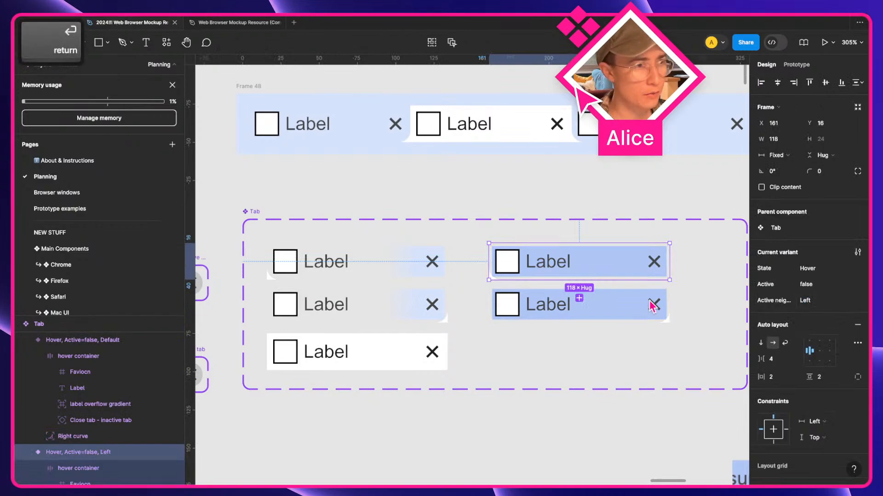
pyautogui.click(652, 307)
pyautogui.click(822, 300)
pyautogui.write('R')
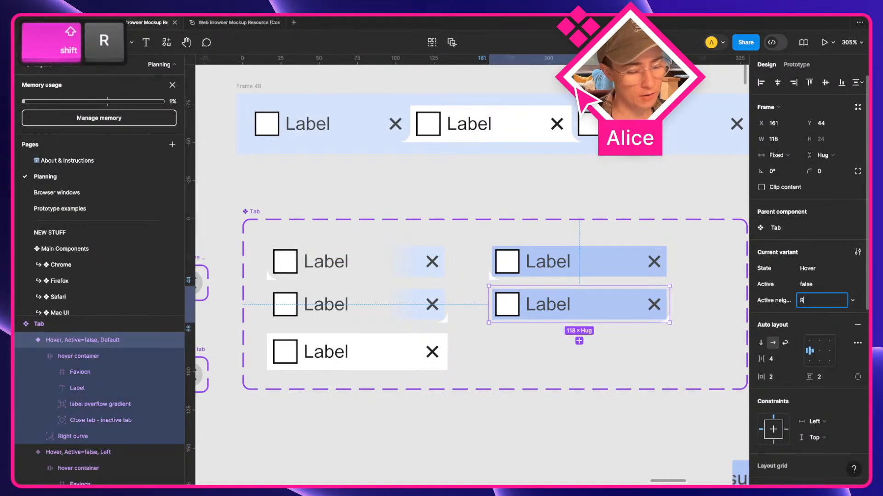
pyautogui.write('ight')
pyautogui.press('Return')
# - Set the Active neighbor property of the white active tab variant to None
pyautogui.click(360, 357)
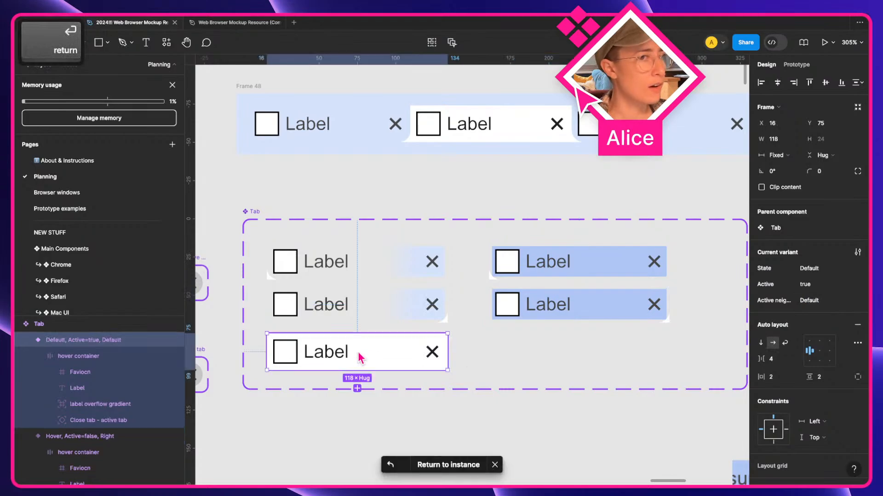
pyautogui.click(823, 300)
pyautogui.write('Nop')
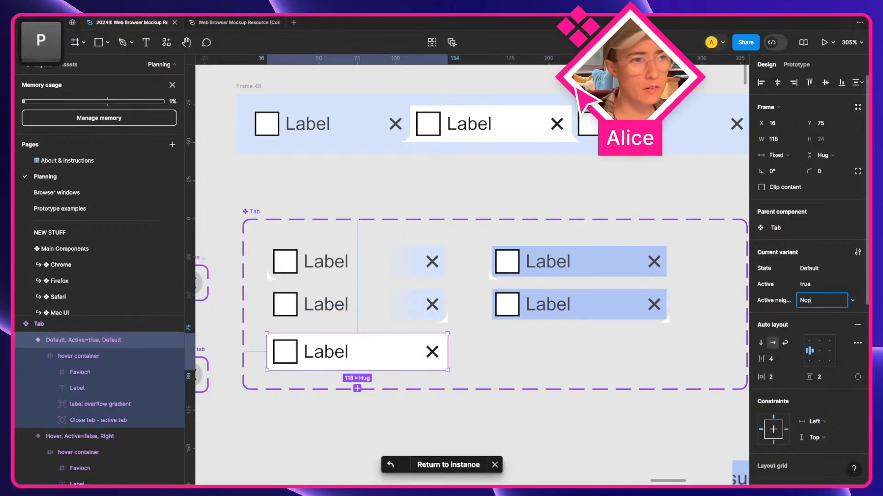
pyautogui.press('BackSpace')
pyautogui.write('ne')
pyautogui.press('Return')
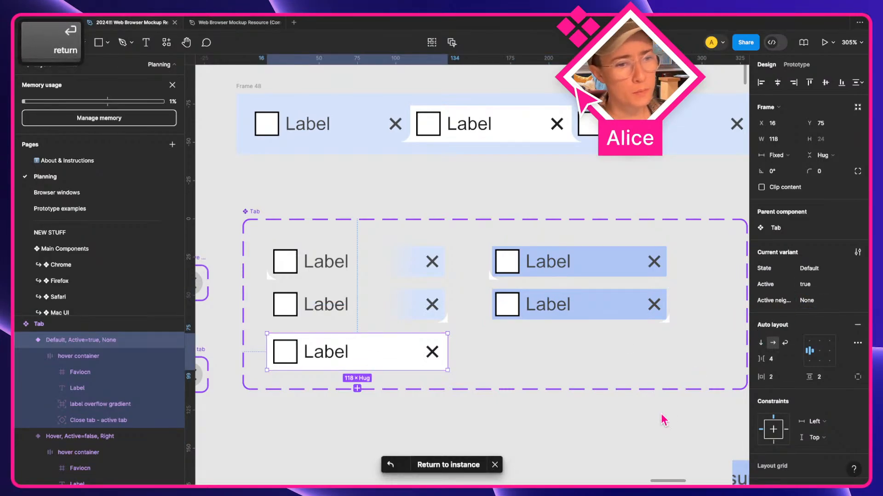
pyautogui.click(642, 449)
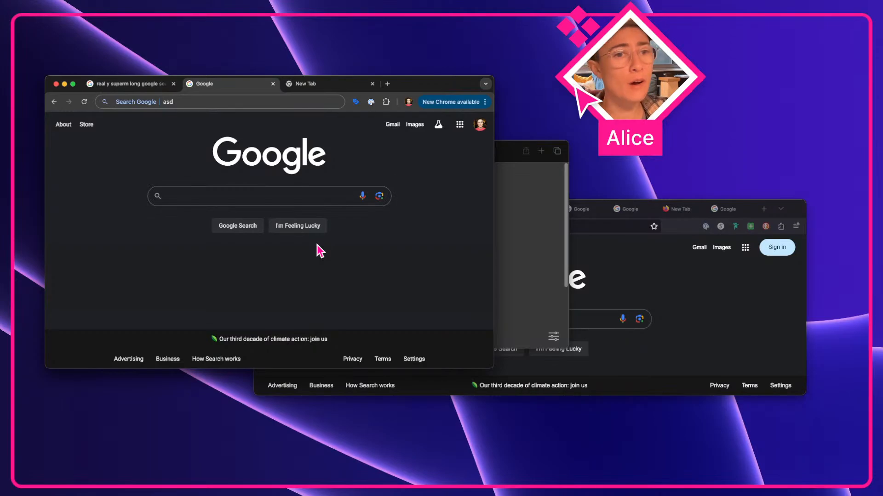
# - Return to Figma and examine the Tab variants alongside the preview rows and the browser reference screenshots
pyautogui.hotkey('ctrl', 'Left')
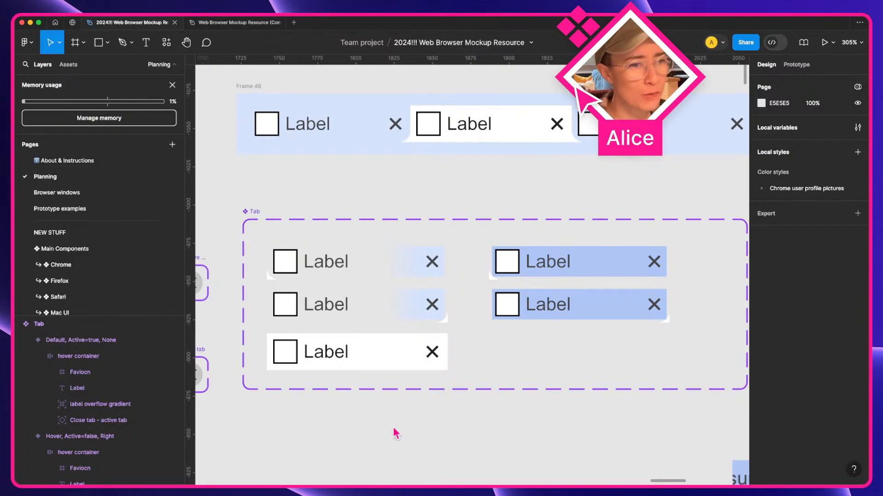
pyautogui.scroll(-3, 393, 429)
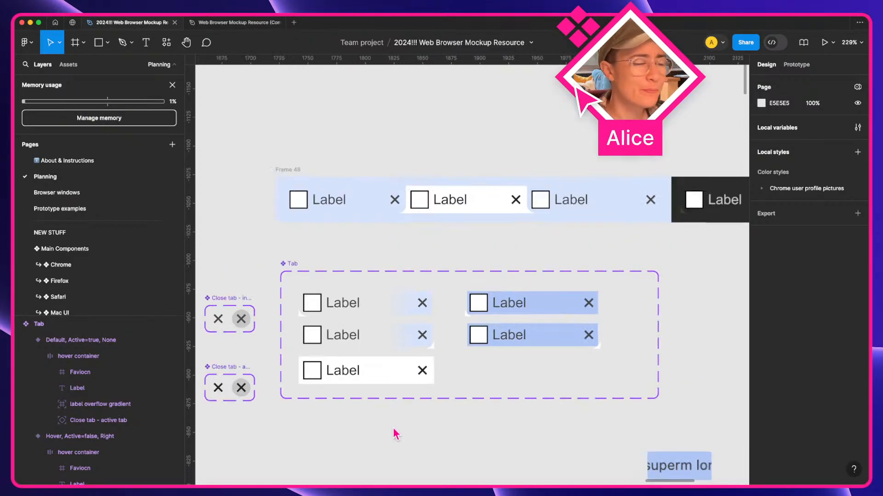
pyautogui.press('a')
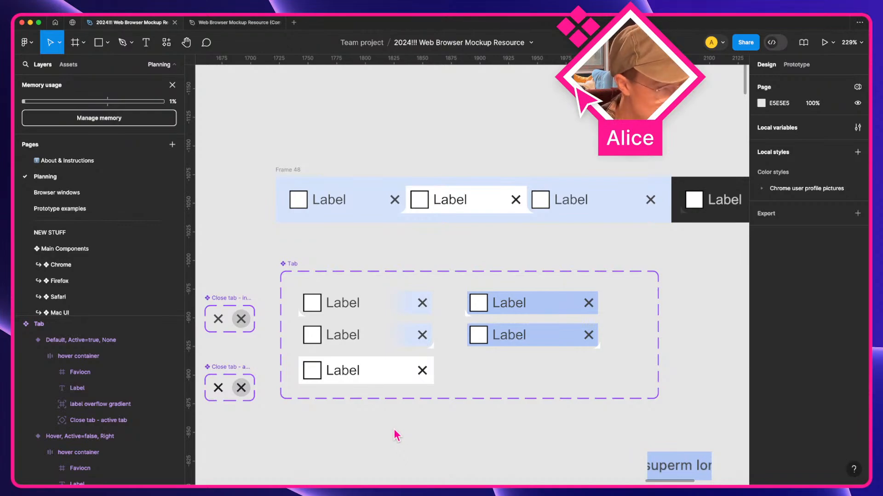
pyautogui.scroll(-5, 394, 431)
pyautogui.press('a')
pyautogui.scroll(-2, 372, 410)
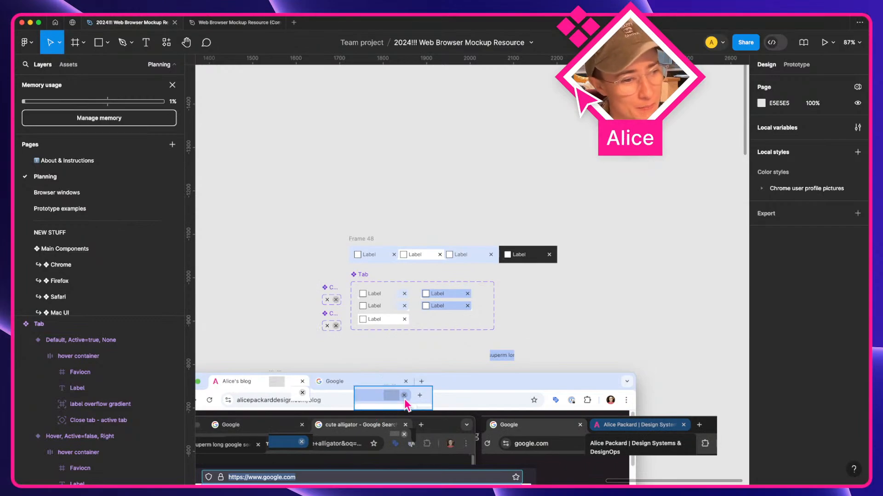
pyautogui.scroll(-2, 403, 403)
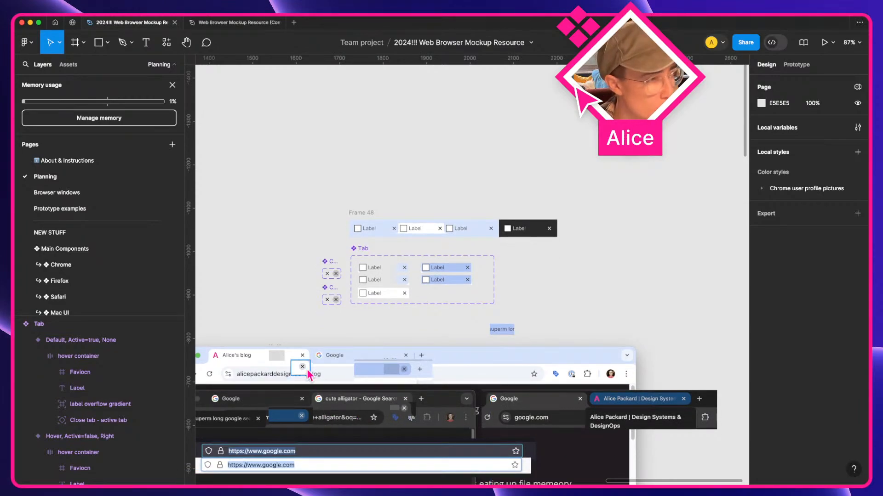
pyautogui.scroll(-4, 309, 374)
pyautogui.hscroll(-3, 309, 374)
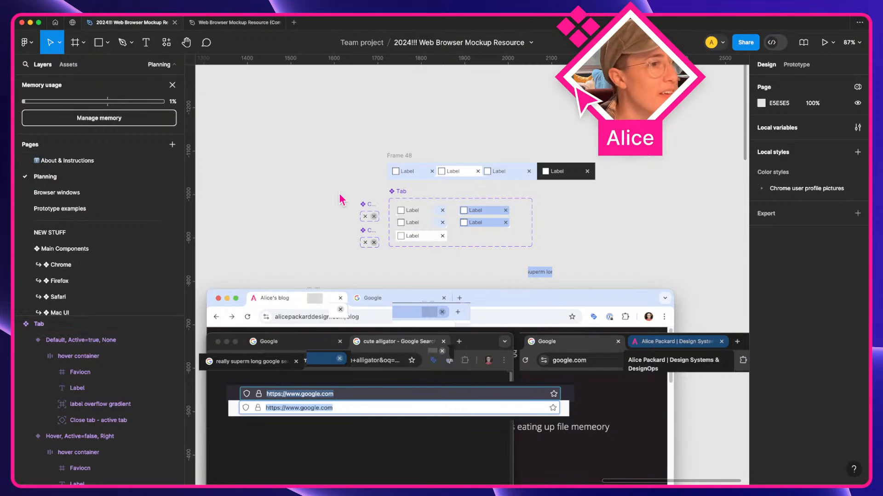
pyautogui.scroll(5, 486, 167)
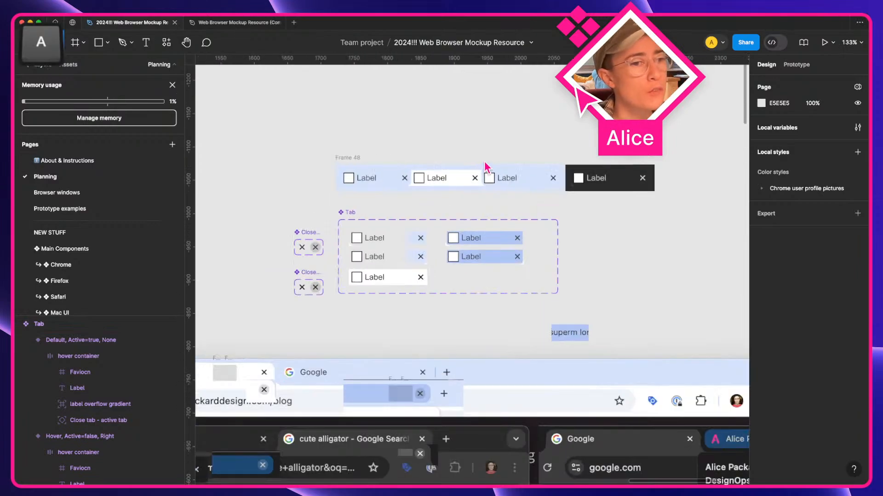
# - Check the Tab component set's variant properties against the Tab entries in the Component inventory
pyautogui.click(357, 223)
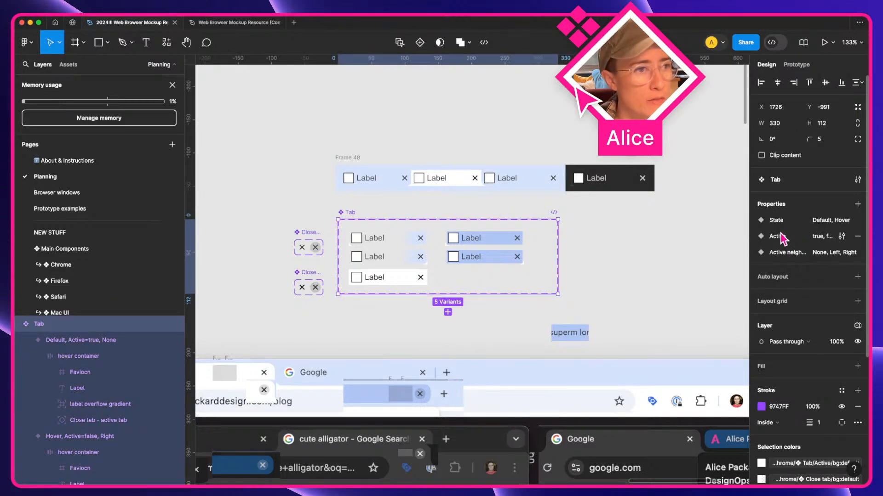
pyautogui.hscroll(-15, 461, 289)
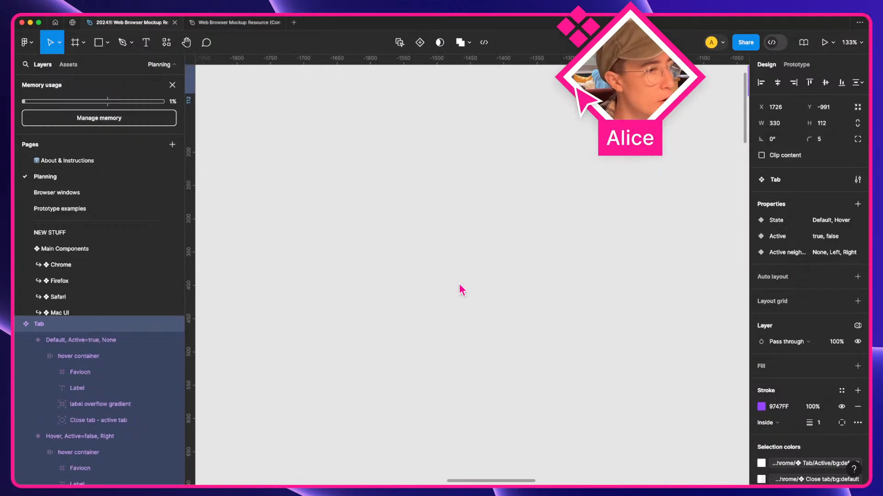
pyautogui.scroll(-10, 461, 289)
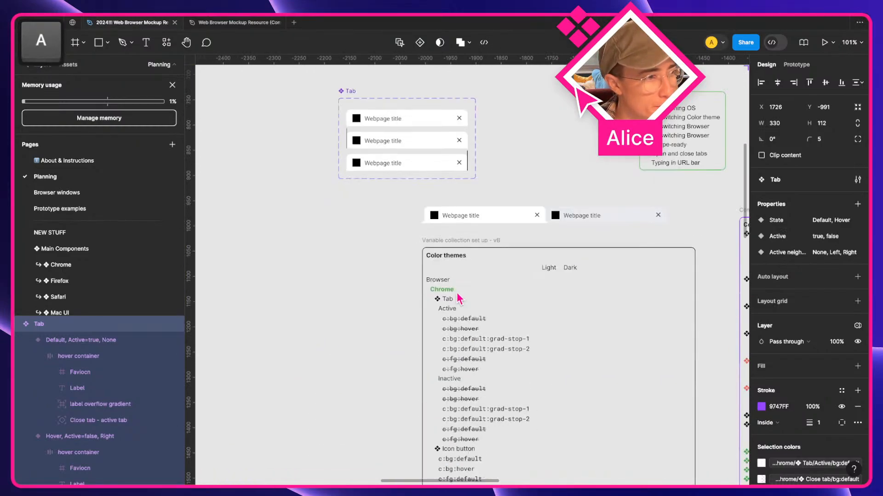
pyautogui.scroll(-2, 460, 298)
pyautogui.hscroll(12, 459, 298)
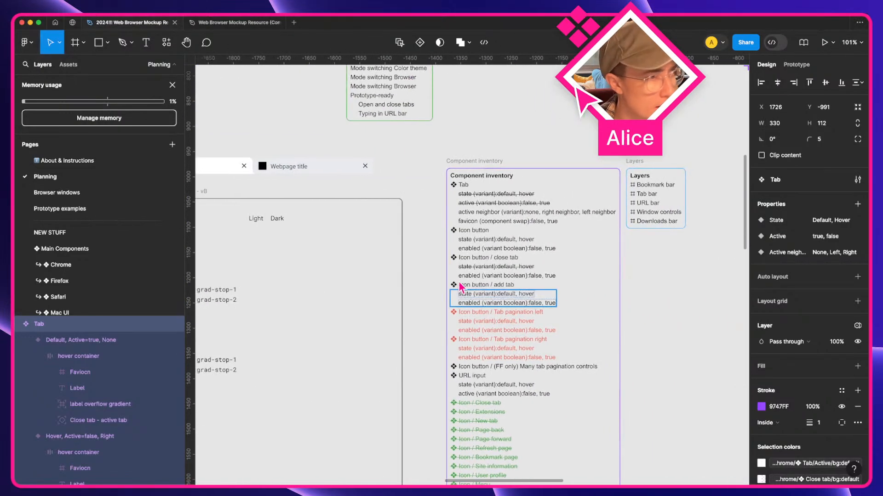
pyautogui.scroll(5, 461, 287)
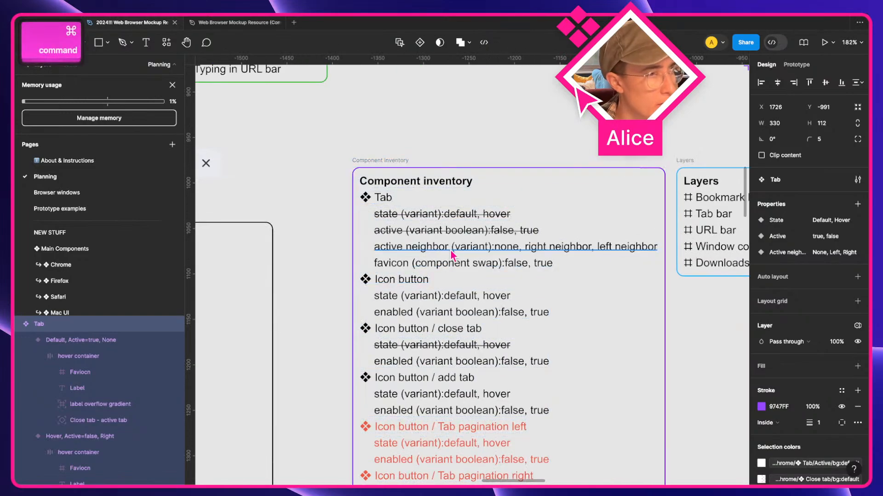
# - Strike through the "active neighbor (variant)" line under Tab in the Component inventory, and head back toward the component set
pyautogui.keyDown('super'); pyautogui.click(450, 250); pyautogui.keyUp('super')
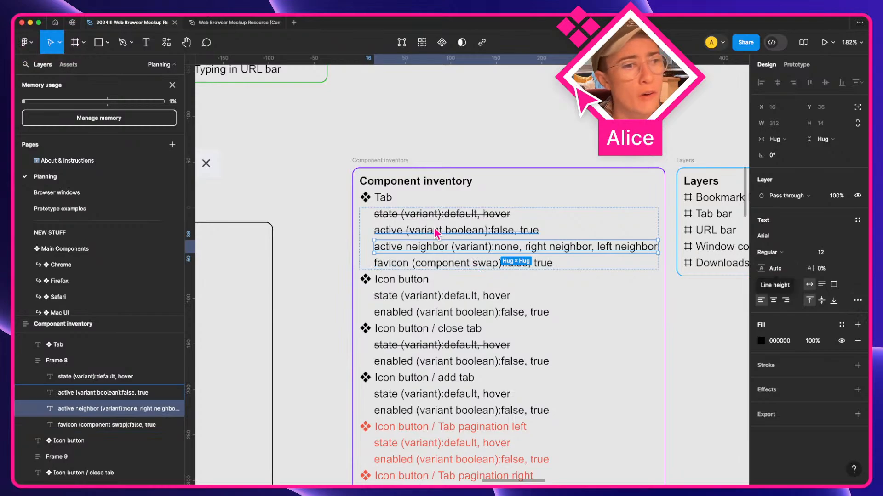
pyautogui.click(859, 302)
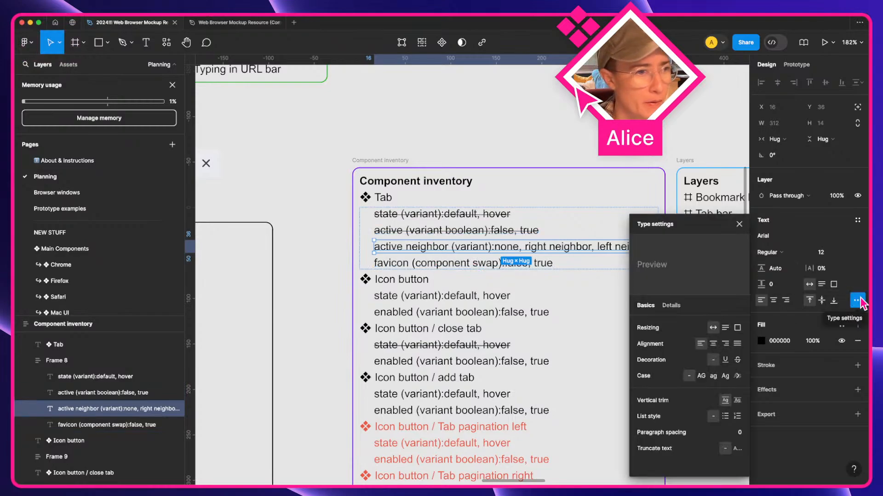
pyautogui.click(738, 360)
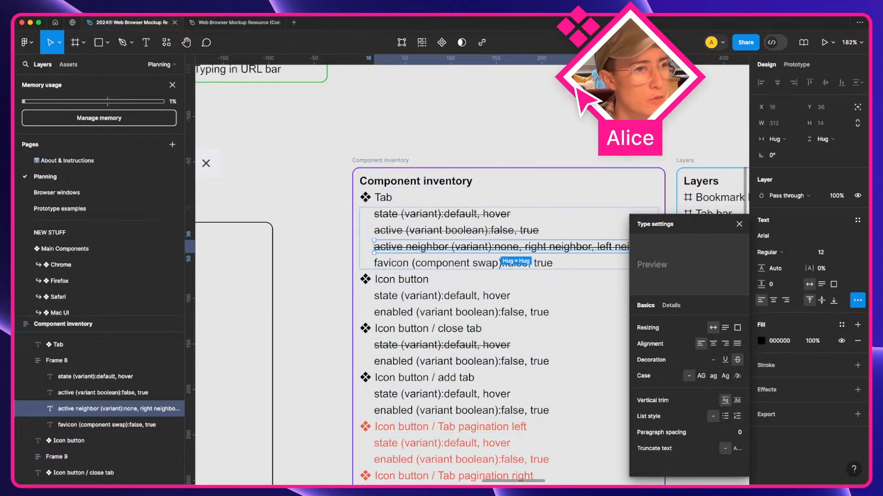
pyautogui.click(600, 119)
pyautogui.scroll(-2, 600, 120)
pyautogui.hscroll(15, 526, 248)
pyautogui.scroll(10, 527, 248)
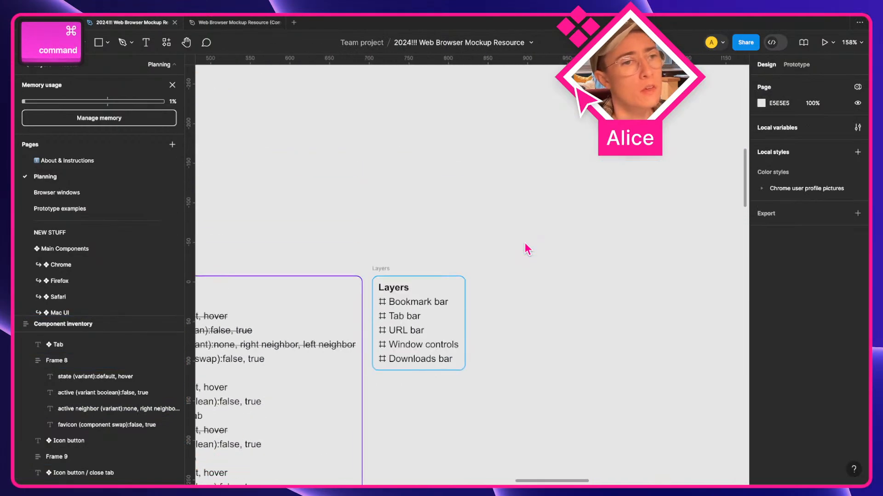
# - Remove the stroke from the favicon placeholders in all five Tab variants
pyautogui.scroll(10, 527, 249)
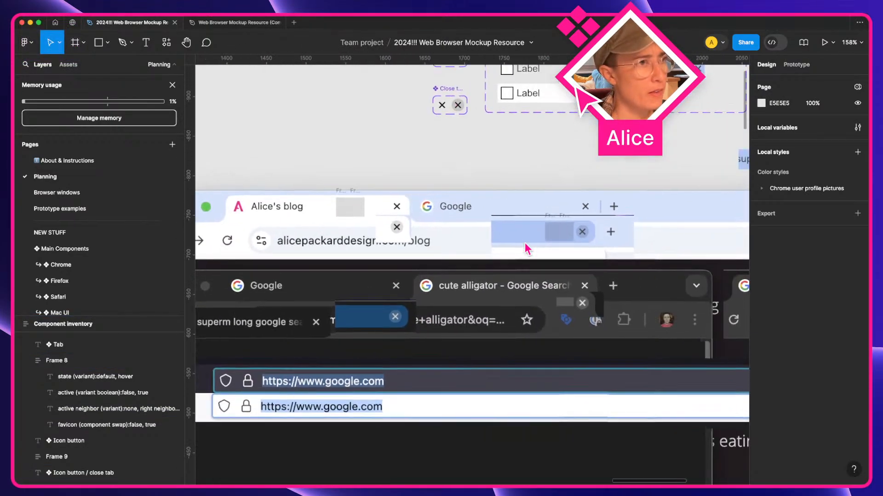
pyautogui.scroll(3, 456, 258)
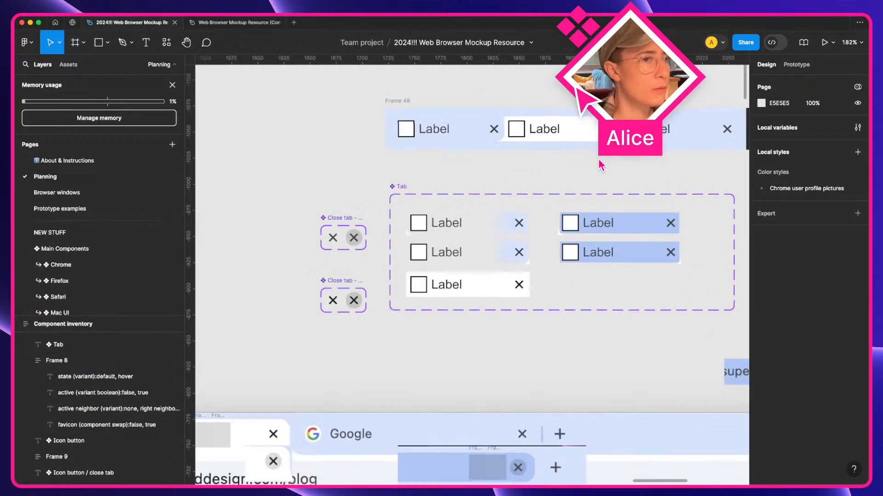
pyautogui.keyDown('shift'); pyautogui.keyDown('super'); pyautogui.click(419, 222); pyautogui.keyUp('super'); pyautogui.keyUp('shift')
pyautogui.keyDown('shift'); pyautogui.keyDown('super'); pyautogui.click(419, 252); pyautogui.keyUp('super'); pyautogui.keyUp('shift')
pyautogui.keyDown('shift'); pyautogui.keyDown('super'); pyautogui.click(425, 285); pyautogui.keyUp('super'); pyautogui.keyUp('shift')
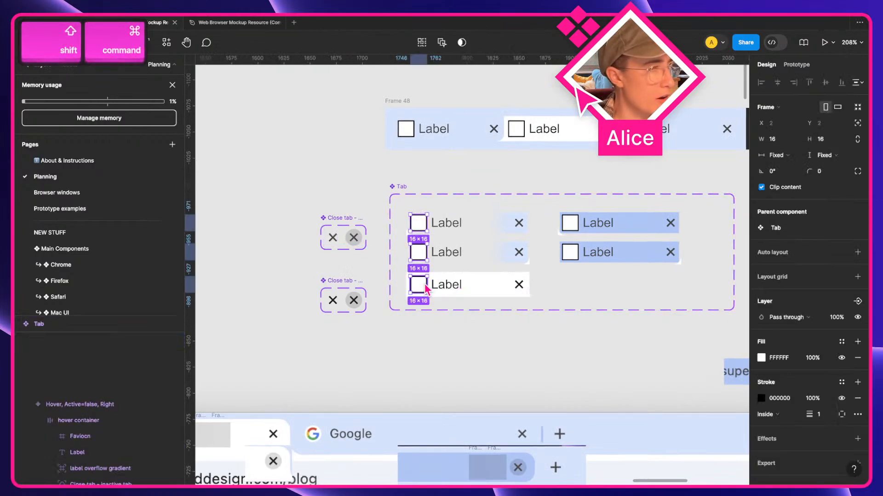
pyautogui.keyDown('shift'); pyautogui.keyDown('super'); pyautogui.click(572, 252); pyautogui.keyUp('super'); pyautogui.keyUp('shift')
pyautogui.keyDown('shift'); pyautogui.keyDown('super'); pyautogui.click(578, 226); pyautogui.keyUp('super'); pyautogui.keyUp('shift')
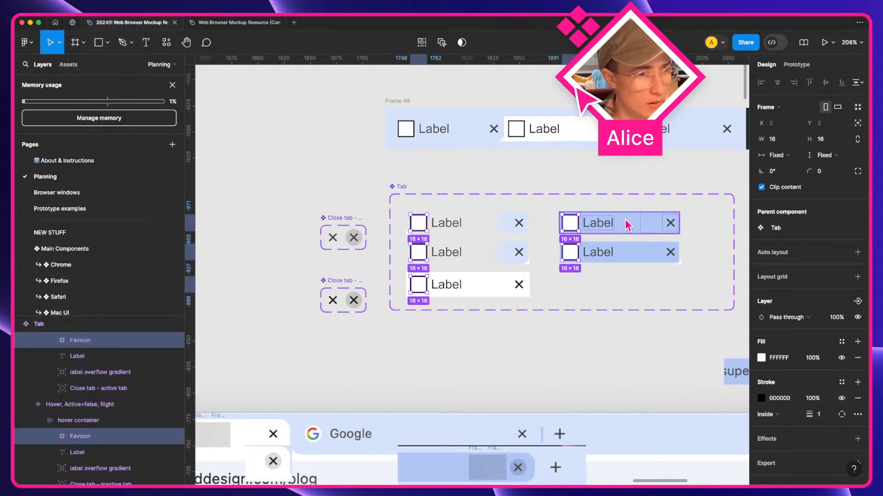
pyautogui.scroll(3, 627, 223)
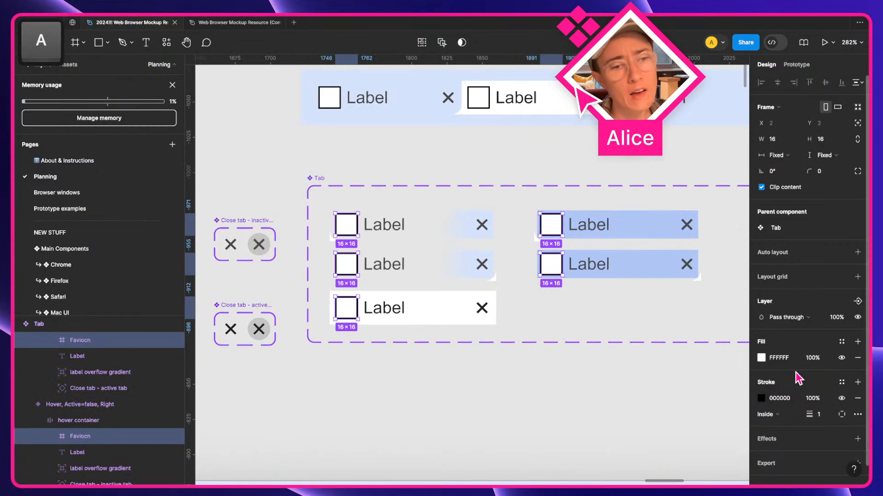
pyautogui.click(857, 398)
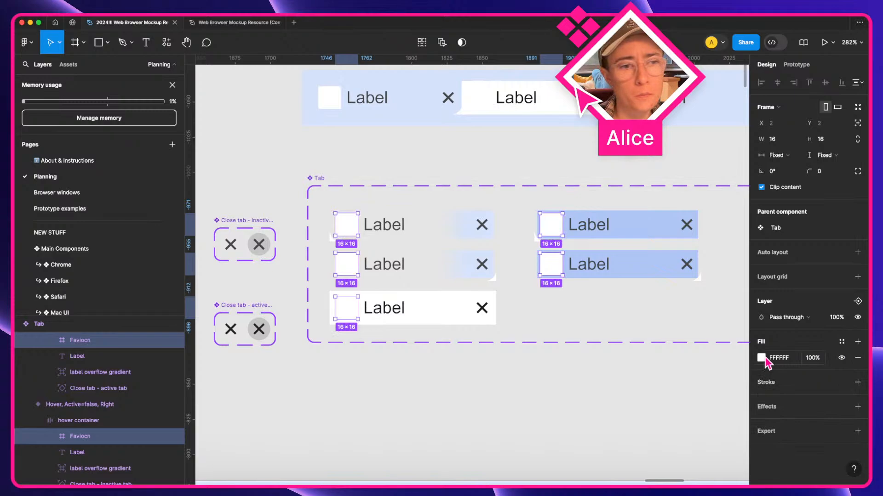
# - Change the fill of the five favicon placeholders to an image fill
pyautogui.click(763, 358)
pyautogui.click(667, 216)
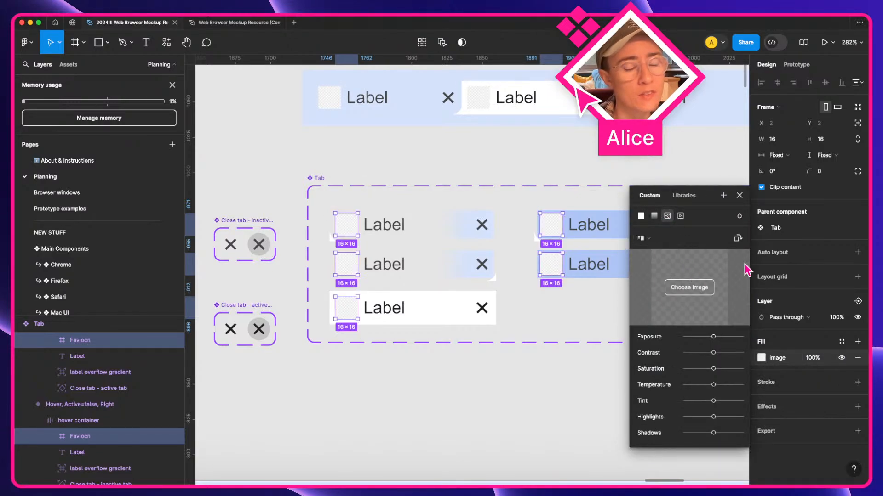
pyautogui.click(528, 388)
# - Compare the favicon placeholders in the Tab variants with the favicons in the Chrome reference screenshots
pyautogui.scroll(-5, 530, 389)
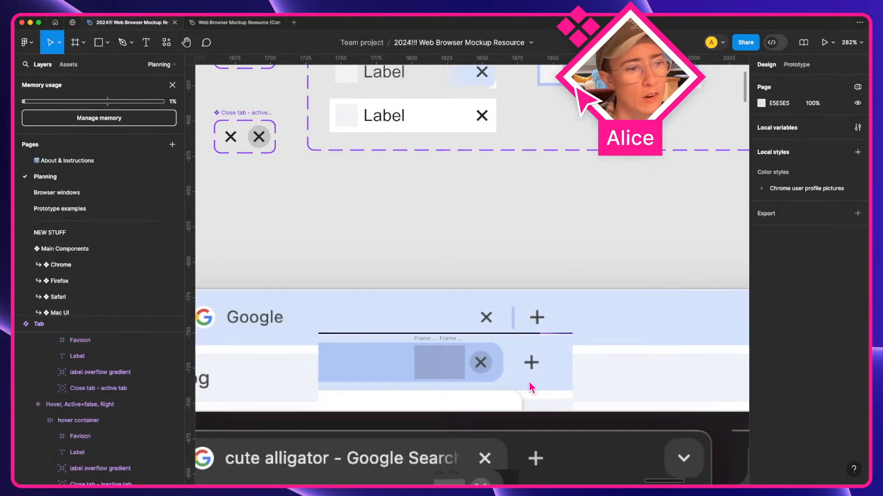
pyautogui.scroll(-5, 532, 388)
pyautogui.hscroll(-5, 530, 386)
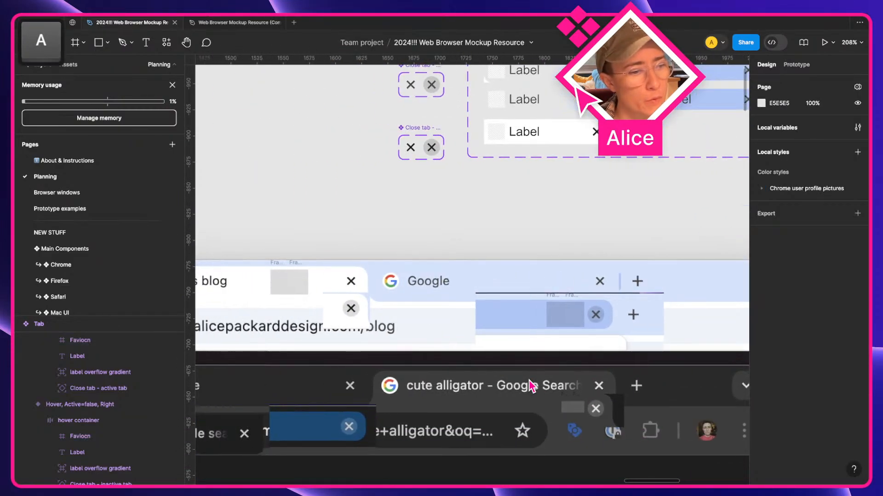
pyautogui.hscroll(-5, 531, 386)
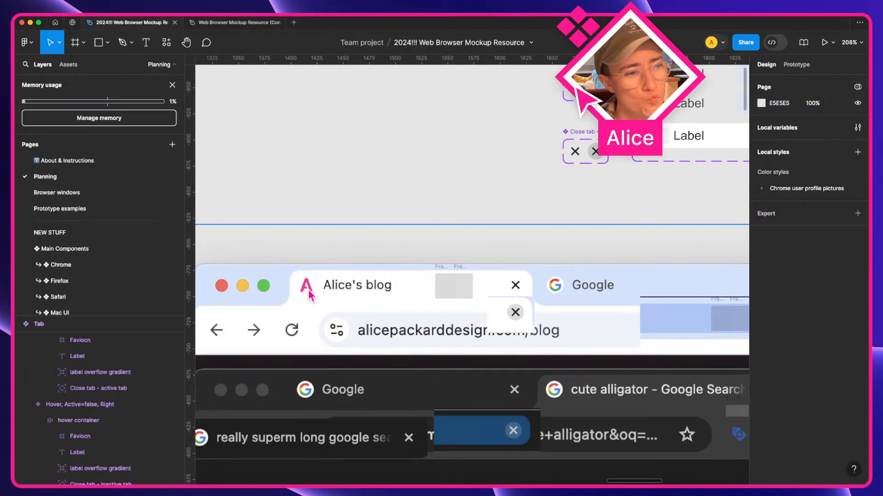
pyautogui.hscroll(5, 414, 294)
pyautogui.scroll(4, 598, 285)
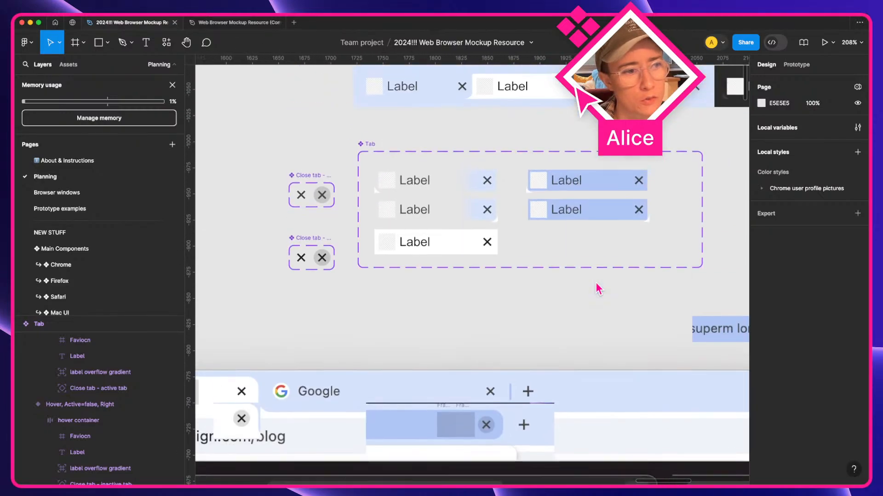
pyautogui.hscroll(-5, 598, 289)
pyautogui.scroll(-4, 574, 276)
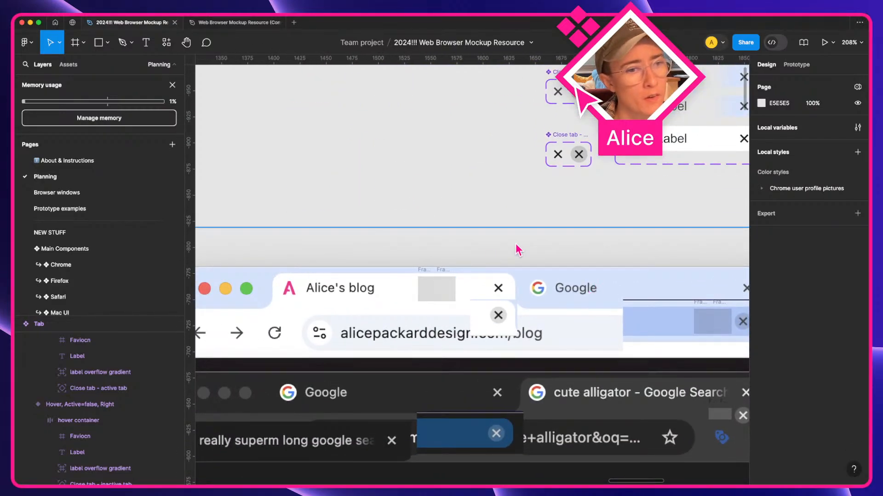
pyautogui.hscroll(5, 518, 250)
pyautogui.scroll(4, 518, 250)
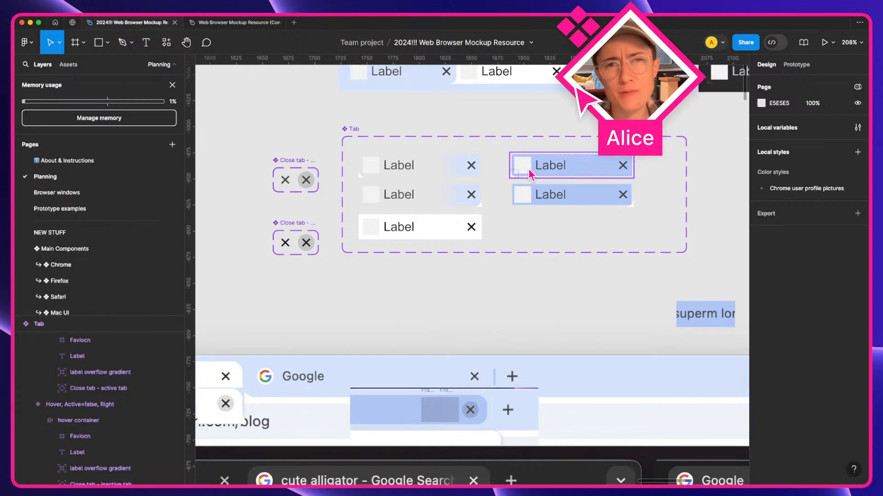
pyautogui.scroll(-5, 492, 262)
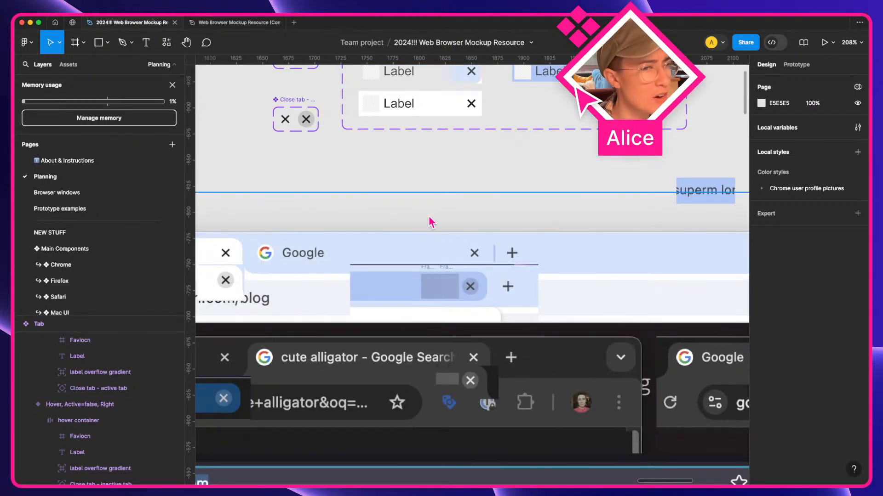
pyautogui.scroll(8, 432, 223)
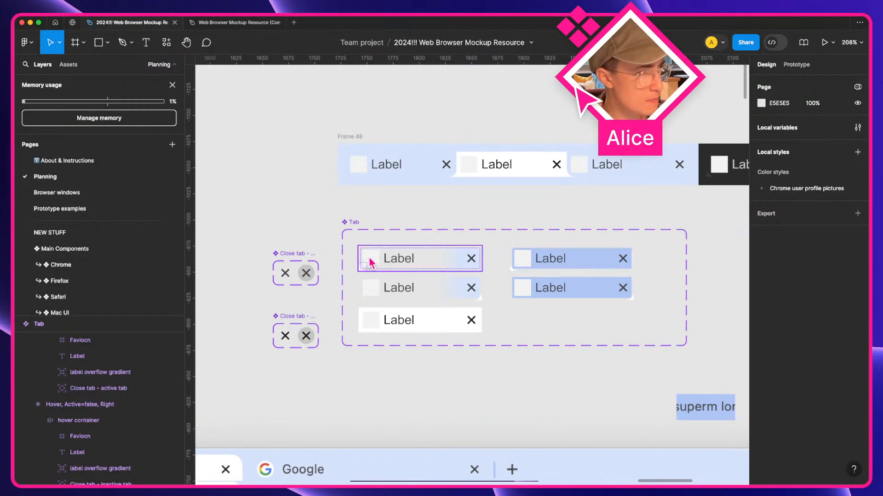
# - Check the local variables and the variable types that can be created, with the favicon of an inactive Tab variant selected
pyautogui.doubleClick(369, 258)
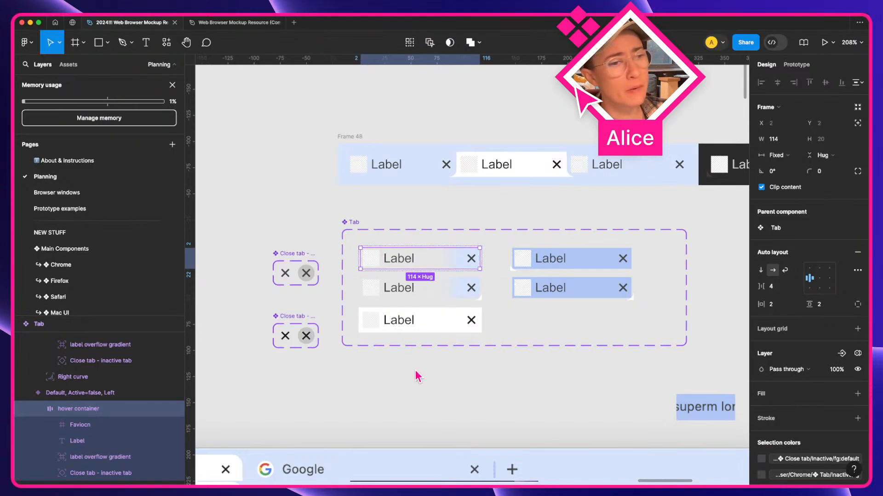
pyautogui.click(435, 404)
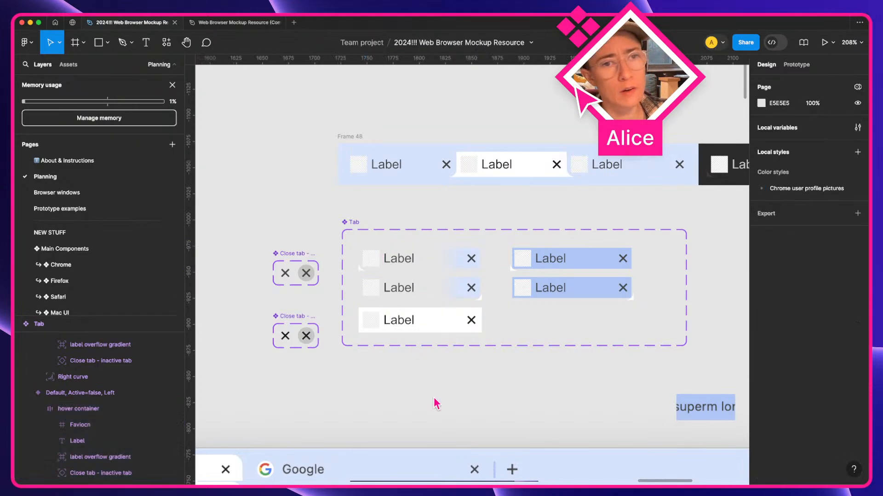
pyautogui.click(858, 127)
pyautogui.click(444, 233)
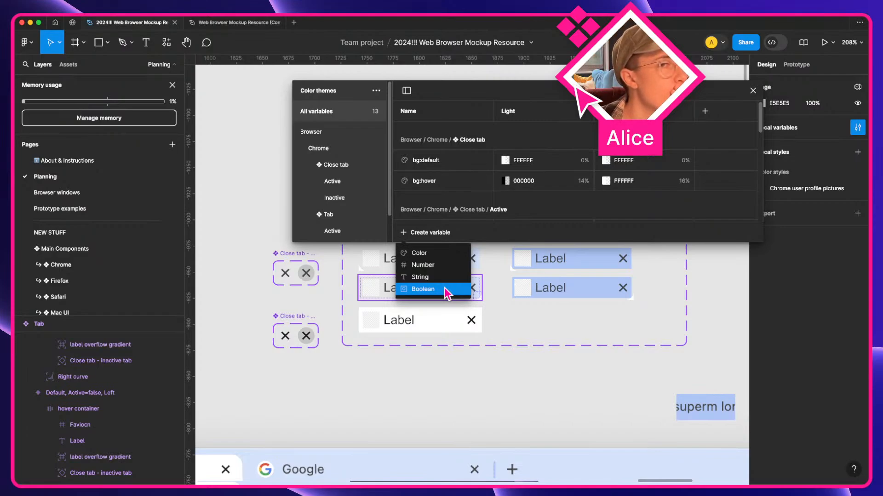
pyautogui.click(371, 291)
pyautogui.doubleClick(370, 291)
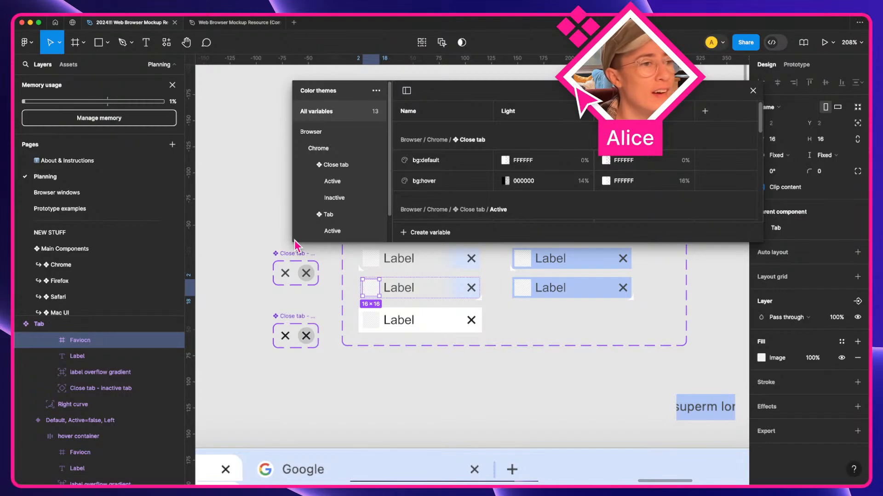
pyautogui.moveTo(294, 242); pyautogui.dragTo(224, 247)
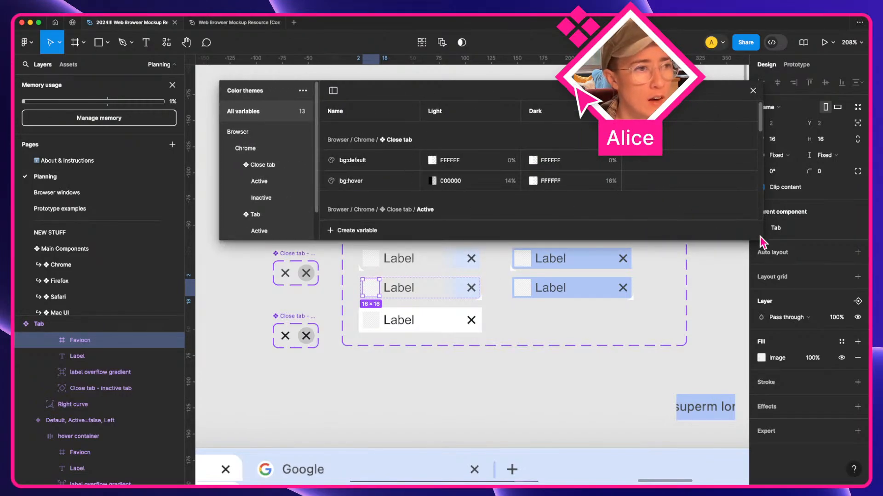
pyautogui.moveTo(763, 240); pyautogui.dragTo(731, 233)
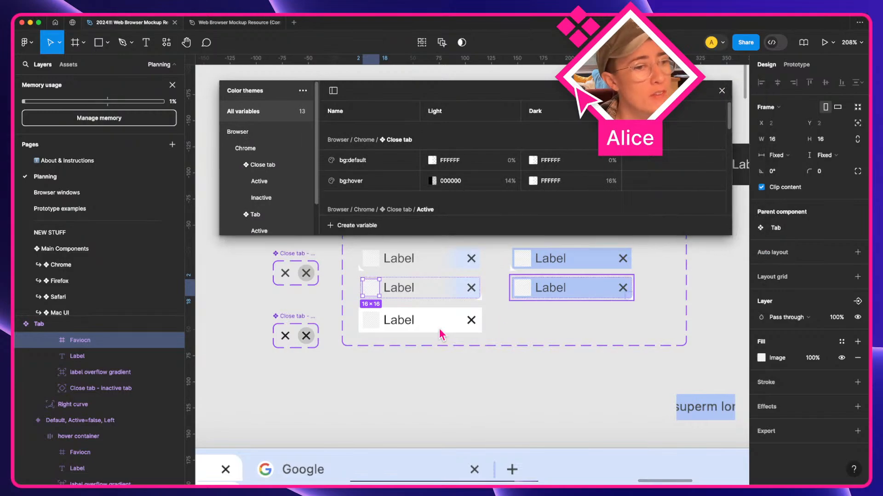
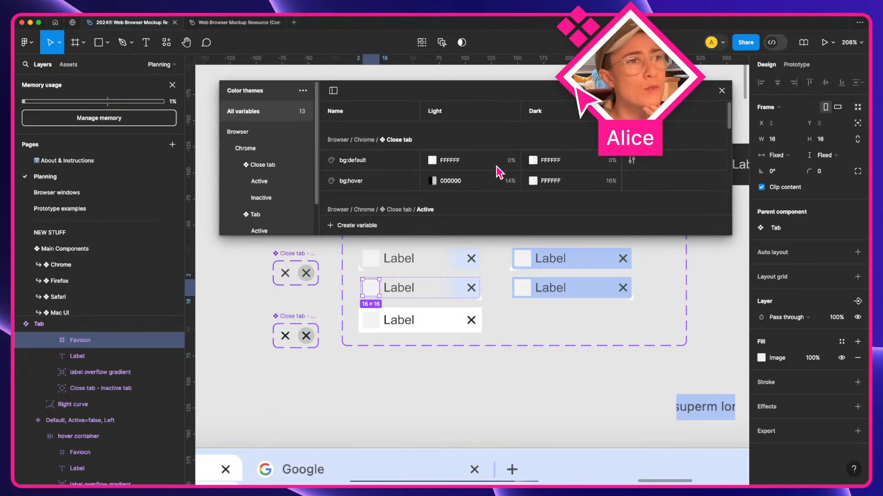
pyautogui.click(722, 90)
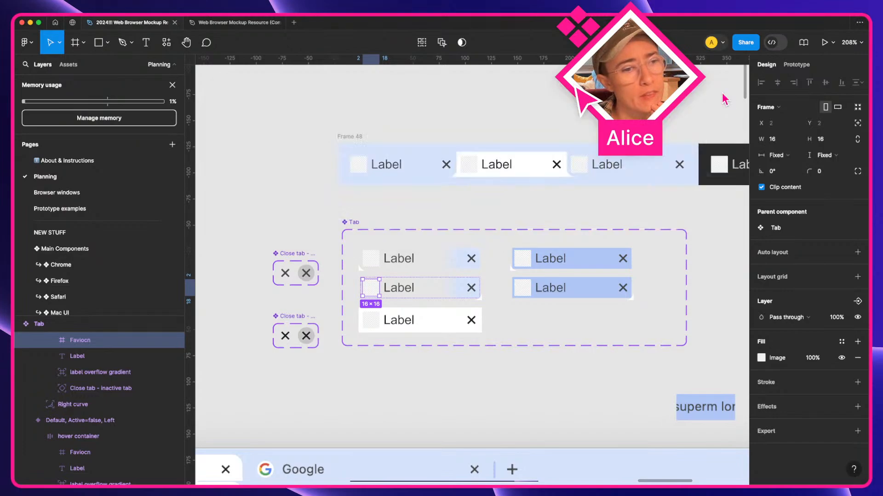
pyautogui.click(462, 390)
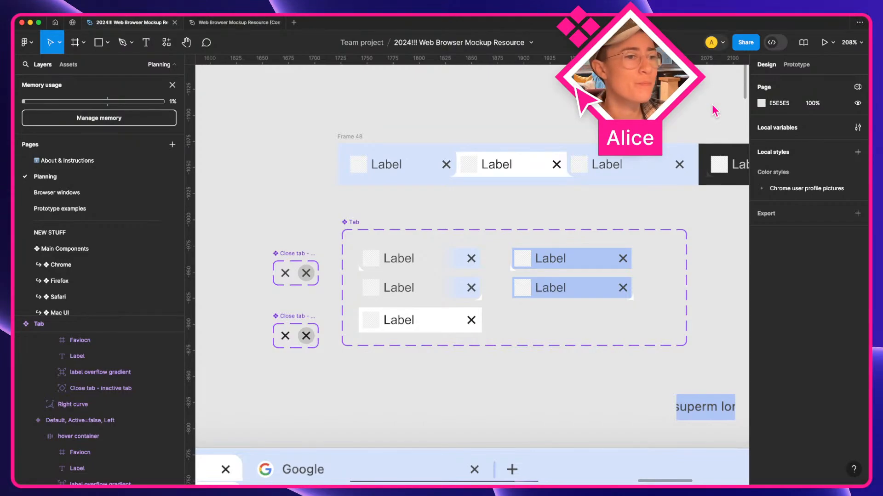
# - Move the Close tab - active tab component set so it lines up with the bottom edge of the Tab component set
pyautogui.click(302, 325)
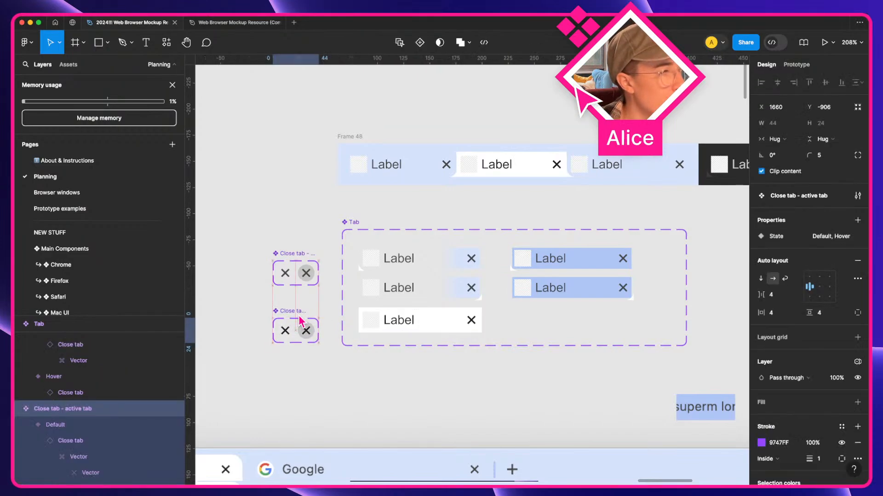
pyautogui.click(354, 390)
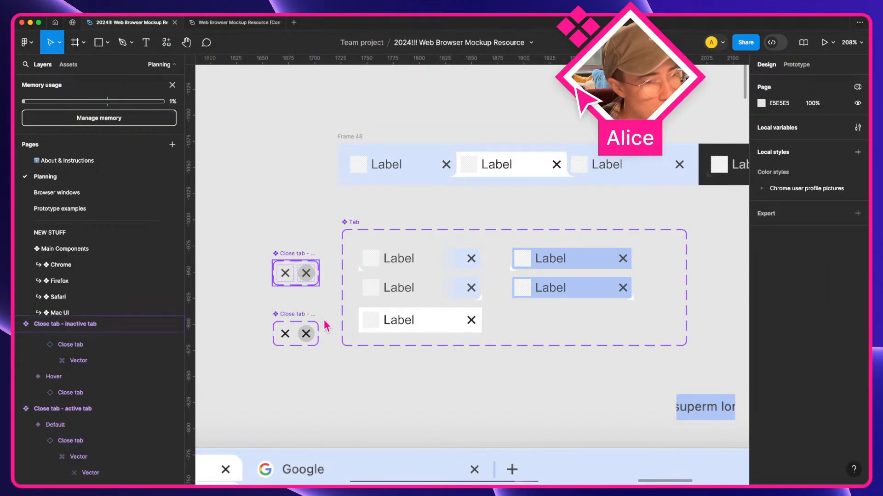
# - Try a corner radius of 4 on both Close tab component sets
pyautogui.click(301, 268)
pyautogui.keyDown('shift'); pyautogui.click(299, 330); pyautogui.keyUp('shift')
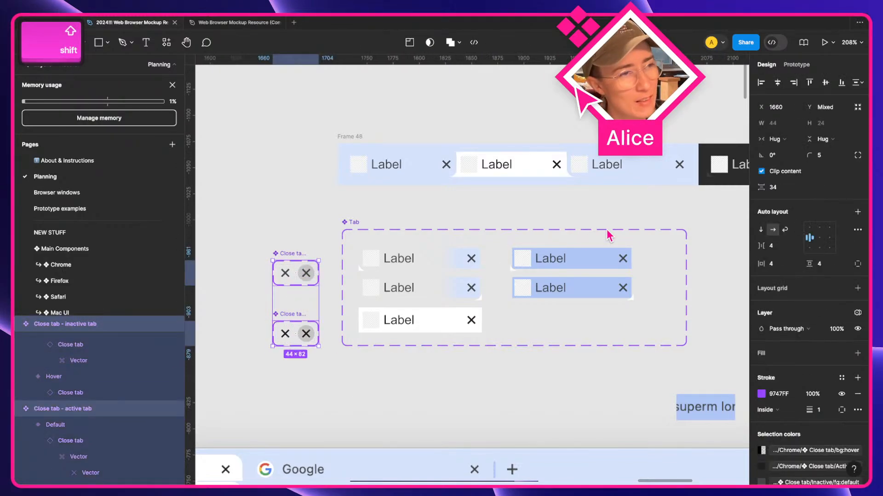
pyautogui.click(822, 156)
pyautogui.press('Down')
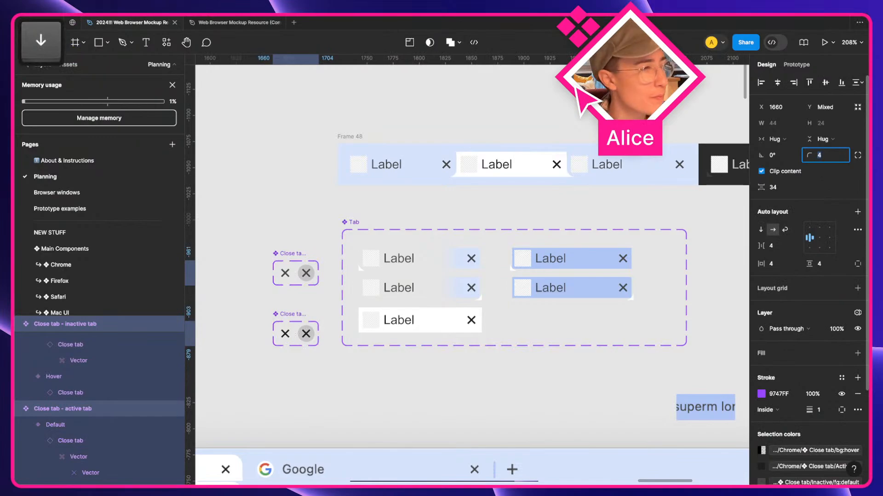
pyautogui.press('Up')
pyautogui.click(434, 371)
# - Delete the "favicon (component swap):false, true" line under Tab in the Component inventory
pyautogui.scroll(-4, 433, 371)
pyautogui.press('space')
pyautogui.moveTo(366, 366); pyautogui.dragTo(644, 262)
pyautogui.moveTo(390, 348); pyautogui.dragTo(660, 237)
pyautogui.moveTo(281, 359); pyautogui.dragTo(584, 239)
pyautogui.moveTo(285, 439); pyautogui.dragTo(531, 158)
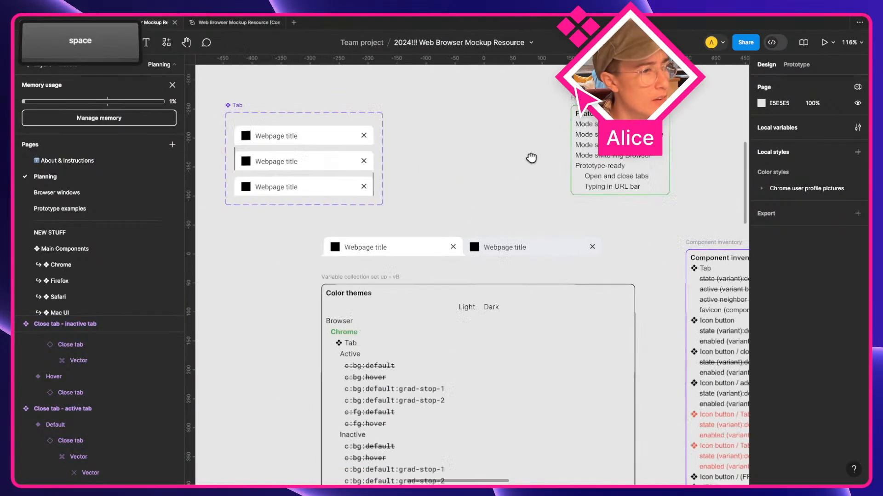
pyautogui.moveTo(435, 327); pyautogui.dragTo(470, 148)
pyautogui.moveTo(633, 209); pyautogui.dragTo(272, 244)
pyautogui.keyDown('super'); pyautogui.click(417, 165); pyautogui.keyUp('super')
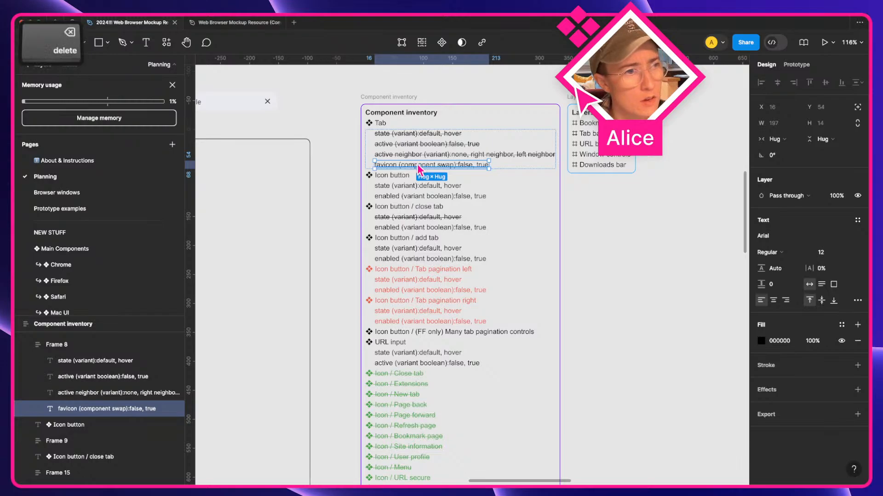
pyautogui.press('super+x')
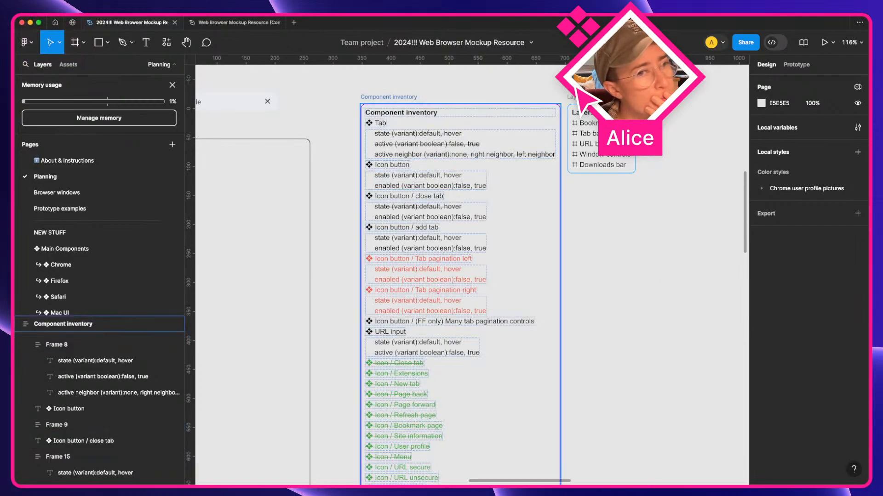
# - Return to the Tab component set and review its variants alongside the browser reference screenshots
pyautogui.hscroll(10, 615, 160)
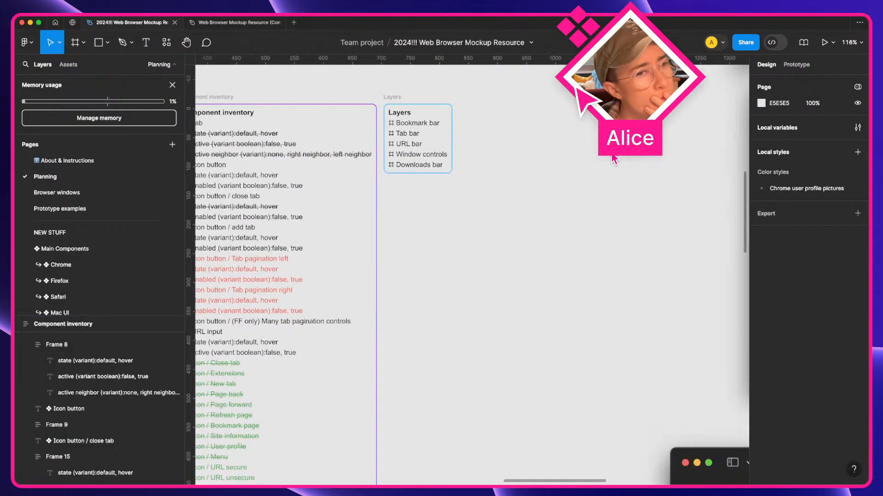
pyautogui.scroll(12, 615, 160)
pyautogui.hscroll(15, 615, 160)
pyautogui.scroll(3, 615, 160)
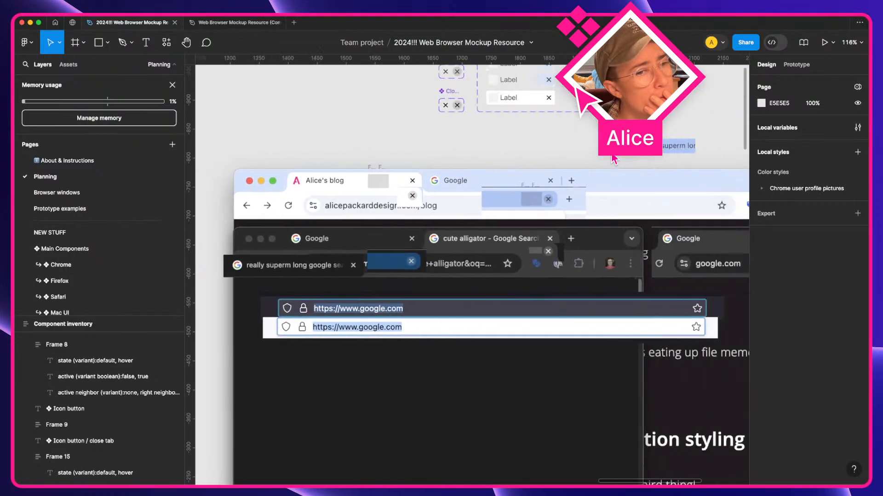
pyautogui.hscroll(5, 614, 160)
pyautogui.hscroll(-8, 614, 159)
pyautogui.scroll(2, 614, 159)
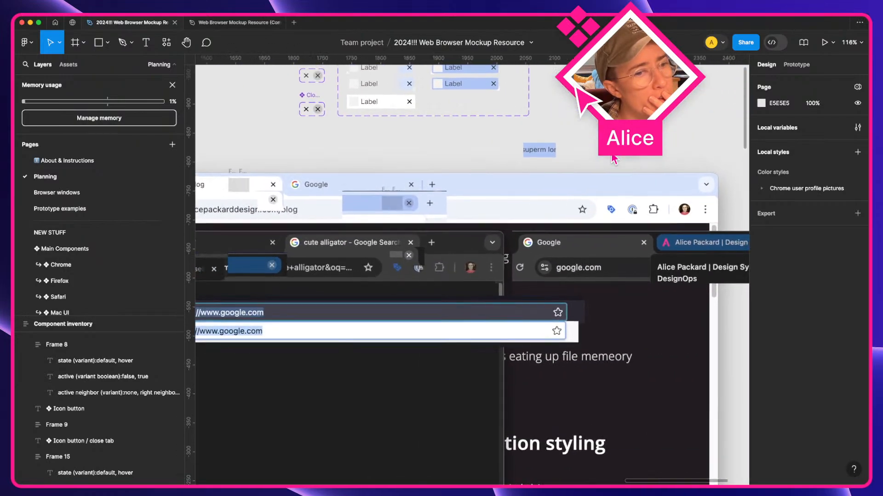
pyautogui.scroll(2, 614, 159)
pyautogui.hscroll(-2, 614, 159)
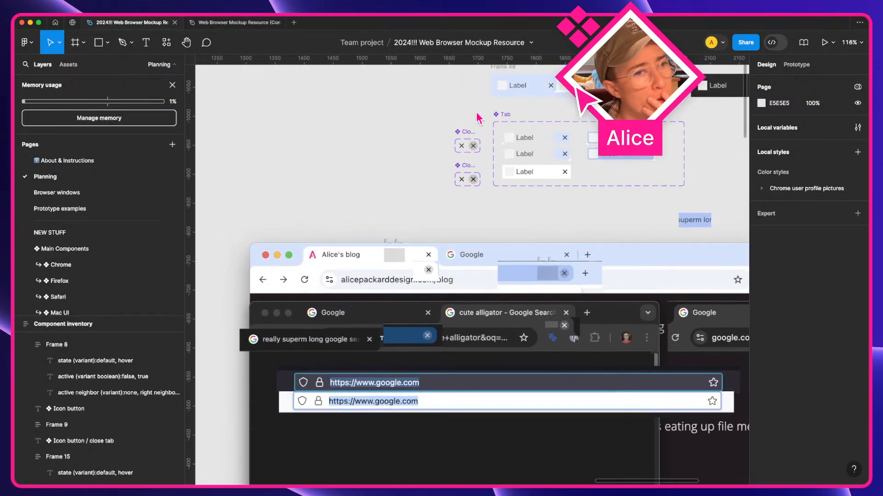
# - Examine the Component inventory and Layers lists to see which browser parts are planned besides the Tab component set
pyautogui.click(501, 117)
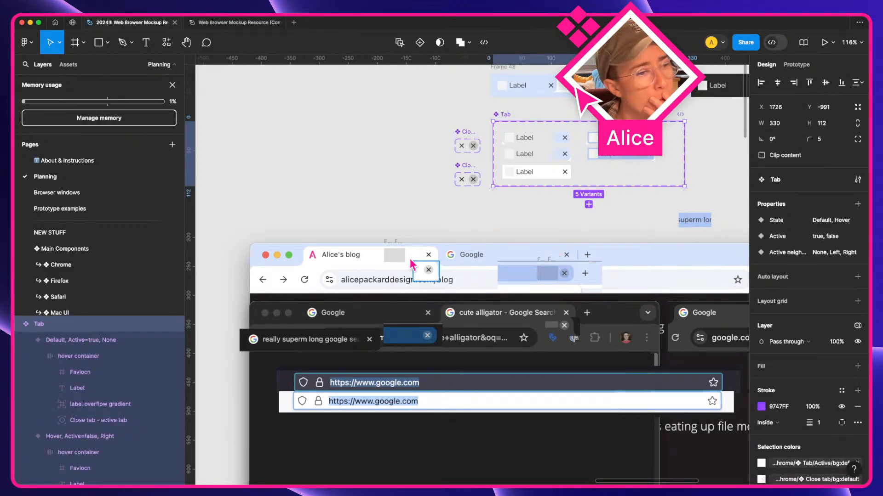
pyautogui.scroll(-5, 412, 264)
pyautogui.hscroll(-10, 413, 264)
pyautogui.scroll(-3, 412, 264)
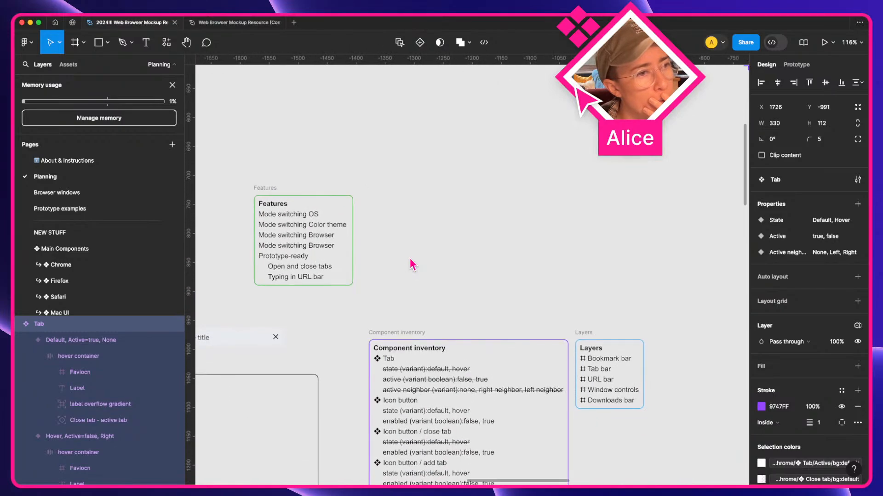
pyautogui.click(593, 360)
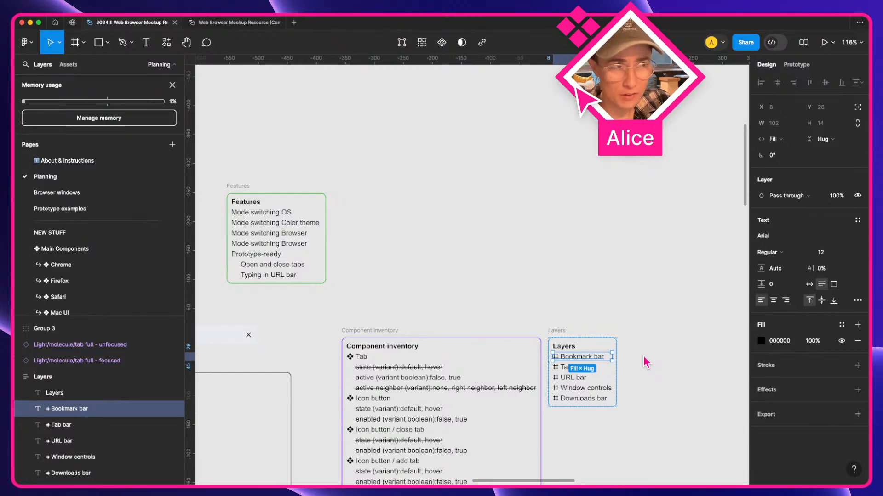
# - Survey the whole Planning page, from the notes and variable lists to the browser reference screenshots, for how its content is laid out
pyautogui.keyDown('ctrl'); pyautogui.scroll(-3, 613, 315); pyautogui.keyUp('ctrl')
pyautogui.press('space')
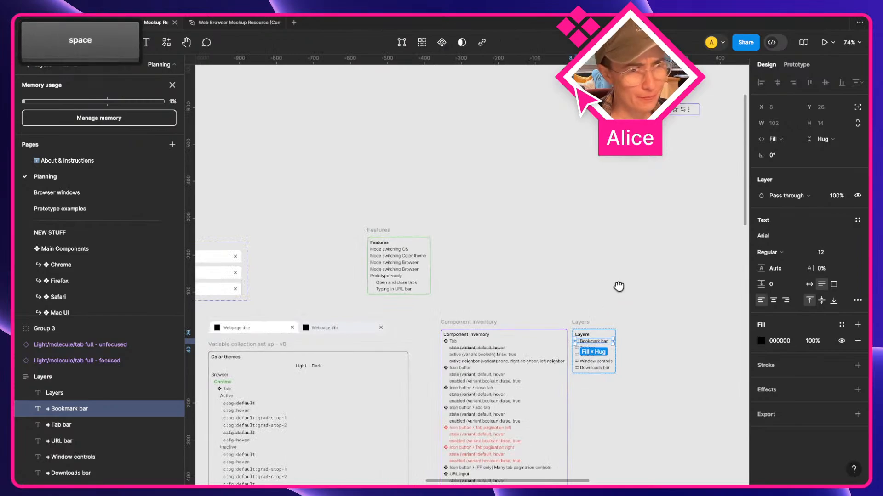
pyautogui.moveTo(618, 286); pyautogui.dragTo(210, 354)
pyautogui.scroll(-5, 394, 296)
pyautogui.press('space')
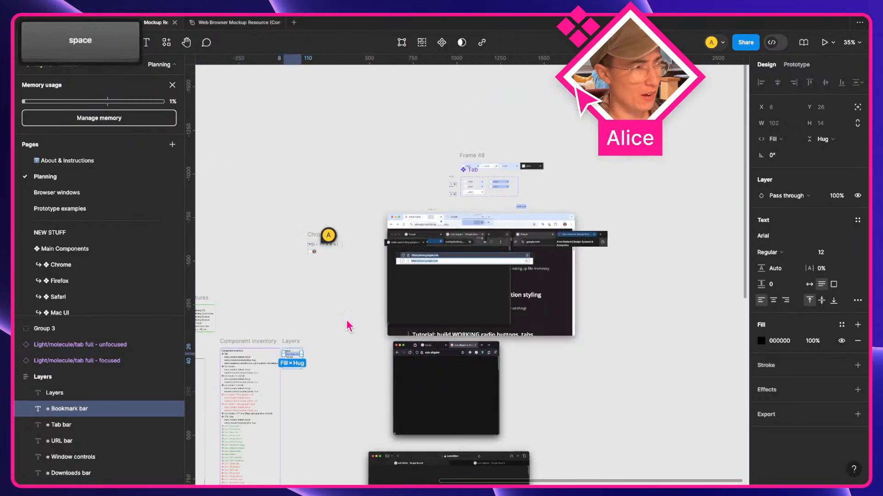
pyautogui.moveTo(347, 322); pyautogui.dragTo(689, 134)
pyautogui.scroll(-2, 570, 192)
pyautogui.press('space')
pyautogui.moveTo(518, 189); pyautogui.dragTo(213, 154)
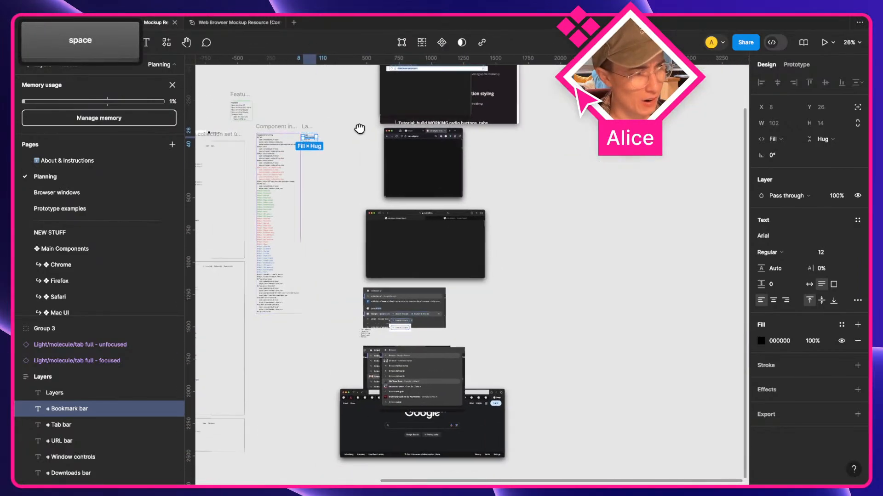
pyautogui.moveTo(359, 129); pyautogui.dragTo(717, 230)
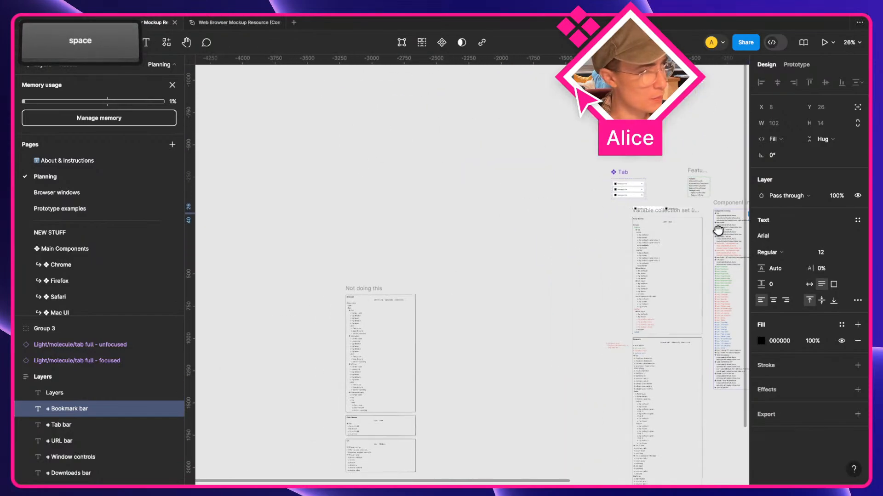
pyautogui.press('space')
pyautogui.moveTo(552, 249); pyautogui.dragTo(185, 300)
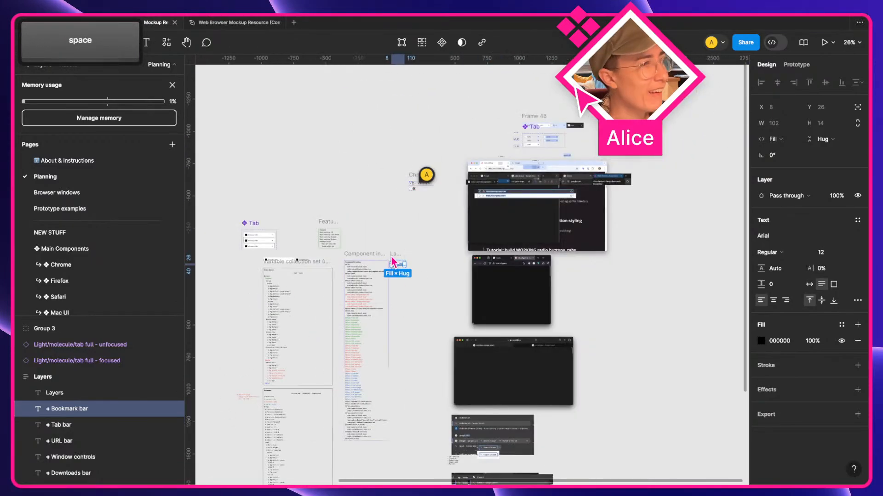
# - Move the Tab component set together with both Close tab component sets to just above the Chrome icons
pyautogui.scroll(4, 449, 126)
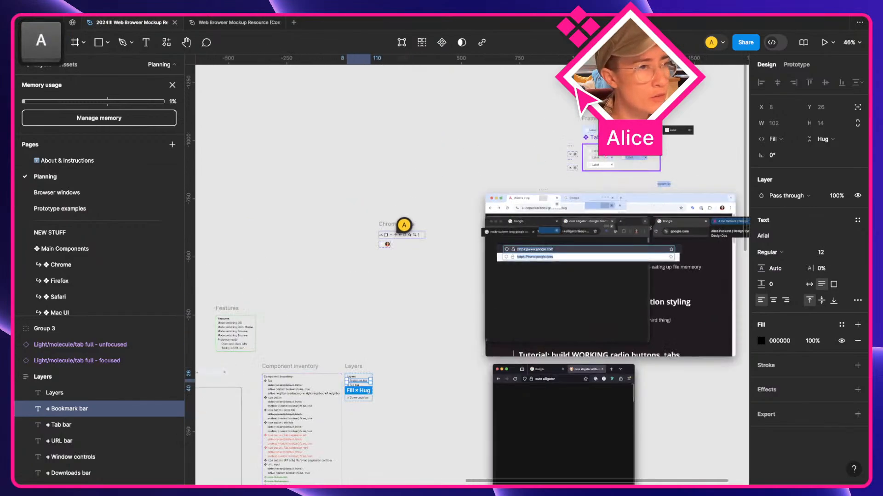
pyautogui.click(593, 159)
pyautogui.keyDown('shift'); pyautogui.click(572, 168); pyautogui.keyUp('shift')
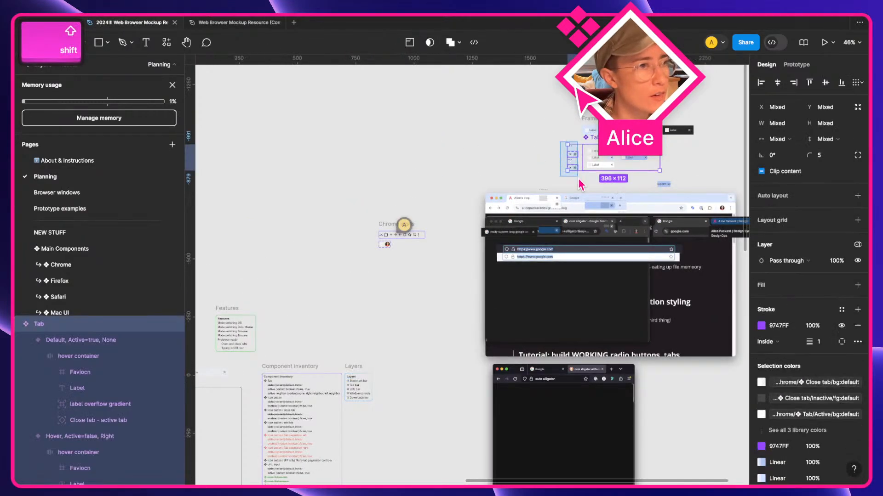
pyautogui.moveTo(593, 164); pyautogui.dragTo(377, 204)
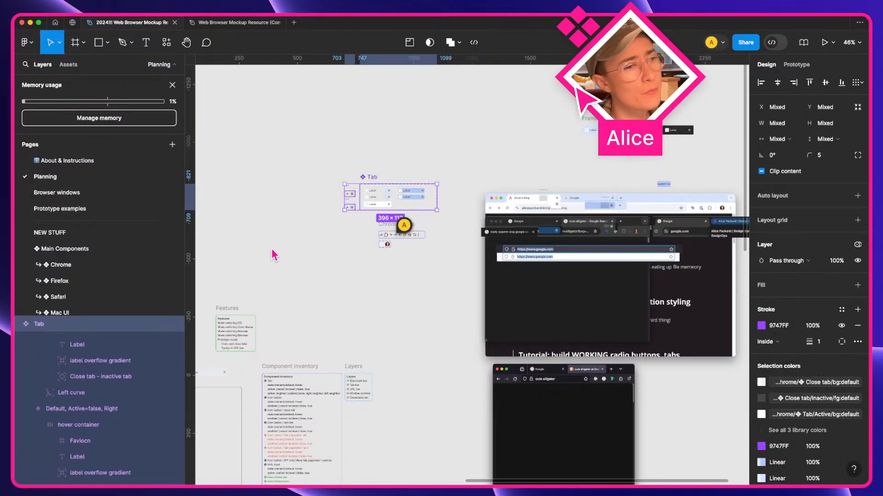
pyautogui.press('space')
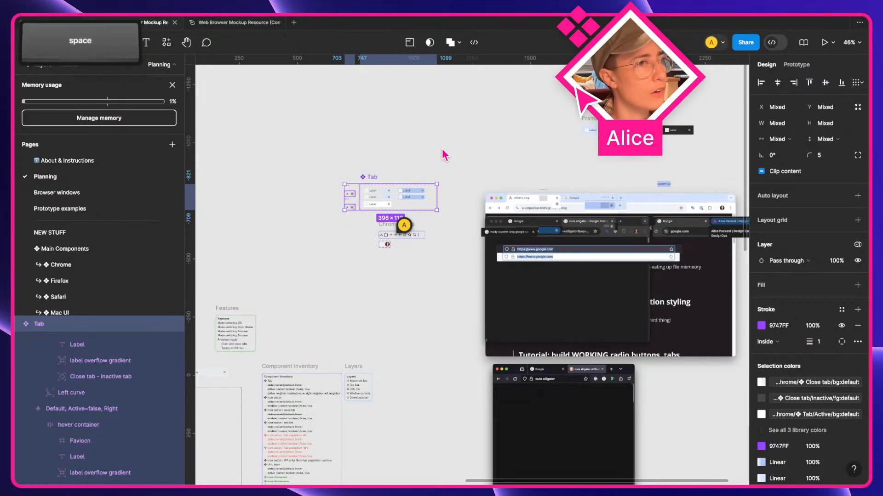
pyautogui.moveTo(443, 155); pyautogui.dragTo(337, 184)
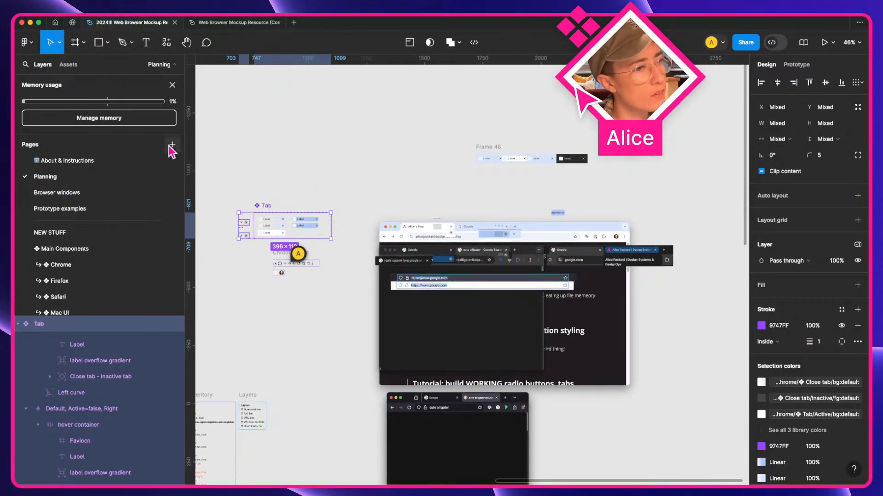
# - Reorder the page list so the divider sits directly below the Planning page, and return to Planning
pyautogui.click(85, 196)
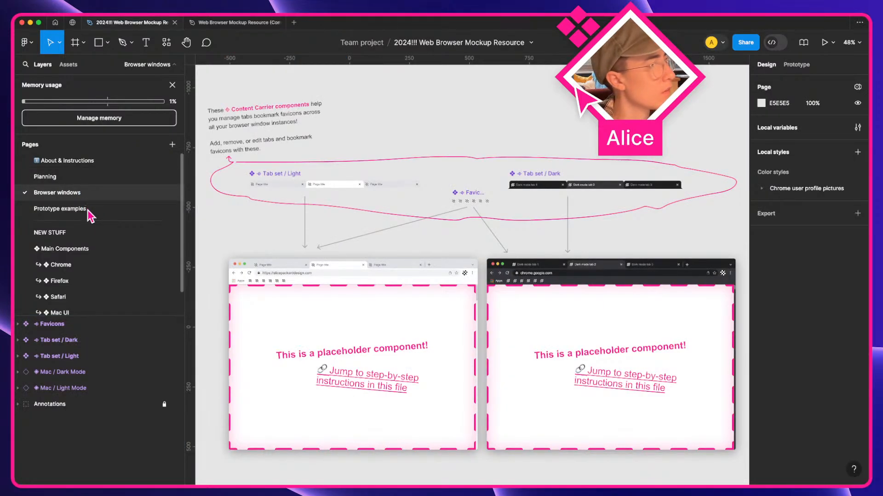
pyautogui.moveTo(74, 214); pyautogui.dragTo(69, 179)
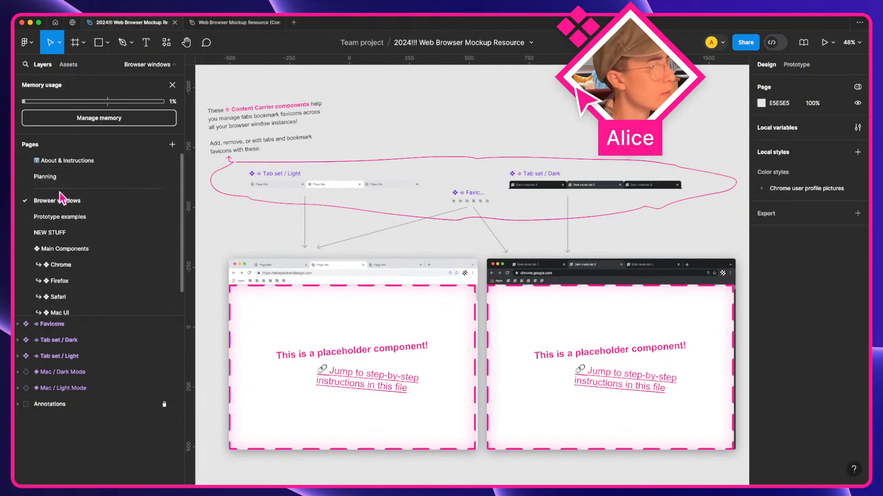
pyautogui.click(56, 181)
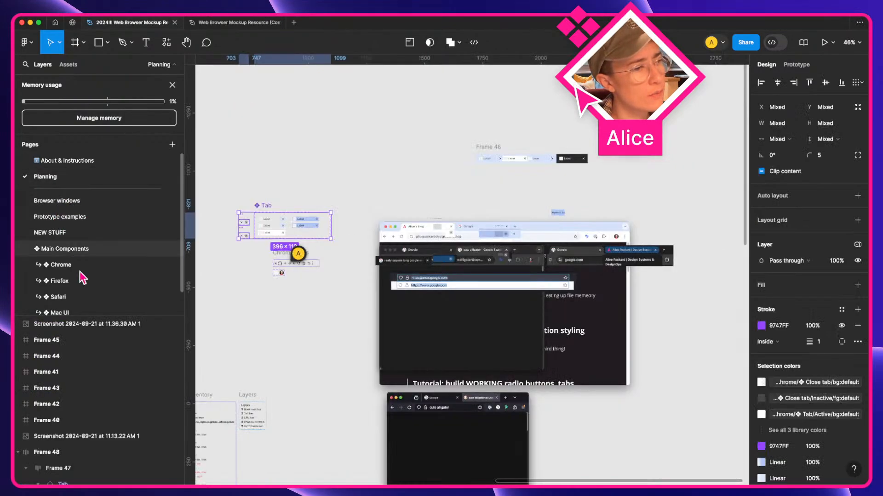
# - Add a new page between Planning and the divider, keeping its default name, and go back to Planning
pyautogui.click(172, 145)
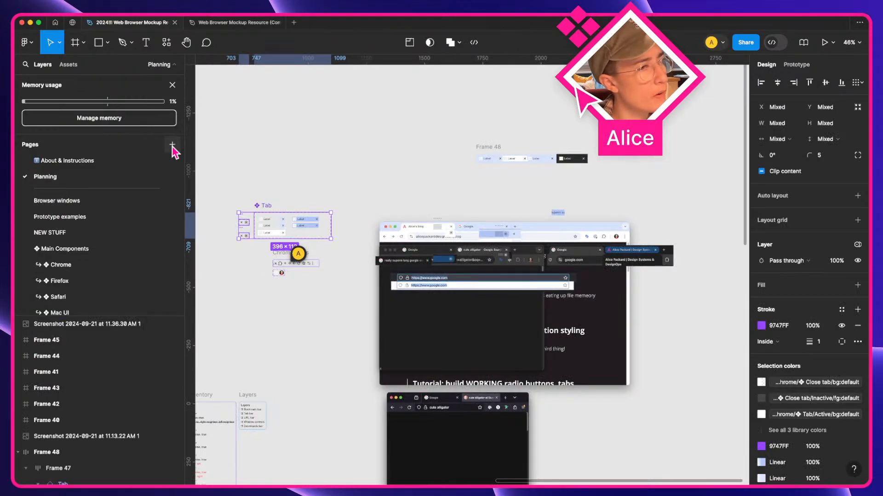
pyautogui.doubleClick(57, 197)
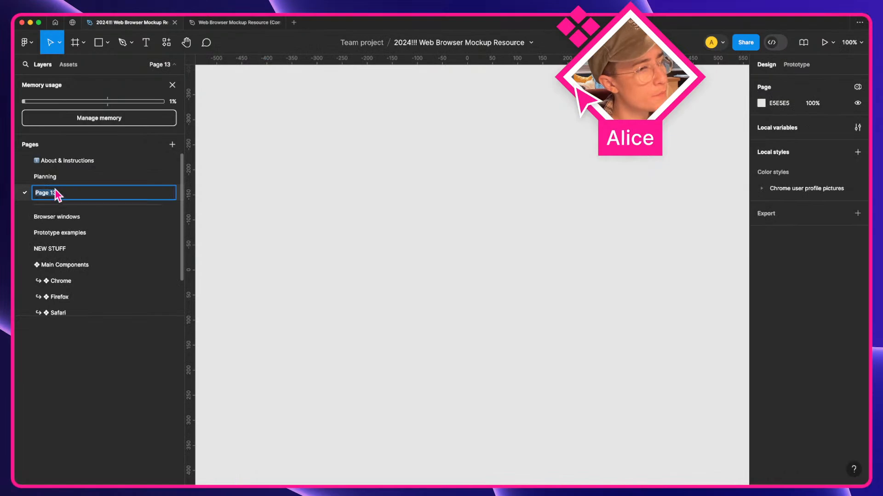
pyautogui.click(54, 179)
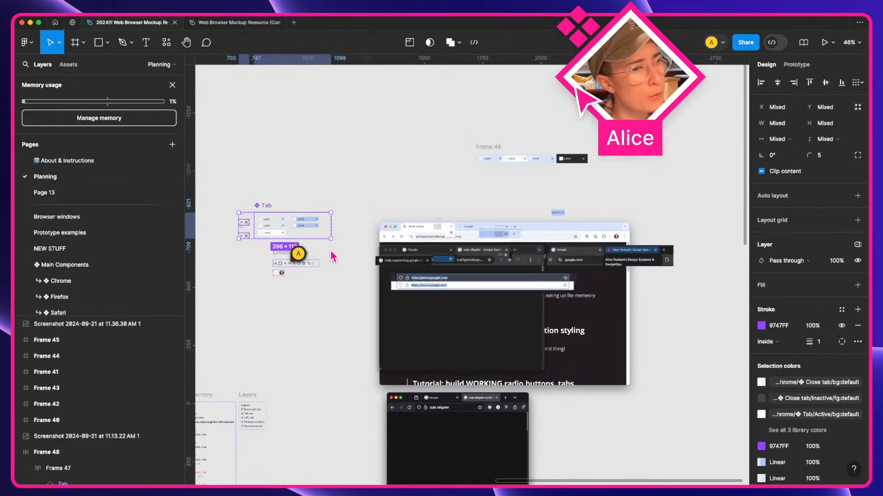
# - Look over the About & Instructions page and the Planning page's variable collection, component inventory and Tab component set
pyautogui.hscroll(-2, 334, 258)
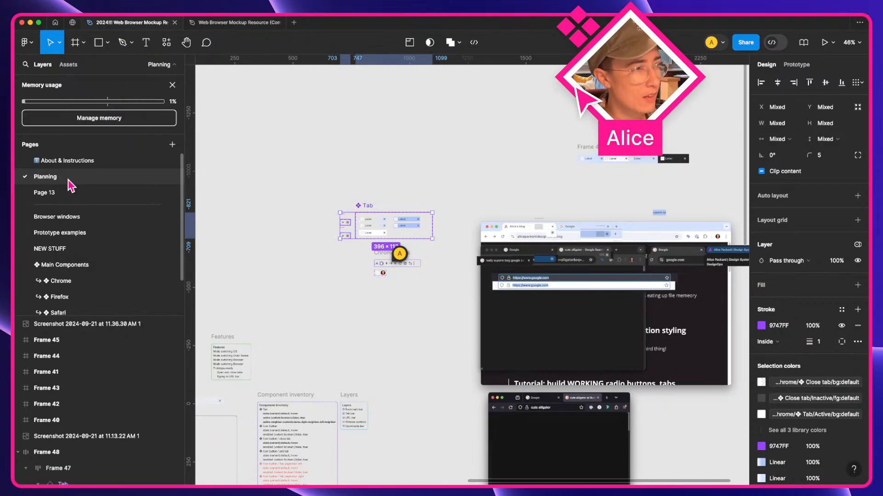
pyautogui.click(38, 162)
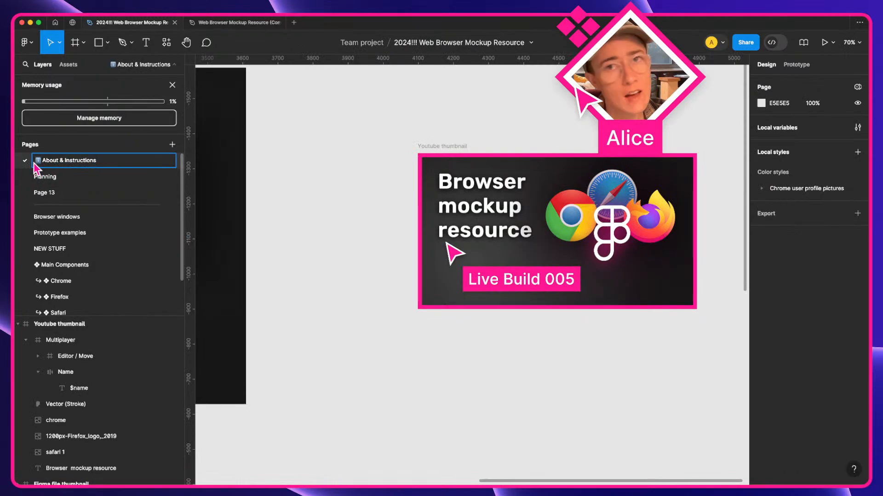
pyautogui.click(81, 176)
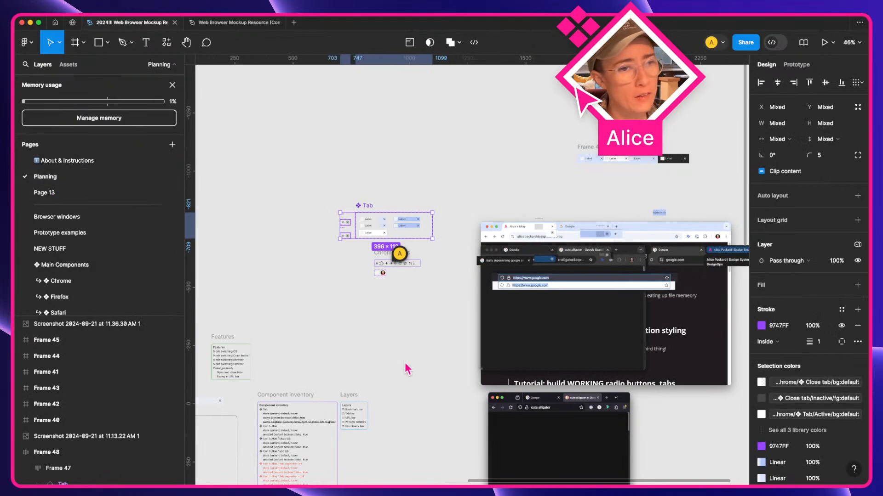
pyautogui.scroll(-5, 408, 369)
pyautogui.hscroll(-2, 408, 369)
pyautogui.hscroll(-3, 384, 366)
pyautogui.scroll(-2, 383, 367)
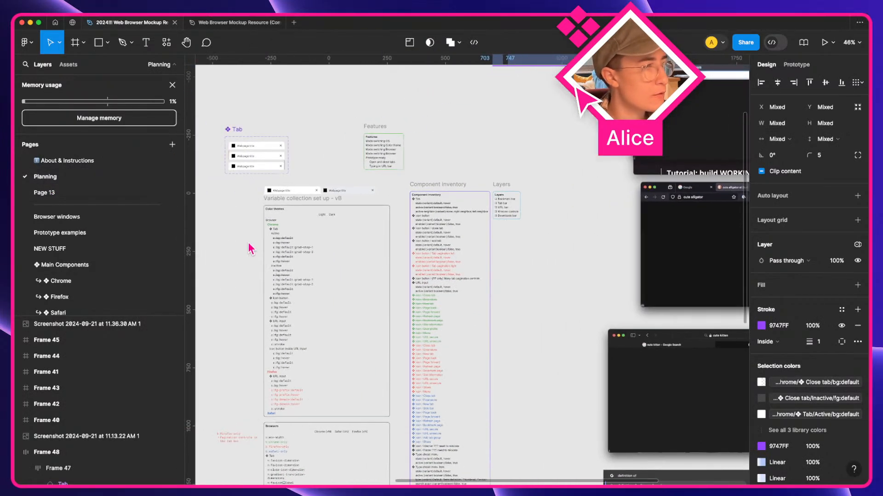
pyautogui.scroll(5, 251, 247)
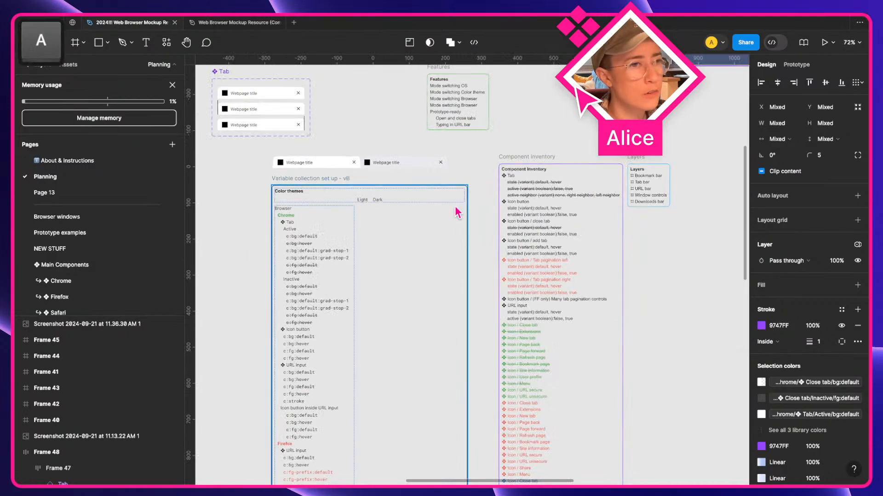
pyautogui.hscroll(5, 455, 210)
pyautogui.scroll(10, 457, 212)
pyautogui.hscroll(2, 456, 212)
pyautogui.scroll(1, 456, 212)
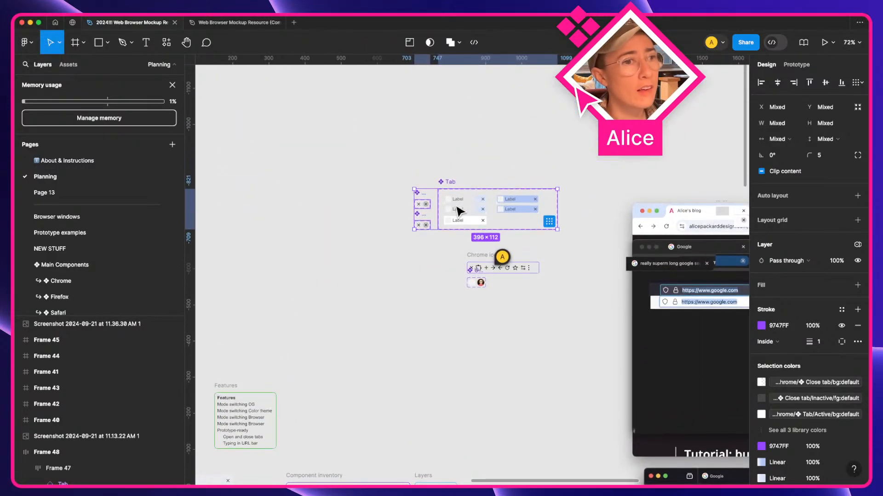
# - Rename the new page below Planning as "Color theme'd components"
pyautogui.doubleClick(45, 194)
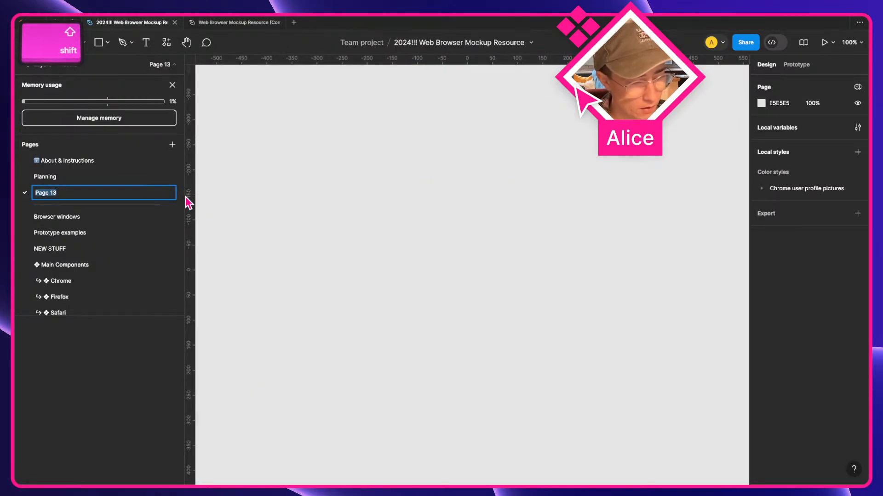
pyautogui.write('C')
pyautogui.write('olor theme')
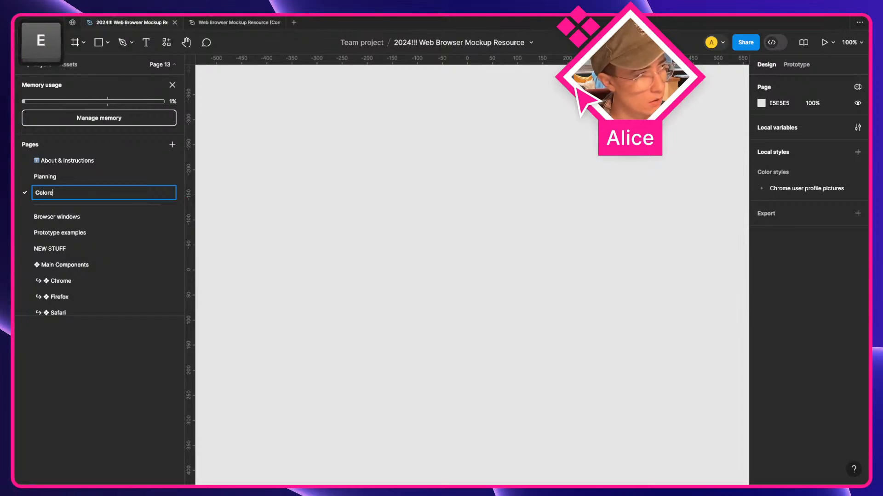
pyautogui.write("'d")
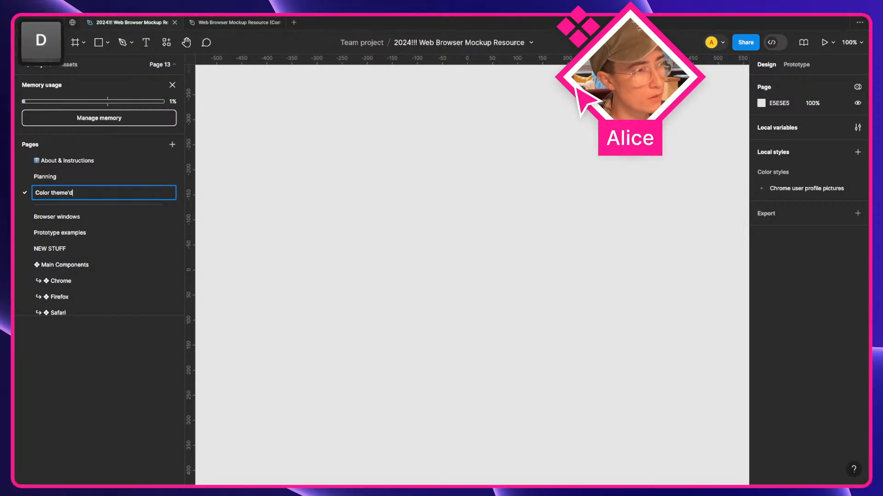
pyautogui.write(' components')
pyautogui.press('Return')
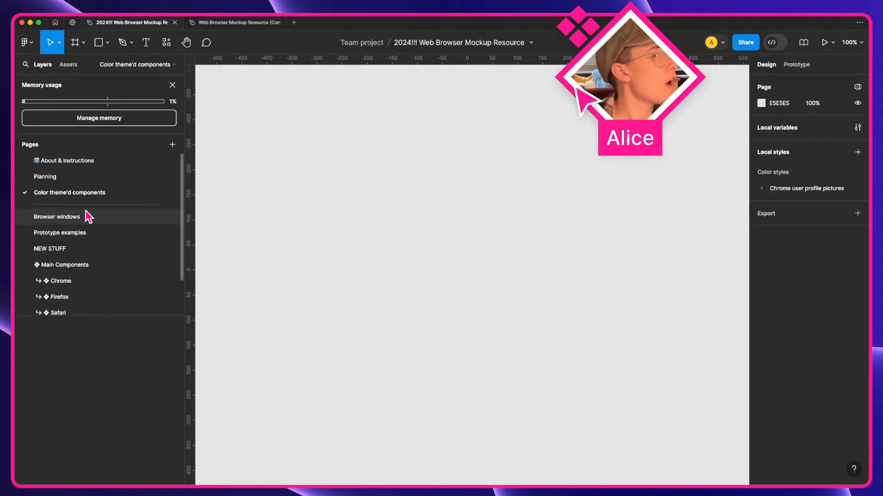
# - Transfer the Tab and both Close tab component sets from Planning to the Color theme'd components page
pyautogui.click(75, 179)
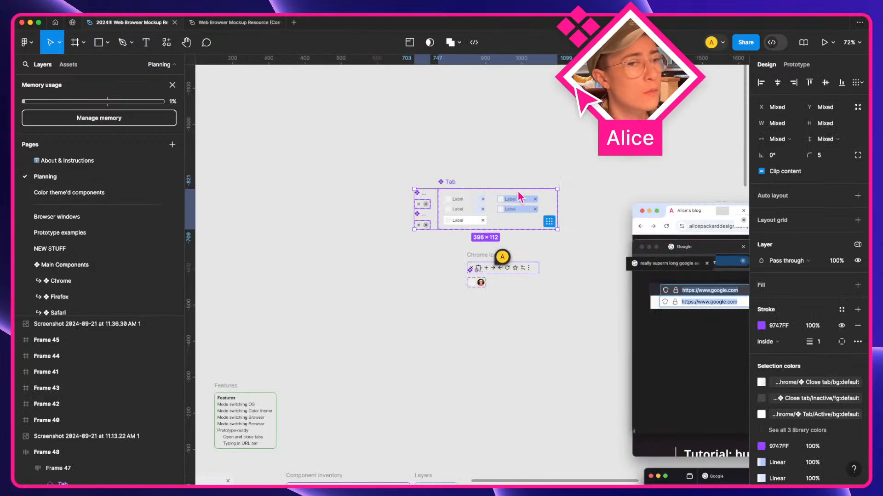
pyautogui.scroll(3, 518, 192)
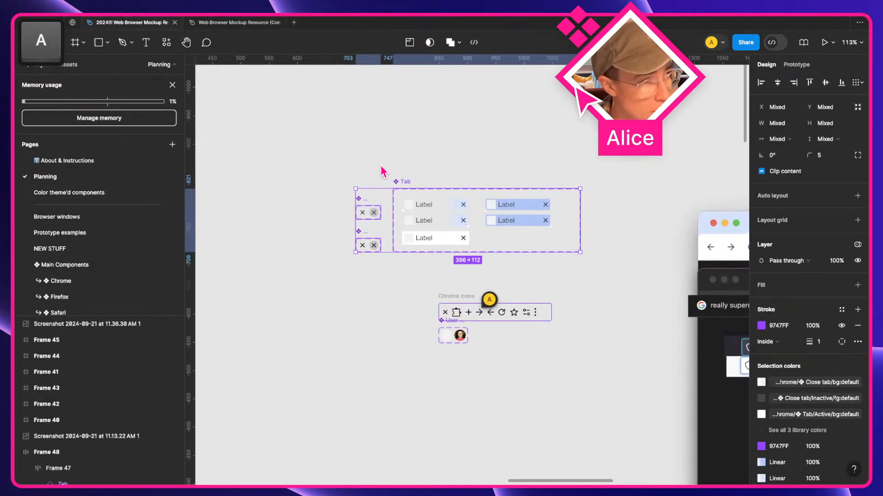
pyautogui.press('super+x')
pyautogui.click(167, 193)
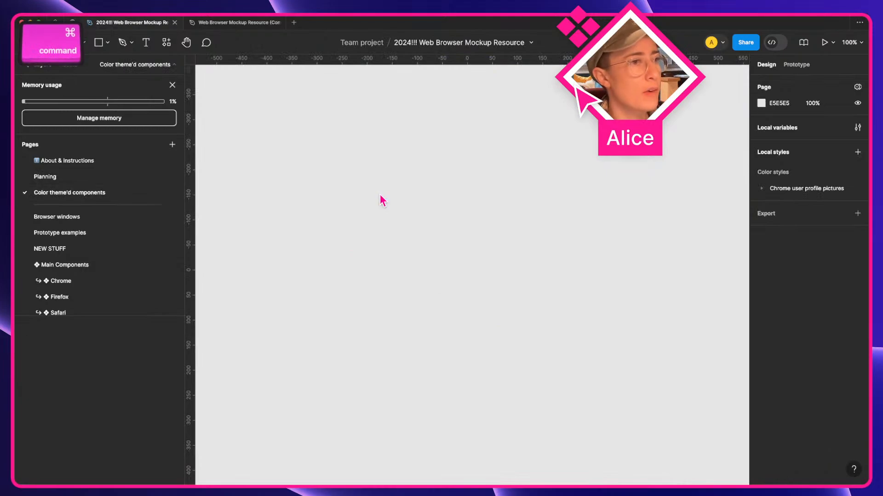
pyautogui.press('super+v')
pyautogui.click(468, 164)
pyautogui.scroll(-2, 467, 163)
pyautogui.scroll(-3, 460, 160)
pyautogui.press('super+a')
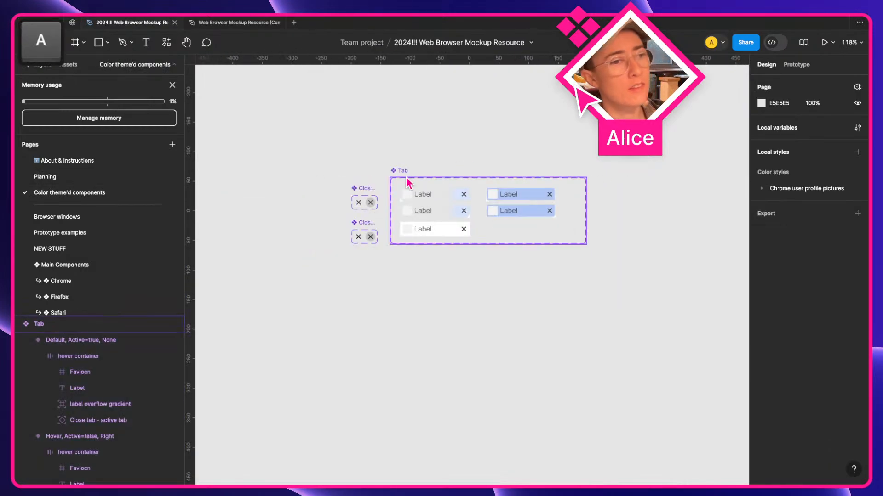
pyautogui.press('Escape')
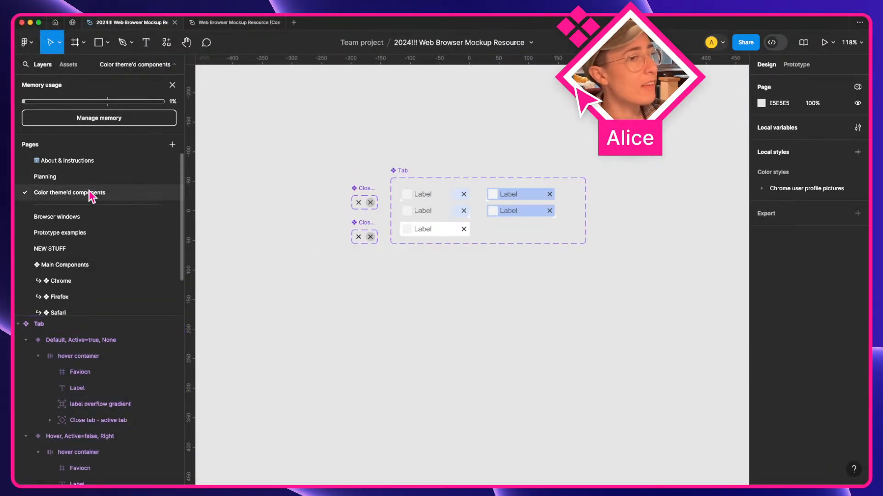
# - Add the prefix "Phase " to the name of the Color theme'd components page
pyautogui.doubleClick(128, 193)
pyautogui.press('Left')
pyautogui.write('Phase ')
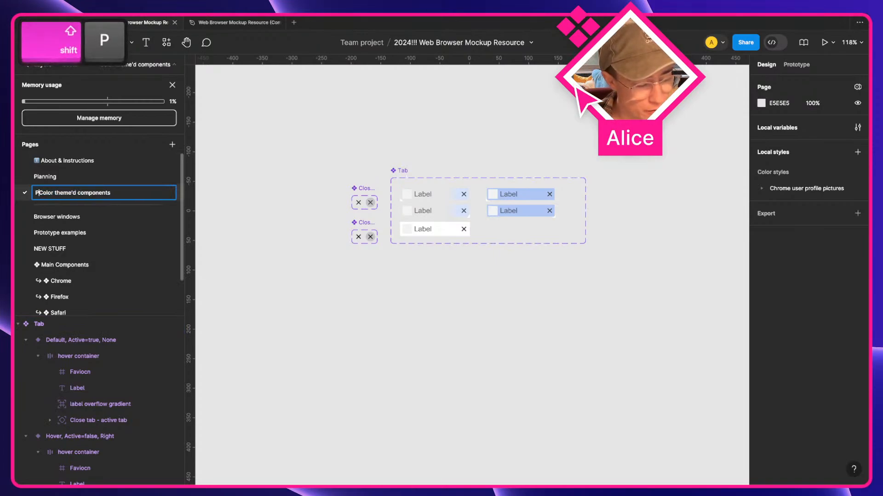
# - Add the prefix "Phase 1)" to the name of the Color theme'd components page
pyautogui.write('1)')
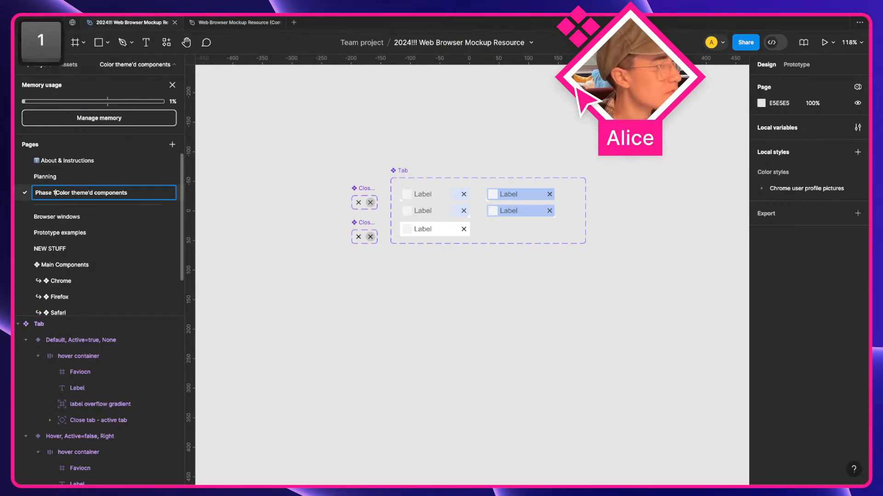
pyautogui.press('Return')
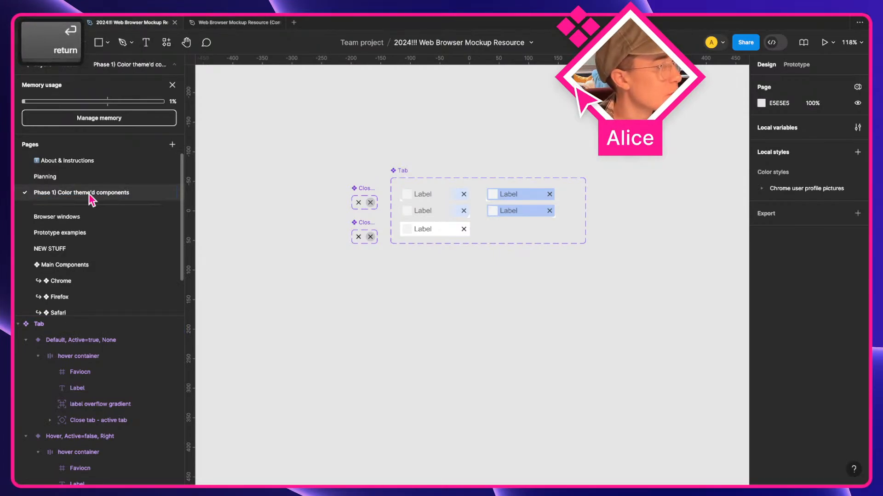
# - Add a new page after the Phase 1 page and name it "Phase 2) Browser mode"
pyautogui.click(172, 145)
pyautogui.hotkey('shift', 'p')
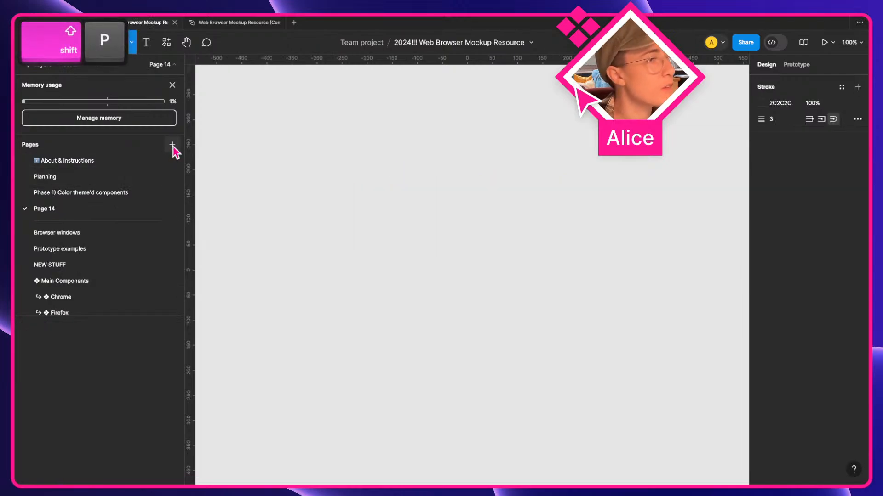
pyautogui.doubleClick(47, 211)
pyautogui.write('Pah')
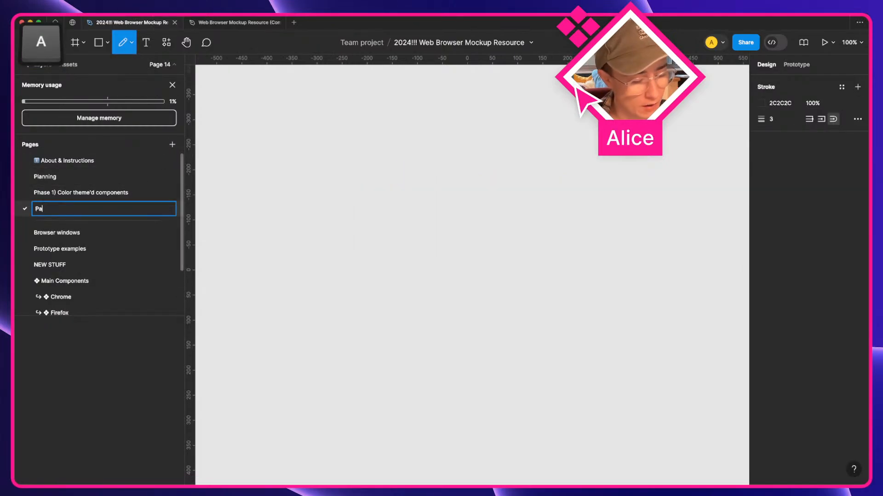
pyautogui.press('BackSpace')
pyautogui.press('BackSpace')
pyautogui.write('hase 2)')
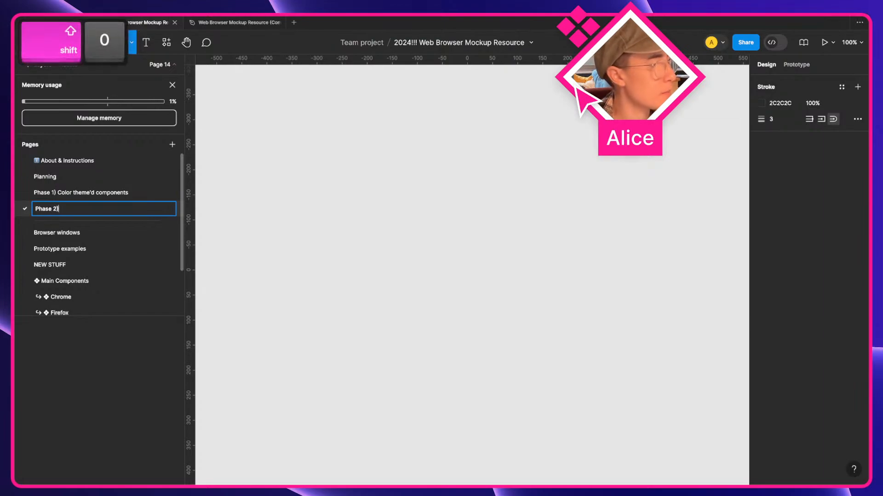
pyautogui.write(' Browser')
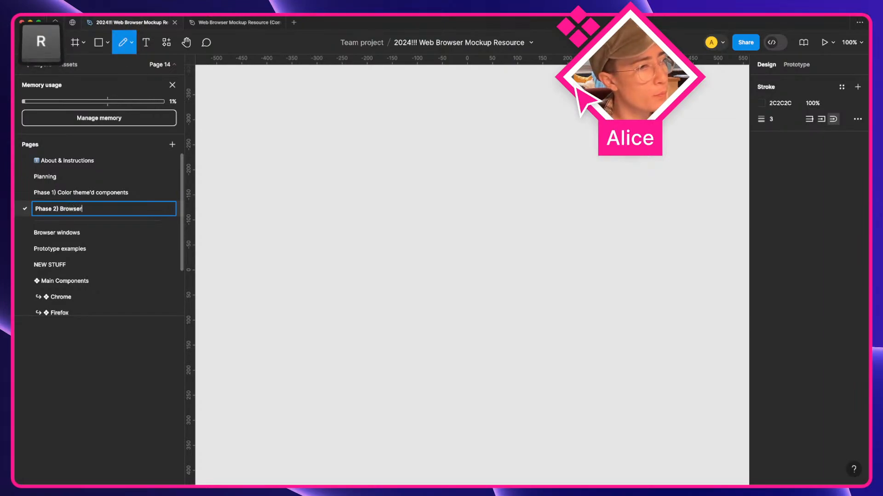
pyautogui.write(' mode')
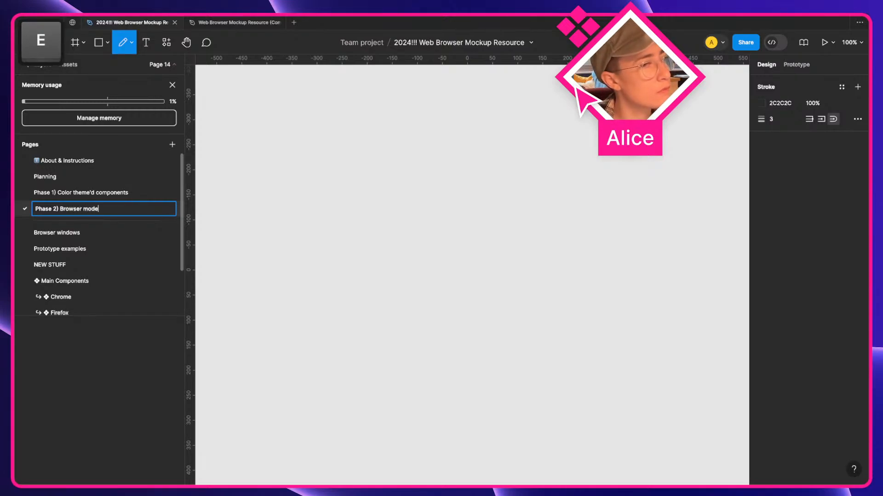
pyautogui.hotkey('shift', 'alt', 'Left')
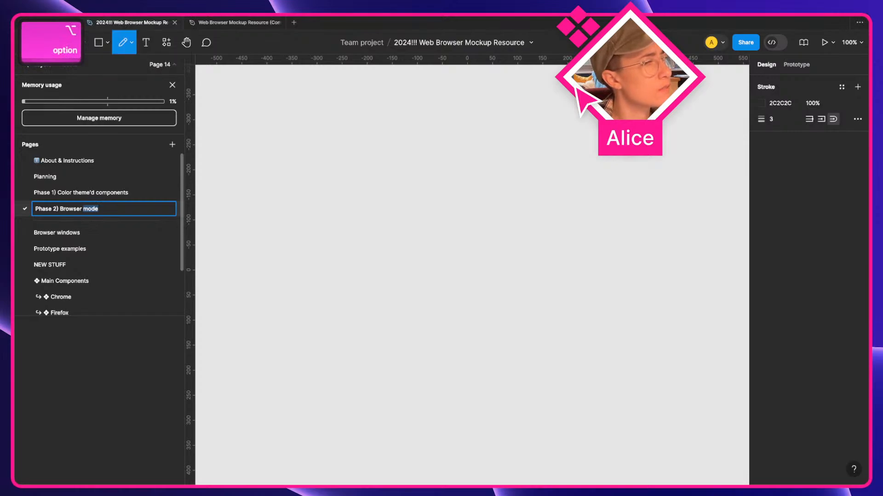
pyautogui.hotkey('alt', 'Right')
pyautogui.press('Return')
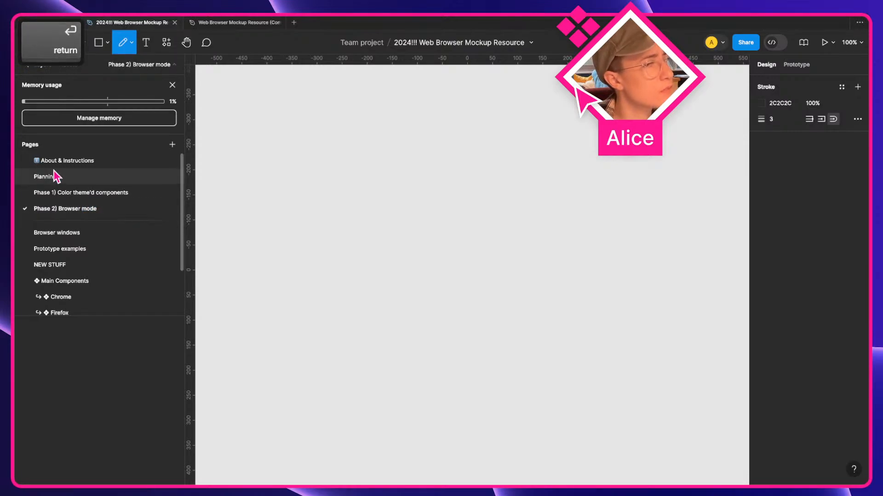
pyautogui.click(90, 178)
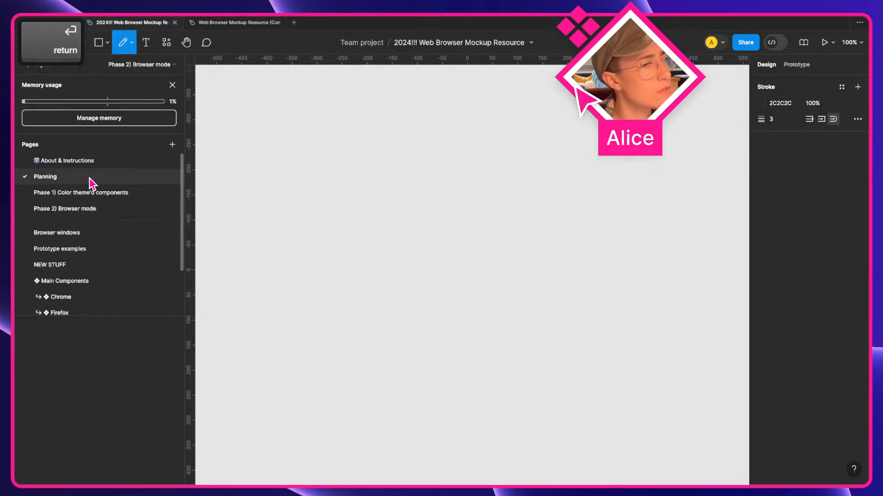
pyautogui.click(107, 195)
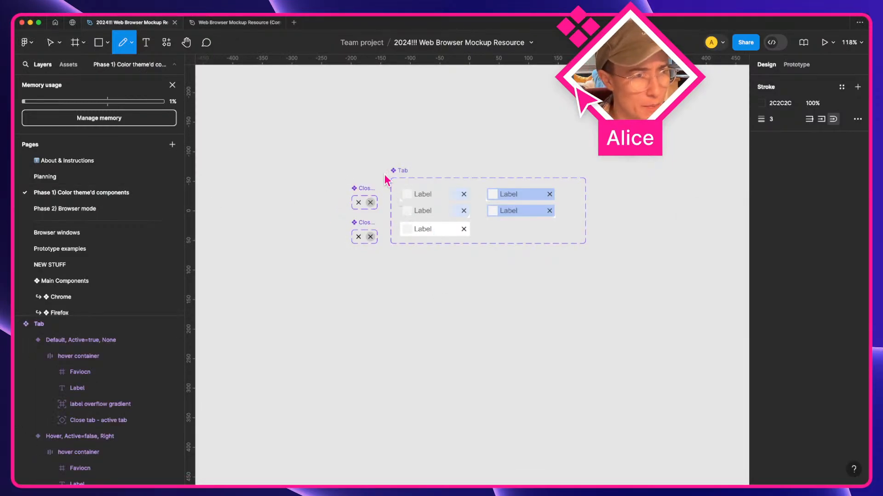
pyautogui.click(399, 174)
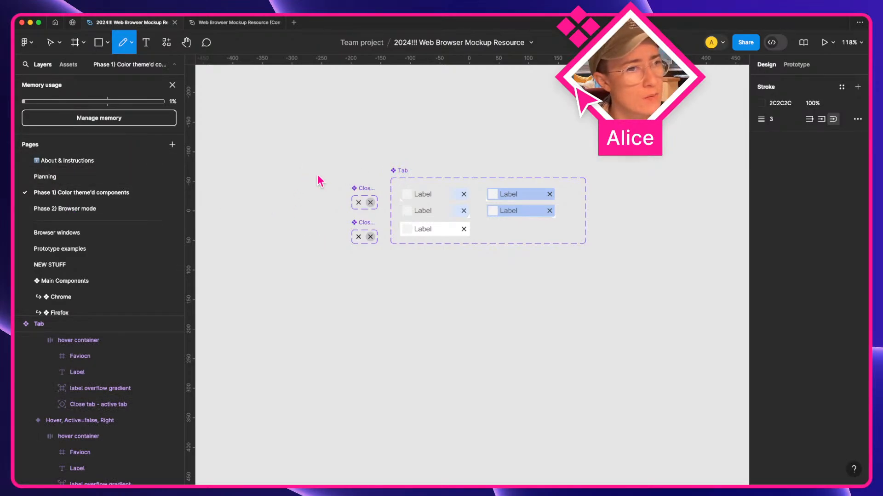
pyautogui.moveTo(318, 140); pyautogui.dragTo(688, 305)
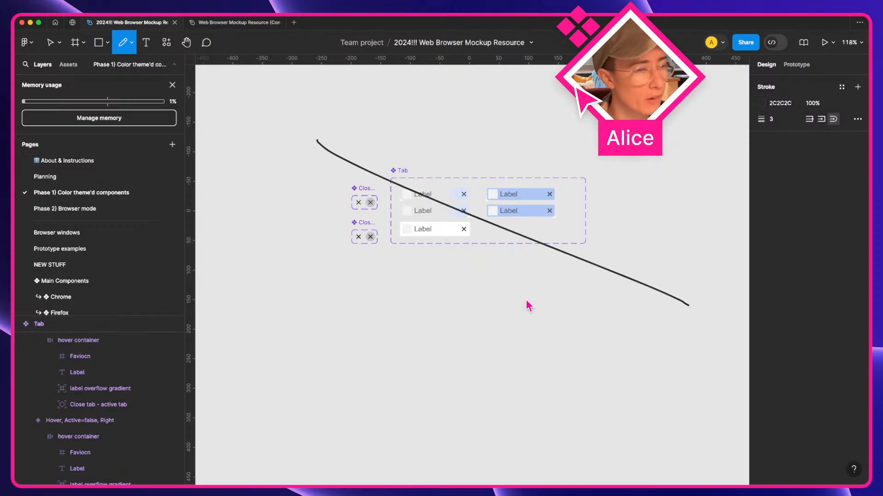
pyautogui.press('v')
pyautogui.click(564, 251)
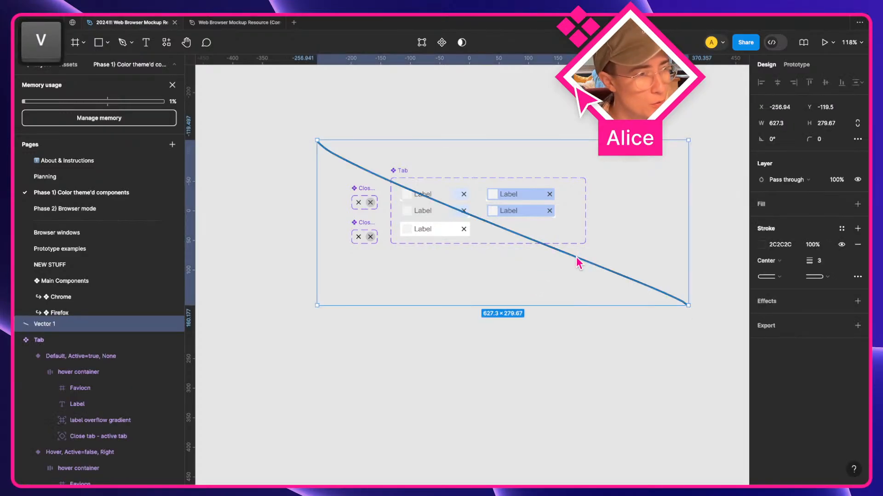
pyautogui.press('BackSpace')
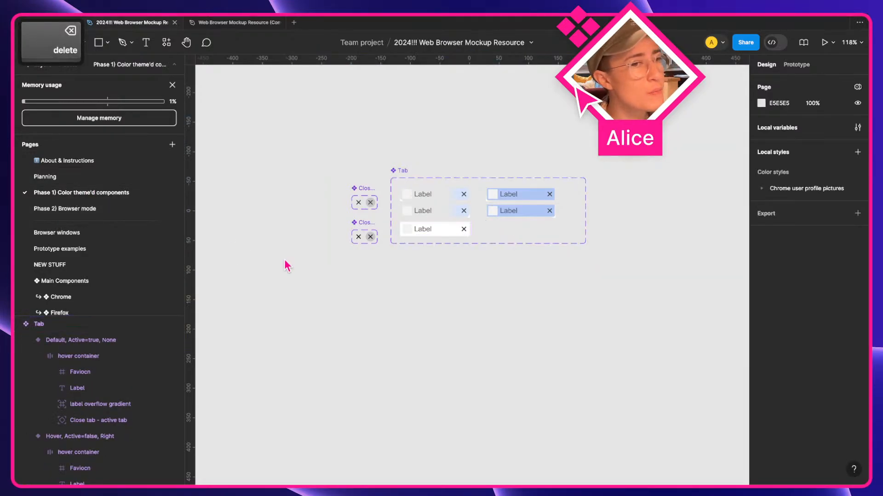
# - Move the Chrome icons frame and User profile picture component set from the Planning page to the Phase 1 page, beside the close-tab components
pyautogui.click(139, 175)
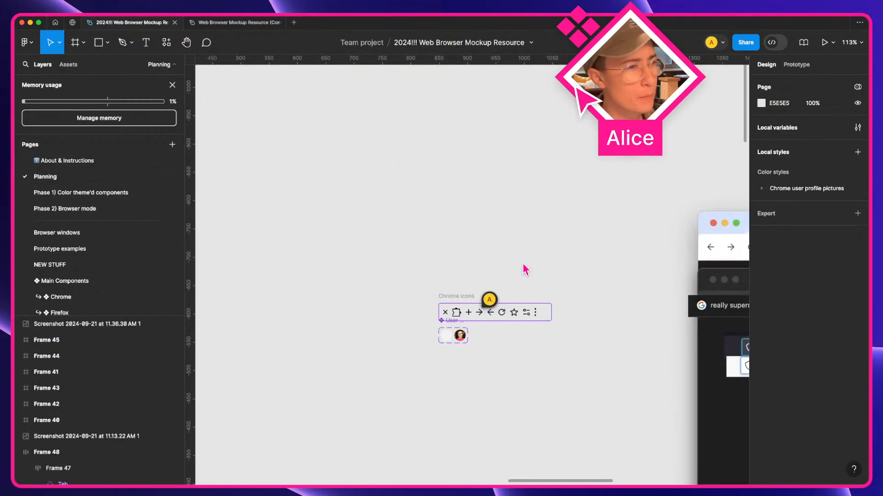
pyautogui.press('space')
pyautogui.moveTo(473, 247); pyautogui.dragTo(343, 240)
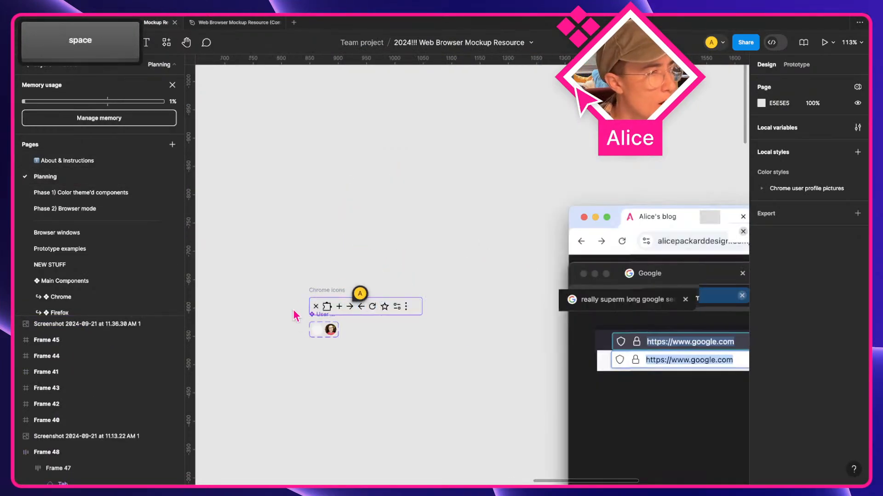
pyautogui.scroll(5, 314, 311)
pyautogui.click(314, 278)
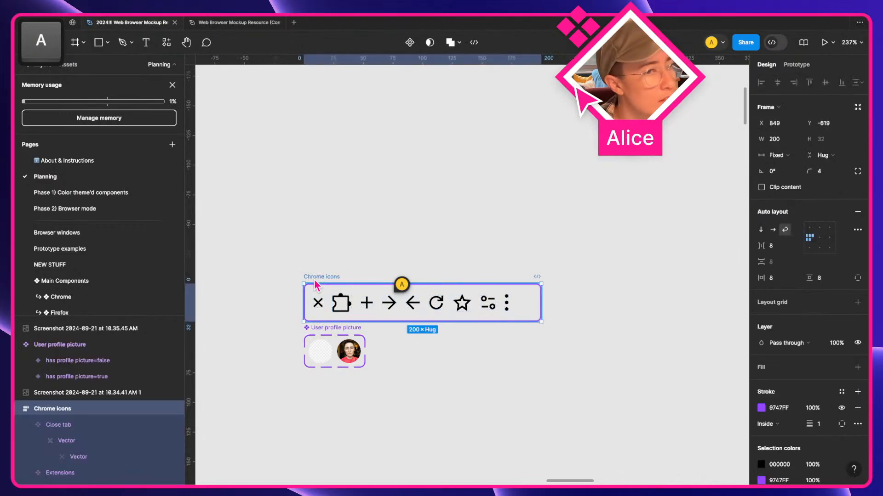
pyautogui.keyDown('shift'); pyautogui.click(313, 332); pyautogui.keyUp('shift')
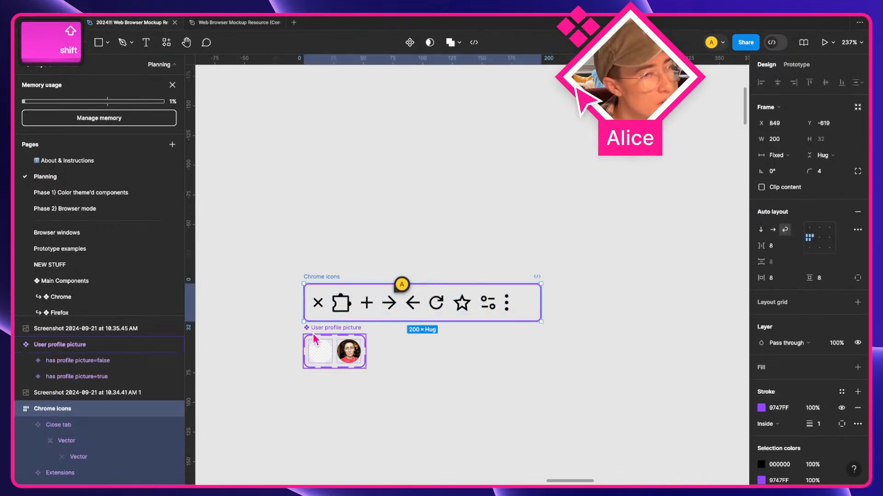
pyautogui.click(111, 193)
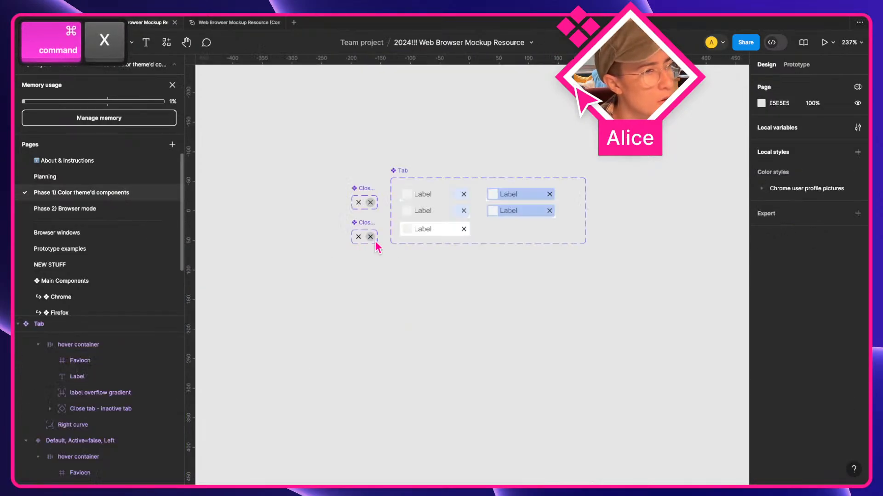
pyautogui.press('super+v')
pyautogui.moveTo(477, 266); pyautogui.dragTo(334, 211)
pyautogui.click(343, 256)
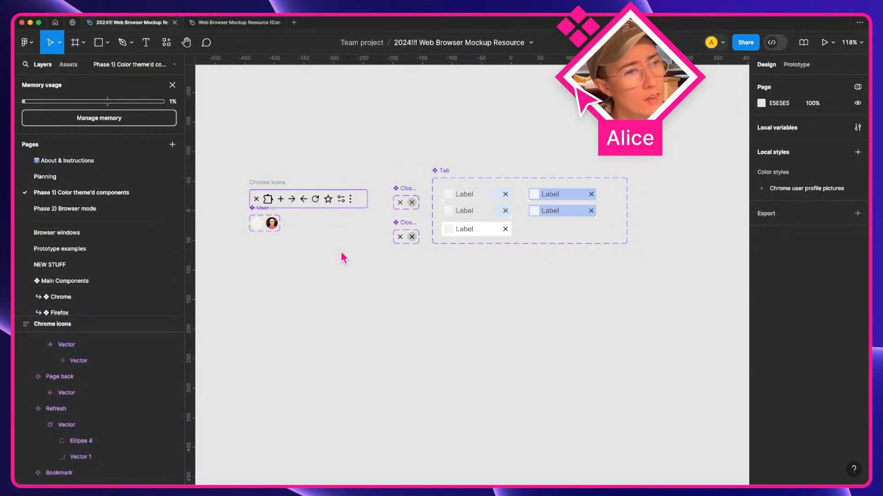
# - Resolve the comment about unionizing single-layer vectors on the Planning page
pyautogui.click(65, 177)
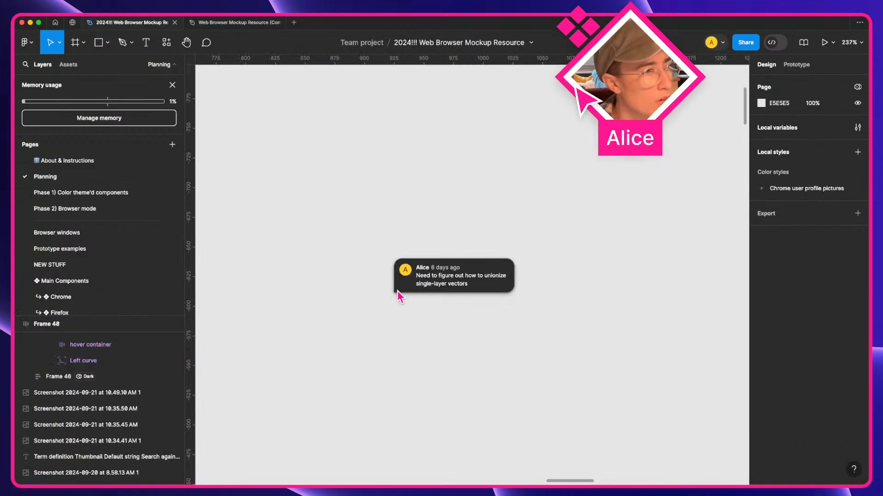
pyautogui.click(397, 291)
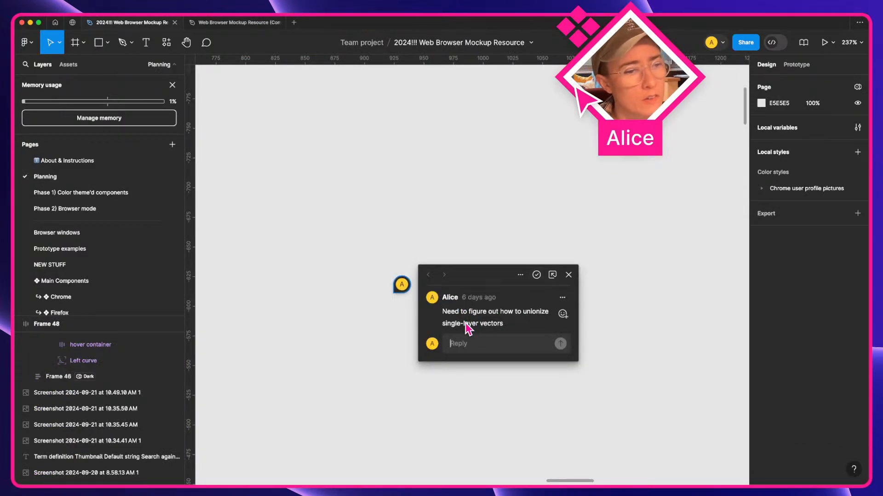
pyautogui.click(537, 276)
# - Draw a frame about 727 by 64 between Frame 48 and the browser screenshots on the Planning page
pyautogui.scroll(-3, 542, 281)
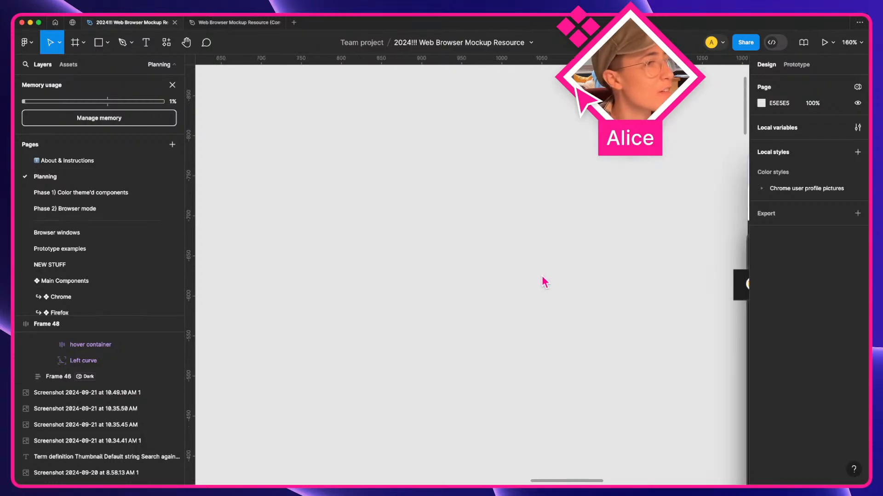
pyautogui.scroll(-3, 541, 276)
pyautogui.press('space')
pyautogui.moveTo(536, 278); pyautogui.dragTo(209, 307)
pyautogui.scroll(-3, 452, 264)
pyautogui.press('a')
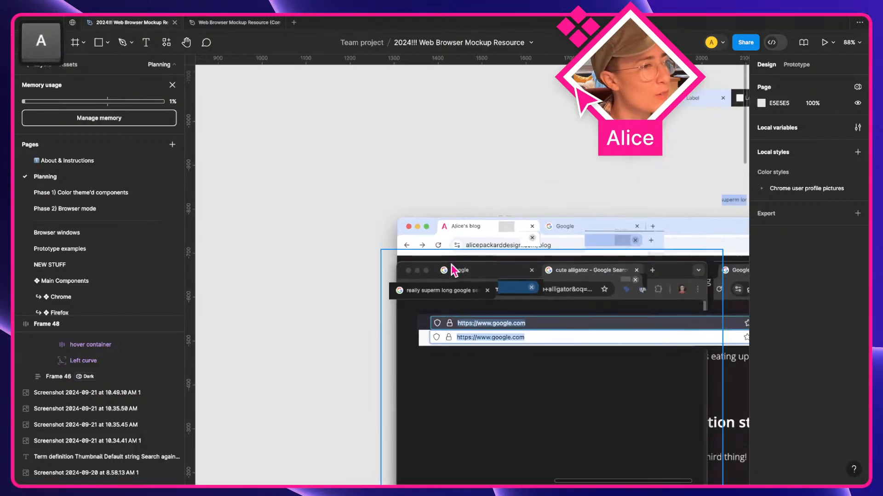
pyautogui.press('space')
pyautogui.hscroll(5, 508, 167)
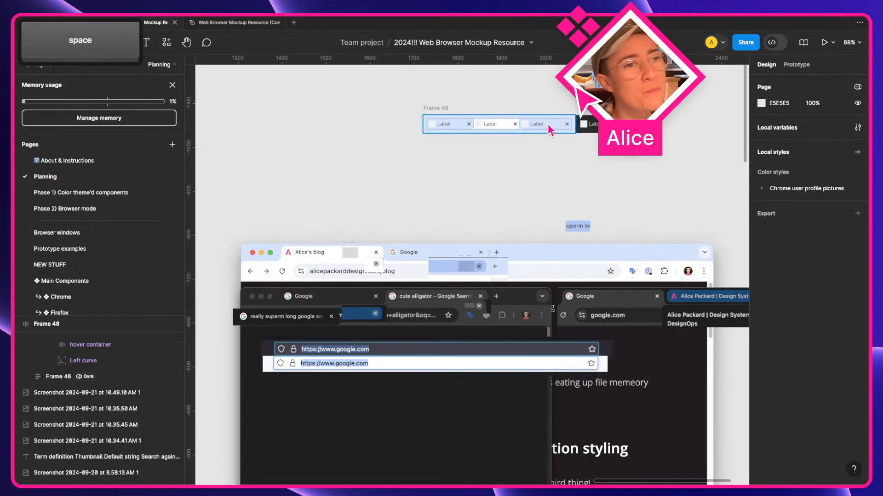
pyautogui.hscroll(2, 534, 350)
pyautogui.hscroll(-1, 527, 349)
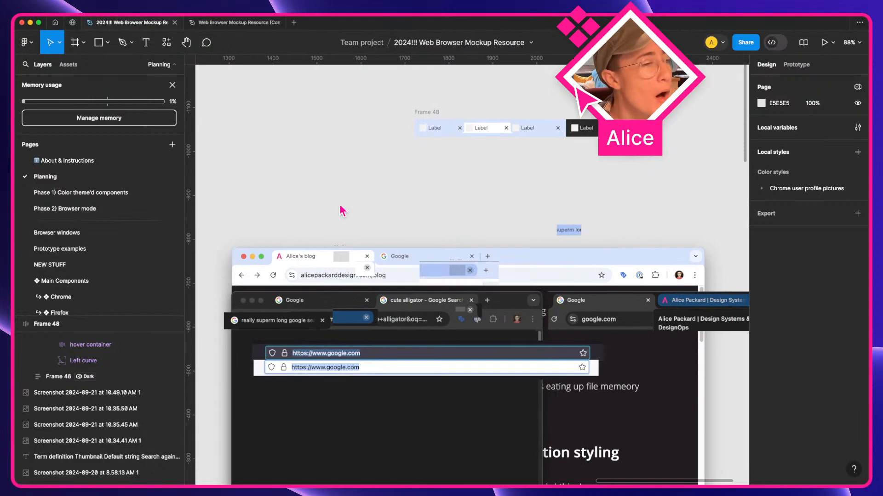
pyautogui.press('f')
pyautogui.moveTo(302, 172); pyautogui.dragTo(622, 200)
# - Rename the new frame above the browser screenshots as "Tab bar", matching the entry in the Layers planning list
pyautogui.hscroll(-10, 356, 204)
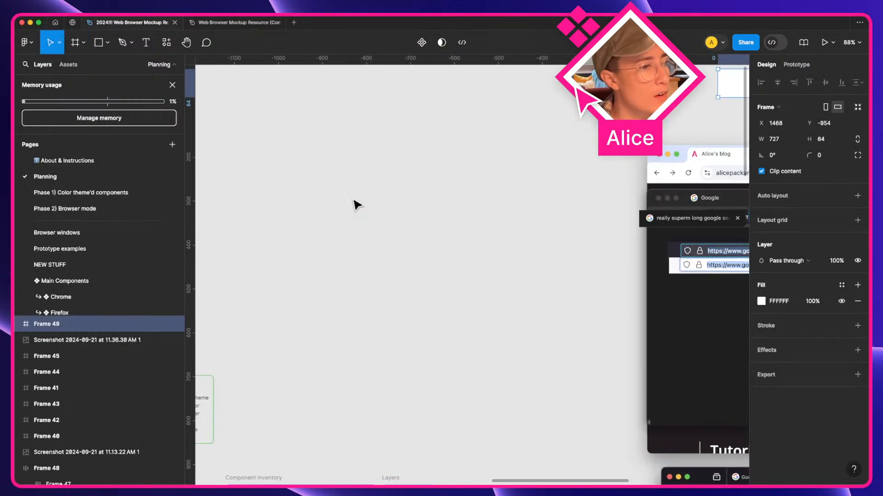
pyautogui.hscroll(-3, 357, 205)
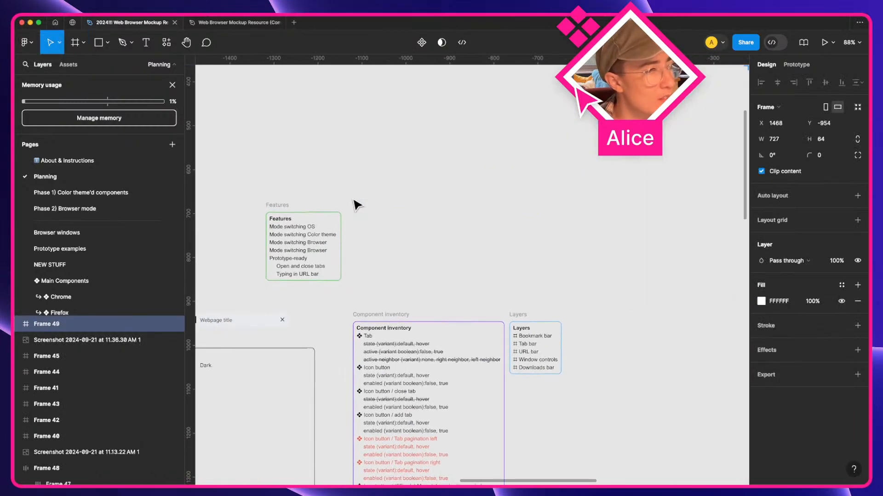
pyautogui.hscroll(10, 357, 205)
pyautogui.scroll(6, 357, 205)
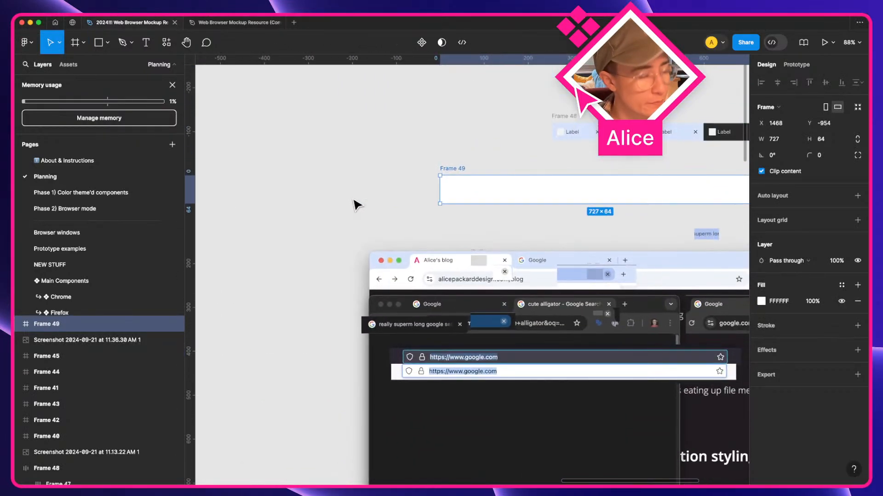
pyautogui.press('super+r')
pyautogui.write('Tab bar')
pyautogui.press('Return')
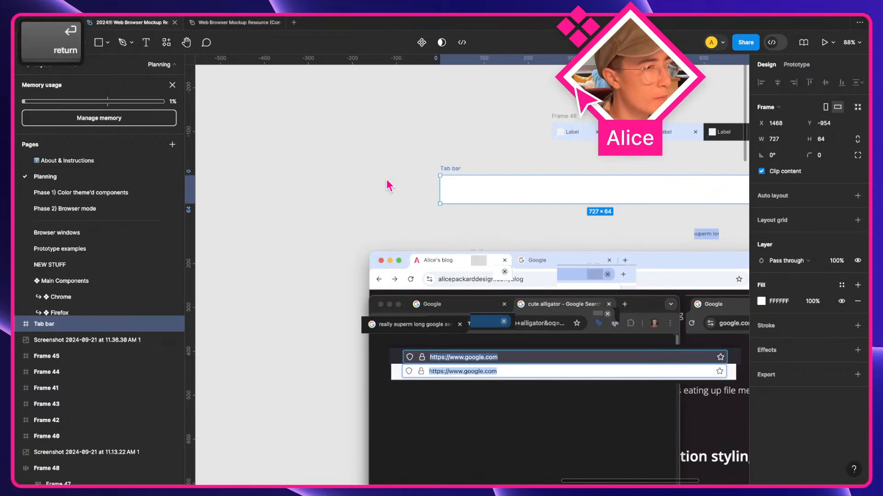
# - Move the small overlay frames down off the light Chrome screenshot's tab and address bars, and select that screenshot
pyautogui.click(388, 224)
pyautogui.click(504, 272)
pyautogui.keyDown('shift'); pyautogui.click(590, 276); pyautogui.keyUp('shift')
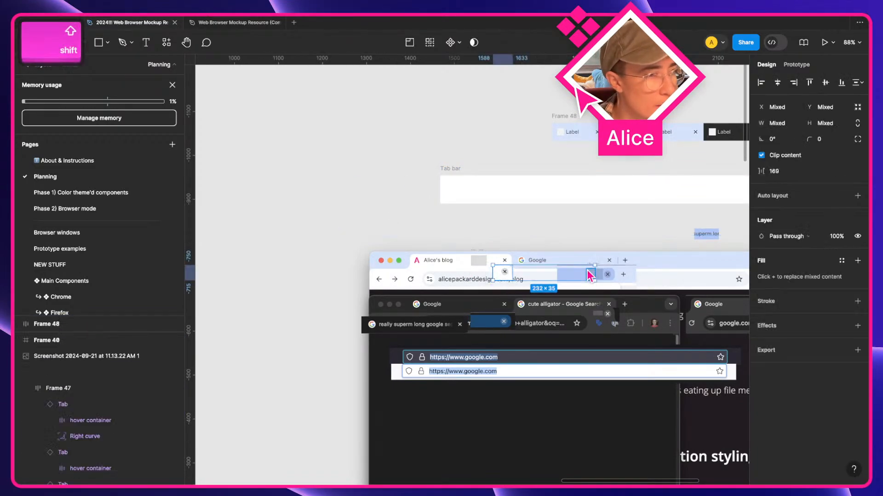
pyautogui.press('a')
pyautogui.scroll(3, 589, 276)
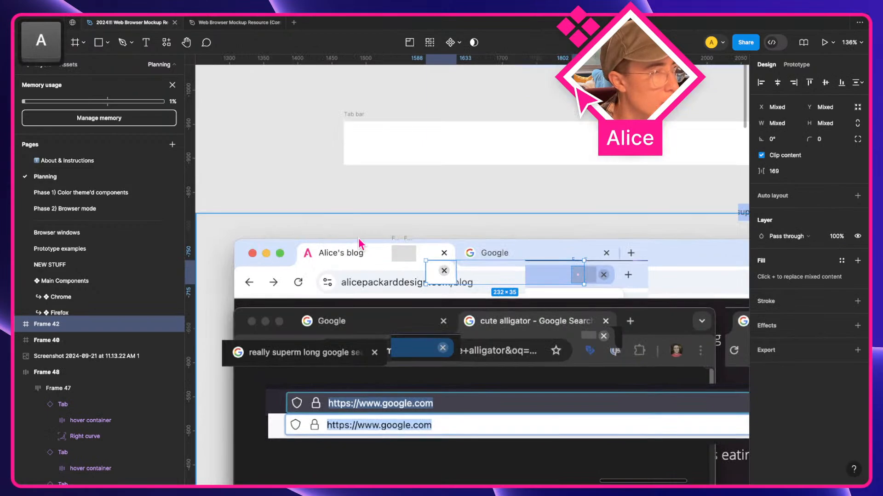
pyautogui.moveTo(298, 259); pyautogui.dragTo(261, 246)
pyautogui.scroll(3, 305, 217)
pyautogui.press('space')
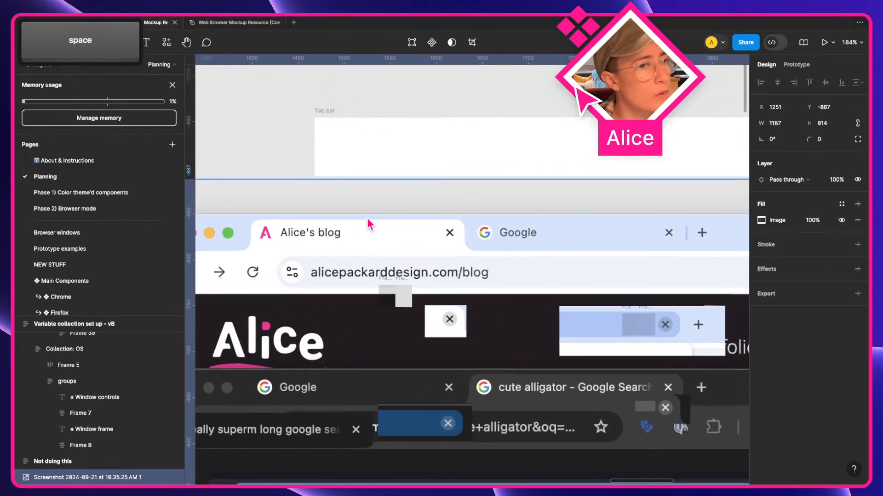
pyautogui.hscroll(-4, 425, 246)
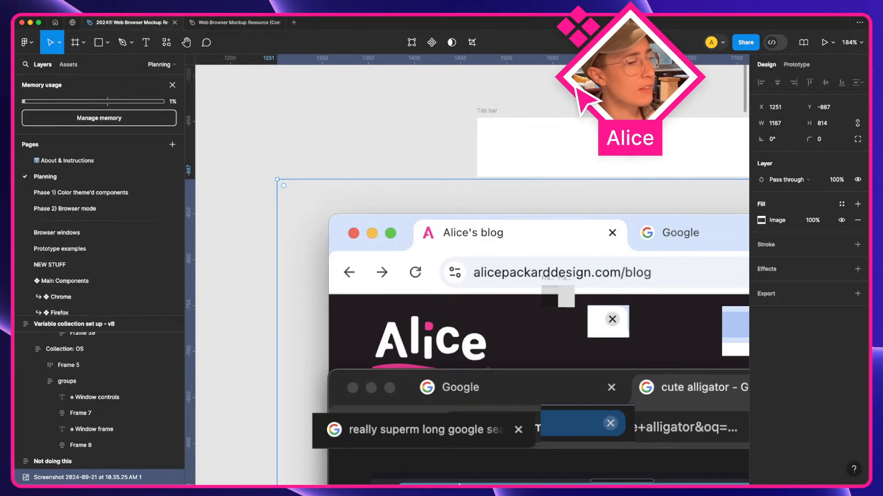
# - Examine the parts of the tab bar in the light Chrome screenshot, from the window controls to the tab search control
pyautogui.moveTo(635, 476)
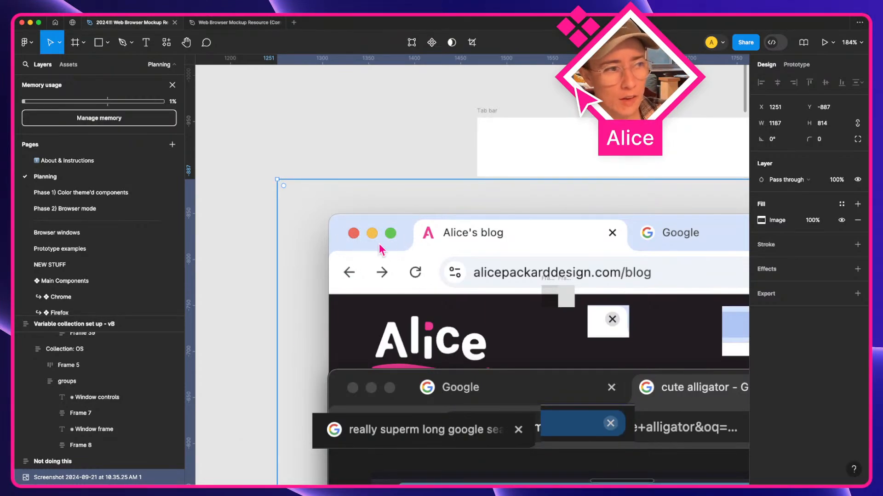
pyautogui.hscroll(5, 380, 249)
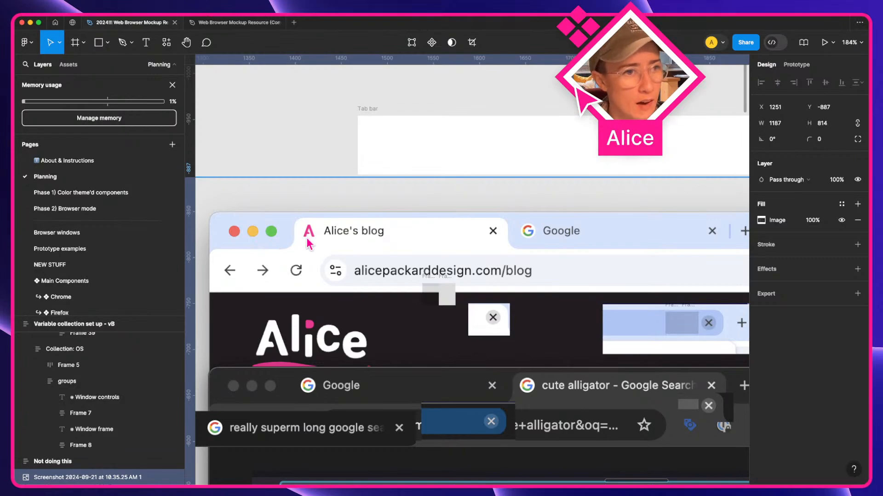
pyautogui.hscroll(5, 521, 250)
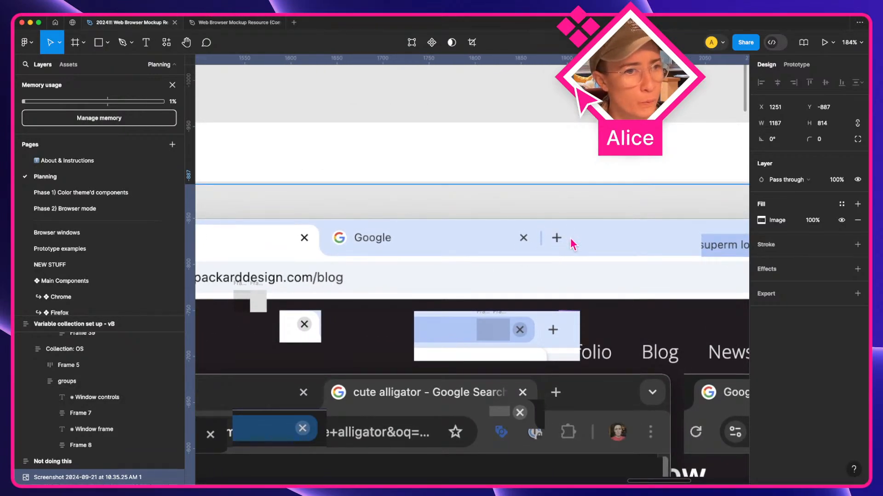
pyautogui.hscroll(5, 579, 247)
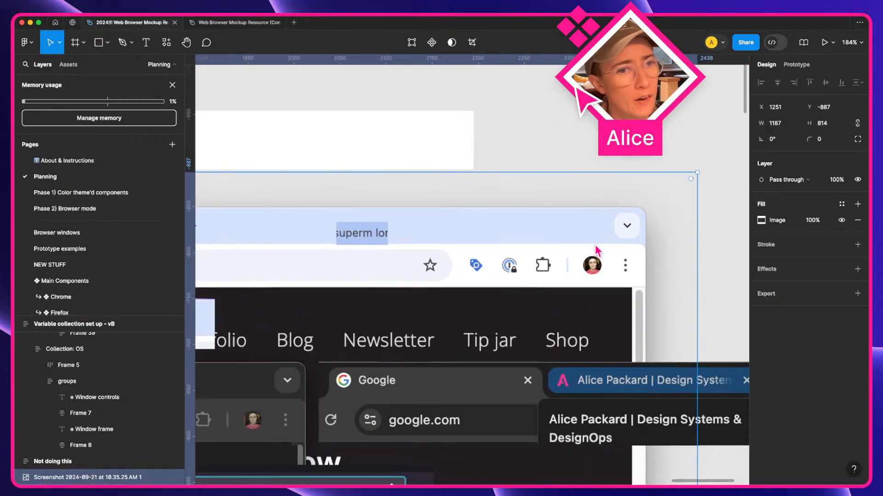
pyautogui.hscroll(-1, 616, 244)
pyautogui.hscroll(-6, 628, 227)
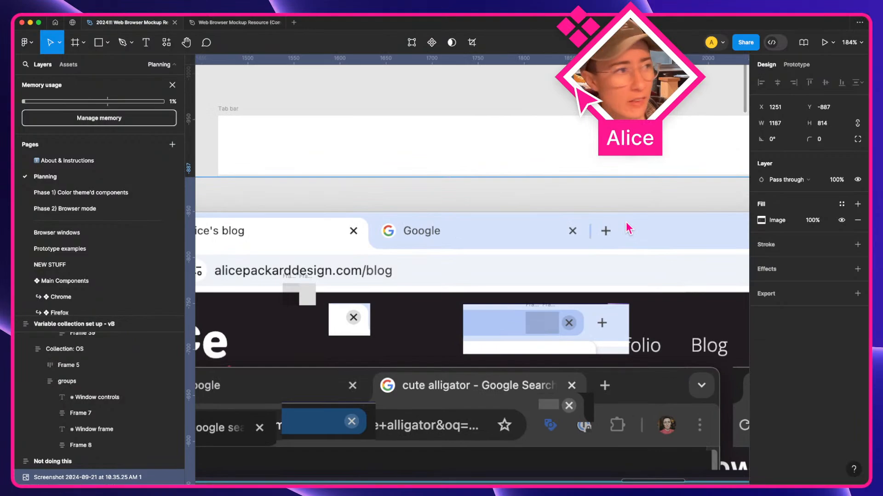
pyautogui.hscroll(-3, 628, 227)
# - Fill the Tab bar frame with the Browser/Chrome/Tab bar bg variable and add auto layout to it
pyautogui.click(322, 110)
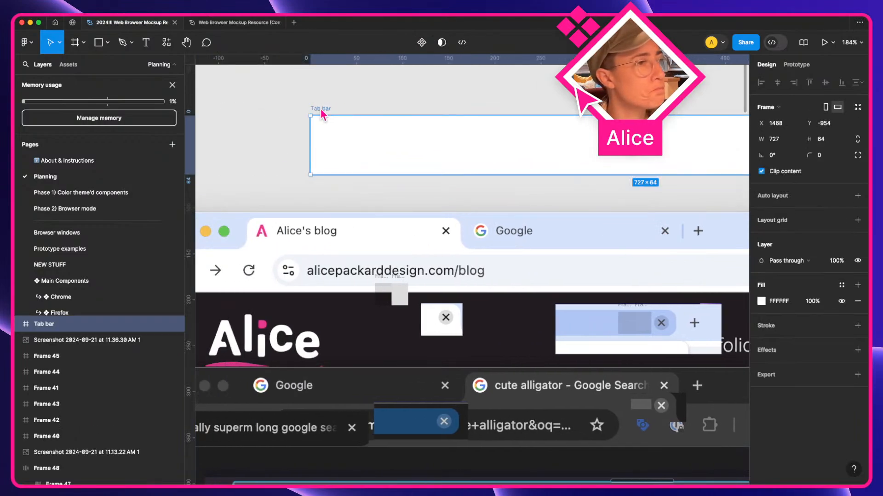
pyautogui.hscroll(-3, 367, 236)
pyautogui.hscroll(5, 601, 257)
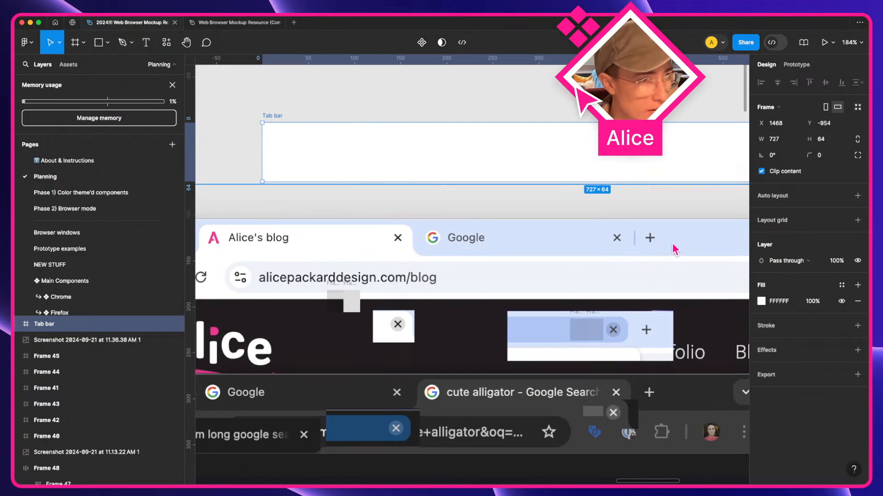
pyautogui.click(839, 285)
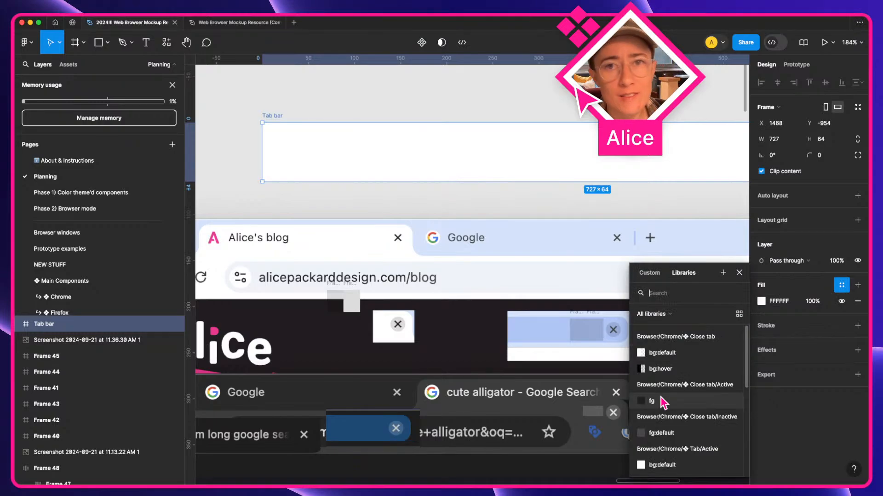
pyautogui.scroll(-3, 679, 396)
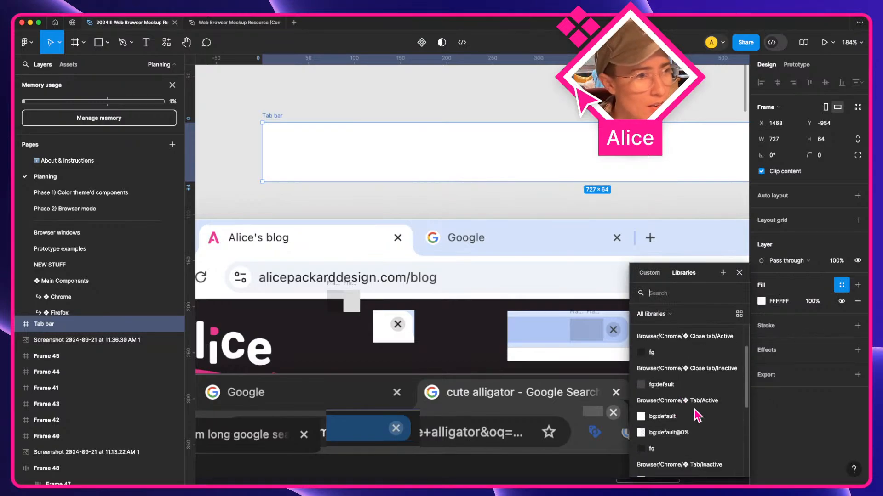
pyautogui.scroll(1, 682, 406)
pyautogui.scroll(-1, 690, 398)
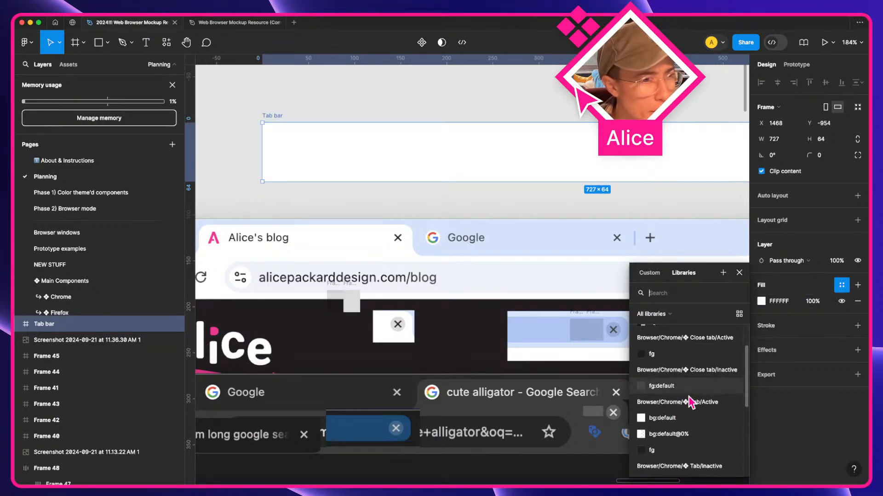
pyautogui.scroll(-2, 690, 400)
pyautogui.click(739, 314)
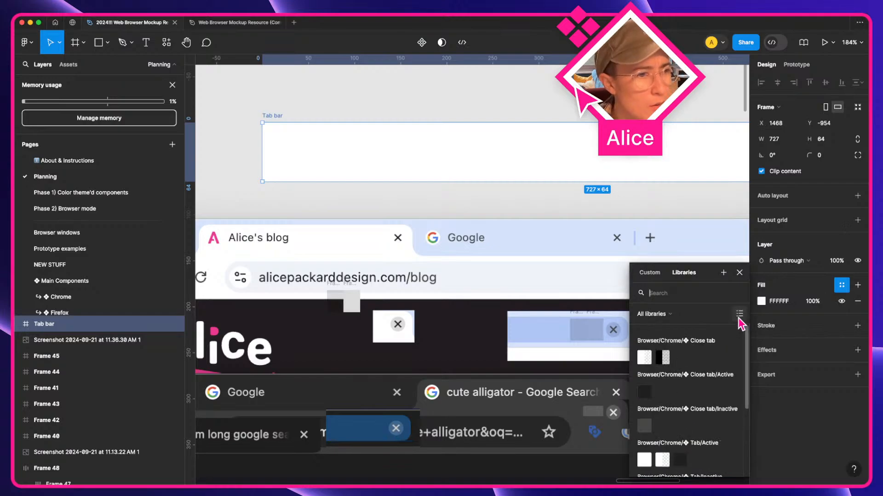
pyautogui.scroll(-1, 726, 399)
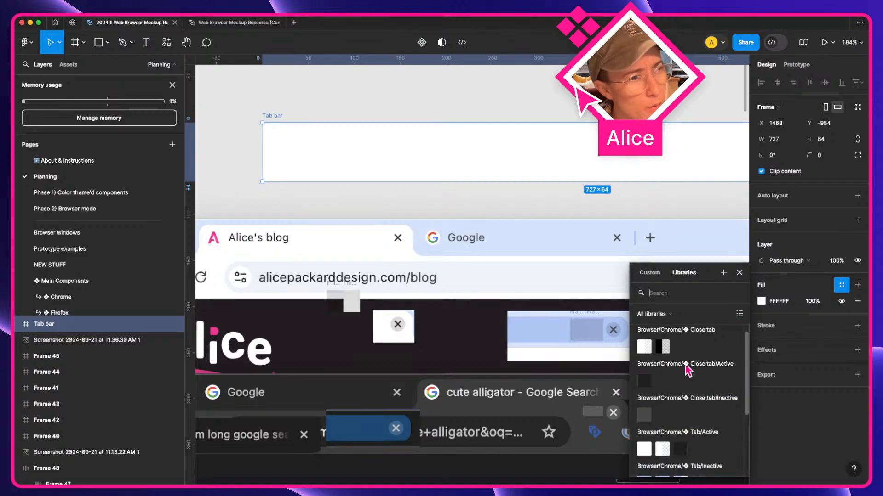
pyautogui.scroll(-3, 689, 382)
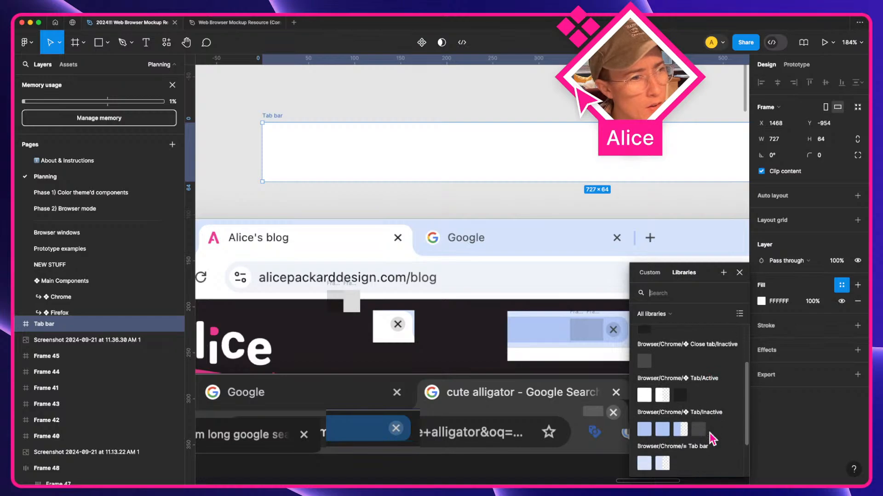
pyautogui.scroll(-1, 703, 441)
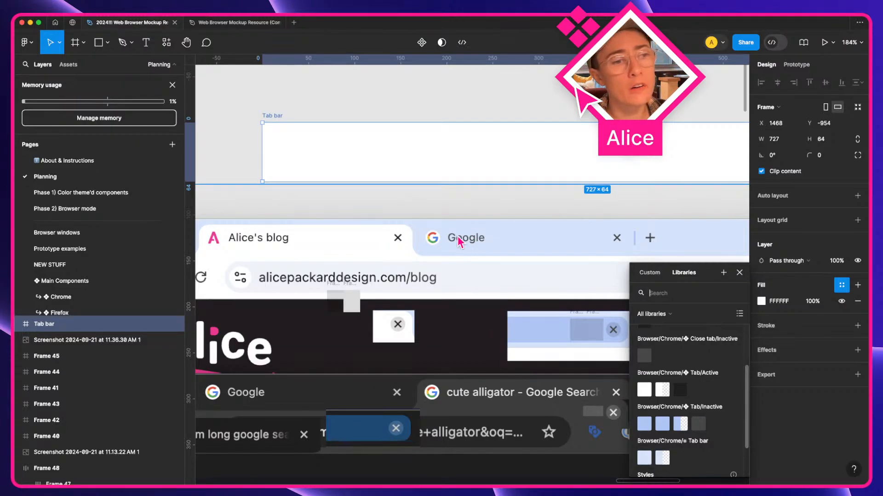
pyautogui.click(645, 459)
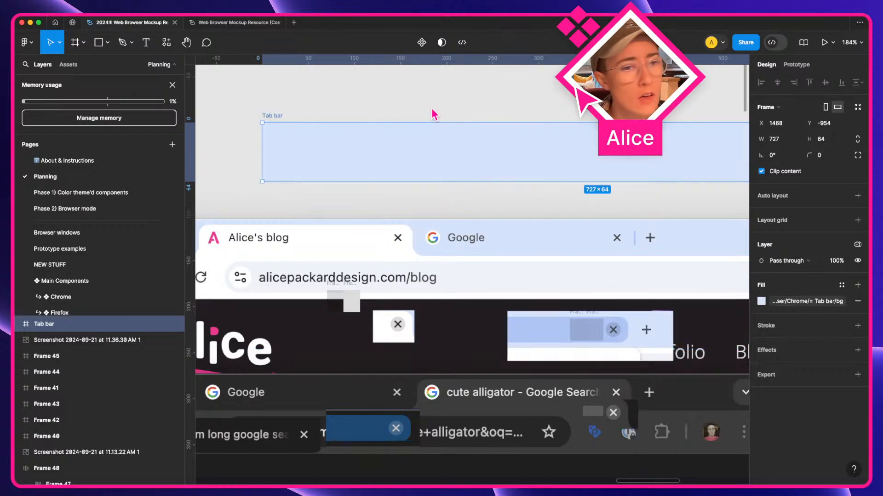
pyautogui.click(796, 196)
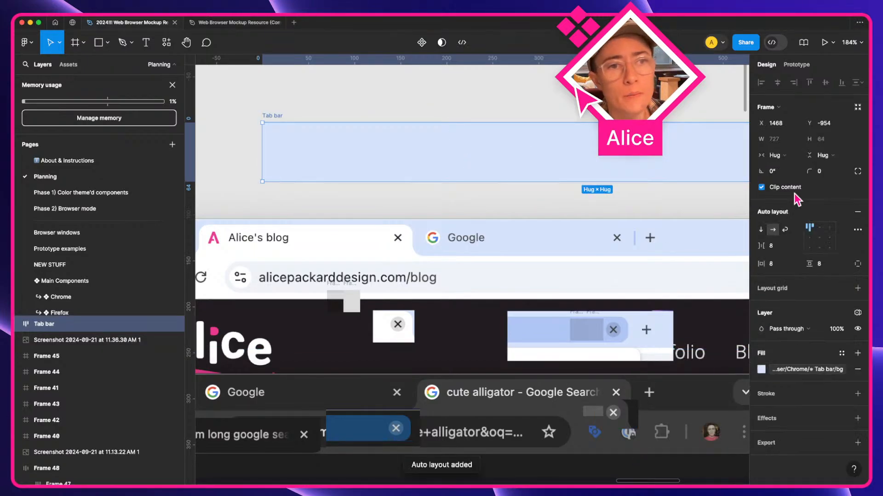
# - Delete the empty Tab bar frame between Frame 48 and the browser screenshots
pyautogui.scroll(-3, 427, 144)
pyautogui.moveTo(429, 149); pyautogui.dragTo(181, 296)
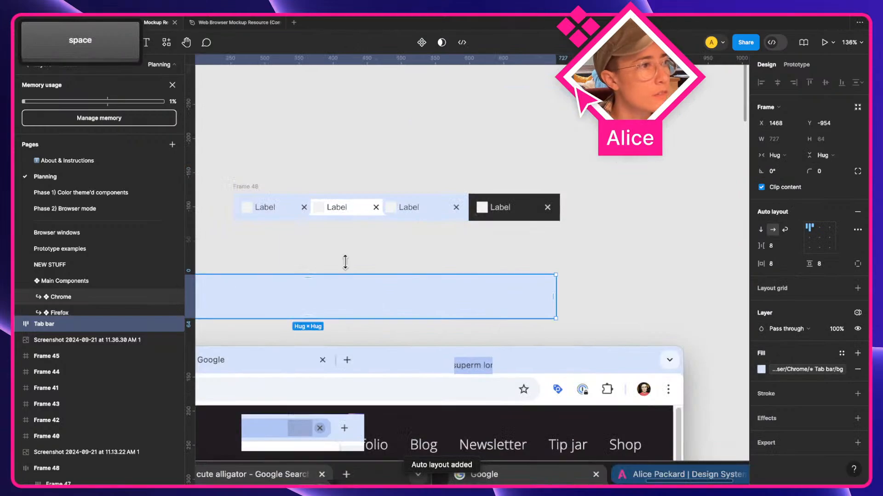
pyautogui.moveTo(367, 268); pyautogui.dragTo(542, 249)
pyautogui.press('Delete')
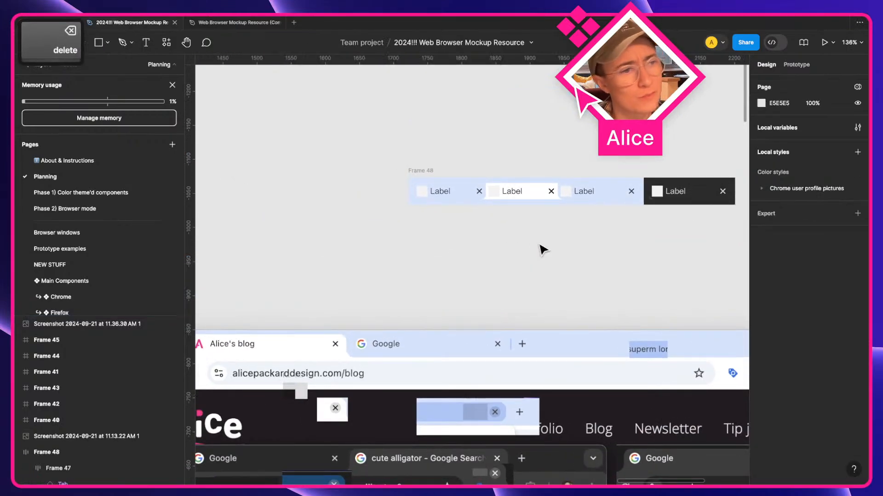
# - Duplicate the light three-tab Frame 47 out of Frame 48 to just below it and rename the copy as "Tab bar"
pyautogui.click(477, 192)
pyautogui.moveTo(468, 192); pyautogui.dragTo(449, 250)
pyautogui.press('super+r')
pyautogui.write('Ta')
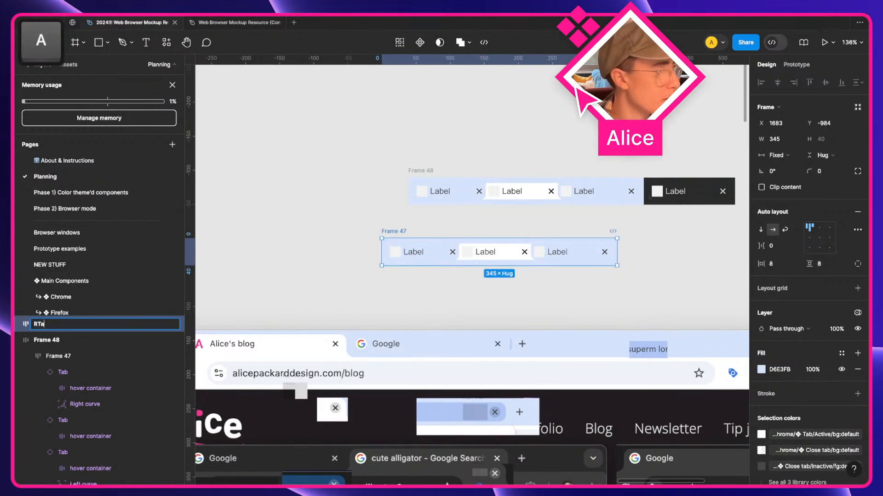
pyautogui.write('b bar')
pyautogui.press('Return')
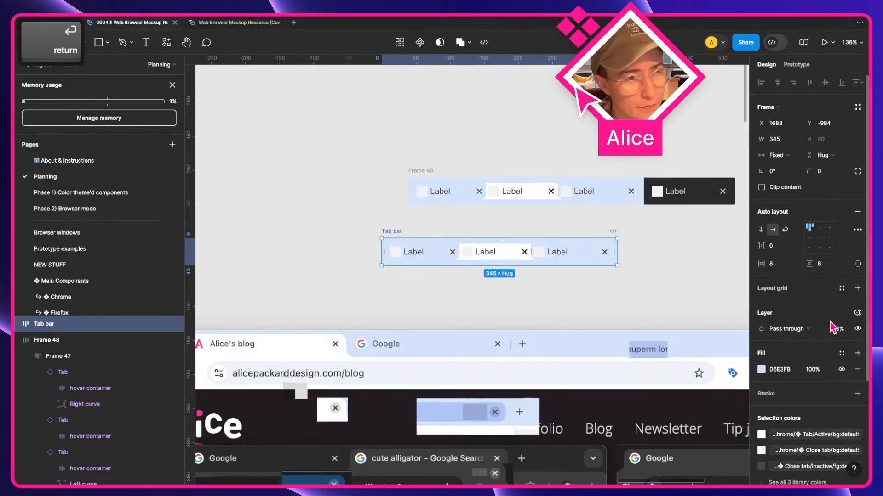
# - Apply the Browser/Chrome/Tab bar bg variable as the fill of the new three-tab Tab bar frame
pyautogui.click(841, 353)
pyautogui.scroll(-2, 733, 394)
pyautogui.scroll(-1, 733, 394)
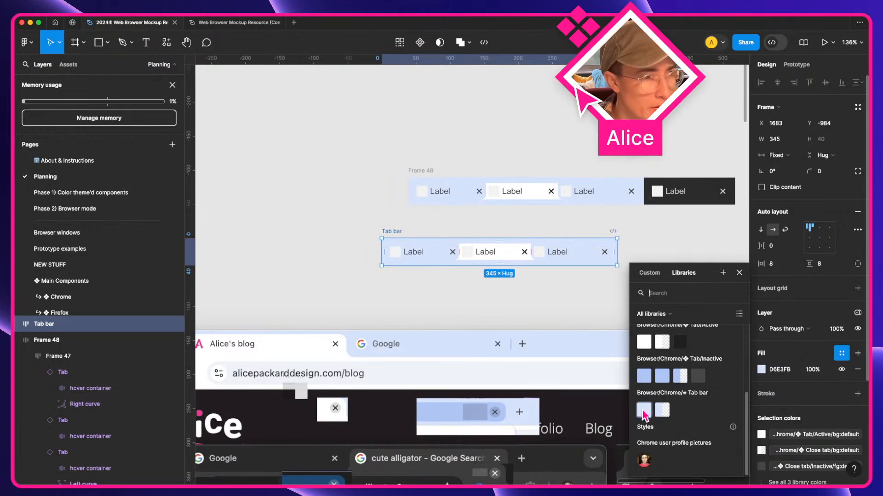
pyautogui.click(644, 413)
# - Review the light and dark values of the Chrome Tab bar variables in the Color themes collection
pyautogui.hscroll(-5, 335, 331)
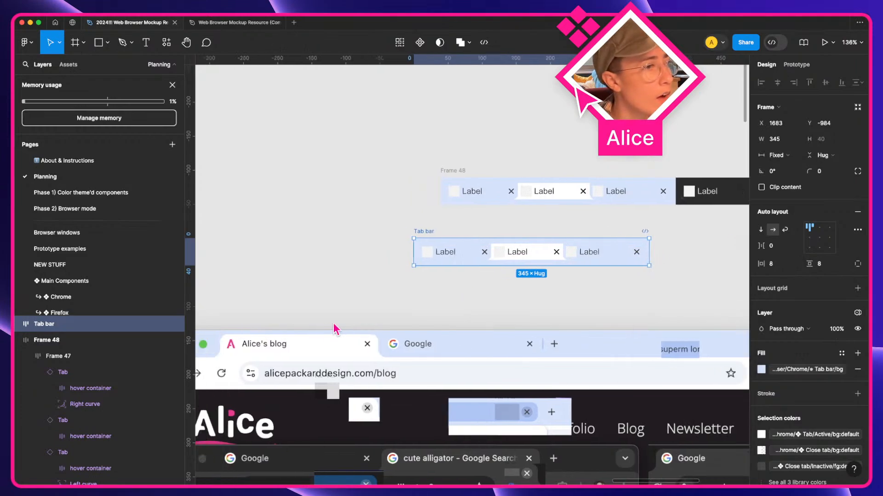
pyautogui.scroll(2, 336, 322)
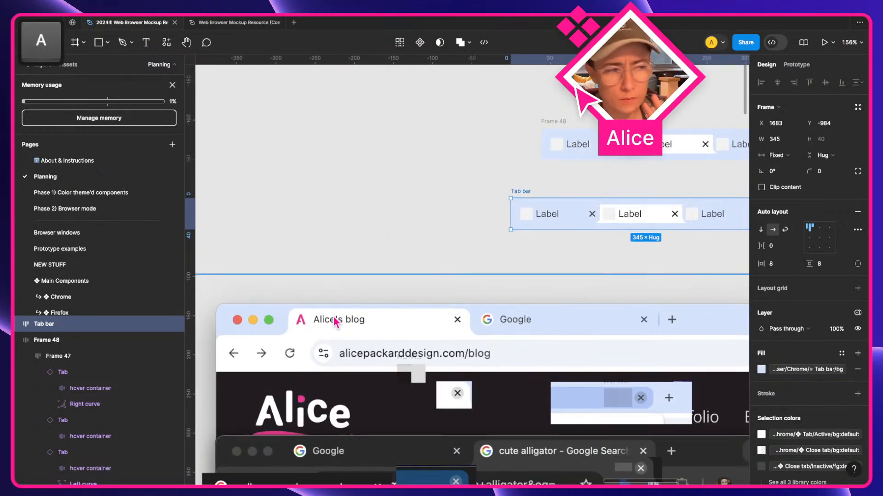
pyautogui.hscroll(6, 435, 291)
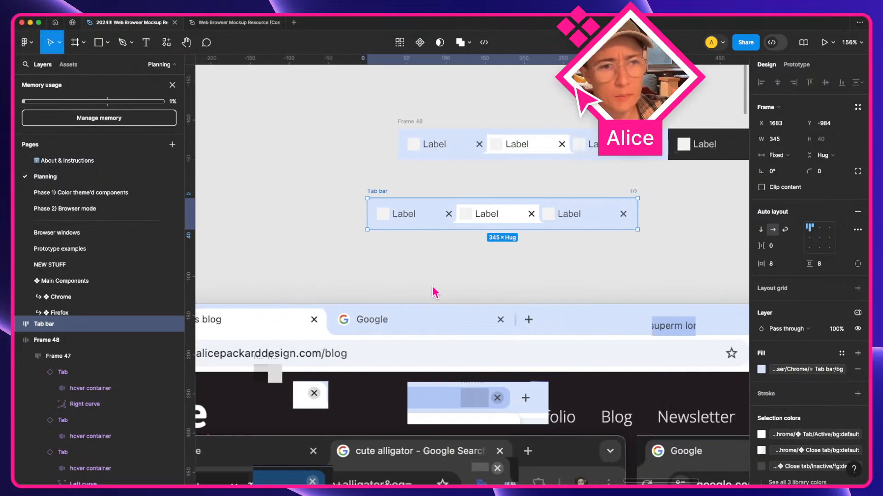
pyautogui.click(348, 224)
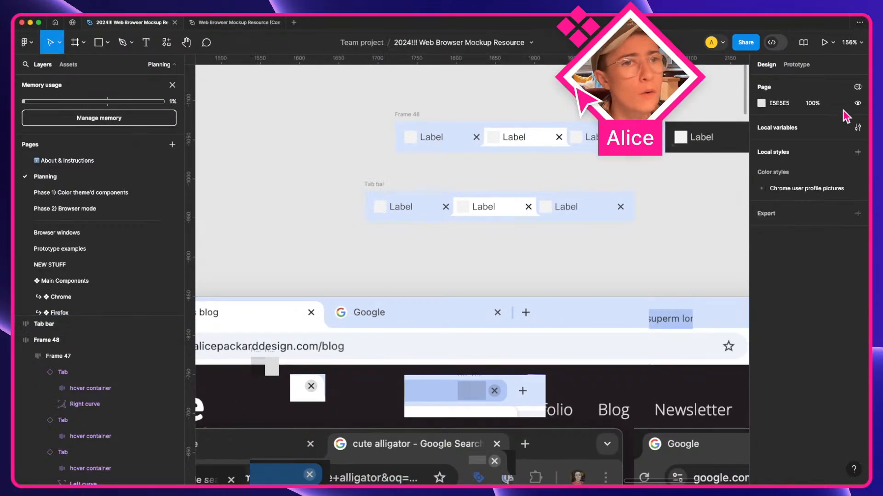
pyautogui.click(857, 127)
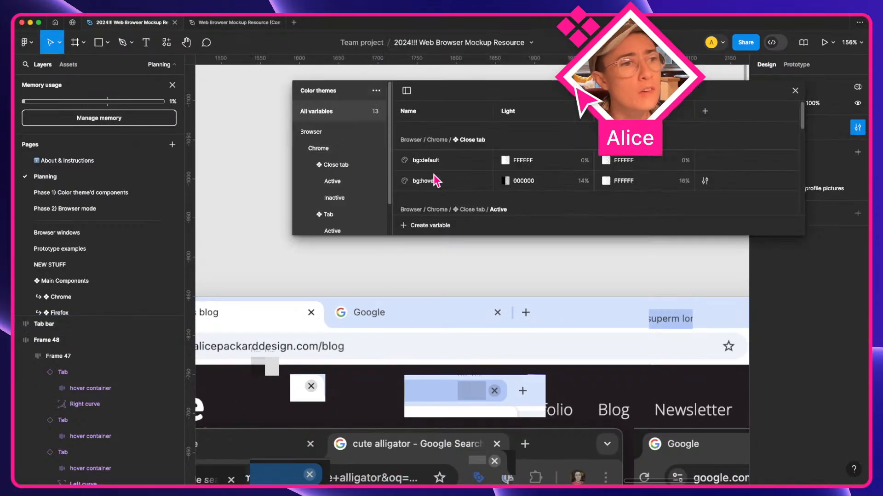
pyautogui.scroll(-2, 335, 232)
pyautogui.click(335, 228)
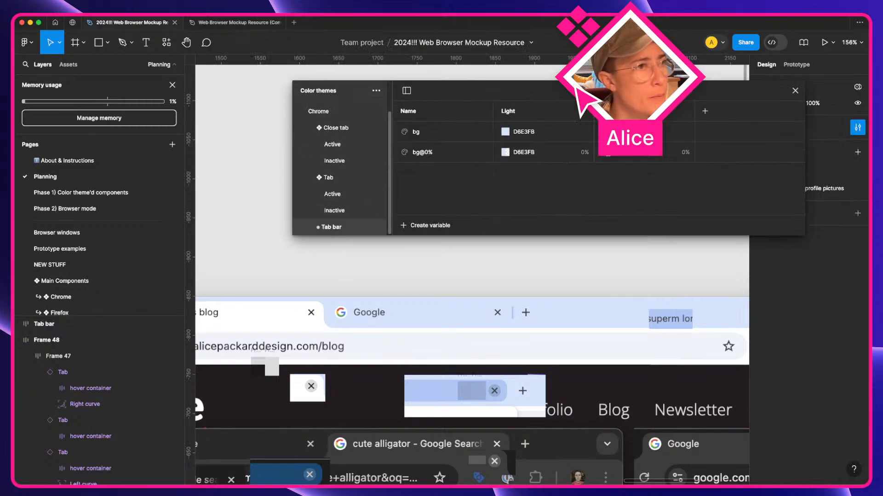
pyautogui.moveTo(623, 94); pyautogui.dragTo(525, 264)
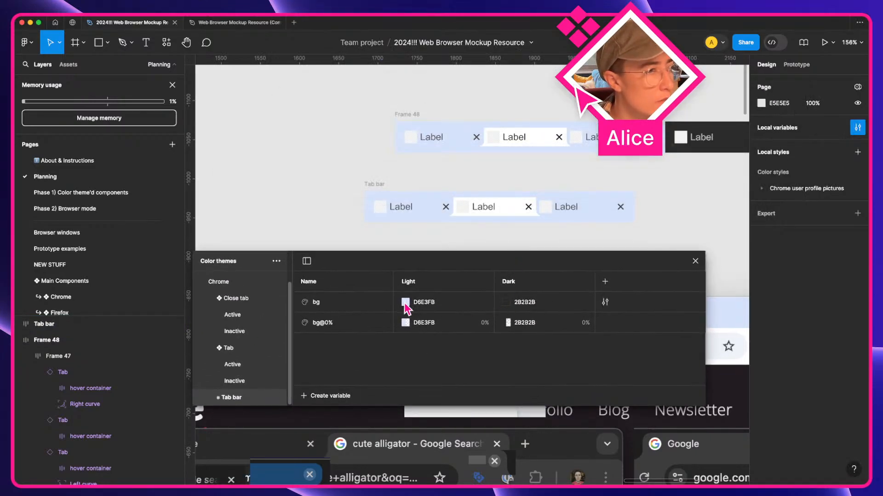
pyautogui.click(695, 261)
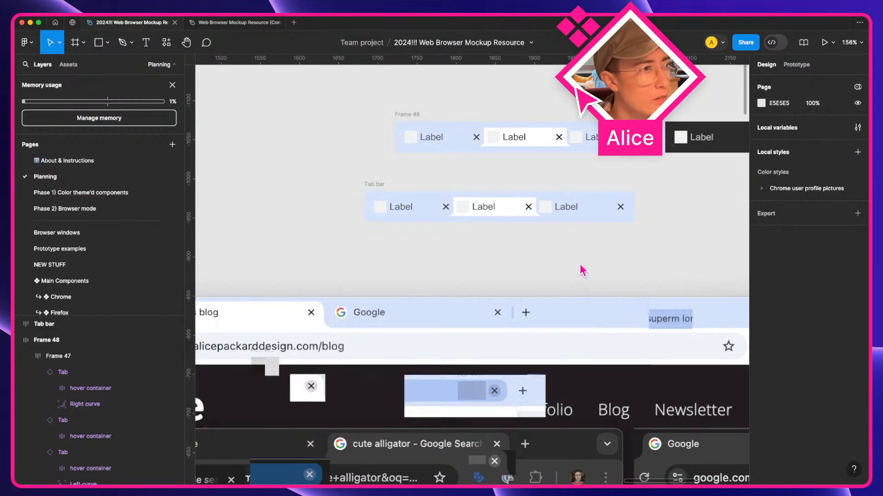
# - Switch the Tab bar frame's Color themes mode to Dark
pyautogui.click(365, 195)
pyautogui.click(856, 313)
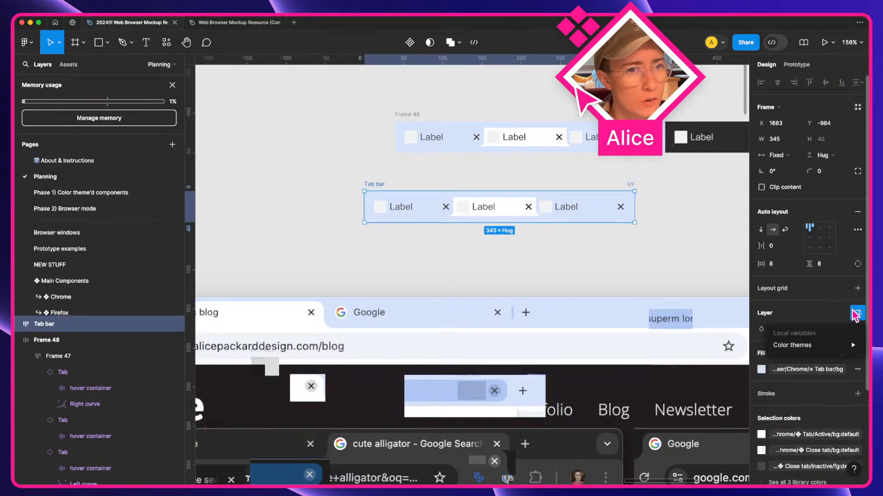
pyautogui.moveTo(804, 345)
pyautogui.click(732, 380)
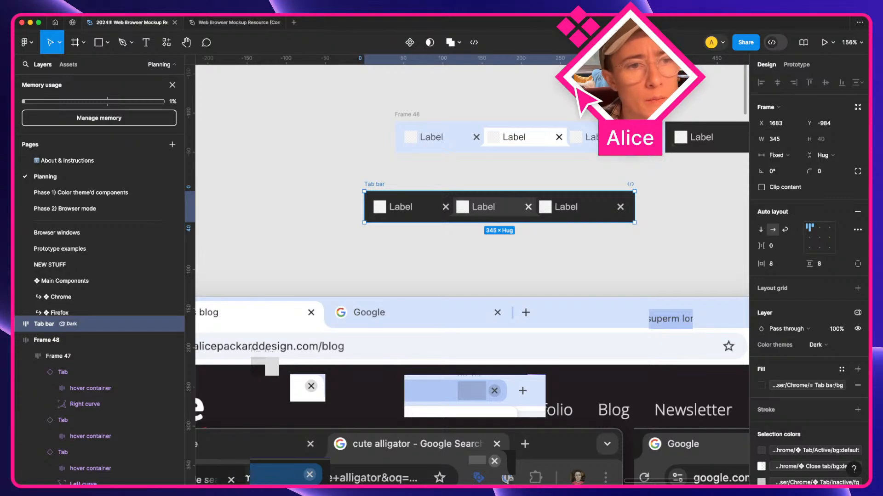
pyautogui.click(613, 255)
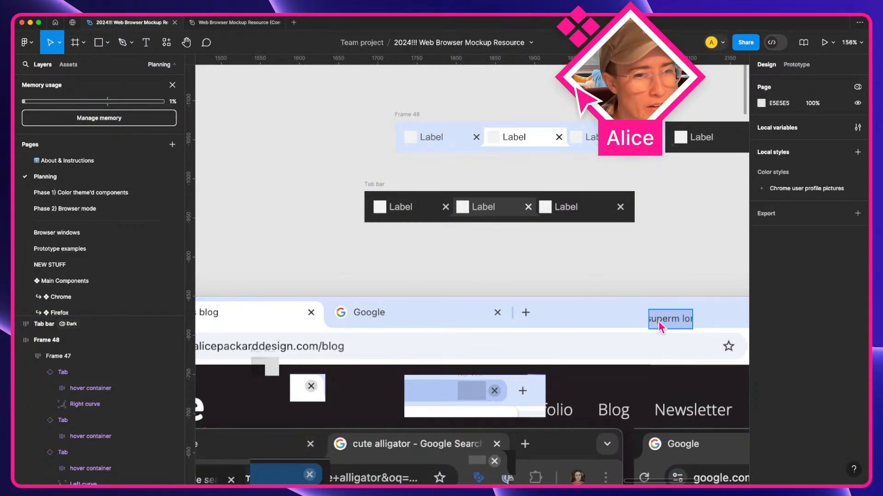
# - Switch to the Web Browser Mockup Resource (Community) file and duplicate the "window controlls - padding" component beside the original in Chrome Components
pyautogui.click(381, 192)
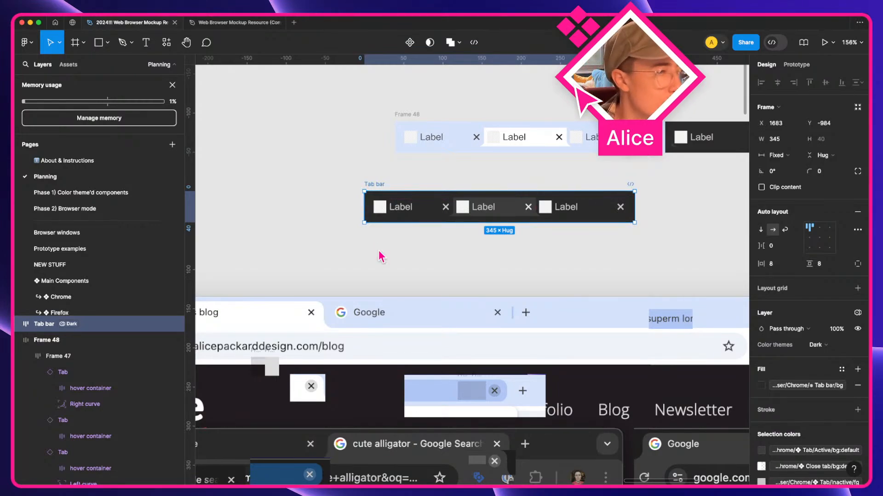
pyautogui.hscroll(-5, 325, 198)
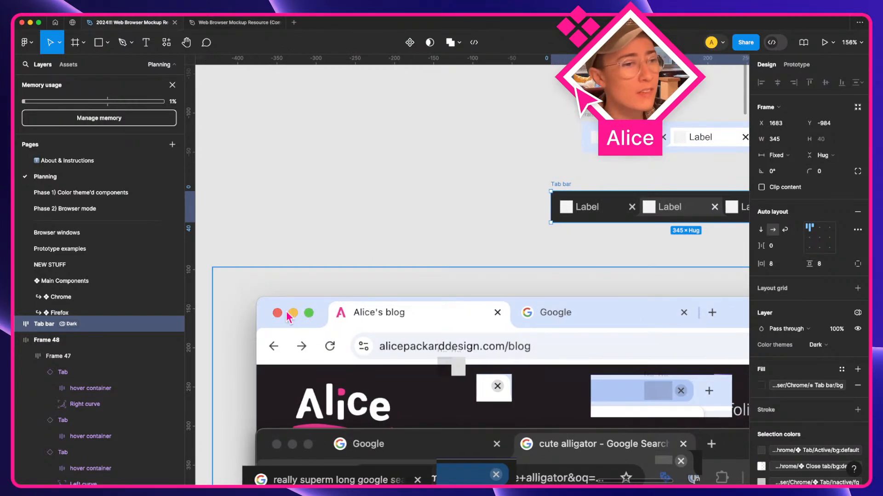
pyautogui.hscroll(3, 363, 302)
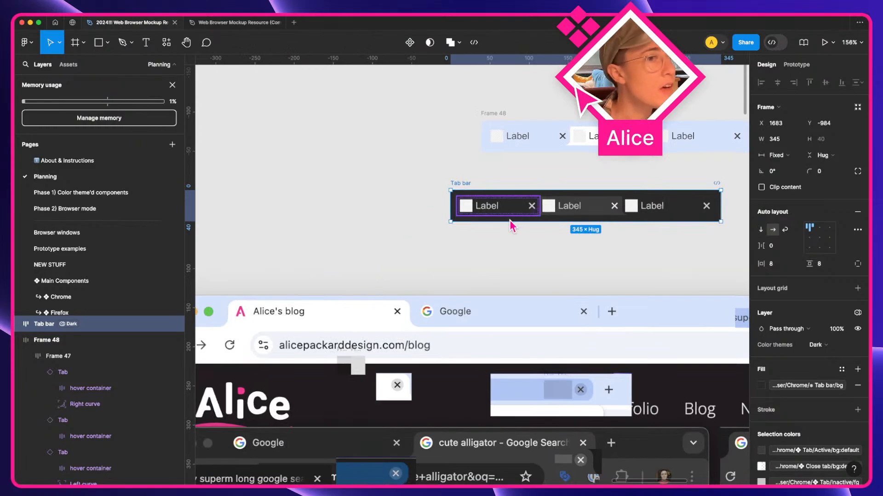
pyautogui.click(240, 19)
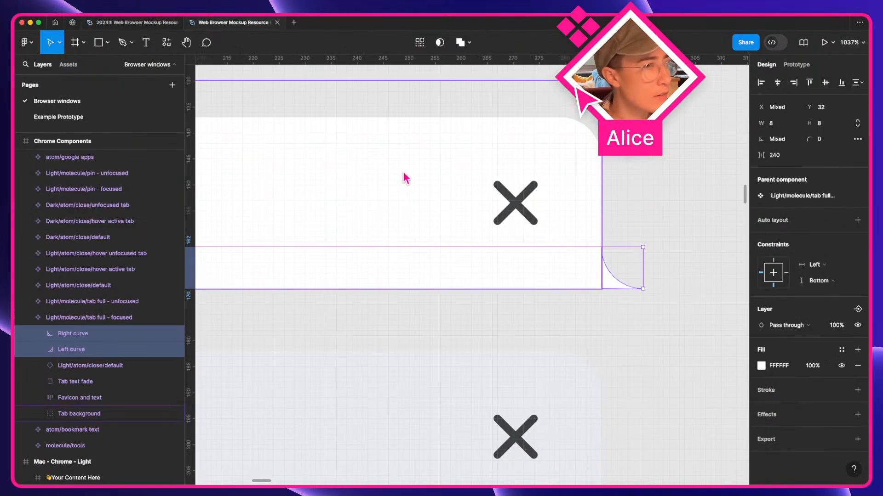
pyautogui.scroll(-6, 403, 172)
pyautogui.press('a')
pyautogui.scroll(6, 360, 157)
pyautogui.press('space')
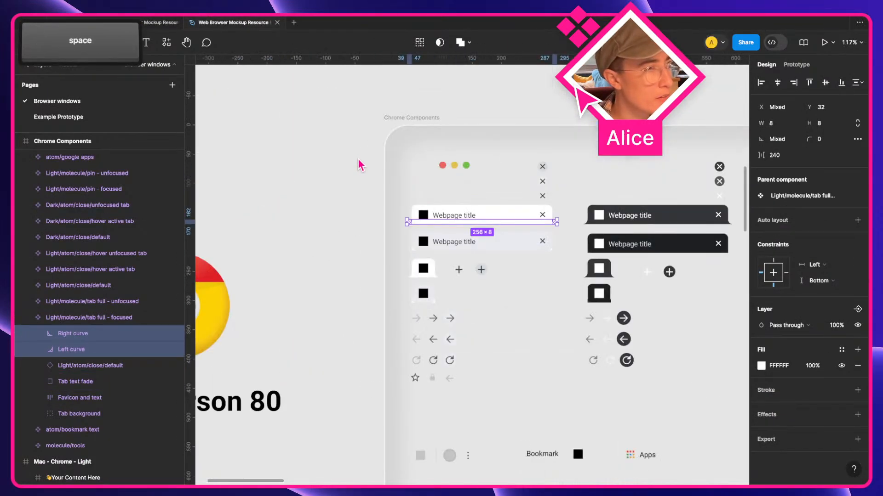
pyautogui.moveTo(360, 158); pyautogui.dragTo(331, 163)
pyautogui.click(444, 175)
pyautogui.press('alt')
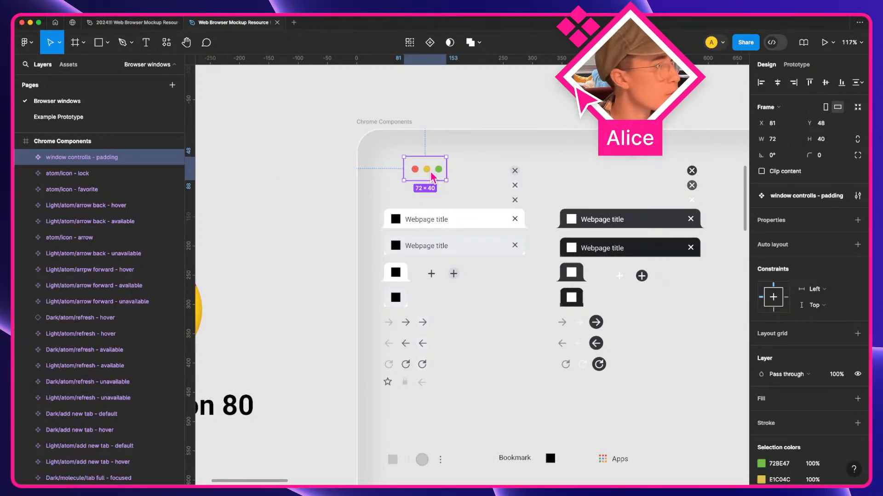
pyautogui.press('alt')
pyautogui.moveTo(432, 177); pyautogui.dragTo(486, 170)
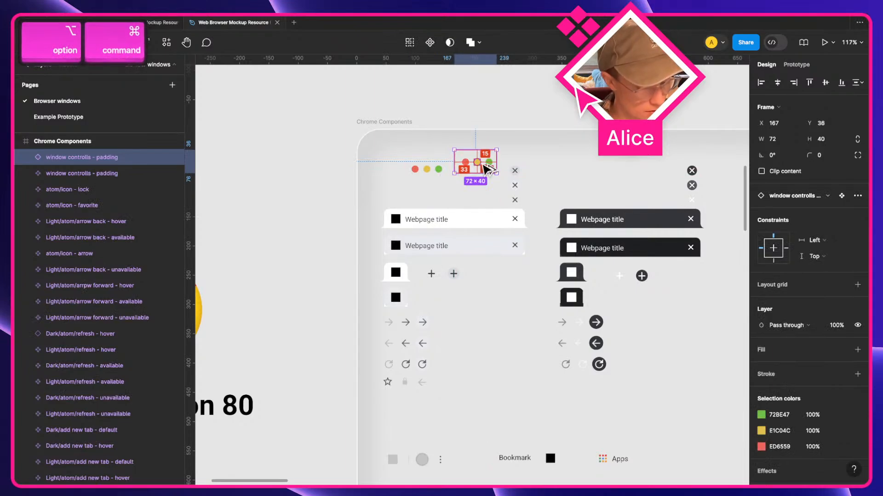
# - Detach the copied "window controlls - padding" instance and its nested "window controls" instance from their components
pyautogui.press('alt+super+b')
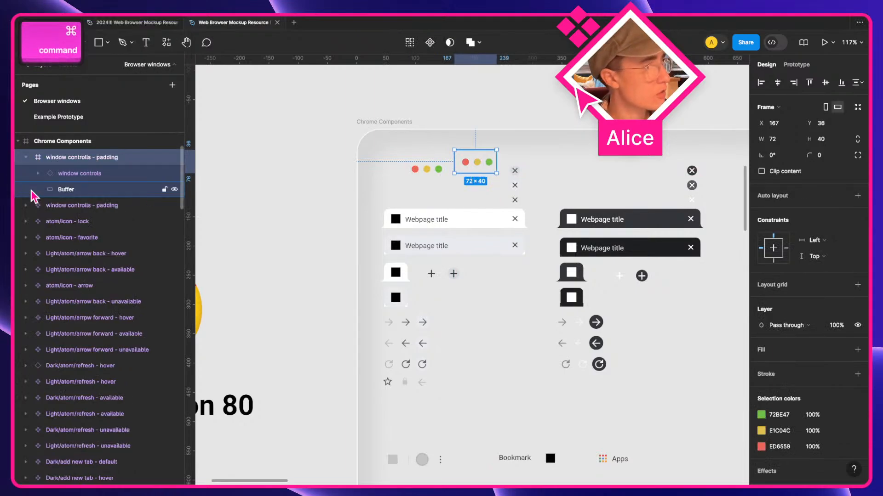
pyautogui.click(67, 174)
pyautogui.scroll(3, 473, 145)
pyautogui.press('a')
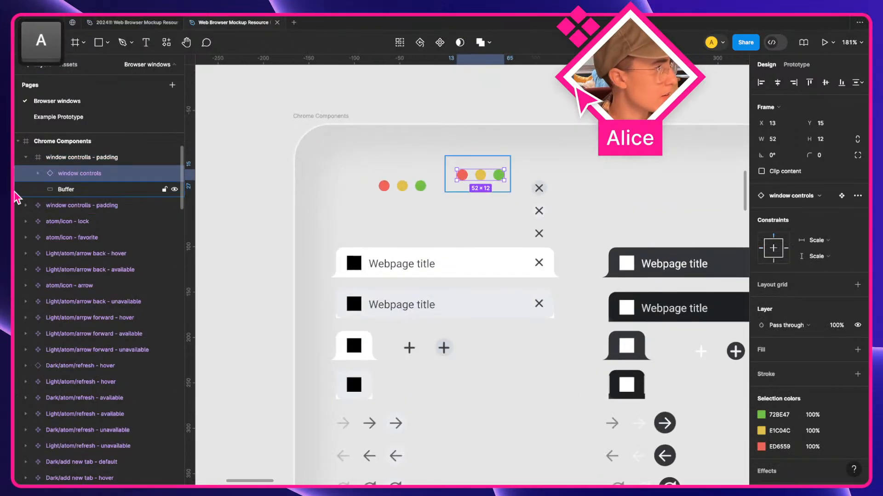
pyautogui.click(38, 174)
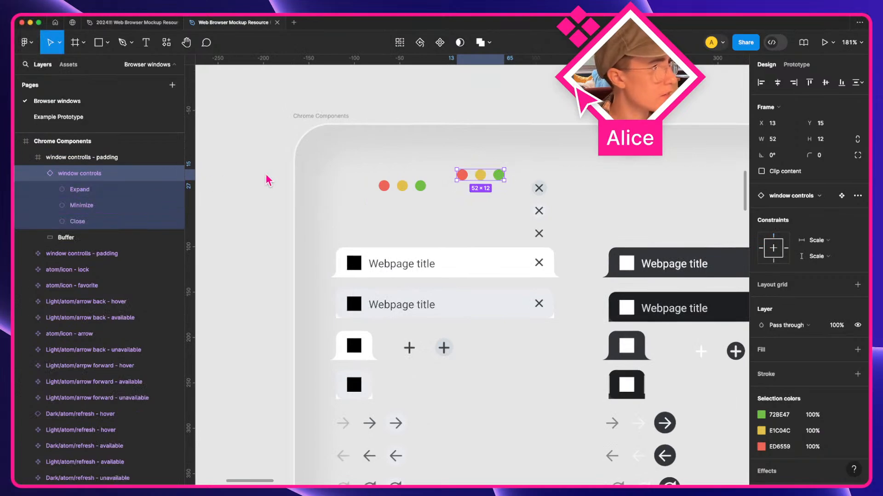
pyautogui.press('alt+super+b')
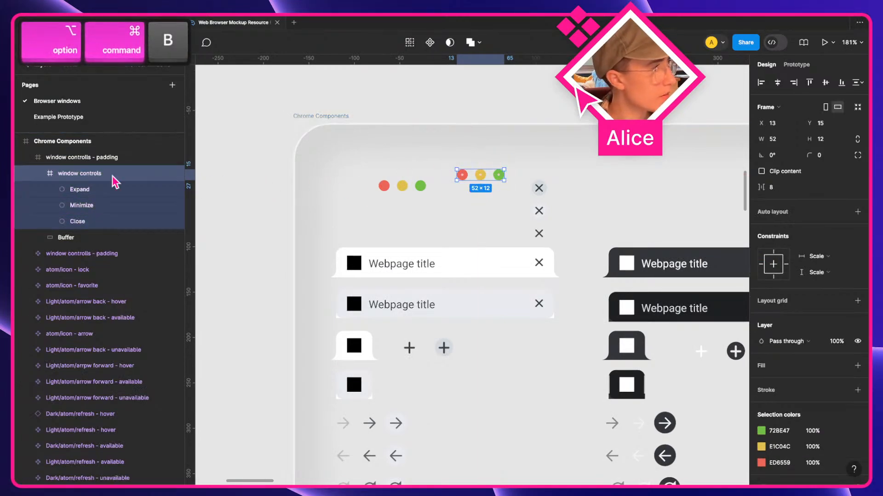
# - Cut the detached "window controlls - padding" frame and paste it into the 2024 mockup file as the first item of the dark Tab bar
pyautogui.click(87, 160)
pyautogui.press('super+c')
pyautogui.press('super+x')
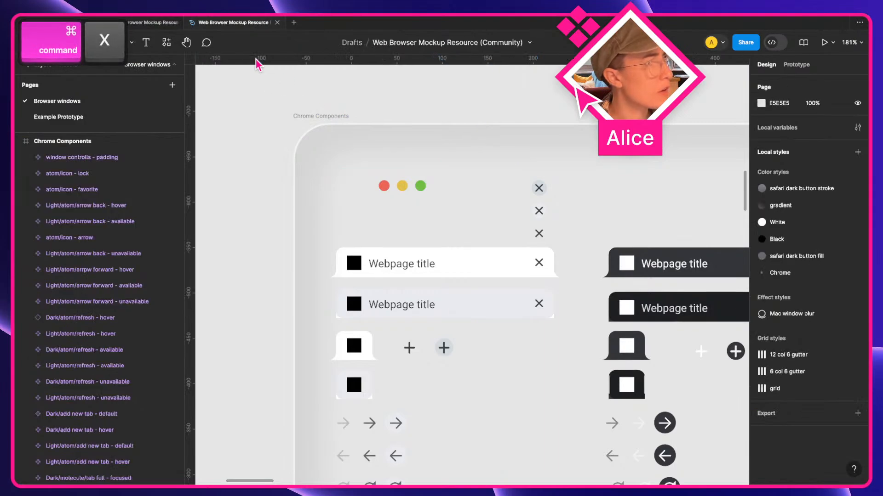
pyautogui.click(161, 23)
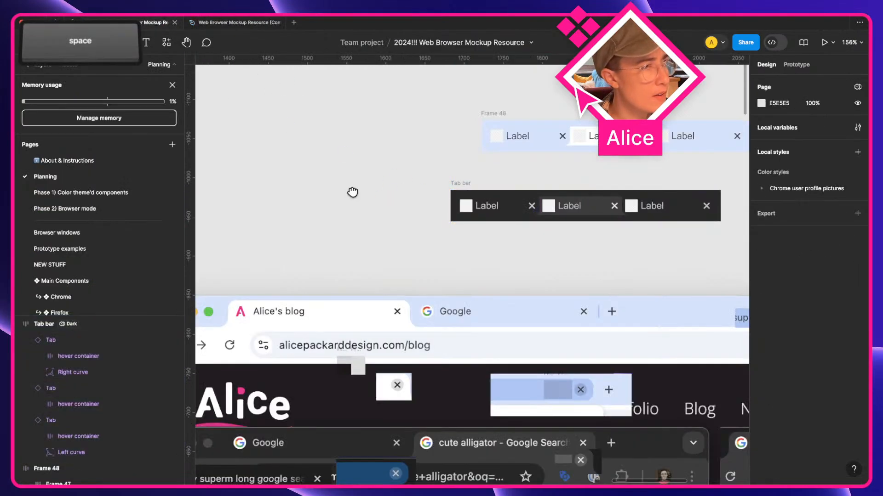
pyautogui.press('super+v')
pyautogui.moveTo(476, 247); pyautogui.dragTo(538, 232)
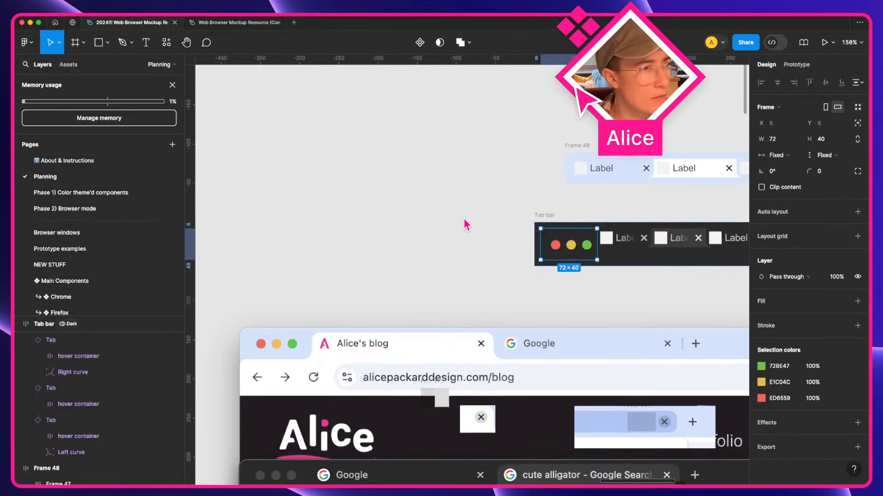
# - Compare the Tab bar's layout around the window controls and tabs with the browser screenshots and a resized live Chrome window
pyautogui.click(404, 240)
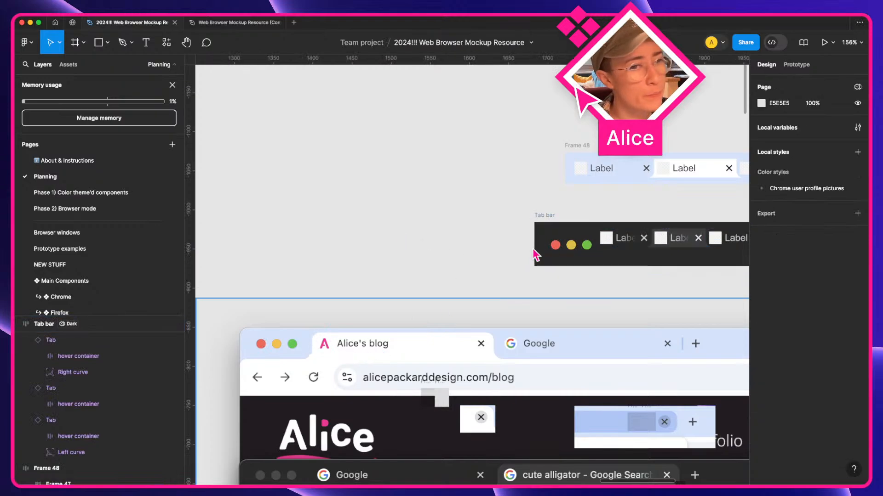
pyautogui.click(616, 256)
pyautogui.moveTo(616, 255); pyautogui.dragTo(359, 212)
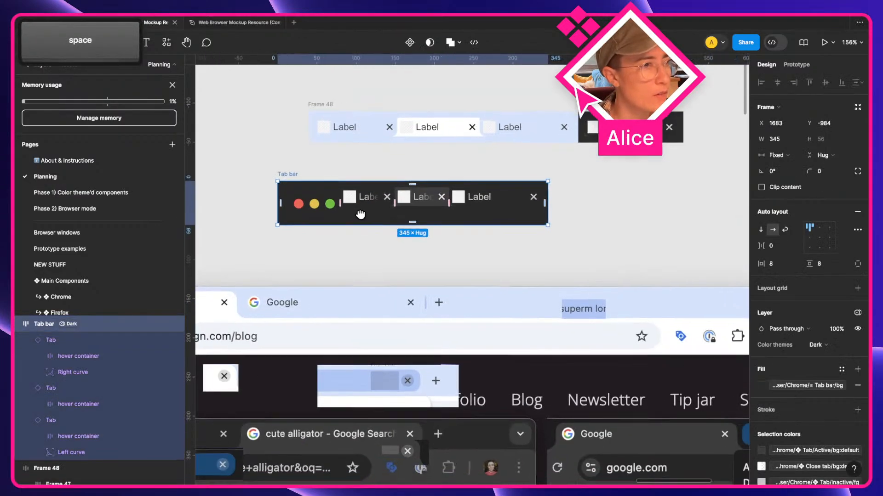
pyautogui.hscroll(-10, 615, 247)
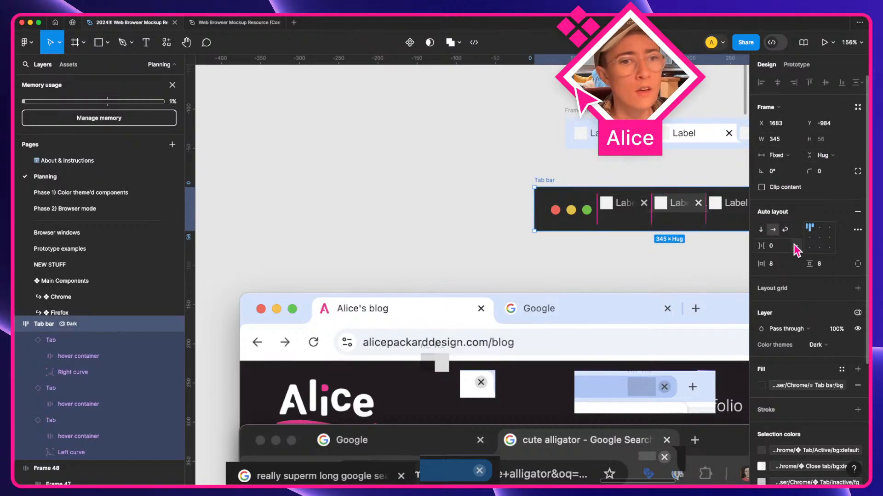
pyautogui.hscroll(5, 569, 272)
pyautogui.hscroll(4, 569, 272)
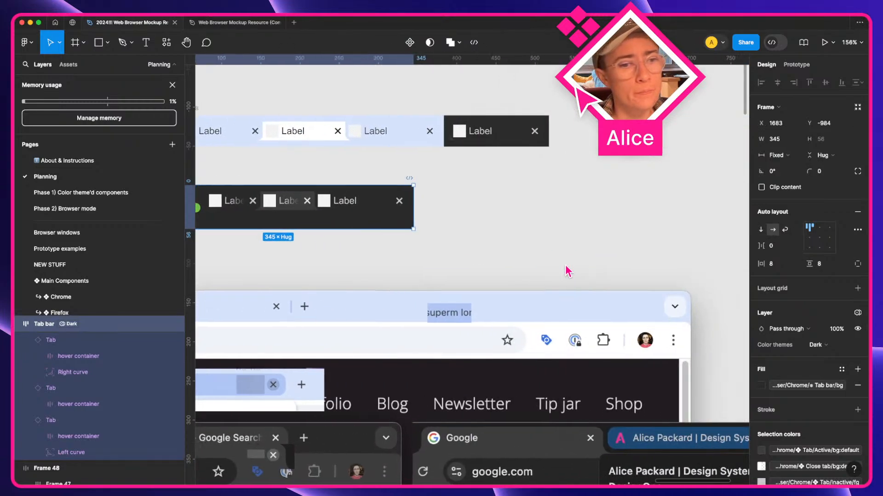
pyautogui.hscroll(-10, 569, 271)
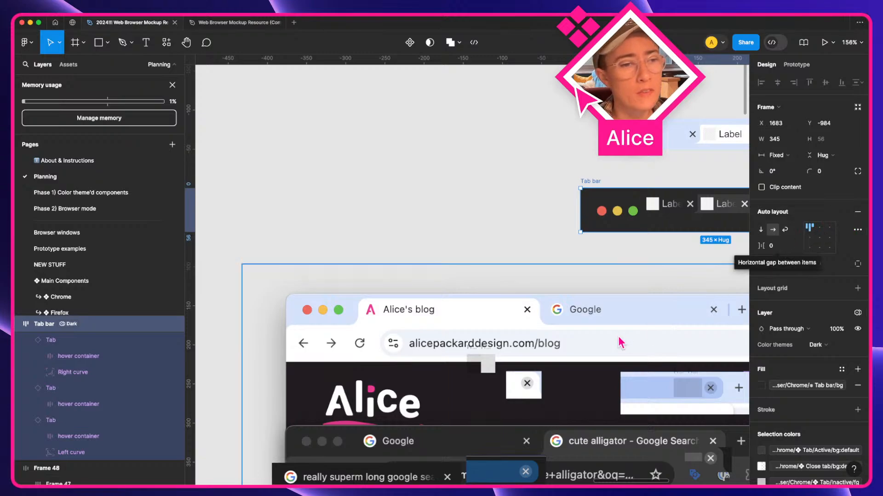
pyautogui.hotkey('ctrl', 'Right')
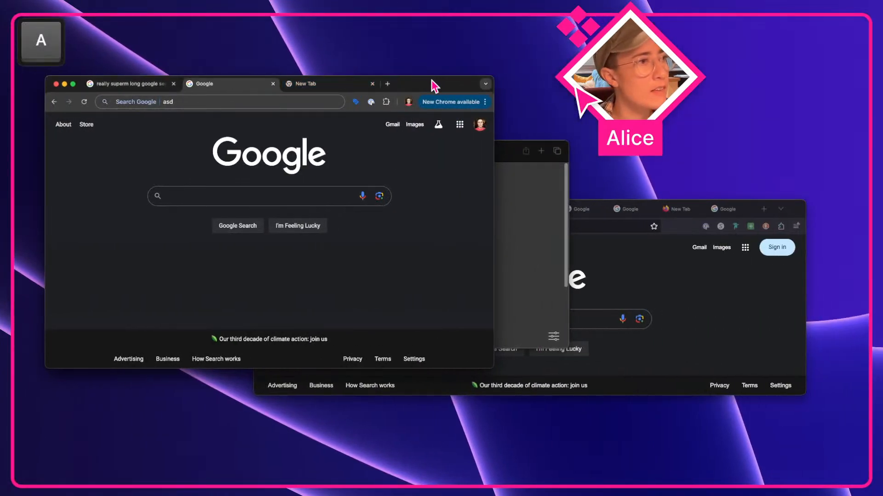
pyautogui.moveTo(496, 369); pyautogui.dragTo(477, 384)
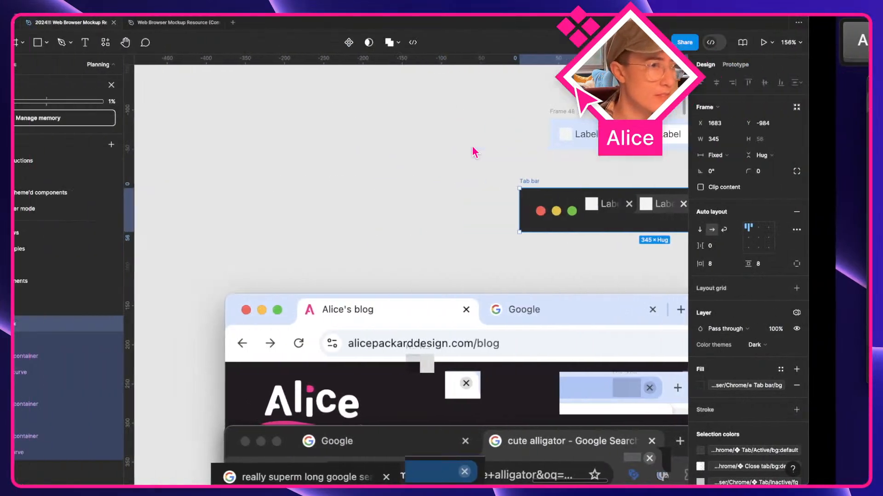
pyautogui.hscroll(1, 456, 254)
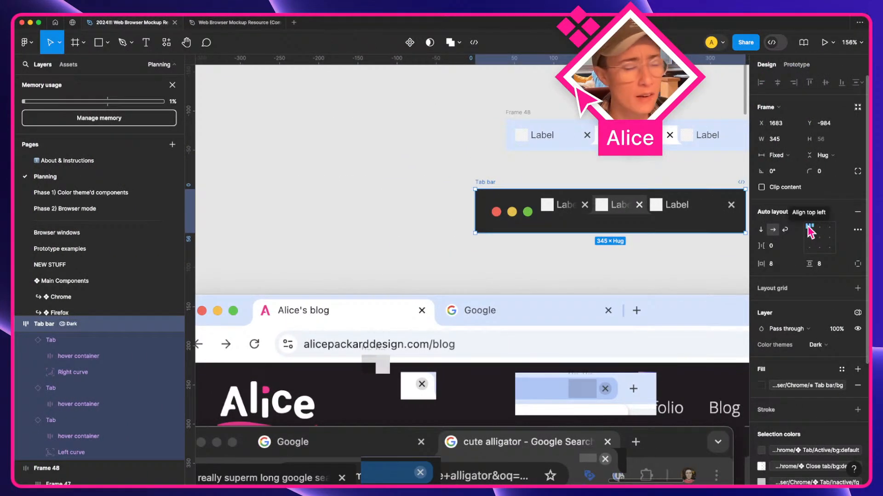
pyautogui.hscroll(4, 667, 248)
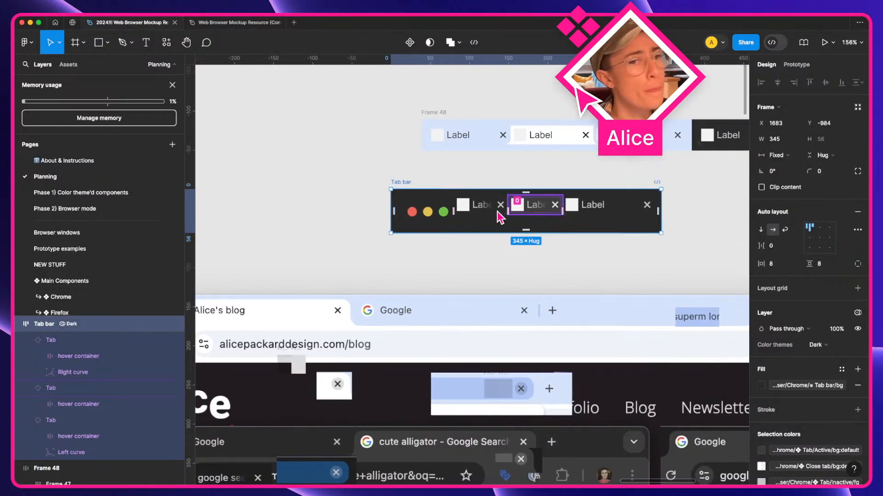
pyautogui.hscroll(-8, 419, 220)
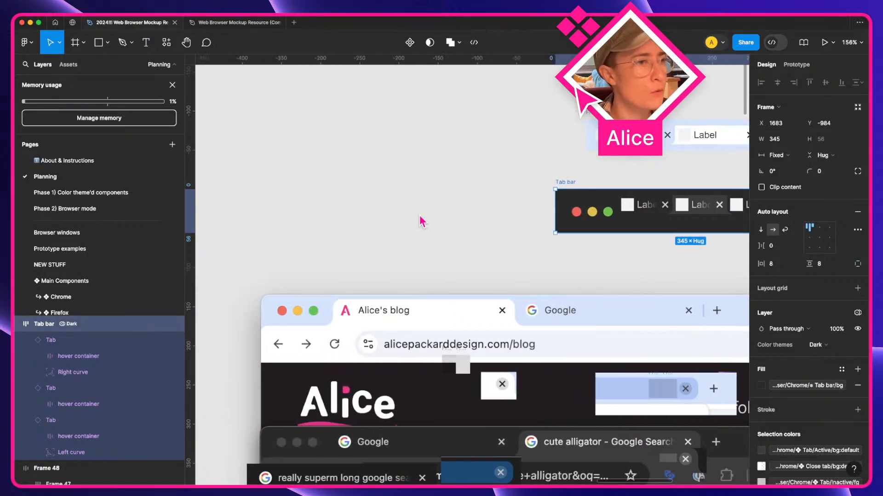
pyautogui.click(590, 226)
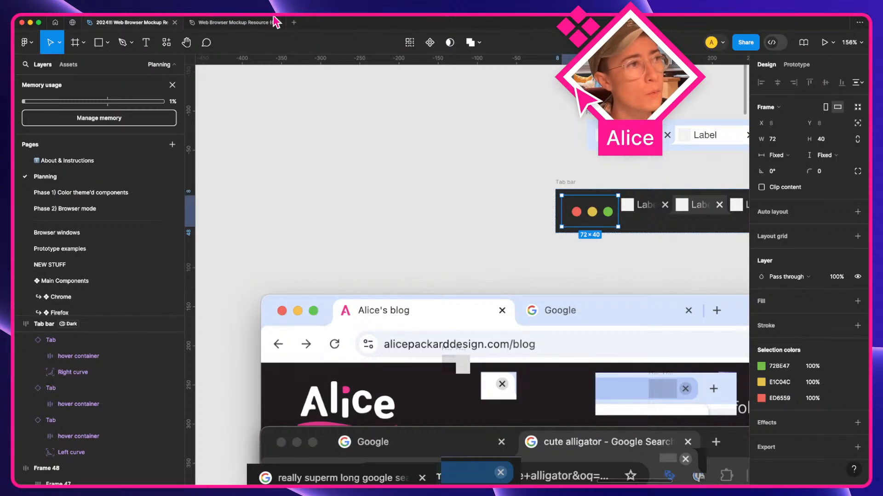
pyautogui.click(237, 22)
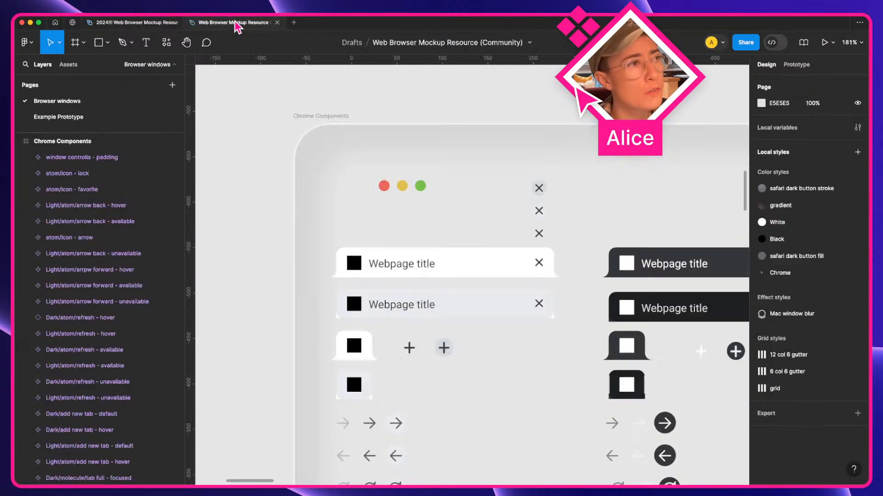
pyautogui.click(141, 23)
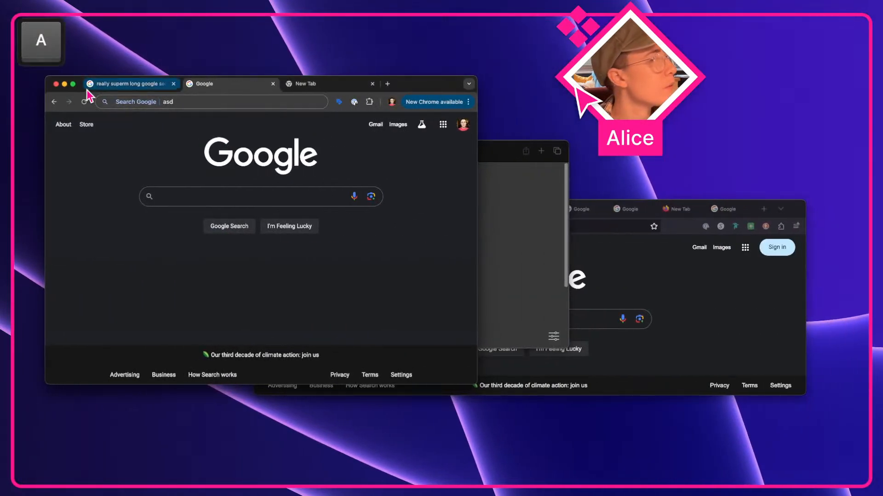
# - Capture the live Chrome window's red, yellow and green controls in their hover state and place the screenshot on the canvas beside the Tab bar
pyautogui.moveTo(72, 84)
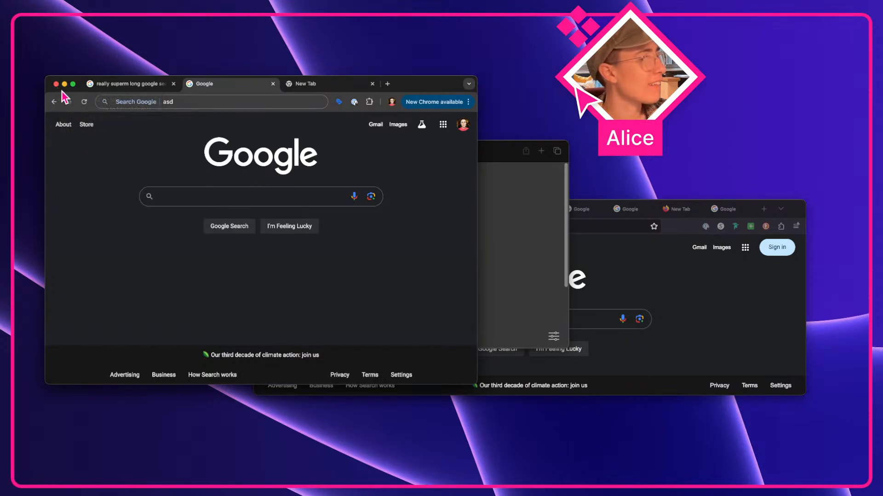
pyautogui.press('shift+super+4')
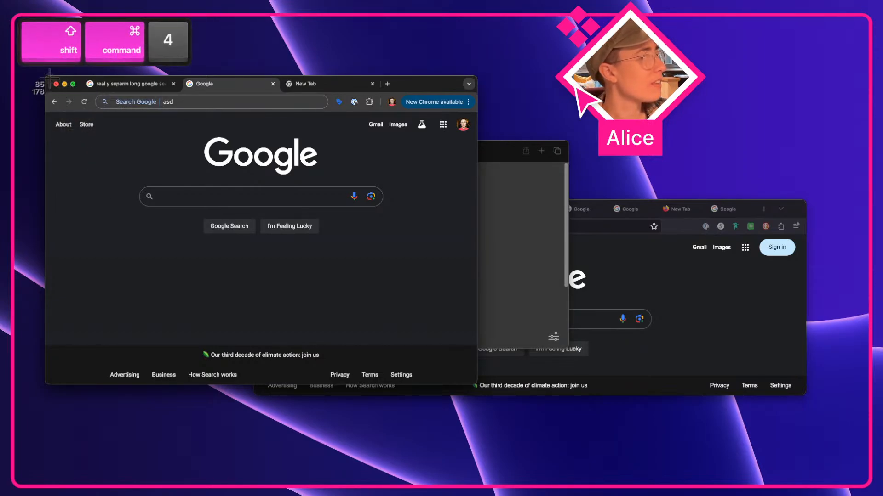
pyautogui.moveTo(48, 78); pyautogui.dragTo(72, 88)
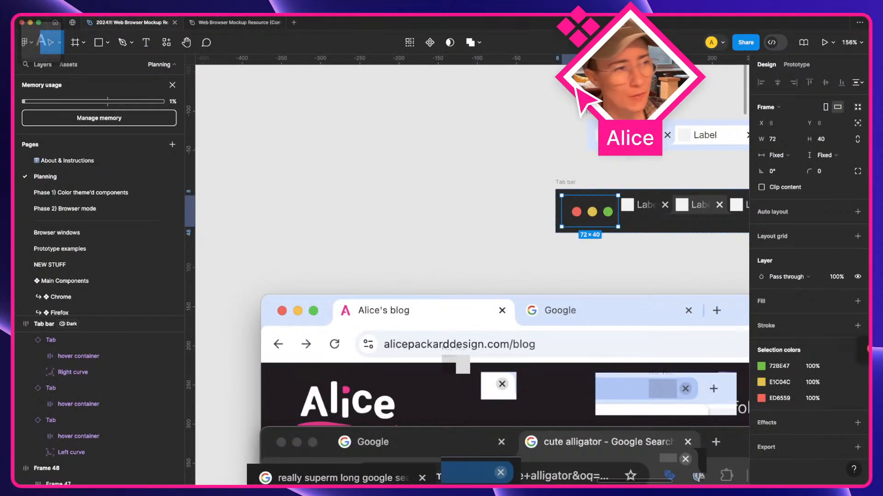
pyautogui.moveTo(864, 351); pyautogui.dragTo(355, 240)
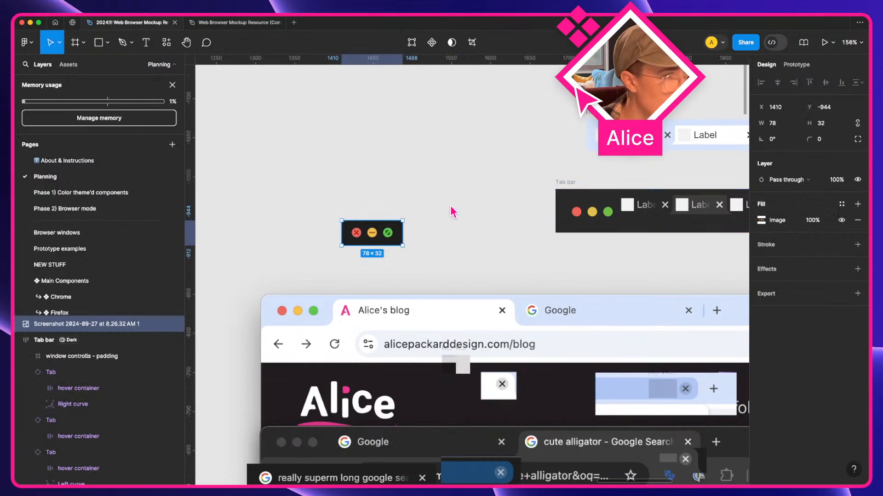
pyautogui.scroll(5, 348, 237)
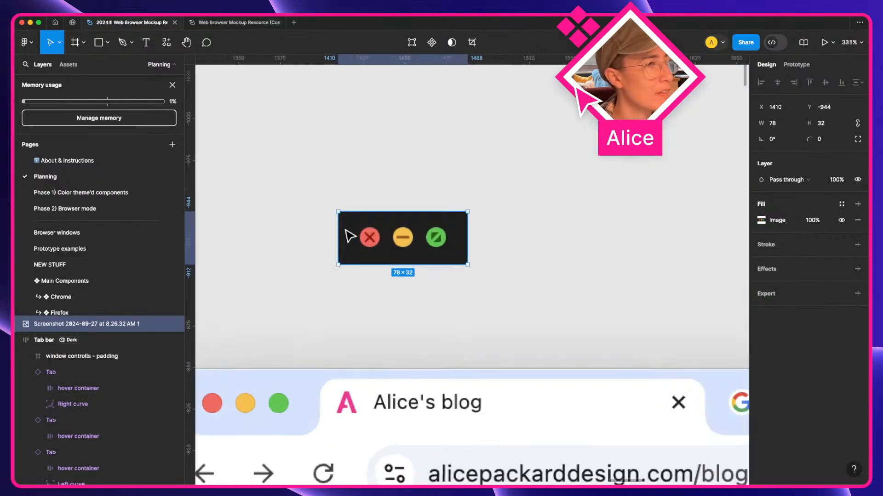
pyautogui.scroll(-3, 486, 243)
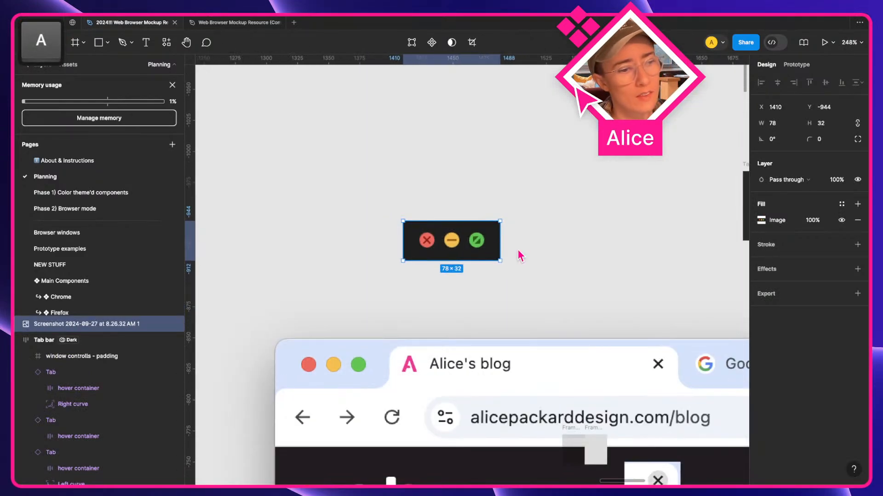
# - Duplicate the Tab bar's "window controls" frame to just above the hover-state screenshot and ungroup it into loose Close, Minimize and Expand circles
pyautogui.scroll(-3, 516, 250)
pyautogui.moveTo(562, 238); pyautogui.dragTo(506, 243)
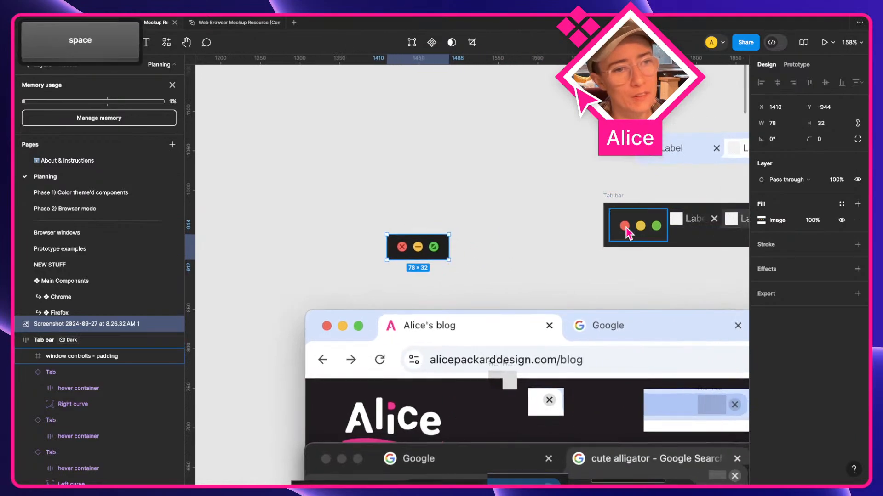
pyautogui.doubleClick(628, 229)
pyautogui.moveTo(642, 232); pyautogui.dragTo(399, 202)
pyautogui.press('shift+super+g')
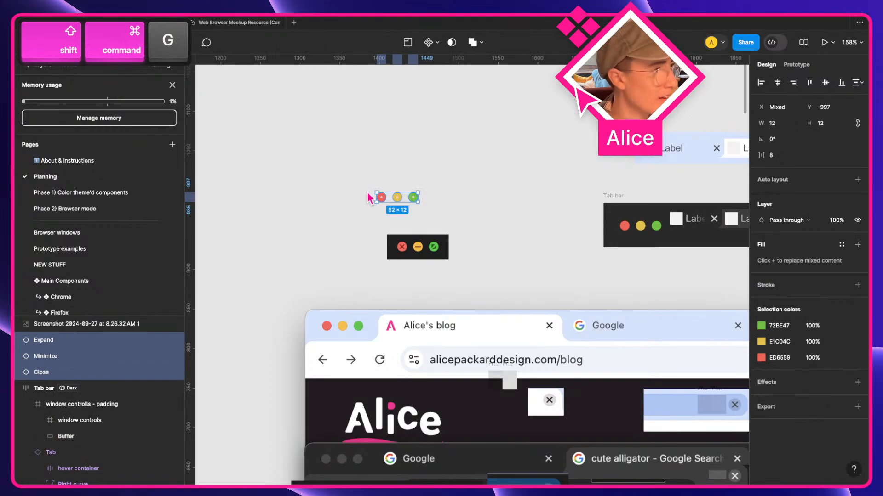
# - Draw a 12 × 12 frame just left of the loose red Close circle
pyautogui.click(373, 198)
pyautogui.click(380, 199)
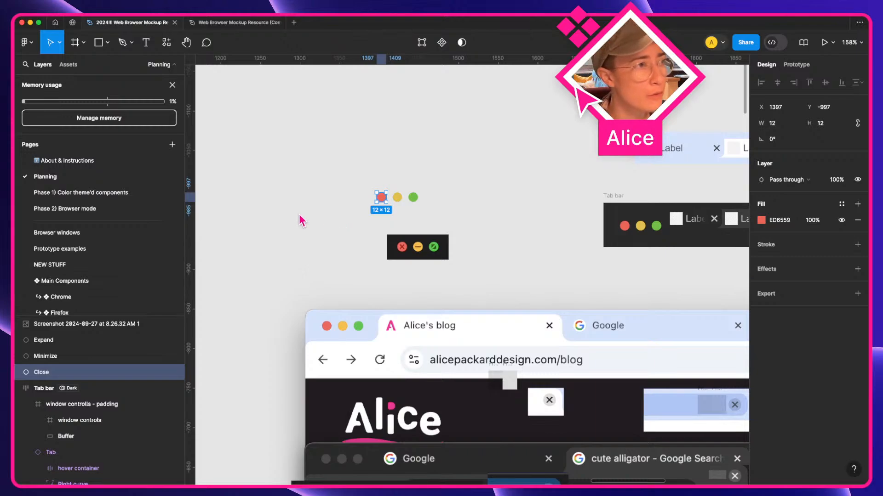
pyautogui.click(75, 43)
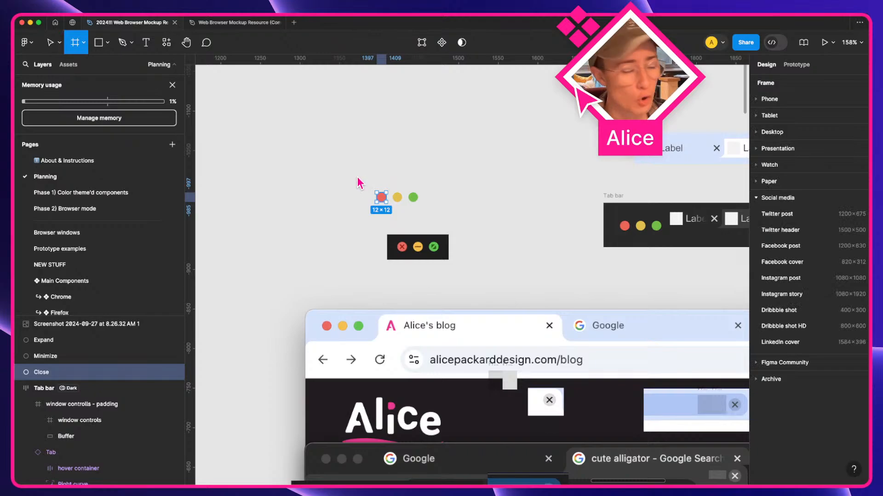
pyautogui.scroll(5, 335, 189)
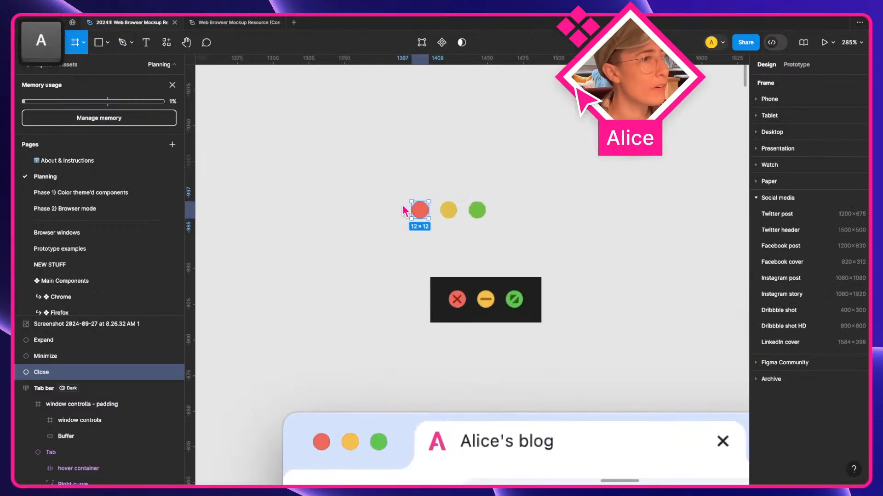
pyautogui.moveTo(396, 209); pyautogui.dragTo(384, 218)
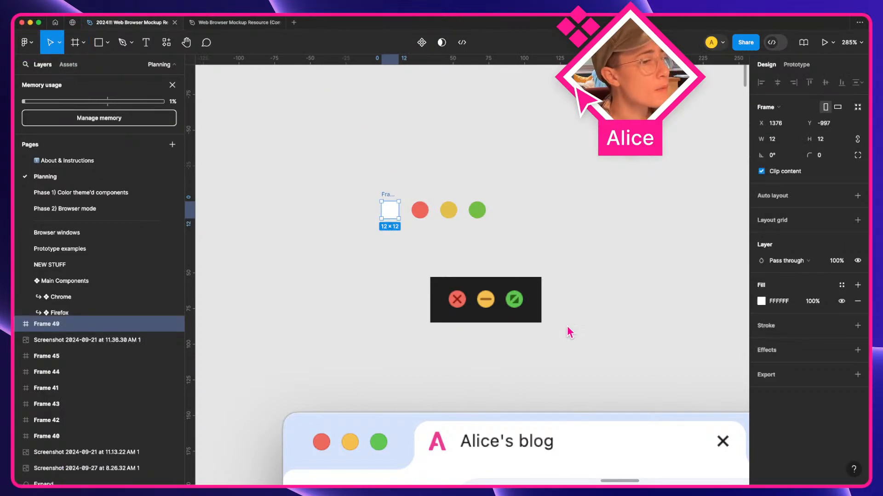
# - Fill the new frame with the Close circle's red, ED6559, and move it farther left of the circles
pyautogui.scroll(-2, 366, 409)
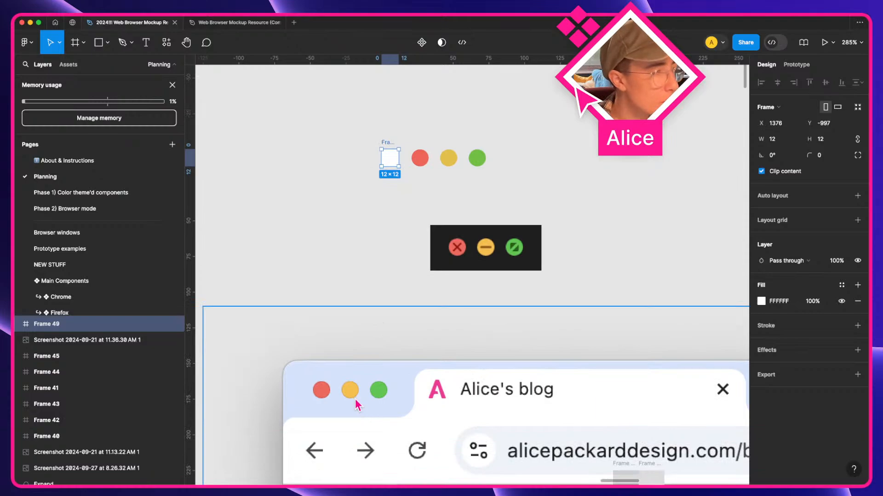
pyautogui.scroll(5, 356, 405)
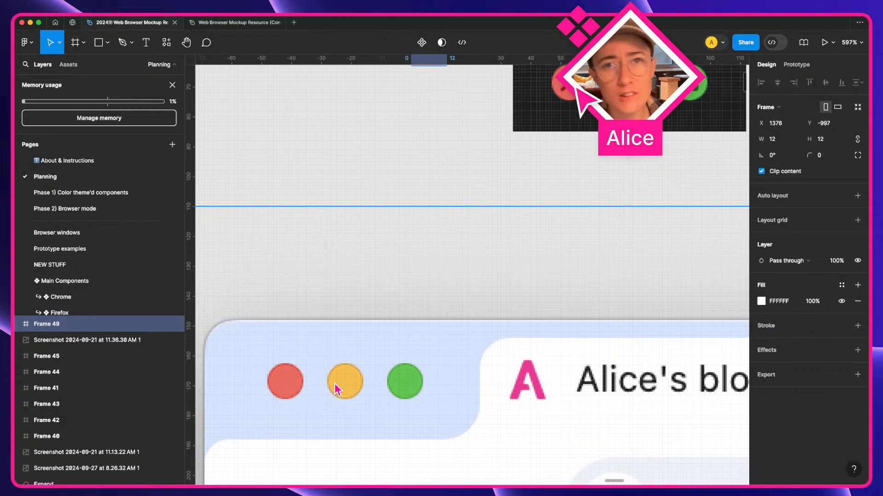
pyautogui.scroll(-4, 337, 391)
pyautogui.press('a')
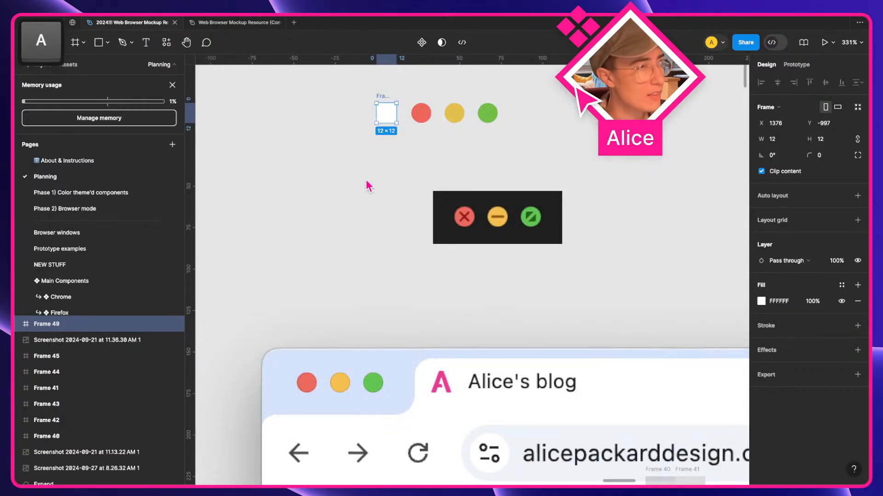
pyautogui.press('i')
pyautogui.click(418, 116)
pyautogui.moveTo(390, 115); pyautogui.dragTo(319, 110)
pyautogui.scroll(5, 459, 196)
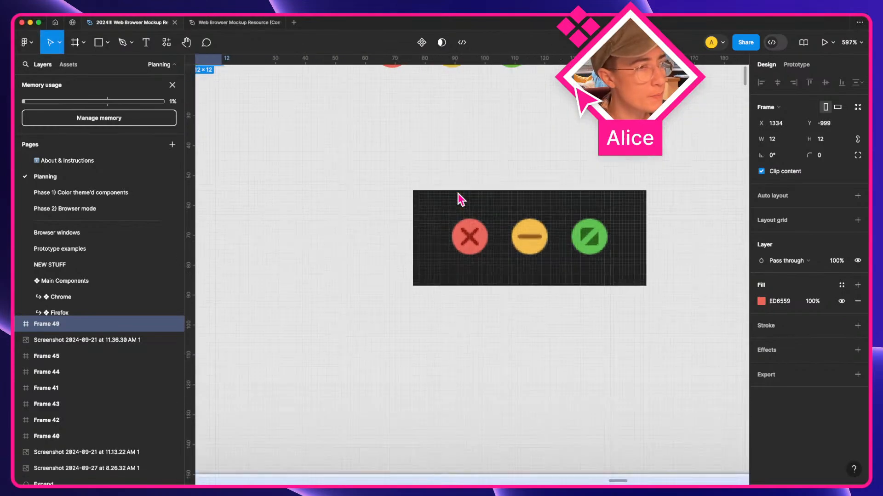
pyautogui.press('a')
pyautogui.click(328, 222)
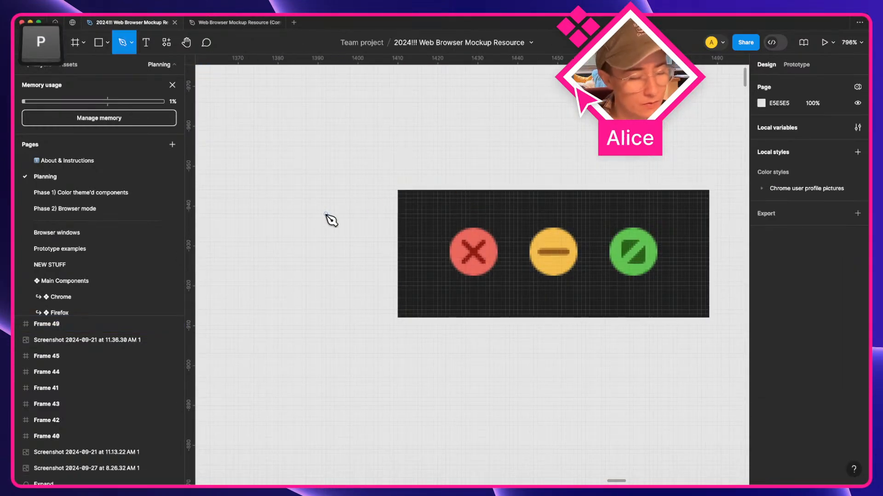
pyautogui.press('p')
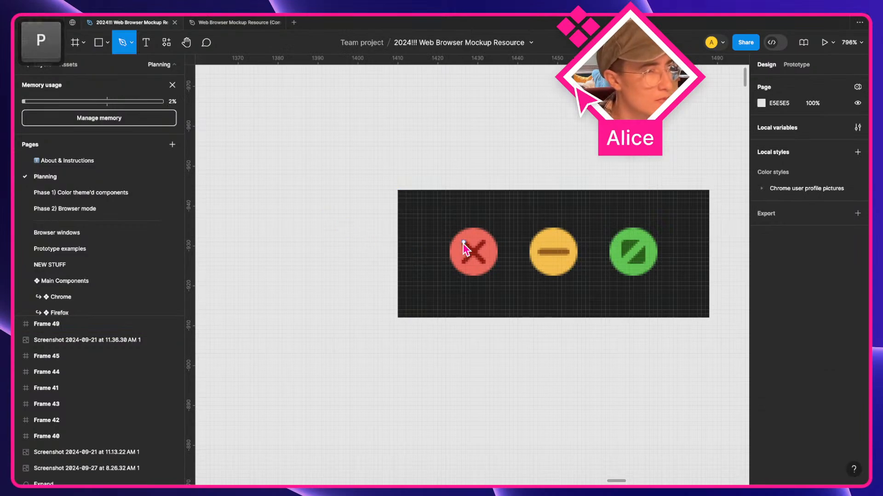
pyautogui.scroll(5, 463, 244)
pyautogui.press('a')
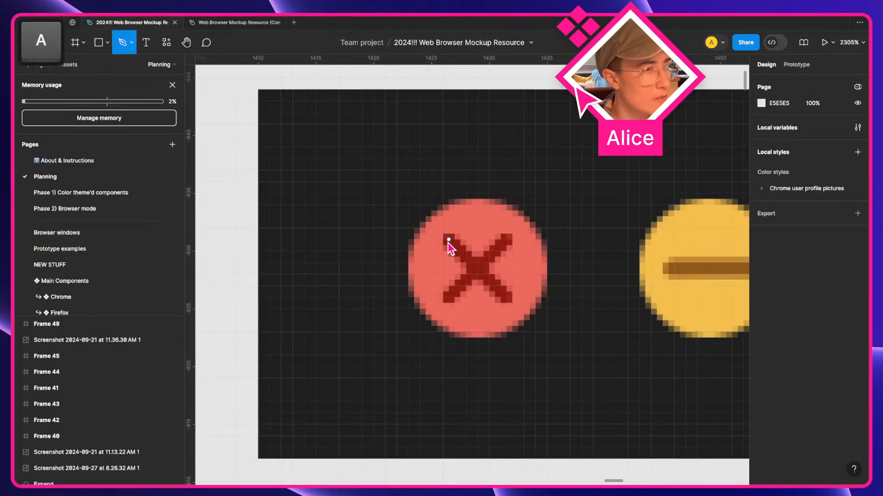
pyautogui.click(448, 240)
pyautogui.click(478, 268)
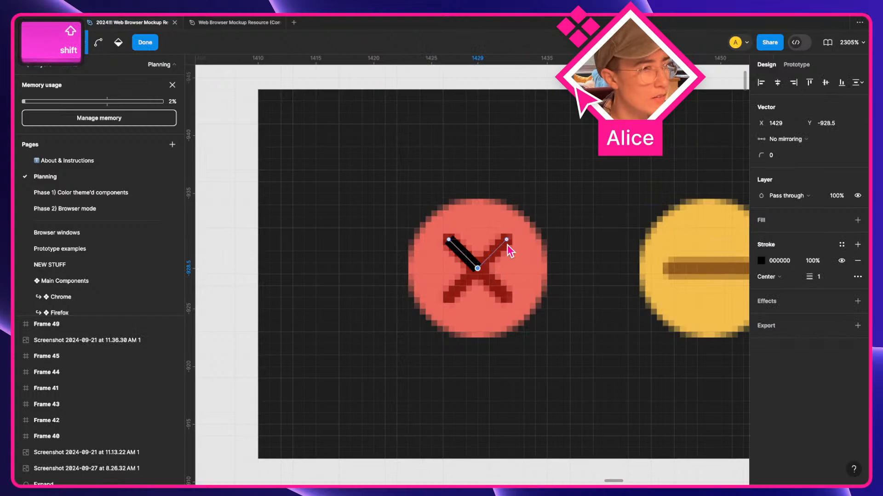
pyautogui.press('super')
pyautogui.press('super+z')
pyautogui.press('super+z')
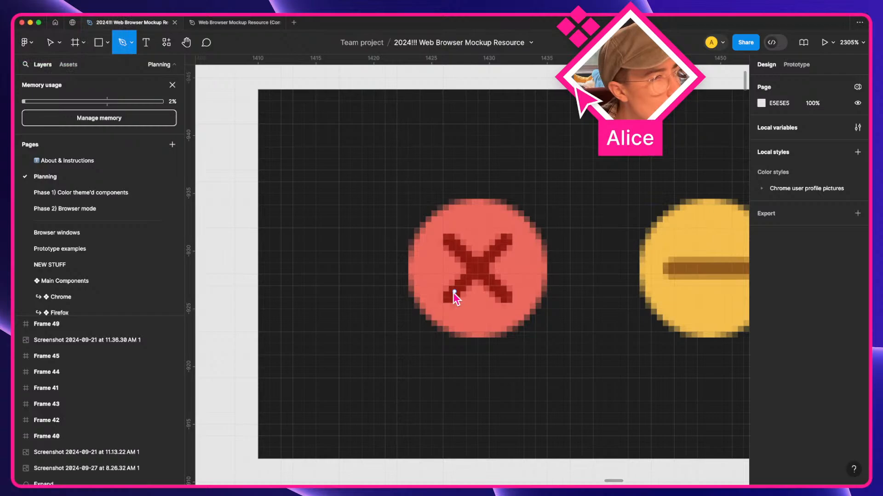
# - Trace the X of the hovered red control with the Pen tool as a 5 × 5 vector of four arms meeting at the center
pyautogui.scroll(5, 454, 293)
pyautogui.press('a')
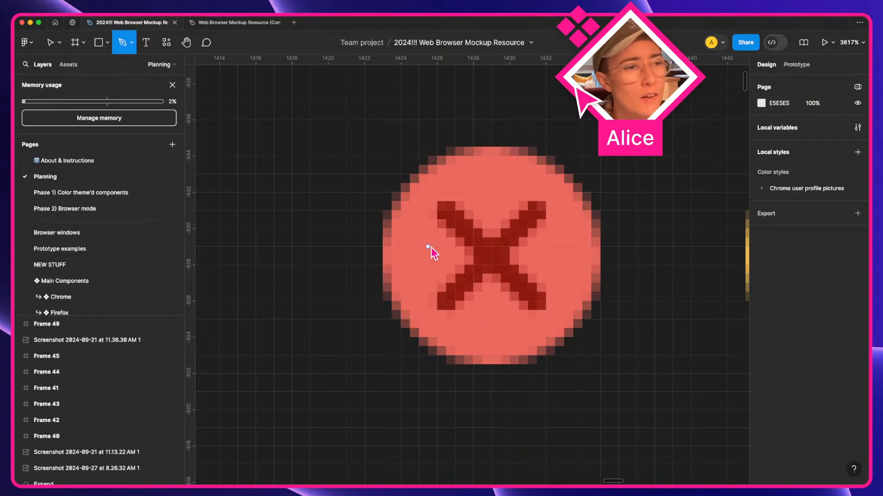
pyautogui.scroll(-2, 431, 247)
pyautogui.press('a')
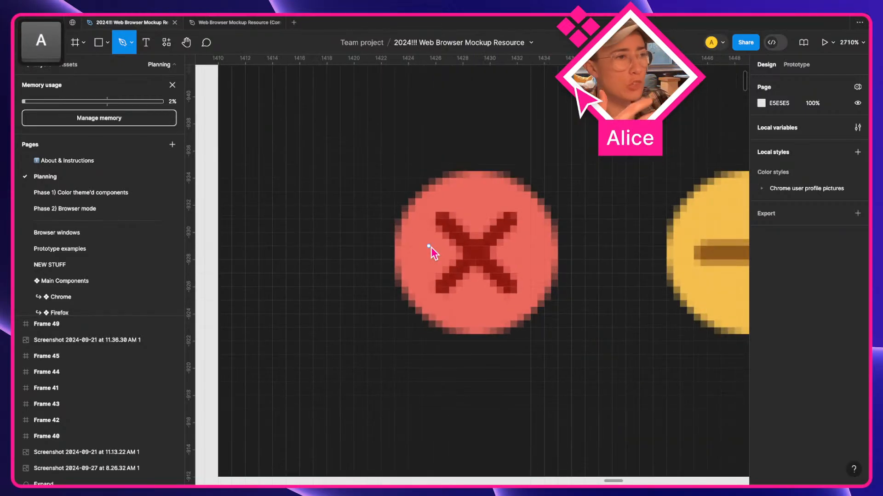
pyautogui.hscroll(10, 430, 247)
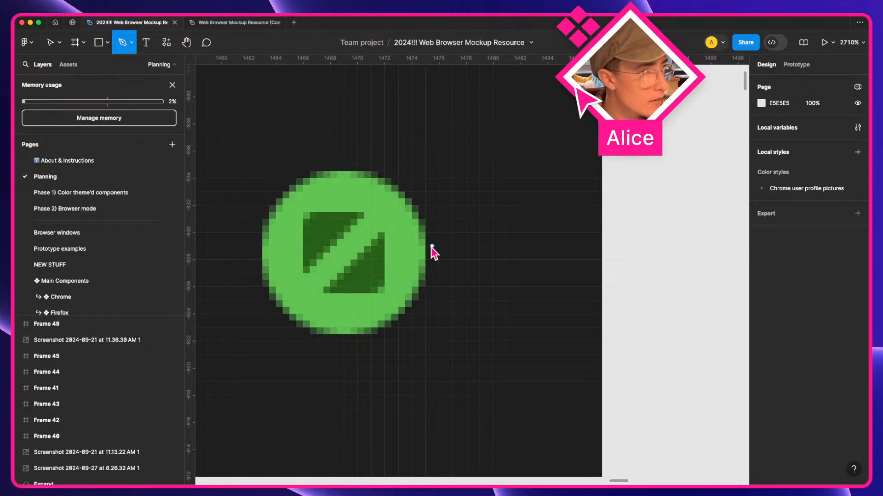
pyautogui.hscroll(-10, 432, 252)
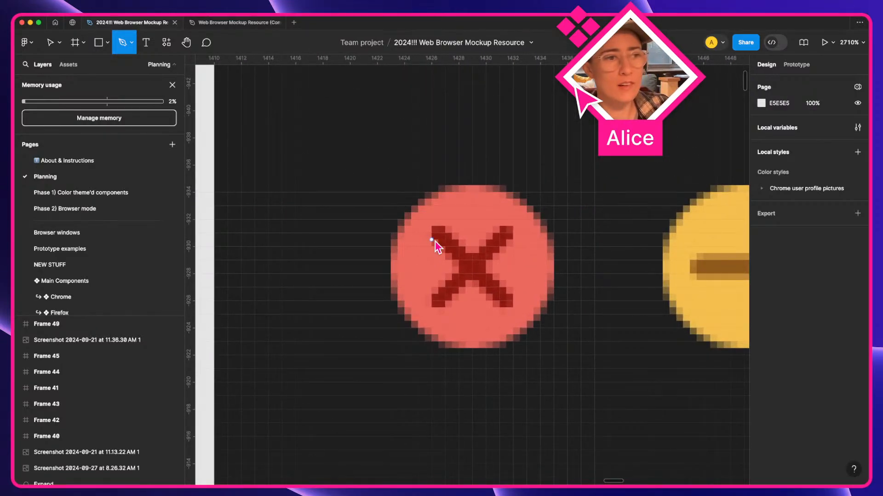
pyautogui.click(438, 233)
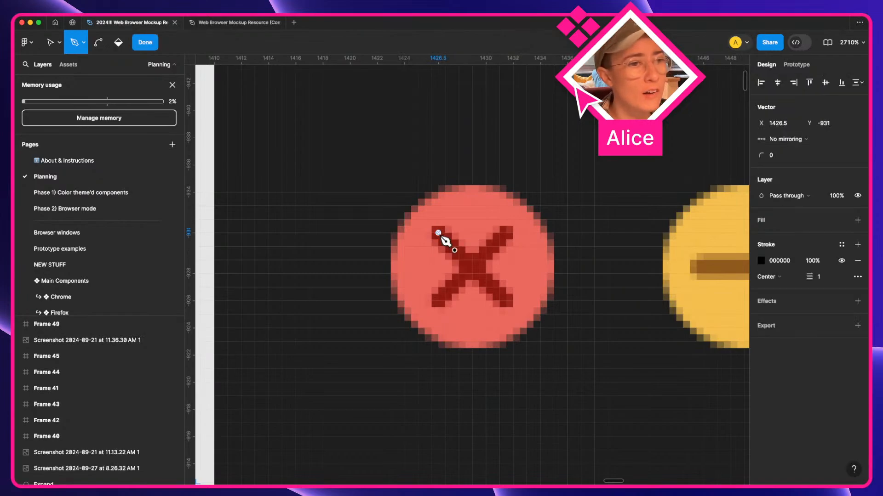
pyautogui.keyDown('shift'); pyautogui.click(472, 266); pyautogui.keyUp('shift')
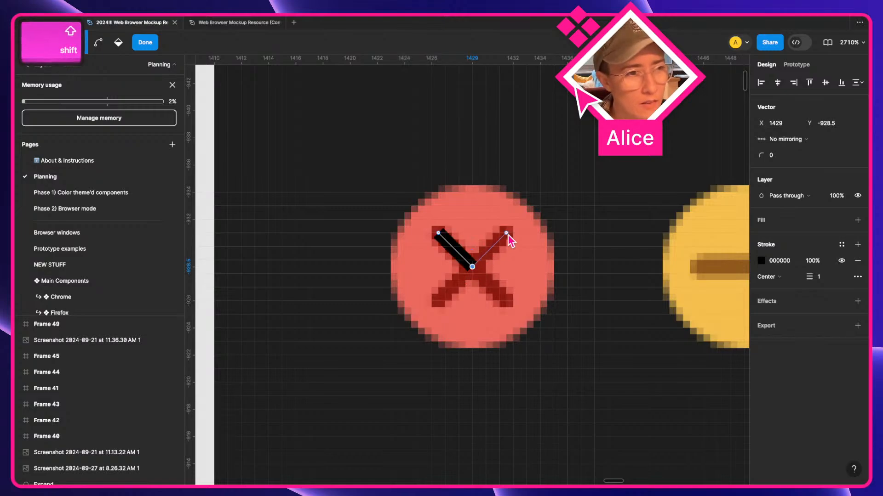
pyautogui.keyDown('shift'); pyautogui.click(506, 232); pyautogui.keyUp('shift')
pyautogui.click(472, 267)
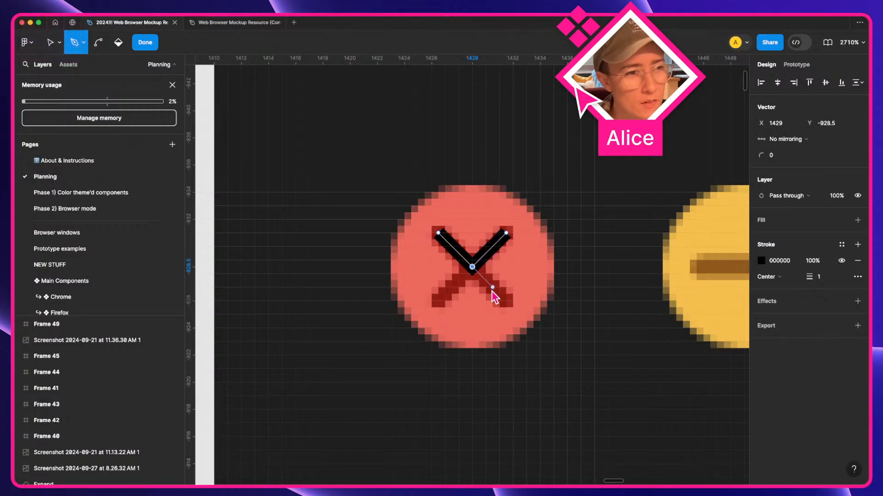
pyautogui.click(507, 301)
pyautogui.click(472, 267)
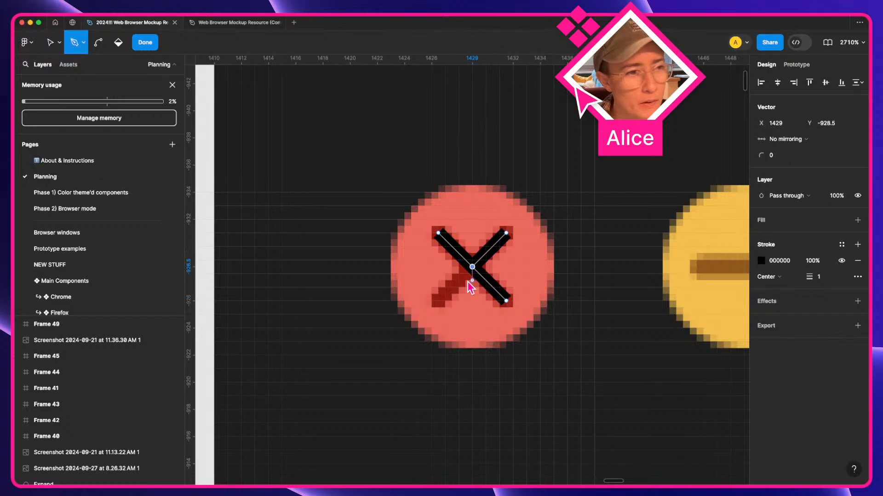
pyautogui.click(438, 301)
pyautogui.press('v')
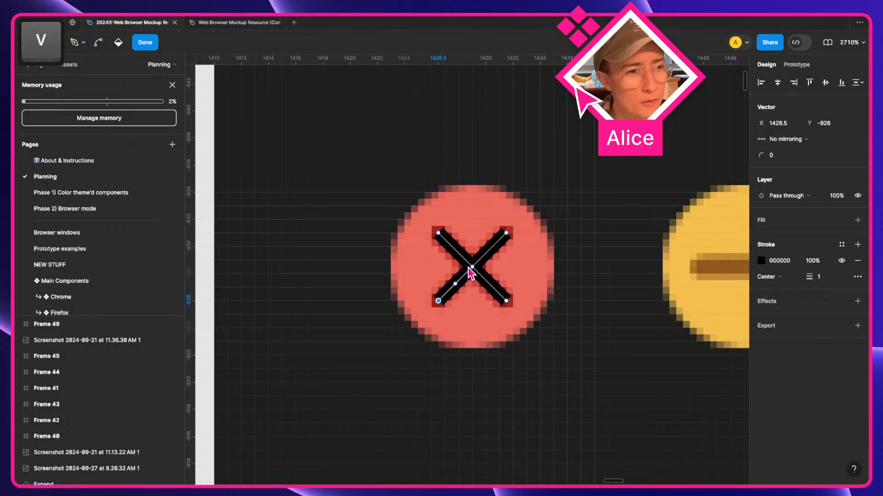
pyautogui.press('Return')
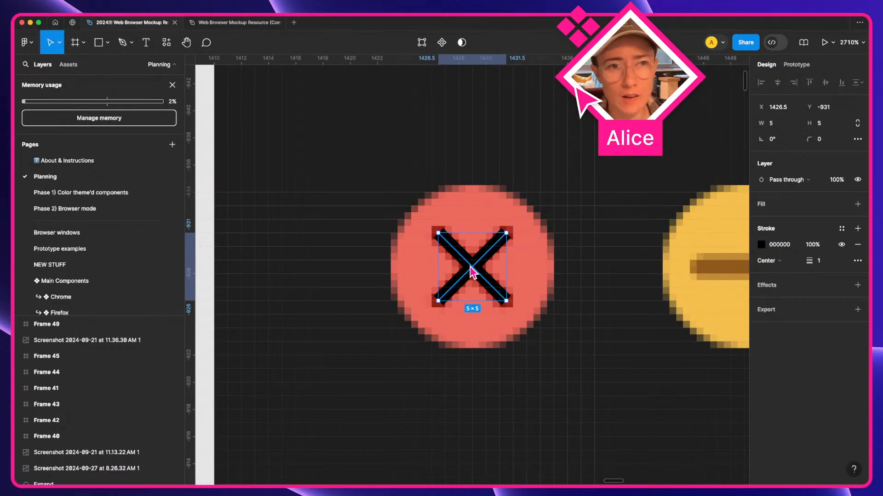
# - Move the X vector out beside the hover-state screenshot and set its stroke to the screenshot icon's dark red, 8C1B10
pyautogui.scroll(-3, 472, 271)
pyautogui.moveTo(473, 273); pyautogui.dragTo(309, 282)
pyautogui.press('i')
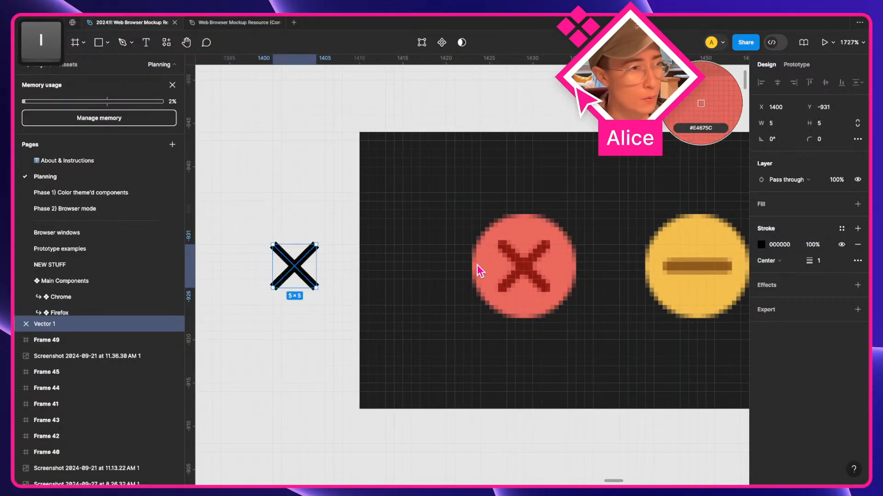
pyautogui.click(528, 272)
pyautogui.scroll(-3, 527, 272)
pyautogui.click(299, 339)
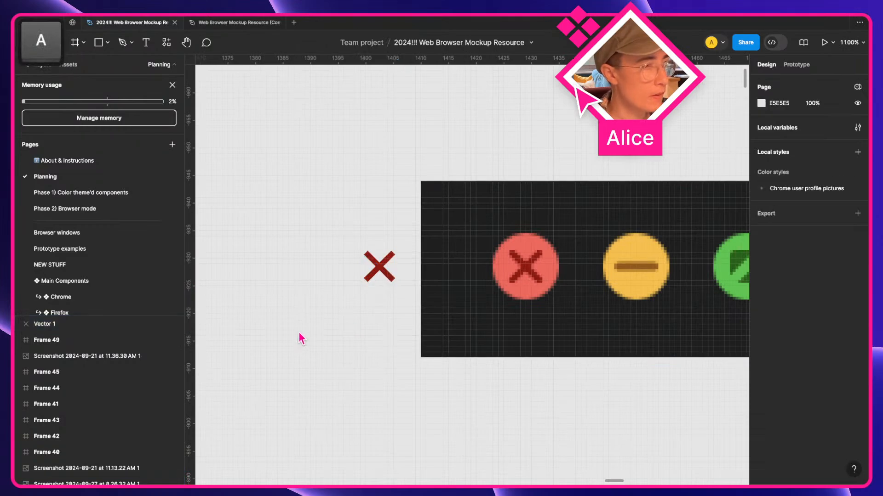
# - Round the red 12 × 12 frame into a circle with a corner radius of 12
pyautogui.scroll(-4, 368, 277)
pyautogui.press('space')
pyautogui.moveTo(368, 277); pyautogui.dragTo(685, 340)
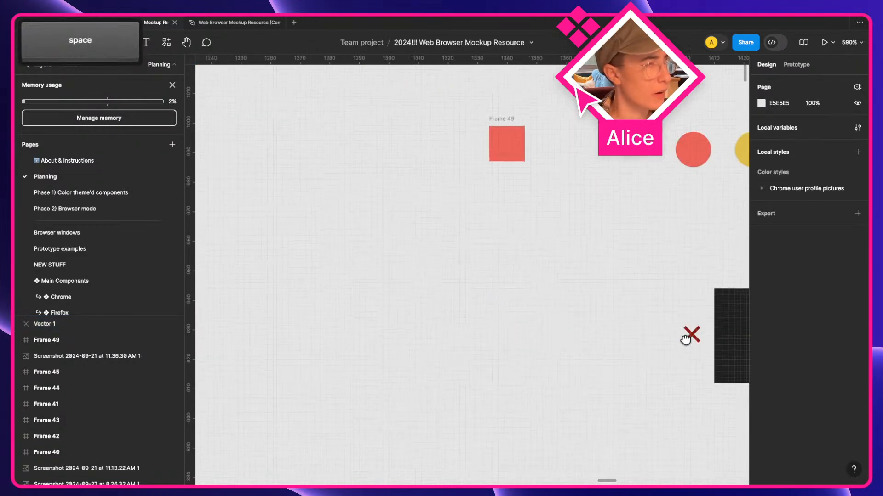
pyautogui.press('space')
pyautogui.moveTo(531, 334); pyautogui.dragTo(462, 327)
pyautogui.click(422, 123)
pyautogui.hscroll(3, 405, 122)
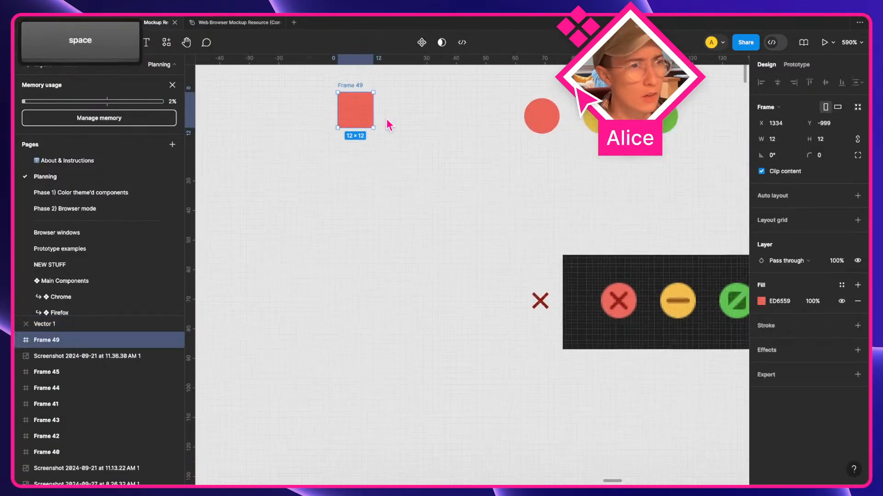
pyautogui.click(823, 161)
pyautogui.write('20')
pyautogui.press('Tab')
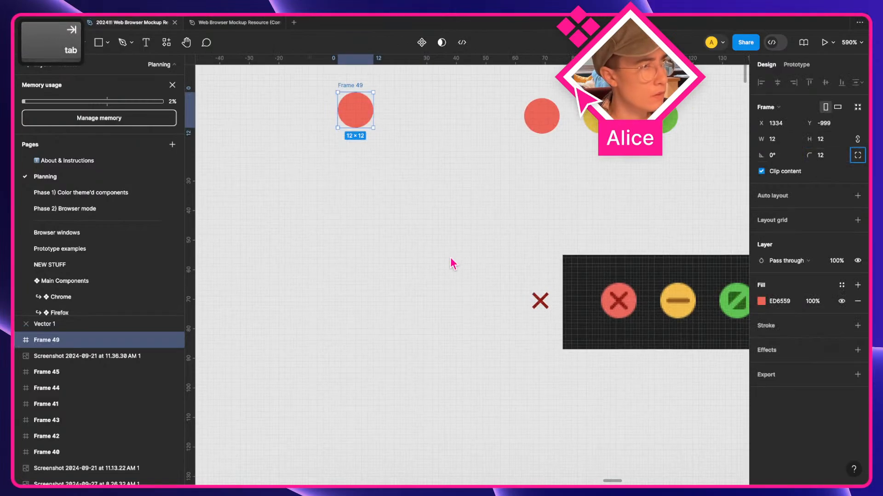
pyautogui.click(449, 262)
# - Duplicate the round red frame directly below itself and place the X vector inside the copy
pyautogui.click(540, 306)
pyautogui.moveTo(541, 299); pyautogui.dragTo(439, 259)
pyautogui.moveTo(357, 114); pyautogui.dragTo(368, 164)
pyautogui.moveTo(440, 262); pyautogui.dragTo(362, 156)
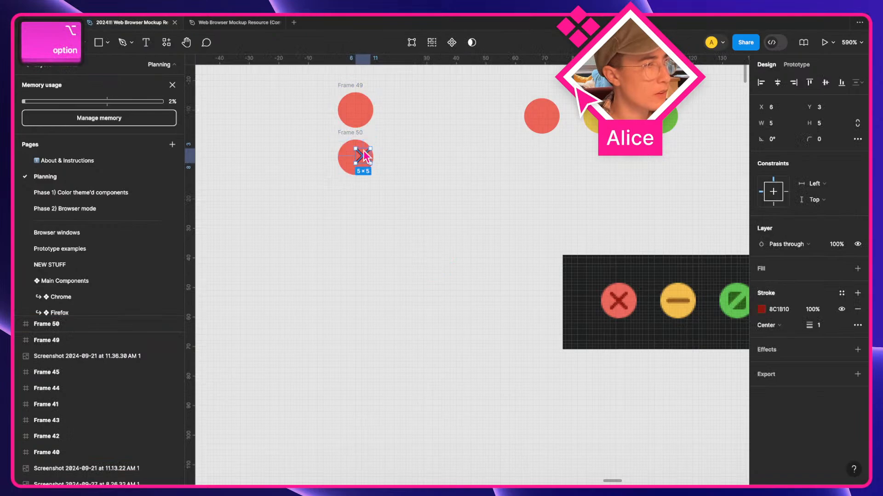
# - Add auto layout to both red circle frames and move the one with the X farther down
pyautogui.click(348, 132)
pyautogui.hotkey('shift', 'a')
pyautogui.click(351, 87)
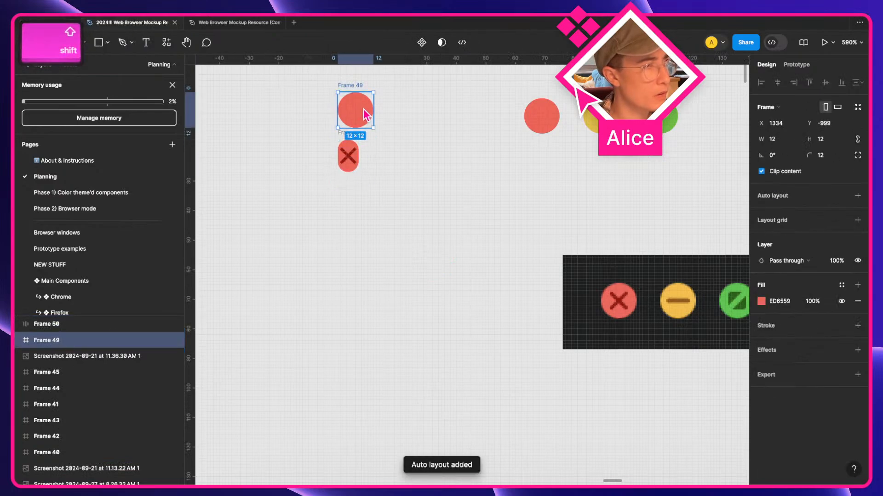
pyautogui.hotkey('shift', 'a')
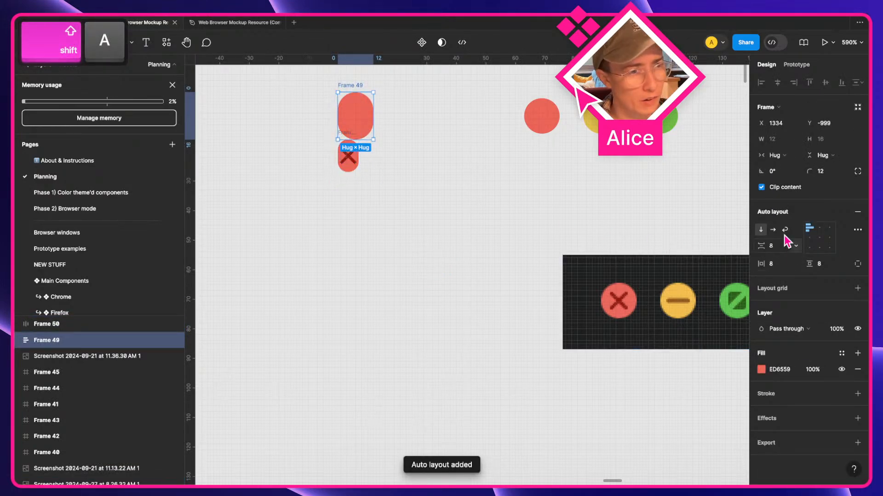
pyautogui.click(404, 180)
pyautogui.moveTo(349, 142); pyautogui.dragTo(352, 160)
# - Switch the empty red frame to fixed width and fixed height, and set its height to 12
pyautogui.click(354, 126)
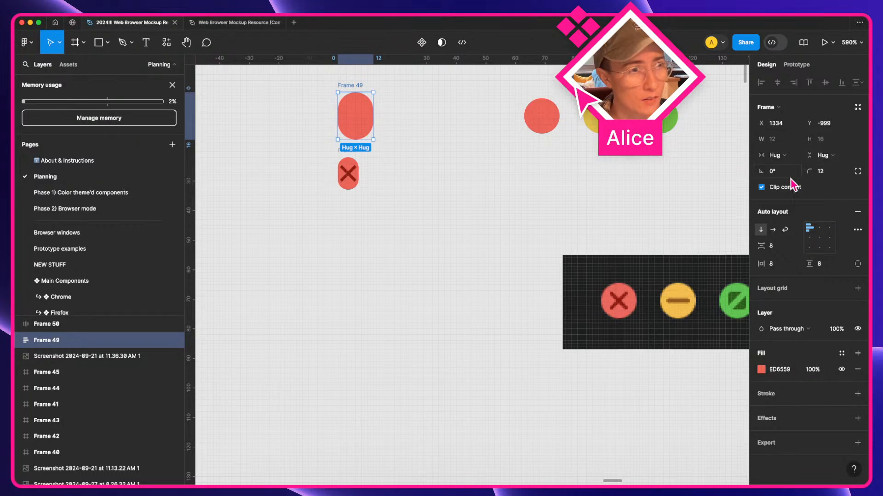
pyautogui.click(358, 123)
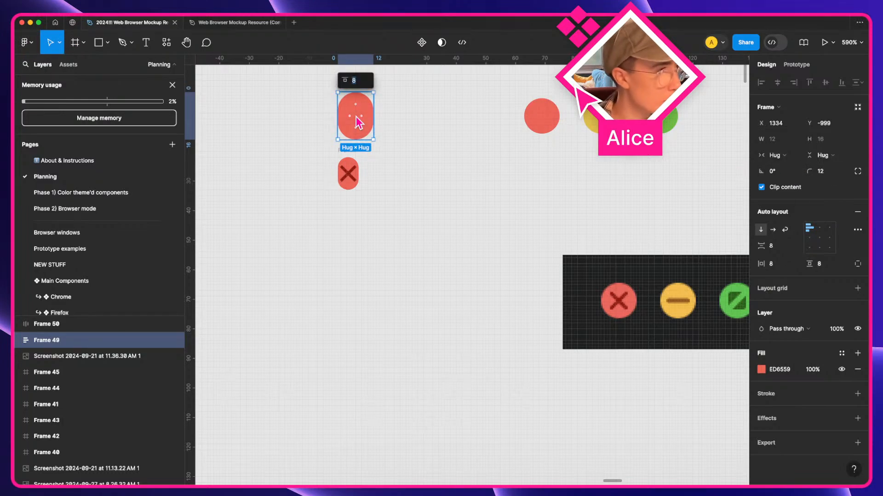
pyautogui.click(780, 156)
pyautogui.click(792, 146)
pyautogui.click(828, 156)
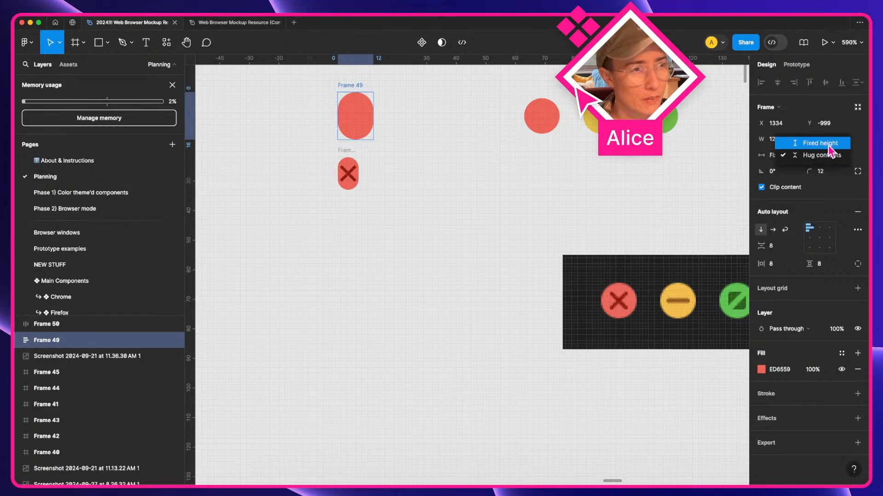
pyautogui.click(828, 145)
pyautogui.click(824, 139)
pyautogui.write('12')
pyautogui.press('Return')
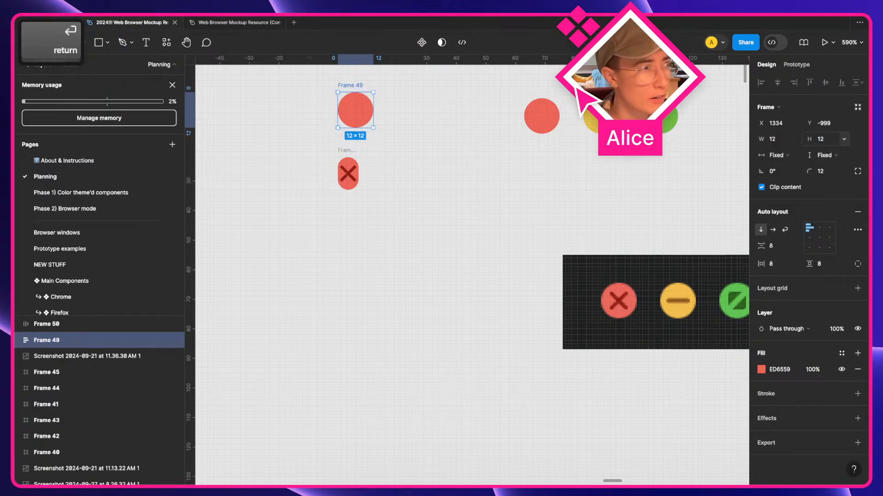
# - Set the frame containing the X to a fixed 12 × 12 and align the X to its center
pyautogui.click(348, 174)
pyautogui.click(777, 139)
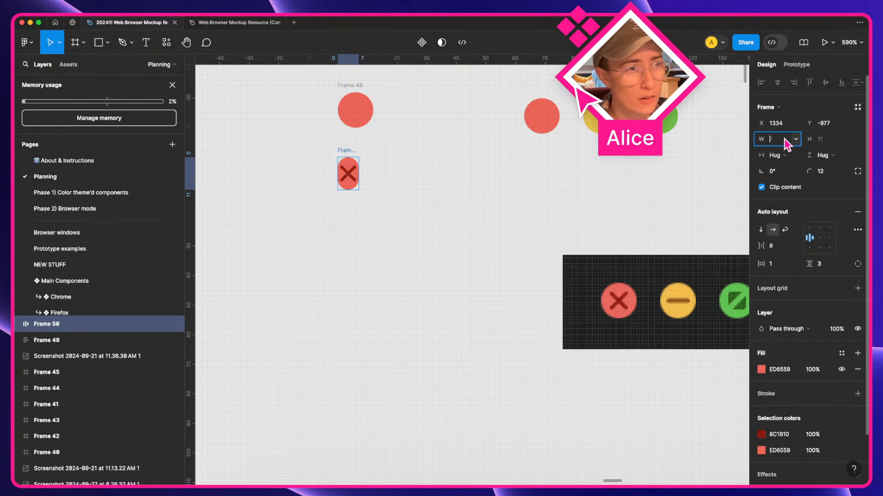
pyautogui.write('12')
pyautogui.click(823, 138)
pyautogui.write('12')
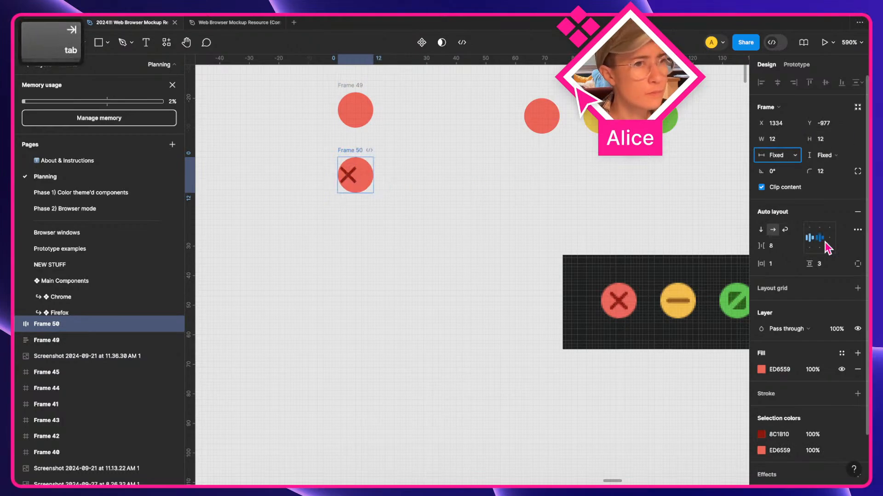
pyautogui.press('Tab')
pyautogui.click(345, 151)
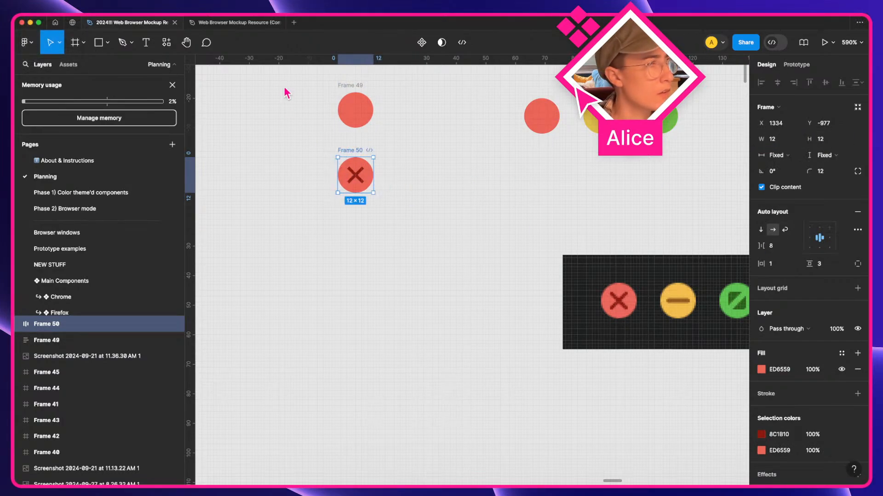
# - Combine the plain red circle frame and the one with the X into a component set
pyautogui.click(285, 86)
pyautogui.press('space')
pyautogui.moveTo(294, 88); pyautogui.dragTo(434, 272)
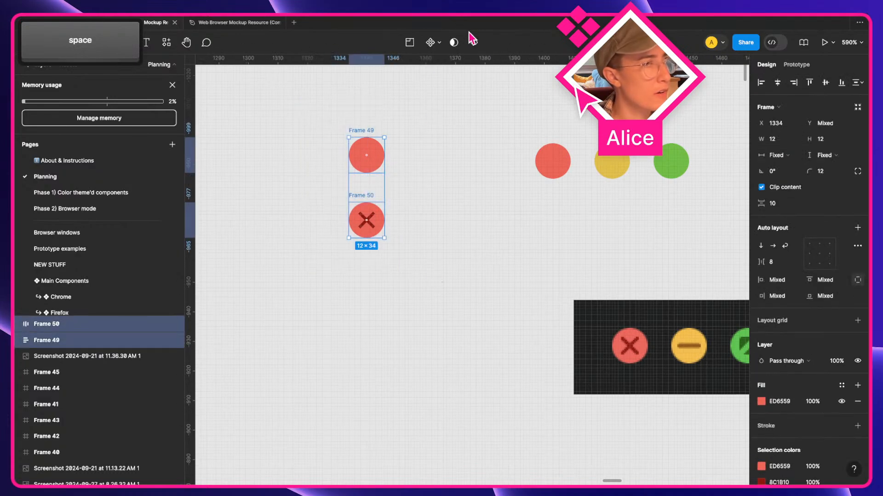
pyautogui.click(439, 43)
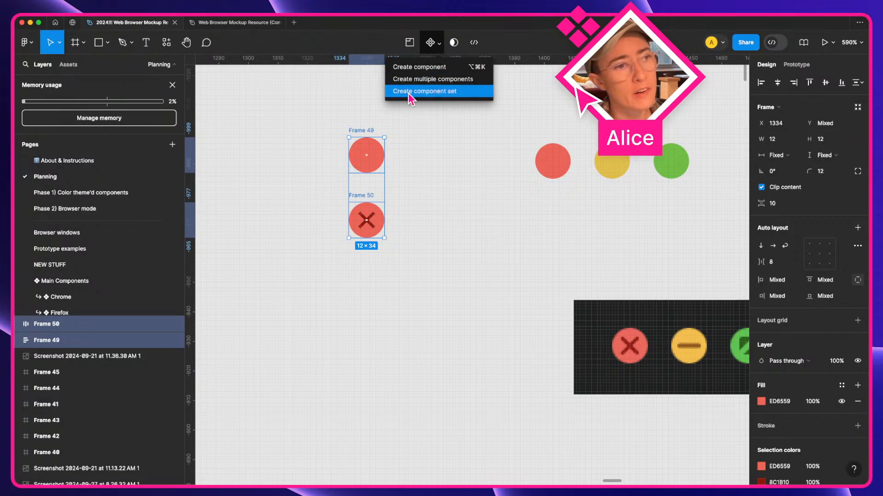
pyautogui.click(455, 91)
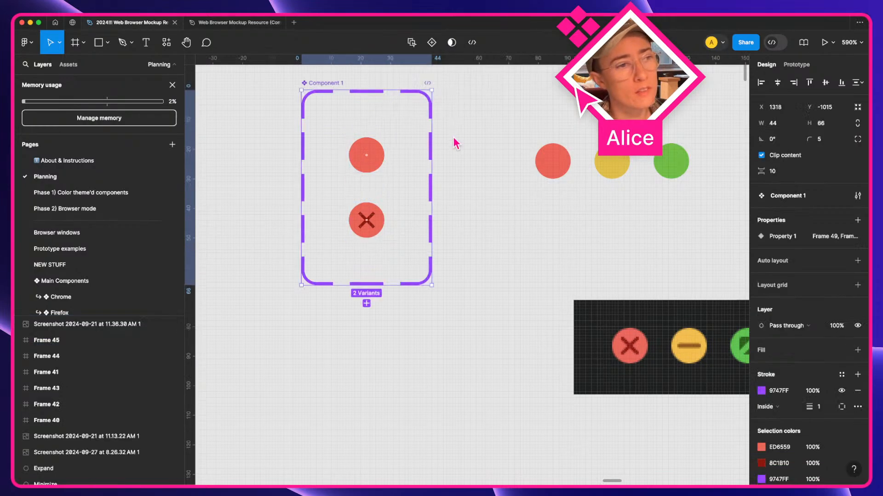
# - Rename the new component set as "Mac window control / close"
pyautogui.press('super+r')
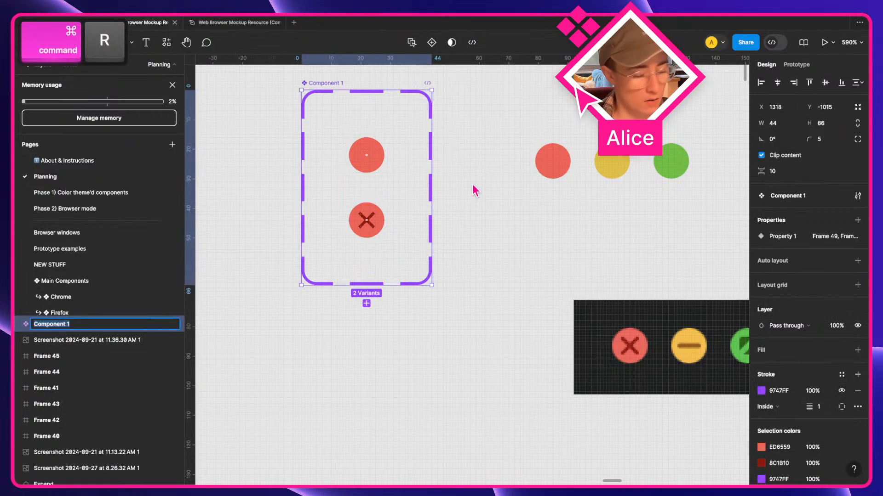
pyautogui.write('MAC')
pyautogui.press('BackSpace')
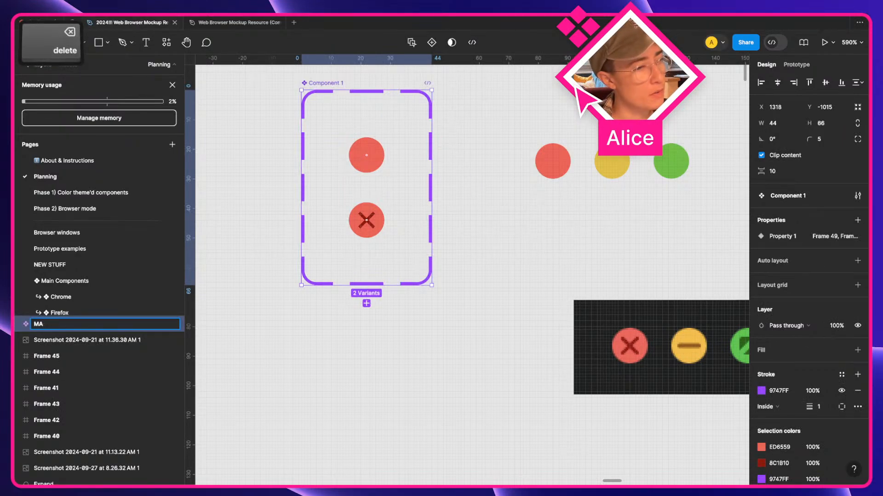
pyautogui.press('BackSpace')
pyautogui.write('mac')
pyautogui.hotkey('alt', 'BackSpace')
pyautogui.write('M')
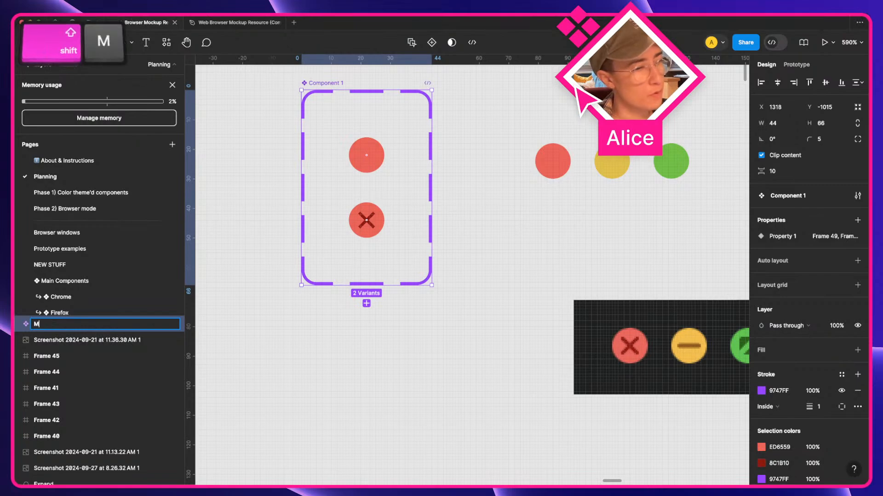
pyautogui.write('ac window control')
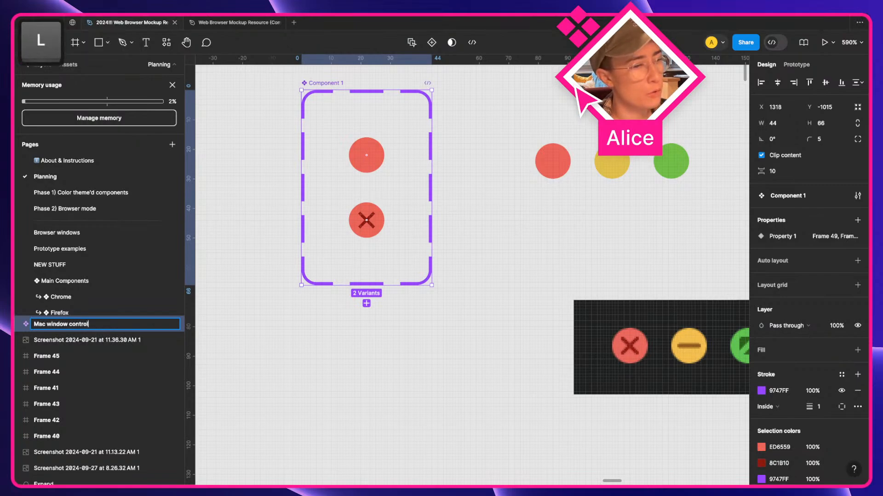
pyautogui.write(' / close')
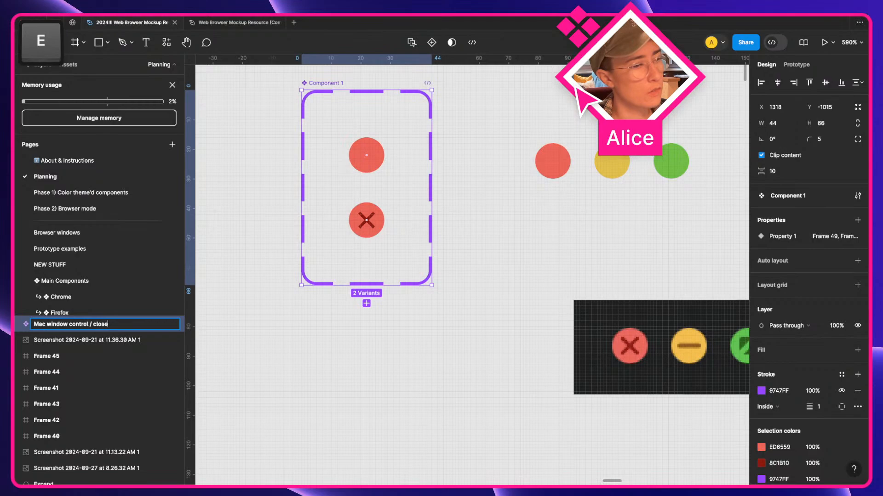
pyautogui.press('Return')
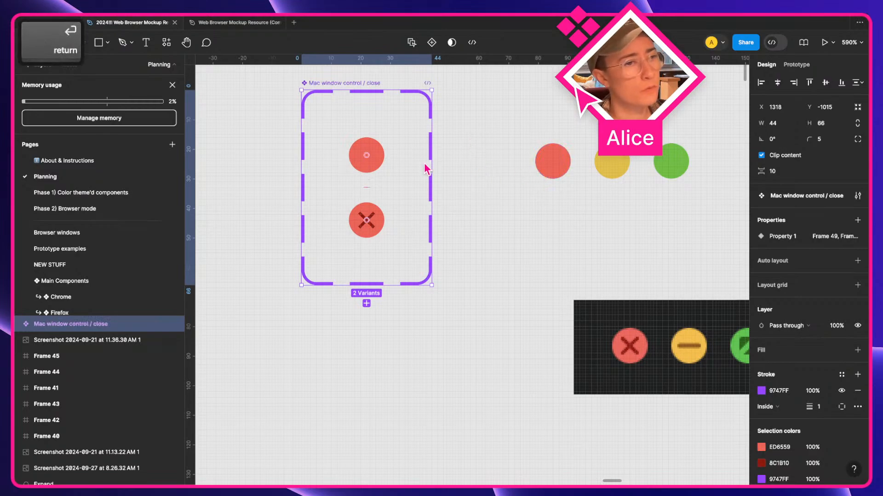
# - Add vertical auto layout to the component set, with item spacing and horizontal and vertical padding all set to 4
pyautogui.click(780, 263)
pyautogui.click(776, 294)
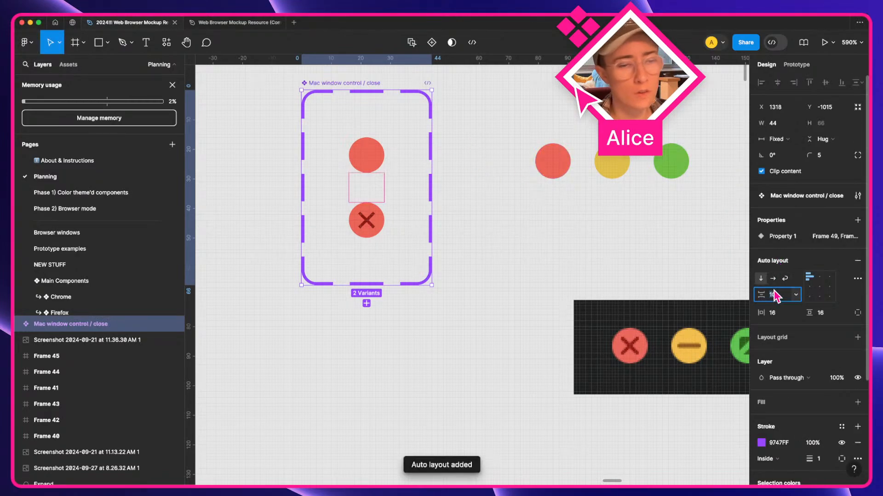
pyautogui.write('4')
pyautogui.press('Tab')
pyautogui.write('4')
pyautogui.press('Tab')
pyautogui.write('4')
pyautogui.press('Tab')
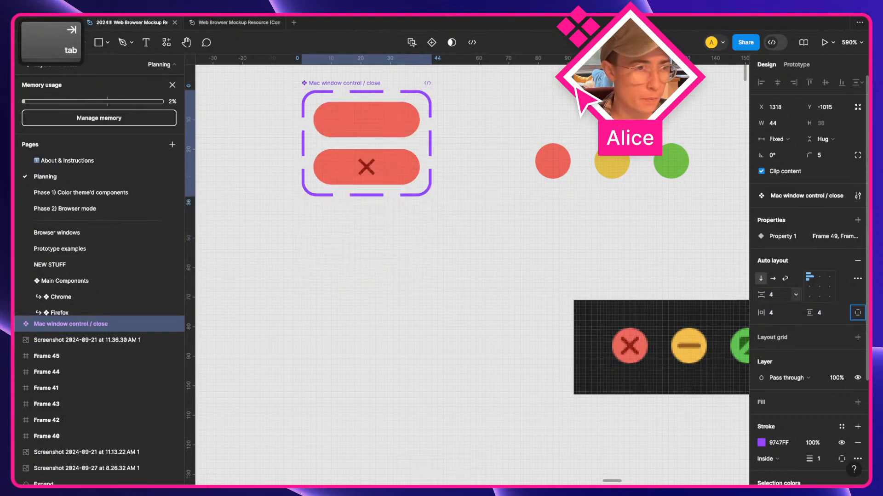
pyautogui.click(394, 171)
pyautogui.keyDown('shift'); pyautogui.click(392, 126); pyautogui.keyUp('shift')
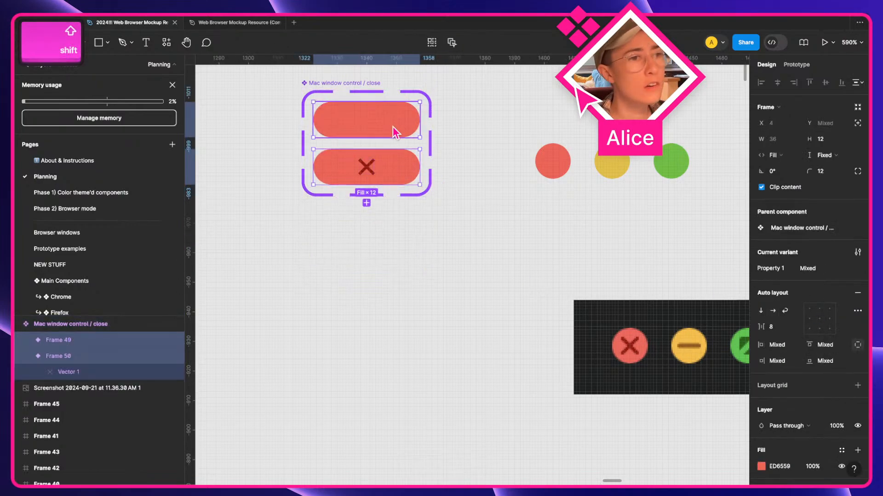
pyautogui.click(801, 158)
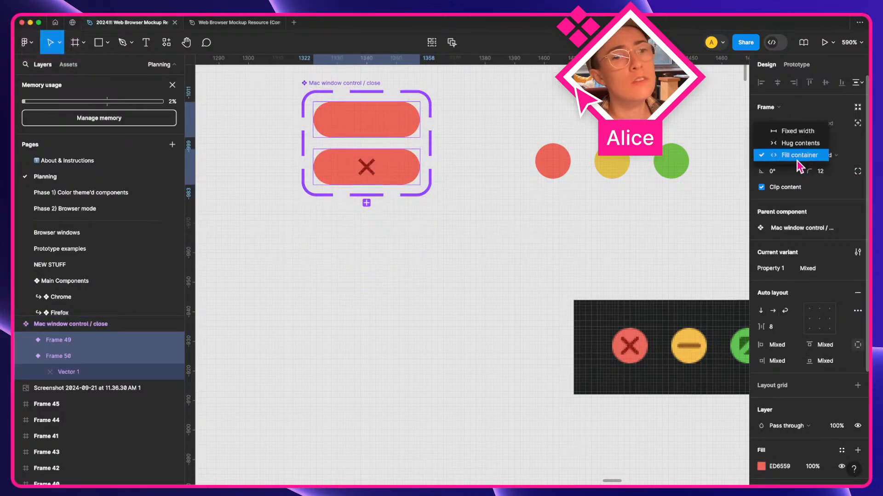
pyautogui.click(800, 157)
pyautogui.click(491, 205)
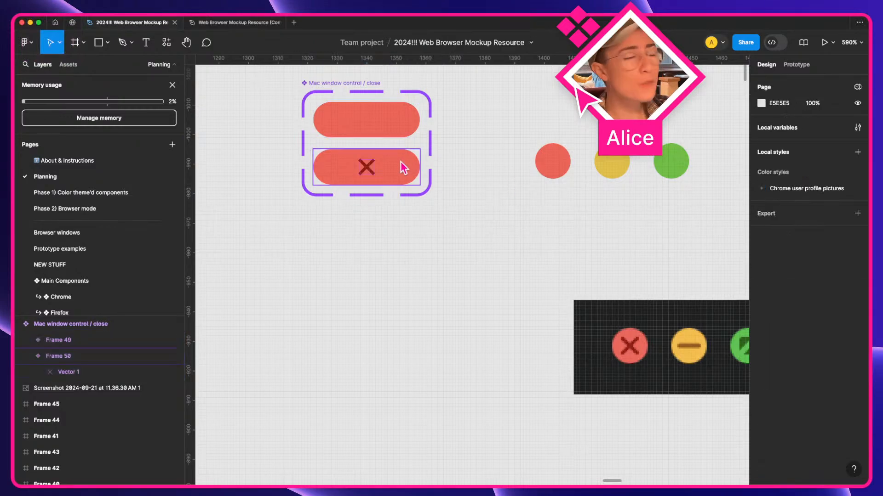
pyautogui.click(402, 164)
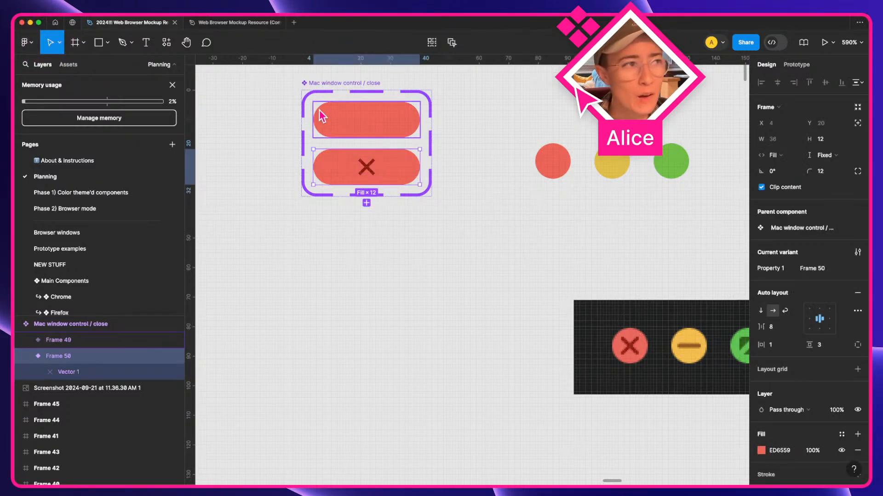
pyautogui.click(325, 94)
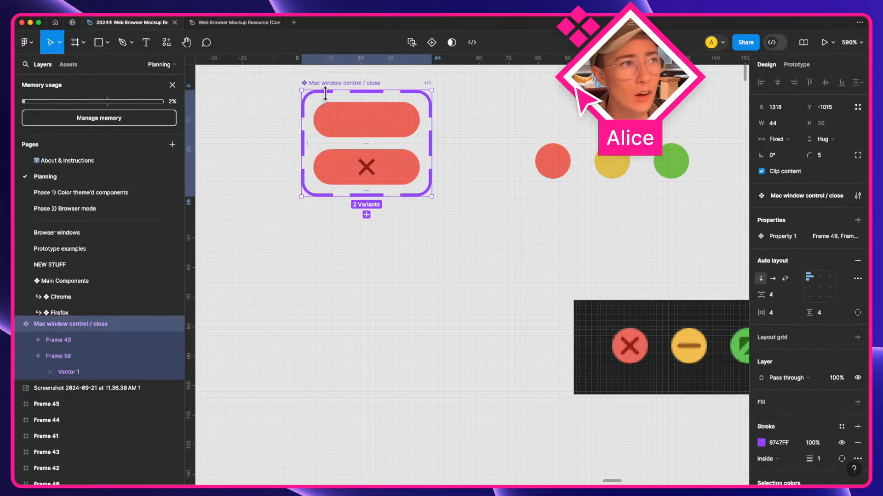
# - Switch both close-control variants to fixed width and set their width to 12
pyautogui.click(414, 131)
pyautogui.keyDown('shift'); pyautogui.click(416, 174); pyautogui.keyUp('shift')
pyautogui.click(784, 153)
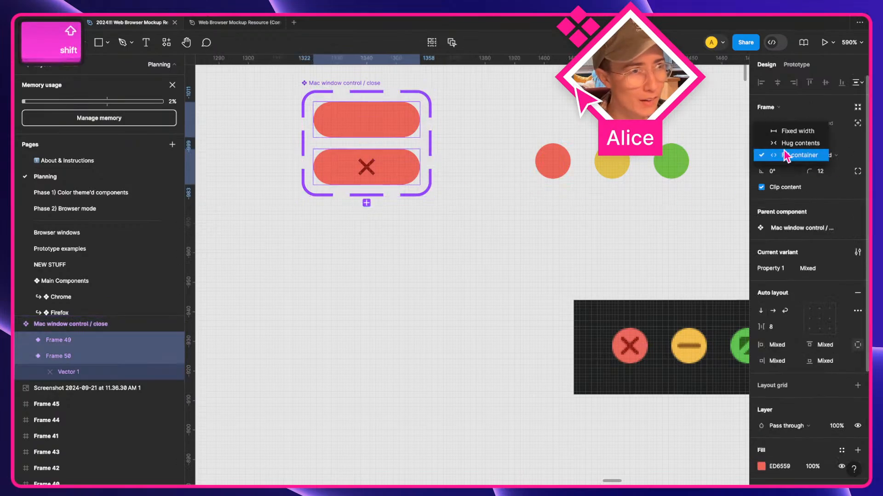
pyautogui.click(784, 142)
pyautogui.click(783, 155)
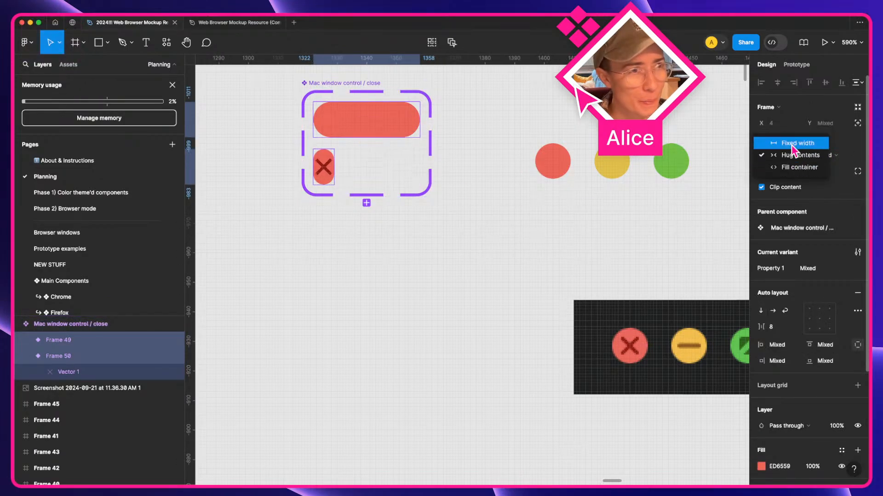
pyautogui.click(797, 143)
pyautogui.click(780, 139)
pyautogui.write('12')
pyautogui.press('Tab')
# - Make the component set's width hug its contents and move the set down and to the left, to X 1300, Y -980
pyautogui.click(356, 165)
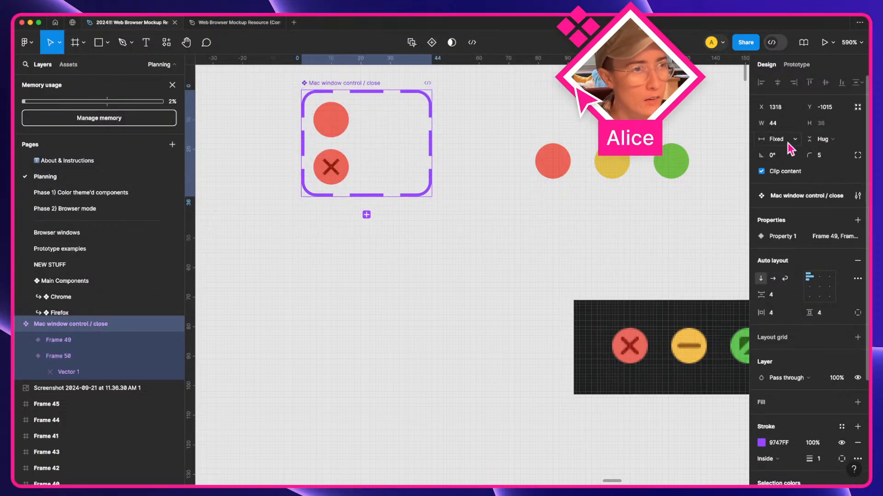
pyautogui.click(780, 140)
pyautogui.click(790, 150)
pyautogui.click(490, 228)
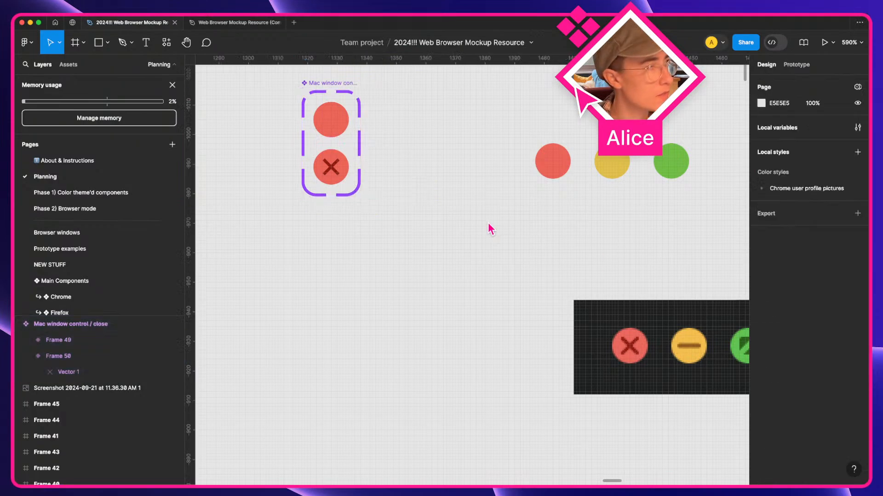
pyautogui.moveTo(328, 92); pyautogui.dragTo(274, 196)
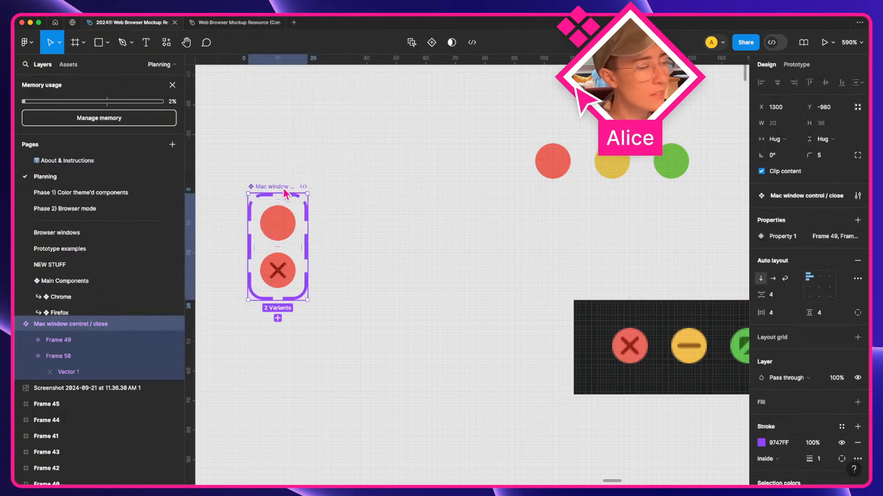
pyautogui.click(63, 358)
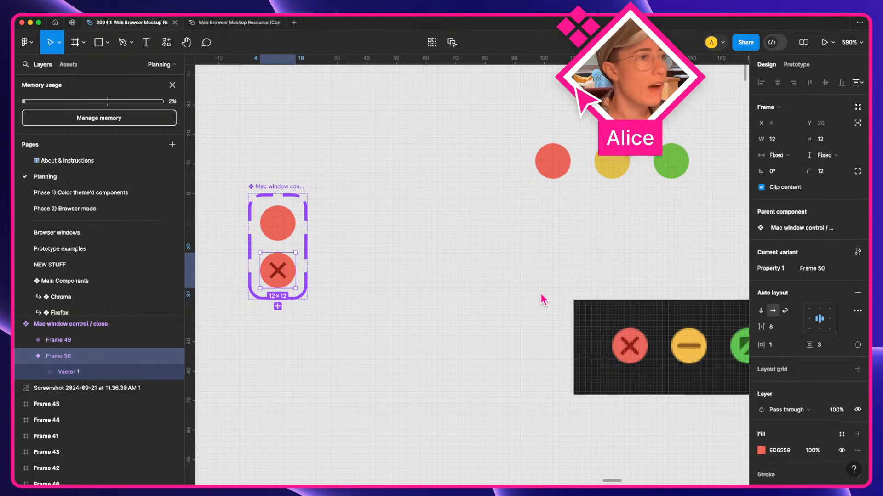
# - Switch to Chrome, open the blog on the designer's personal website in the new tab, and enlarge the browser window
pyautogui.hotkey('ctrl', 'Right')
pyautogui.click(303, 85)
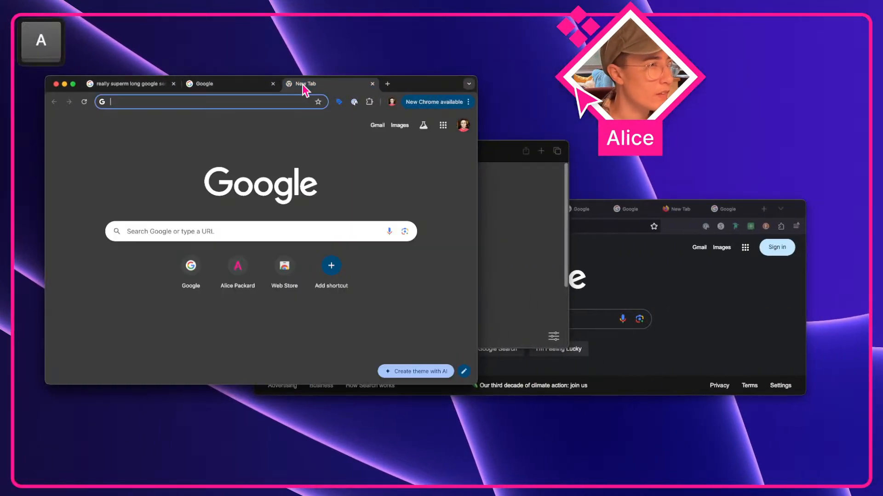
pyautogui.write('al')
pyautogui.press('Return')
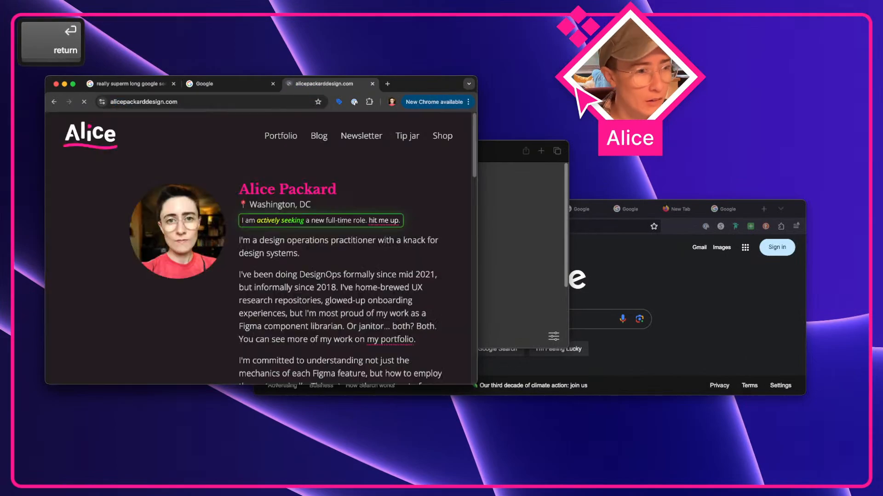
pyautogui.click(317, 140)
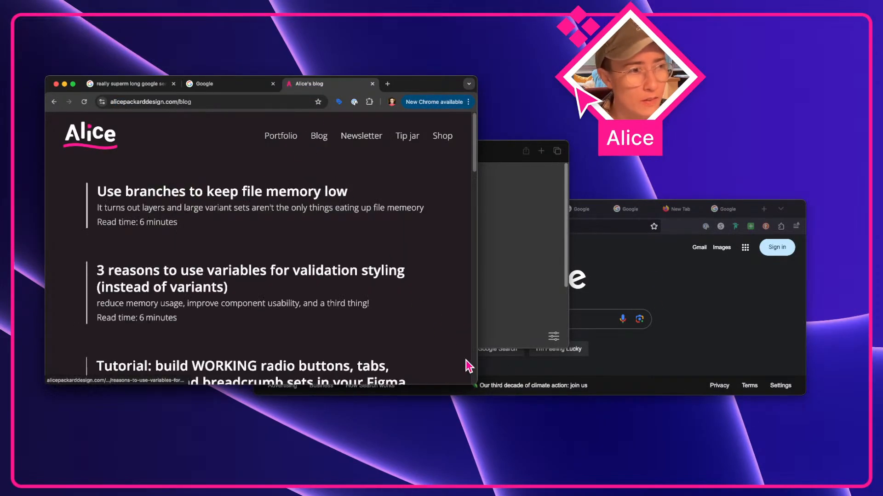
pyautogui.moveTo(485, 396); pyautogui.dragTo(680, 461)
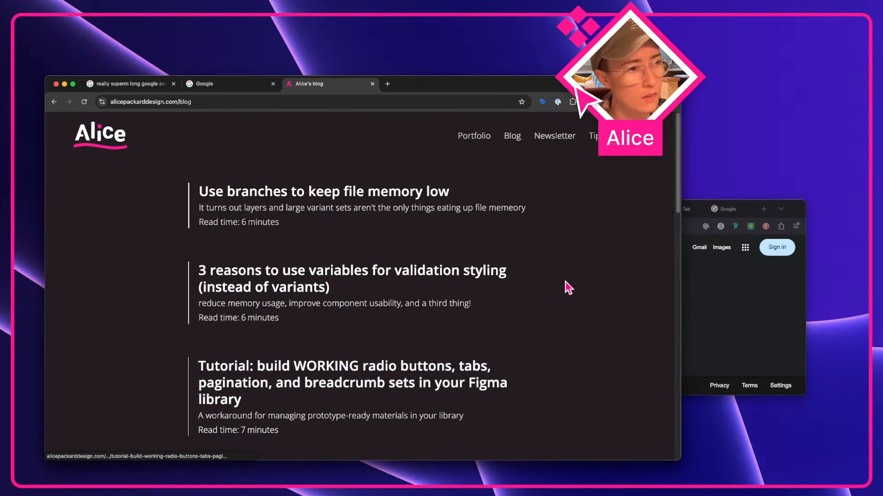
# - Look through the blog's list of Figma posts, continuing to the page of older posts
pyautogui.scroll(-1, 570, 269)
pyautogui.scroll(-5, 569, 266)
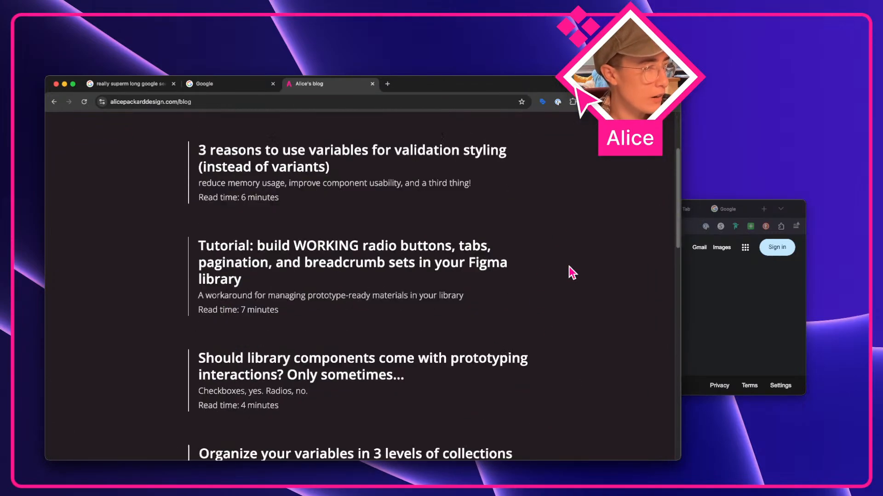
pyautogui.scroll(-8, 569, 267)
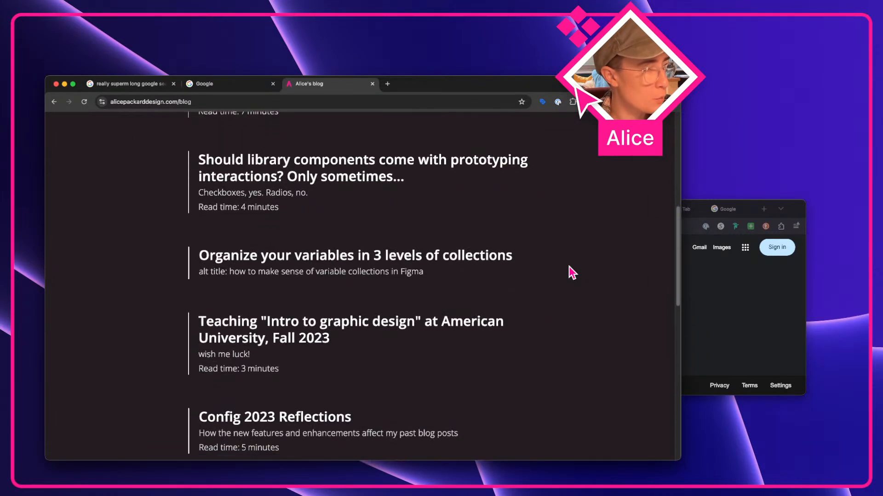
pyautogui.scroll(-3, 569, 268)
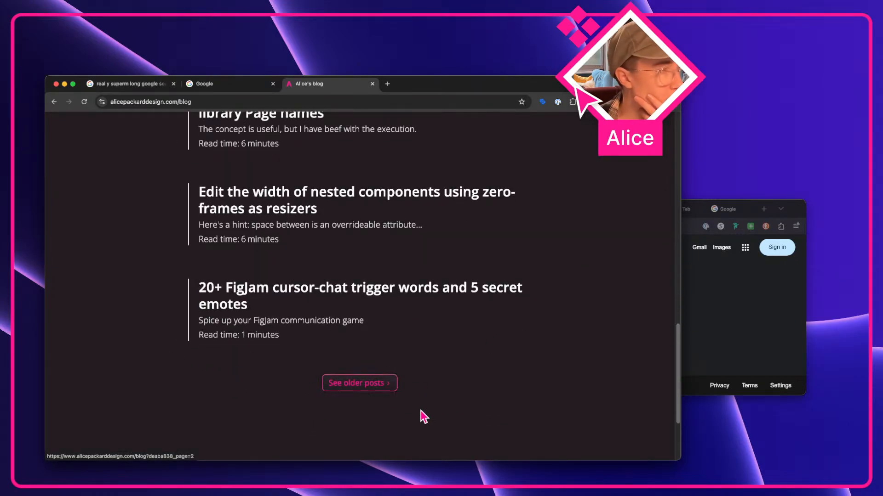
pyautogui.click(387, 386)
pyautogui.scroll(-3, 117, 289)
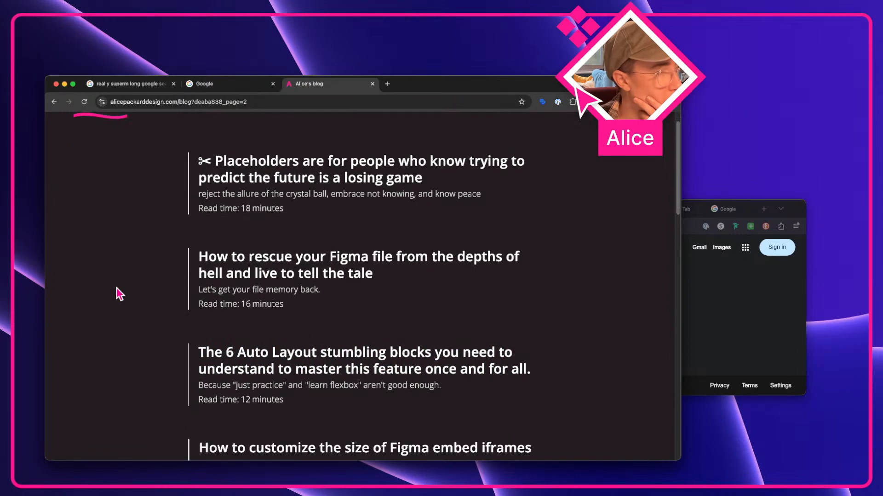
pyautogui.scroll(-1, 295, 305)
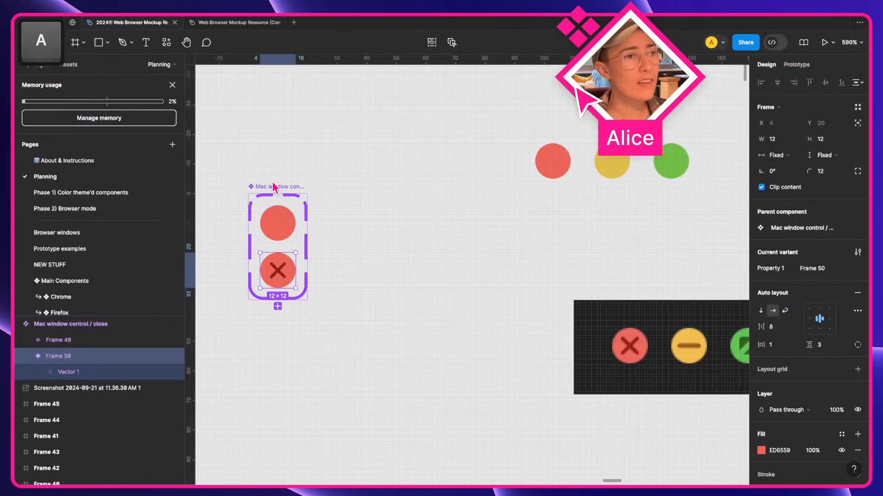
# - Open the blog post on the 6 Auto Layout stumbling blocks and look at its update date and revision note
pyautogui.click(273, 190)
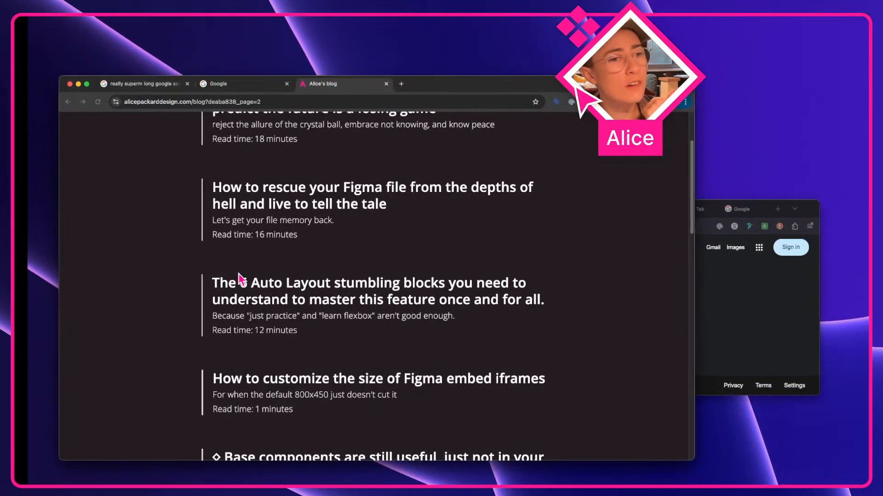
pyautogui.click(285, 307)
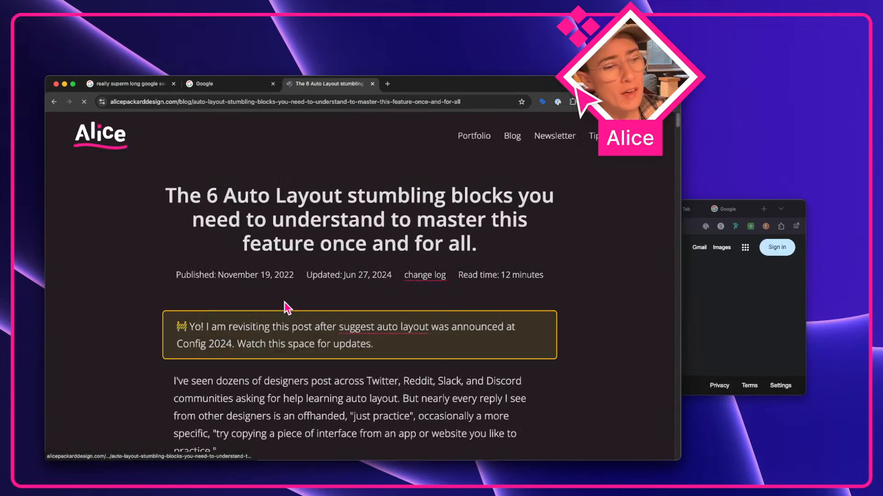
pyautogui.scroll(-1, 184, 308)
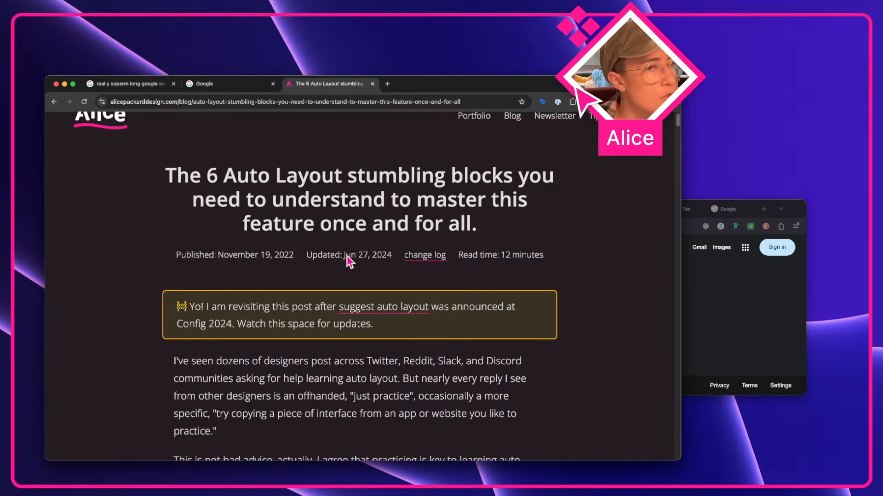
pyautogui.moveTo(345, 255); pyautogui.dragTo(405, 256)
pyautogui.click(329, 325)
pyautogui.moveTo(375, 324); pyautogui.dragTo(236, 321)
pyautogui.tripleClick(236, 323)
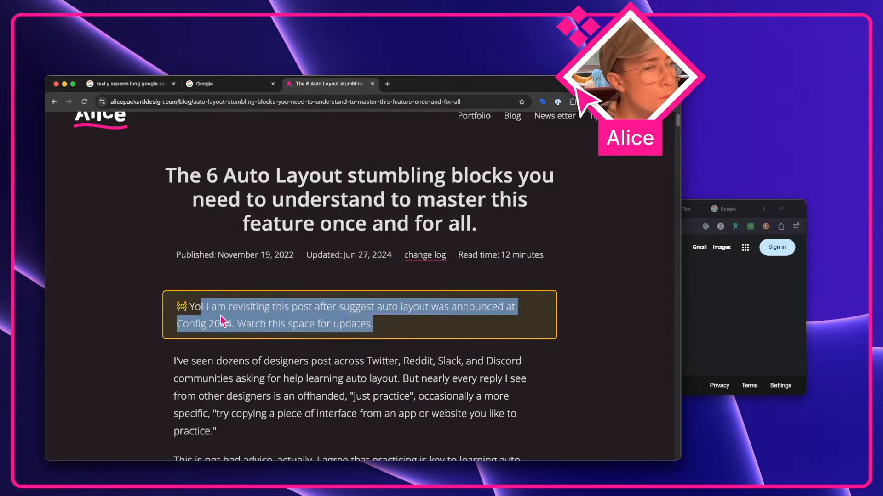
pyautogui.click(296, 352)
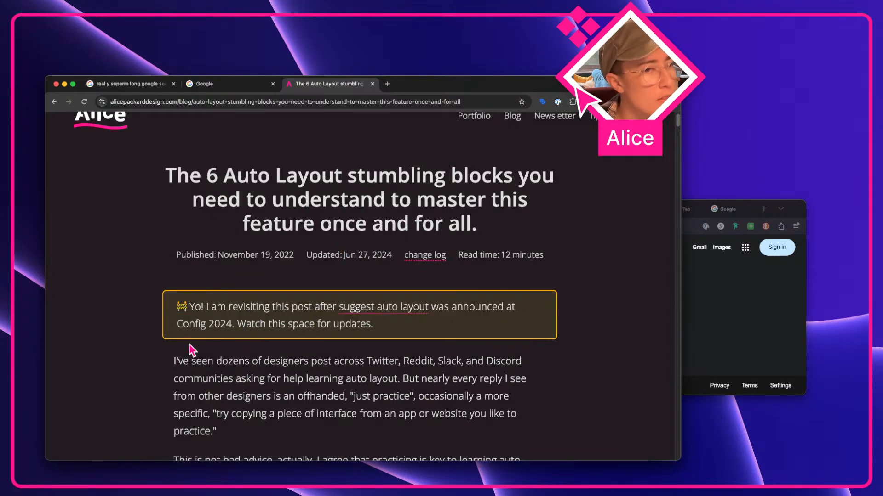
# - Read through the article's introduction and its explanation of auto layout "wrinkles", including the swap wrinkle example
pyautogui.scroll(-4, 182, 355)
pyautogui.scroll(-15, 172, 343)
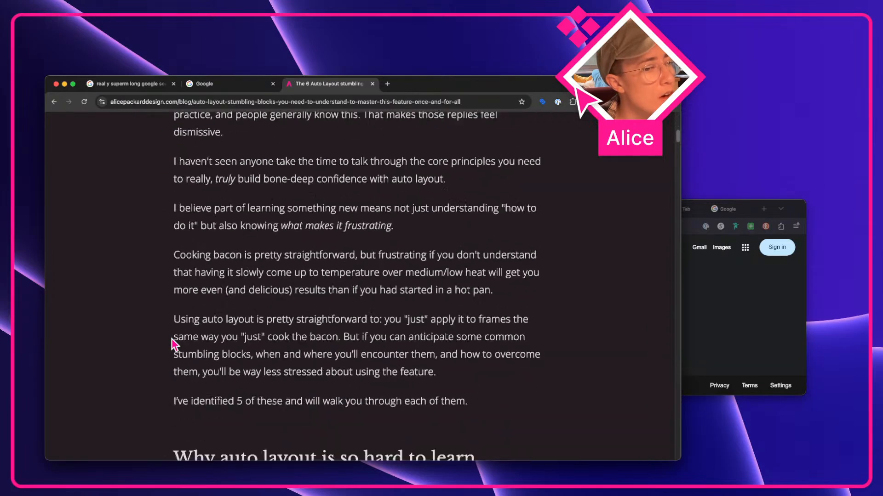
pyautogui.scroll(-2, 175, 345)
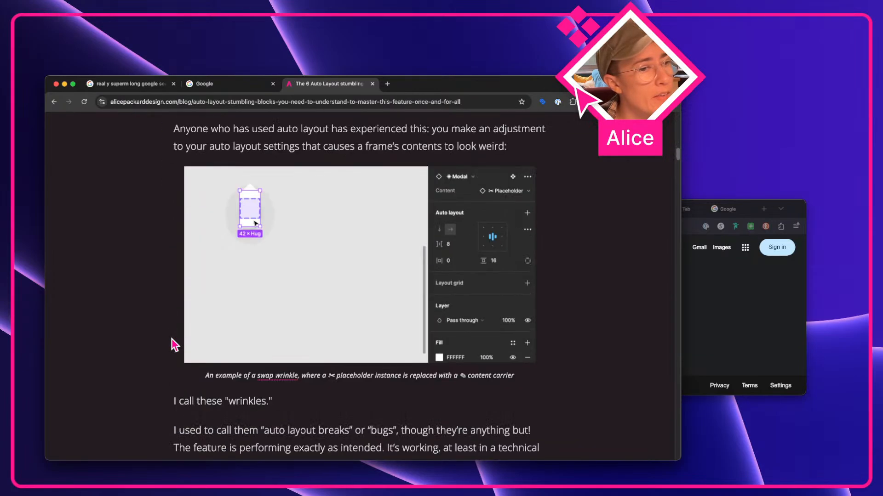
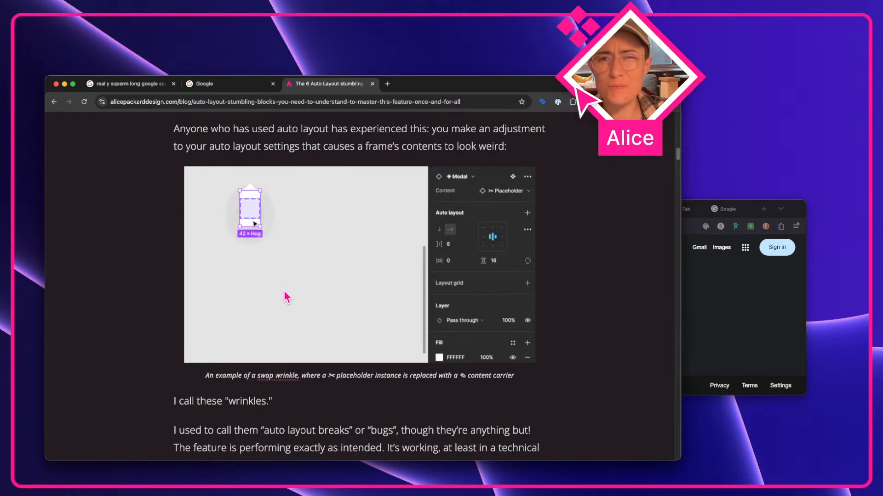
pyautogui.scroll(-3, 286, 298)
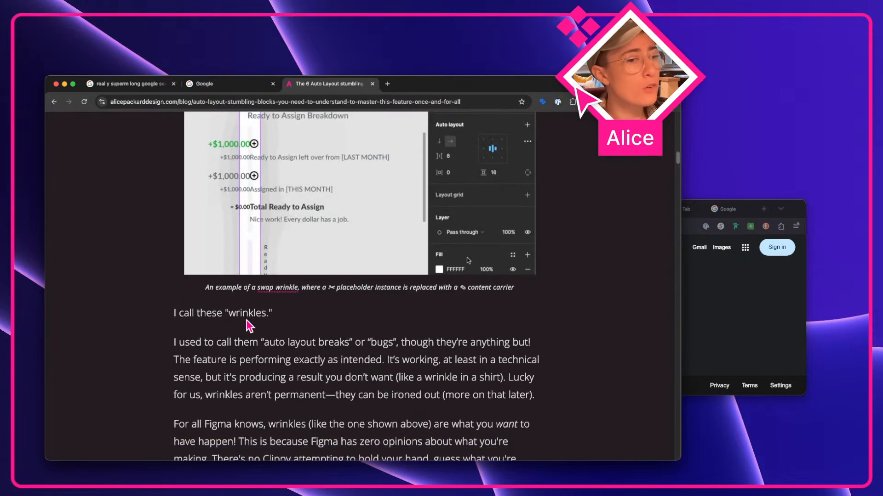
pyautogui.moveTo(224, 314); pyautogui.dragTo(278, 321)
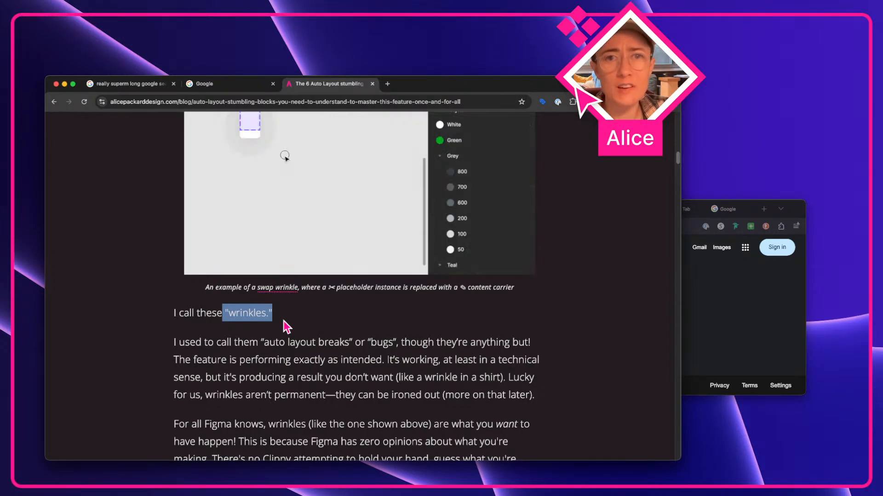
pyautogui.scroll(-5, 283, 322)
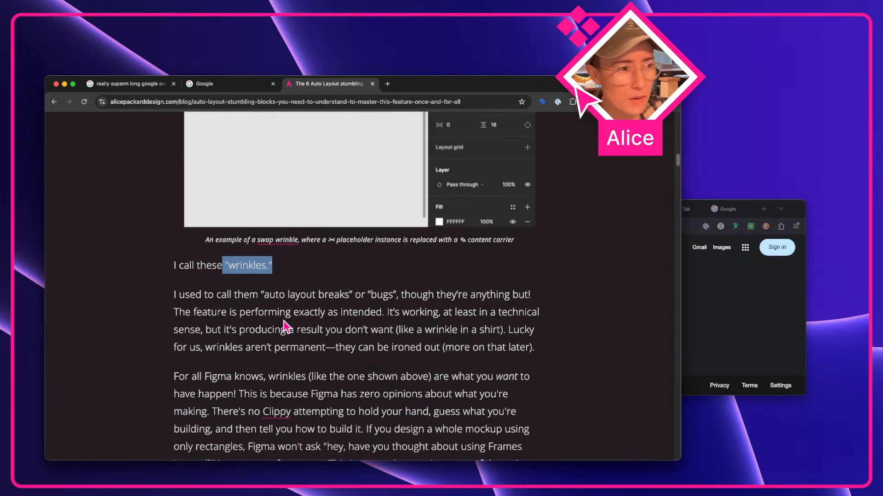
pyautogui.scroll(-7, 283, 322)
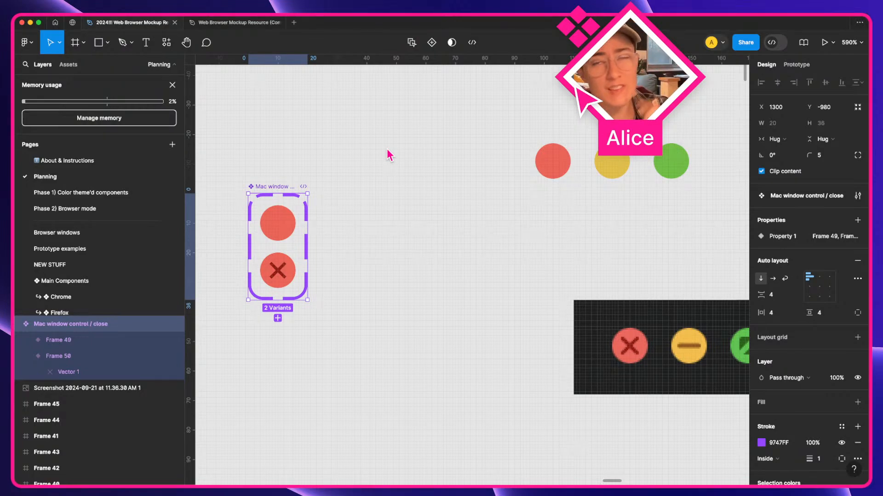
# - Return to Figma and rename the variant property of the Mac window control / close component set to State
pyautogui.click(380, 156)
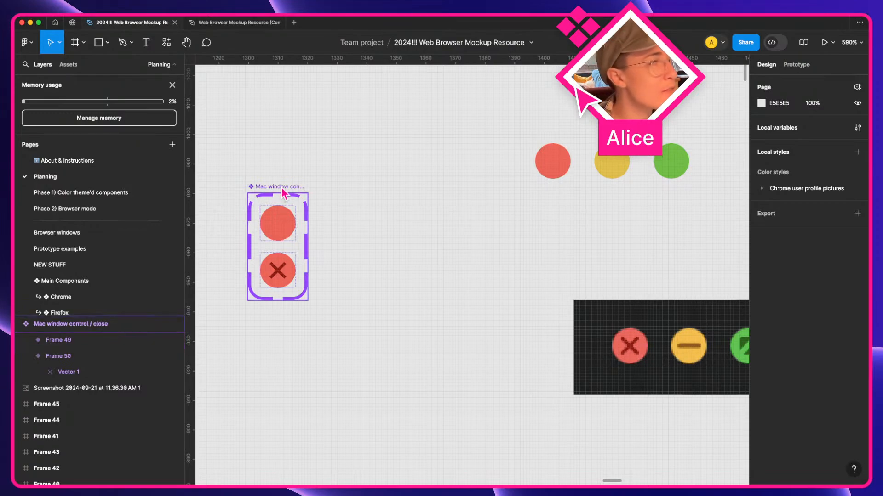
pyautogui.click(282, 195)
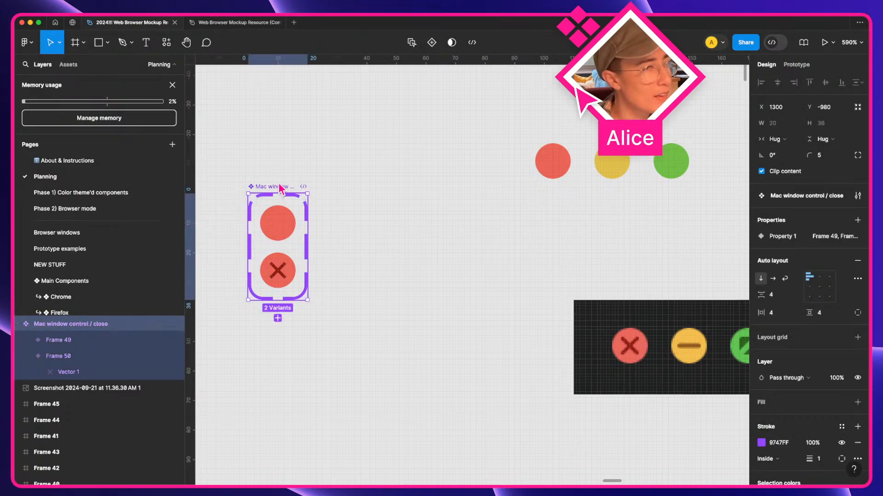
pyautogui.doubleClick(732, 239)
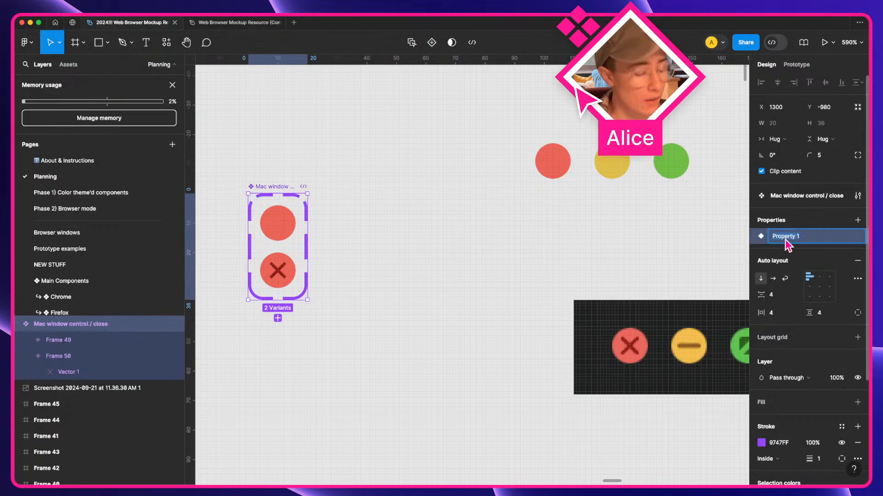
pyautogui.write('State')
pyautogui.press('Return')
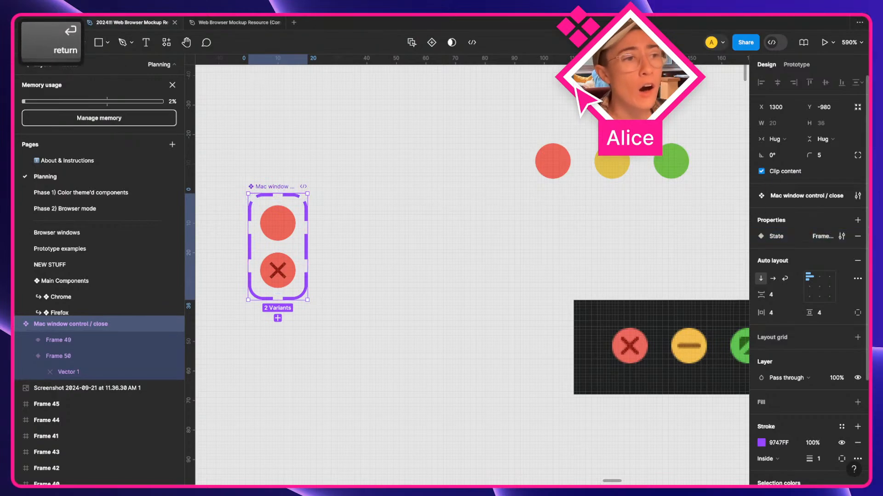
# - Set the plain red variant's State value to Default
pyautogui.click(278, 223)
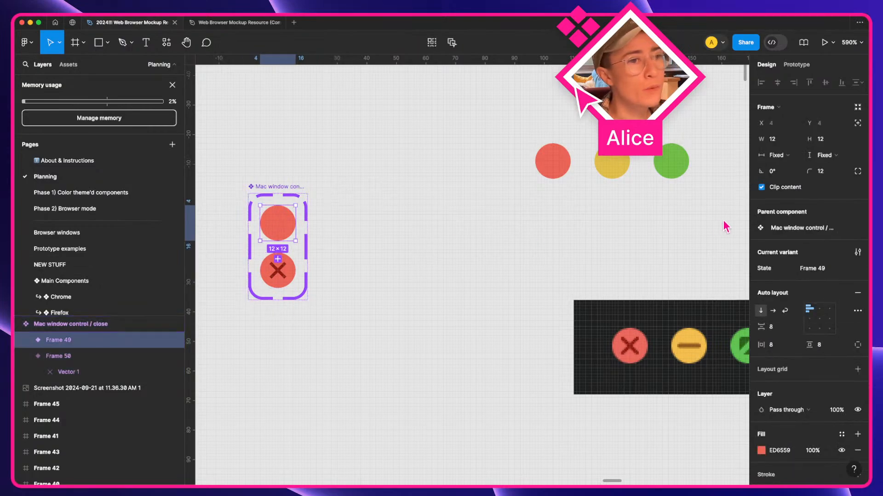
pyautogui.click(822, 268)
pyautogui.write('DEfault')
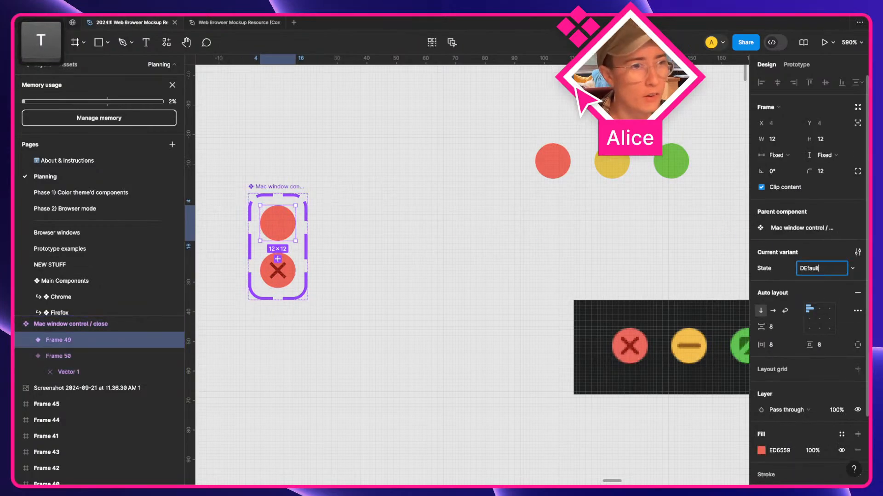
pyautogui.write('Default')
pyautogui.press('Return')
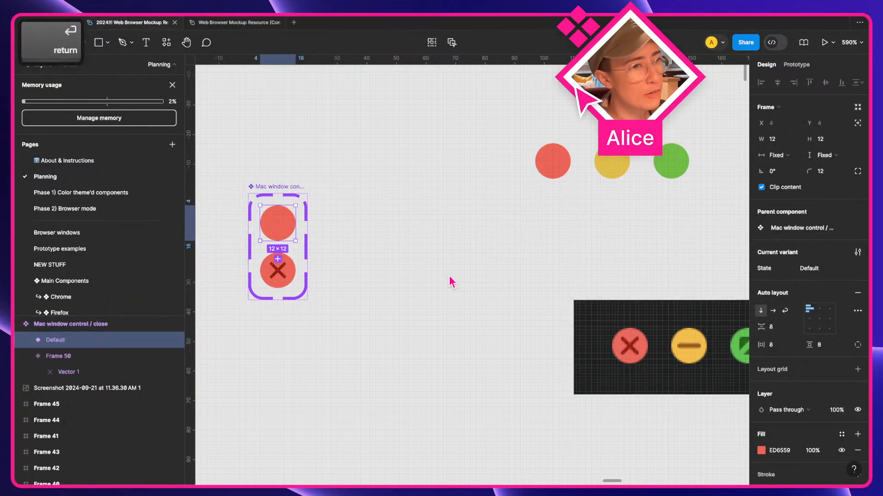
# - Set the State value of the variant with the cross to Hover
pyautogui.click(277, 270)
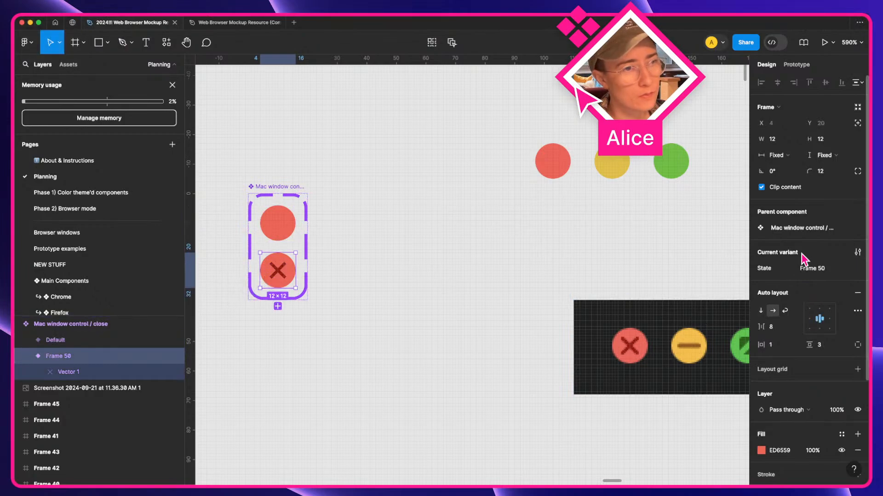
pyautogui.click(821, 269)
pyautogui.write('Hover')
pyautogui.press('Return')
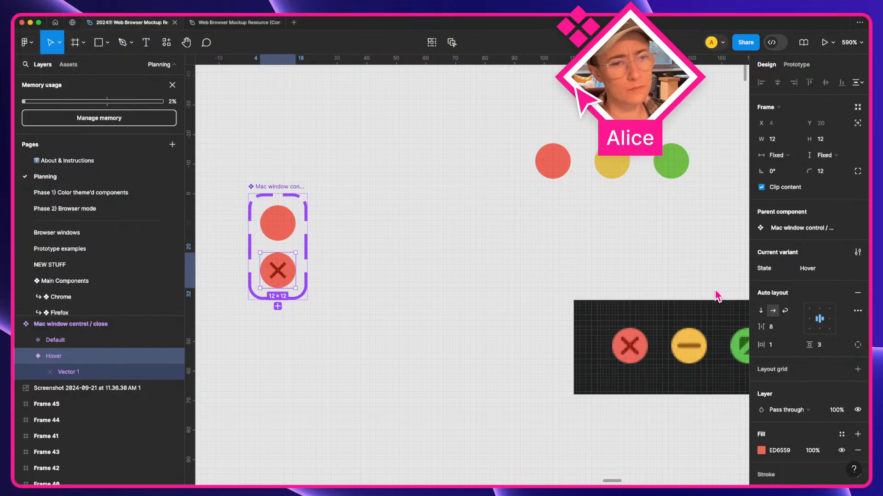
pyautogui.click(670, 262)
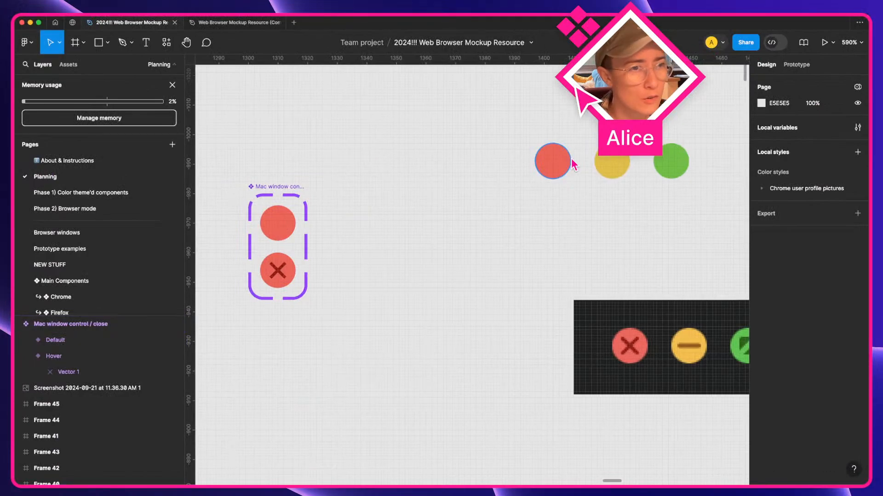
pyautogui.click(283, 233)
pyautogui.click(278, 259)
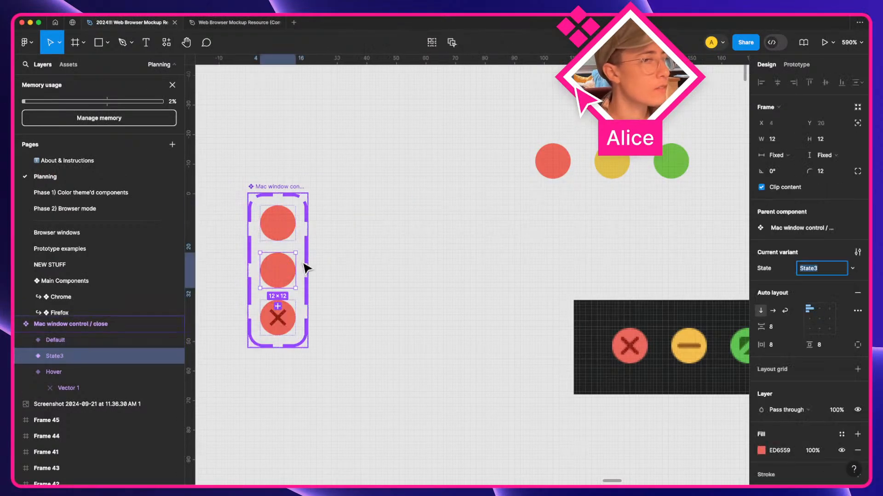
pyautogui.press('super+z')
pyautogui.click(338, 269)
# - Move both close-control variants out of their set, duplicate them as instances beside the originals, and delete the original components
pyautogui.click(292, 269)
pyautogui.keyDown('shift'); pyautogui.click(288, 226); pyautogui.keyUp('shift')
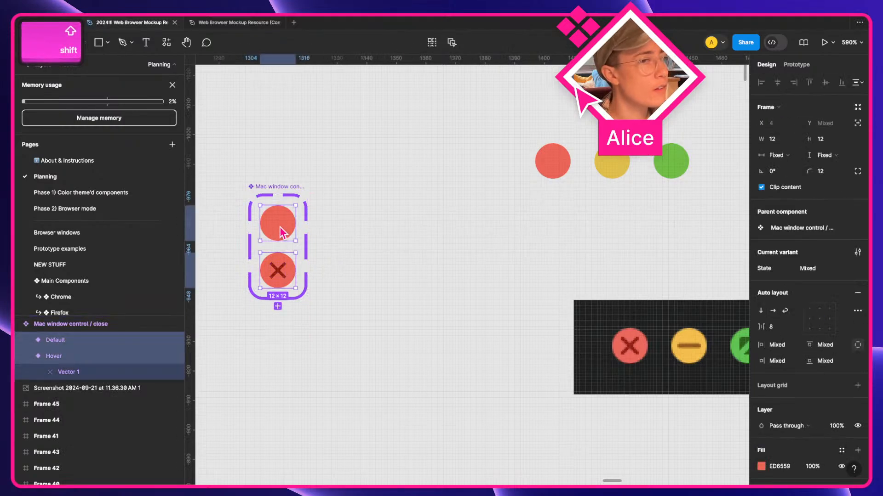
pyautogui.moveTo(288, 225); pyautogui.dragTo(414, 227)
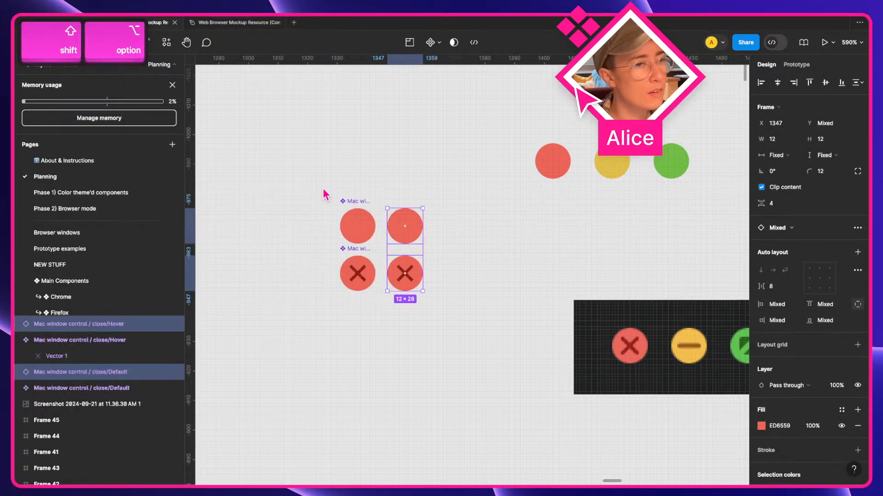
pyautogui.moveTo(324, 190); pyautogui.dragTo(374, 275)
pyautogui.press('BackSpace')
# - Detach both remaining close-control instances so they become plain frames
pyautogui.moveTo(385, 205); pyautogui.dragTo(435, 289)
pyautogui.press('alt+super+b')
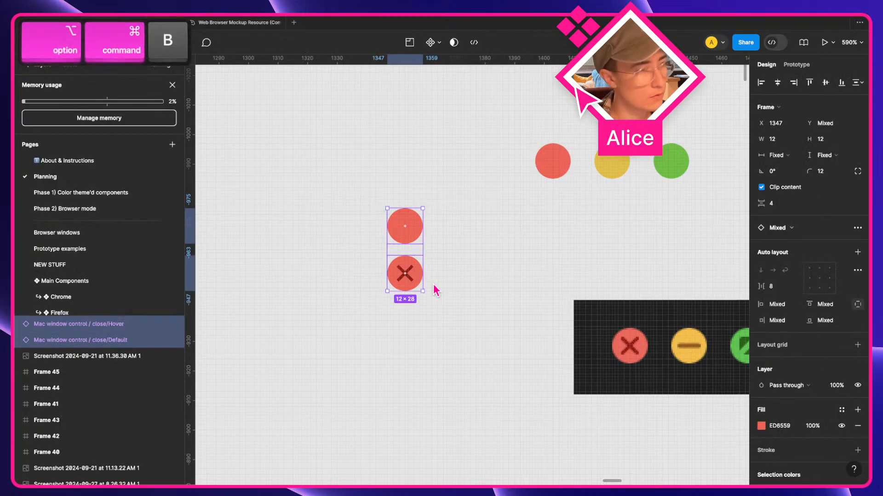
pyautogui.click(435, 289)
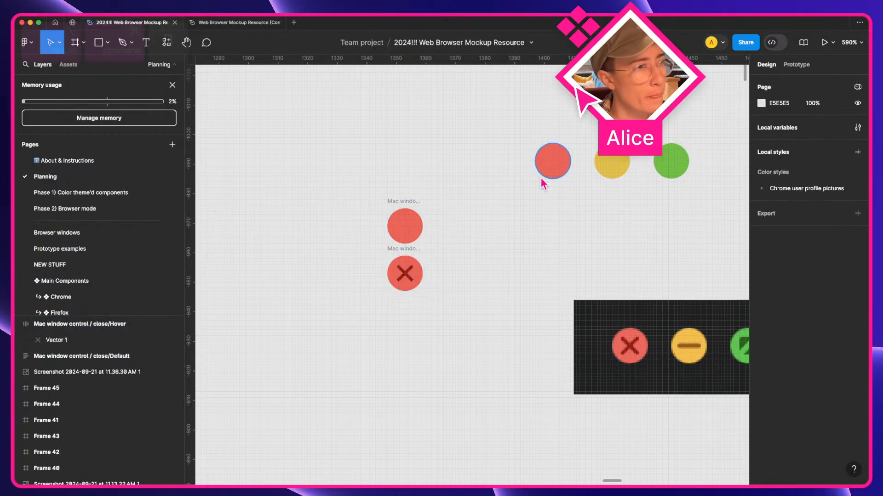
# - Move the red frame with the cross further down, away from the plain red frame
pyautogui.click(396, 250)
pyautogui.press('space')
pyautogui.moveTo(491, 312); pyautogui.dragTo(341, 282)
# - Duplicate the plain red frame twice in a row and fill the copies with the yellow and green sampled from the sample circles
pyautogui.click(263, 192)
pyautogui.keyDown('alt'); pyautogui.moveTo(263, 192); pyautogui.dragTo(345, 201); pyautogui.keyUp('alt')
pyautogui.press('i')
pyautogui.click(457, 135)
pyautogui.click(539, 138)
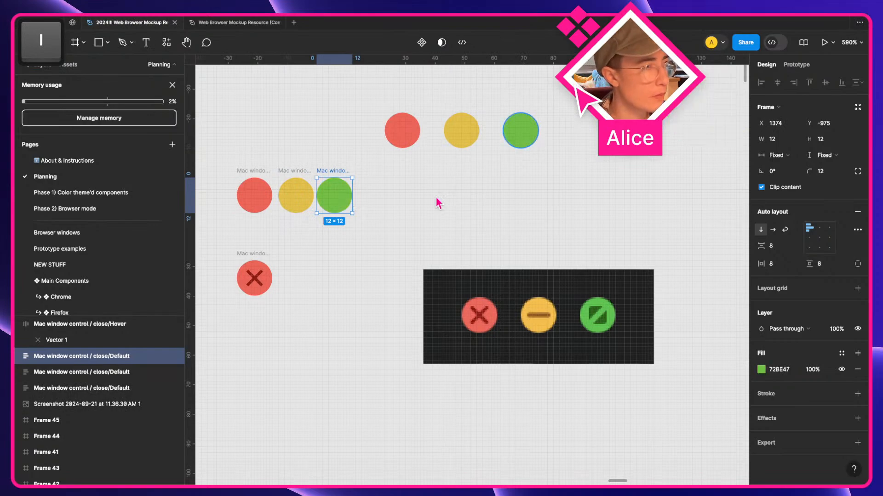
pyautogui.click(343, 274)
# - Draw a 7-wide horizontal line with the Pen tool over the minus bar of the yellow icon in the screenshot
pyautogui.press('p')
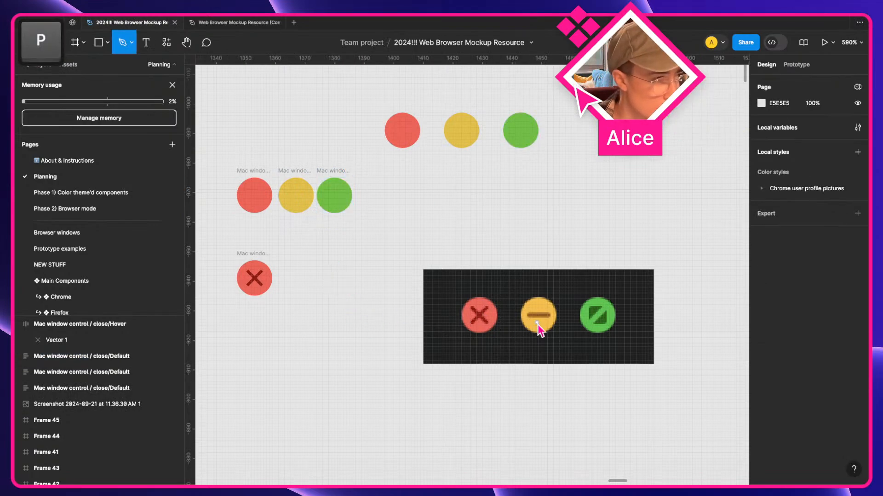
pyautogui.scroll(10, 589, 329)
pyautogui.press('a')
pyautogui.moveTo(260, 311); pyautogui.dragTo(461, 301)
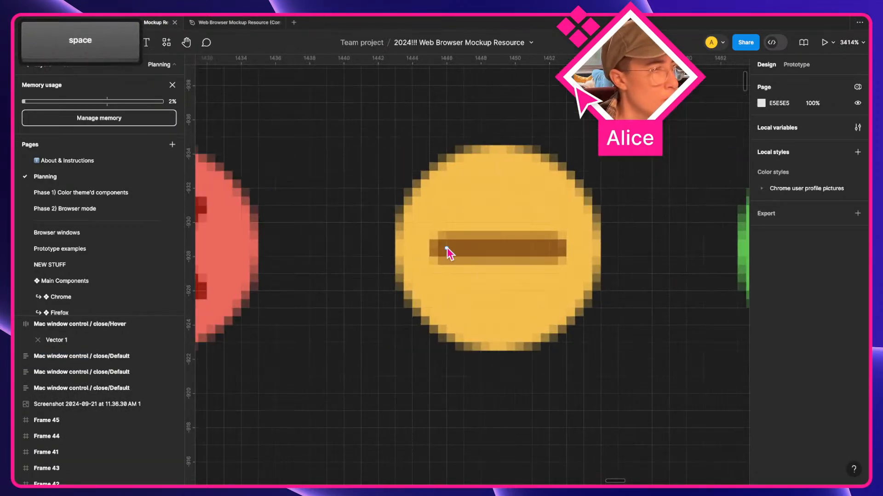
pyautogui.click(438, 248)
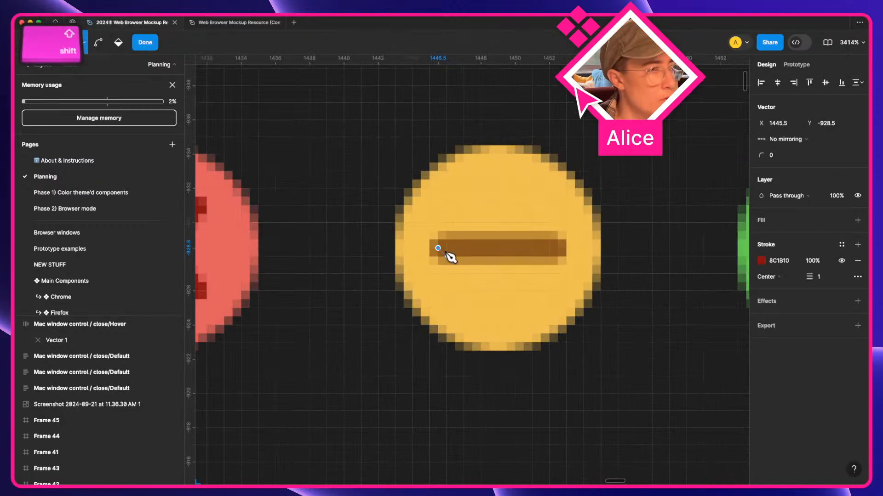
pyautogui.keyDown('shift'); pyautogui.click(557, 248); pyautogui.keyUp('shift')
pyautogui.press('Return')
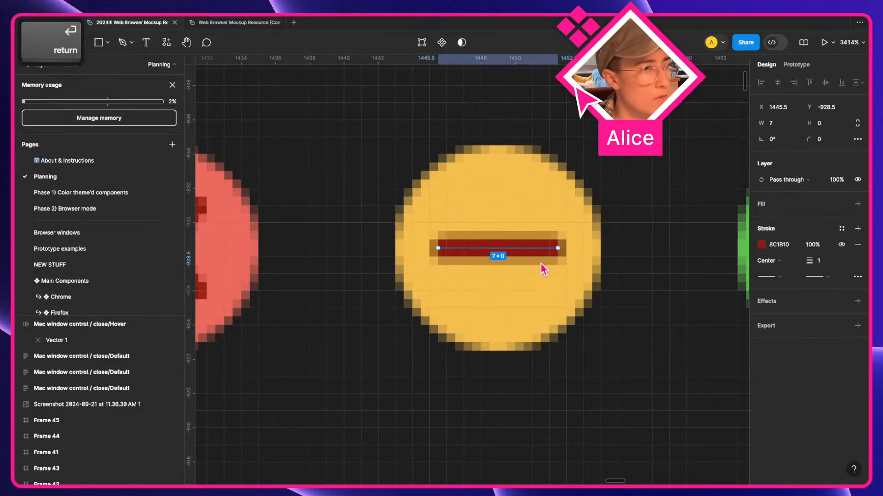
# - Move the line just below the minus bar to Y -927 and set its stroke to the bar's sampled brown, 90591D
pyautogui.moveTo(527, 252); pyautogui.dragTo(533, 290)
pyautogui.press('i')
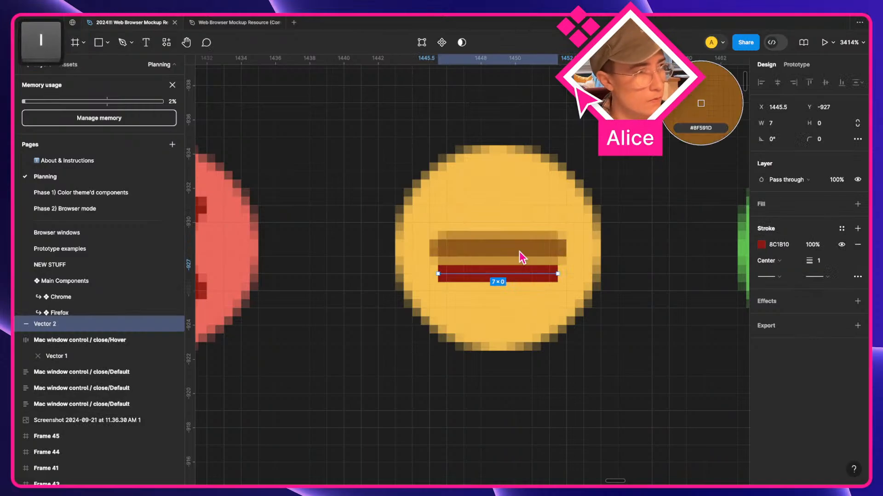
pyautogui.click(523, 256)
pyautogui.scroll(-3, 513, 262)
pyautogui.scroll(-2, 513, 265)
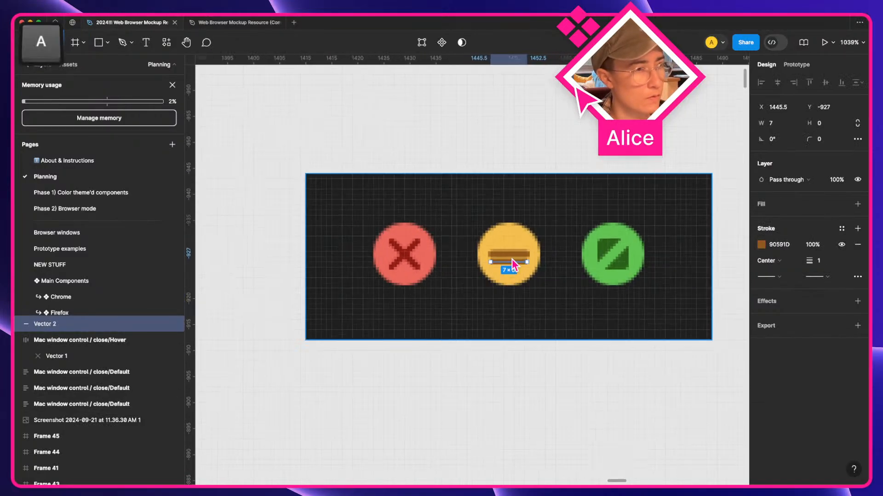
# - Move the brown line off the screenshot to X 1393, Y -934, closer to the red frame with the cross
pyautogui.press('space')
pyautogui.moveTo(509, 256); pyautogui.dragTo(588, 318)
pyautogui.press('space')
pyautogui.click(344, 252)
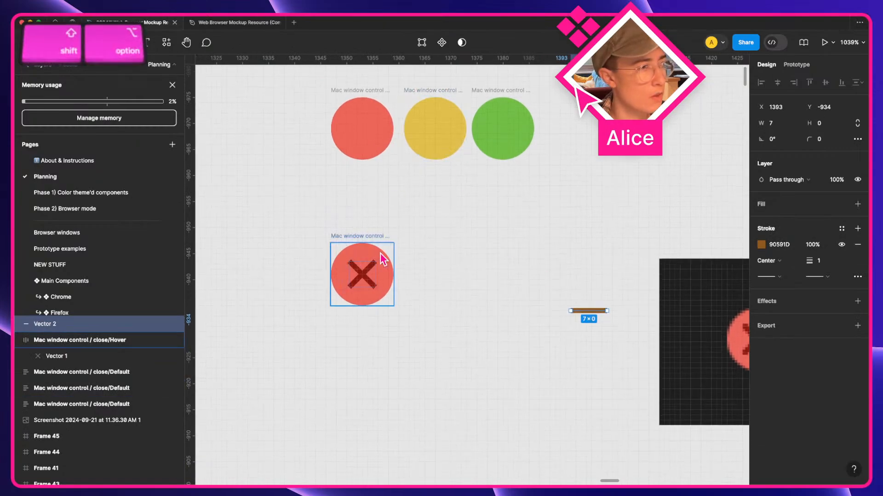
# - Duplicate the red frame with the cross twice in a row and fill the copies with the yellow and green sampled from the plain frames above
pyautogui.moveTo(344, 252); pyautogui.dragTo(428, 252)
pyautogui.press('super+d')
pyautogui.click(428, 251)
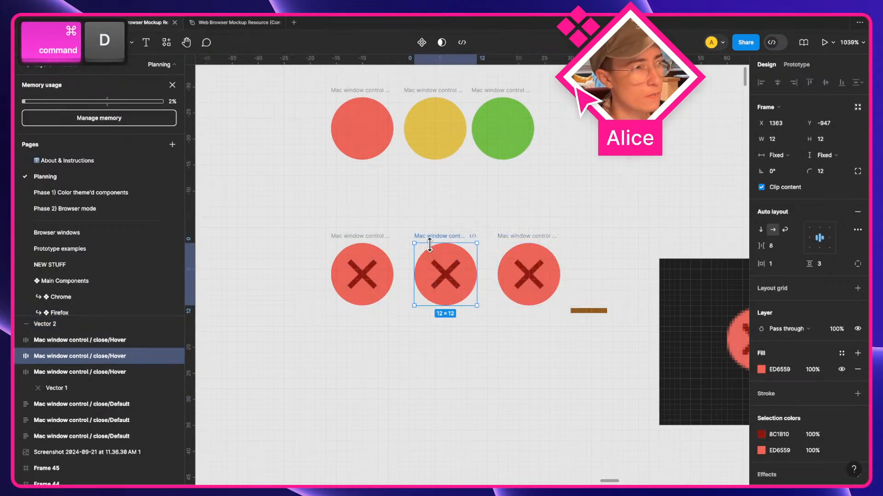
pyautogui.press('i')
pyautogui.click(434, 128)
pyautogui.click(508, 256)
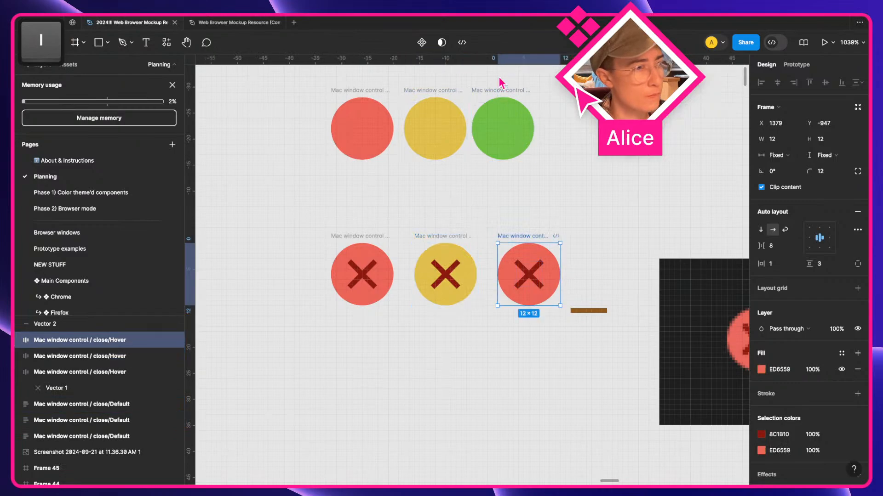
pyautogui.press('i')
pyautogui.click(506, 125)
# - Delete the crosses from the yellow and green copies and place the brown line inside the yellow one
pyautogui.doubleClick(447, 275)
pyautogui.press('BackSpace')
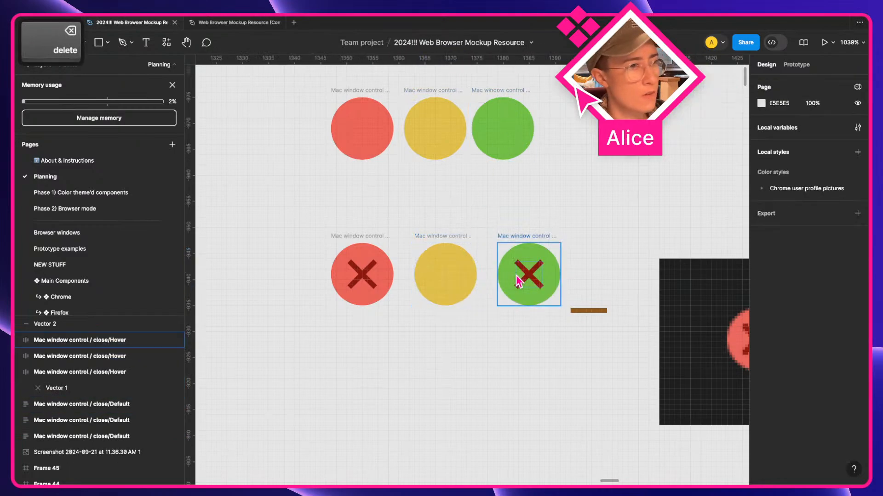
pyautogui.doubleClick(525, 282)
pyautogui.press('BackSpace')
pyautogui.moveTo(590, 310); pyautogui.dragTo(449, 284)
pyautogui.click(412, 347)
# - Draw a closed 3 × 3 triangle with the Pen tool over the upper-left triangle of the green icon in the screenshot
pyautogui.press('space')
pyautogui.moveTo(506, 301); pyautogui.dragTo(322, 300)
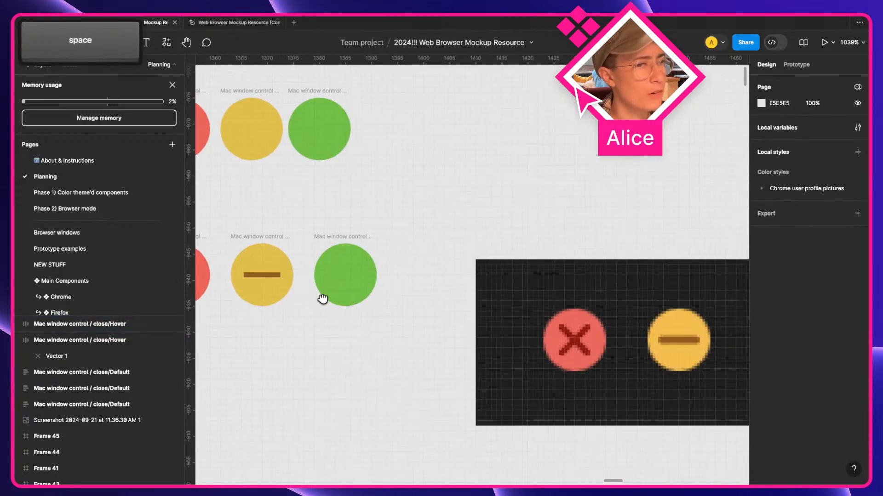
pyautogui.moveTo(479, 292); pyautogui.dragTo(390, 282)
pyautogui.hscroll(5, 459, 296)
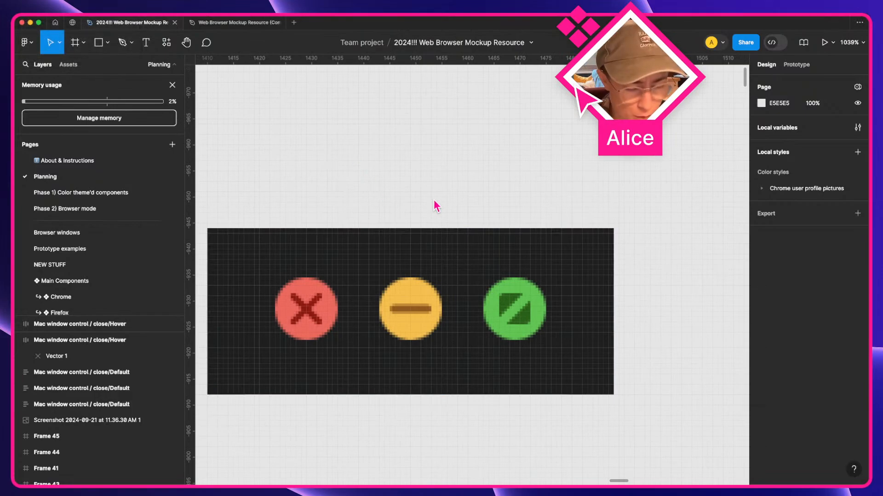
pyautogui.press('p')
pyautogui.scroll(5, 558, 346)
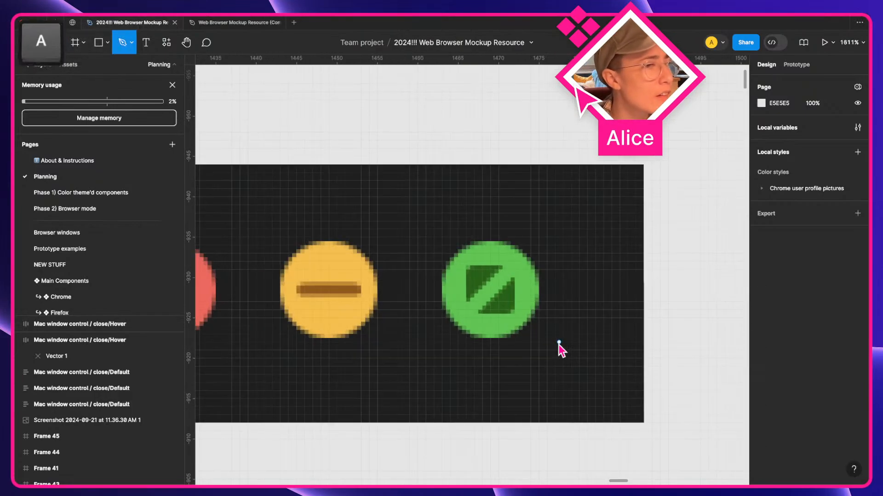
pyautogui.click(470, 293)
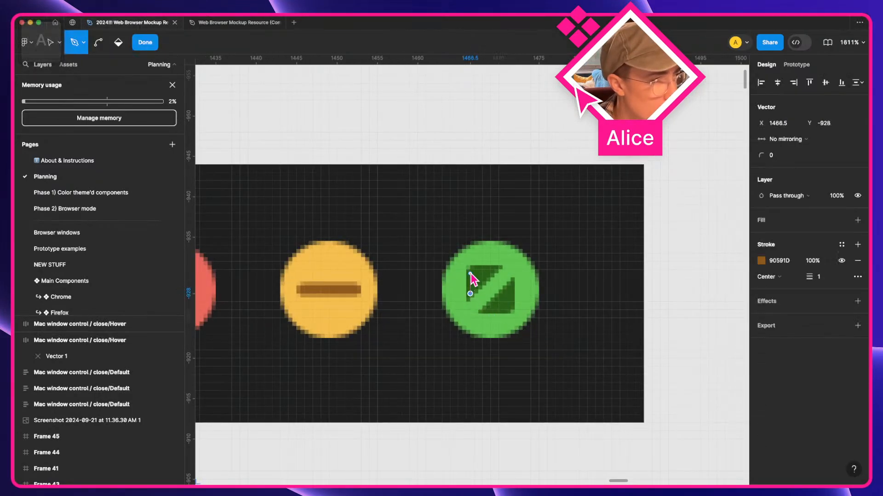
pyautogui.click(494, 270)
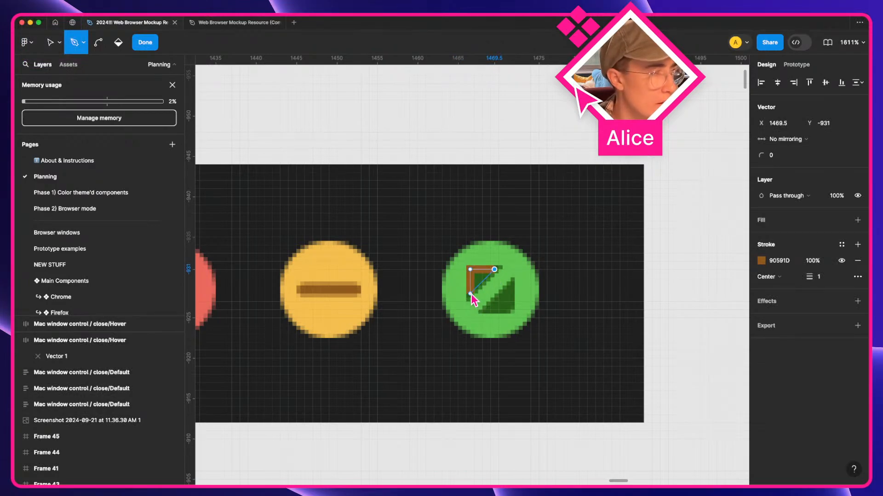
pyautogui.press('v')
pyautogui.press('Return')
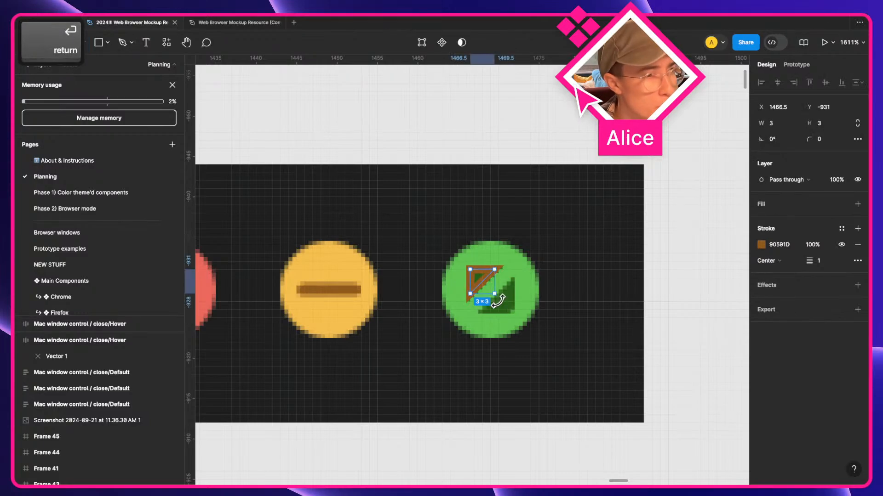
# - Remove the triangle's stroke and give it a fill sampled from the icon's dark green, 286017
pyautogui.click(857, 246)
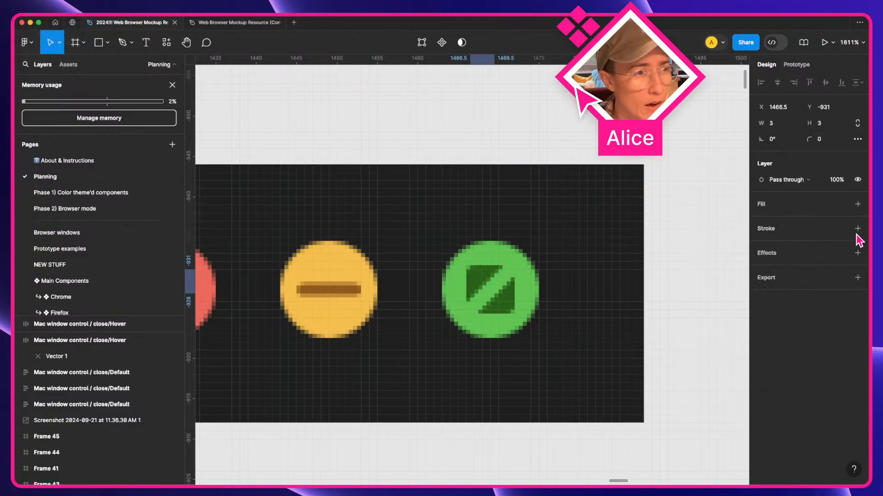
pyautogui.click(797, 214)
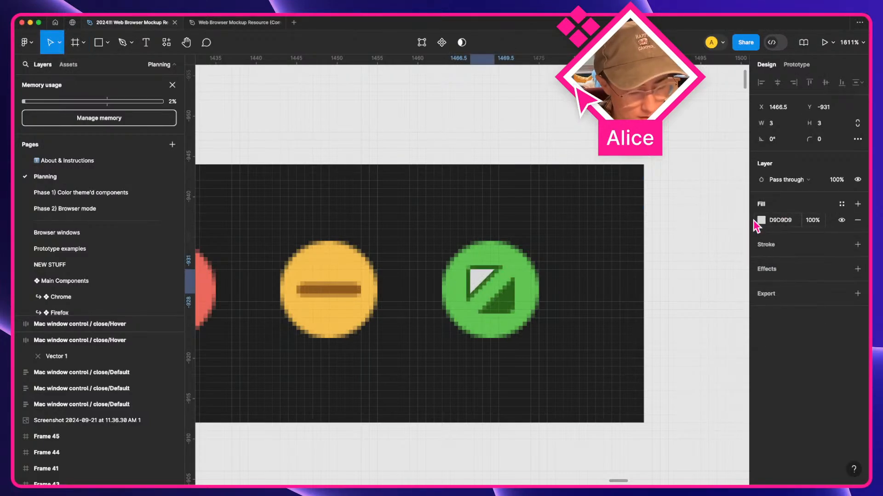
pyautogui.click(761, 220)
pyautogui.click(643, 365)
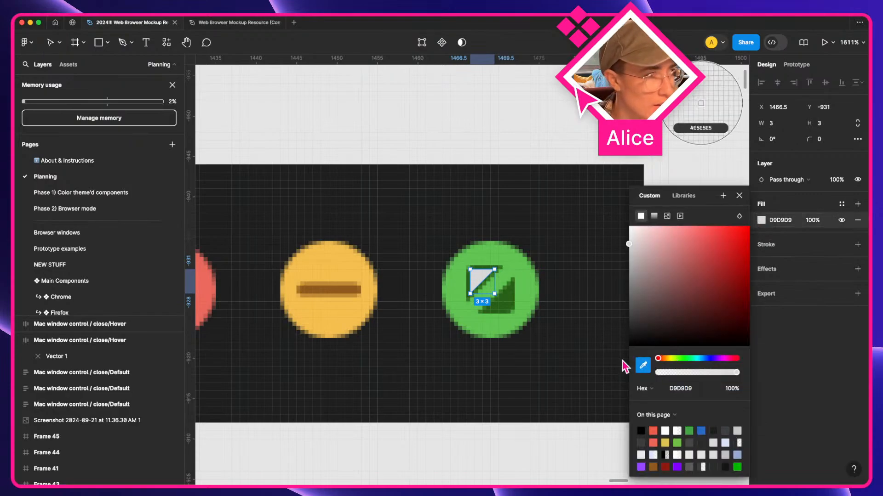
pyautogui.click(504, 306)
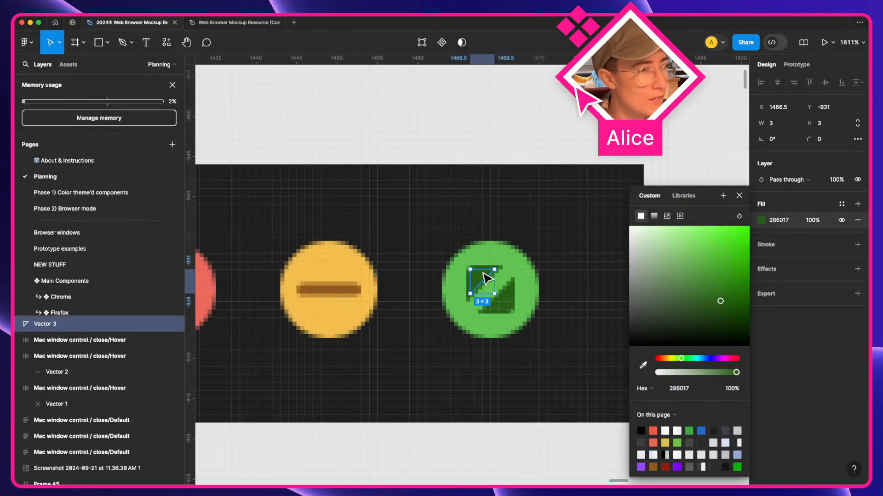
# - Fit the triangle over the icon's upper-left shape at X 1466, Y -931, and scale it proportionally to 4.5 × 4.5
pyautogui.moveTo(483, 274); pyautogui.dragTo(475, 208)
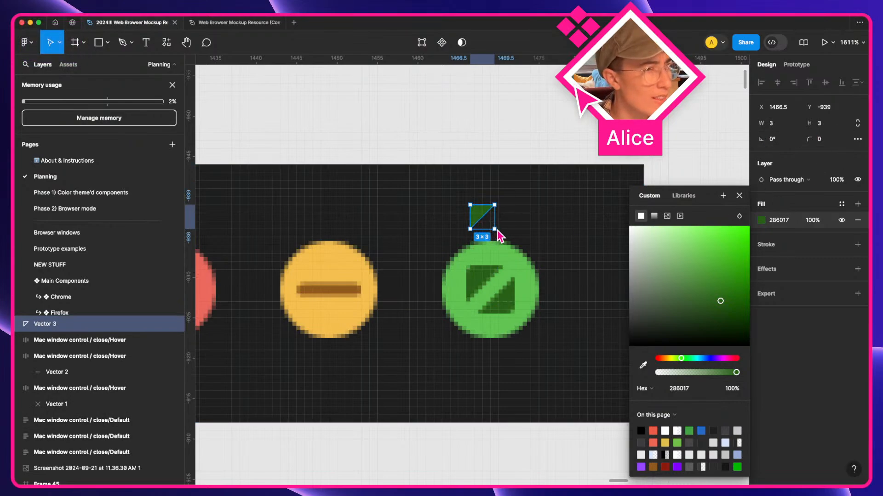
pyautogui.moveTo(495, 229); pyautogui.dragTo(503, 272)
pyautogui.scroll(3, 498, 278)
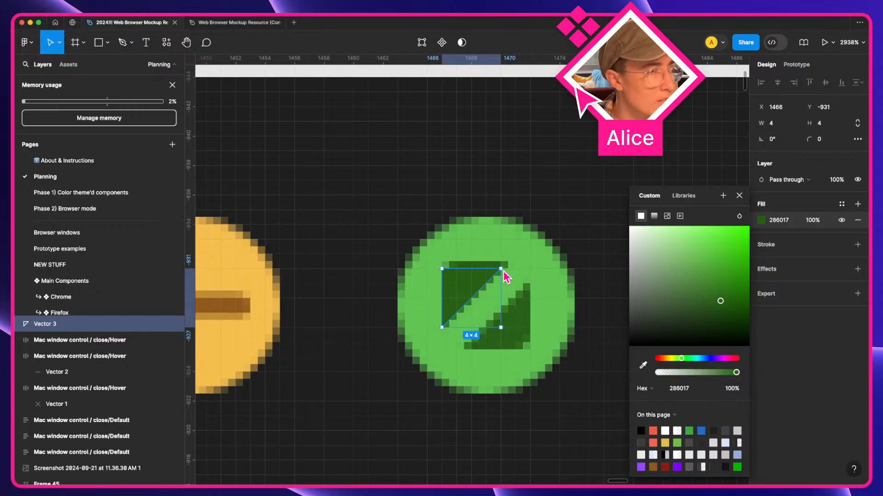
pyautogui.click(857, 123)
pyautogui.write('4.5')
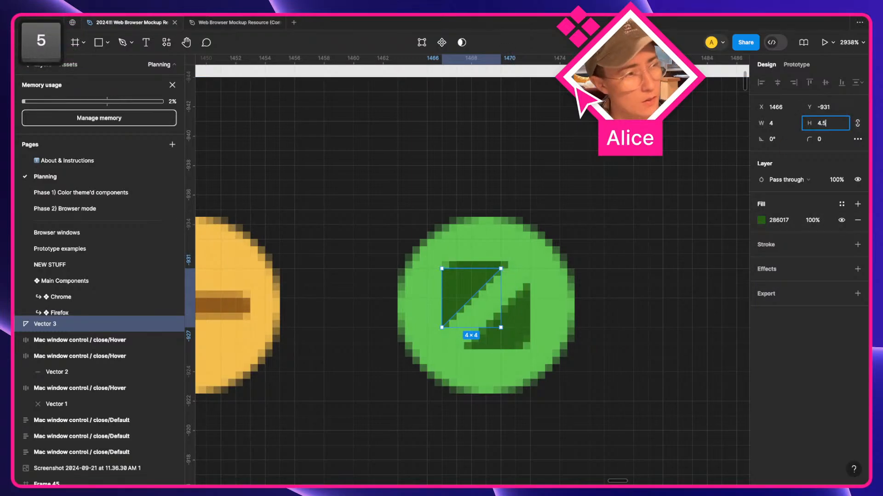
pyautogui.press('Return')
# - Duplicate the triangle, flip the copy vertically and horizontally, and position it over the icon's lower-right triangle at X 1471.5, Y -925.5
pyautogui.moveTo(459, 289); pyautogui.dragTo(524, 332)
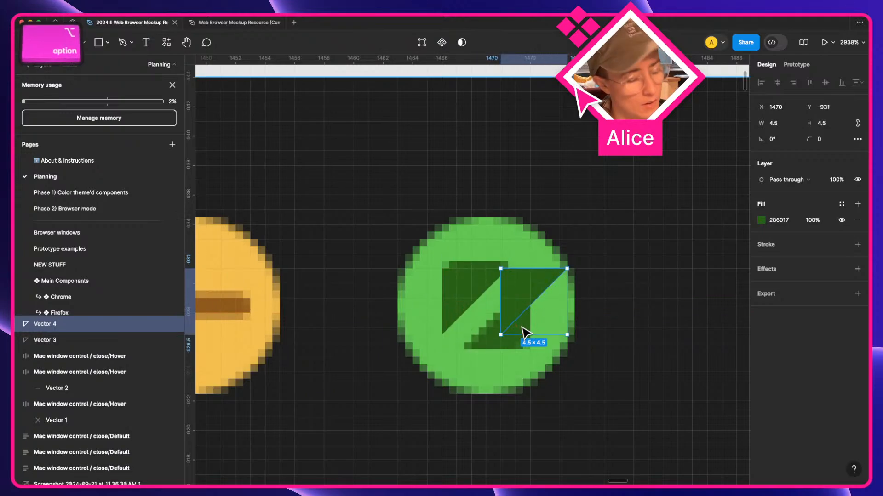
pyautogui.hotkey('shift', 'v')
pyautogui.hotkey('shift', 'h')
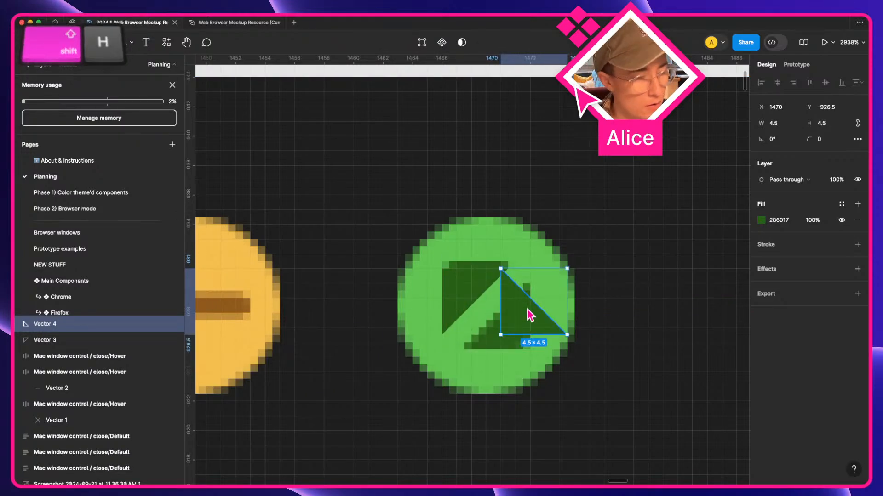
pyautogui.moveTo(542, 319); pyautogui.dragTo(498, 332)
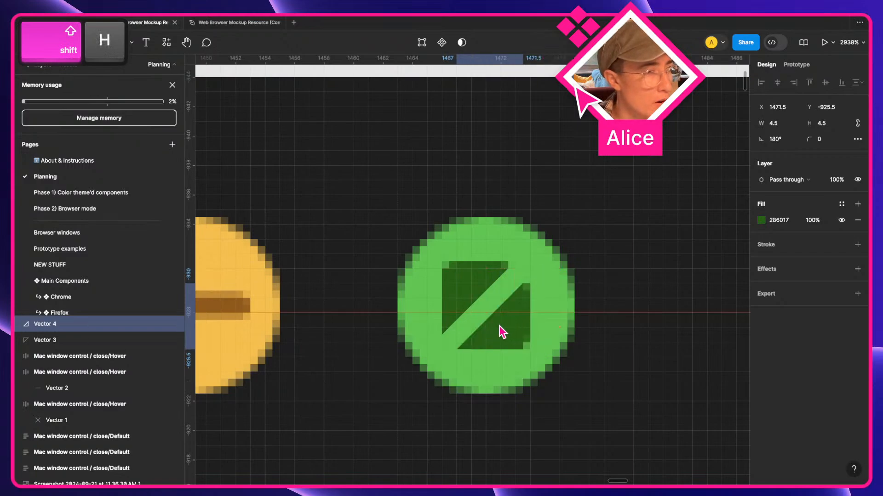
# - Flatten the two triangles into one vector and move it into the green frame beside the minus frame
pyautogui.keyDown('shift'); pyautogui.click(471, 285); pyautogui.keyUp('shift')
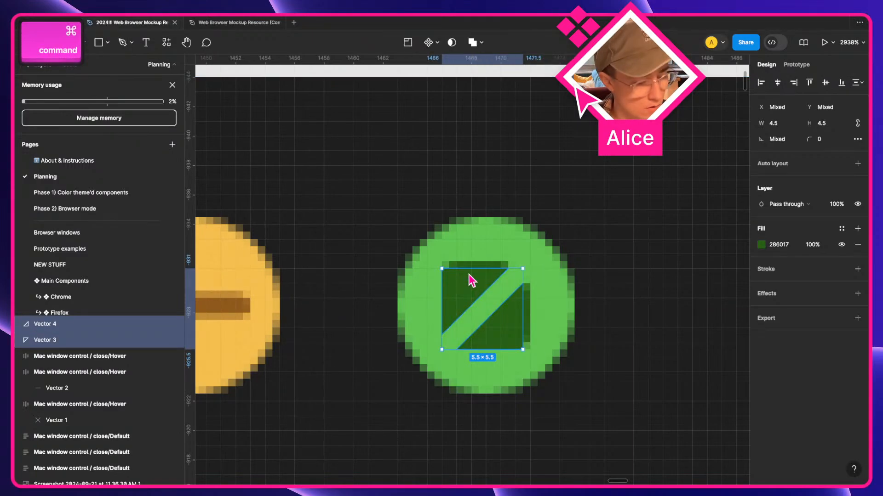
pyautogui.press('super+e')
pyautogui.scroll(-10, 561, 247)
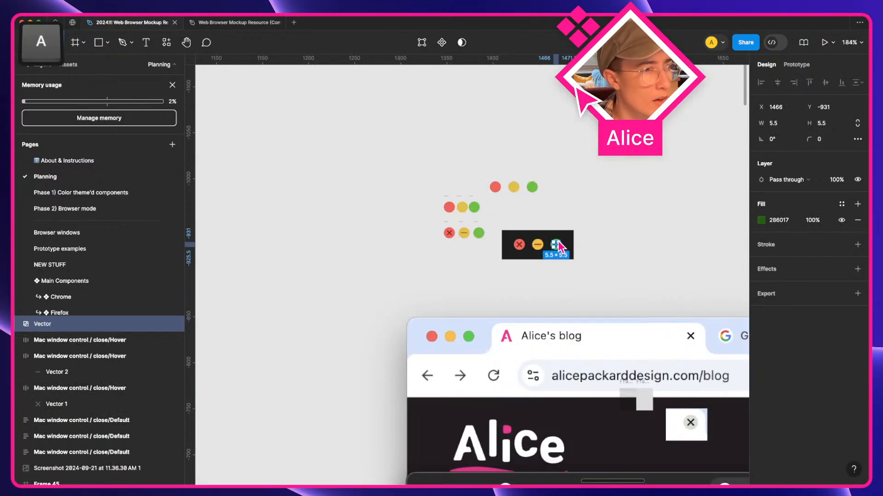
pyautogui.scroll(5, 536, 237)
pyautogui.press('space')
pyautogui.moveTo(538, 239); pyautogui.dragTo(613, 269)
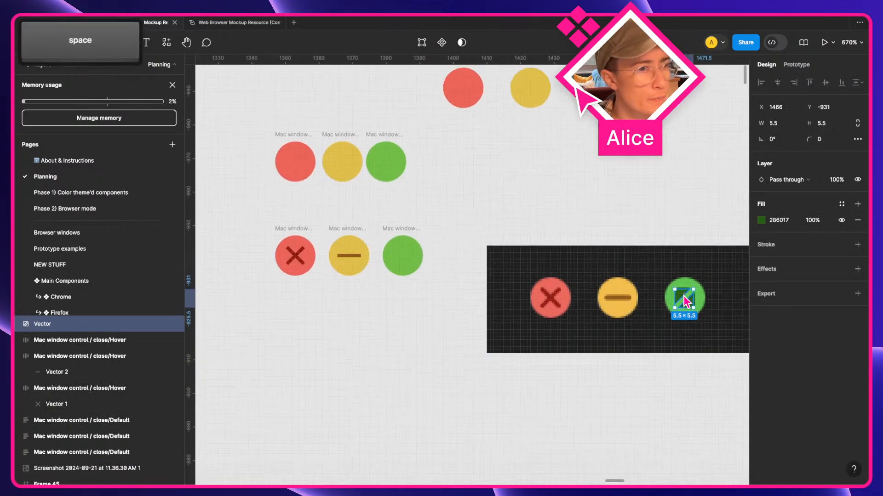
pyautogui.moveTo(690, 296); pyautogui.dragTo(400, 251)
pyautogui.click(443, 227)
# - Rename the red frame with the cross as close
pyautogui.press('space')
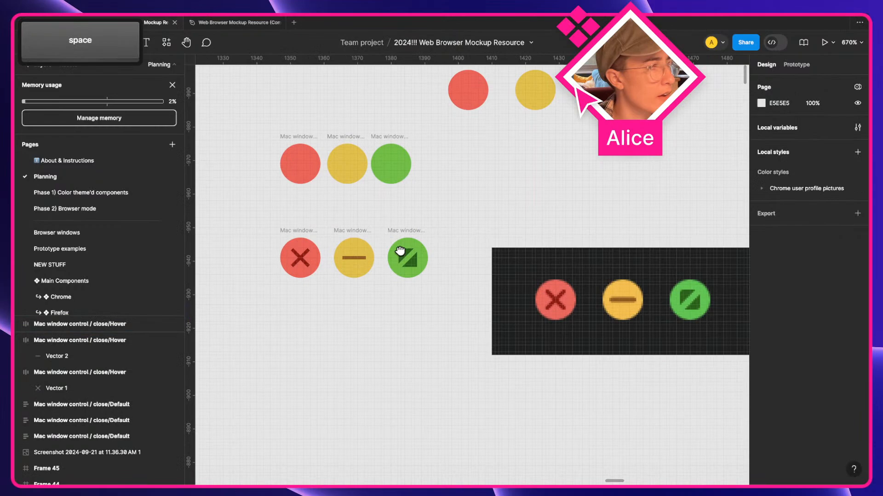
pyautogui.click(285, 227)
pyautogui.press('space')
pyautogui.moveTo(261, 236); pyautogui.dragTo(324, 260)
pyautogui.press('super+r')
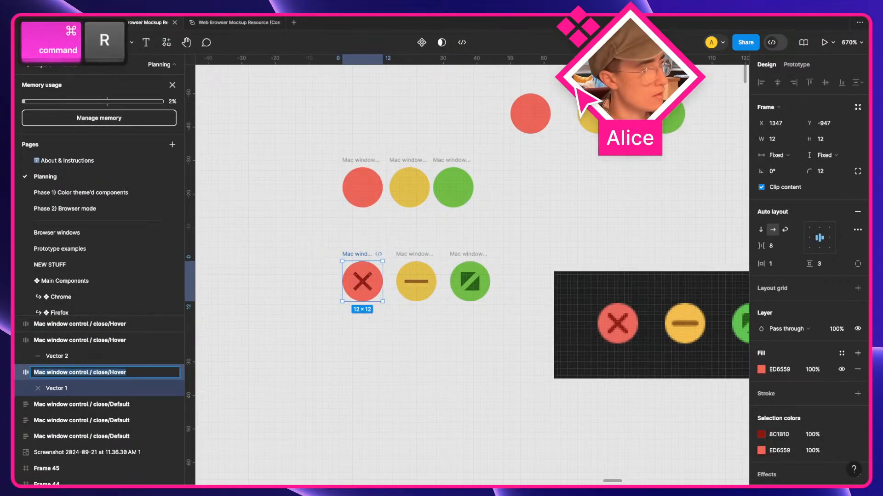
pyautogui.write('close')
pyautogui.press('Return')
pyautogui.click(413, 254)
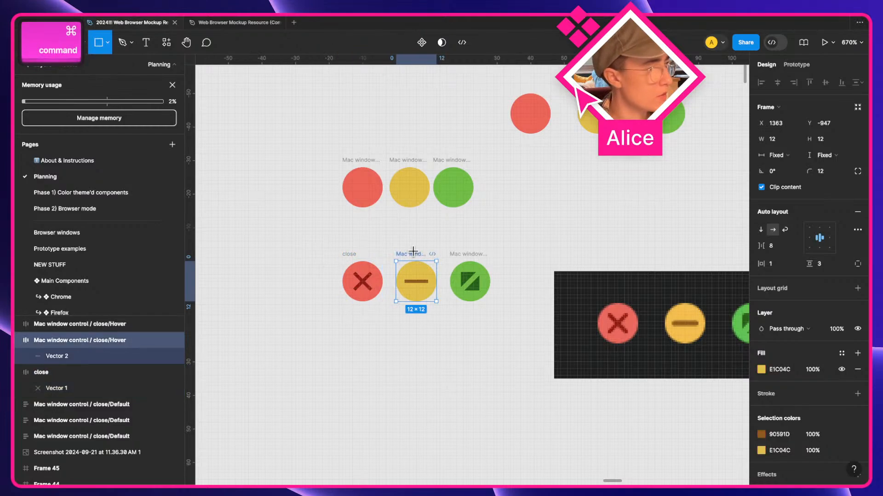
pyautogui.press('Tab')
pyautogui.hotkey('shift', '2')
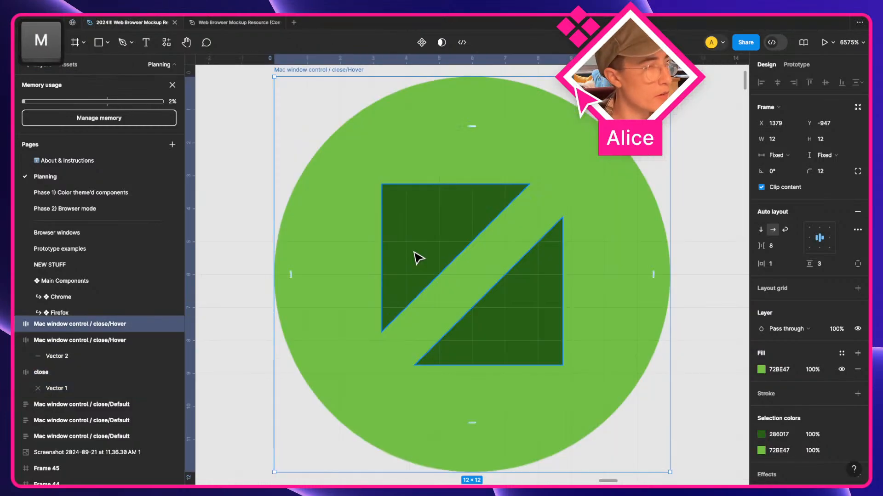
pyautogui.scroll(-10, 418, 258)
pyautogui.click(387, 260)
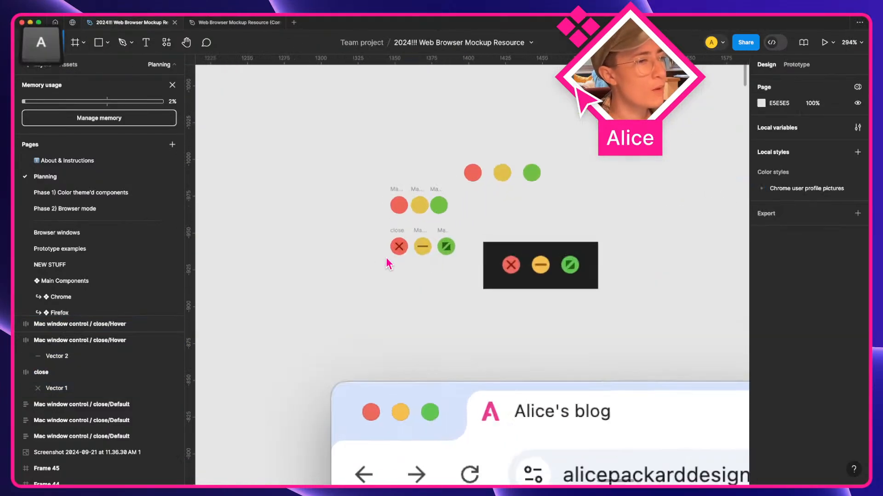
pyautogui.click(421, 232)
pyautogui.press('super+r')
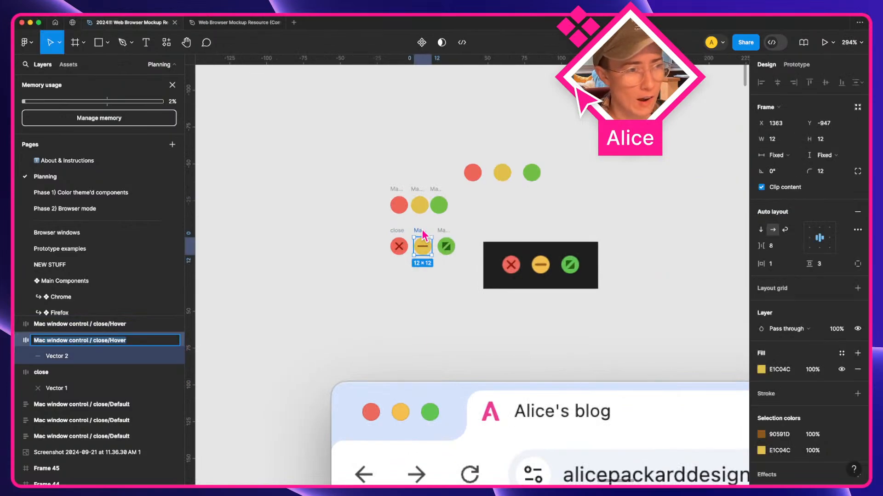
pyautogui.scroll(5, 423, 234)
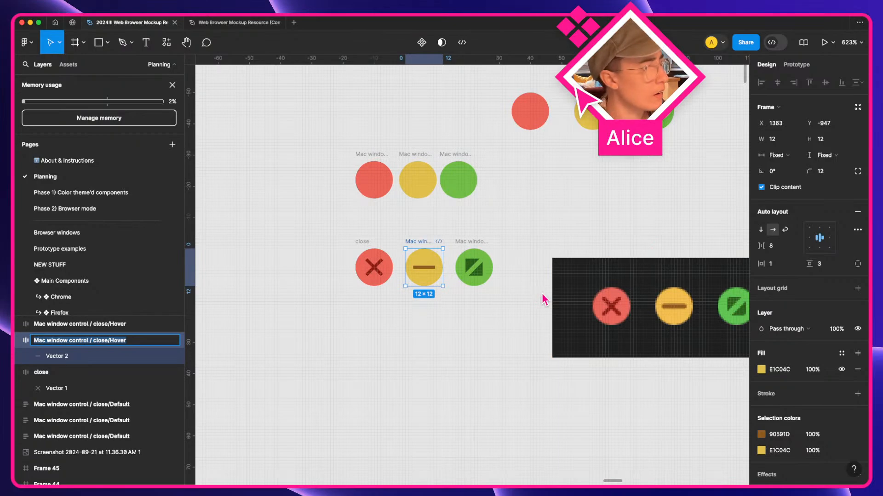
pyautogui.click(516, 318)
# - Swap the fill and stroke of the triangle icon in the green frame back and forth, ending with the solid fill
pyautogui.keyDown('super'); pyautogui.click(472, 266); pyautogui.keyUp('super')
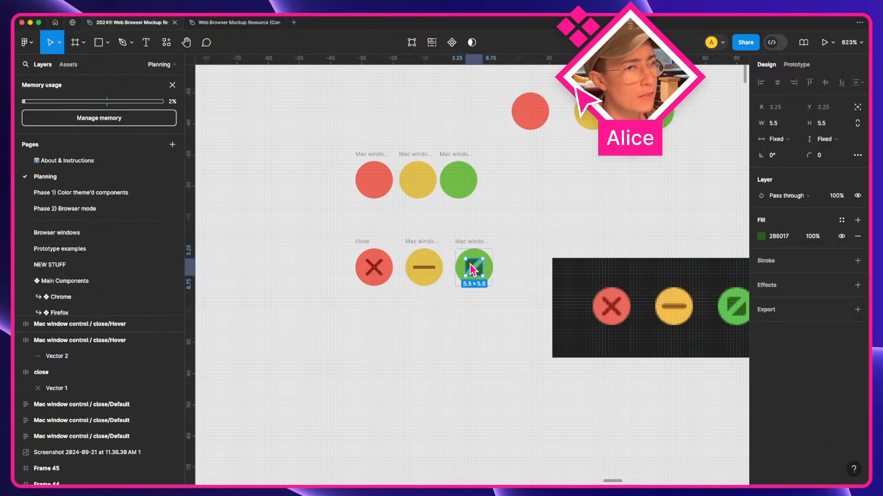
pyautogui.scroll(5, 470, 264)
pyautogui.hotkey('shift', 'x')
pyautogui.hotkey('shift', 'x')
pyautogui.hotkey('shift', 'x')
pyautogui.hotkey('shift', 'x')
pyautogui.hotkey('shift', 'x')
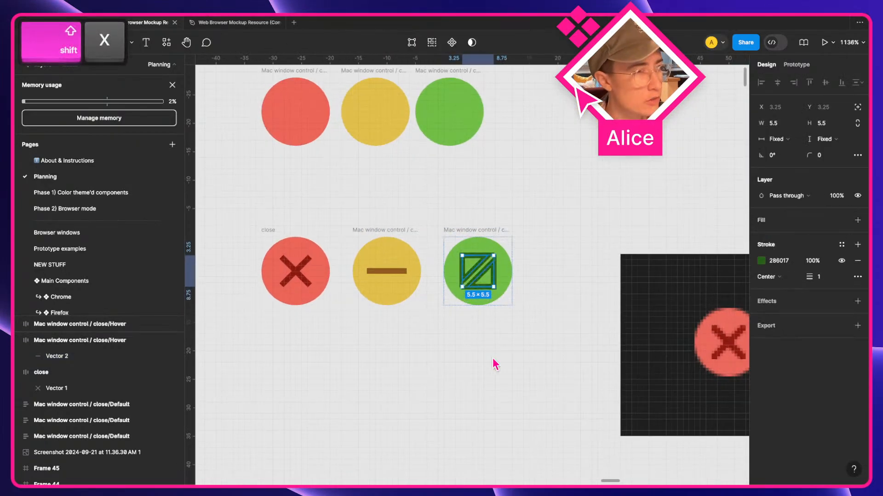
pyautogui.hotkey('shift', 'x')
pyautogui.hotkey('shift', 'x')
pyautogui.hotkey('shift', 'x')
pyautogui.hotkey('shift', 'x')
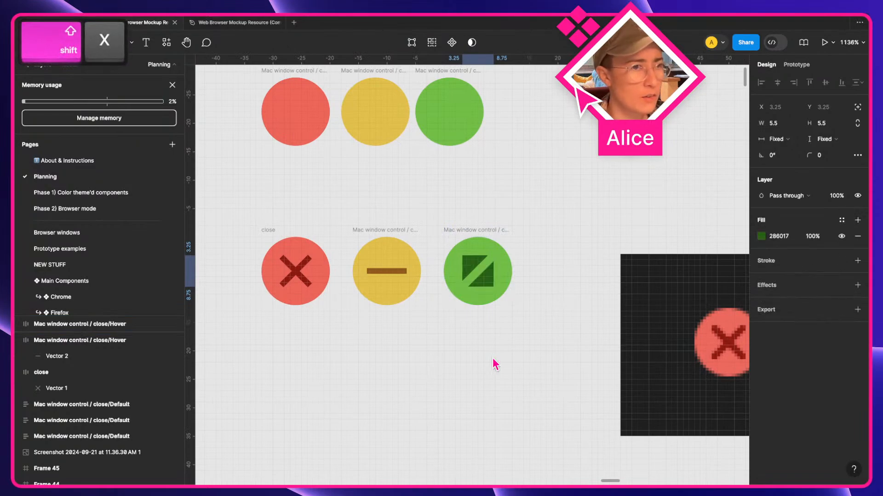
pyautogui.hotkey('shift', 'x')
pyautogui.click(493, 360)
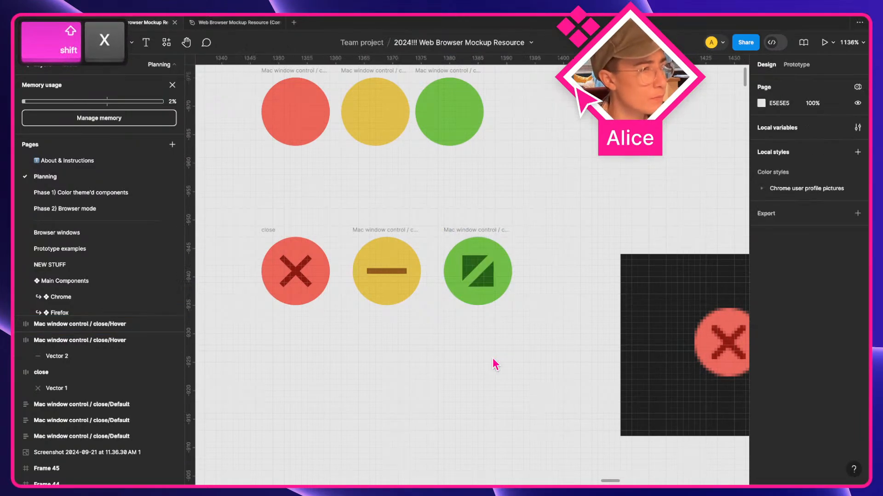
# - Rename the yellow frame with the minus line as minimize
pyautogui.click(385, 238)
pyautogui.press('super+r')
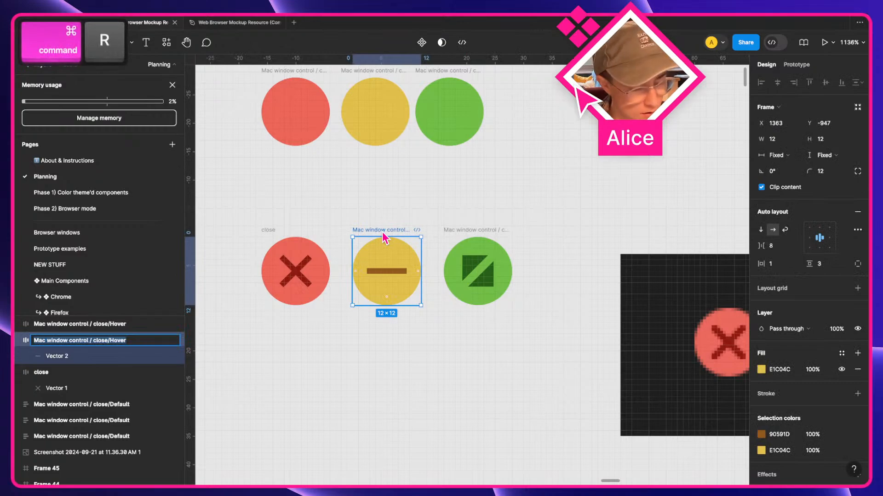
pyautogui.write('minimize')
pyautogui.press('Return')
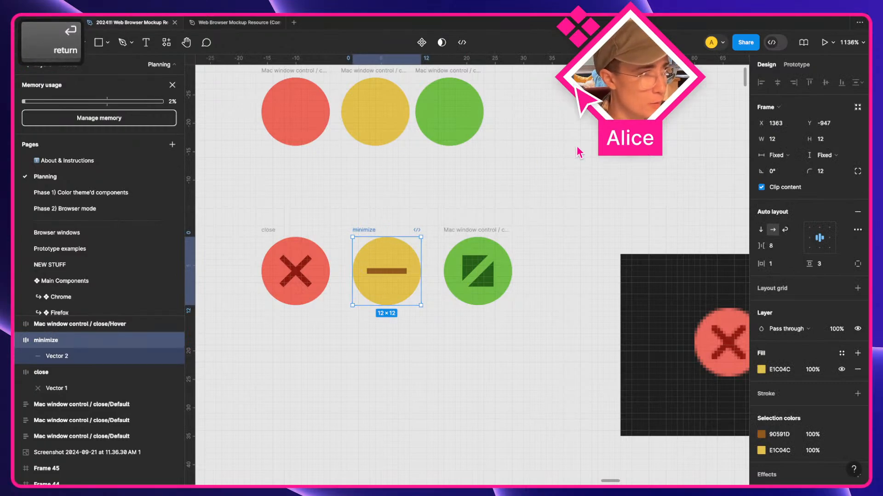
# - Rename the green frame with the triangle icon as expand
pyautogui.click(478, 271)
pyautogui.hscroll(-3, 473, 278)
pyautogui.press('super+r')
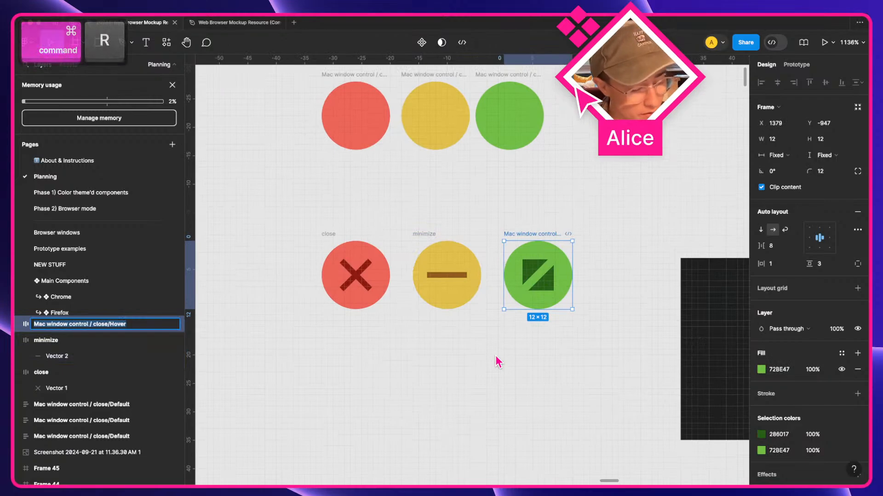
pyautogui.write('expand')
pyautogui.press('Return')
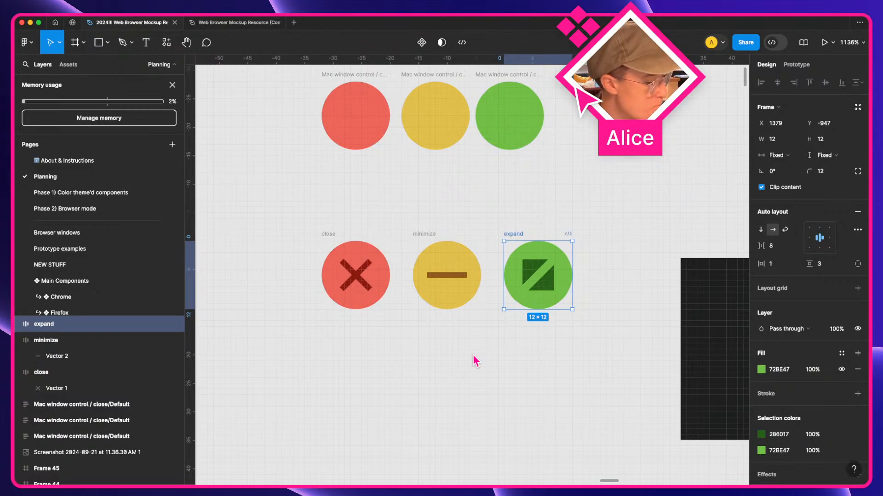
pyautogui.click(453, 366)
# - Copy the name close from the red cross frame onto the plain red circle frame
pyautogui.scroll(2, 449, 364)
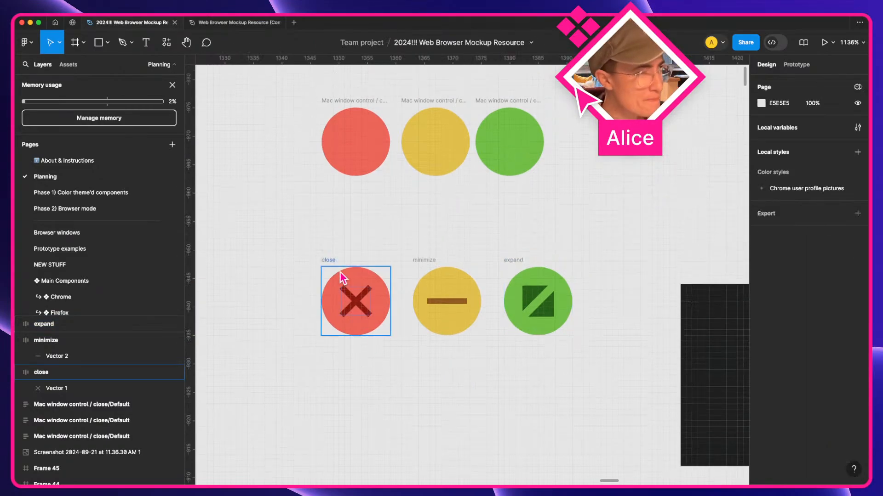
pyautogui.click(329, 260)
pyautogui.press('super+r')
pyautogui.press('super+c')
pyautogui.click(348, 154)
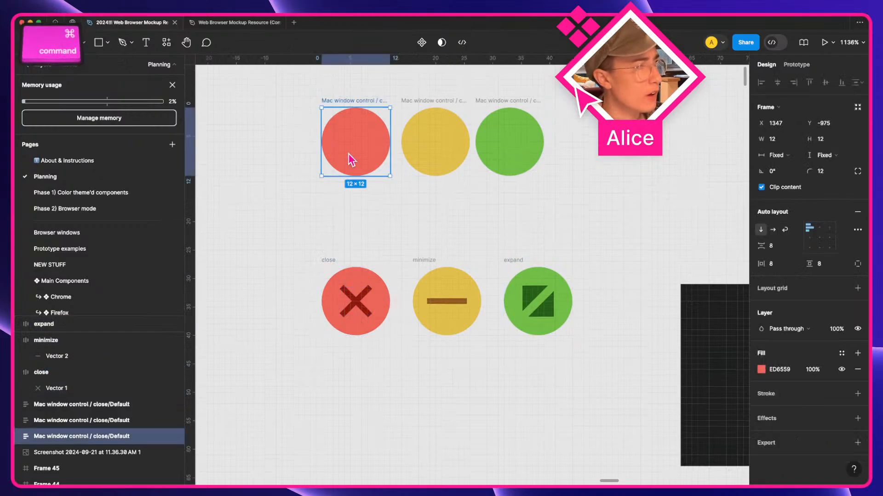
pyautogui.press('super+r')
pyautogui.press('super+v')
# - Copy the name minimize from the yellow minus frame onto the plain yellow circle frame
pyautogui.click(433, 276)
pyautogui.press('super+r')
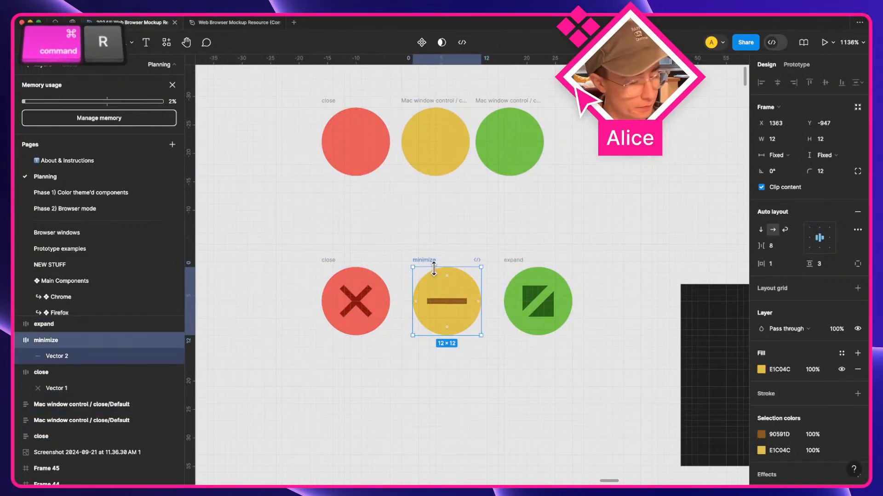
pyautogui.press('super+c')
pyautogui.click(441, 165)
pyautogui.press('super+r')
pyautogui.press('super+v')
# - Copy the name expand from the green triangle frame onto the plain green circle frame
pyautogui.click(558, 279)
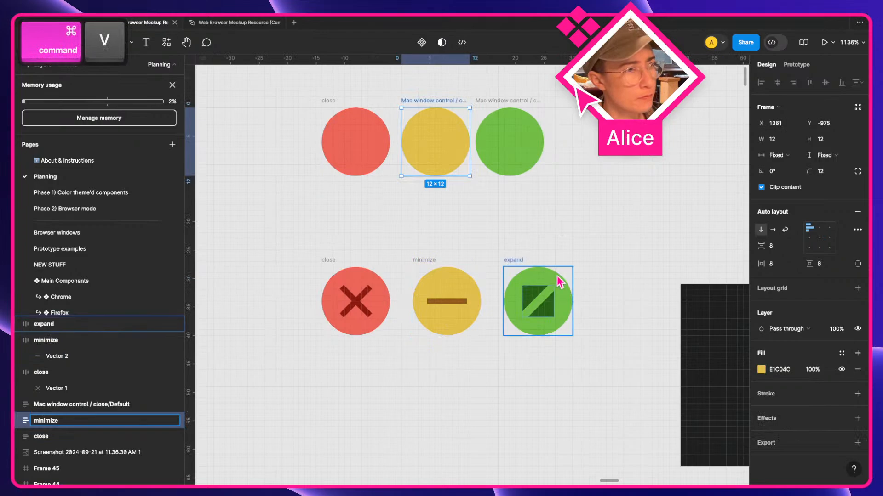
pyautogui.press('super+r')
pyautogui.press('super+c')
pyautogui.click(516, 154)
pyautogui.press('super+r')
pyautogui.press('super+v')
pyautogui.click(280, 128)
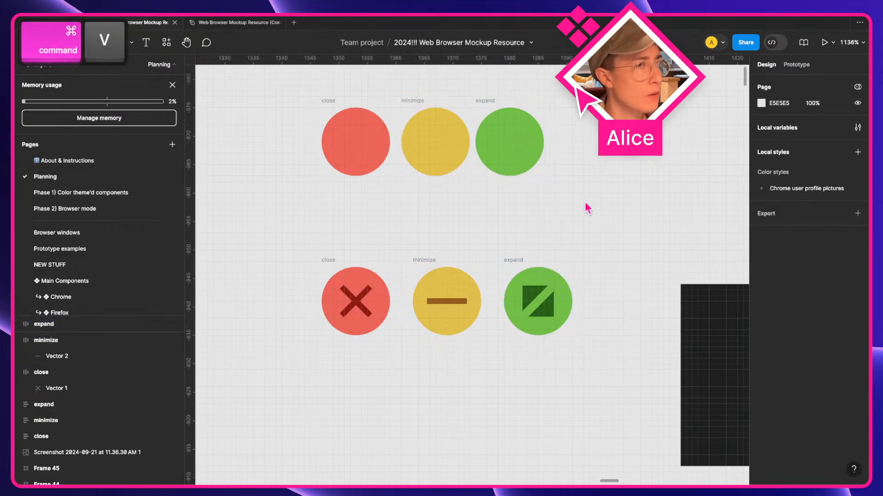
# - Wrap the row of plain circles and the row of icon circles each in its own auto layout frame
pyautogui.moveTo(254, 102); pyautogui.dragTo(613, 197)
pyautogui.hotkey('shift', 'a')
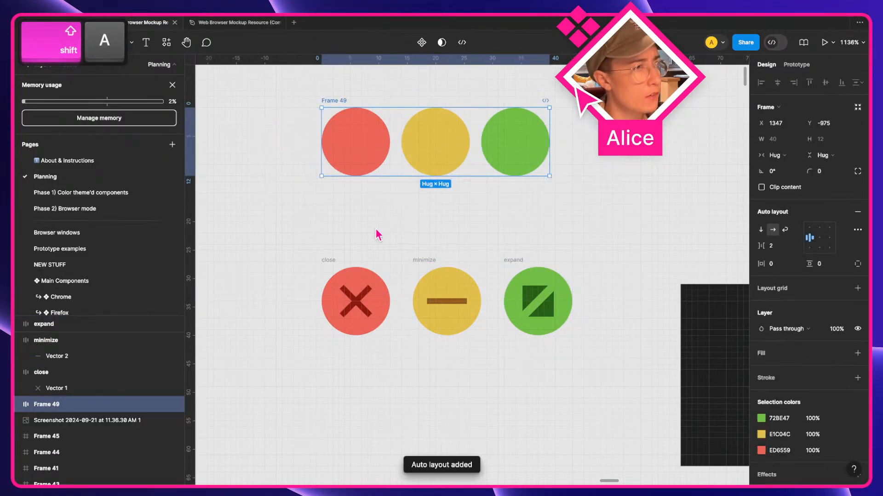
pyautogui.moveTo(302, 233); pyautogui.dragTo(593, 359)
pyautogui.hotkey('shift', 'a')
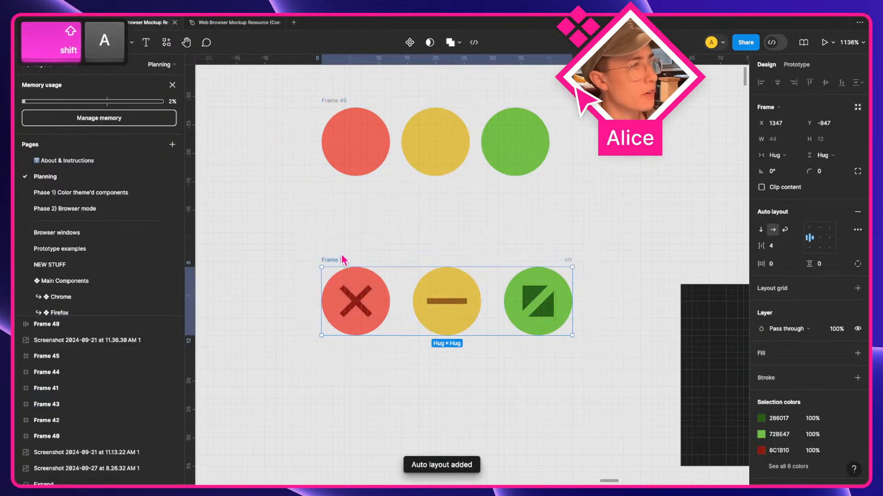
# - Move the icon row up closer to the plain row and combine both frames into a component set
pyautogui.moveTo(339, 254); pyautogui.dragTo(338, 210)
pyautogui.keyDown('shift'); pyautogui.click(330, 101); pyautogui.keyUp('shift')
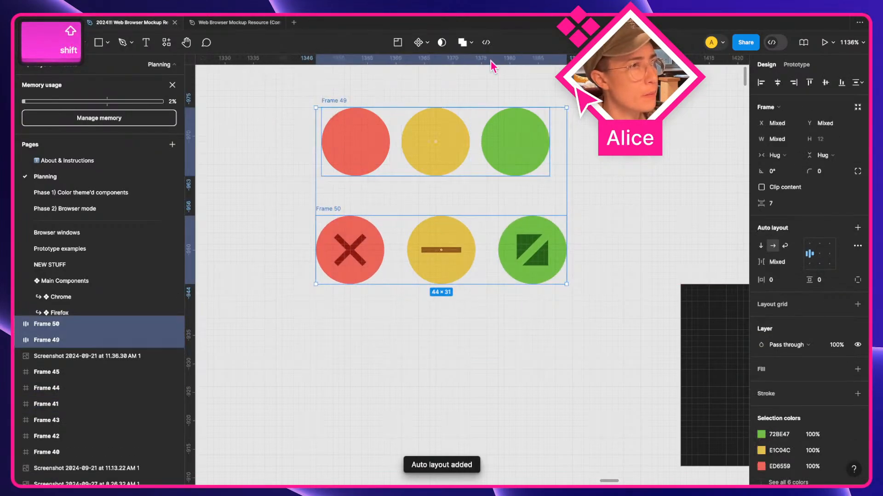
pyautogui.click(428, 44)
pyautogui.click(437, 91)
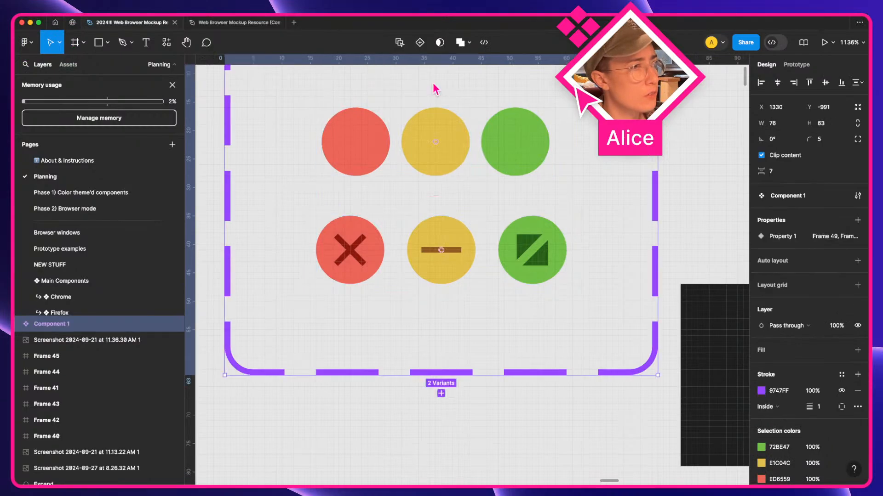
# - Rename the new component set as Mac window controls
pyautogui.scroll(-3, 379, 163)
pyautogui.scroll(1, 332, 138)
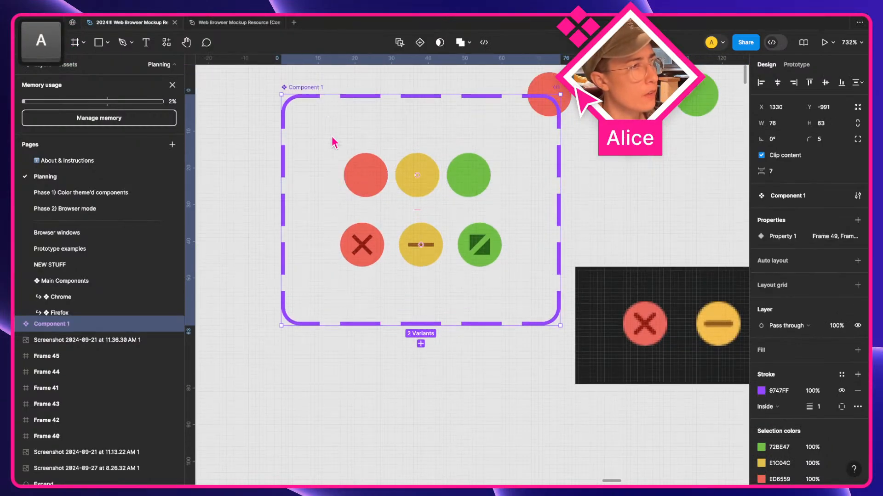
pyautogui.press('super+r')
pyautogui.write('Mac windo')
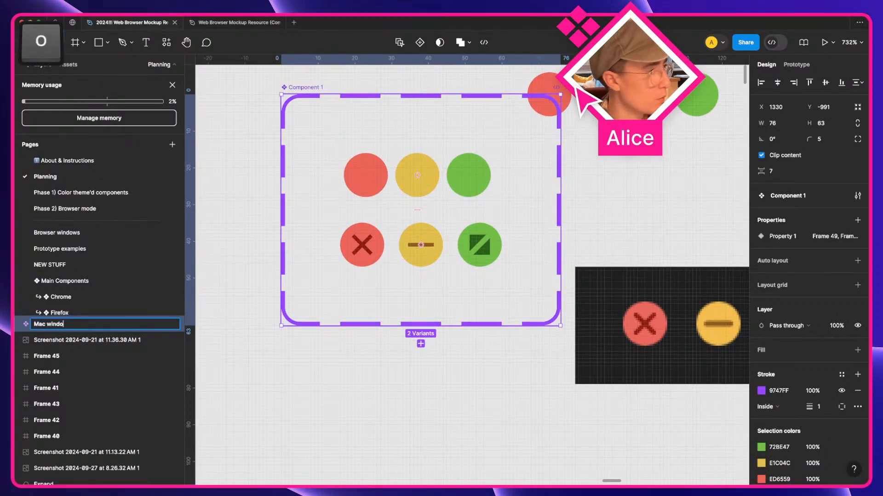
pyautogui.write('w controls')
pyautogui.press('Return')
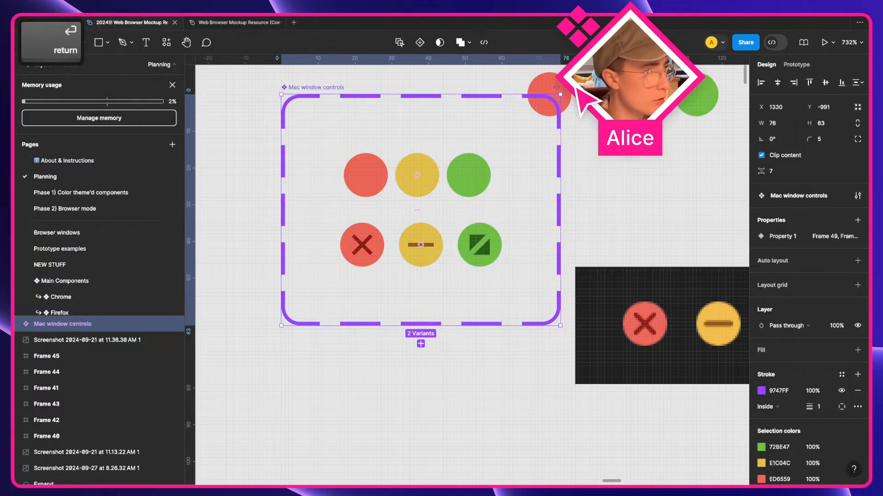
# - Copy the plain row variant's properties onto the icon row variant so both use a gap of 2
pyautogui.click(351, 156)
pyautogui.press('alt+super+c')
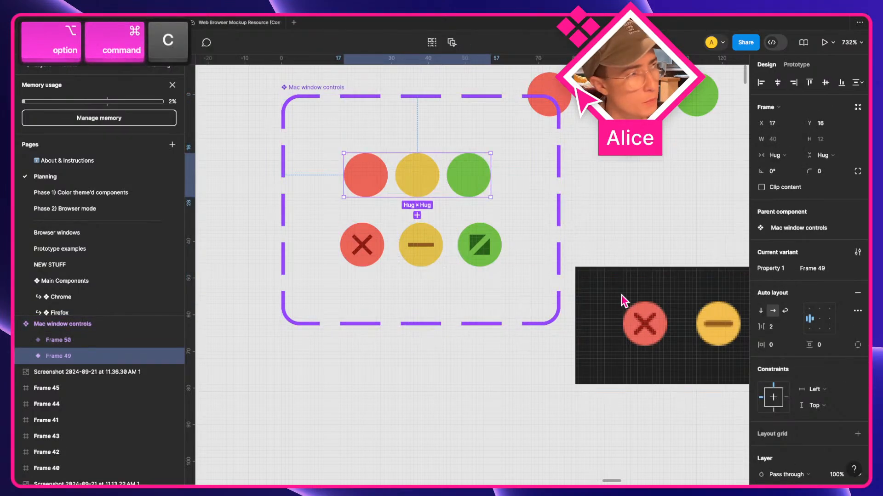
pyautogui.click(492, 244)
pyautogui.press('super+v')
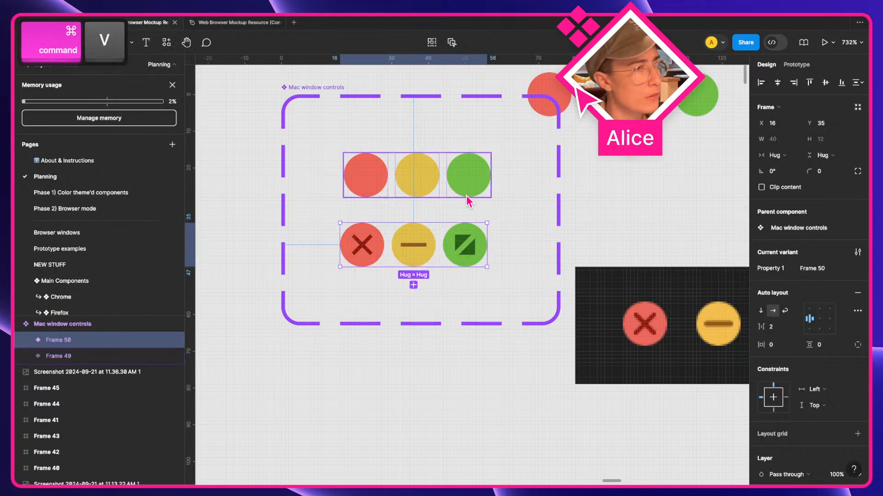
pyautogui.click(296, 99)
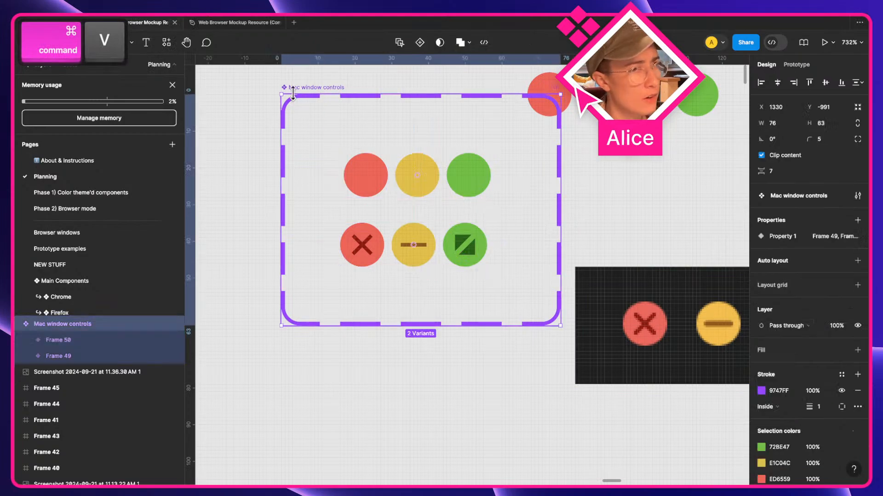
pyautogui.click(366, 197)
pyautogui.click(319, 117)
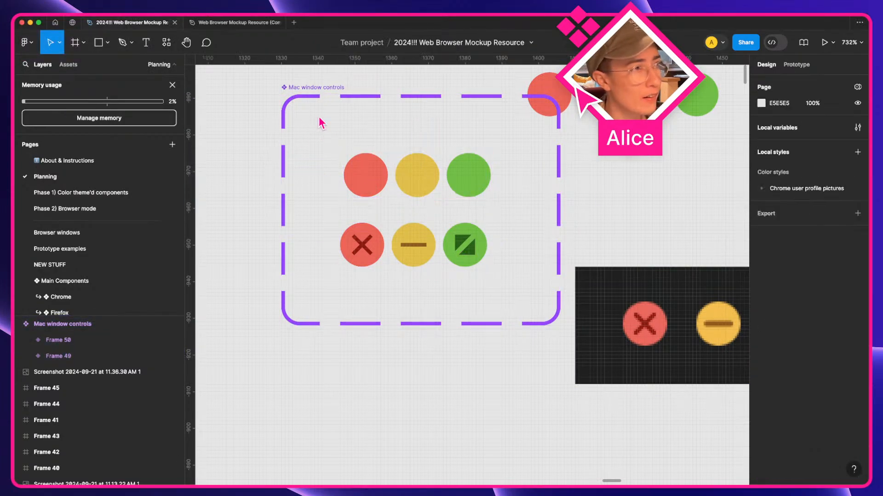
pyautogui.click(388, 254)
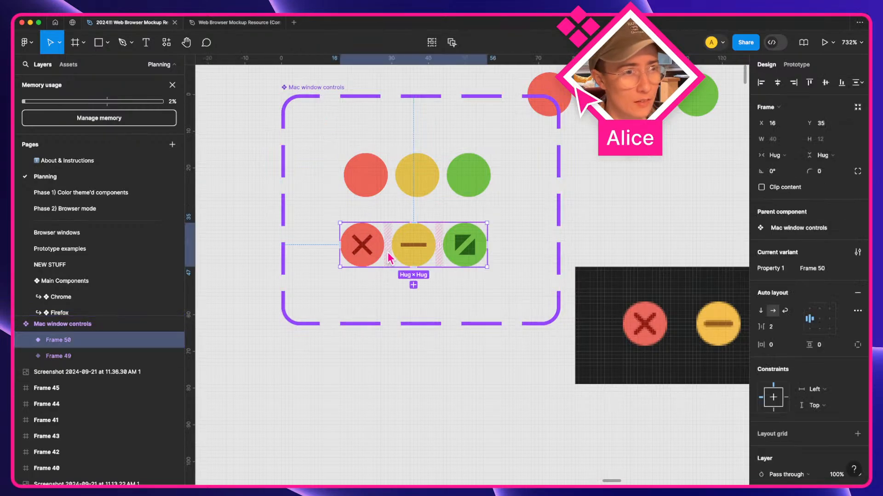
pyautogui.click(328, 104)
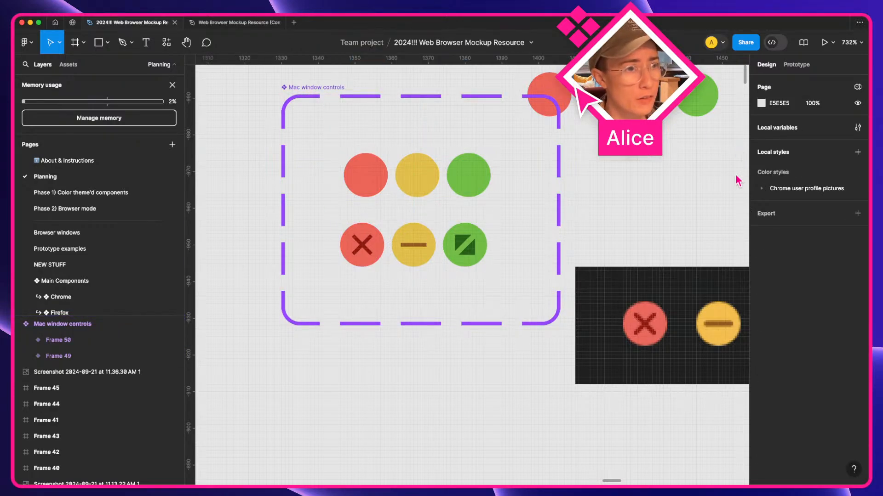
# - Add auto layout to the Mac window controls component set and set both variants' widths to hug contents
pyautogui.click(299, 121)
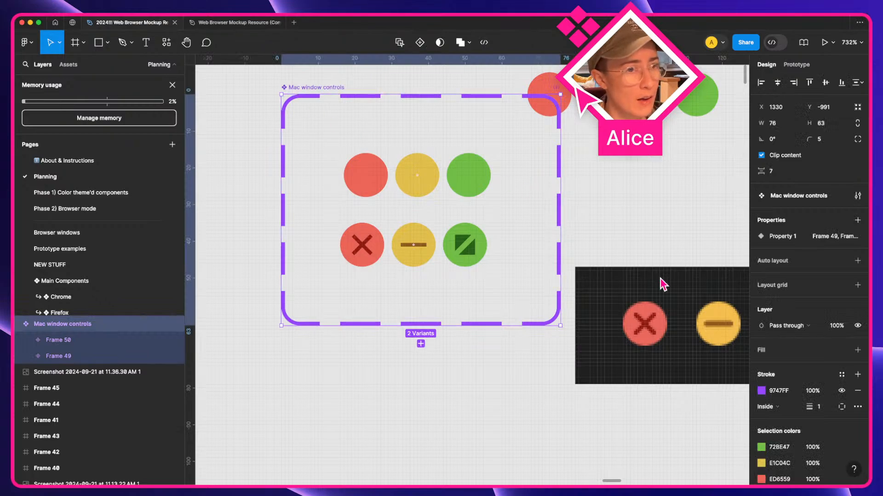
pyautogui.hotkey('shift', 'a')
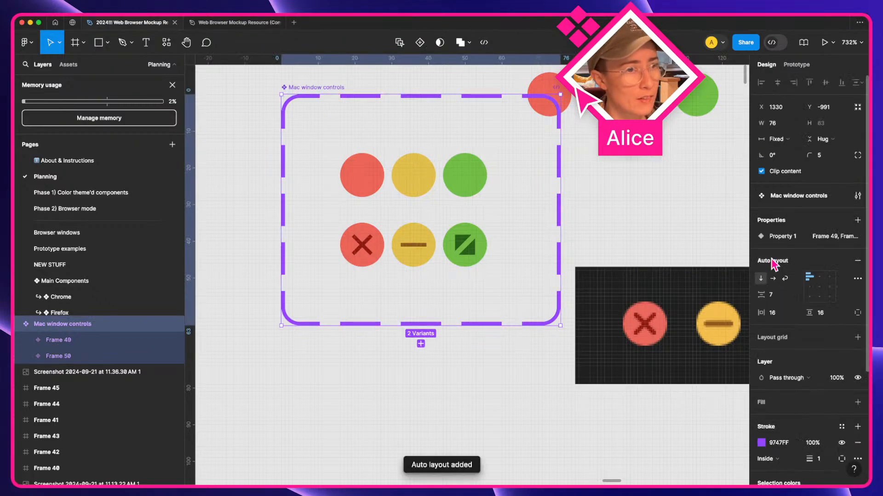
pyautogui.click(461, 195)
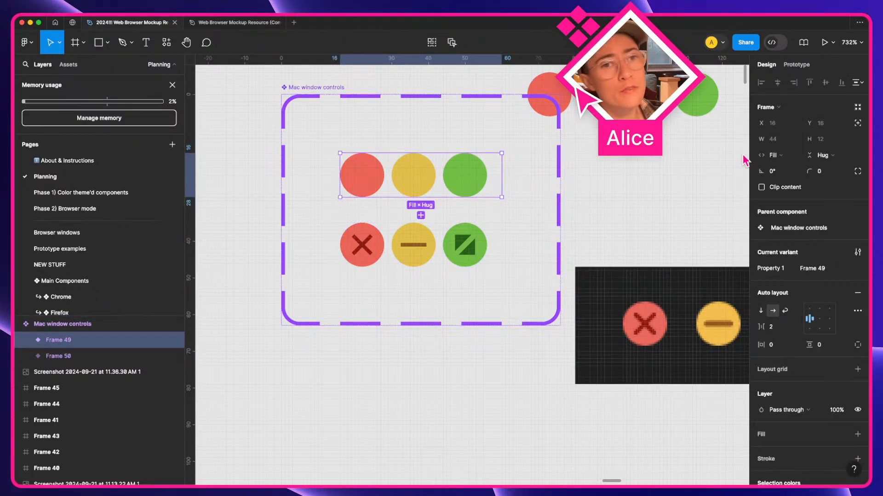
pyautogui.click(775, 155)
pyautogui.click(784, 142)
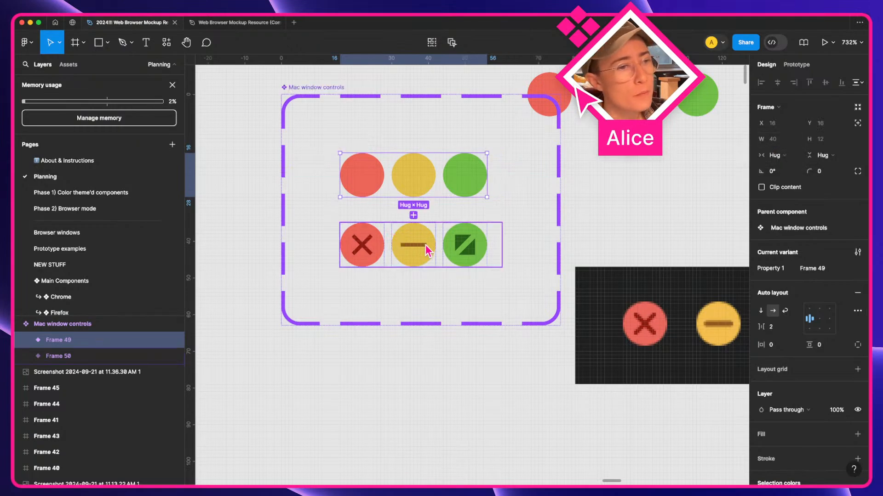
pyautogui.click(448, 253)
pyautogui.click(775, 155)
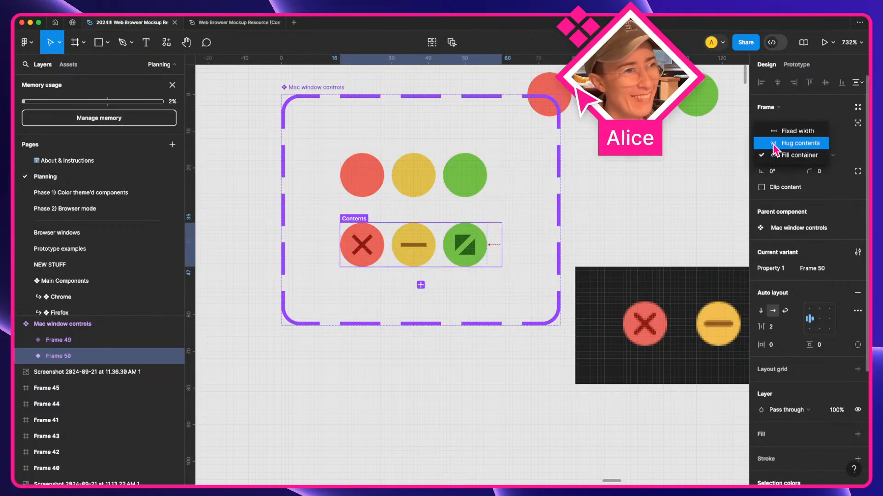
pyautogui.click(777, 144)
pyautogui.press('Escape')
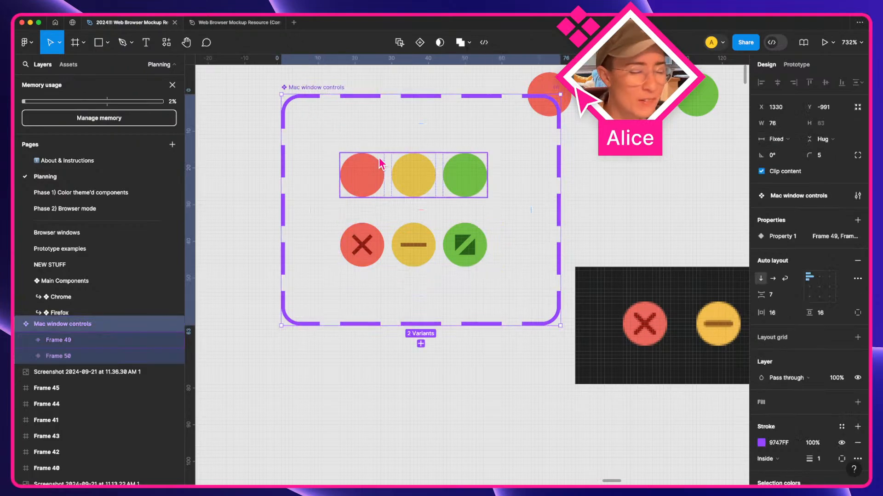
# - Move the component set clear of the overlapping circles and set its gap, horizontal padding and vertical padding to 4
pyautogui.moveTo(382, 164); pyautogui.dragTo(394, 203)
pyautogui.scroll(-3, 417, 184)
pyautogui.press('a')
pyautogui.click(776, 296)
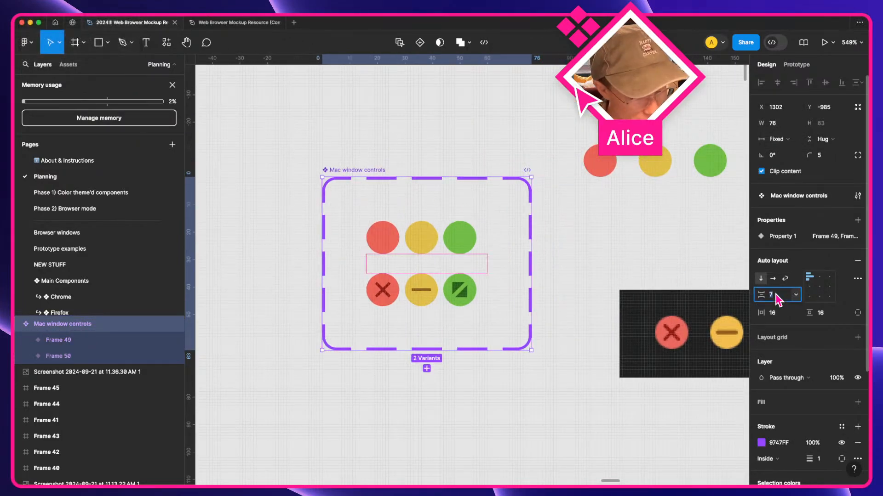
pyautogui.write('4')
pyautogui.press('Tab')
pyautogui.write('4')
pyautogui.press('Tab')
pyautogui.press('Tab')
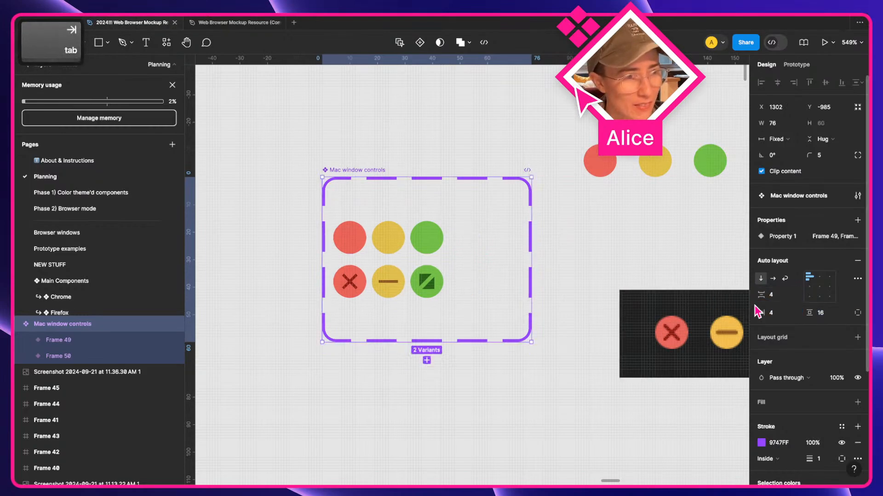
pyautogui.write('4')
pyautogui.press('Tab')
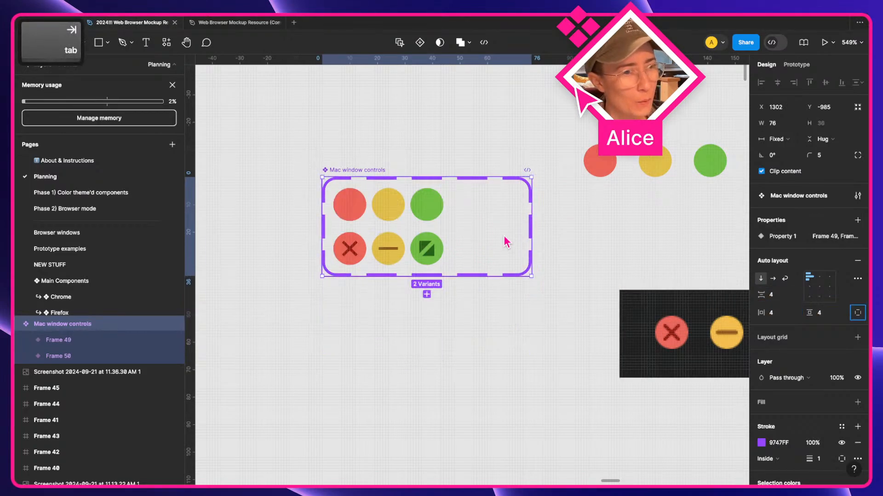
# - Set the Mac window controls component set's width to hug contents
pyautogui.click(779, 139)
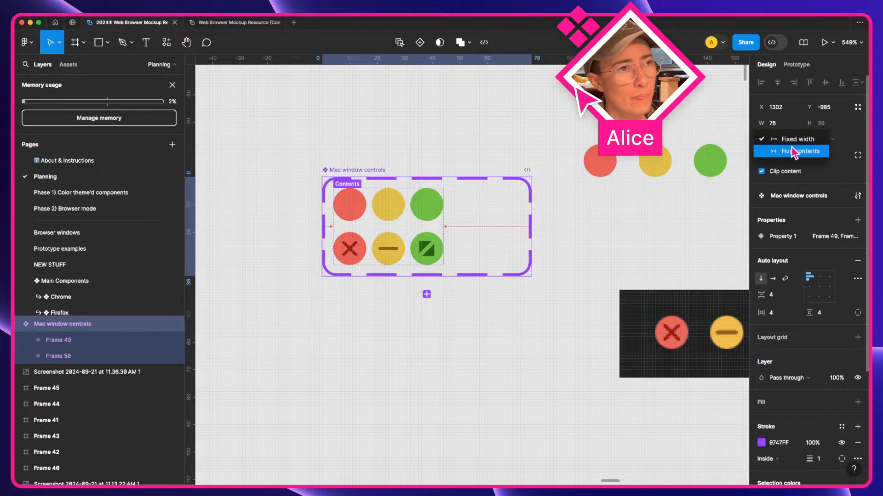
pyautogui.click(792, 150)
pyautogui.click(462, 330)
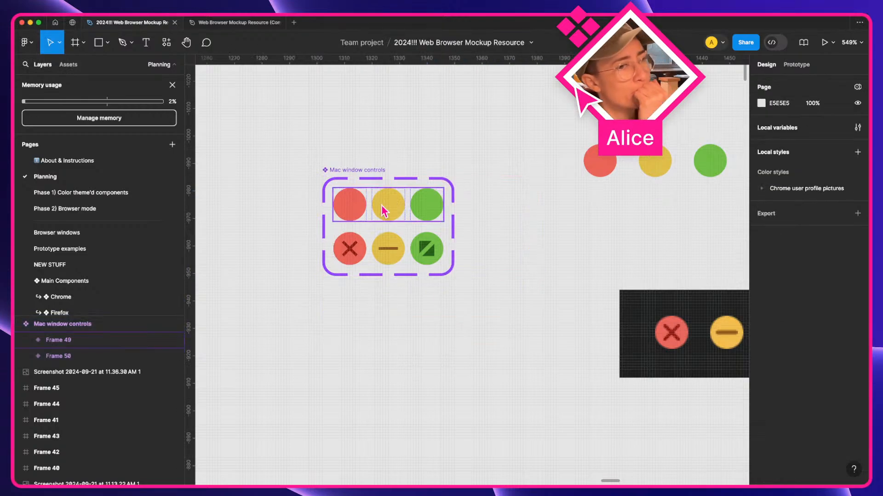
# - Add a prototype interaction on the plain circles variant that changes to the icon variant while hovering
pyautogui.click(384, 211)
pyautogui.click(797, 65)
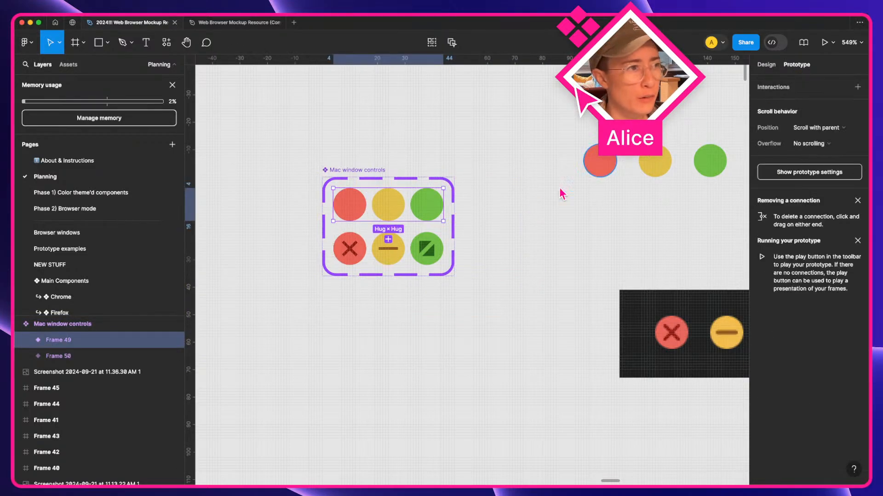
pyautogui.moveTo(388, 239); pyautogui.dragTo(396, 254)
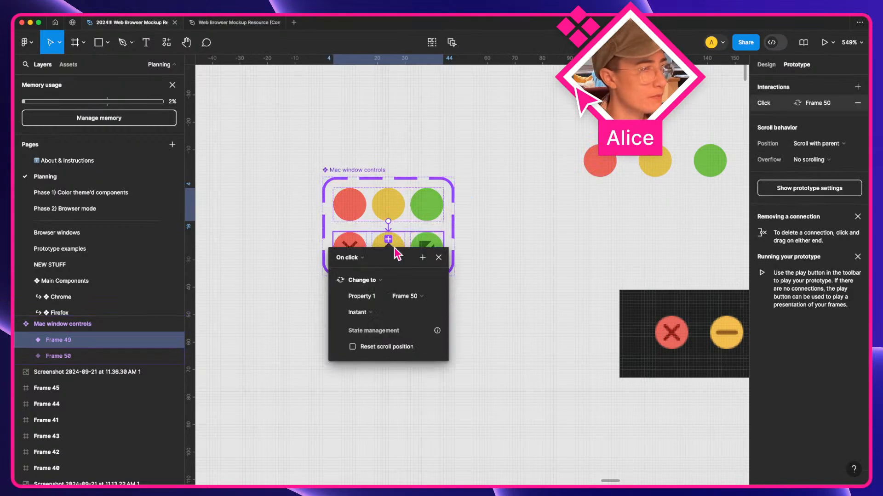
pyautogui.click(353, 258)
pyautogui.click(360, 282)
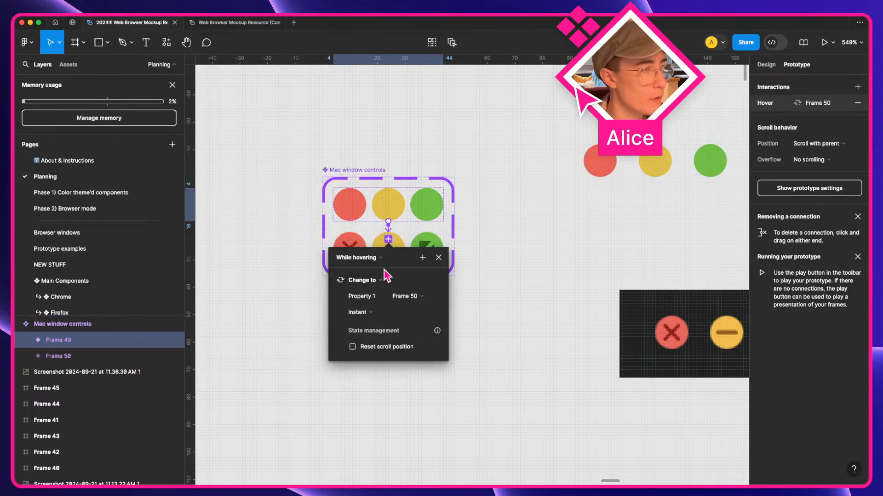
pyautogui.click(438, 258)
pyautogui.click(462, 330)
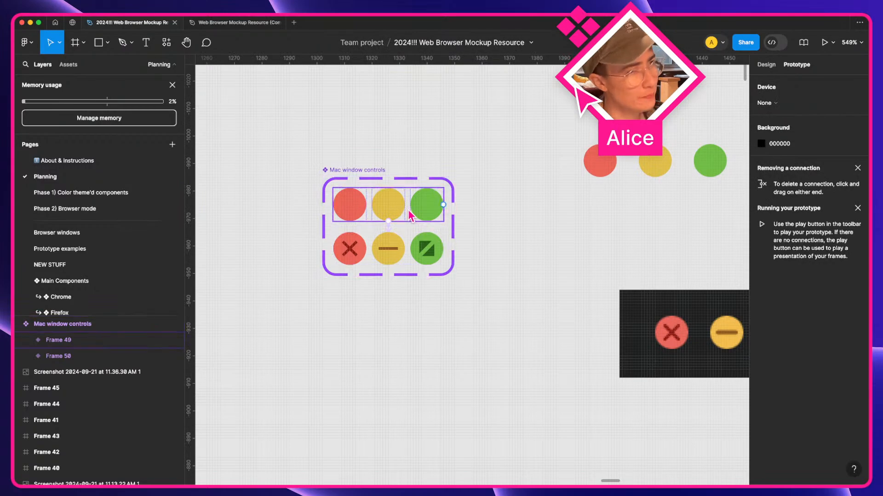
pyautogui.click(765, 66)
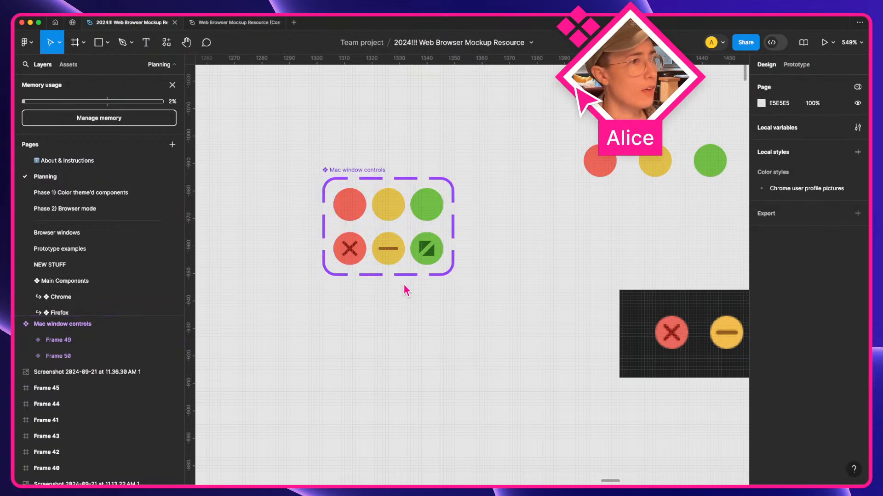
# - Place an instance of the plain Mac window controls variant over the window controls in the dark tab bar
pyautogui.scroll(-8, 404, 285)
pyautogui.press('space')
pyautogui.moveTo(404, 285); pyautogui.dragTo(494, 252)
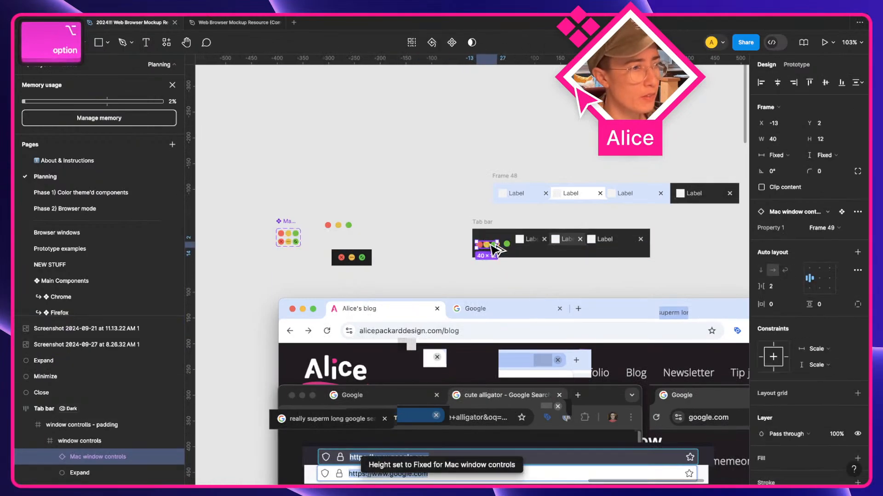
# - Undo the last placement of the Mac window controls instance inside the tab bar
pyautogui.scroll(4, 492, 248)
pyautogui.press('a')
pyautogui.press('super+z')
pyautogui.keyDown('super'); pyautogui.click(491, 241); pyautogui.keyUp('super')
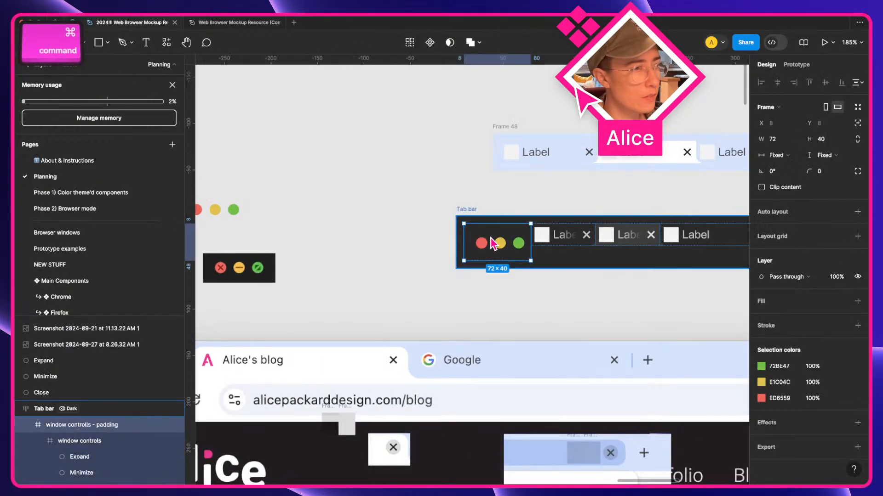
pyautogui.press('super+v')
pyautogui.hscroll(-3, 472, 253)
pyautogui.press('super+z')
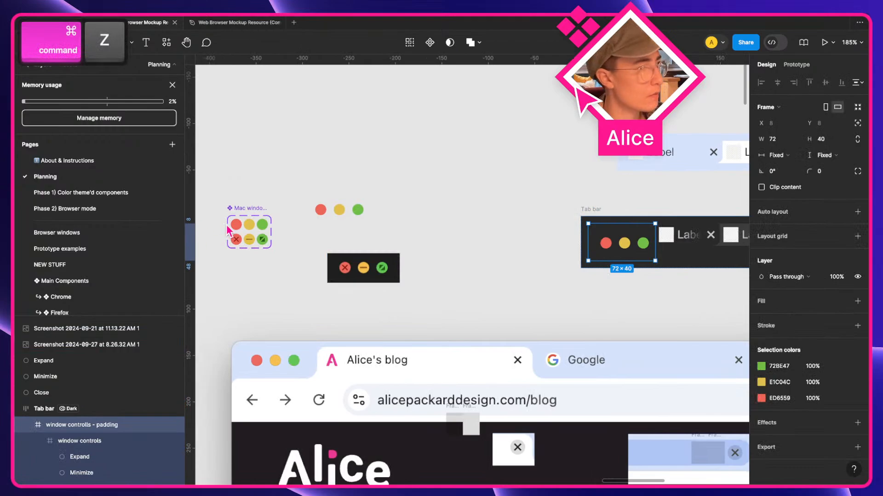
# - Place a copy of the plain-dot Mac window controls variant inside the tab bar's window controls padding frame
pyautogui.click(228, 231)
pyautogui.moveTo(252, 229); pyautogui.dragTo(631, 260)
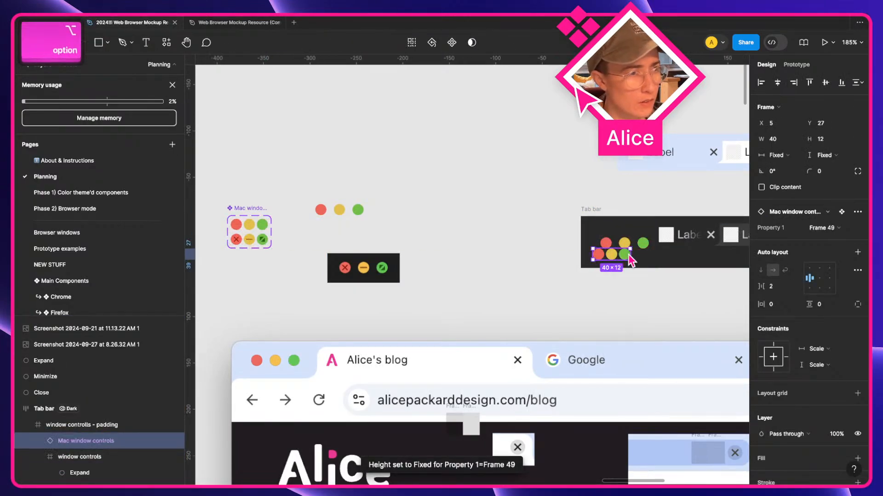
pyautogui.scroll(3, 631, 260)
pyautogui.click(112, 422)
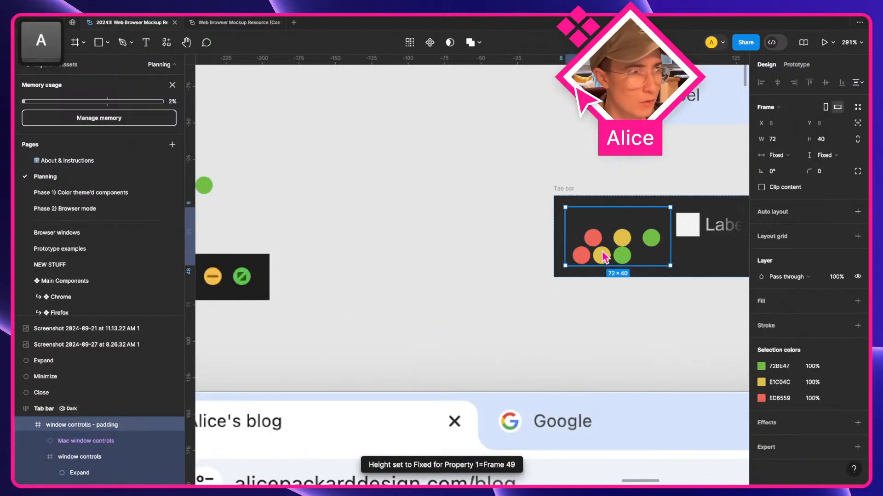
# - Delete the old Close, Minimize and Expand circles from the tab bar's window controls frame
pyautogui.scroll(2, 663, 239)
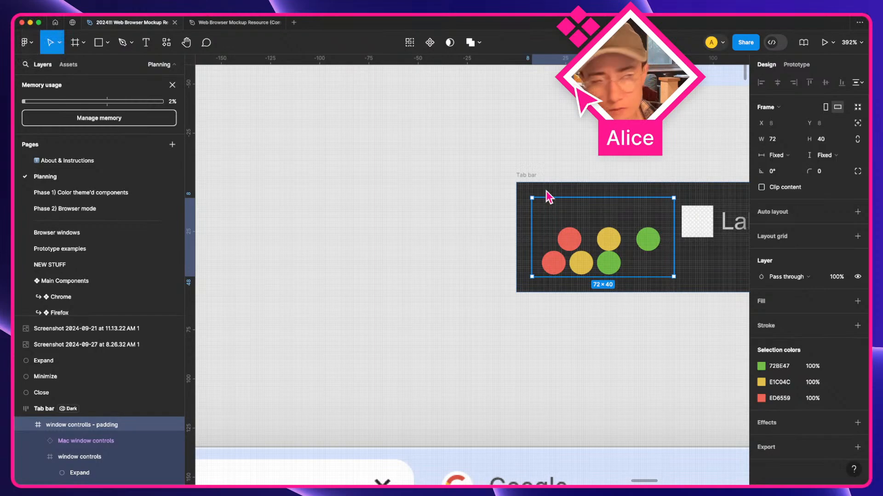
pyautogui.scroll(2, 552, 191)
pyautogui.keyDown('super'); pyautogui.click(476, 265); pyautogui.keyUp('super')
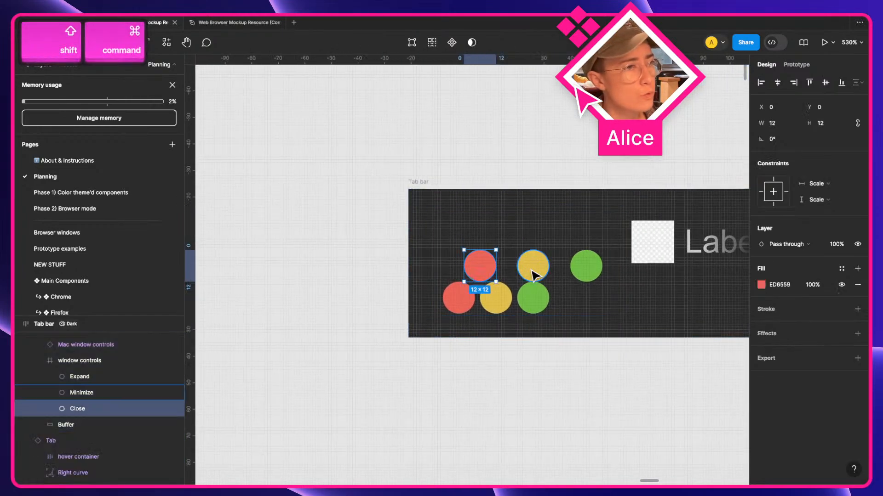
pyautogui.keyDown('shift'); pyautogui.keyDown('super'); pyautogui.click(533, 273); pyautogui.keyUp('super'); pyautogui.keyUp('shift')
pyautogui.keyDown('shift'); pyautogui.keyDown('super'); pyautogui.click(587, 263); pyautogui.keyUp('super'); pyautogui.keyUp('shift')
pyautogui.press('BackSpace')
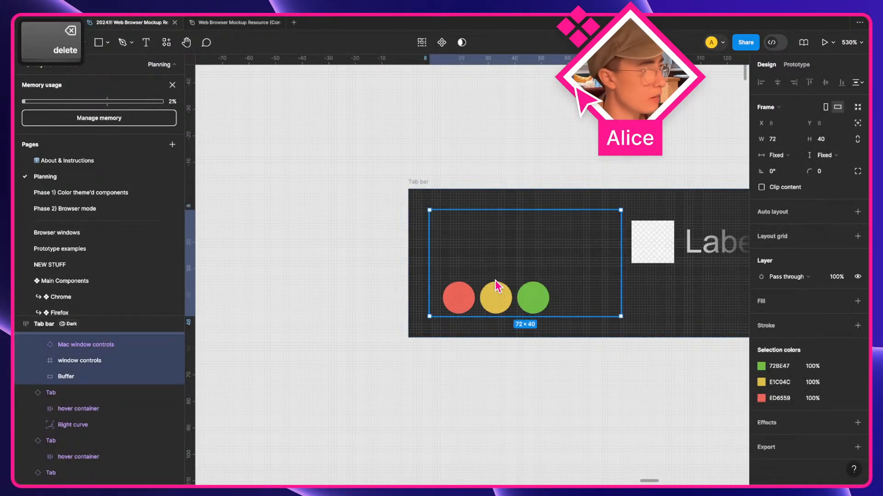
# - Remove the leftover empty window controls frame and the Buffer rectangle from the padding frame
pyautogui.scroll(1, 87, 388)
pyautogui.click(87, 372)
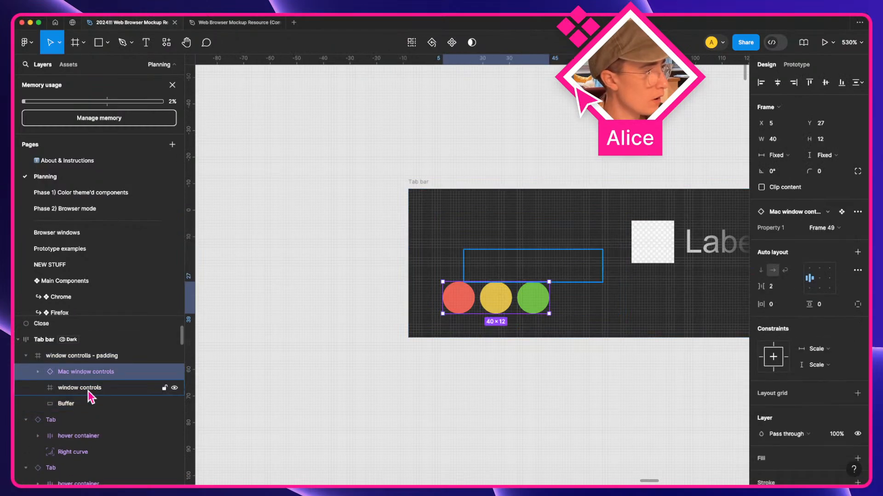
pyautogui.click(88, 389)
pyautogui.press('shift+super+g')
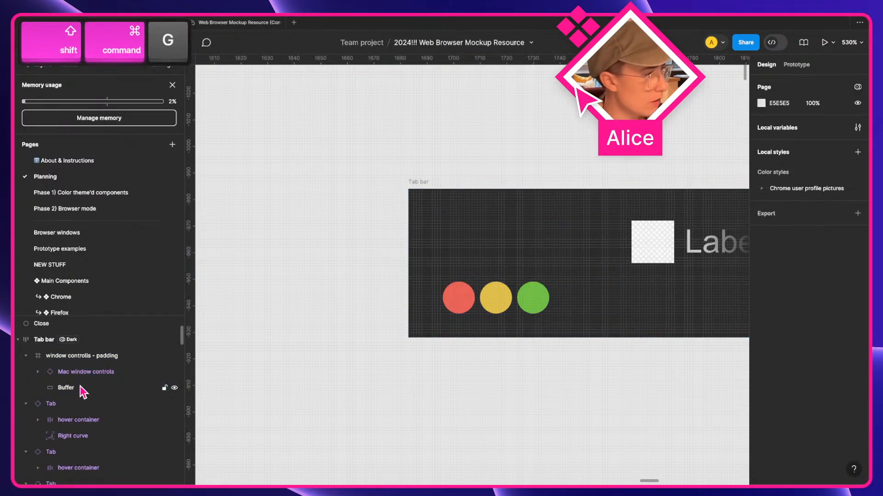
pyautogui.click(82, 388)
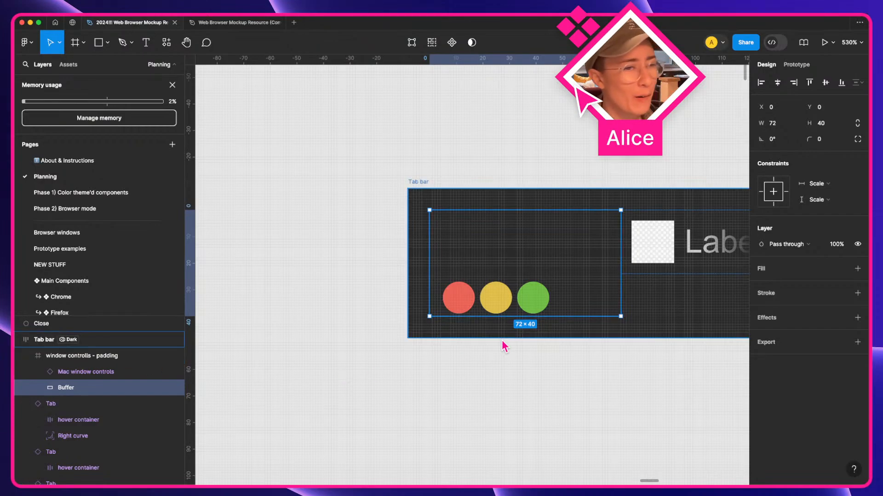
pyautogui.press('shift+super+g')
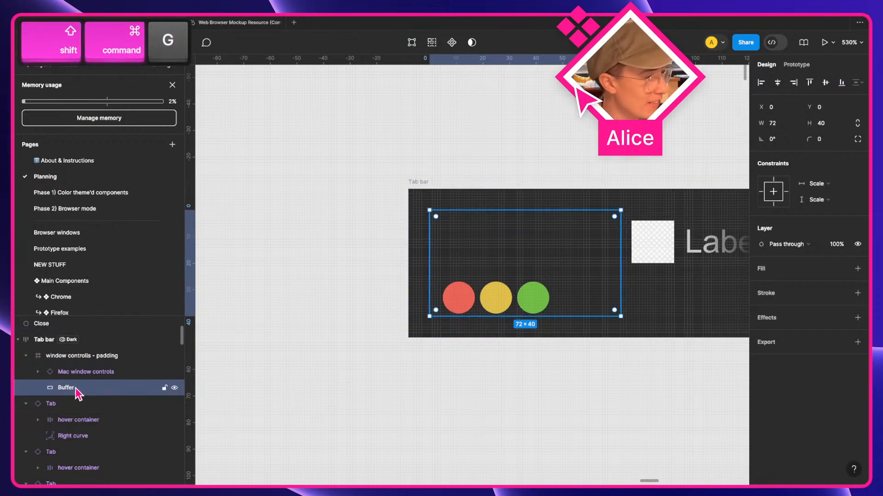
pyautogui.press('BackSpace')
# - Add auto layout to the window controls padding frame and set its width and height to Hug contents
pyautogui.click(95, 357)
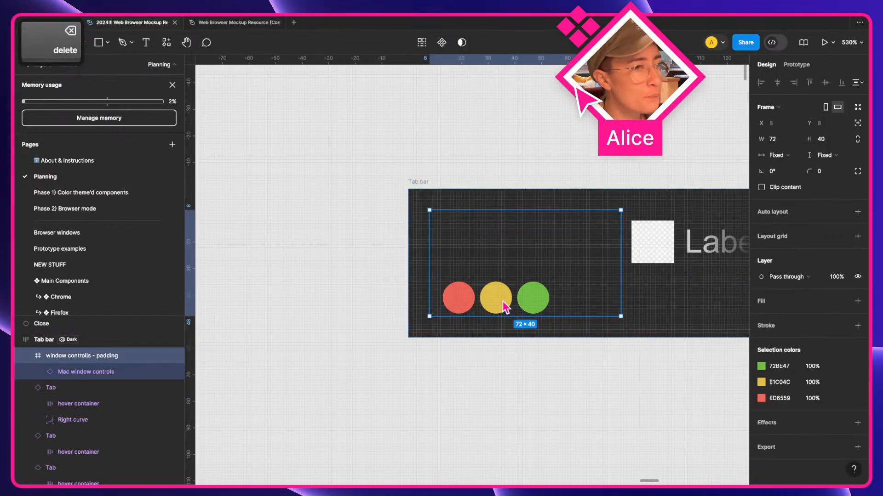
pyautogui.hotkey('shift', 'a')
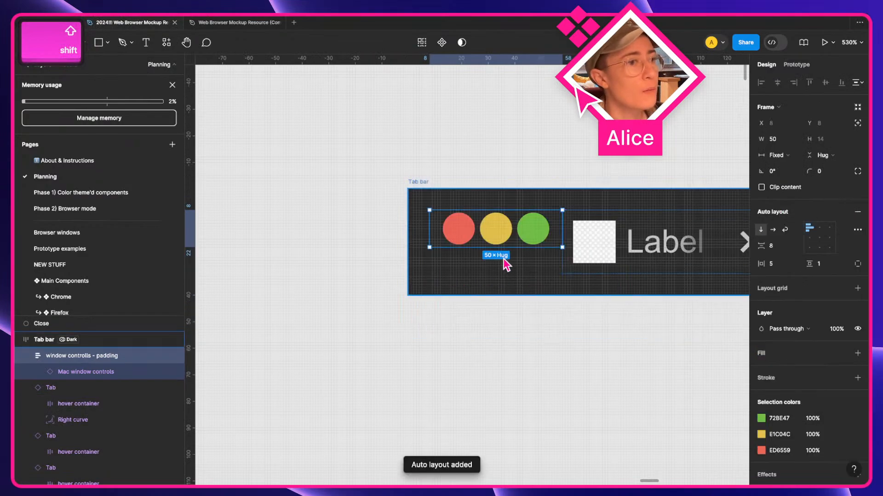
pyautogui.click(782, 155)
pyautogui.click(800, 168)
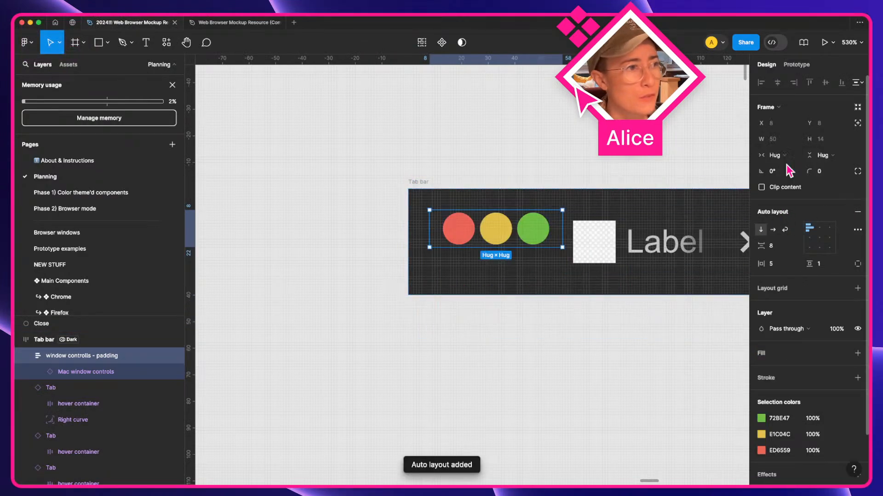
pyautogui.click(821, 156)
pyautogui.click(823, 166)
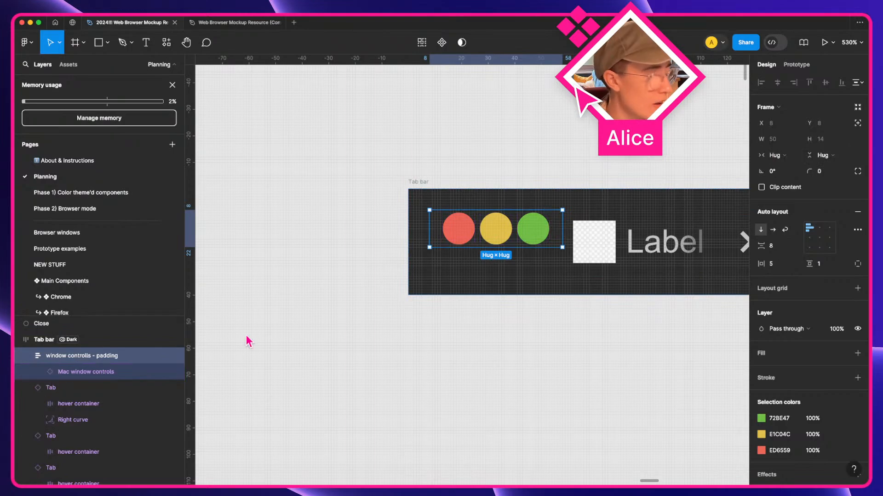
# - Examine how the window controls padding frame sits in the tab bar and which width sizing options it offers
pyautogui.hscroll(3, 546, 267)
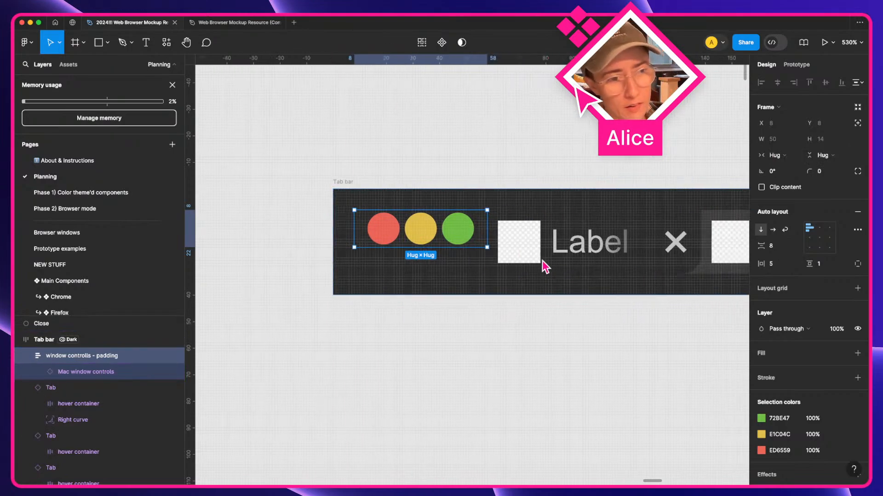
pyautogui.scroll(2, 542, 265)
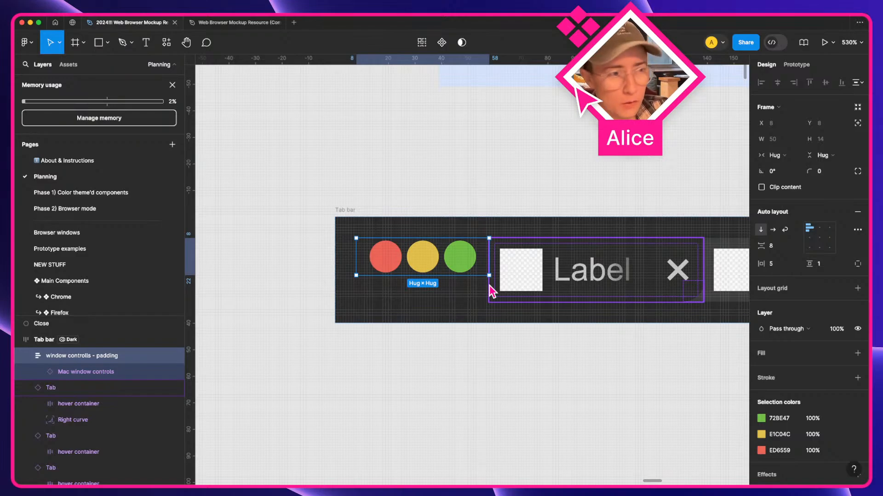
pyautogui.scroll(1, 99, 368)
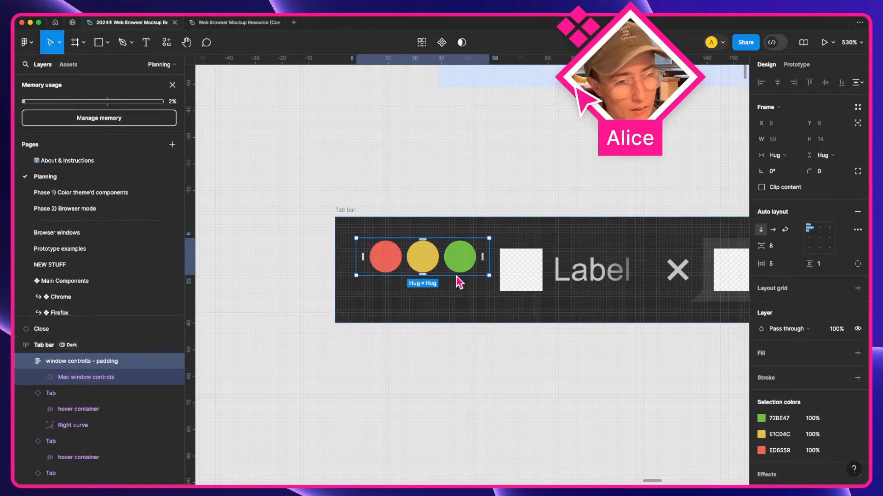
pyautogui.click(776, 155)
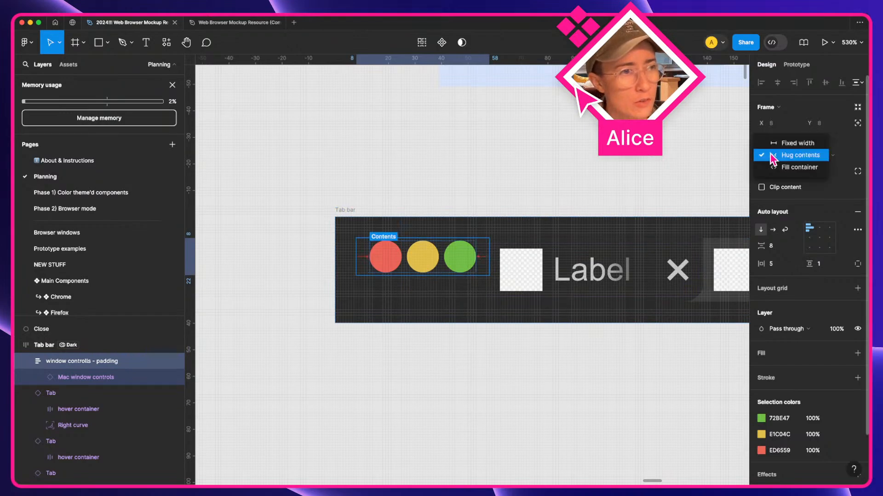
pyautogui.click(793, 163)
pyautogui.click(777, 158)
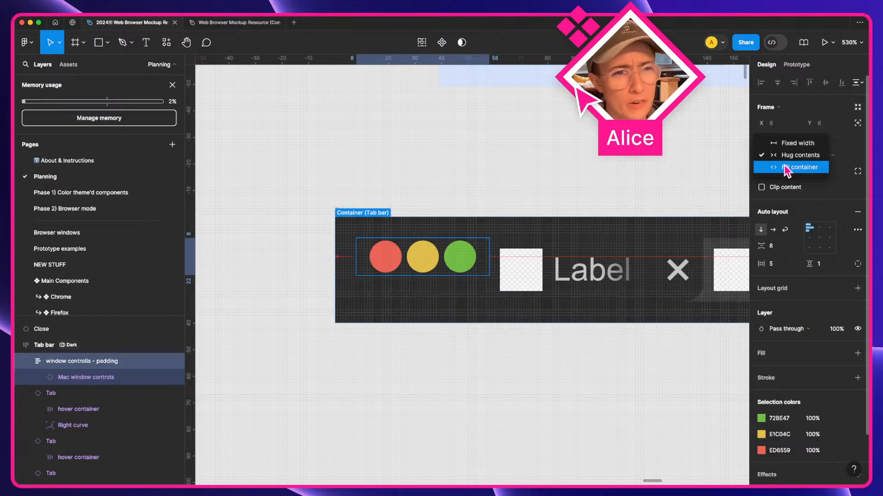
pyautogui.click(96, 365)
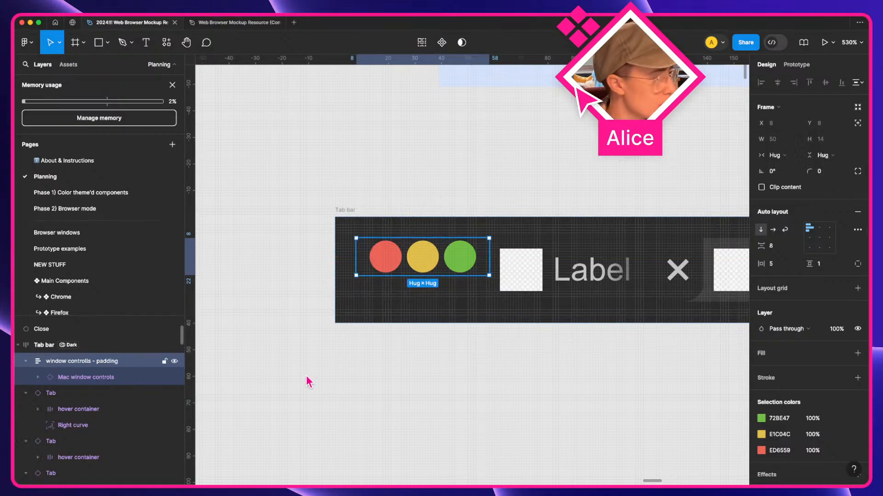
pyautogui.click(306, 378)
pyautogui.click(396, 277)
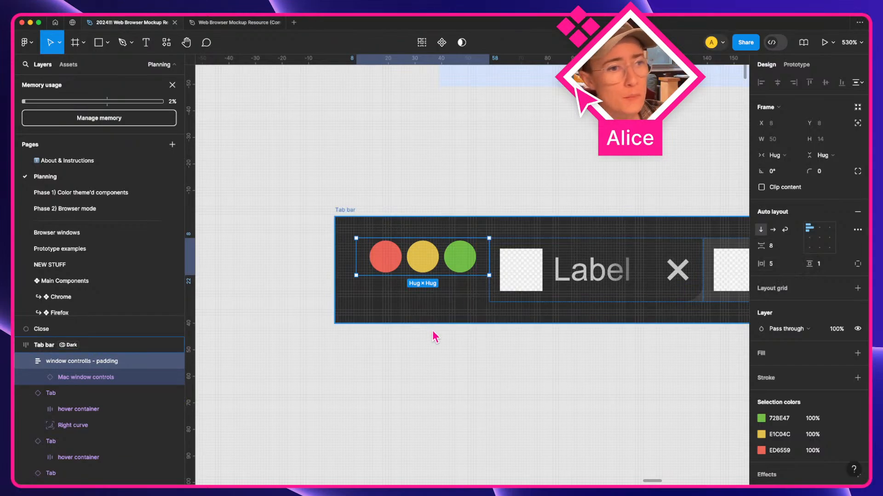
pyautogui.click(433, 368)
# - Preview the dark Tab bar frame as an inline prototype, enlarge the preview window, and close it
pyautogui.scroll(-4, 433, 369)
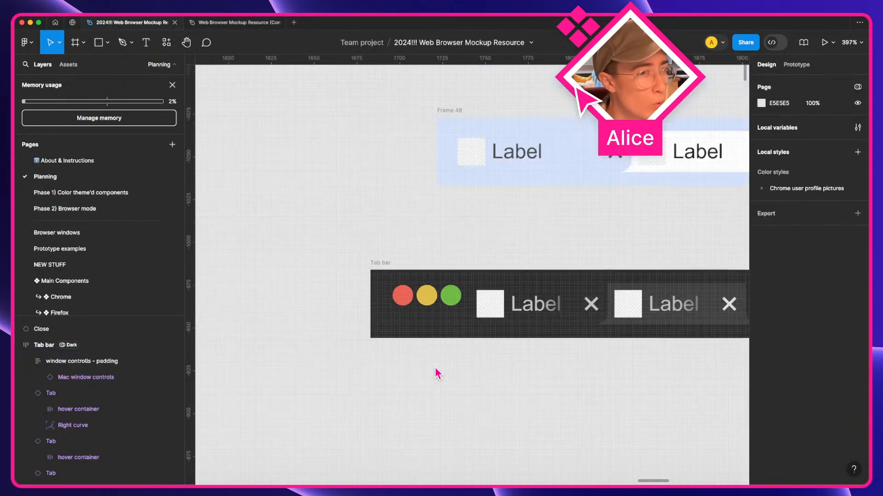
pyautogui.moveTo(410, 368); pyautogui.dragTo(318, 327)
pyautogui.scroll(-3, 319, 326)
pyautogui.click(298, 245)
pyautogui.hotkey('shift', 'space')
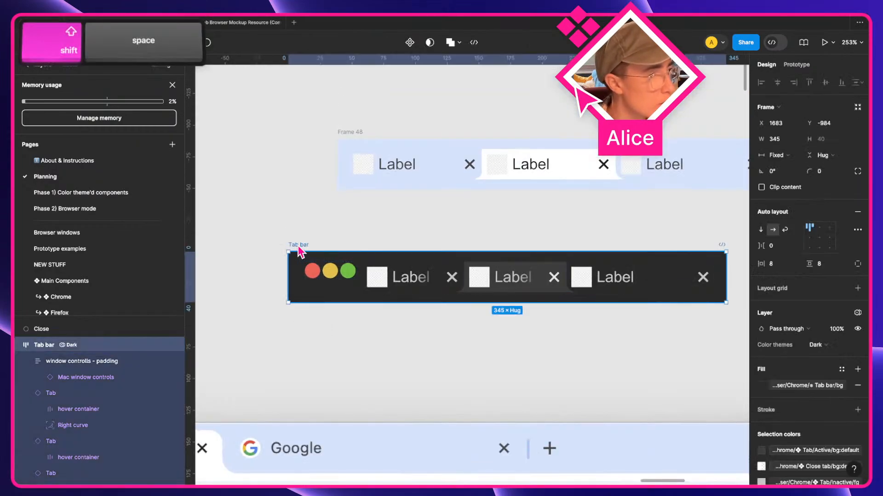
pyautogui.moveTo(365, 100); pyautogui.dragTo(441, 166)
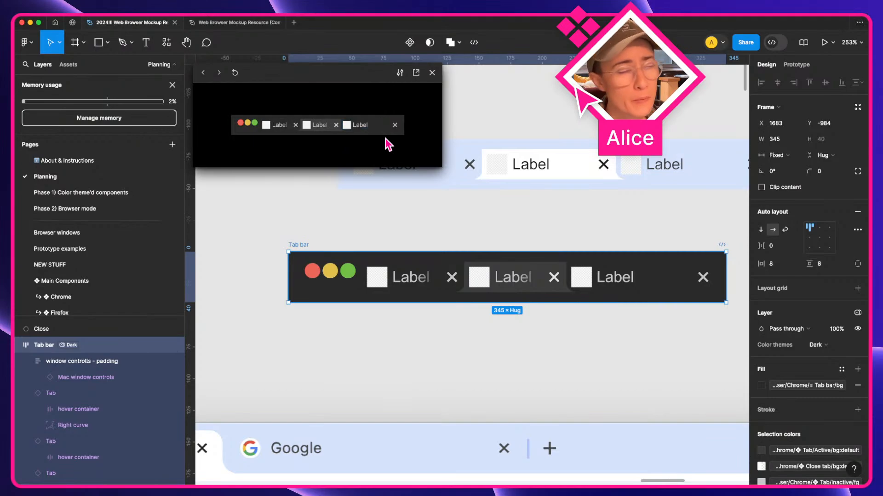
pyautogui.click(432, 73)
# - Go to the "Phase 1) Color theme'd components" page and bring up the Tab component set
pyautogui.scroll(-5, 368, 267)
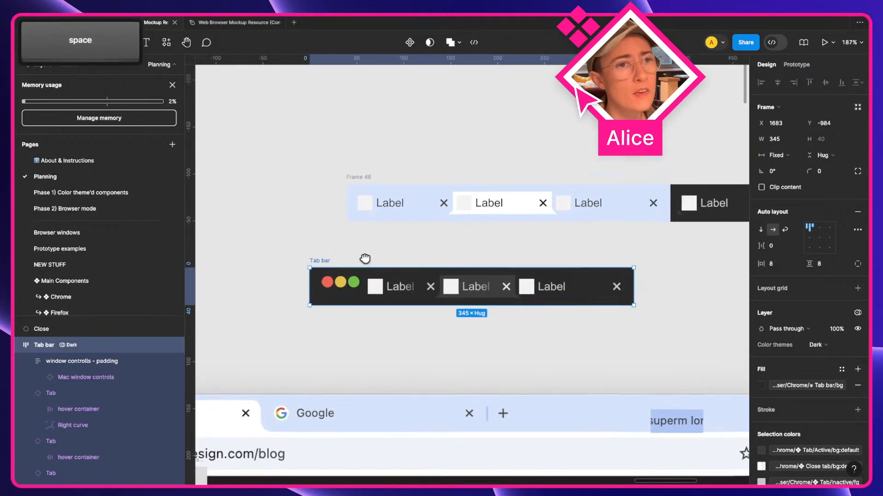
pyautogui.moveTo(524, 265); pyautogui.dragTo(235, 285)
pyautogui.scroll(-3, 354, 268)
pyautogui.moveTo(395, 306); pyautogui.dragTo(524, 181)
pyautogui.click(73, 194)
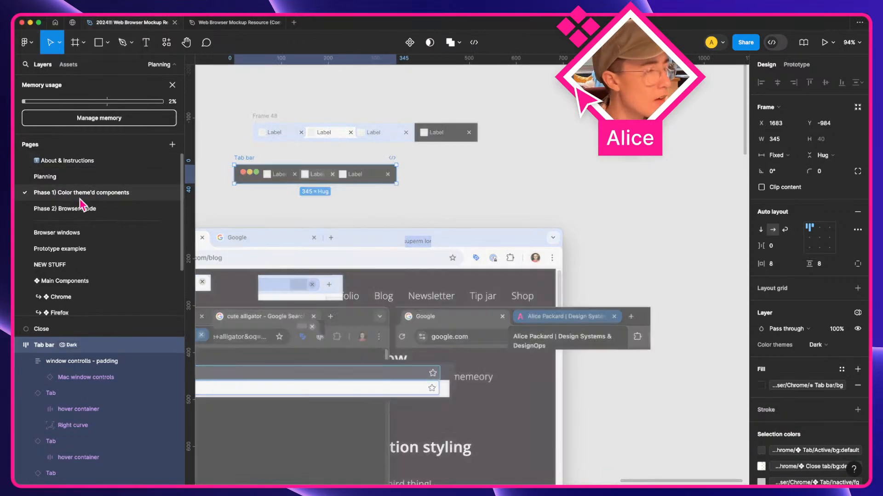
pyautogui.scroll(5, 569, 213)
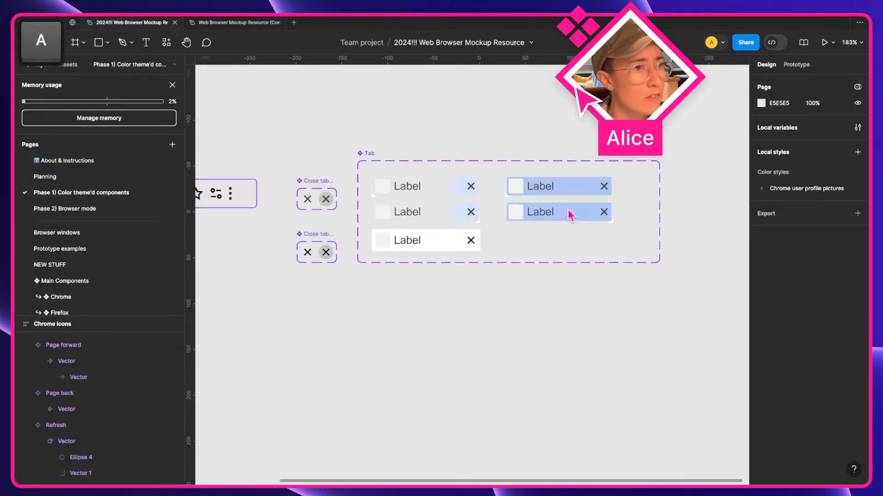
# - Compare the width sizing of the Hover tab variants with the Default variant that has a left active neighbour
pyautogui.click(592, 217)
pyautogui.click(780, 155)
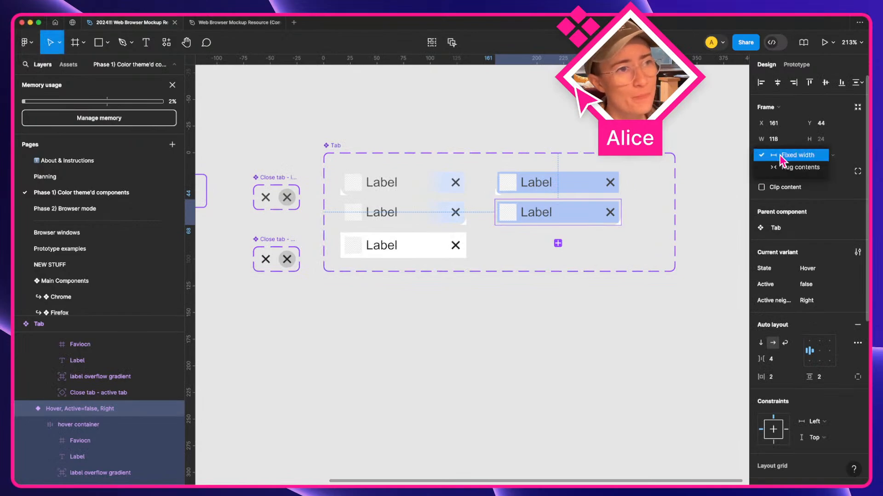
pyautogui.click(606, 184)
pyautogui.click(607, 184)
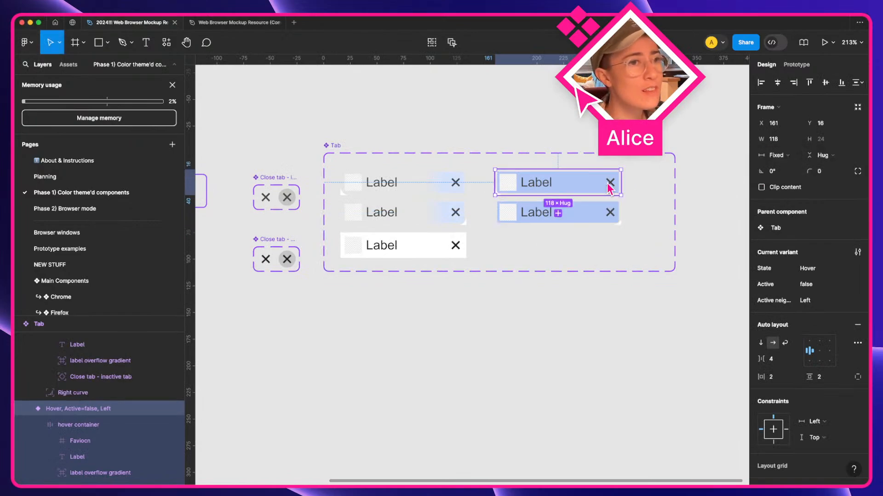
pyautogui.click(437, 190)
# - Set the width of both Hover variants of the Tab component to Hug contents
pyautogui.click(550, 209)
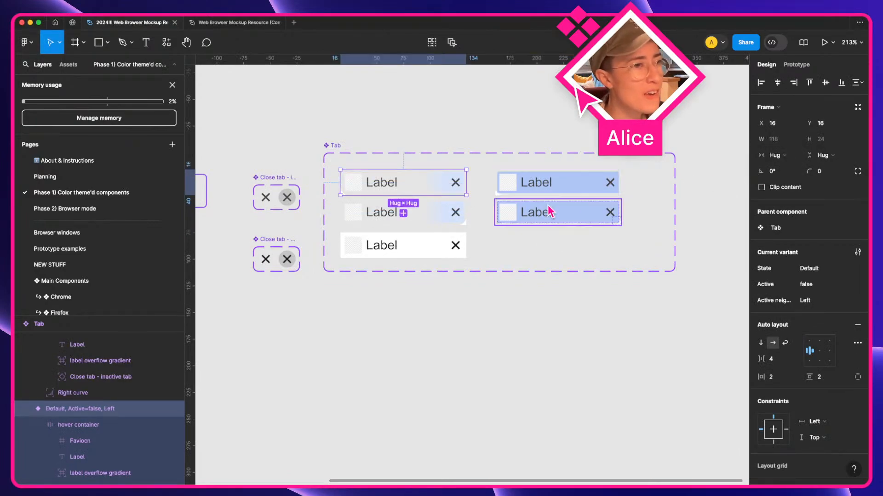
pyautogui.keyDown('shift'); pyautogui.click(569, 189); pyautogui.keyUp('shift')
pyautogui.click(780, 155)
pyautogui.click(787, 170)
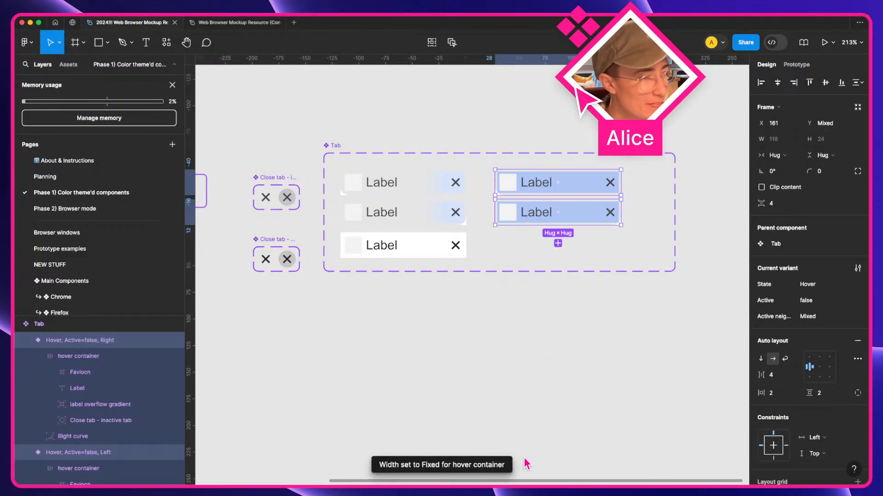
# - Compare the width sizing of the nested hover container in the Hover variants and the Default variant with a right active neighbour
pyautogui.doubleClick(599, 205)
pyautogui.scroll(5, 611, 193)
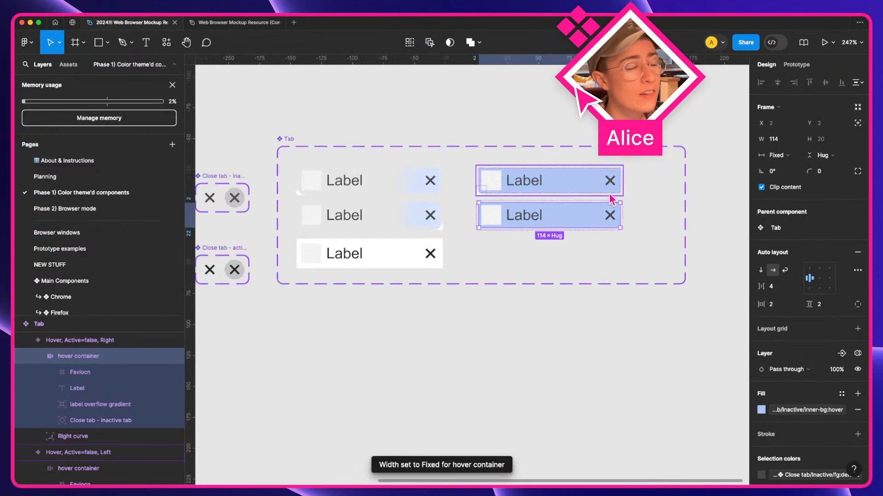
pyautogui.press('a')
pyautogui.click(303, 227)
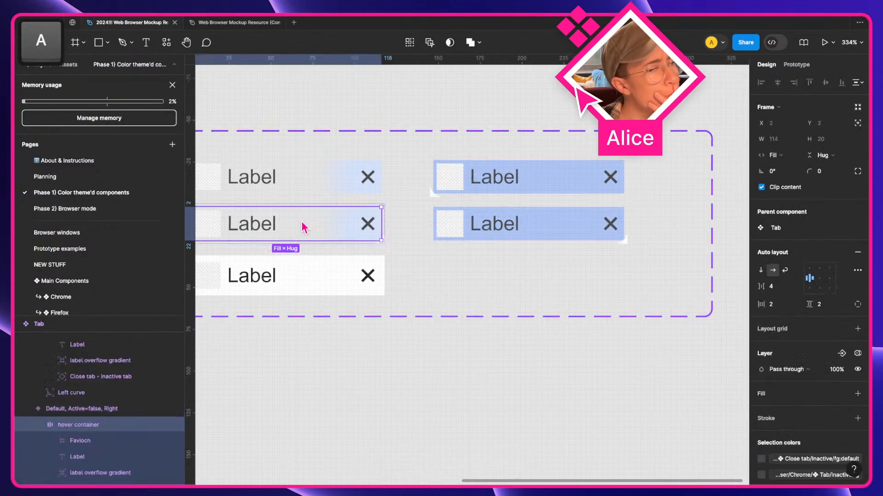
pyautogui.click(326, 203)
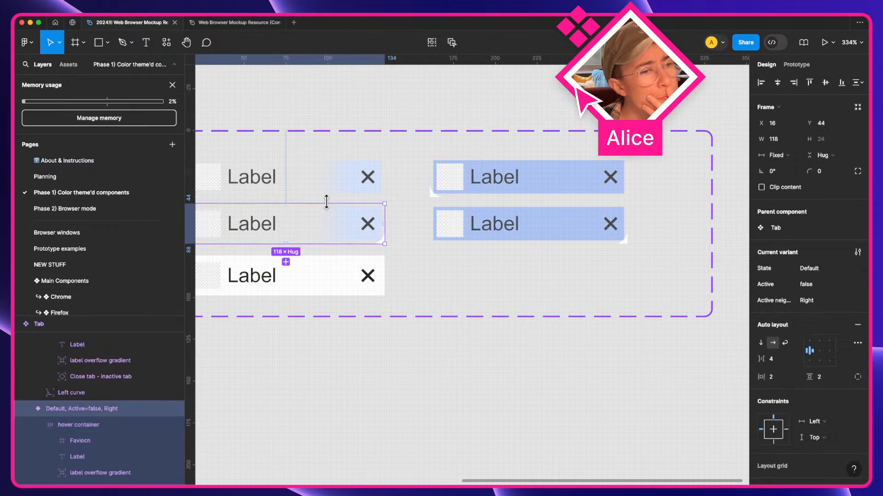
pyautogui.click(335, 191)
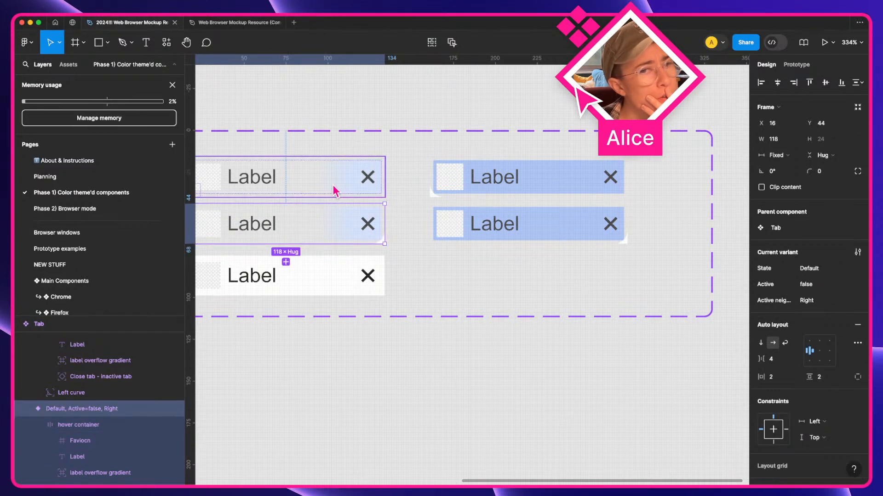
# - Set the hover container in all five Tab variants to Fill container width by multi-editing the matching layers
pyautogui.doubleClick(335, 191)
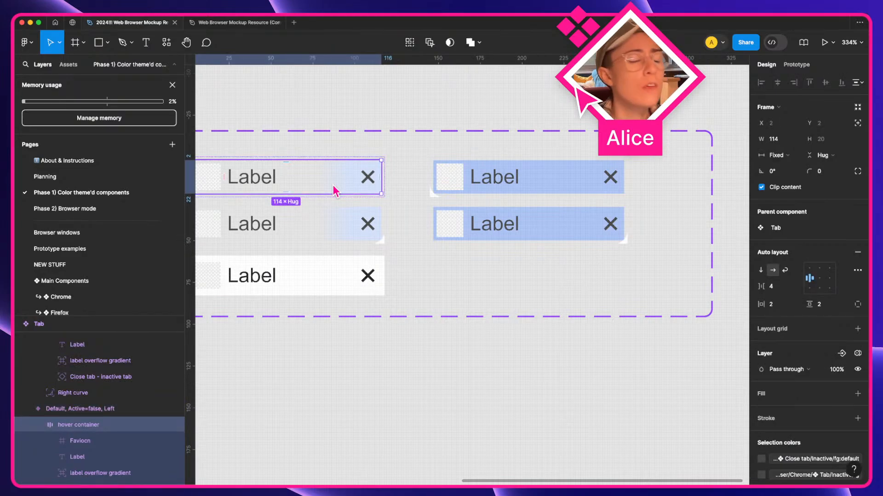
pyautogui.hscroll(-4, 467, 379)
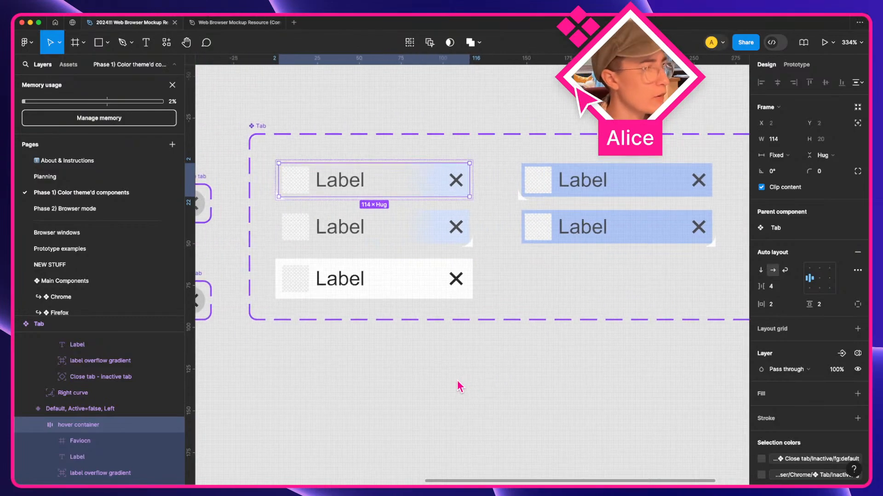
pyautogui.press('q')
pyautogui.click(779, 155)
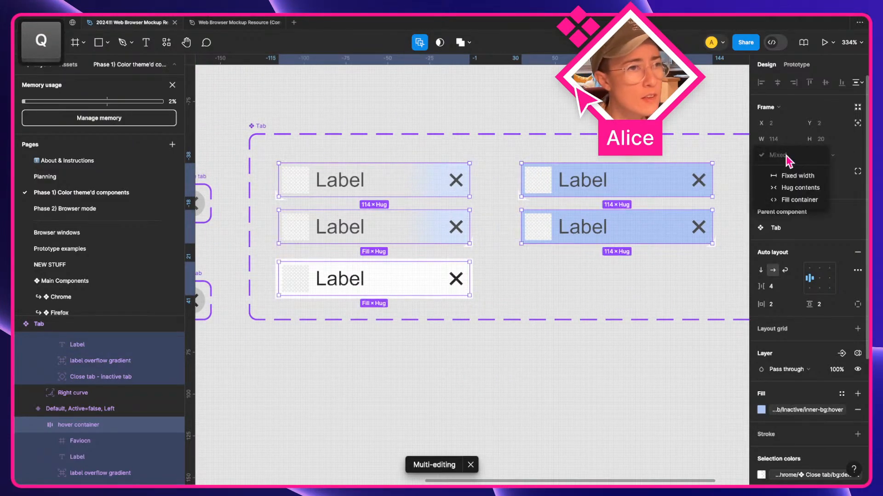
pyautogui.click(805, 200)
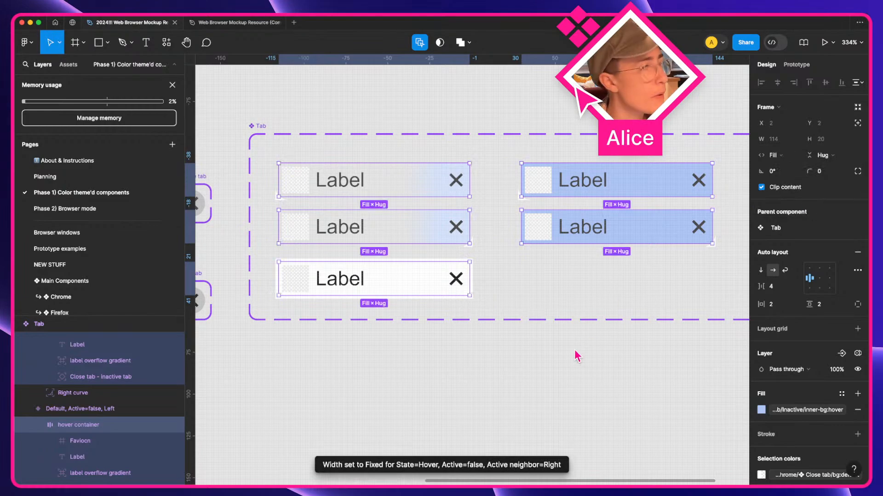
pyautogui.click(573, 376)
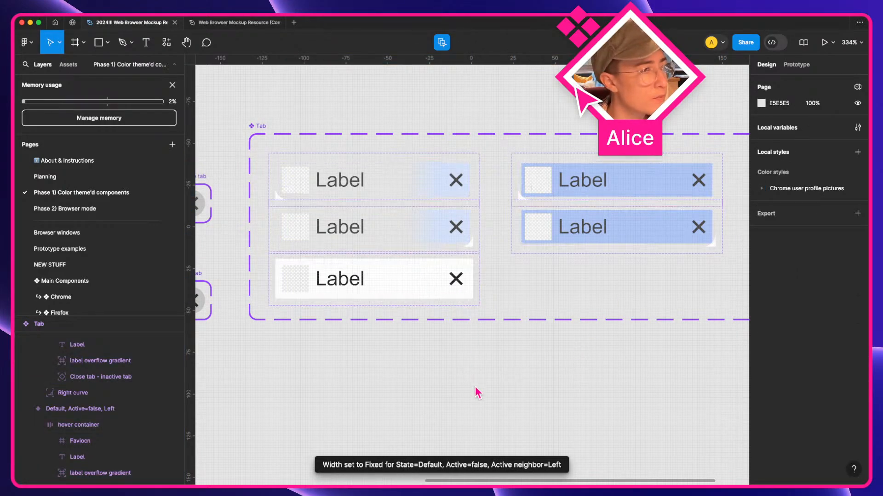
# - Multi-select the matching Tab variants from the active one and check their shared width sizing
pyautogui.click(454, 276)
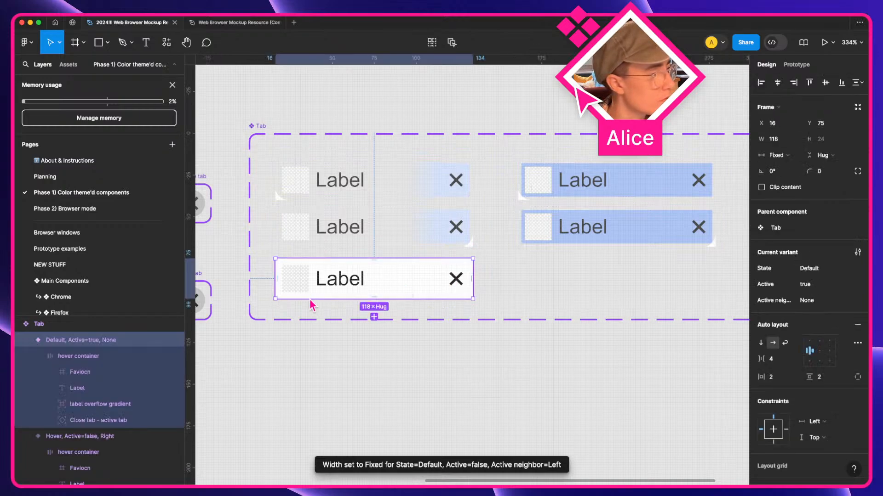
pyautogui.press('q')
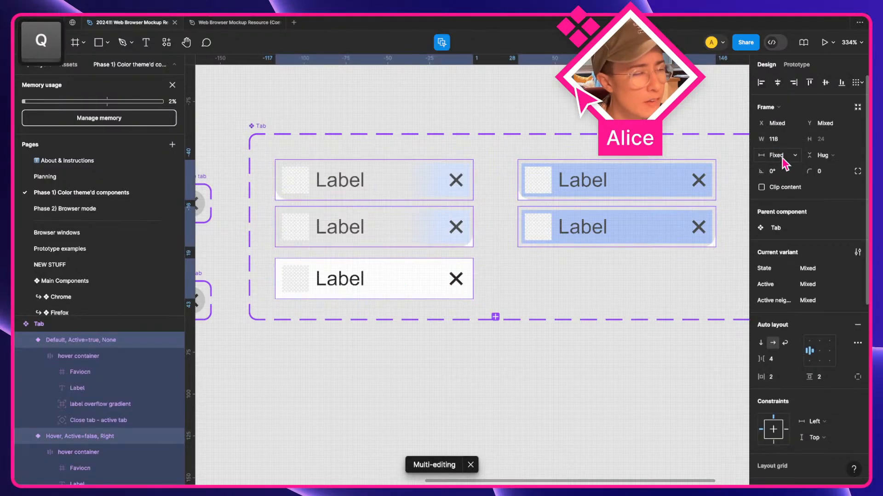
pyautogui.click(594, 351)
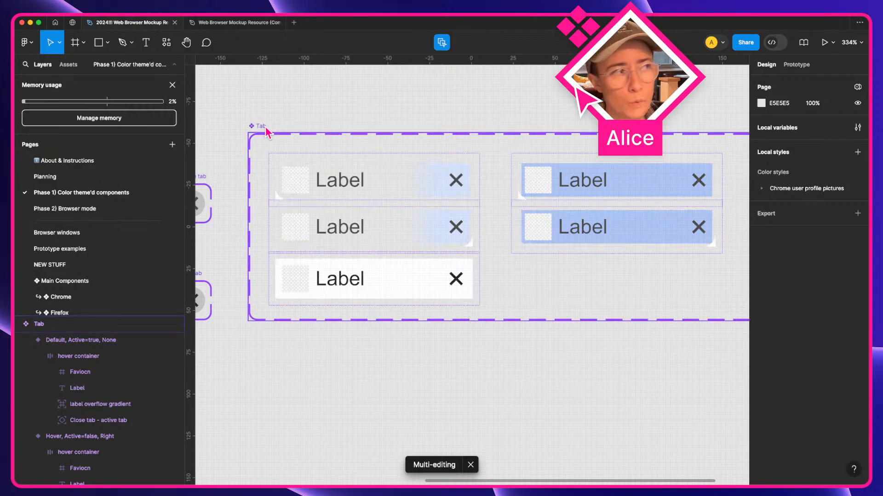
# - On the Planning page, set all three Tab instances in the dark Tab bar frame to Fill container width
pyautogui.click(102, 178)
pyautogui.press('space')
pyautogui.moveTo(322, 208); pyautogui.dragTo(413, 251)
pyautogui.scroll(5, 400, 211)
pyautogui.press('a')
pyautogui.click(360, 224)
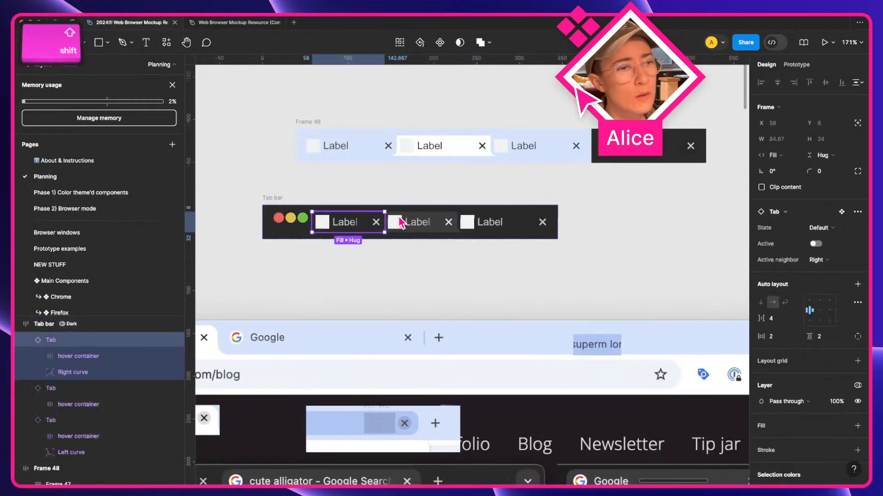
pyautogui.keyDown('shift'); pyautogui.click(413, 223); pyautogui.keyUp('shift')
pyautogui.keyDown('shift'); pyautogui.click(511, 223); pyautogui.keyUp('shift')
pyautogui.click(785, 156)
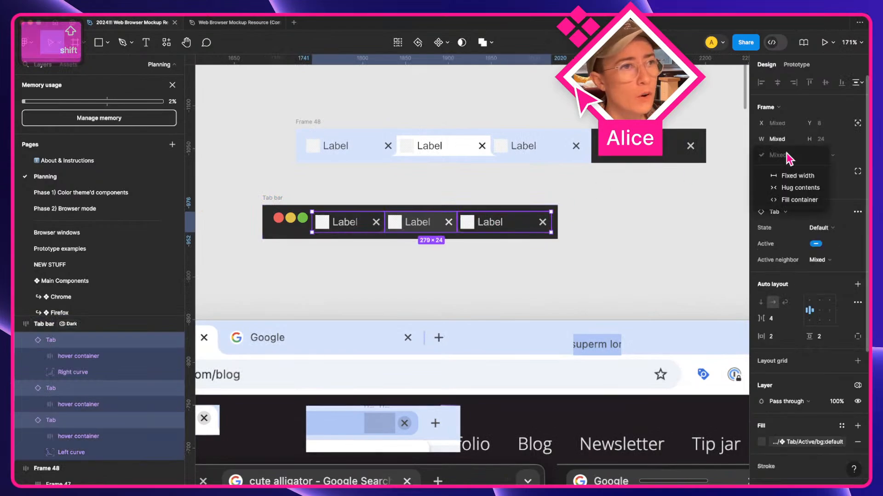
pyautogui.click(796, 197)
pyautogui.click(624, 290)
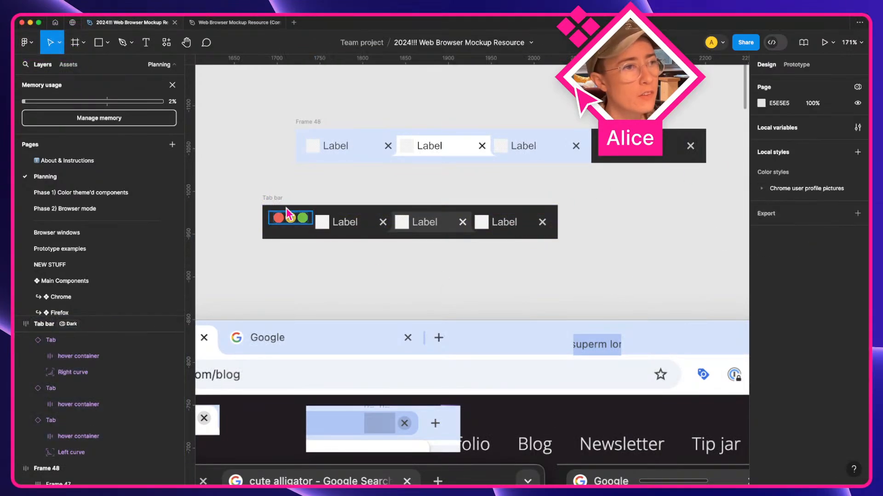
# - Preview the updated Tab bar as an inline prototype in an enlarged preview window, and close the preview
pyautogui.click(287, 216)
pyautogui.hotkey('shift', 'space')
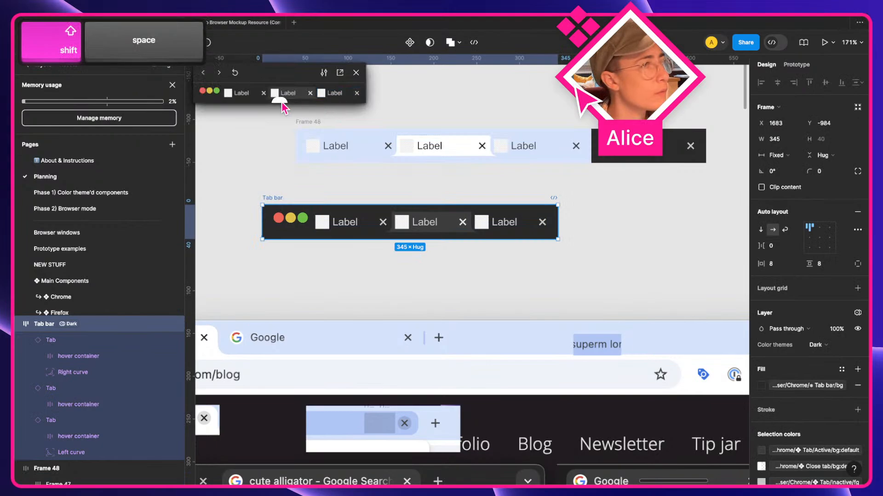
pyautogui.moveTo(282, 103); pyautogui.dragTo(274, 157)
pyautogui.moveTo(367, 159); pyautogui.dragTo(650, 244)
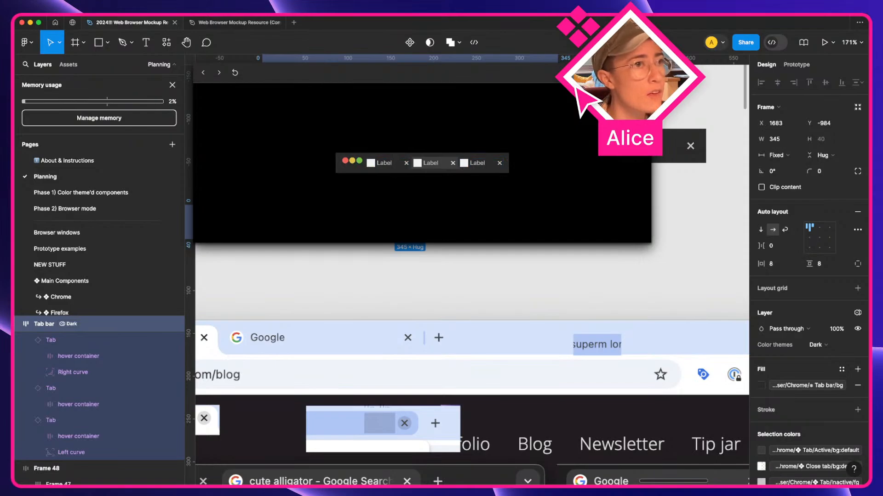
pyautogui.click(641, 73)
# - Examine the reference Chrome mockup's window controls and the divider between the Google tab and the new-tab plus icon
pyautogui.moveTo(400, 299); pyautogui.dragTo(633, 245)
pyautogui.moveTo(247, 275); pyautogui.dragTo(364, 267)
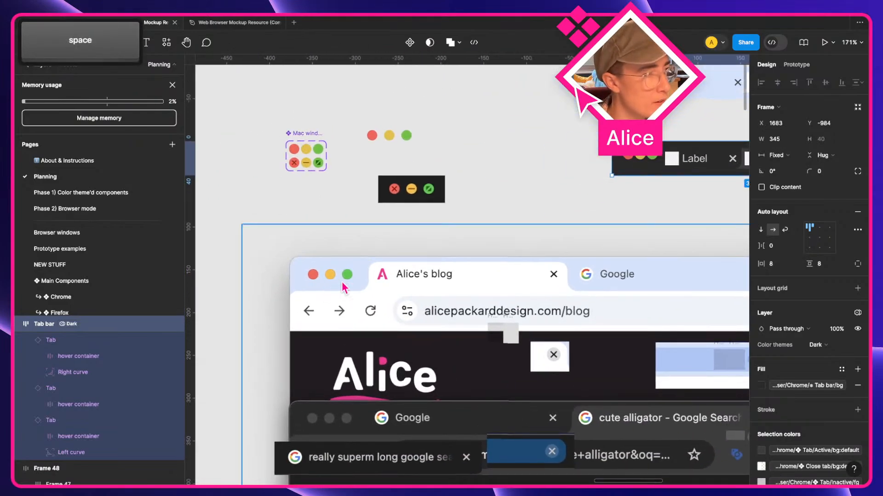
pyautogui.hscroll(5, 341, 281)
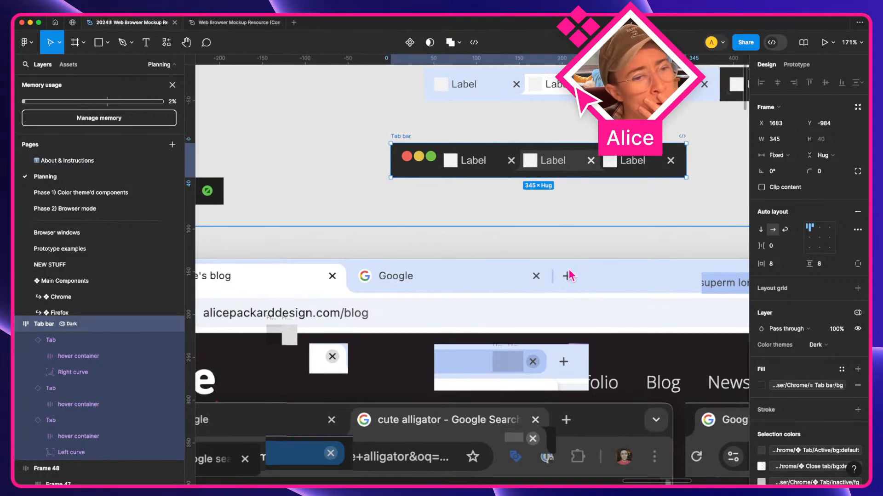
pyautogui.scroll(5, 569, 275)
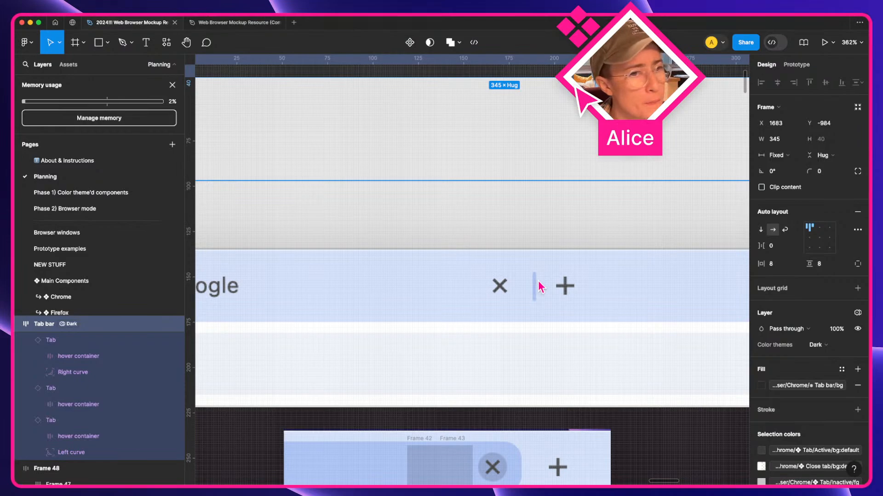
pyautogui.scroll(1, 540, 286)
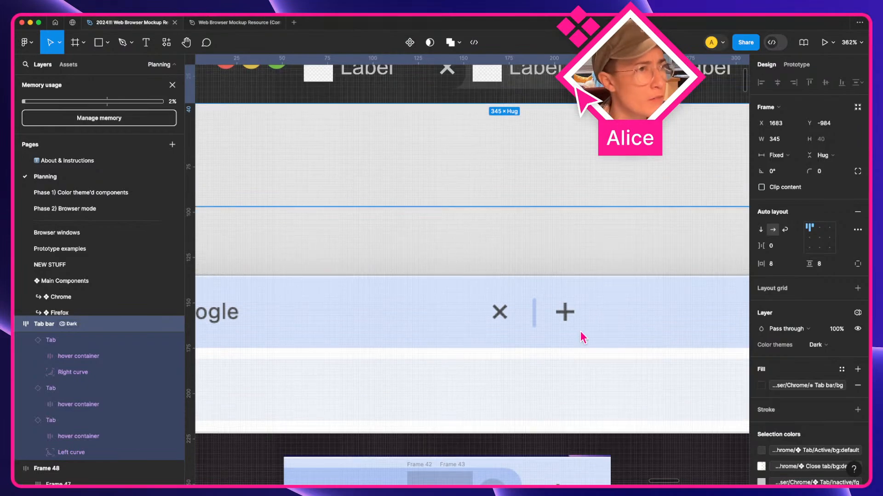
# - Switch to the Chrome browser, open a new tab to observe the real tab bar, and return to the Auto Layout article tab
pyautogui.scroll(-3, 581, 332)
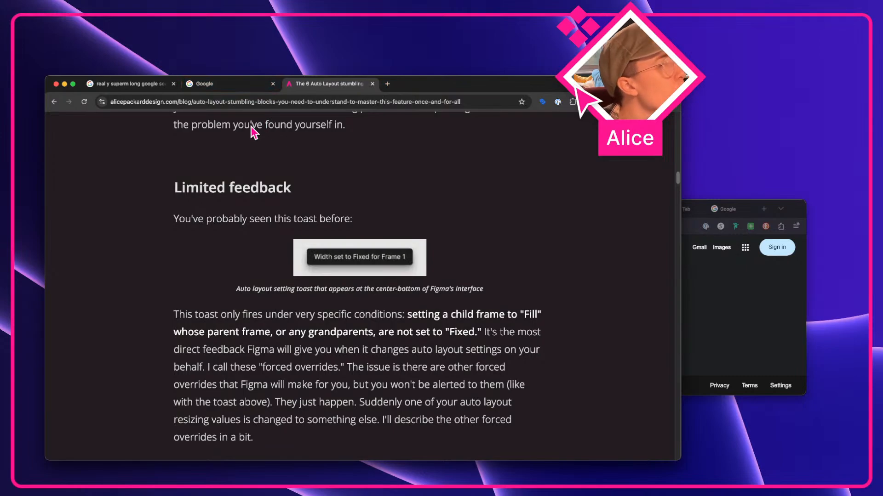
pyautogui.click(388, 85)
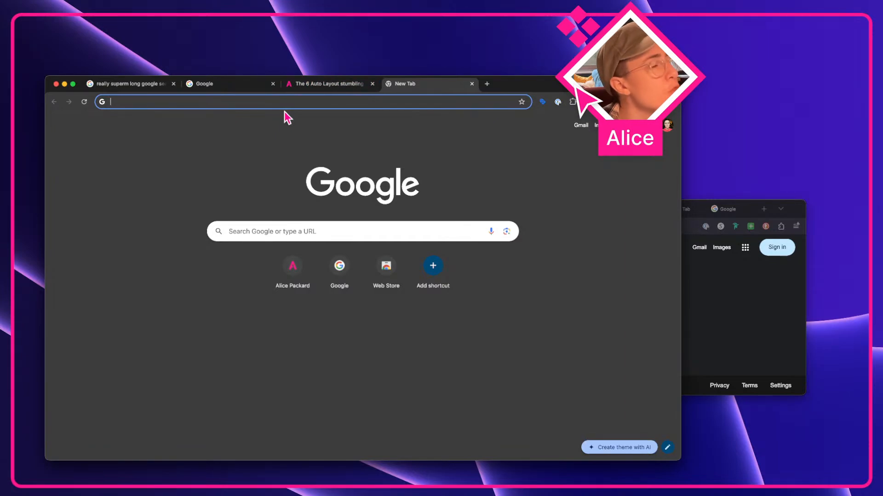
pyautogui.click(294, 84)
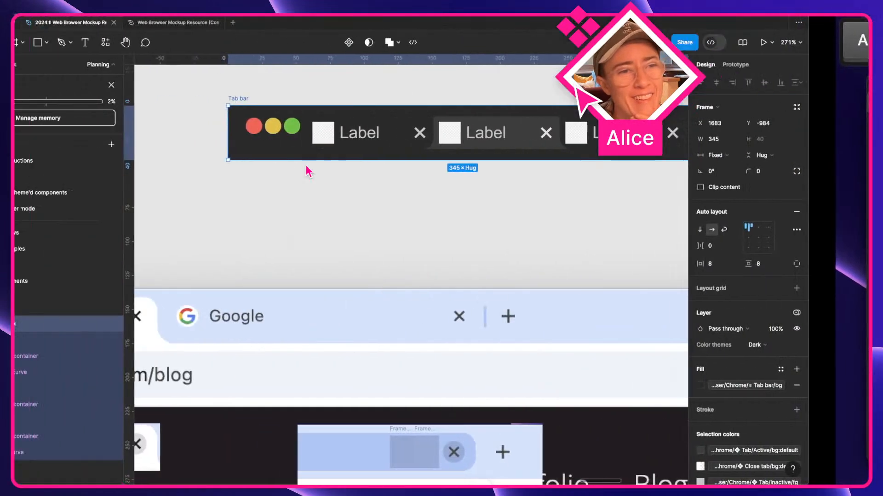
pyautogui.click(326, 214)
pyautogui.press('a')
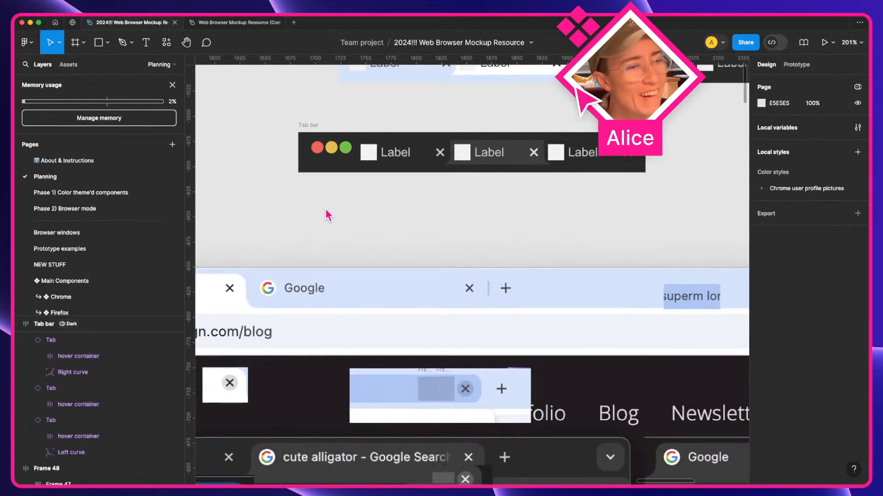
pyautogui.scroll(-5, 326, 215)
pyautogui.press('space')
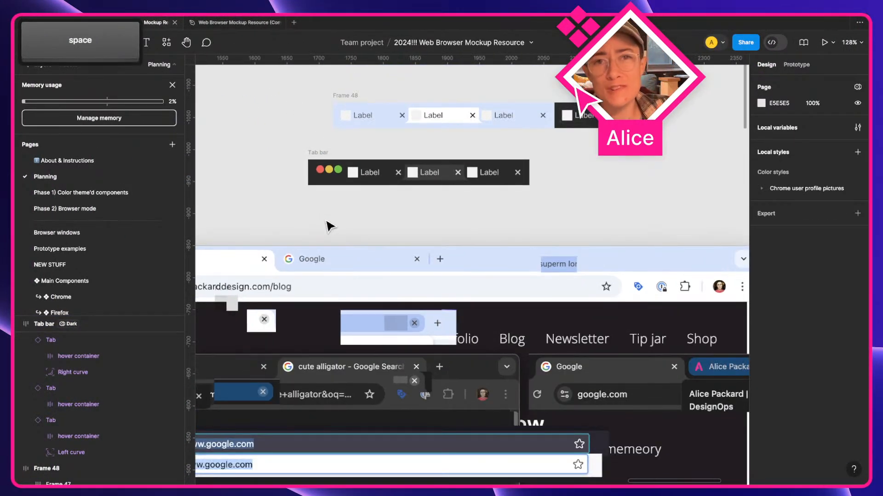
pyautogui.scroll(4, 326, 222)
pyautogui.scroll(-3, 327, 222)
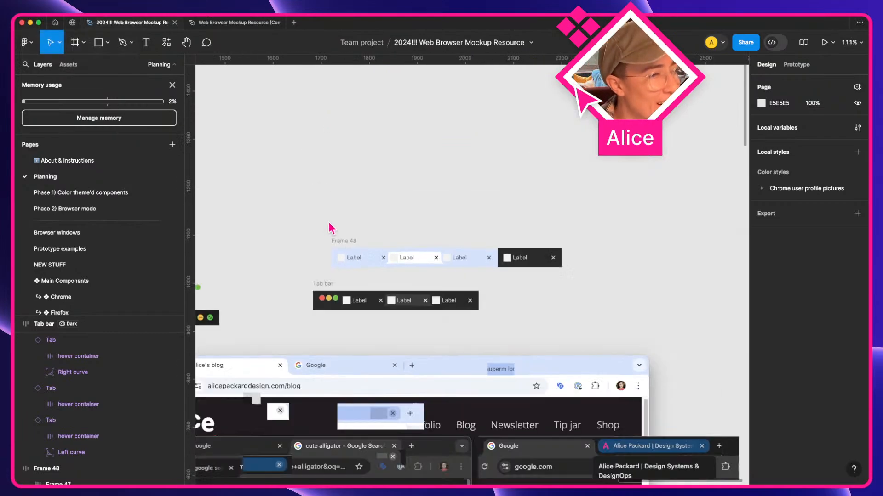
pyautogui.press('a')
pyautogui.moveTo(329, 223); pyautogui.dragTo(482, 190)
pyautogui.press('space')
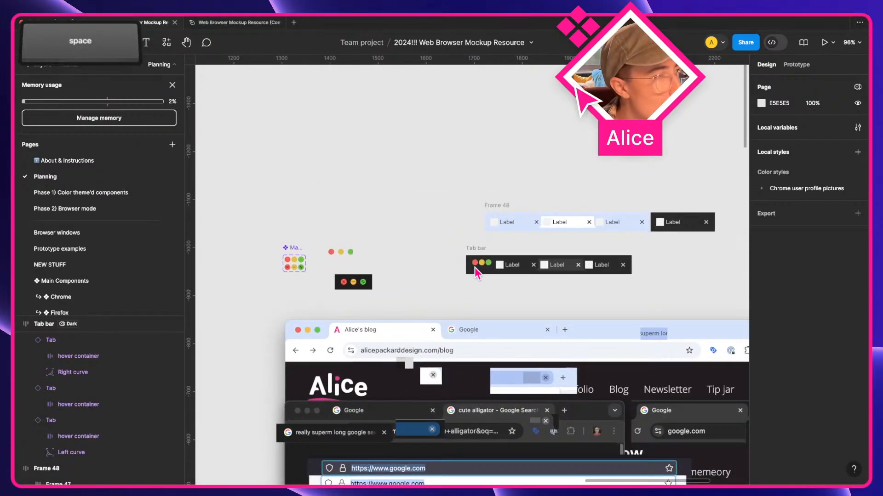
pyautogui.moveTo(476, 267); pyautogui.dragTo(385, 266)
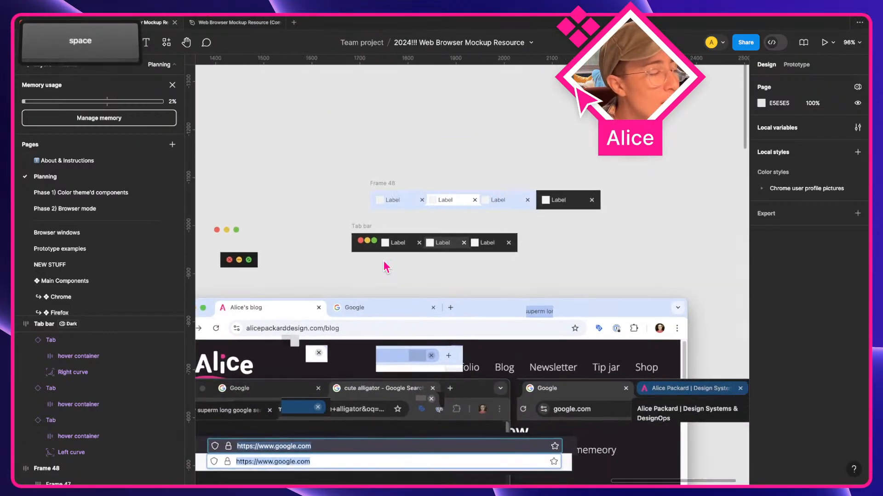
# - On the "Phase 1) Color theme'd components" page, select the four inactive Default and Hover variants of the Tab component
pyautogui.click(98, 193)
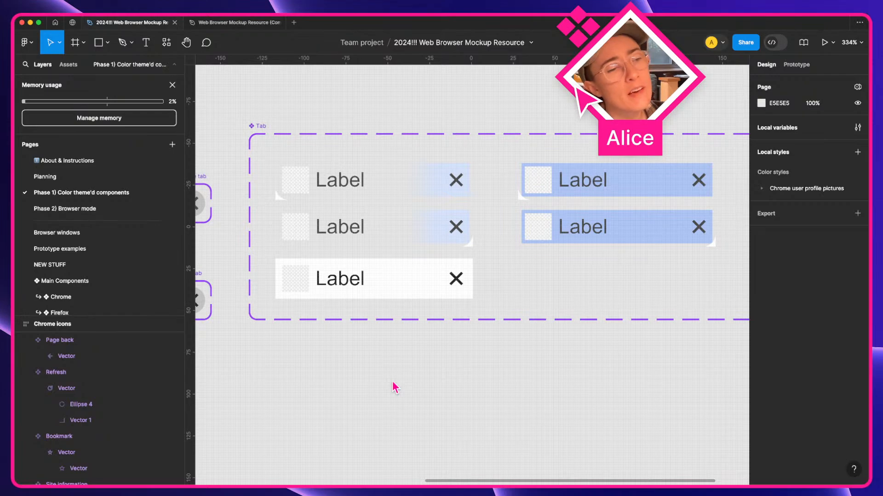
pyautogui.keyDown('shift'); pyautogui.click(384, 221); pyautogui.keyUp('shift')
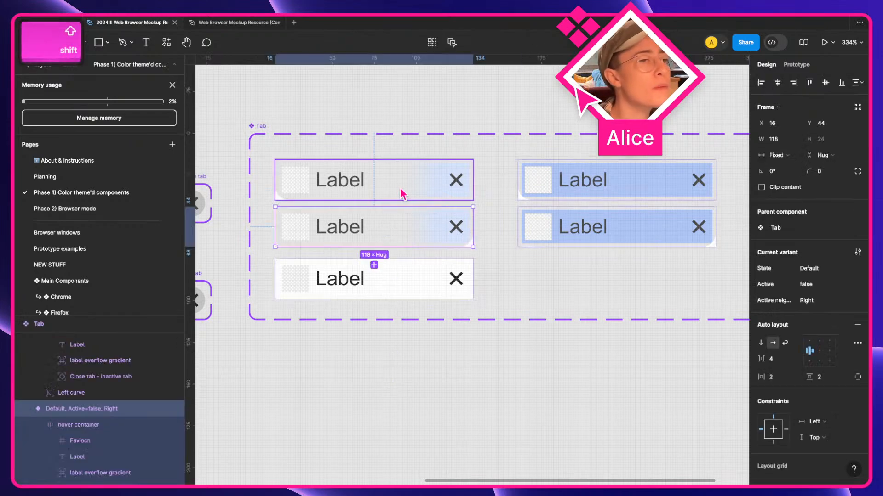
pyautogui.keyDown('shift'); pyautogui.click(401, 190); pyautogui.keyUp('shift')
pyautogui.keyDown('shift'); pyautogui.click(584, 227); pyautogui.keyUp('shift')
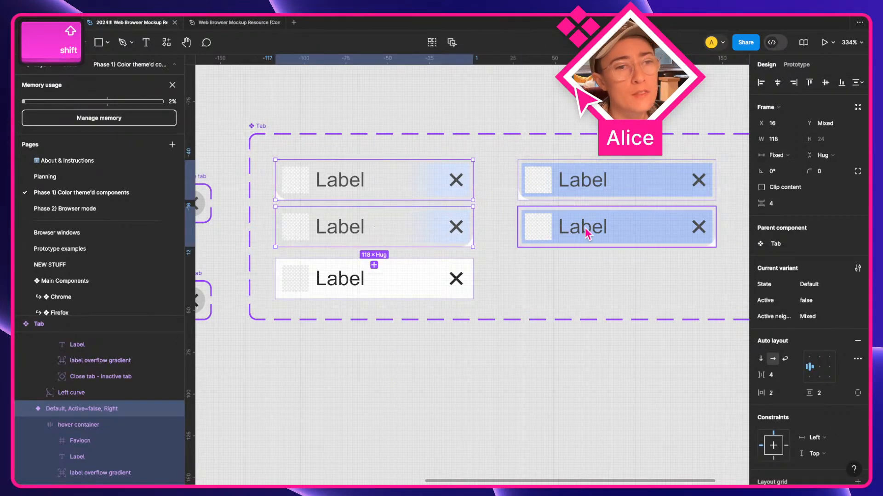
pyautogui.keyDown('shift'); pyautogui.click(590, 196); pyautogui.keyUp('shift')
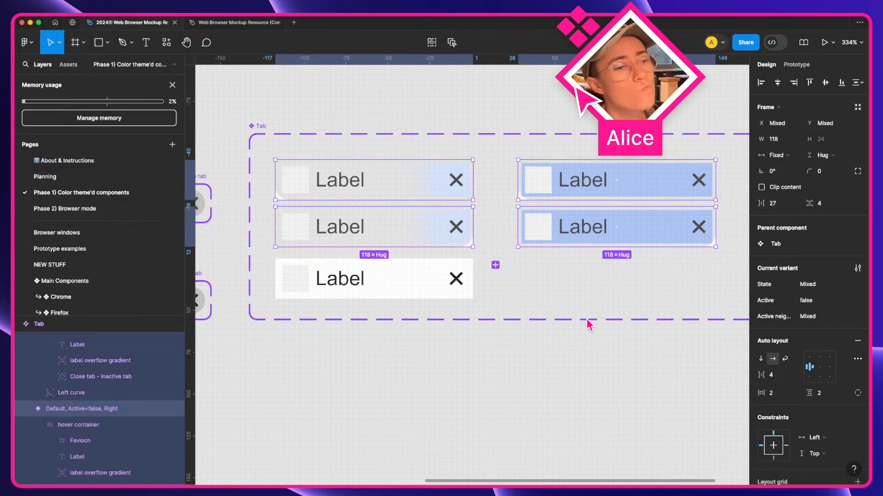
# - Switch to Chrome and open another new tab to study how the real tabs behave side by side
pyautogui.hotkey('ctrl', 'Right')
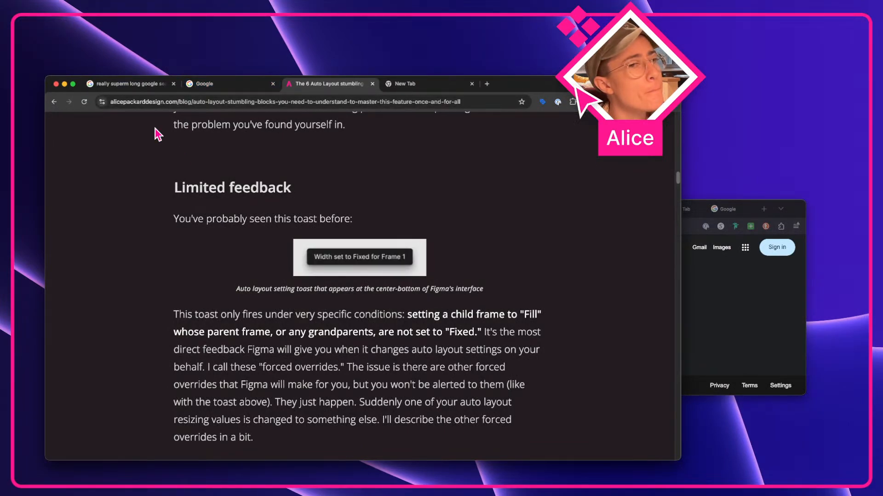
pyautogui.click(487, 84)
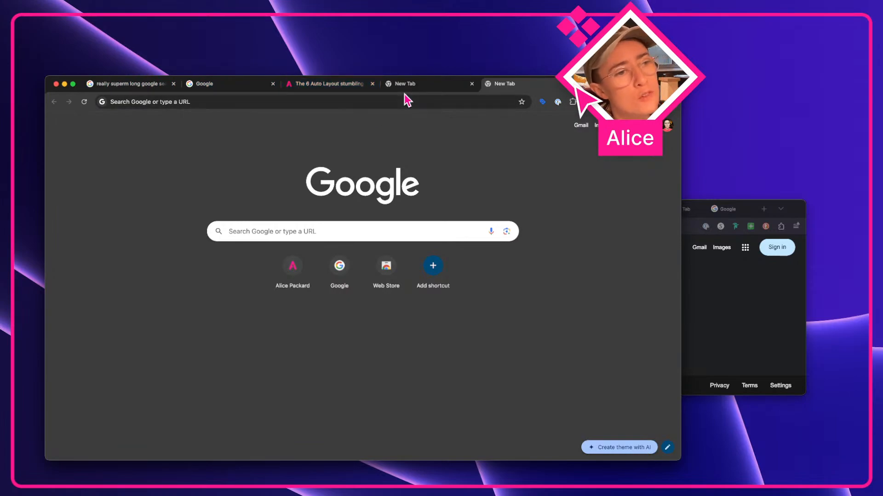
# - Activate the first New Tab in Chrome to study how dividers appear between inactive tabs, and return to the design file
pyautogui.click(437, 88)
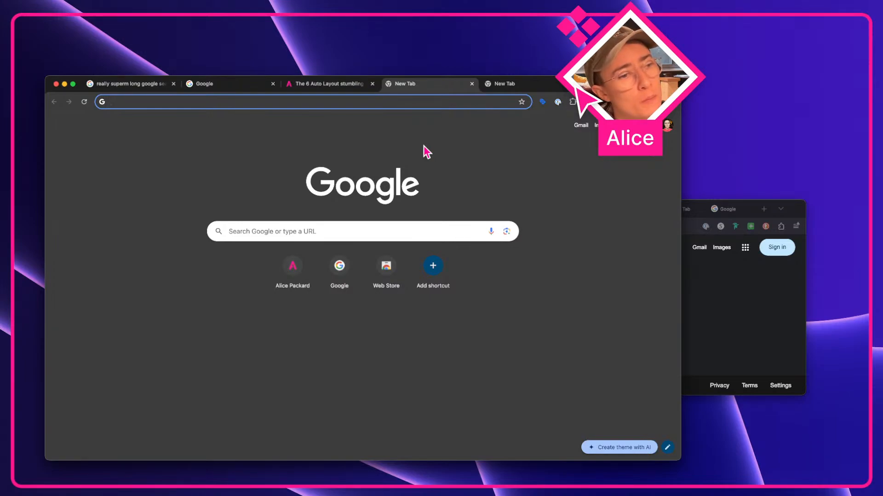
pyautogui.hotkey('ctrl', 'Left')
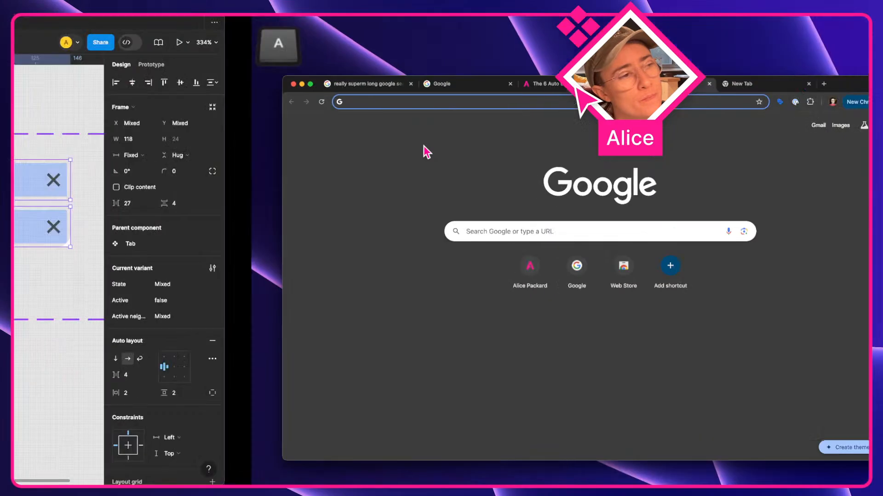
pyautogui.click(528, 372)
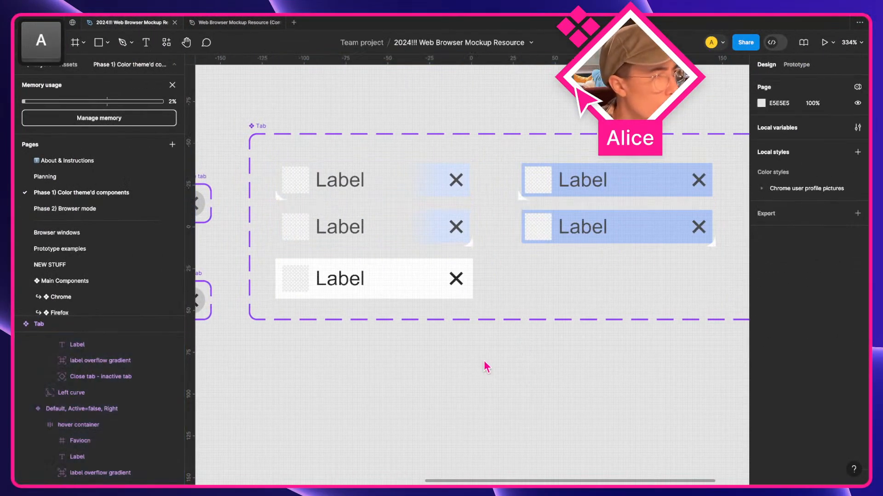
pyautogui.hotkey('ctrl', 'Right')
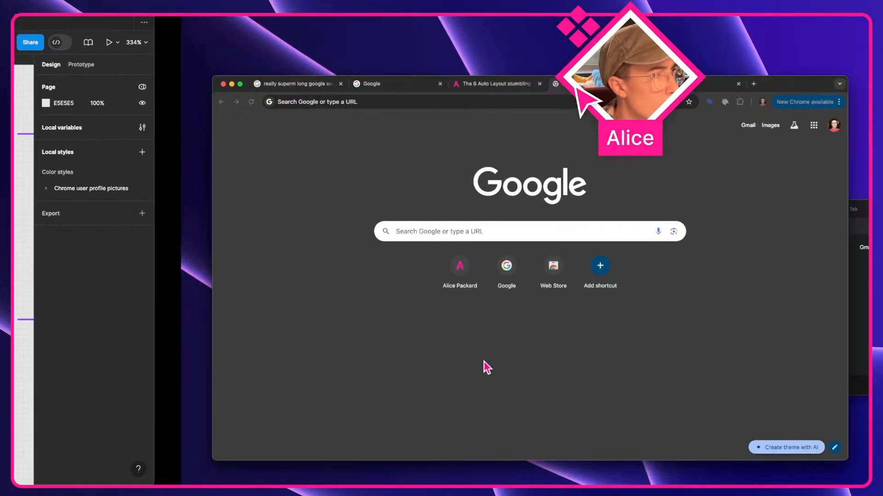
pyautogui.hotkey('ctrl', 'Left')
pyautogui.scroll(-8, 487, 369)
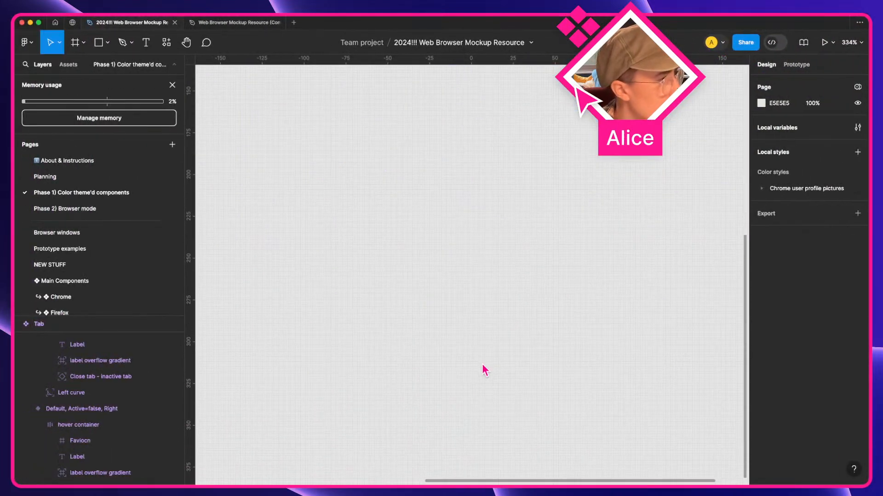
# - On the Planning page, draw a 2 × 16 frame beside the reference mockup's divider between the Google tab and the plus icon
pyautogui.click(40, 176)
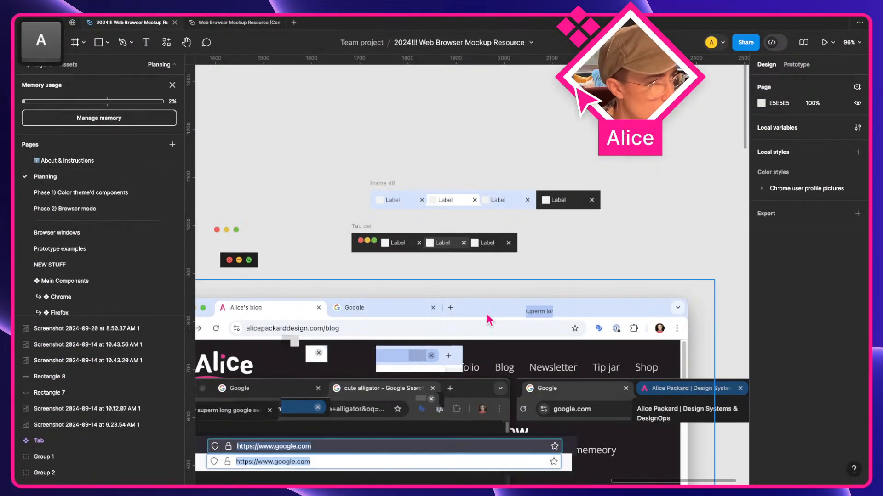
pyautogui.scroll(5, 439, 312)
pyautogui.press('a')
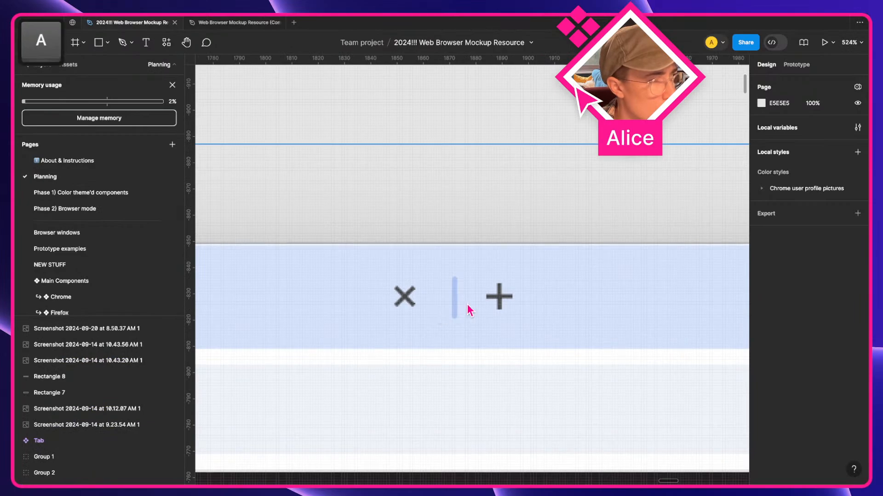
pyautogui.press('f')
pyautogui.moveTo(465, 278); pyautogui.dragTo(469, 318)
pyautogui.click(684, 187)
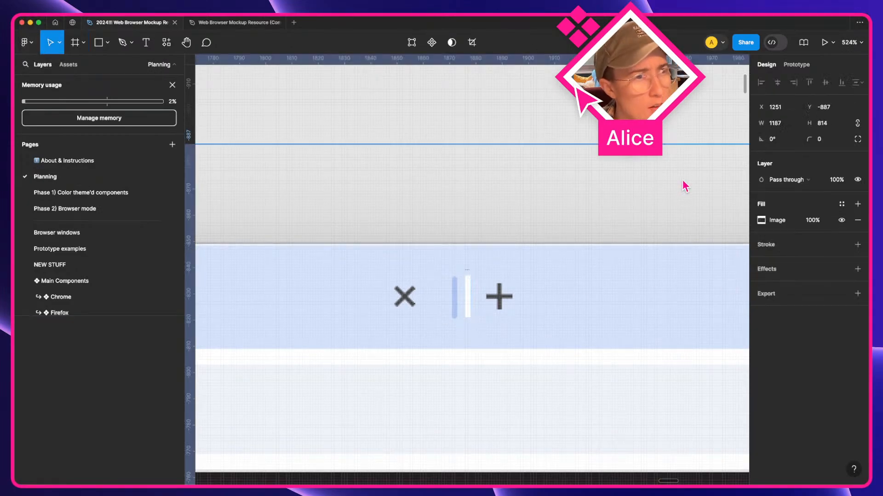
# - Open the Color themes local variables, show the Tab bar group, and move the variables window lower on the canvas
pyautogui.click(858, 128)
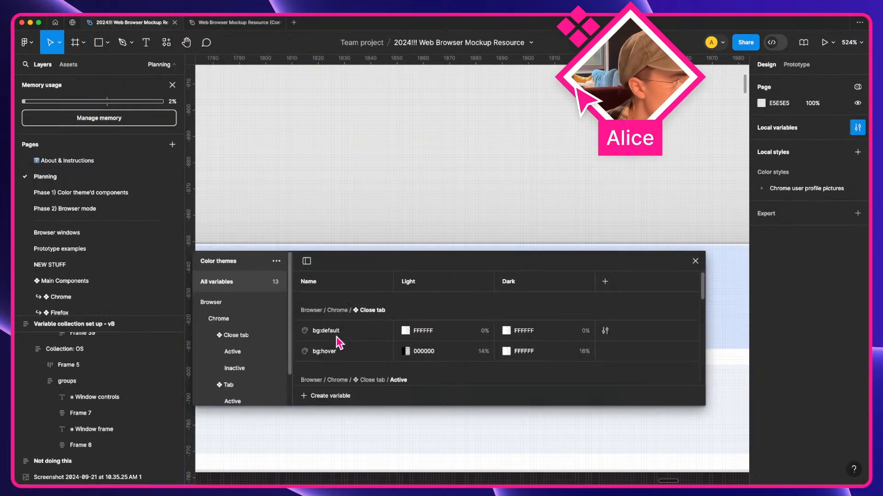
pyautogui.scroll(-2, 233, 374)
pyautogui.click(237, 398)
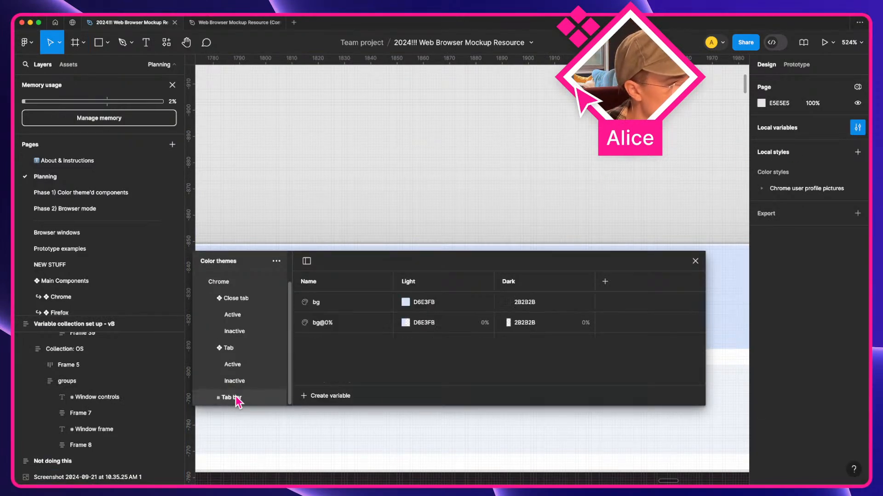
pyautogui.moveTo(361, 271); pyautogui.dragTo(390, 301)
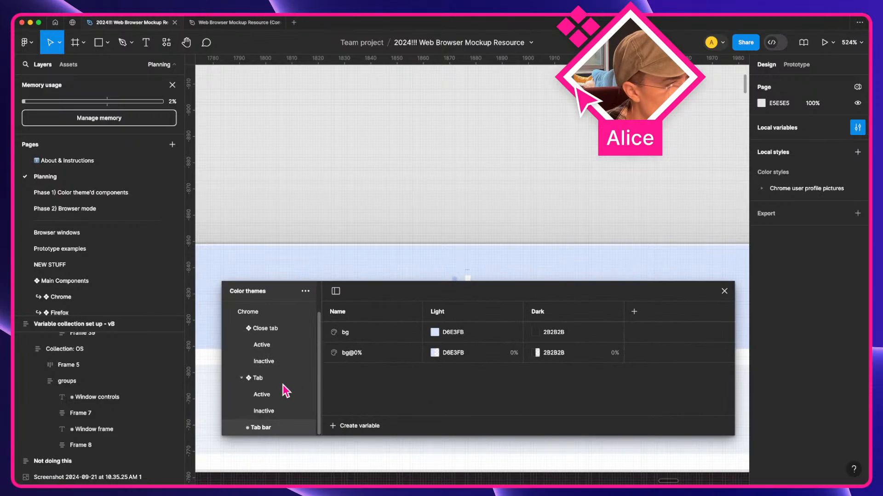
# - Look through all Color themes variables for Close tab, Tab and Tab bar for a colour matching the divider
pyautogui.scroll(2, 283, 364)
pyautogui.click(267, 315)
pyautogui.scroll(-3, 476, 369)
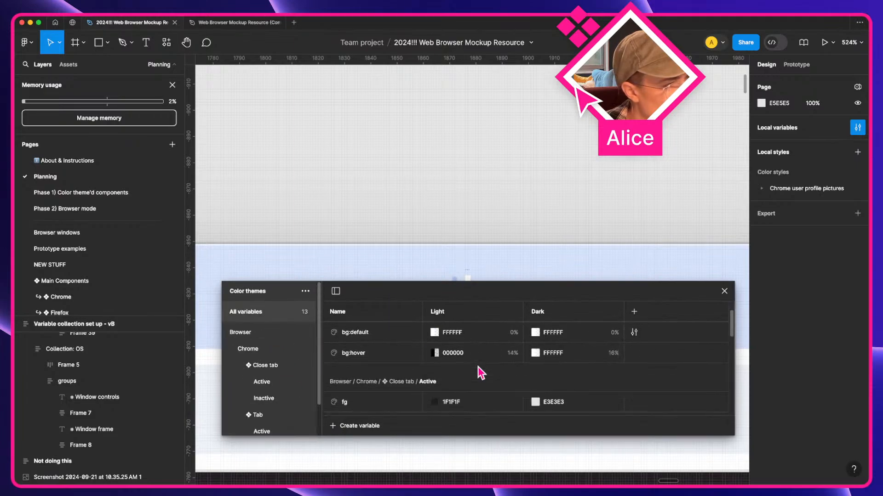
pyautogui.scroll(-3, 508, 174)
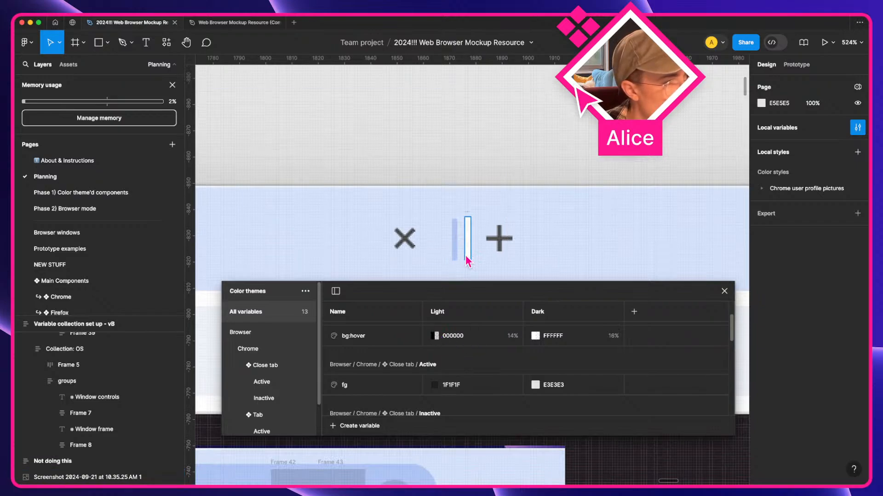
pyautogui.scroll(-4, 436, 357)
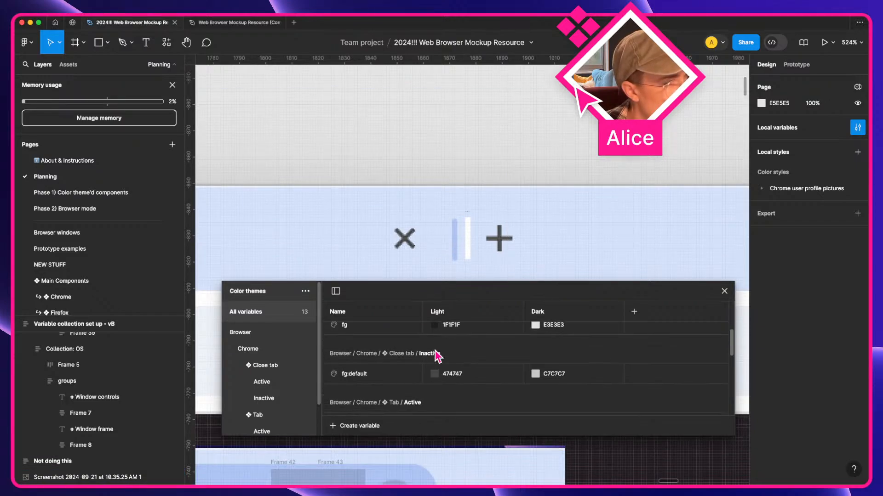
pyautogui.scroll(-5, 435, 356)
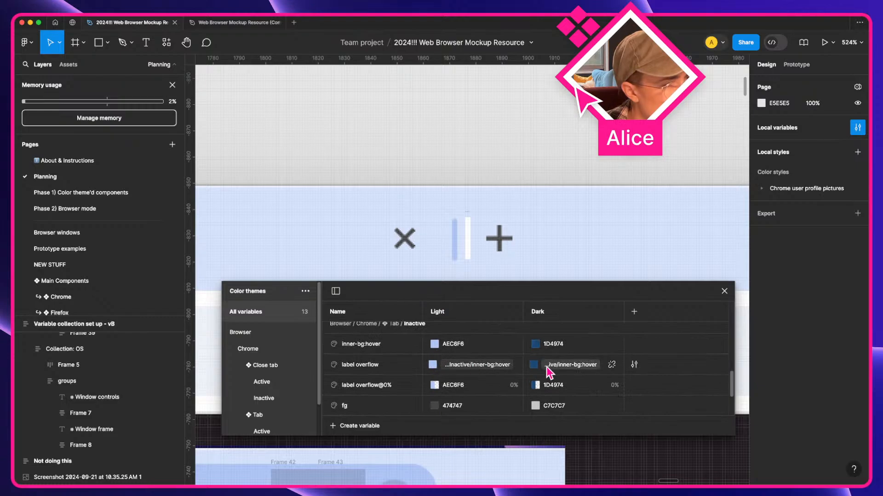
pyautogui.scroll(-3, 483, 393)
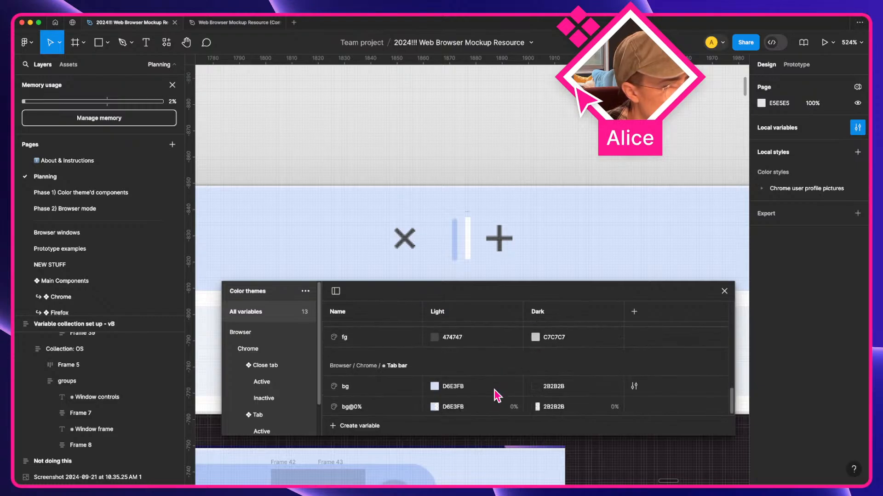
pyautogui.scroll(6, 497, 396)
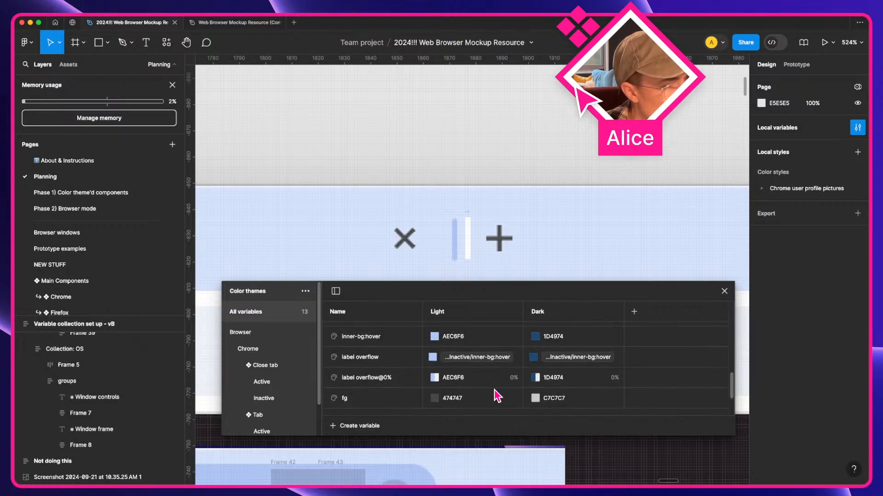
pyautogui.scroll(3, 497, 397)
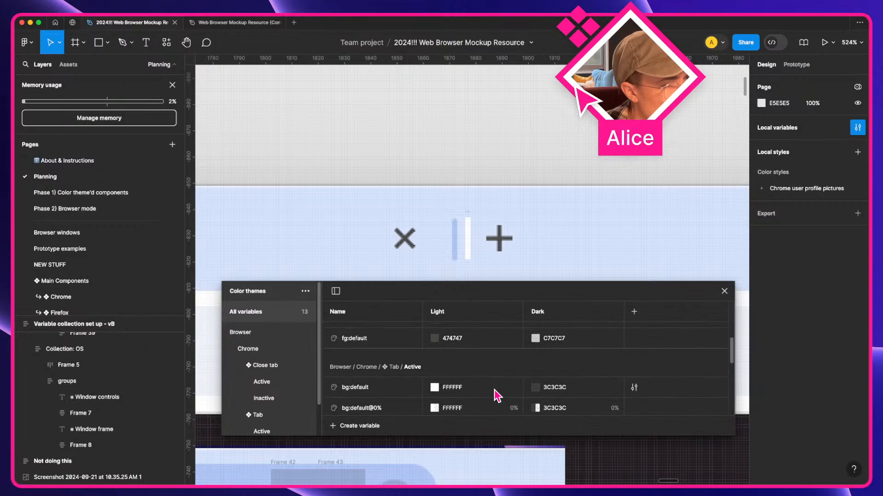
# - Try filling the new divider frame with 000000 at 10% opacity and compare it with the reference divider
pyautogui.click(467, 225)
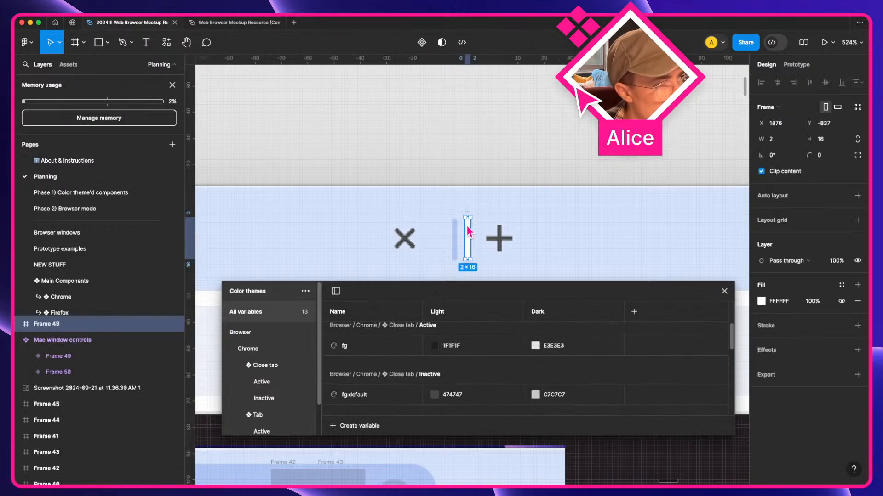
pyautogui.click(781, 303)
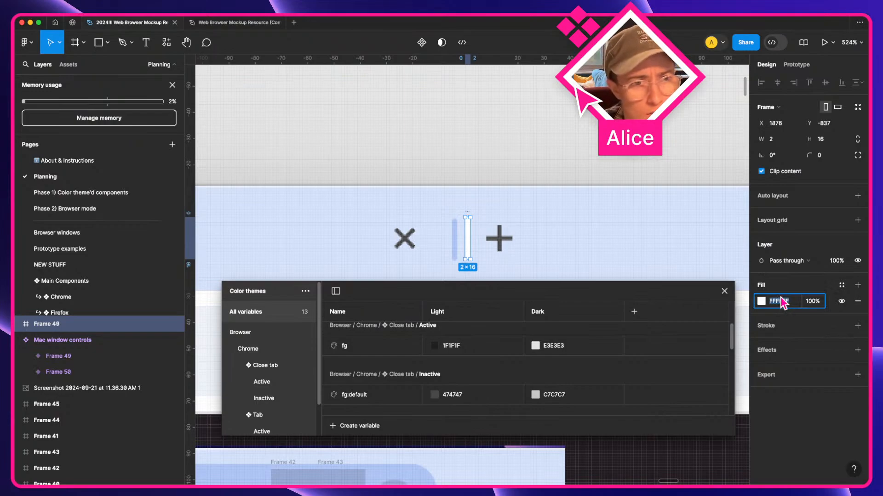
pyautogui.write('000000')
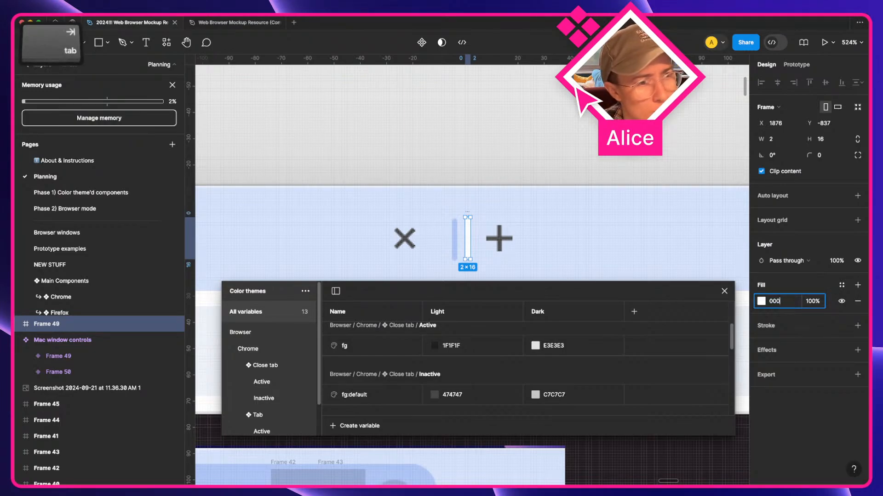
pyautogui.press('Tab')
pyautogui.write('10')
pyautogui.press('Tab')
pyautogui.click(781, 301)
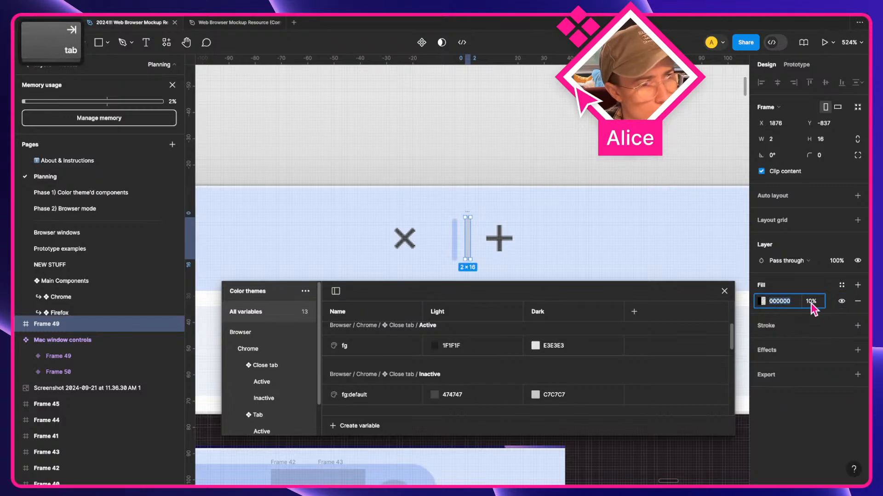
pyautogui.click(811, 302)
pyautogui.scroll(-4, 459, 259)
pyautogui.hscroll(-15, 459, 258)
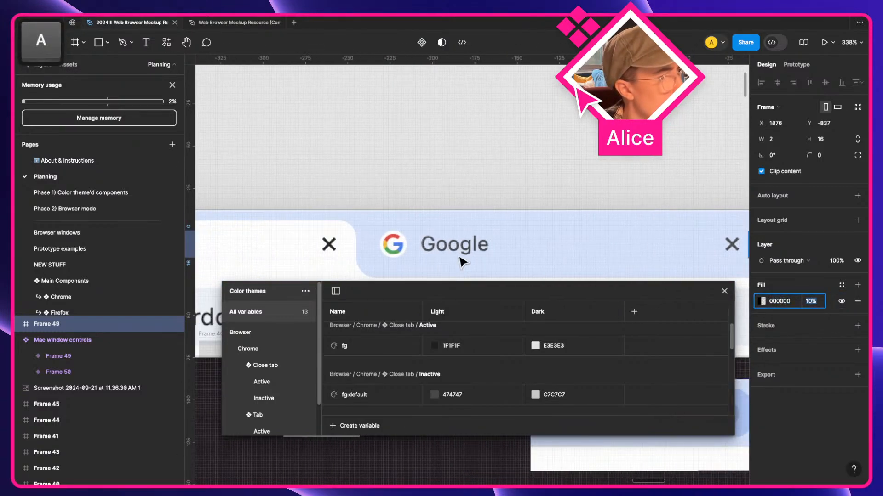
pyautogui.hscroll(15, 462, 259)
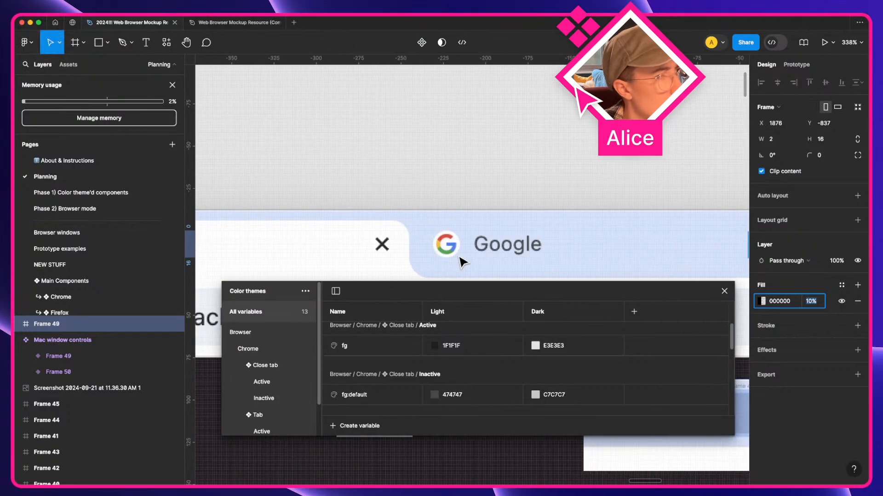
pyautogui.scroll(6, 485, 259)
pyautogui.press('a')
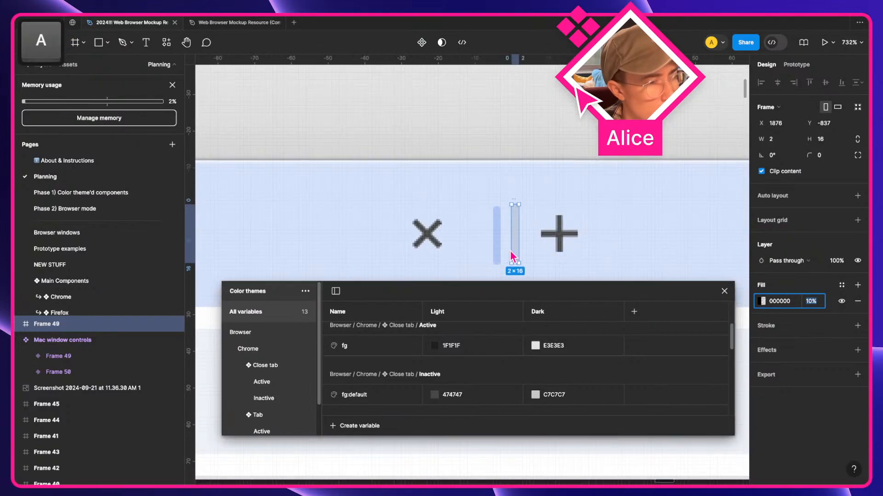
# - Sample the reference divider's colour with the eyedropper to fill the new frame with AEC6F6
pyautogui.press('u')
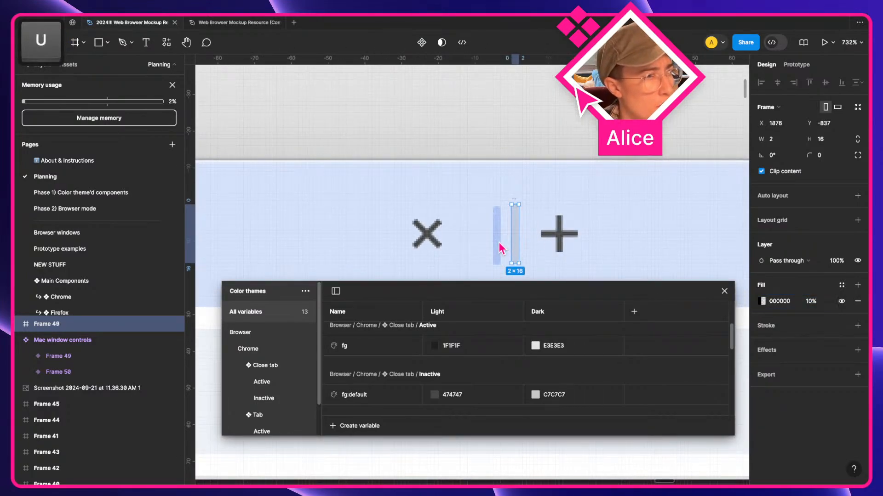
pyautogui.click(505, 240)
pyautogui.click(512, 242)
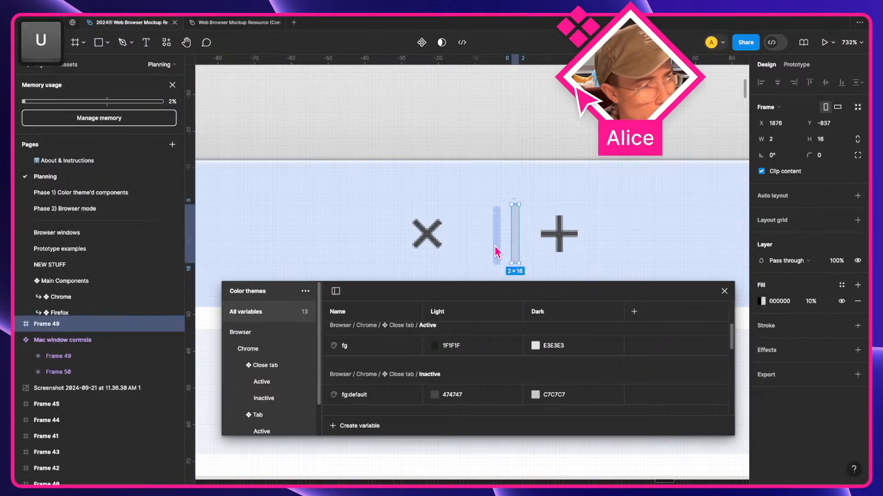
pyautogui.click(495, 249)
pyautogui.click(516, 250)
pyautogui.press('i')
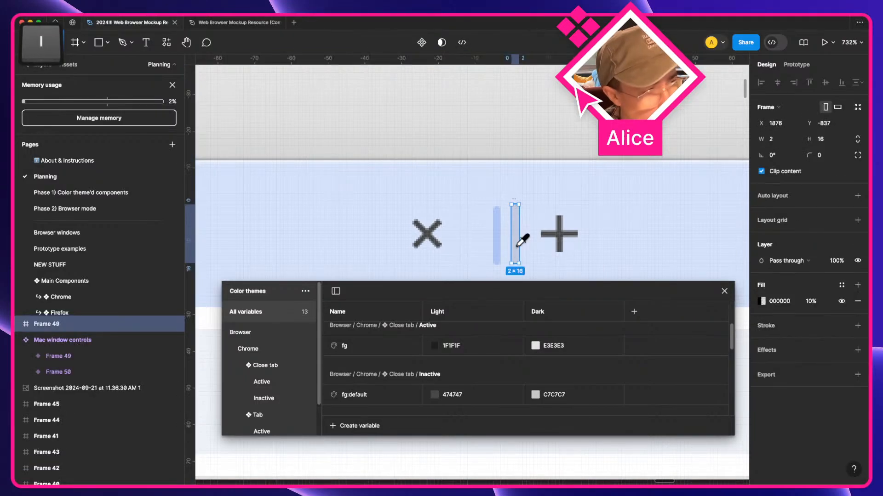
pyautogui.click(498, 252)
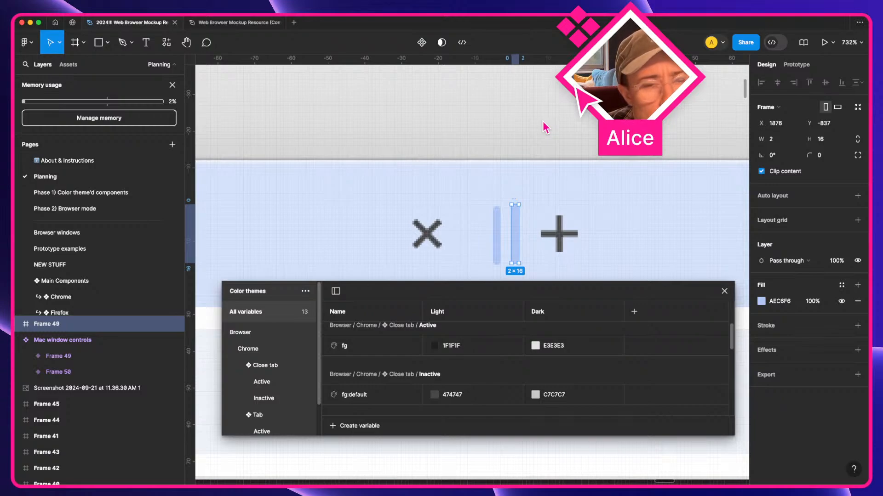
# - Copy the coloured divider frame and delete it from the reference mockup
pyautogui.scroll(-3, 542, 121)
pyautogui.press('a')
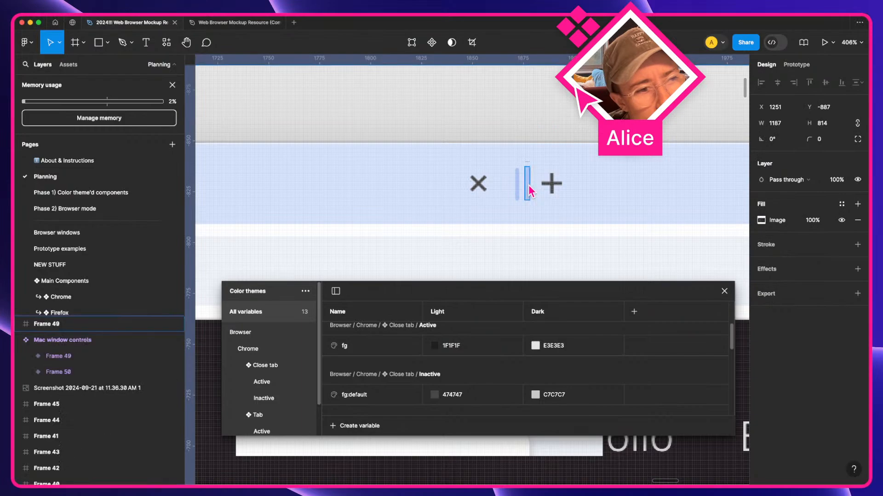
pyautogui.press('super+c')
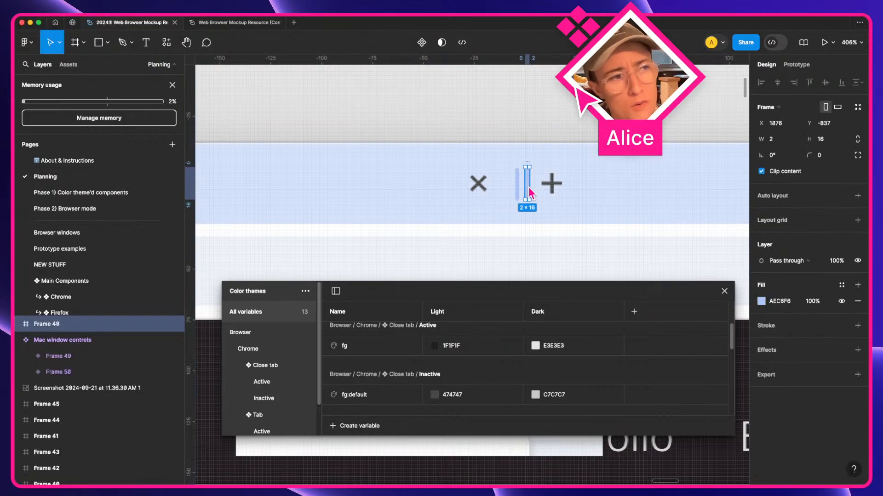
pyautogui.scroll(-3, 528, 185)
pyautogui.press('BackSpace')
pyautogui.scroll(5, 528, 186)
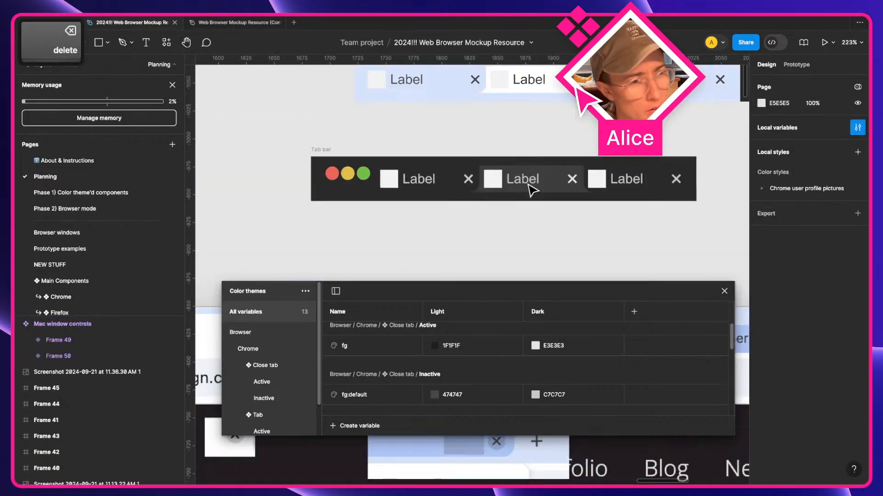
# - Return to the "Phase 1) Color theme'd components" page and place the variables window above the Tab component set
pyautogui.scroll(-1, 528, 190)
pyautogui.moveTo(488, 297); pyautogui.dragTo(489, 260)
pyautogui.scroll(5, 496, 148)
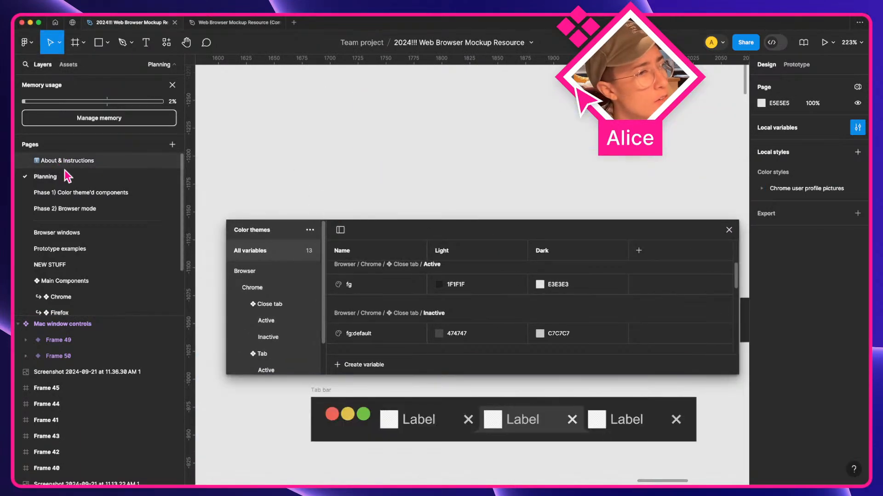
pyautogui.click(83, 193)
pyautogui.moveTo(406, 232); pyautogui.dragTo(414, 94)
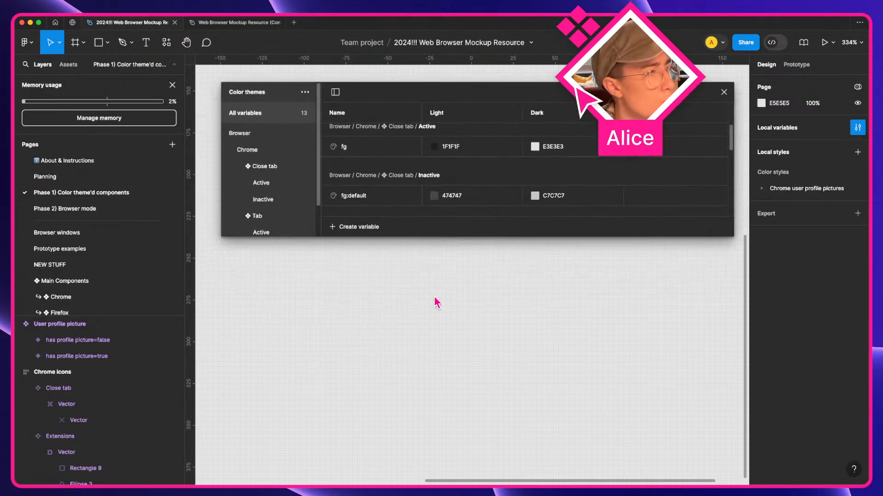
pyautogui.scroll(-5, 435, 316)
pyautogui.press('a')
pyautogui.moveTo(412, 342); pyautogui.dragTo(345, 447)
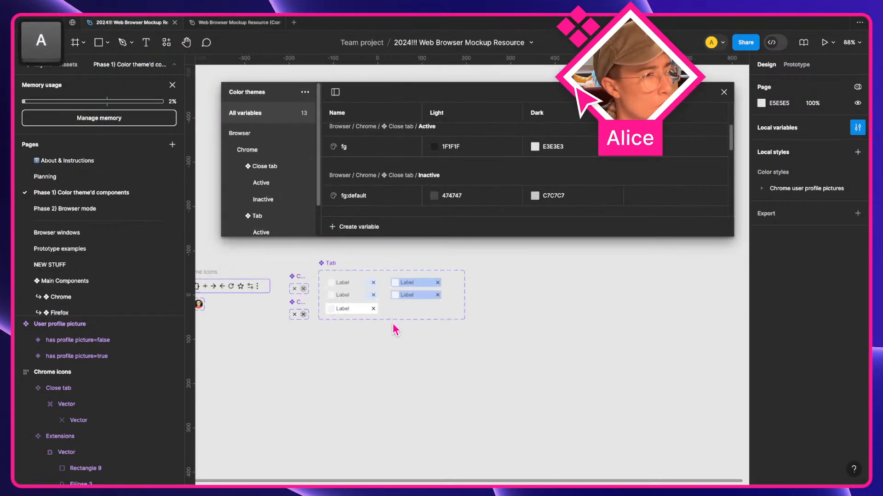
# - Try pasting the copied divider frame on the components page and beside the reference divider on the "Planning" page
pyautogui.press('super+v')
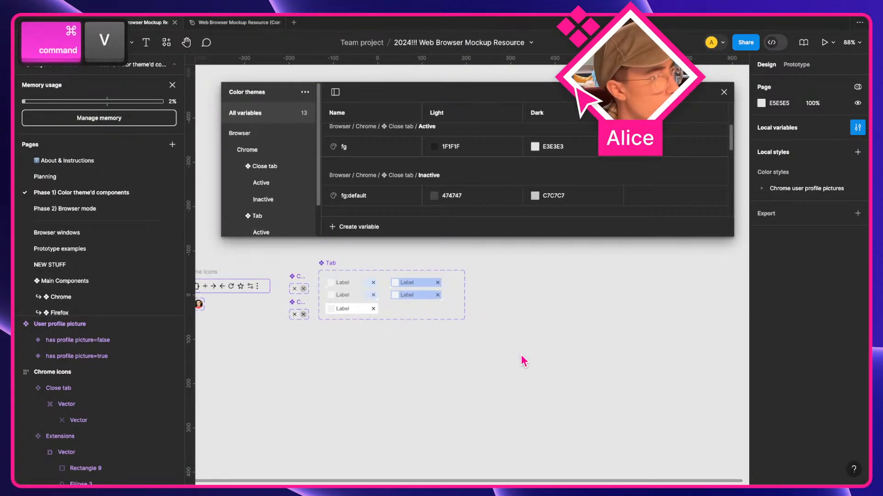
pyautogui.press('super+v')
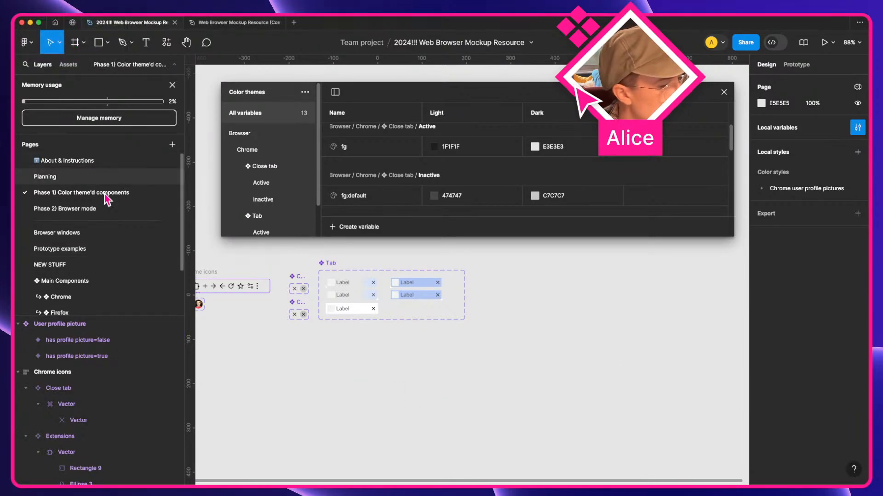
pyautogui.click(106, 178)
pyautogui.scroll(5, 609, 405)
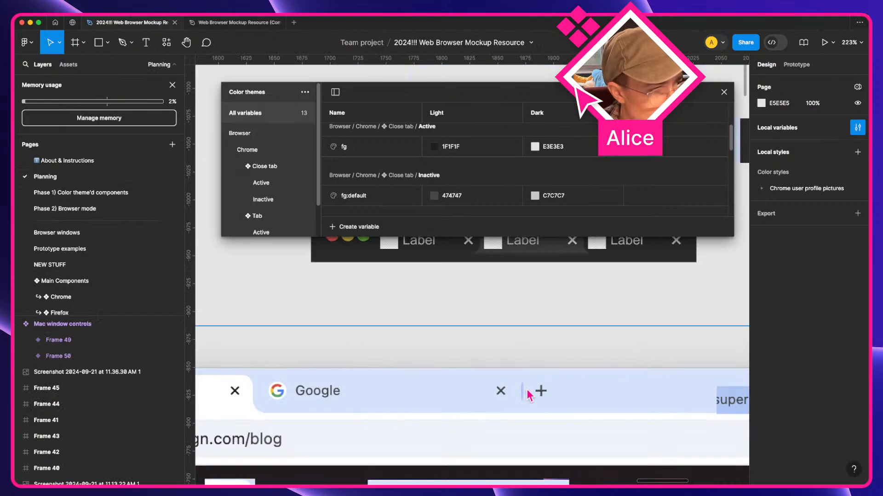
pyautogui.press('super+v')
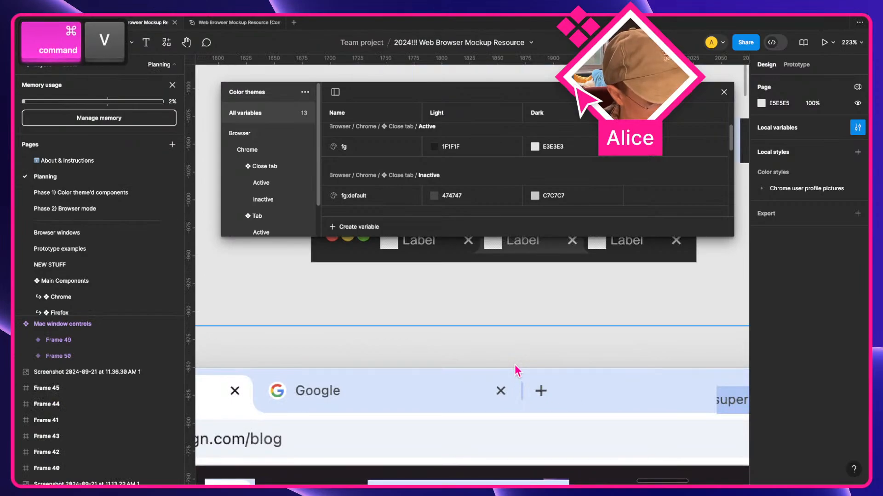
pyautogui.scroll(5, 515, 392)
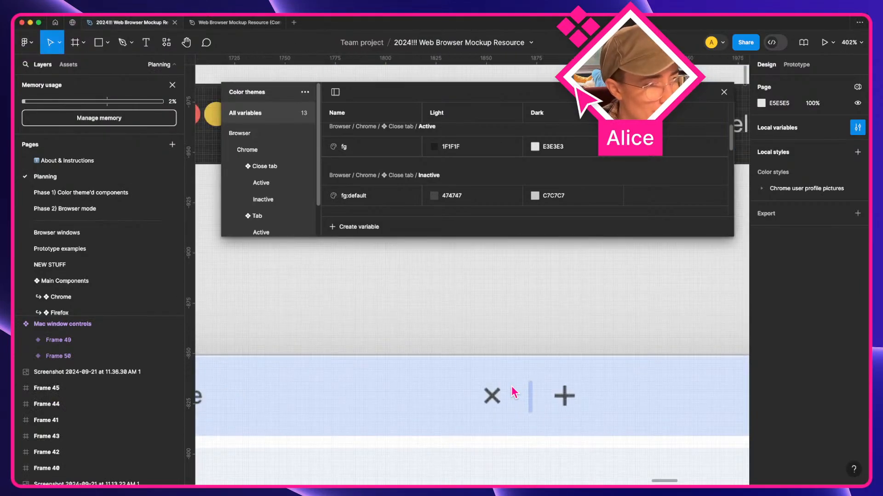
pyautogui.press('a')
# - Return to the "Phase 1) Color theme'd components" page and examine the Tab component set's variants and layers
pyautogui.click(69, 192)
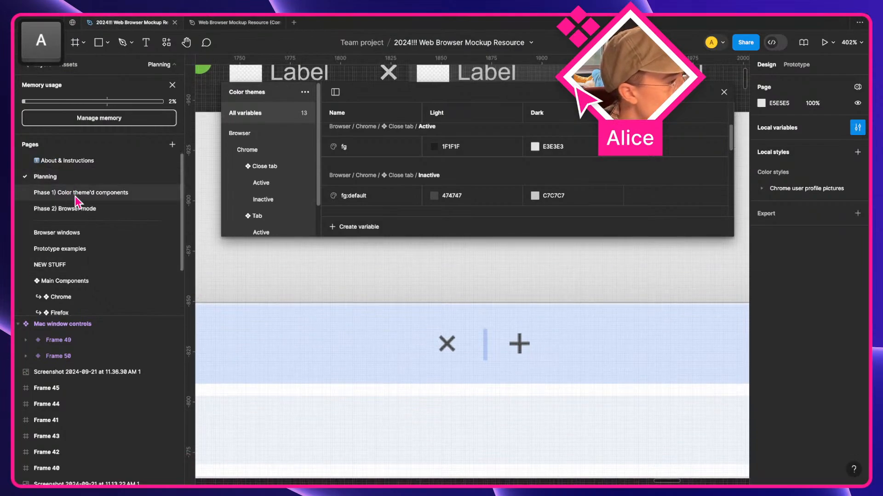
pyautogui.scroll(-4, 124, 420)
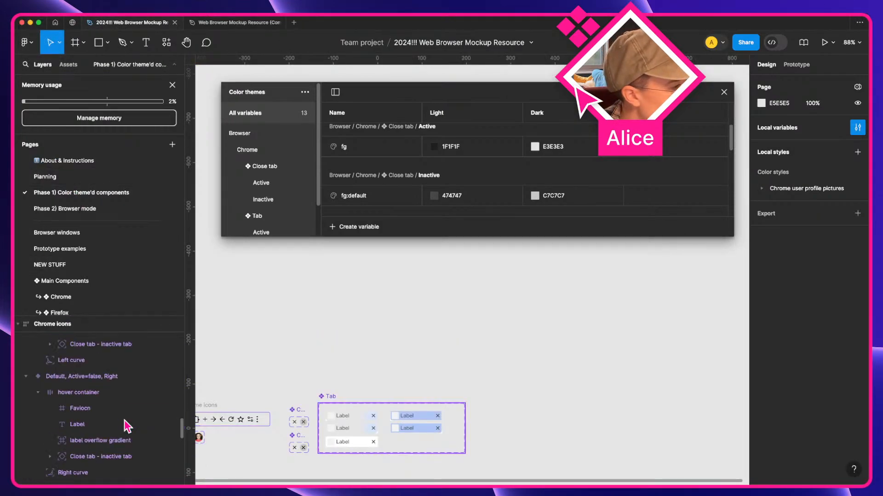
pyautogui.scroll(4, 124, 420)
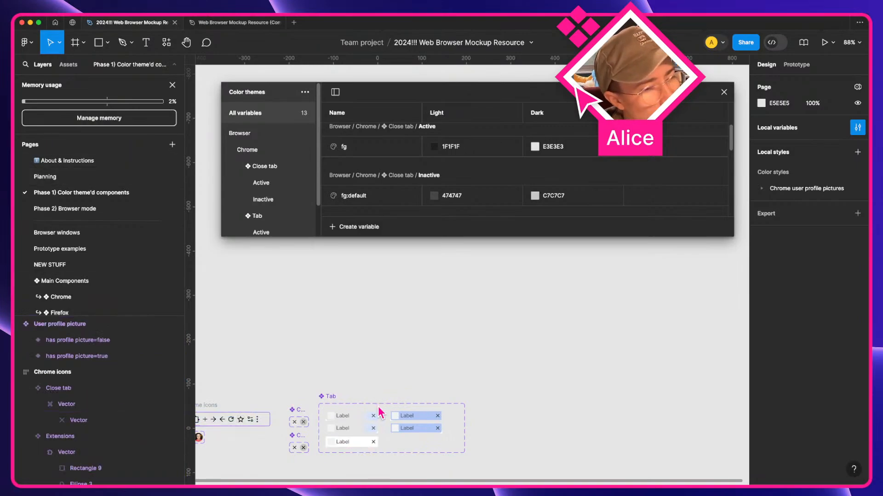
pyautogui.scroll(5, 379, 406)
pyautogui.press('a')
pyautogui.scroll(-2, 379, 407)
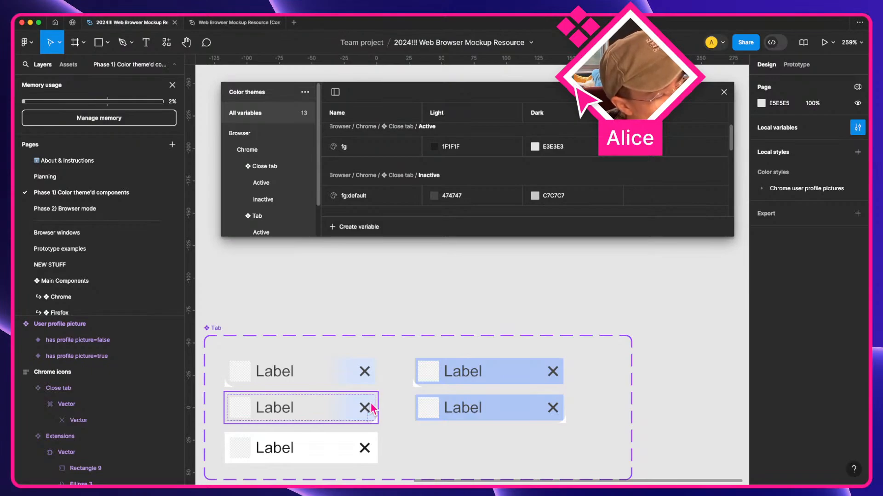
pyautogui.scroll(-5, 371, 403)
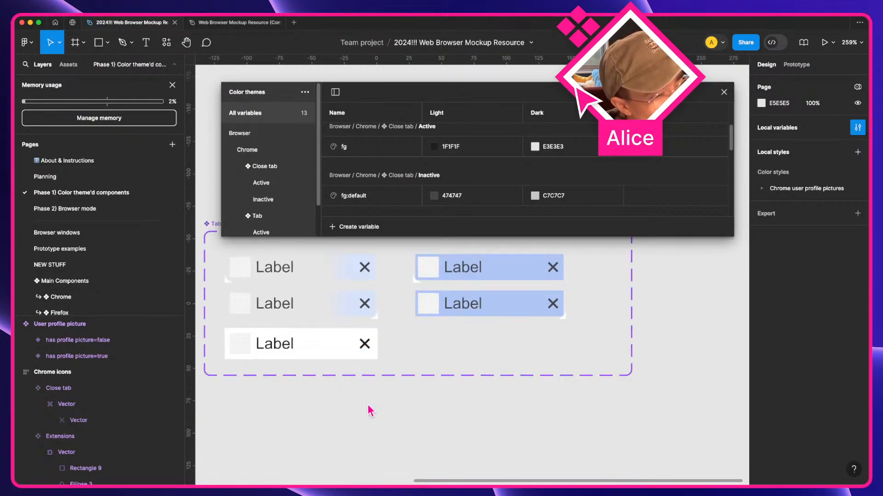
pyautogui.scroll(2, 370, 411)
pyautogui.hscroll(-1, 371, 411)
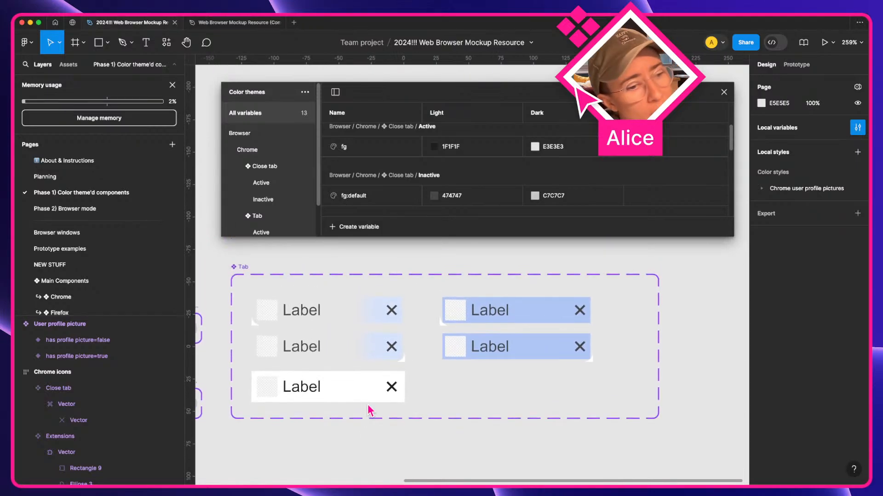
pyautogui.hotkey('ctrl', 'Right')
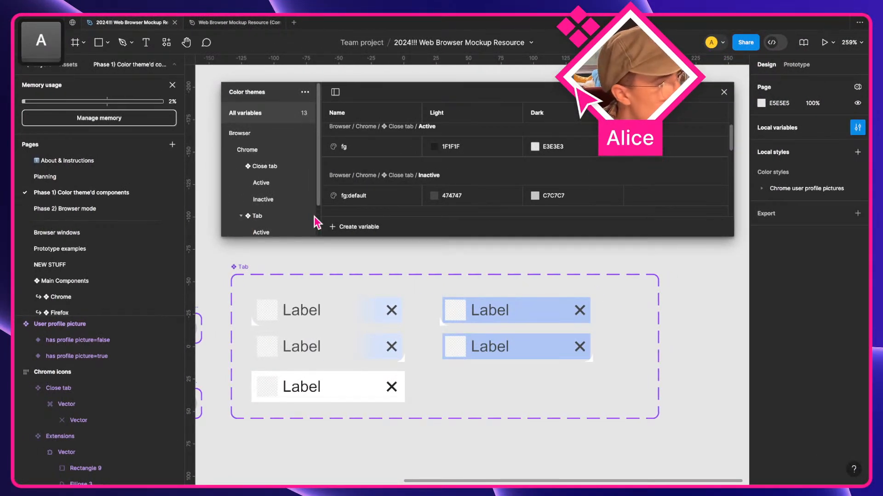
# - Undo the deletion of the AEC6F6 divider frame beside the reference divider on the "Planning" page
pyautogui.press('super+z')
pyautogui.press('super+z')
pyautogui.press('super+z')
pyautogui.press('super+z')
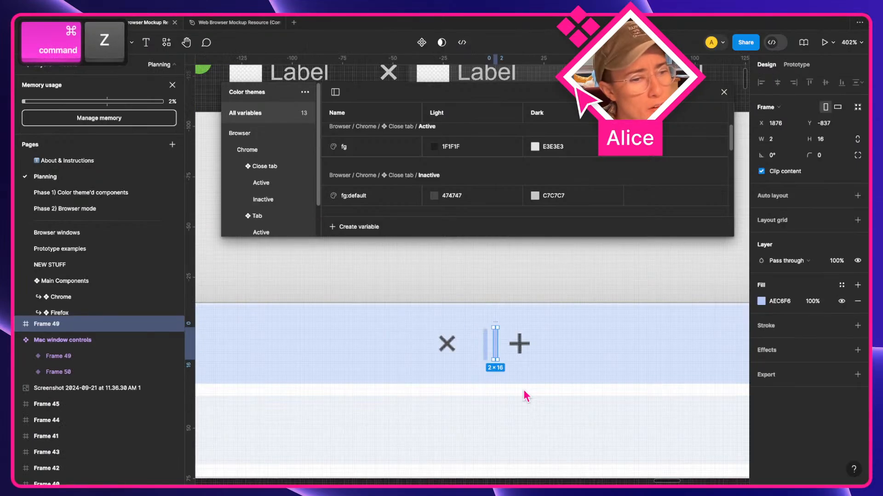
pyautogui.press('super+z')
pyautogui.press('shift+super+z')
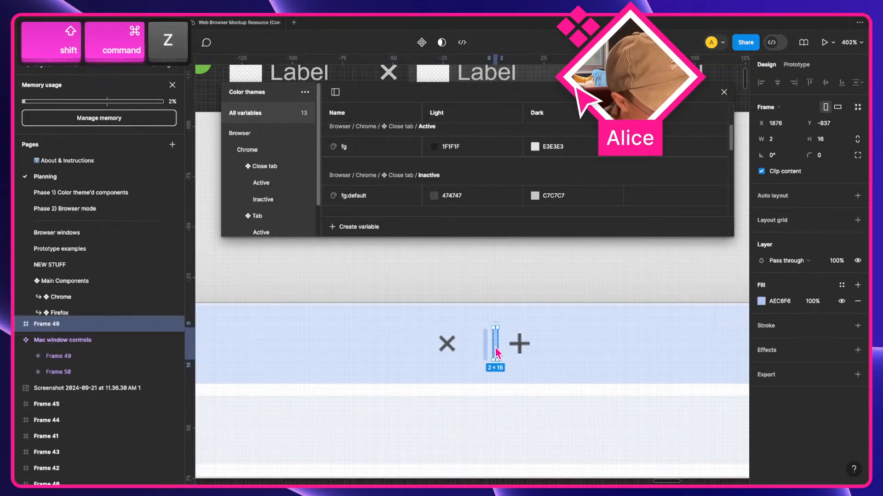
# - Test cutting, copying and pasting the divider frame around the reference plus icon on the "Planning" page
pyautogui.press('super+x')
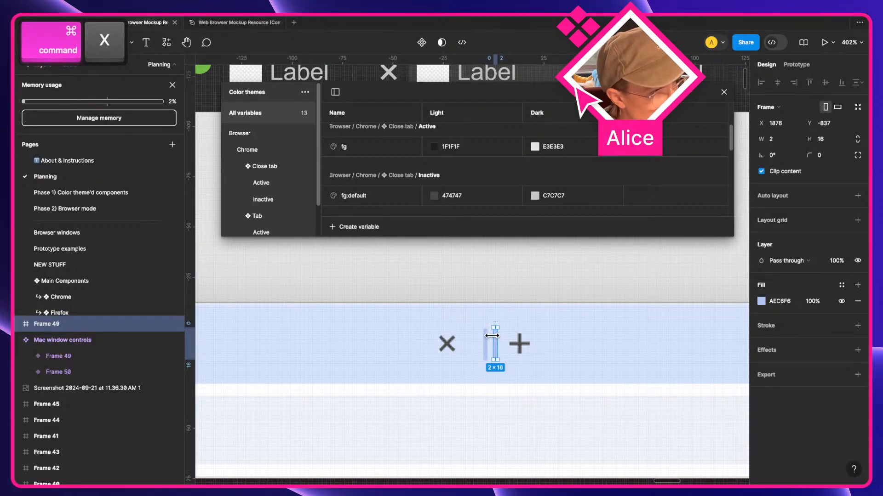
pyautogui.press('super+c')
pyautogui.press('super+v')
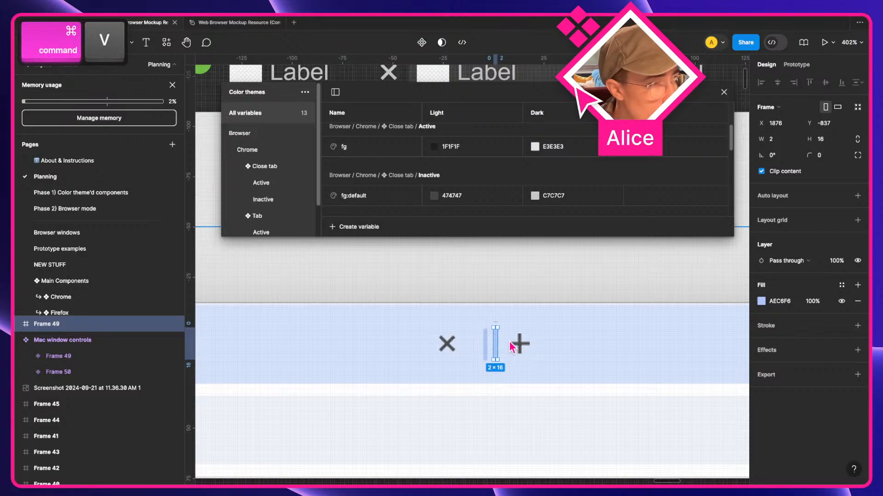
pyautogui.moveTo(512, 347); pyautogui.dragTo(556, 305)
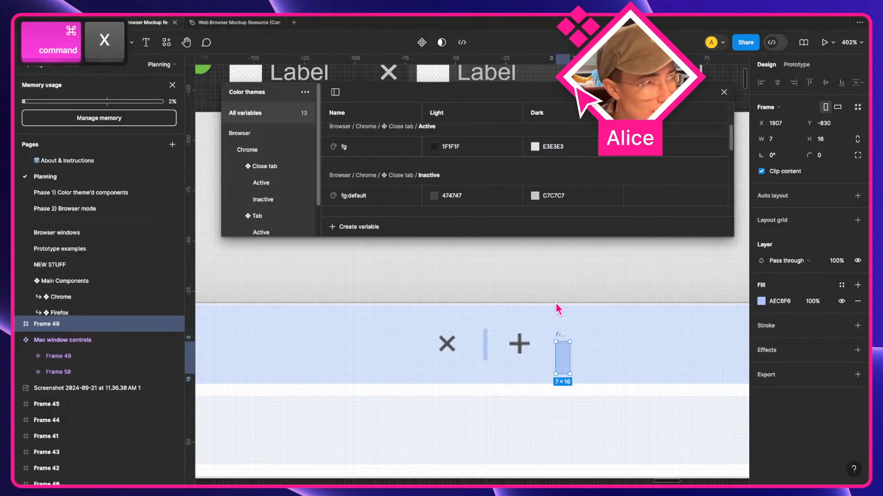
pyautogui.moveTo(565, 369); pyautogui.dragTo(483, 352)
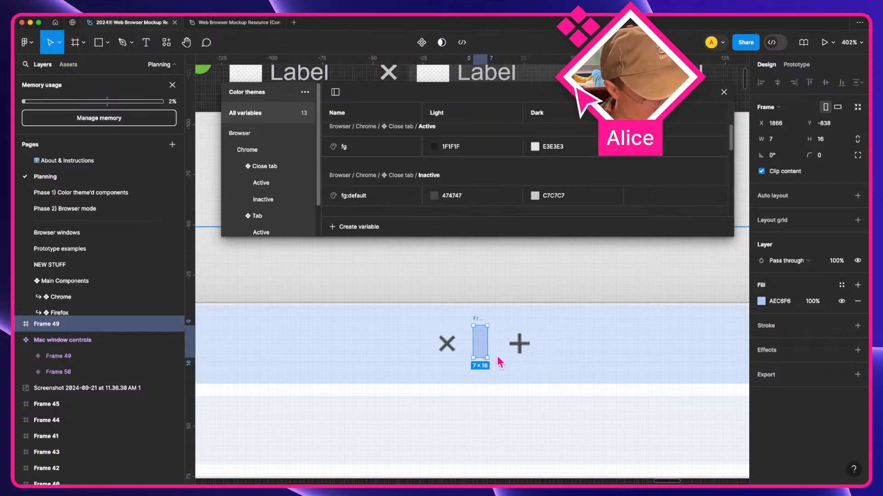
pyautogui.press('super+c')
pyautogui.press('super+v')
pyautogui.moveTo(480, 351); pyautogui.dragTo(608, 378)
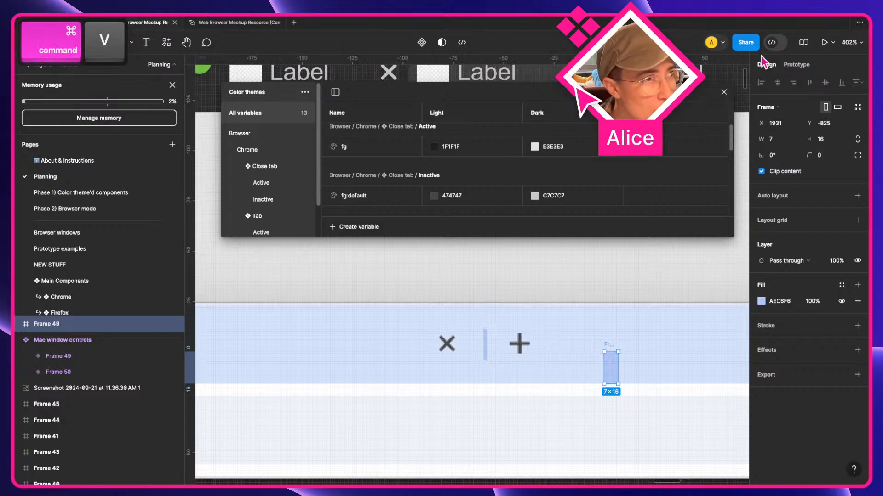
# - Close the variables window, remove the extra divider copies and place a single divider frame in the empty area above the reference tab bar
pyautogui.click(724, 92)
pyautogui.click(598, 289)
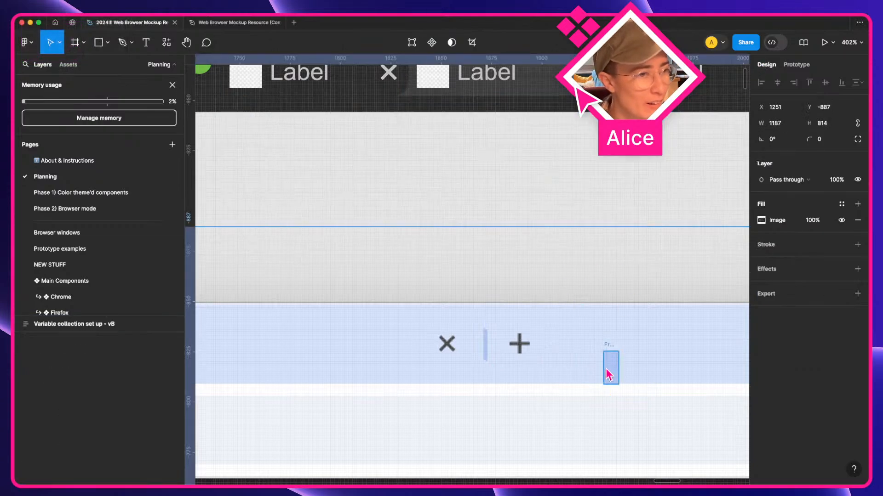
pyautogui.moveTo(612, 372); pyautogui.dragTo(621, 267)
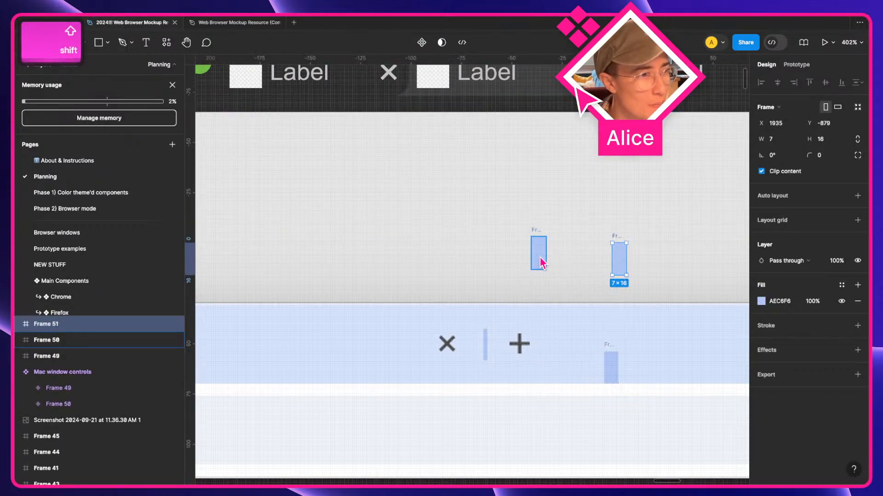
pyautogui.press('BackSpace')
pyautogui.moveTo(611, 367); pyautogui.dragTo(524, 157)
pyautogui.press('super+x')
pyautogui.press('super+v')
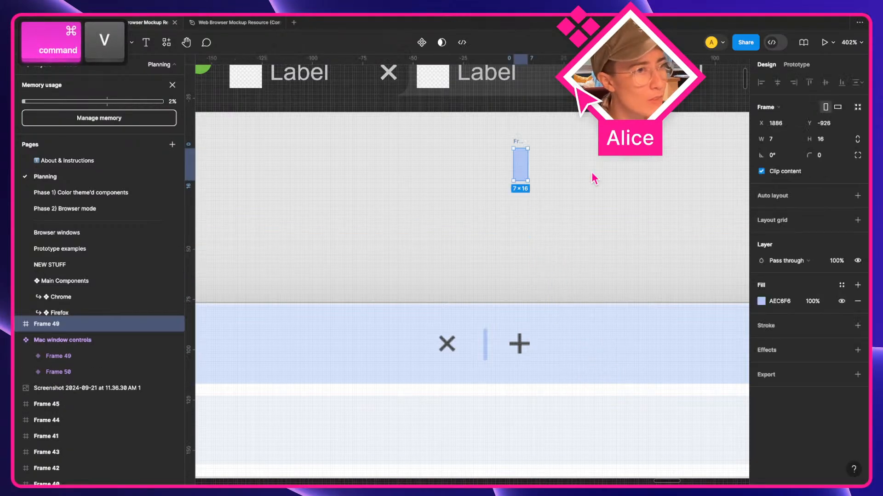
# - Cut the divider frame from "Planning" and paste it on the "Phase 1) Color theme'd components" page, just outside the Tab component set
pyautogui.press('super+x')
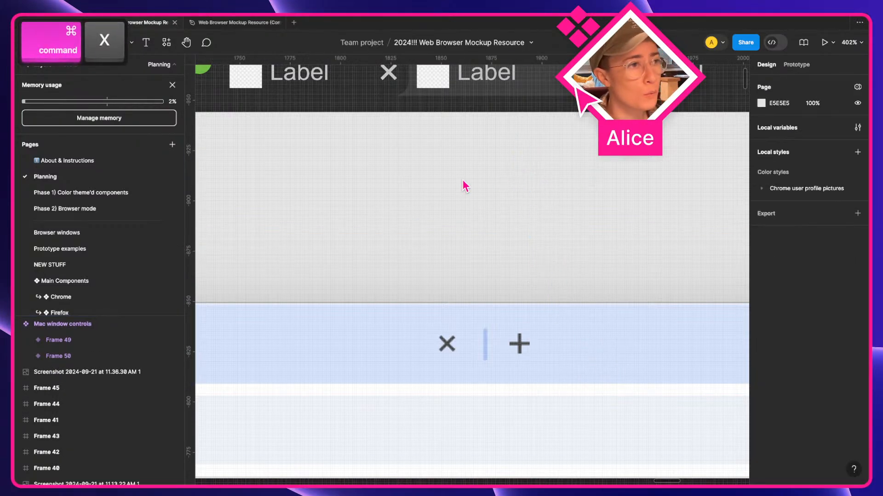
pyautogui.click(71, 194)
pyautogui.press('space')
pyautogui.moveTo(603, 230); pyautogui.dragTo(421, 171)
pyautogui.press('super+v')
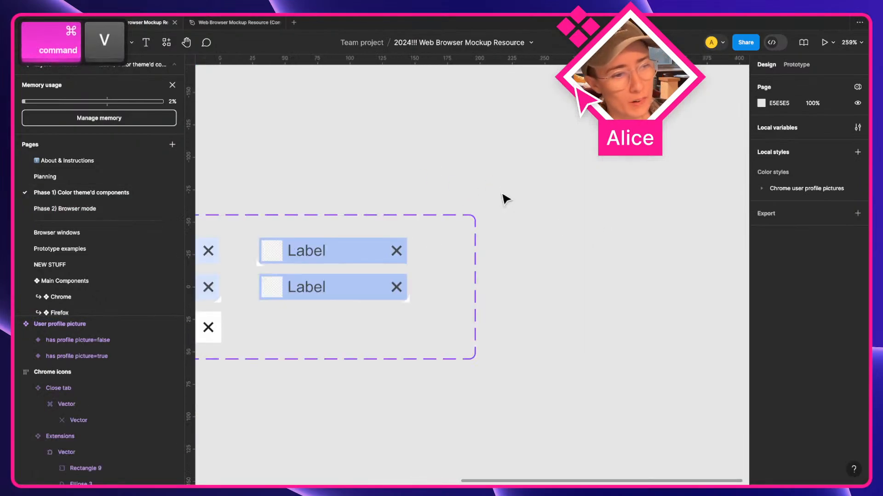
pyautogui.moveTo(467, 281); pyautogui.dragTo(531, 283)
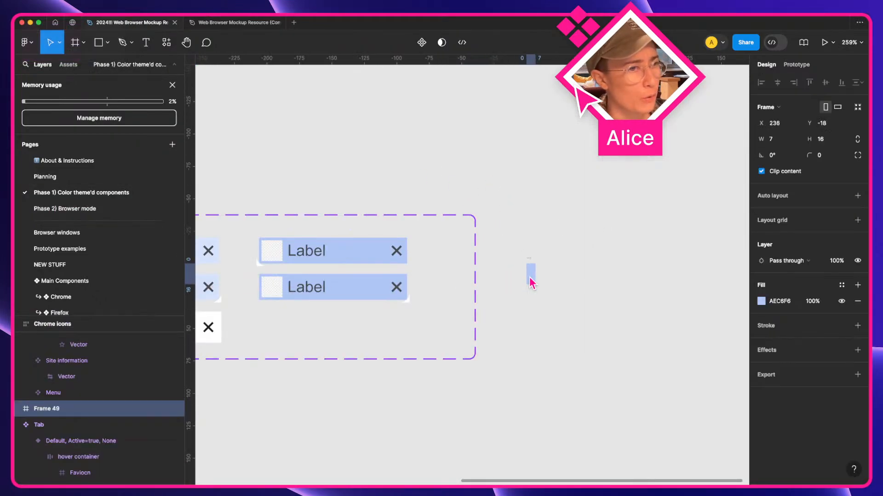
# - Inspect the selection colours of the "Hover, Active=false, Left" Tab variant for comparison with the divider
pyautogui.click(331, 249)
pyautogui.scroll(-4, 851, 380)
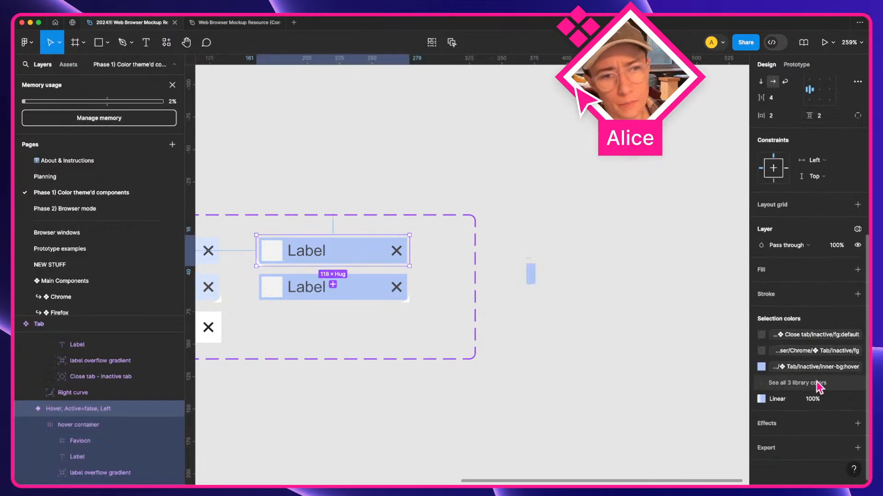
pyautogui.click(513, 322)
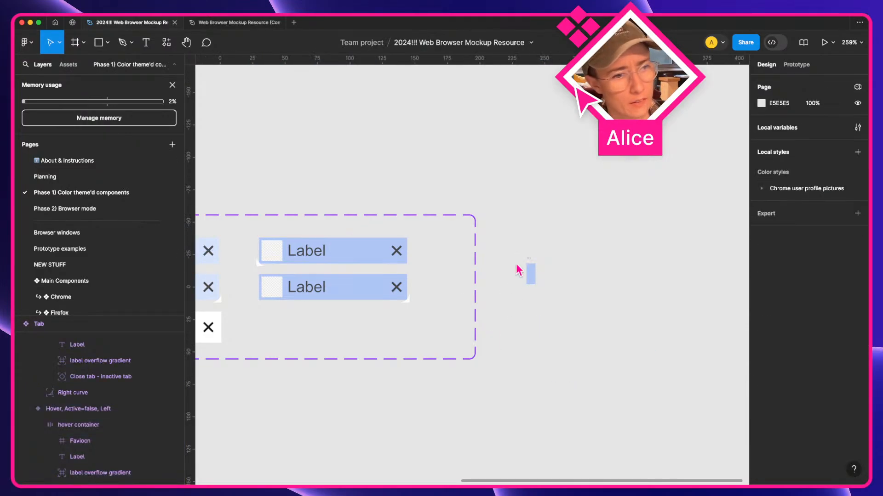
# - Set the pasted divider frame's width to 2
pyautogui.click(529, 274)
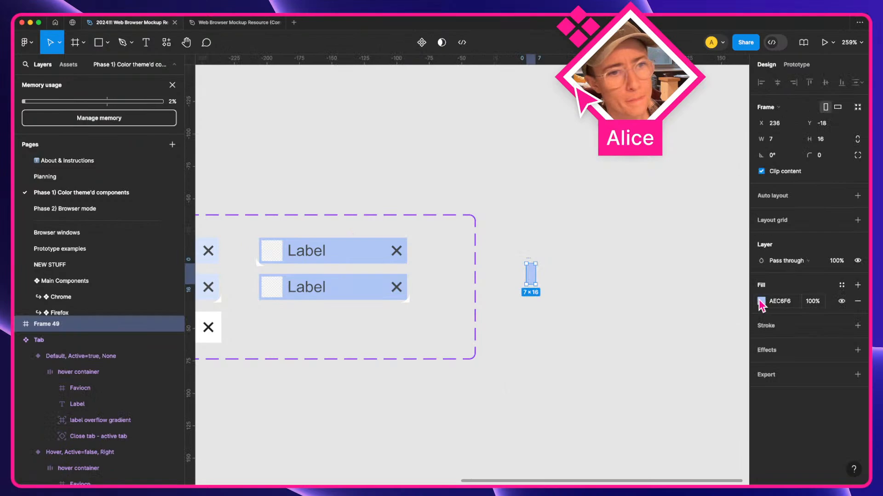
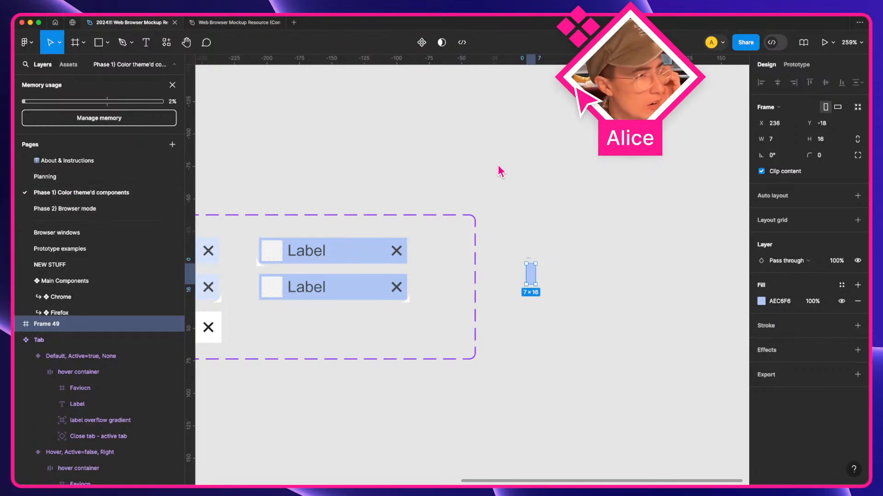
pyautogui.click(780, 139)
pyautogui.write('2')
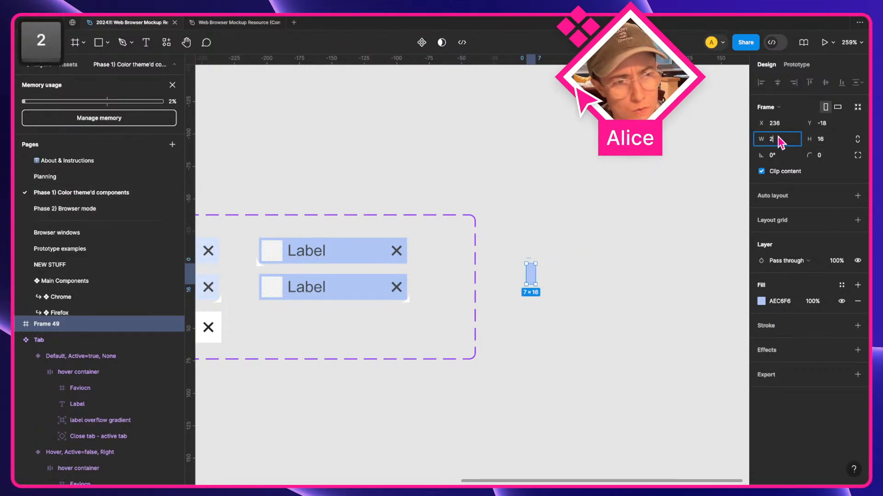
pyautogui.click(509, 173)
pyautogui.click(528, 273)
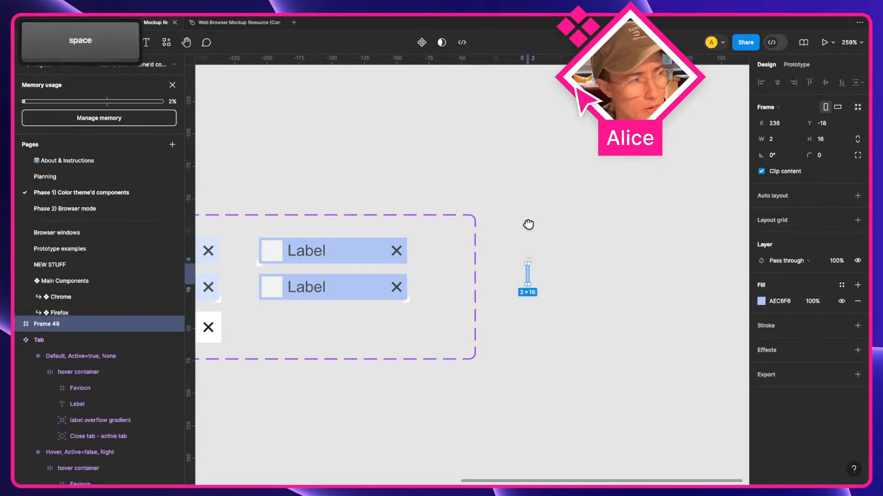
# - Rename the divider frame beside the Tab component set as Pipe
pyautogui.moveTo(528, 225); pyautogui.dragTo(626, 211)
pyautogui.click(627, 211)
pyautogui.moveTo(631, 268); pyautogui.dragTo(666, 268)
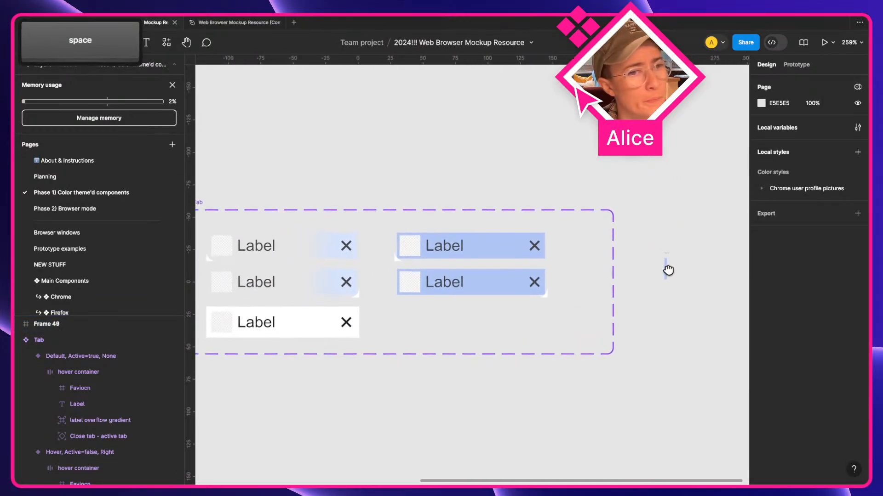
pyautogui.click(666, 274)
pyautogui.press('super+r')
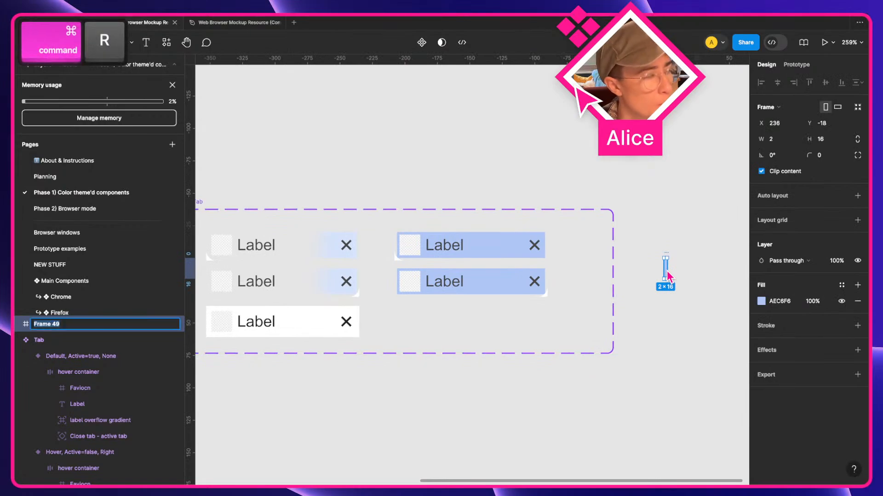
pyautogui.write('Pipe')
pyautogui.press('Return')
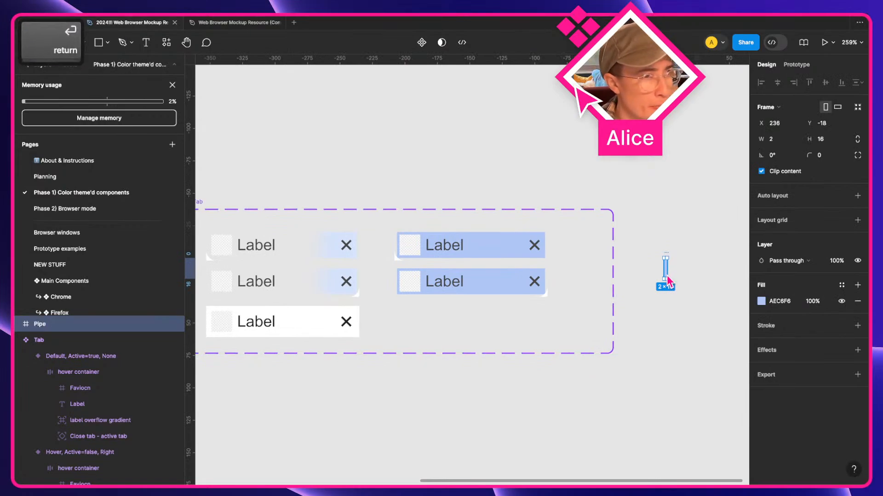
# - Try moving the Pipe frame onto the lower hover Tab variant, and undo the move
pyautogui.moveTo(667, 280); pyautogui.dragTo(454, 278)
pyautogui.press('super+z')
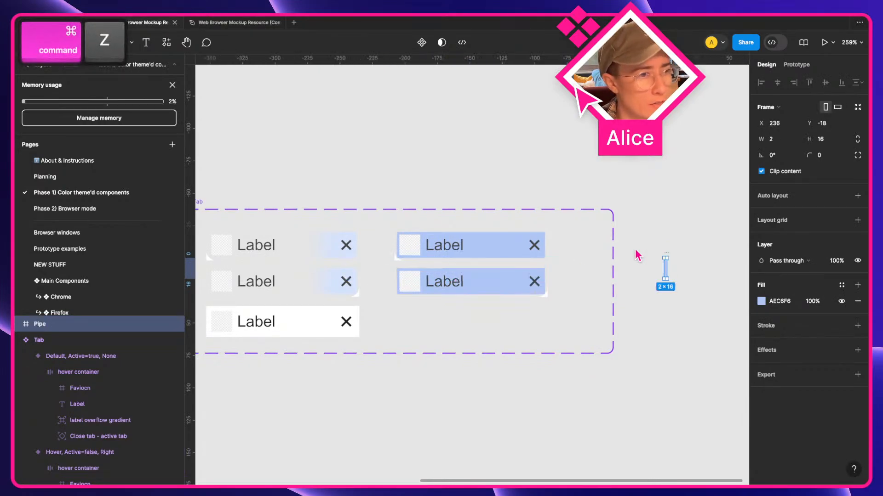
# - Move the Pipe frame onto the empty canvas below the Tab component set
pyautogui.moveTo(667, 271); pyautogui.dragTo(437, 389)
pyautogui.press('space')
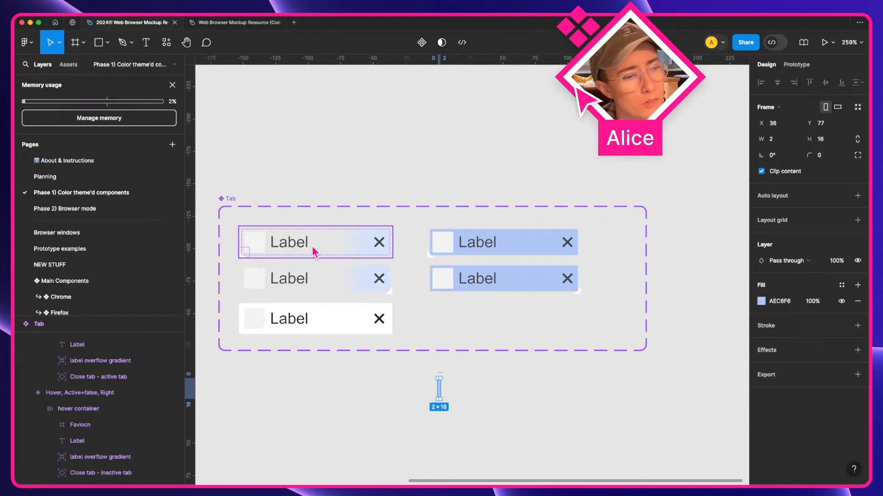
# - Compare the default and hover pairs of inactive Left and Right Tab variants with the inactive tabs in Chrome
pyautogui.click(360, 285)
pyautogui.keyDown('shift'); pyautogui.click(499, 284); pyautogui.keyUp('shift')
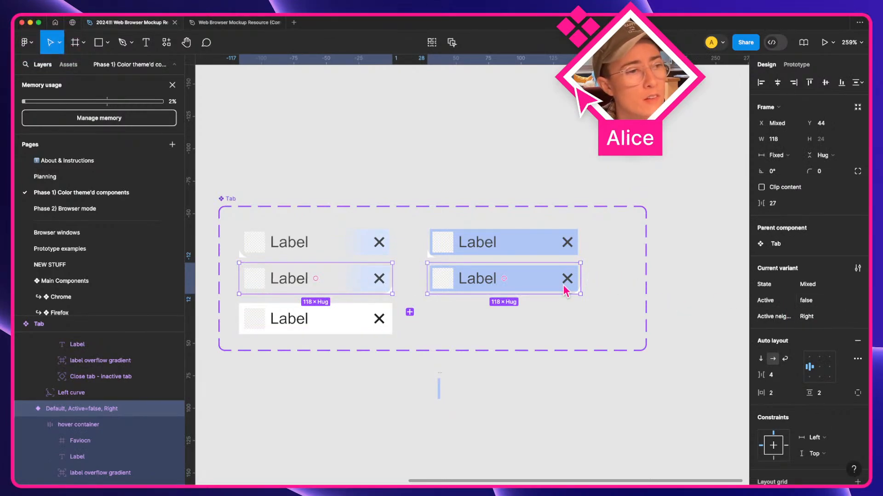
pyautogui.click(493, 404)
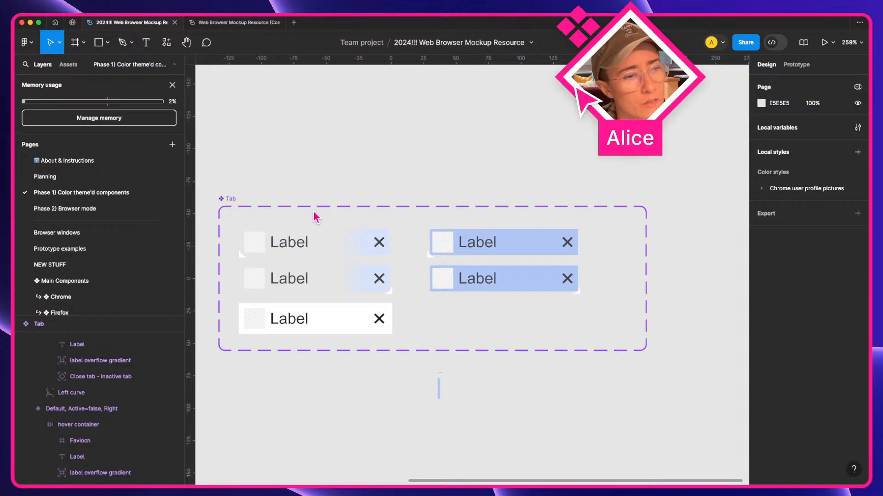
pyautogui.click(323, 233)
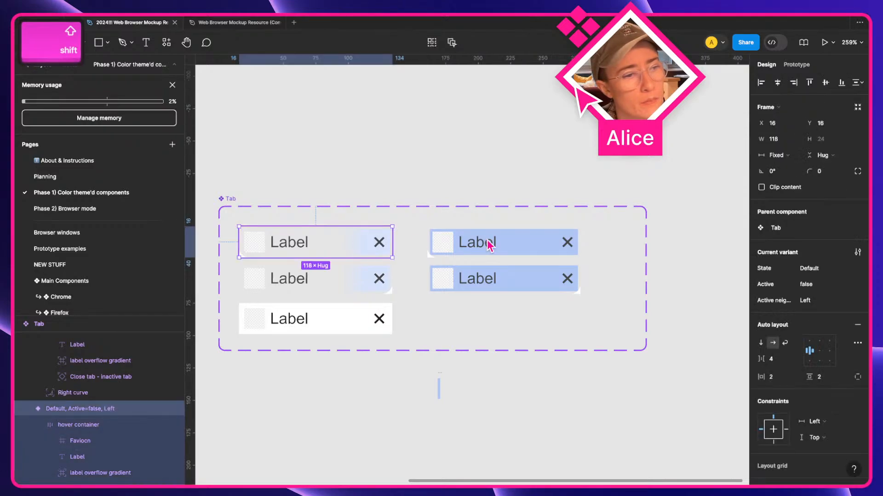
pyautogui.keyDown('shift'); pyautogui.click(490, 243); pyautogui.keyUp('shift')
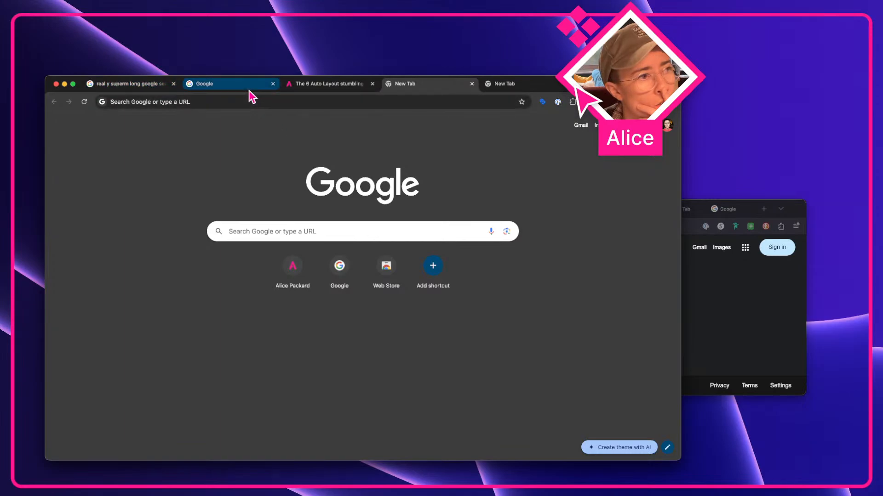
pyautogui.hotkey('ctrl', 'Left')
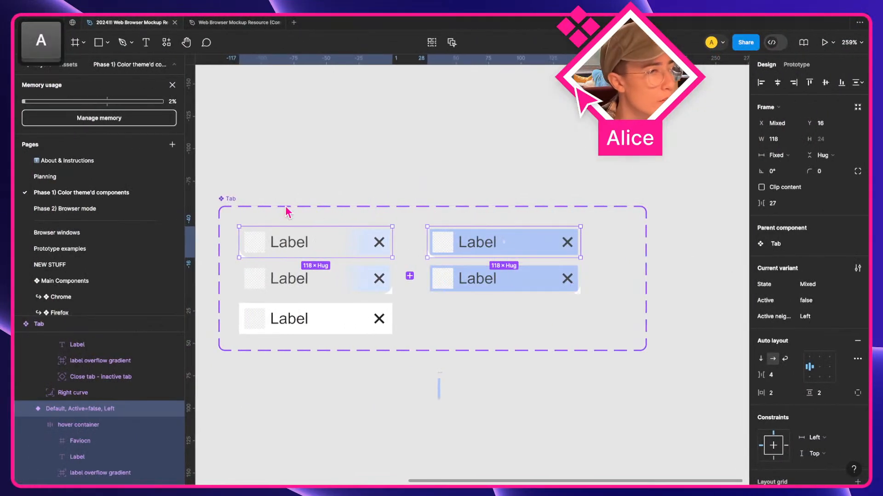
# - Duplicate the default and hover inactive Left variants into added space above them in the Tab set, with active neighbour set to None
pyautogui.click(228, 200)
pyautogui.moveTo(249, 206); pyautogui.dragTo(249, 149)
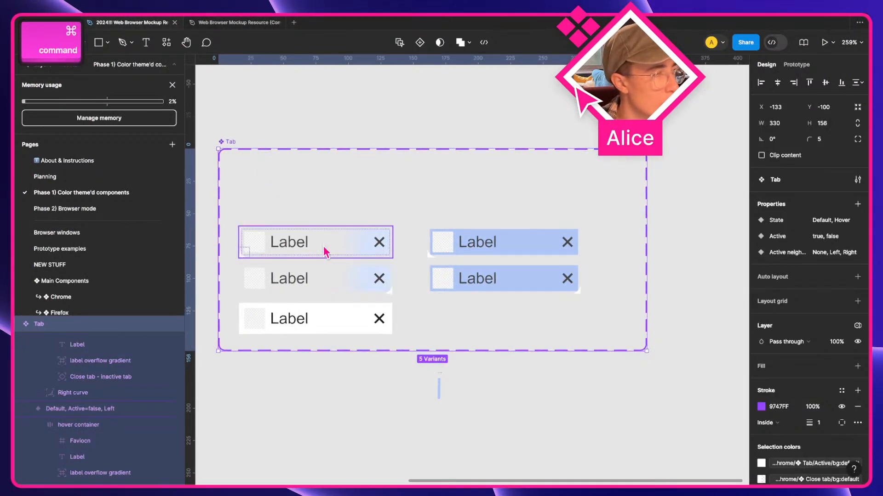
pyautogui.click(325, 250)
pyautogui.keyDown('shift'); pyautogui.click(456, 252); pyautogui.keyUp('shift')
pyautogui.hotkey('ctrl', 'Right')
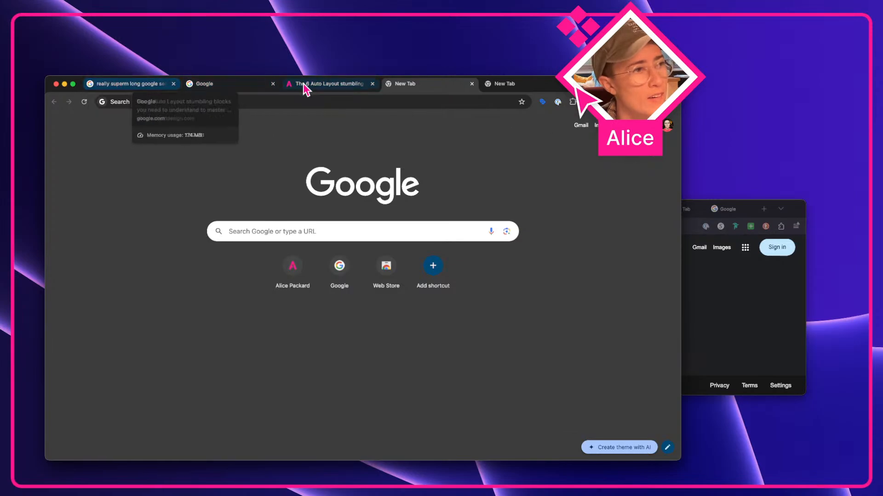
pyautogui.hotkey('ctrl', 'Left')
pyautogui.moveTo(349, 250); pyautogui.dragTo(354, 214)
pyautogui.write('None')
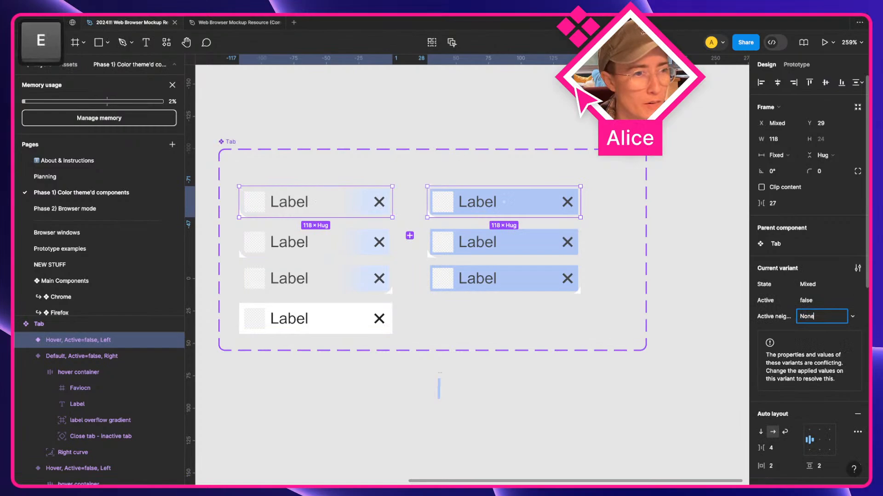
pyautogui.press('Return')
# - Delete the left curves from the two new None variants in the Tab component set
pyautogui.click(303, 398)
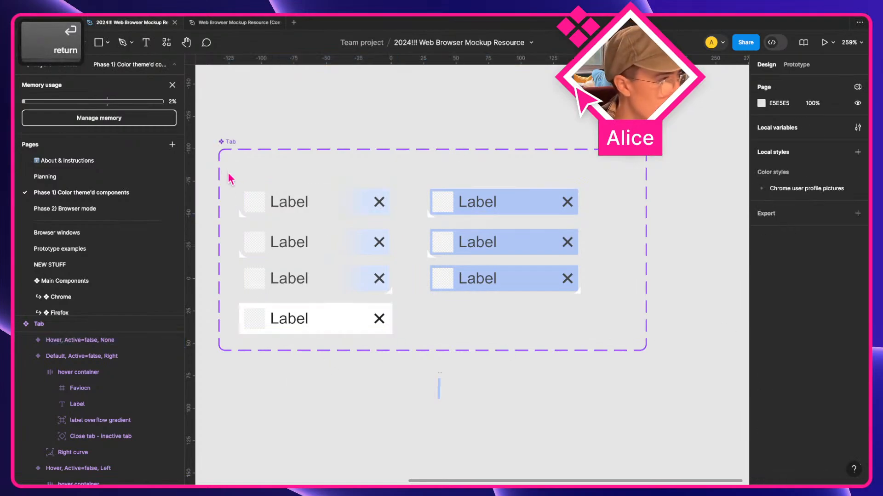
pyautogui.keyDown('super'); pyautogui.click(244, 215); pyautogui.keyUp('super')
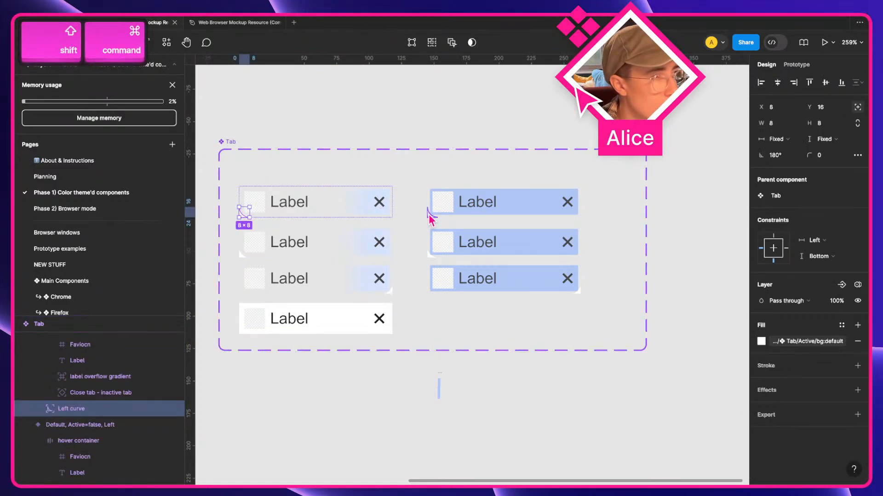
pyautogui.keyDown('shift'); pyautogui.keyDown('super'); pyautogui.click(429, 215); pyautogui.keyUp('super'); pyautogui.keyUp('shift')
pyautogui.press('Delete')
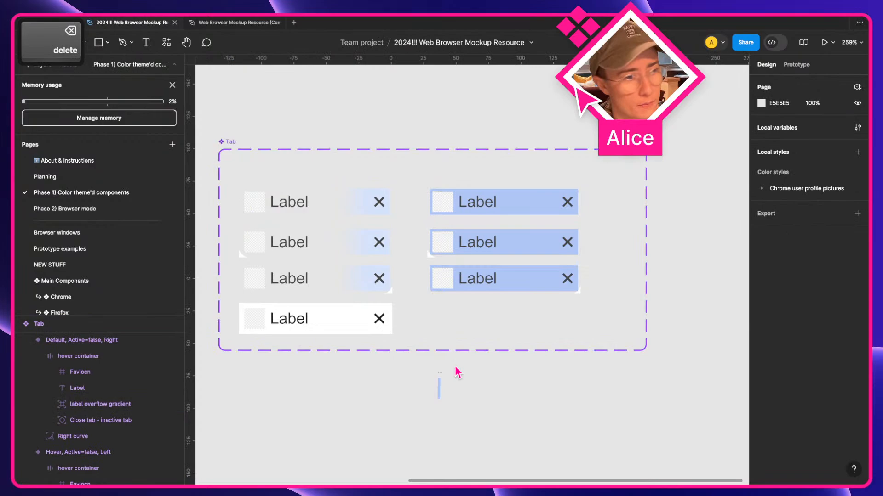
# - Lower both None variants to close the gap above the Left variants, and shrink the Tab component set's upper edge to fit
pyautogui.click(382, 212)
pyautogui.keyDown('shift'); pyautogui.click(479, 202); pyautogui.keyUp('shift')
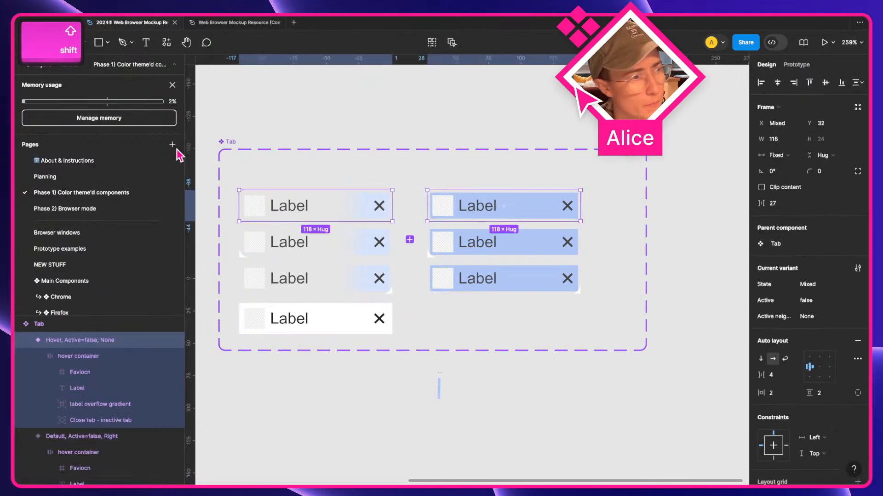
pyautogui.click(238, 140)
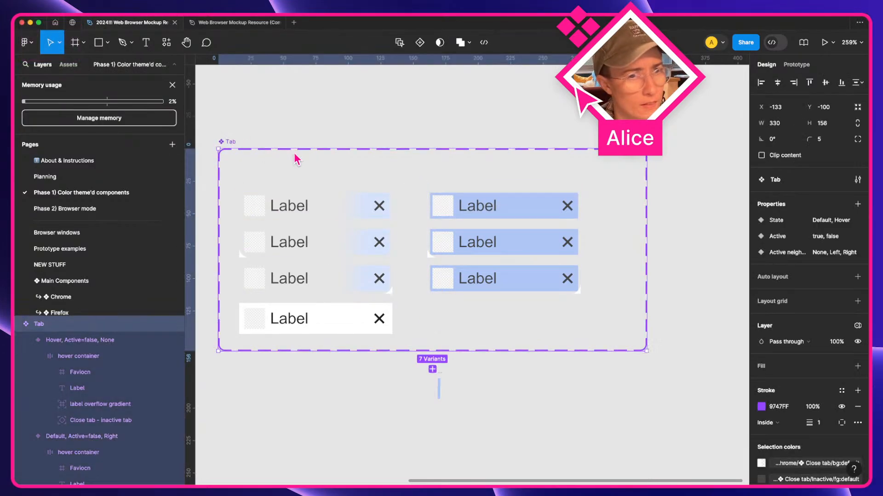
pyautogui.moveTo(299, 151); pyautogui.dragTo(309, 182)
pyautogui.click(440, 449)
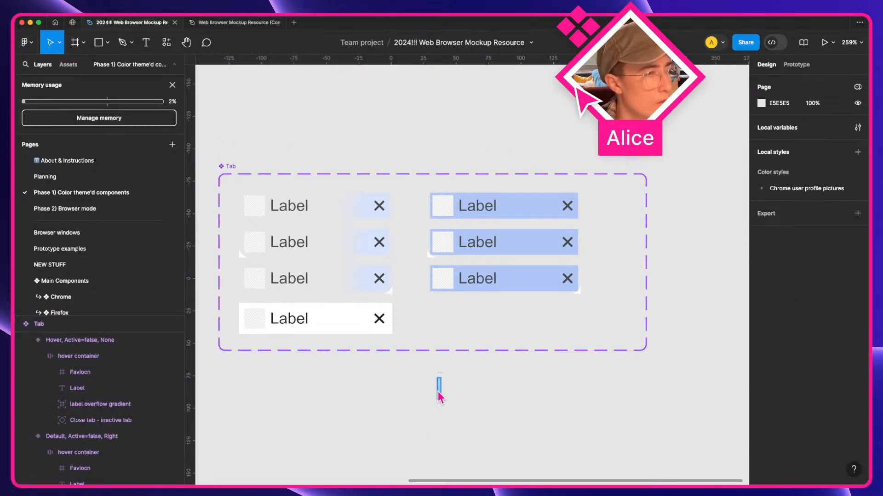
# - Place the Pipe frame inside the default inactive None variant, absolutely positioned just beyond its right edge at X 118, Y 4
pyautogui.moveTo(439, 393); pyautogui.dragTo(230, 213)
pyautogui.press(']')
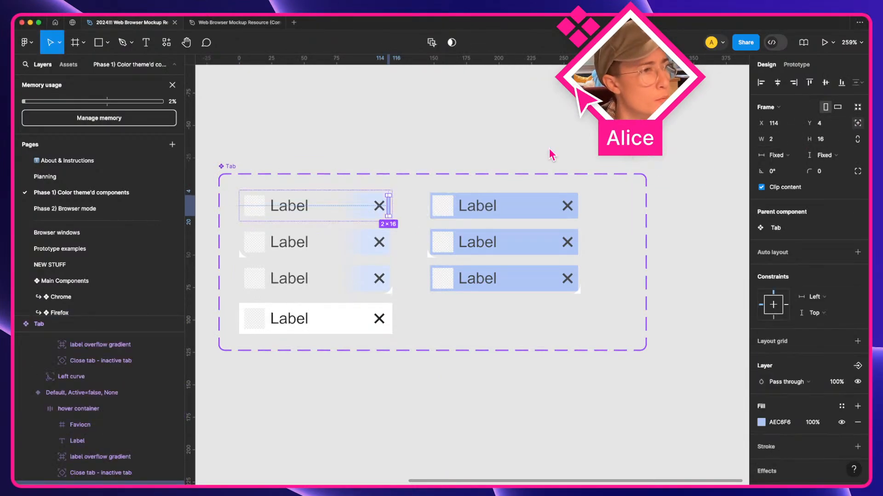
pyautogui.scroll(5, 367, 198)
pyautogui.press('Right')
pyautogui.press('Right')
pyautogui.press('Right')
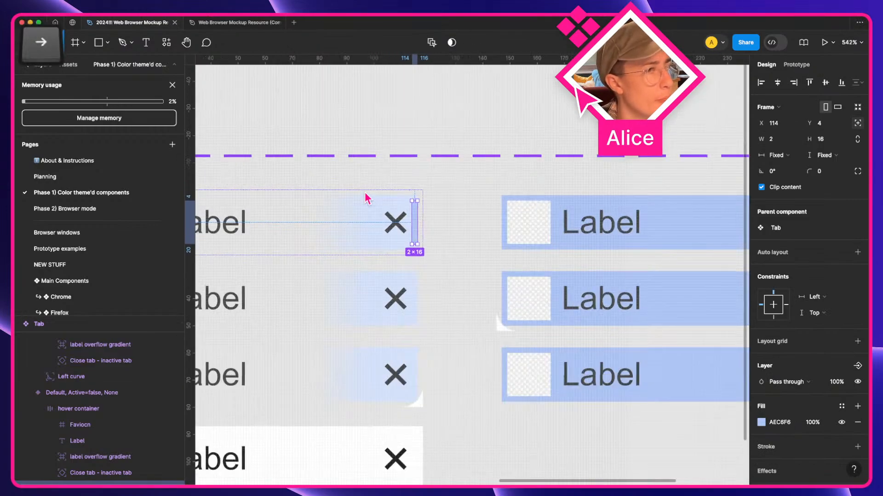
pyautogui.press('Right')
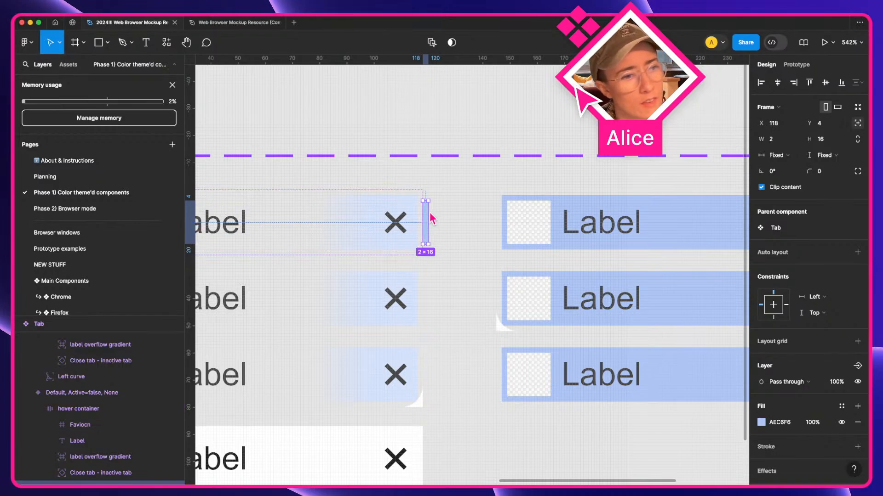
pyautogui.press('a')
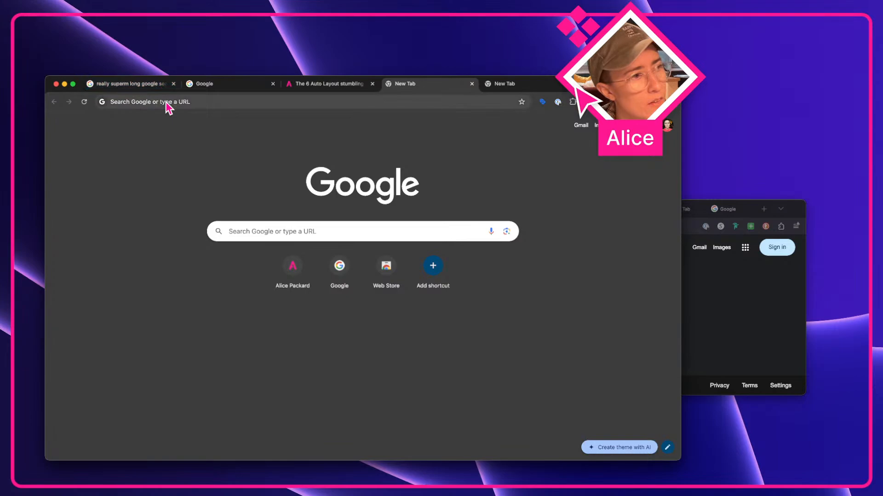
# - Examine how the dividers between Chrome's inactive tabs behave when the neighbouring tabs are hovered
pyautogui.keyDown('super'); pyautogui.click(211, 84); pyautogui.keyUp('super')
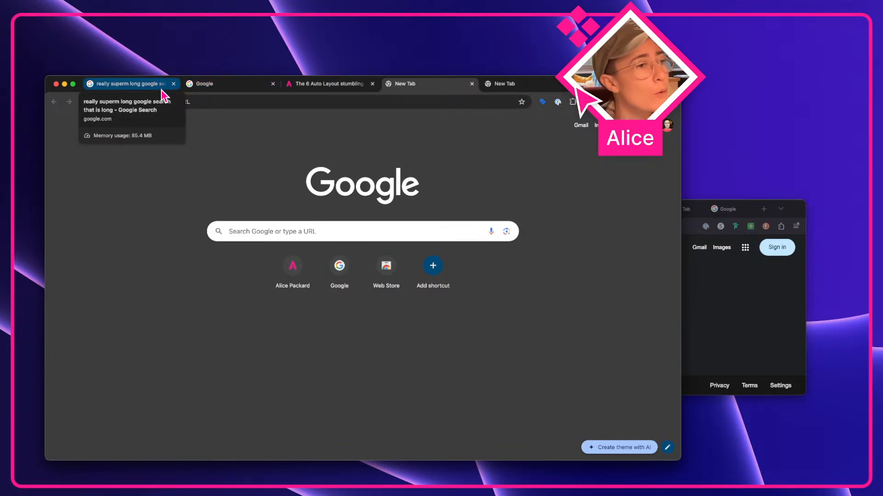
pyautogui.hotkey('ctrl', 'Right')
pyautogui.hotkey('ctrl', 'Left')
pyautogui.hotkey('ctrl', 'Left')
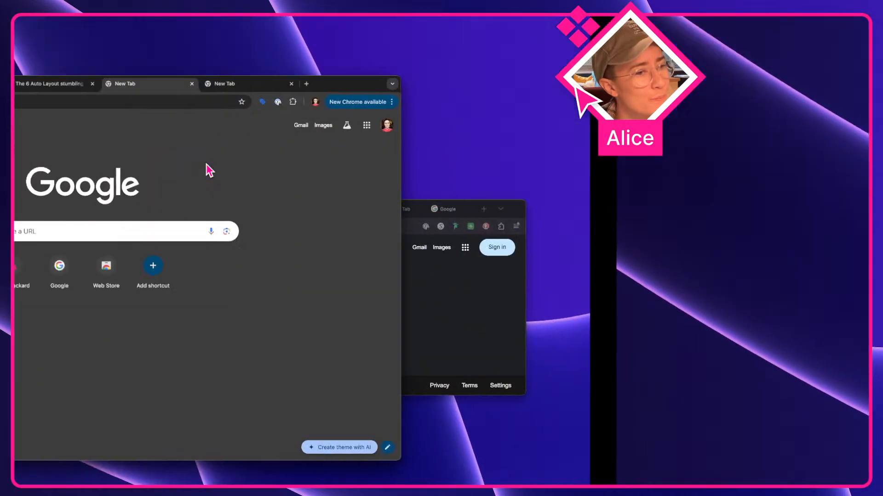
pyautogui.scroll(-5, 526, 175)
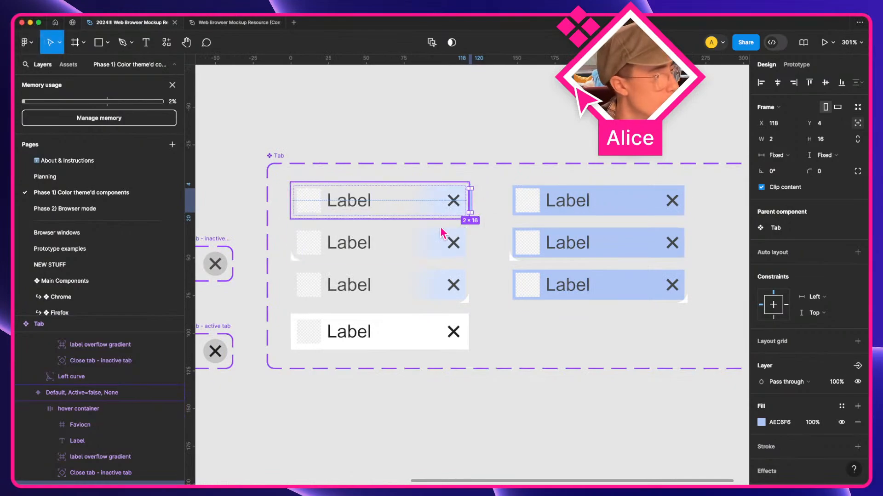
# - Copy the Pipe frame into the default inactive Left variant of the Tab component set
pyautogui.press('super+c')
pyautogui.click(407, 242)
pyautogui.press('super+v')
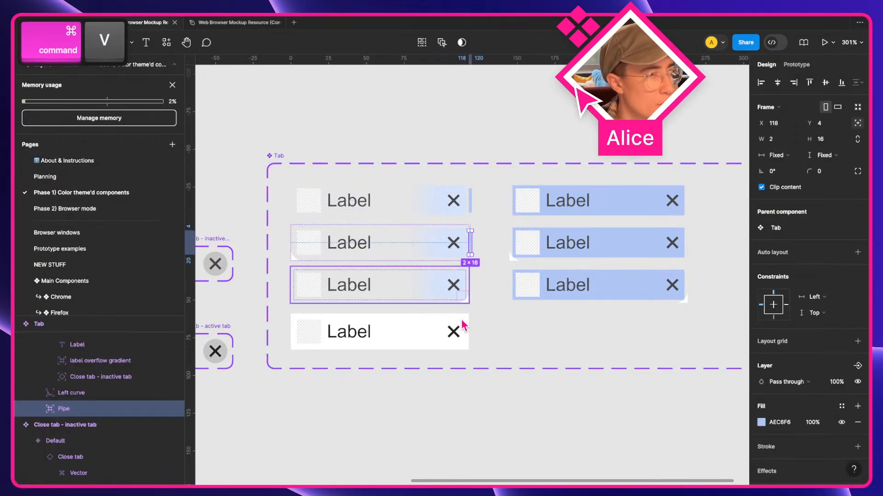
pyautogui.click(412, 431)
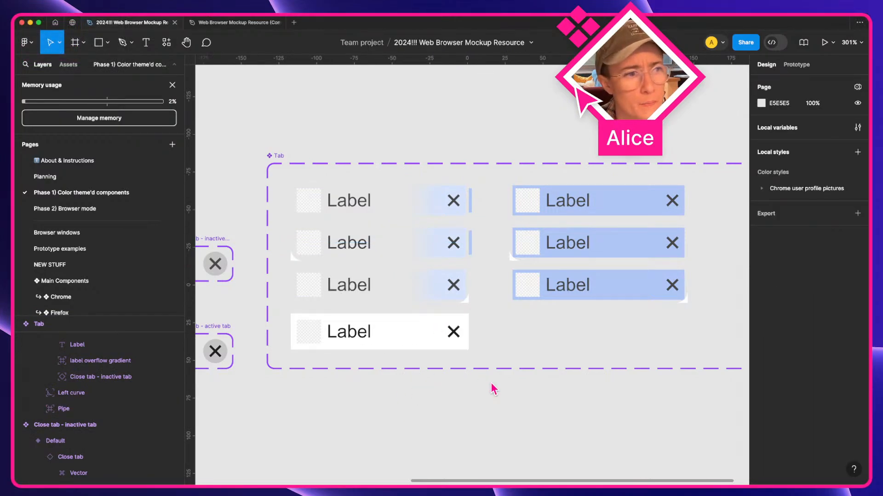
# - Examine the divider in the Chrome screenshot and the tab bar mockups on the Planning page
pyautogui.scroll(-3, 492, 394)
pyautogui.press('space')
pyautogui.moveTo(487, 398); pyautogui.dragTo(375, 258)
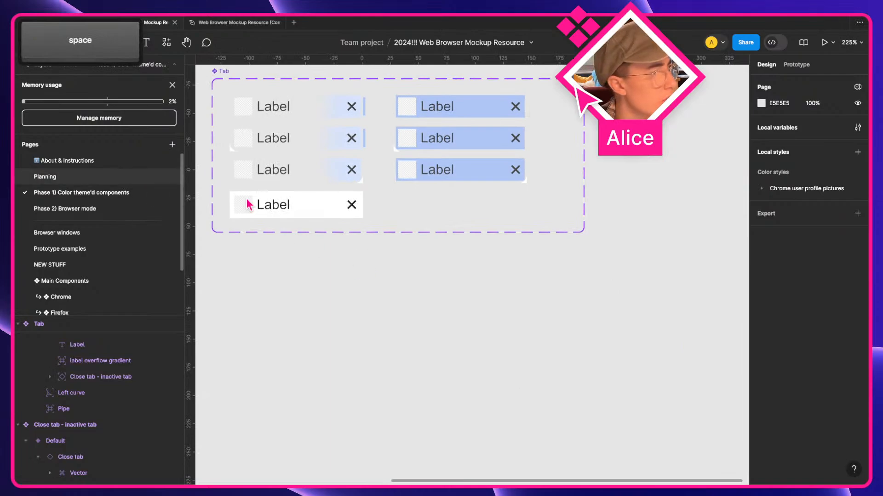
pyautogui.click(78, 177)
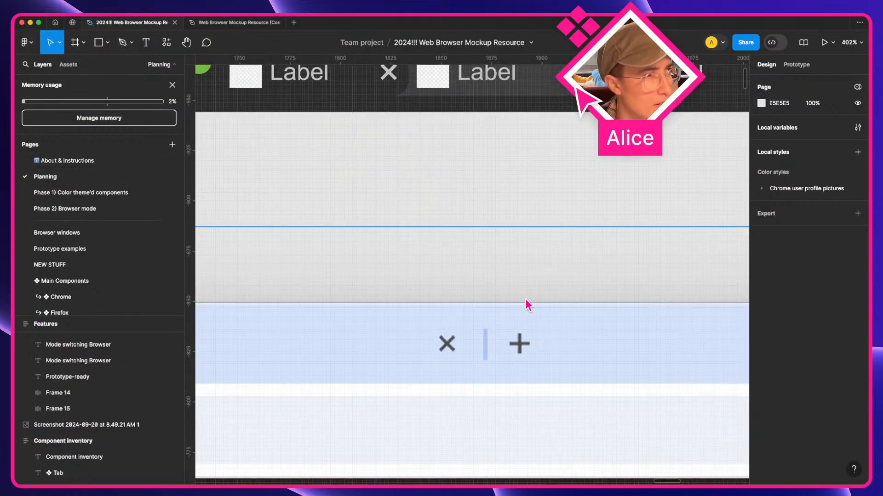
pyautogui.scroll(-5, 526, 299)
pyautogui.press('a')
pyautogui.press('space')
pyautogui.moveTo(449, 230); pyautogui.dragTo(444, 318)
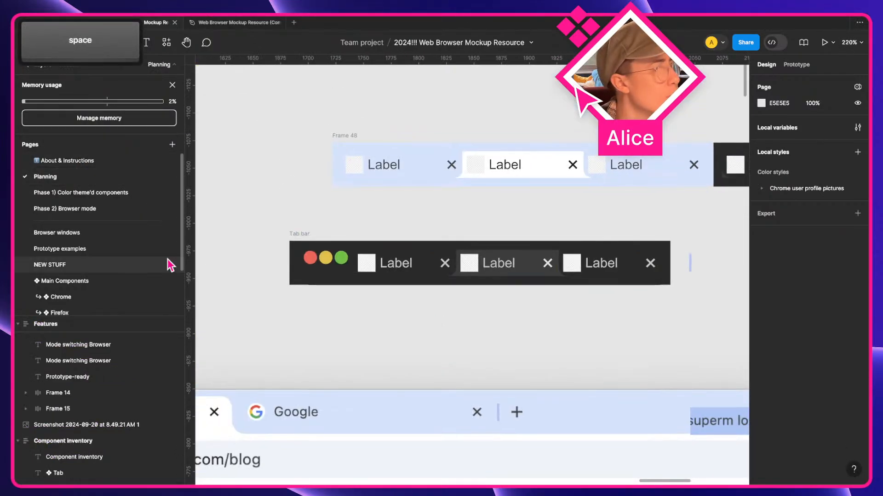
# - Return to the "Phase 1) Color theme'd components" page and inspect the properties of both Pipe frames together
pyautogui.click(111, 193)
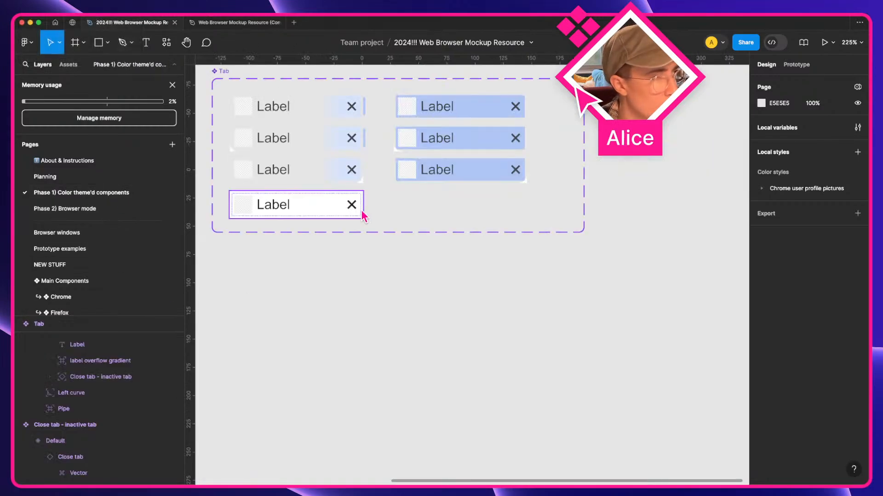
pyautogui.scroll(5, 365, 202)
pyautogui.press('space')
pyautogui.moveTo(367, 203); pyautogui.dragTo(388, 256)
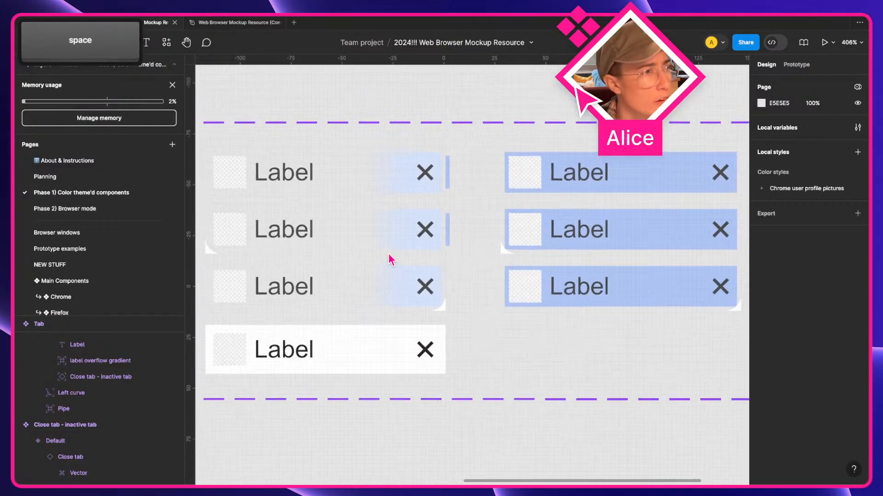
pyautogui.keyDown('shift'); pyautogui.keyDown('super'); pyautogui.click(449, 233); pyautogui.keyUp('super'); pyautogui.keyUp('shift')
pyautogui.keyDown('shift'); pyautogui.keyDown('super'); pyautogui.click(450, 177); pyautogui.keyUp('super'); pyautogui.keyUp('shift')
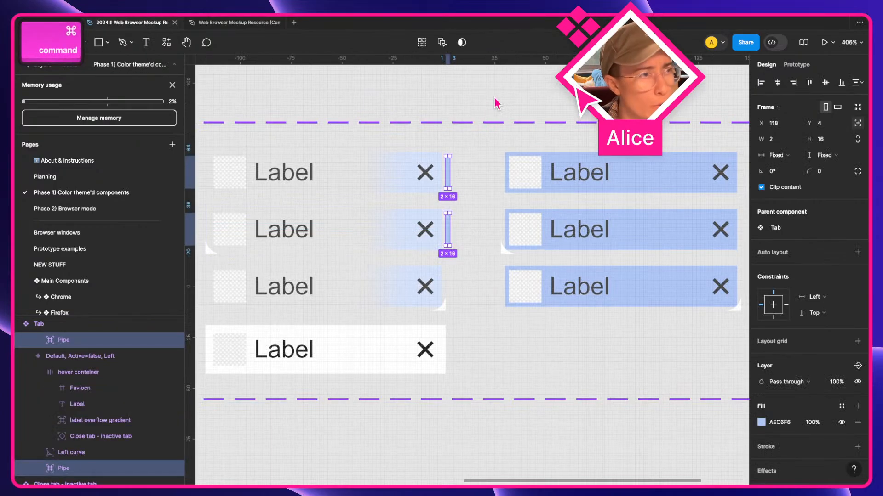
pyautogui.keyDown('super'); pyautogui.click(495, 101); pyautogui.keyUp('super')
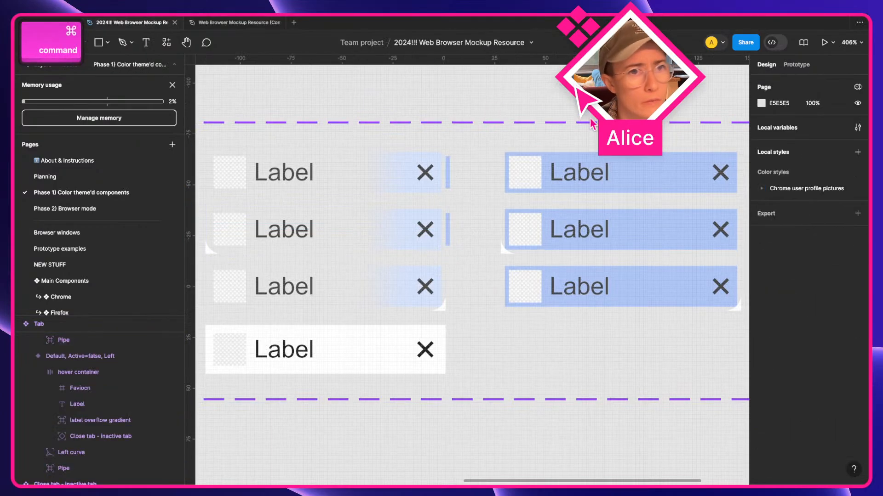
# - Create a color variable named pipe in the Chrome Tab group of the Color themes collection
pyautogui.click(858, 127)
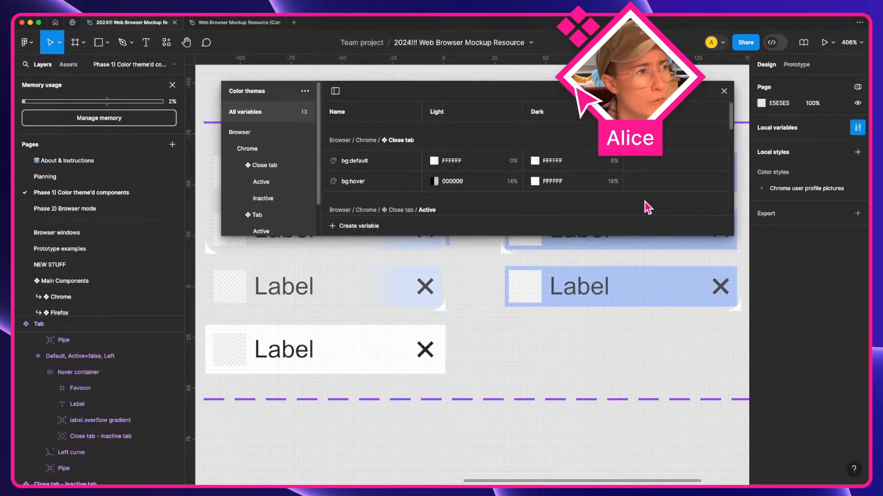
pyautogui.scroll(-2, 259, 174)
pyautogui.click(255, 177)
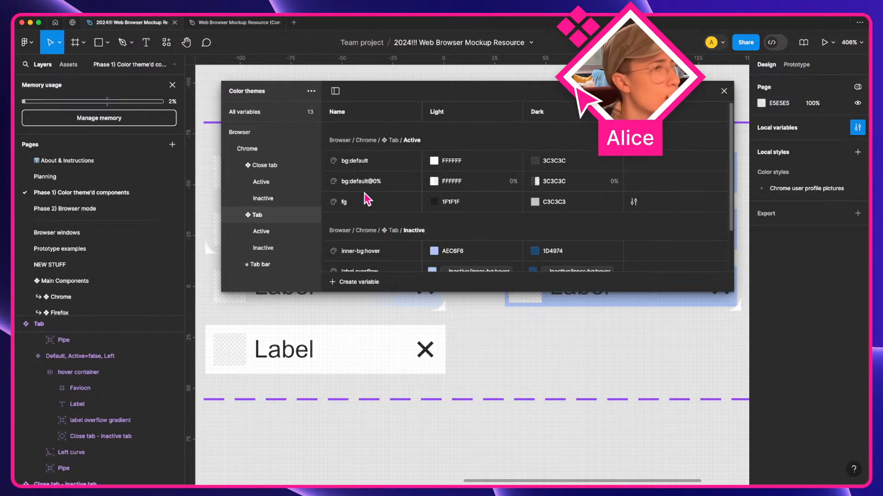
pyautogui.scroll(-2, 368, 202)
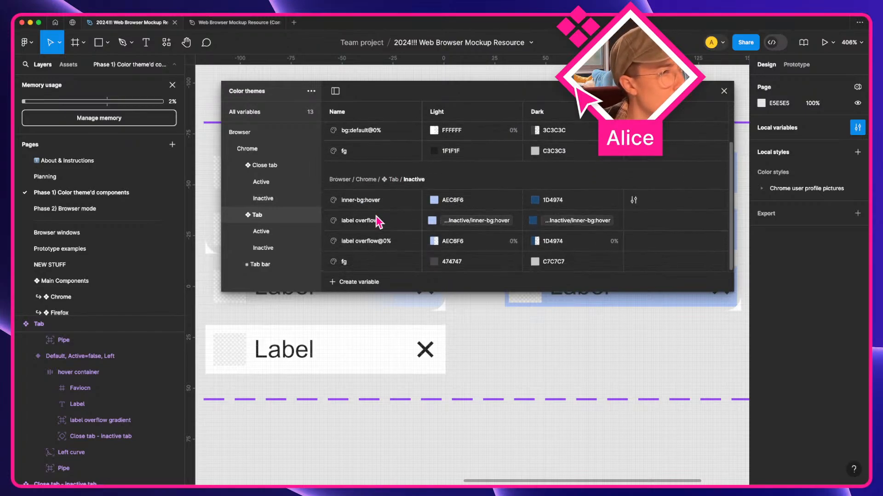
pyautogui.click(377, 282)
pyautogui.click(374, 302)
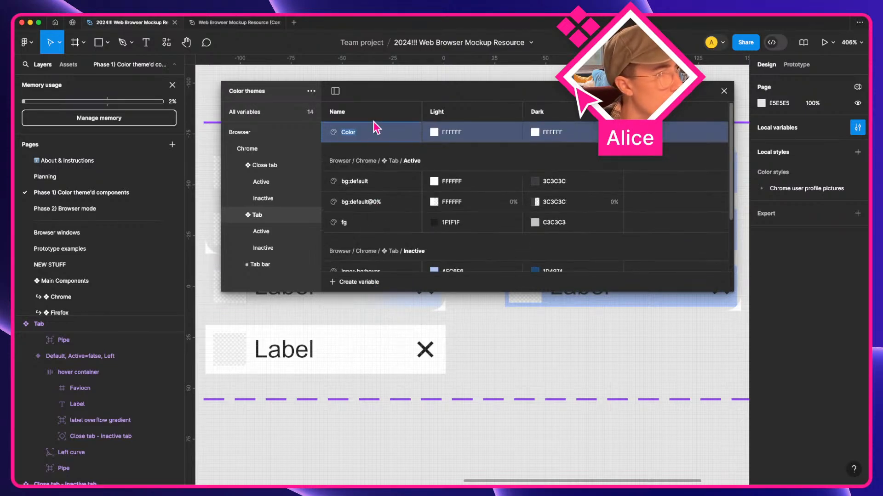
pyautogui.write('pipe')
pyautogui.press('Return')
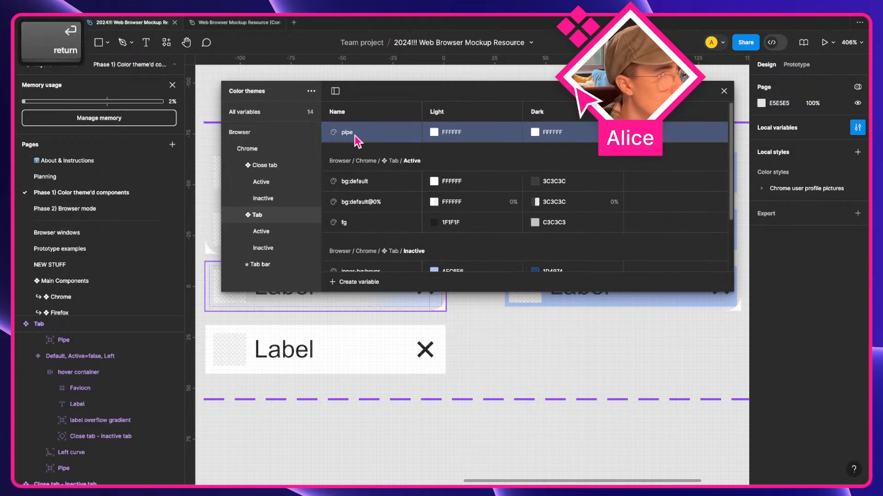
# - Move the pipe variable into the Tab group's Inactive subgroup and place it after fg
pyautogui.click(290, 250)
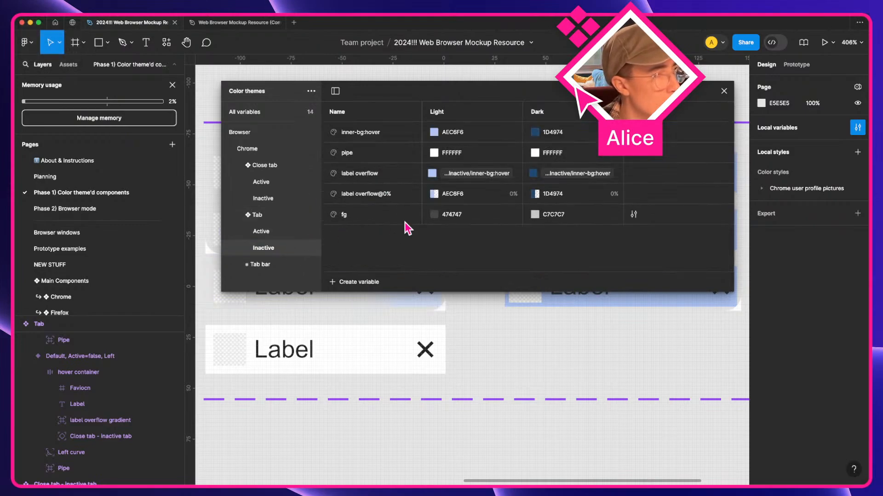
pyautogui.moveTo(369, 155); pyautogui.dragTo(394, 225)
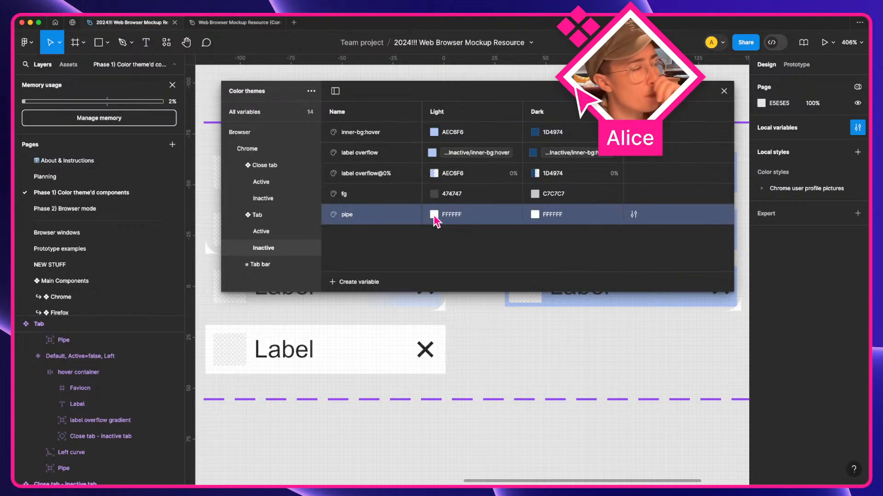
# - Set pipe's Light value to AEC6F6, copied from inner-bg:hover, after checking the fill of the inactive hover variant's container
pyautogui.scroll(-5, 425, 374)
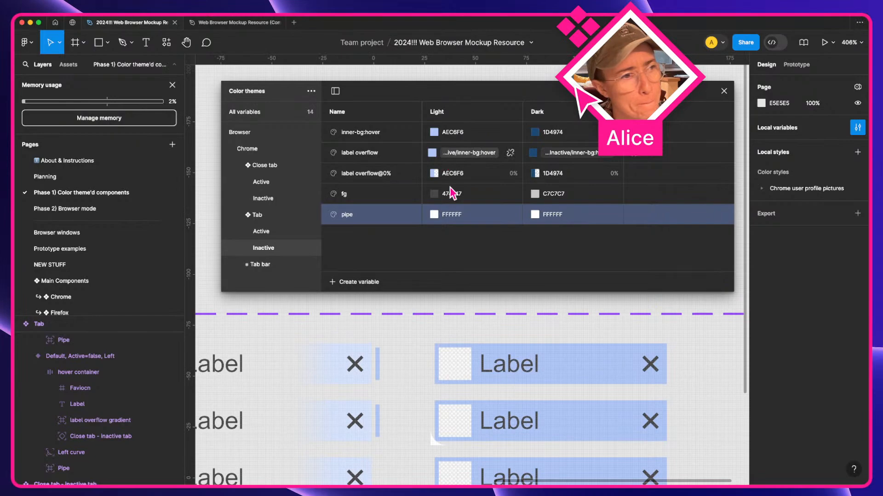
pyautogui.keyDown('super'); pyautogui.click(612, 373); pyautogui.keyUp('super')
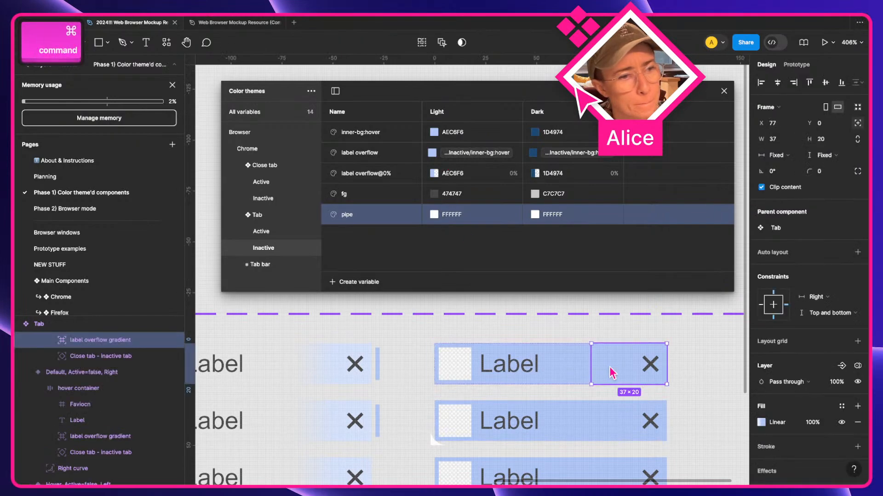
pyautogui.click(567, 364)
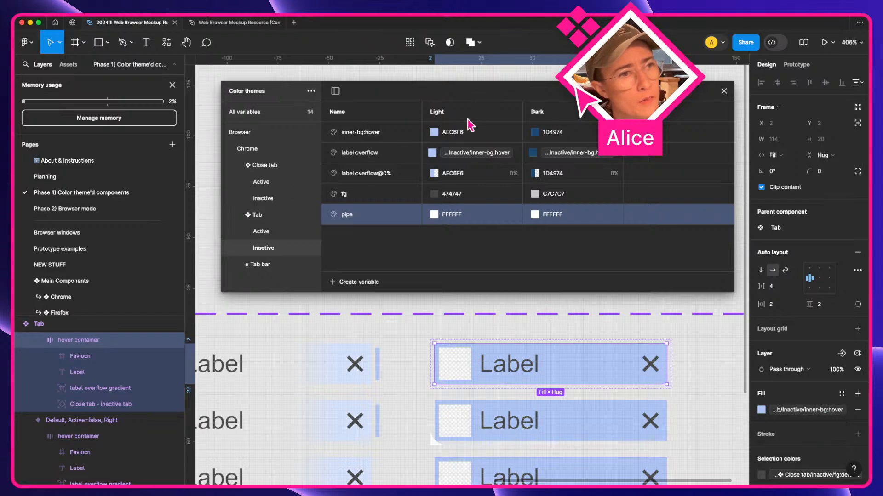
pyautogui.doubleClick(455, 133)
pyautogui.press('super+c')
pyautogui.doubleClick(450, 215)
pyautogui.press('super+v')
pyautogui.press('Tab')
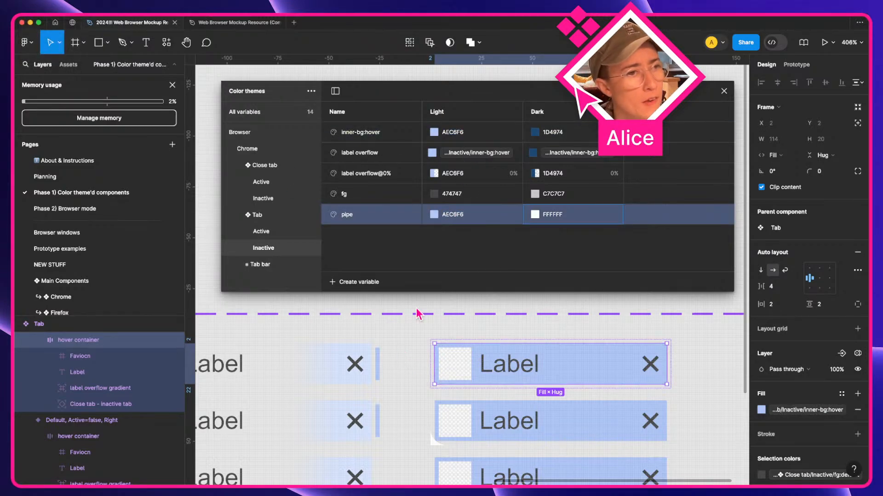
# - Compare the Dark value of inner-bg:hover with the tab colors in Chrome's dark window
pyautogui.click(554, 135)
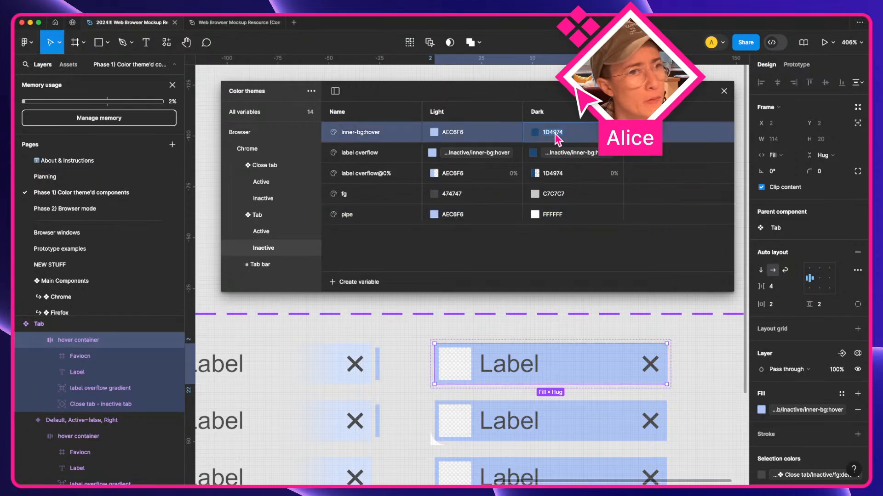
pyautogui.hotkey('ctrl', 'Right')
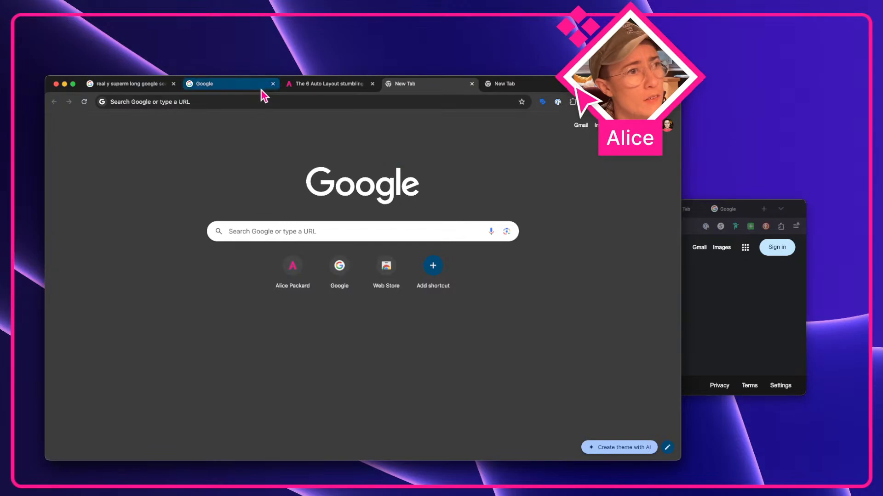
pyautogui.hotkey('ctrl', 'Left')
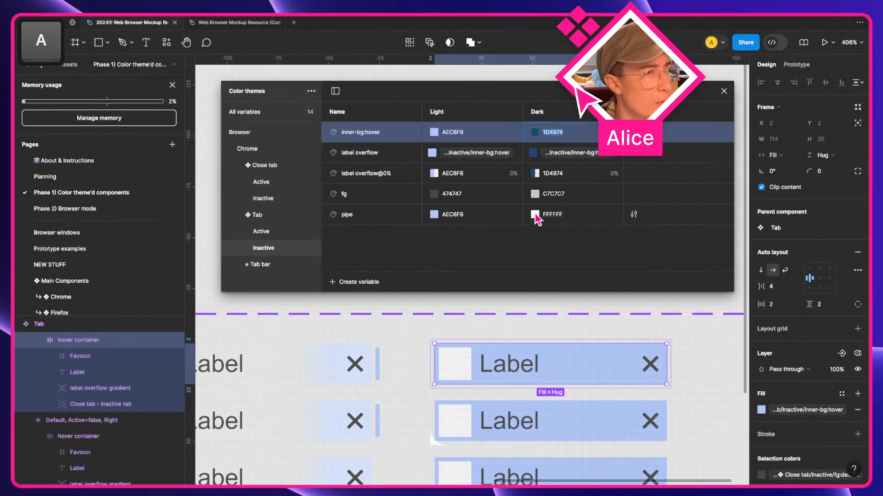
# - Open pipe's Dark color and examine the Planning page's dark Chrome screenshots for a tab divider to sample
pyautogui.click(536, 215)
pyautogui.click(75, 181)
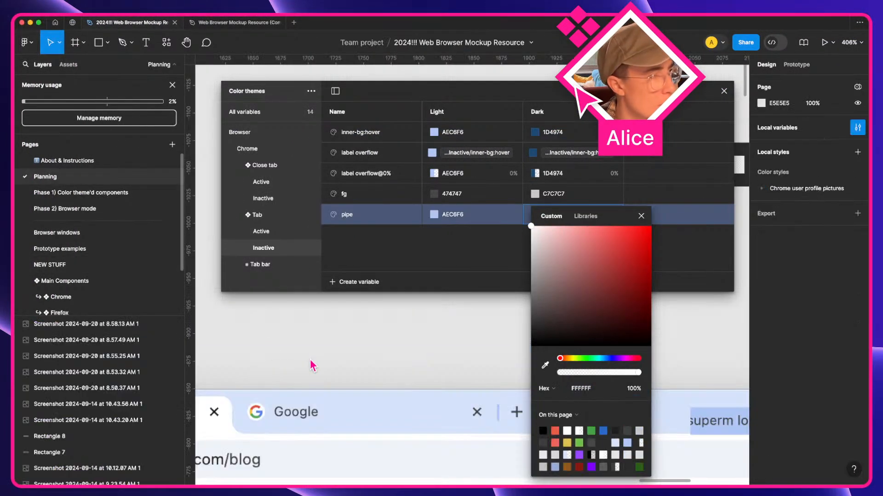
pyautogui.scroll(-10, 411, 391)
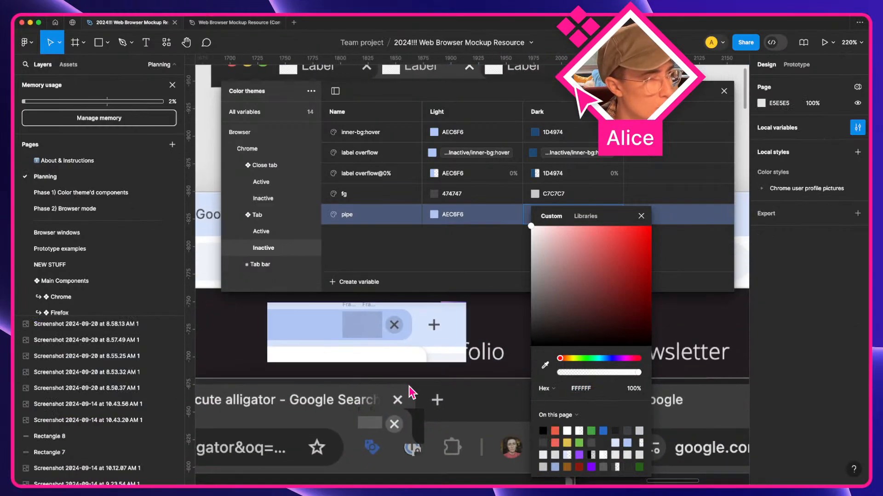
pyautogui.hscroll(-10, 410, 392)
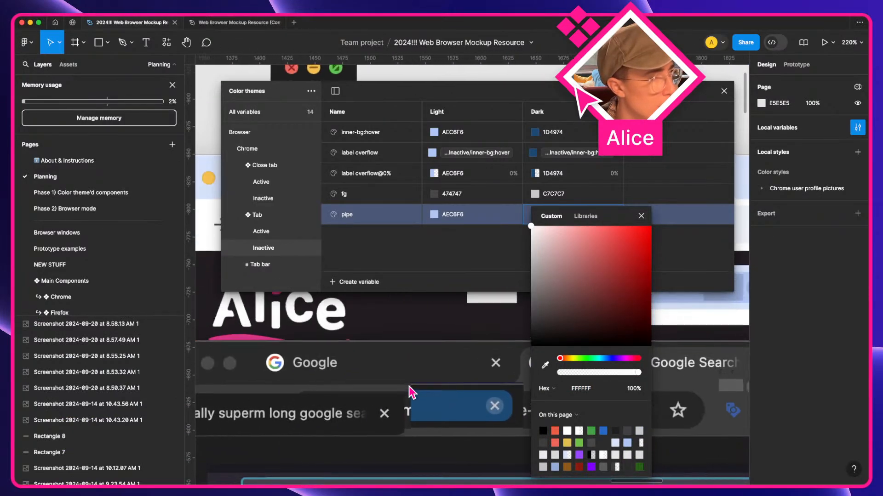
pyautogui.hscroll(-3, 410, 393)
pyautogui.scroll(8, 411, 392)
pyautogui.hscroll(6, 412, 393)
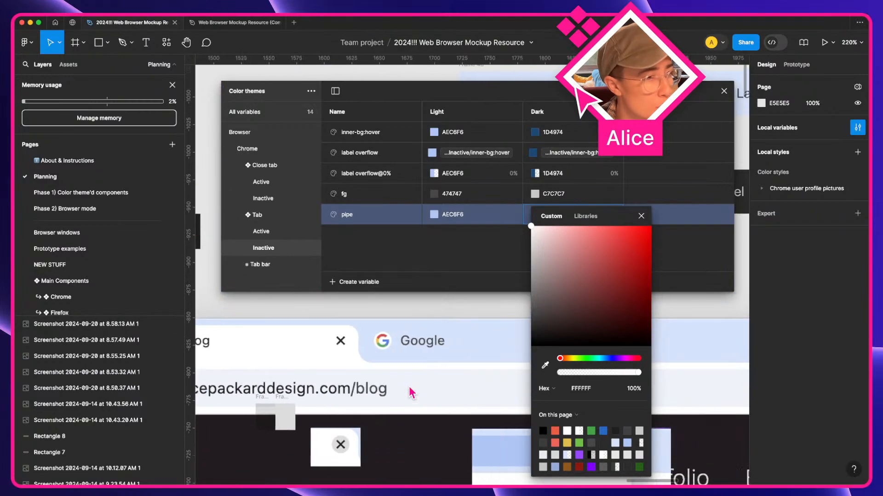
pyautogui.scroll(-3, 411, 393)
pyautogui.hscroll(12, 411, 393)
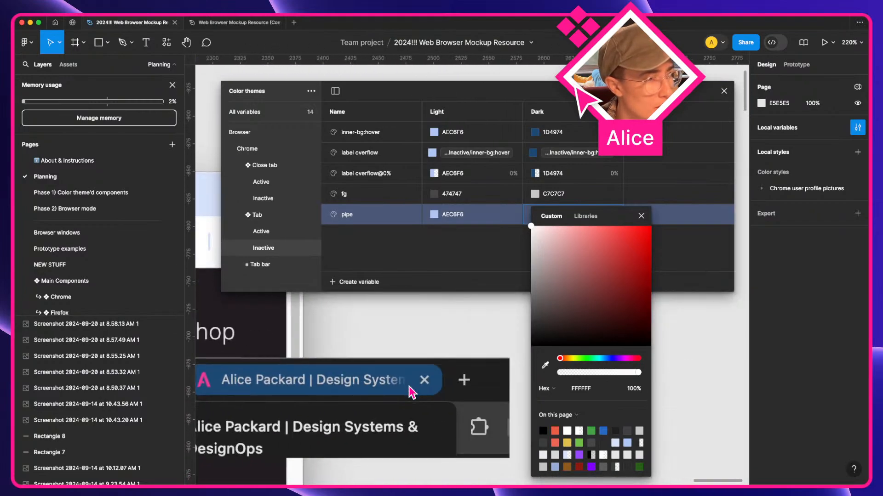
pyautogui.scroll(-6, 412, 392)
pyautogui.hscroll(-20, 412, 393)
pyautogui.scroll(8, 412, 392)
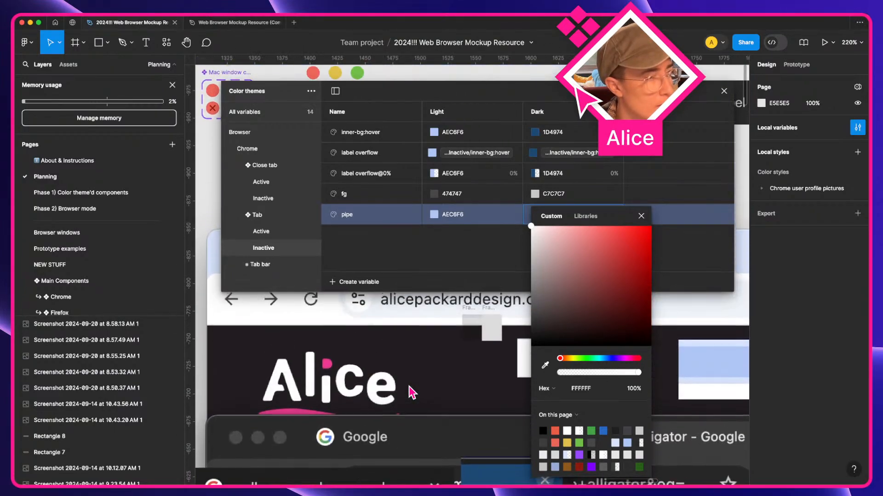
# - Take a screenshot of the divider between the Google and article tabs in dark Chrome and return to the Planning page
pyautogui.hotkey('ctrl', 'Right')
pyautogui.press('shift+super+4')
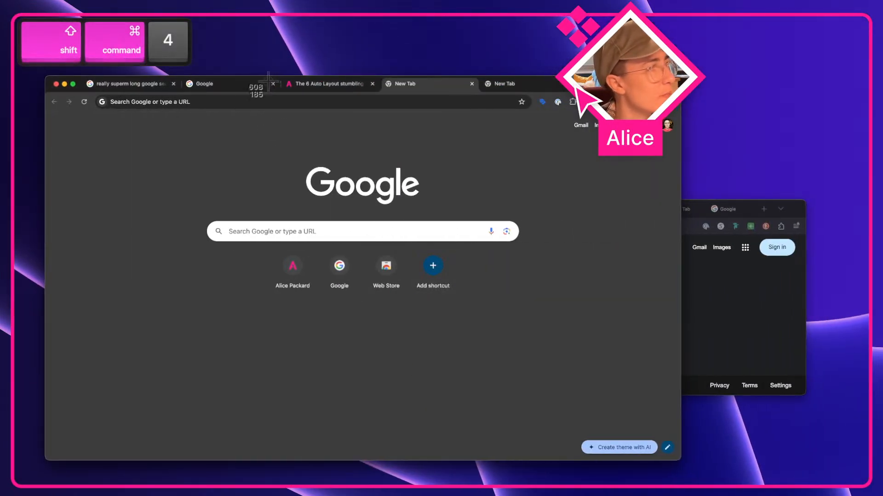
pyautogui.moveTo(263, 79); pyautogui.dragTo(315, 100)
pyautogui.hotkey('ctrl', 'Left')
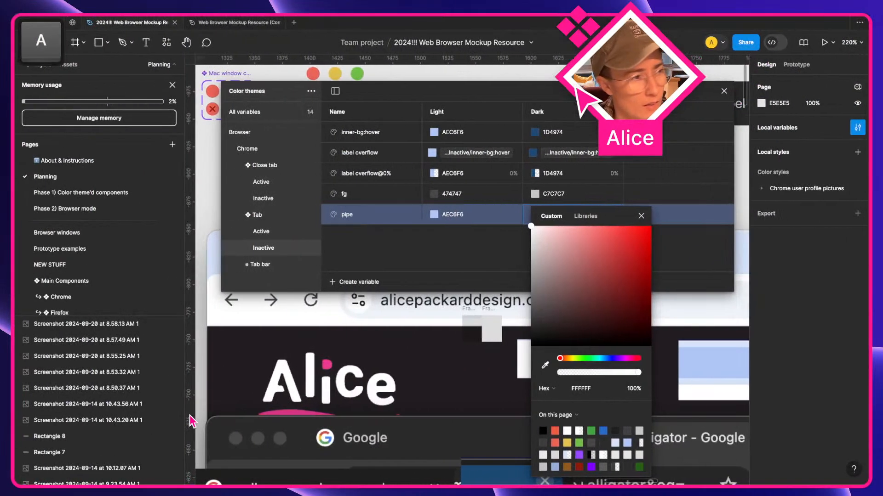
pyautogui.scroll(5, 397, 422)
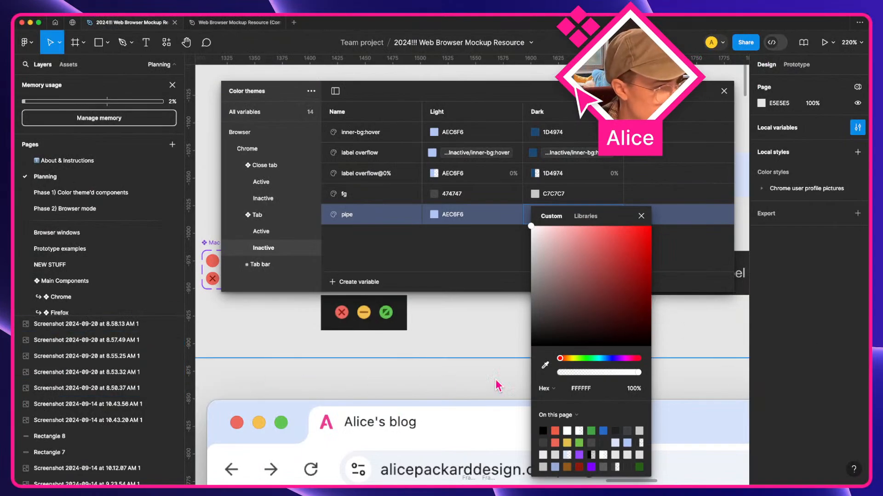
pyautogui.scroll(-6, 517, 367)
# - Recapture the divider beside the Google tab in dark Chrome with a tighter crop, and close the color variables over the canvas
pyautogui.hotkey('ctrl', 'Right')
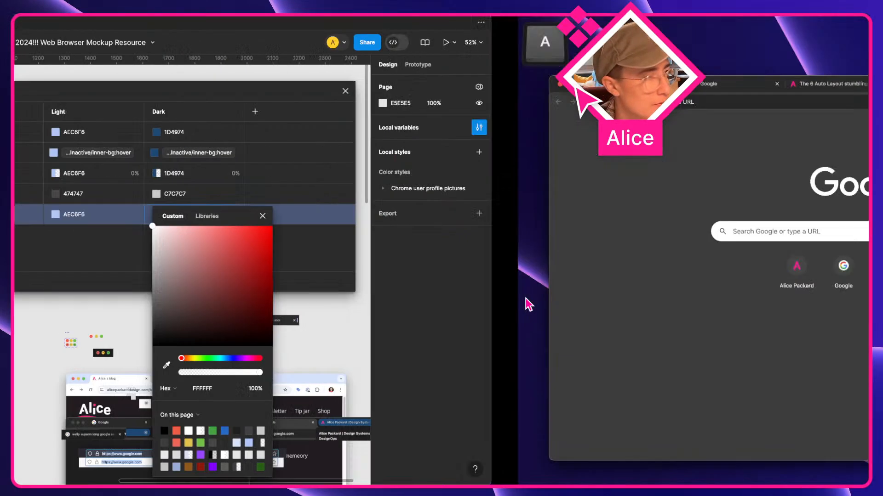
pyautogui.press('shift+super+4')
pyautogui.moveTo(267, 75); pyautogui.dragTo(294, 94)
pyautogui.hotkey('ctrl', 'Left')
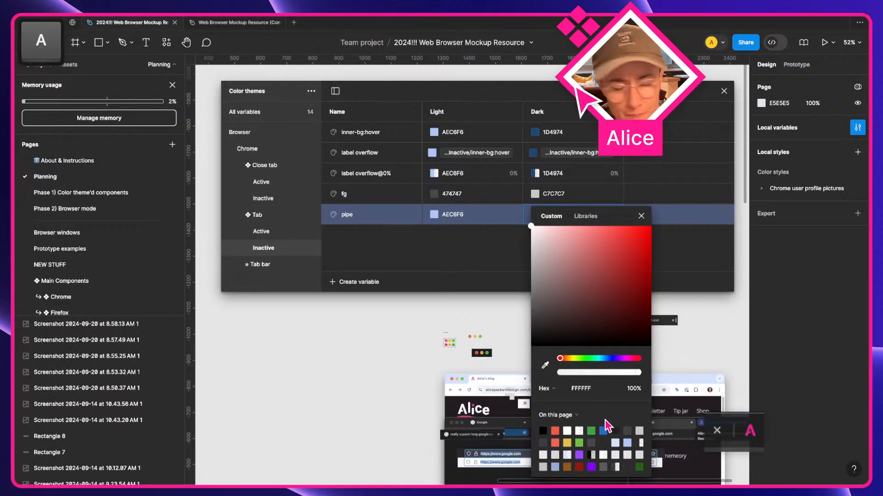
pyautogui.moveTo(606, 421); pyautogui.dragTo(270, 407)
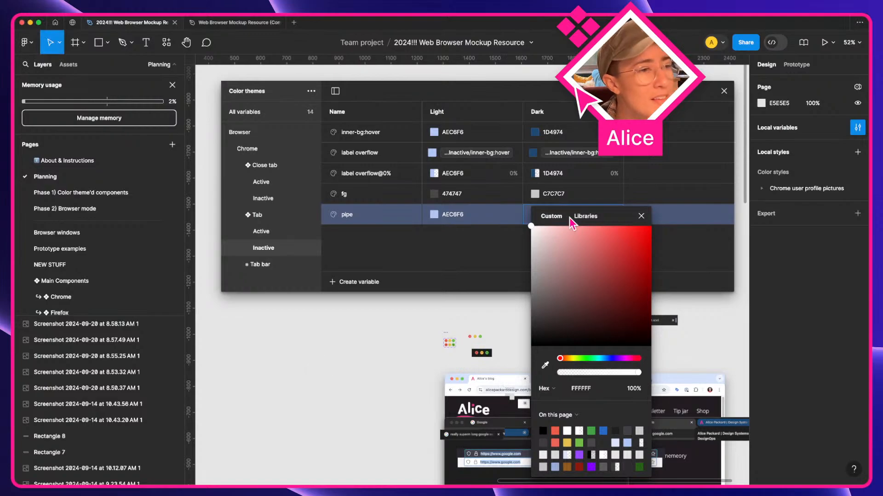
pyautogui.click(651, 216)
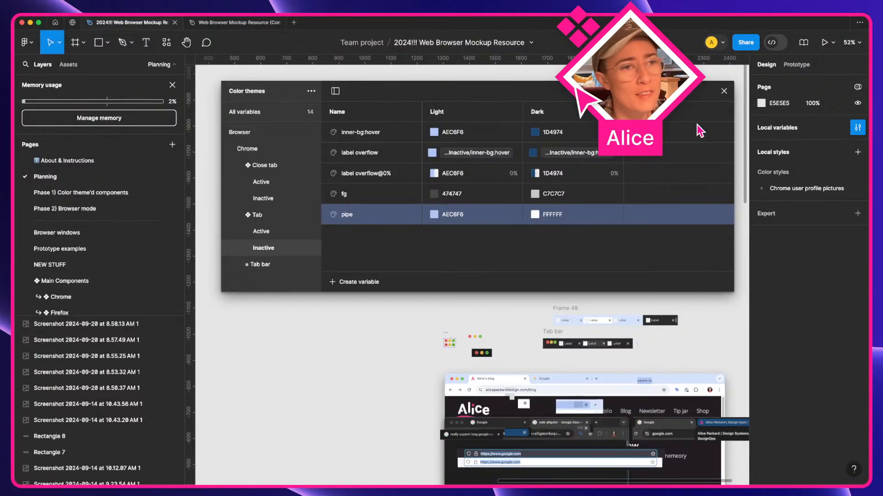
pyautogui.click(723, 92)
pyautogui.hotkey('ctrl', 'Right')
pyautogui.press('shift+super+4')
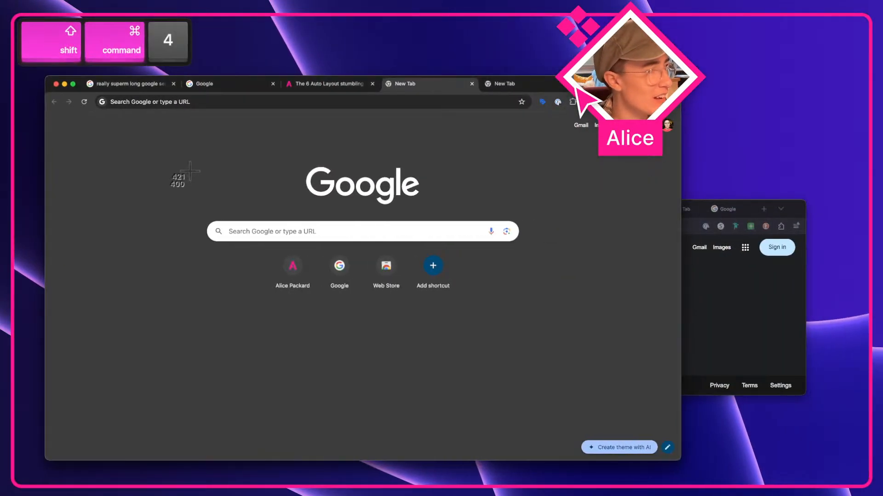
pyautogui.press('Escape')
pyautogui.hotkey('ctrl', 'Left')
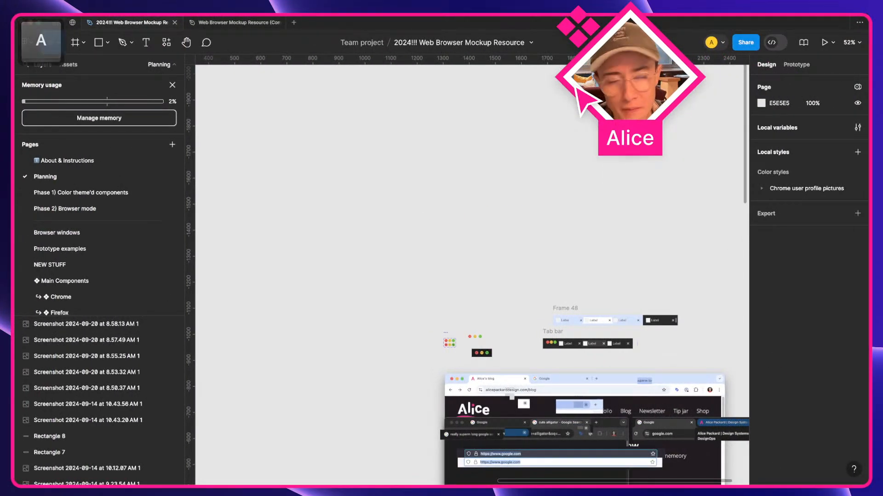
# - Paste the divider screenshot onto the Planning page and place it in the empty area beside the Mac window controls
pyautogui.press('super+v')
pyautogui.scroll(2, 282, 298)
pyautogui.scroll(2, 279, 294)
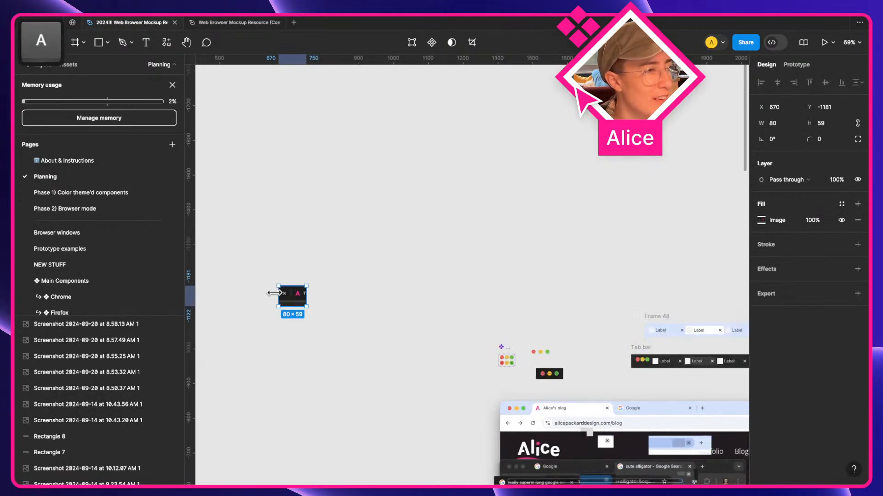
pyautogui.moveTo(290, 300); pyautogui.dragTo(372, 381)
pyautogui.click(572, 253)
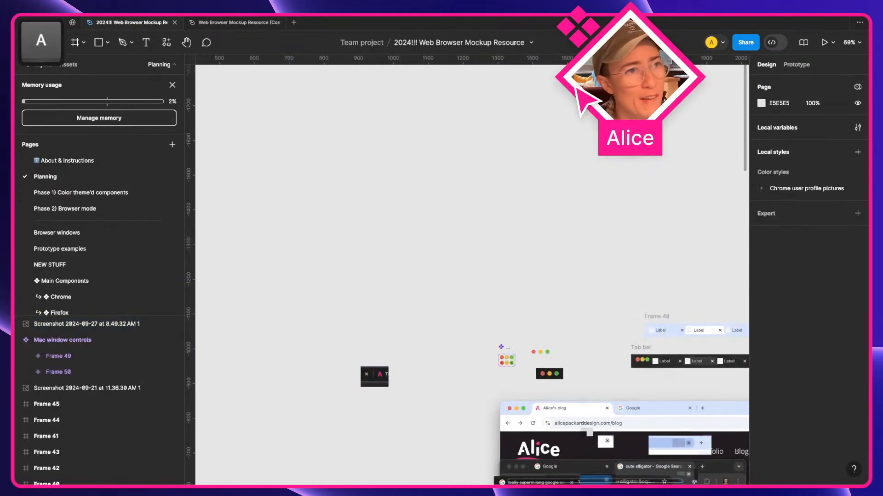
# - Set the Dark value of the inactive Tab's pipe variable to 3C3C3C, sampled from the divider in the pasted screenshot
pyautogui.click(857, 127)
pyautogui.click(261, 251)
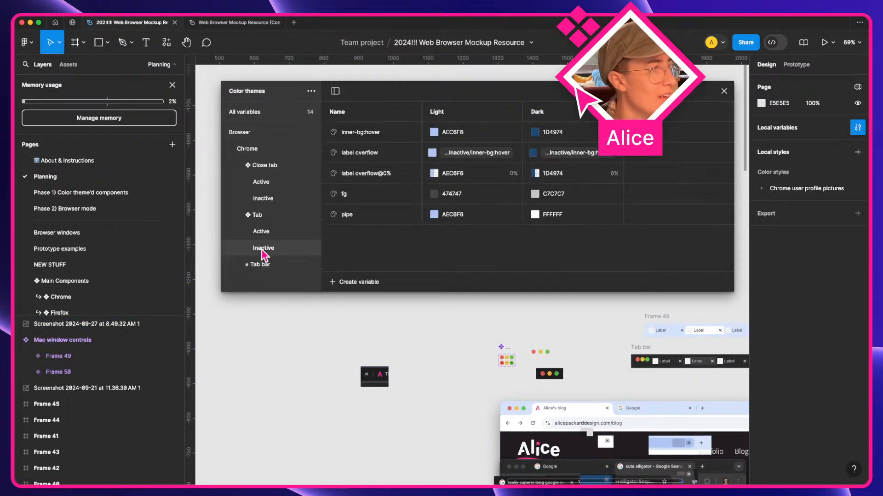
pyautogui.click(535, 215)
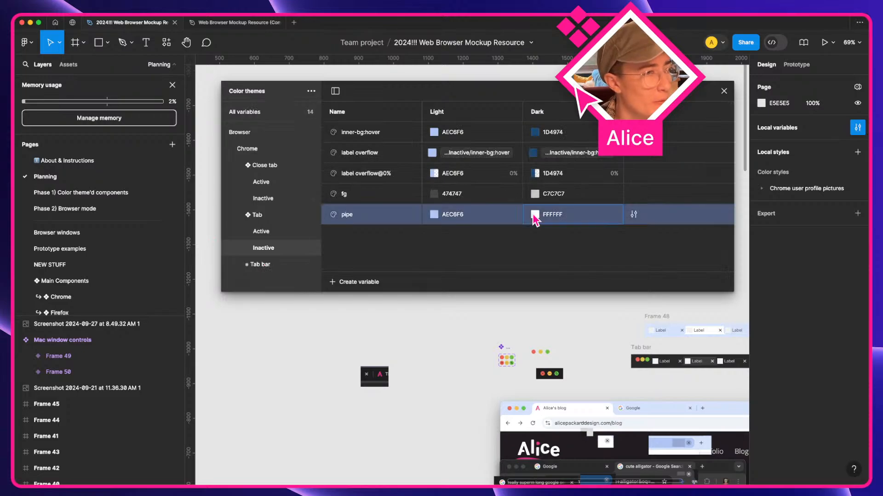
pyautogui.click(545, 365)
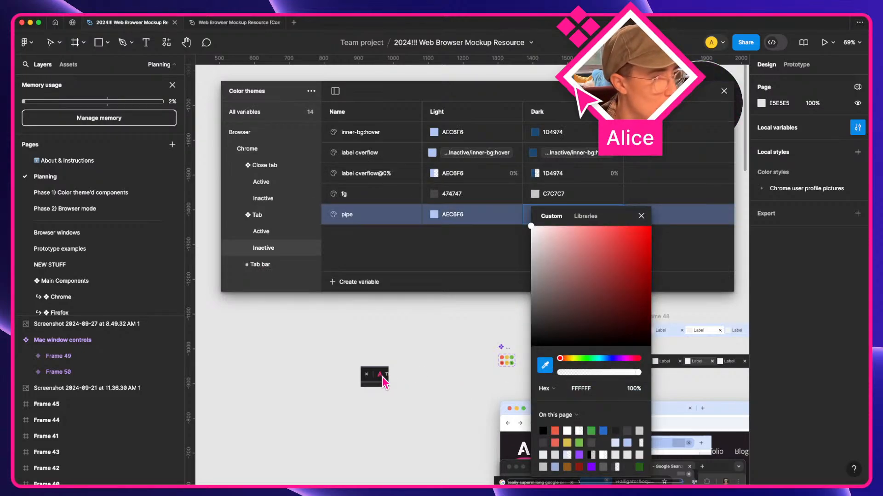
pyautogui.scroll(10, 379, 379)
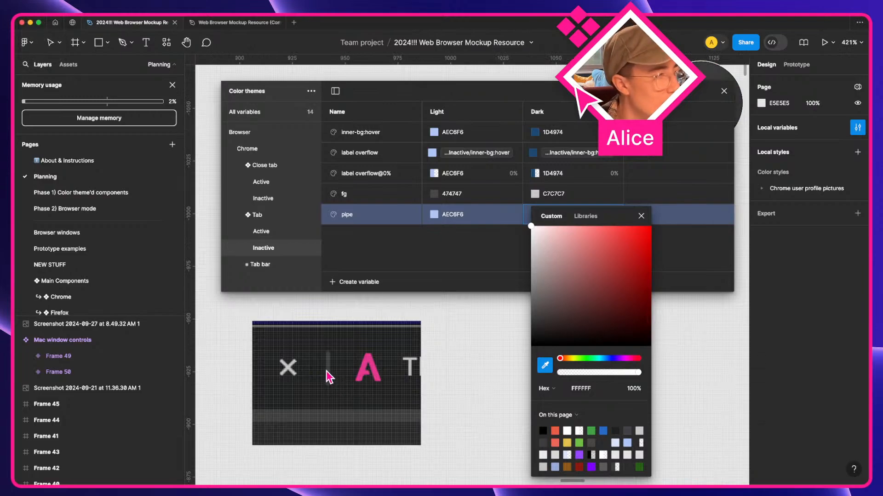
pyautogui.scroll(3, 329, 376)
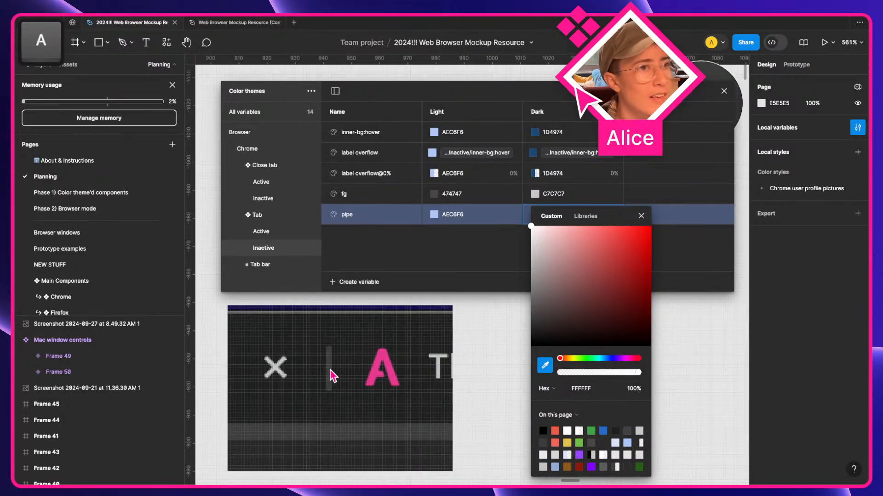
pyautogui.moveTo(690, 92); pyautogui.dragTo(550, 76)
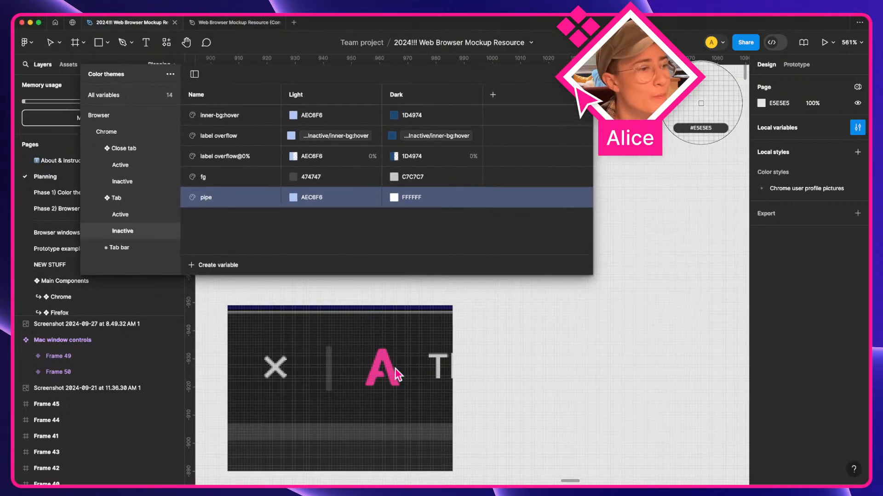
pyautogui.press('Escape')
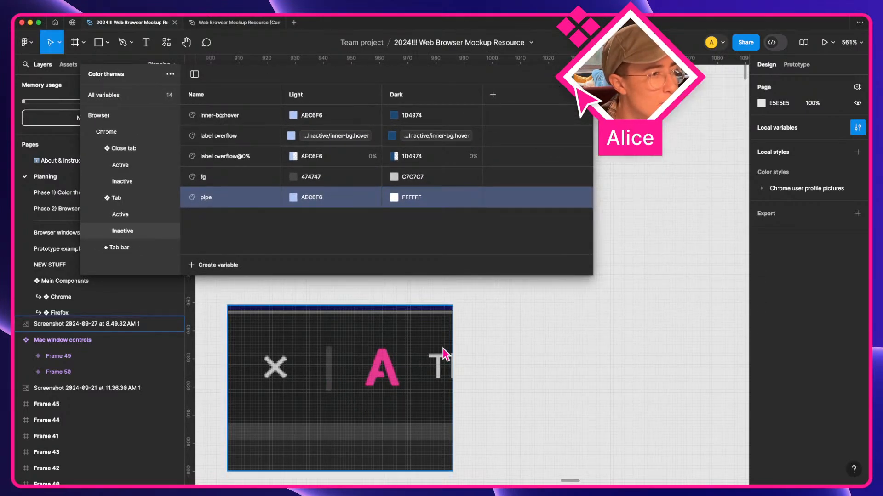
pyautogui.click(394, 197)
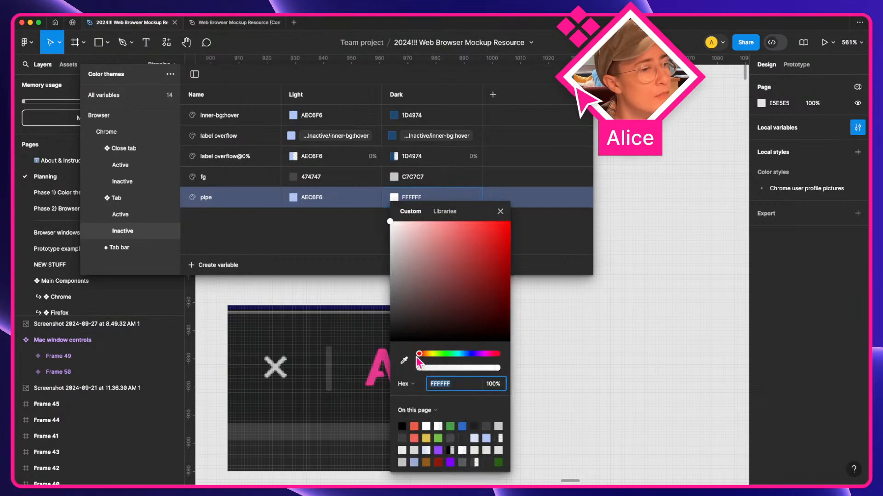
pyautogui.click(403, 360)
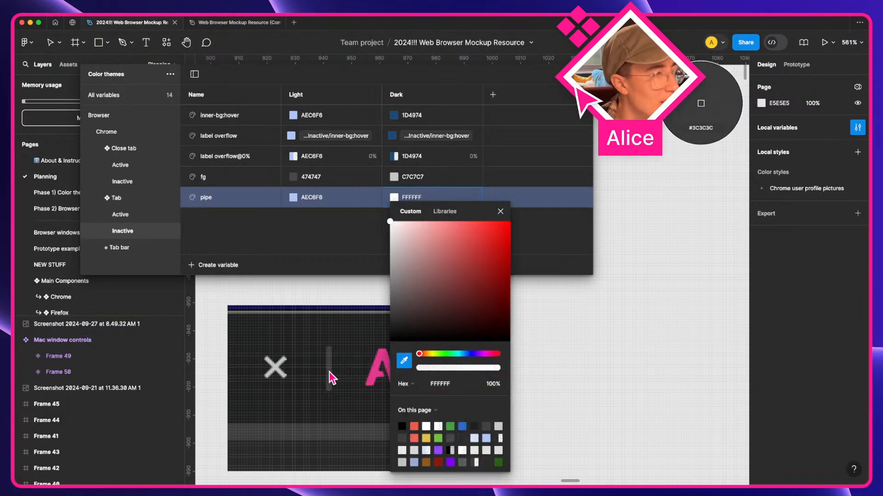
pyautogui.click(330, 372)
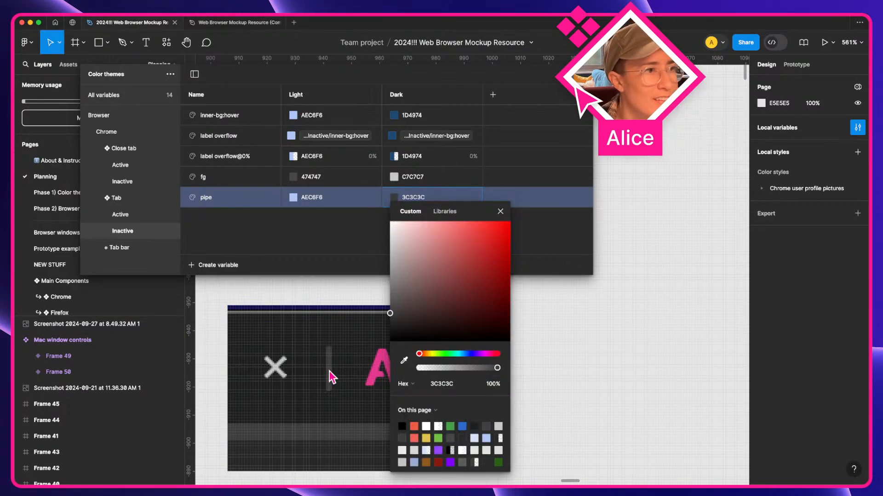
pyautogui.click(501, 212)
# - Delete the pasted divider screenshot from the Planning page
pyautogui.scroll(-5, 664, 337)
pyautogui.press('space')
pyautogui.moveTo(588, 348); pyautogui.dragTo(452, 357)
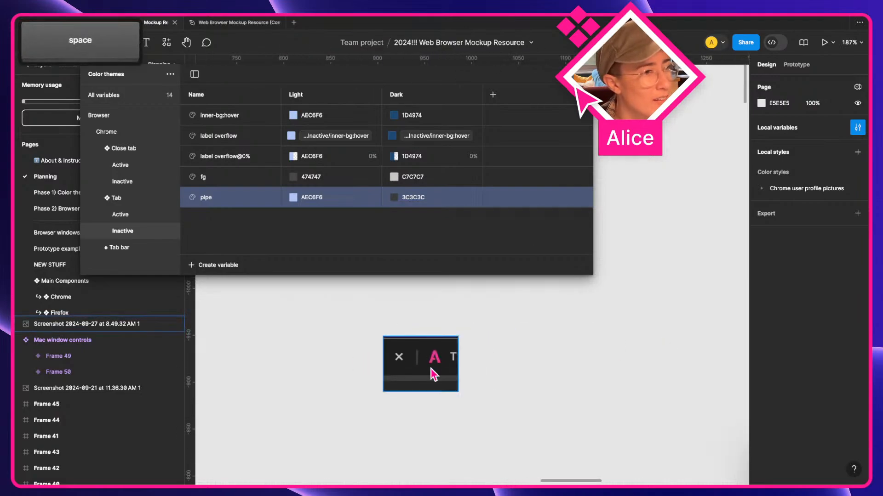
pyautogui.click(434, 374)
pyautogui.press('Delete')
# - Close the color variables and open an enlarged inline preview of the dark Tab bar frame
pyautogui.scroll(-5, 434, 365)
pyautogui.hscroll(5, 565, 372)
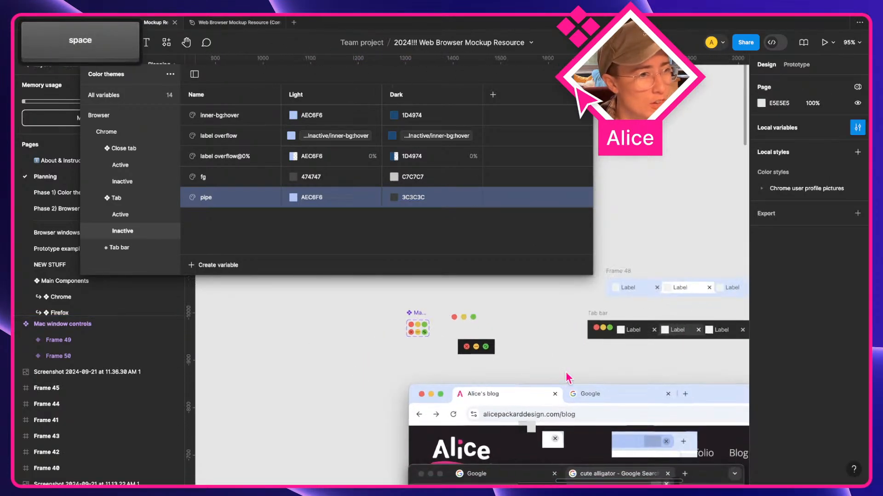
pyautogui.moveTo(565, 371); pyautogui.dragTo(367, 382)
pyautogui.click(407, 325)
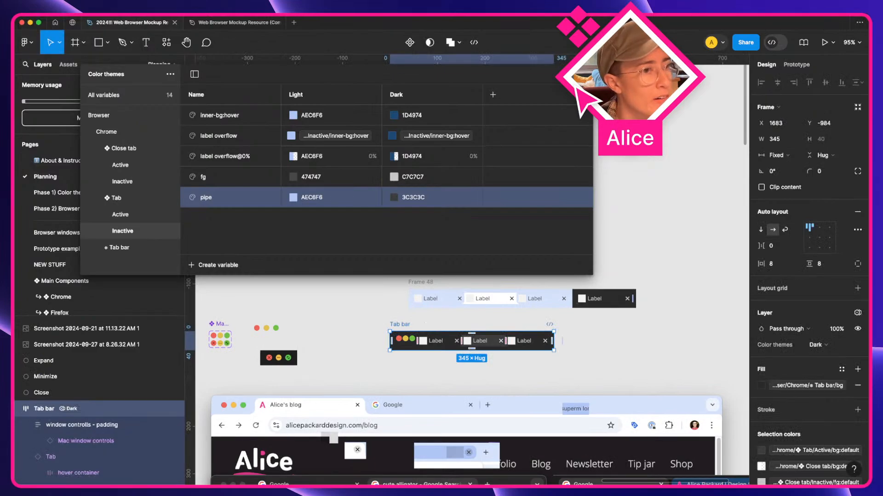
pyautogui.press('Escape')
pyautogui.scroll(5, 591, 373)
pyautogui.hotkey('shift', 'space')
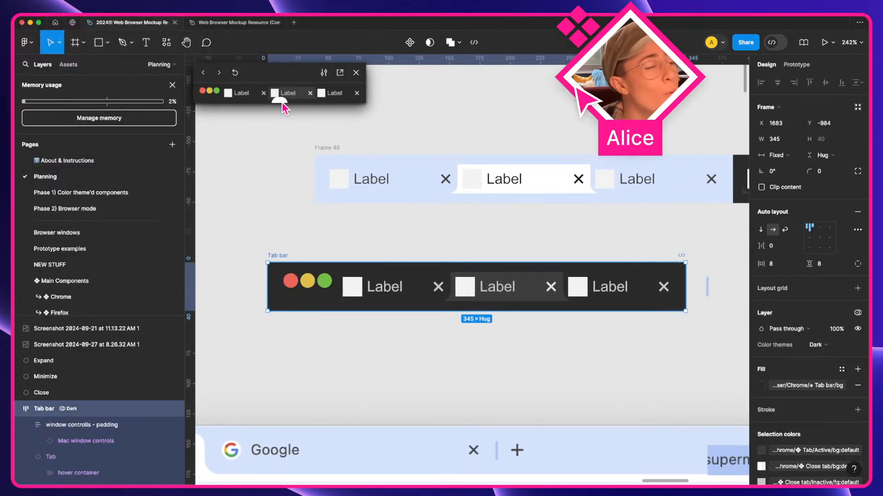
pyautogui.moveTo(365, 103); pyautogui.dragTo(457, 202)
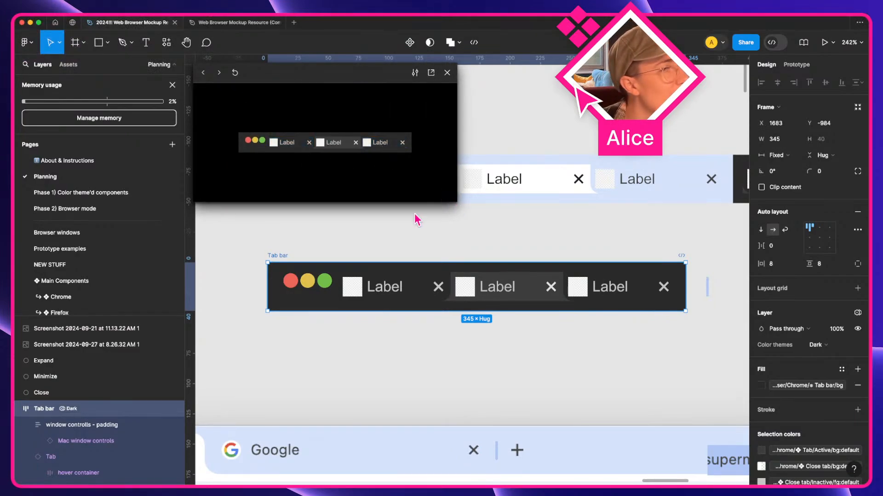
# - Check the Active neighbor options of the dark Tab bar's first tab, keeping Right
pyautogui.click(409, 297)
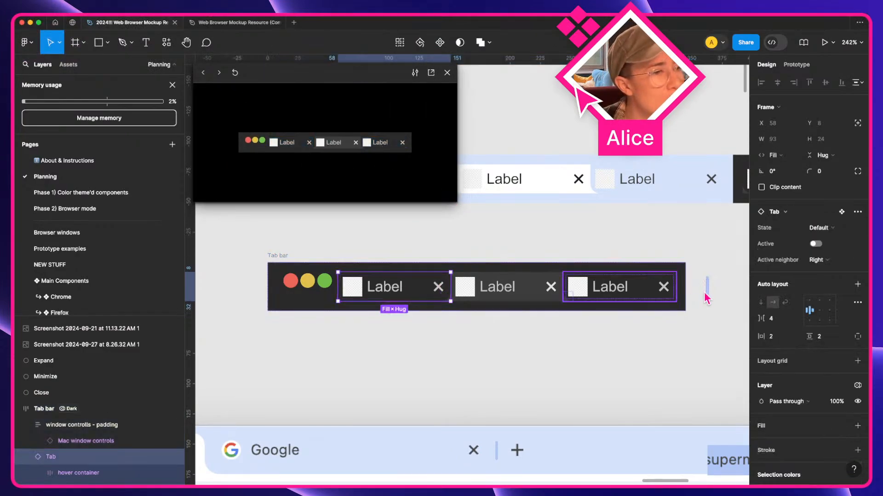
pyautogui.click(823, 268)
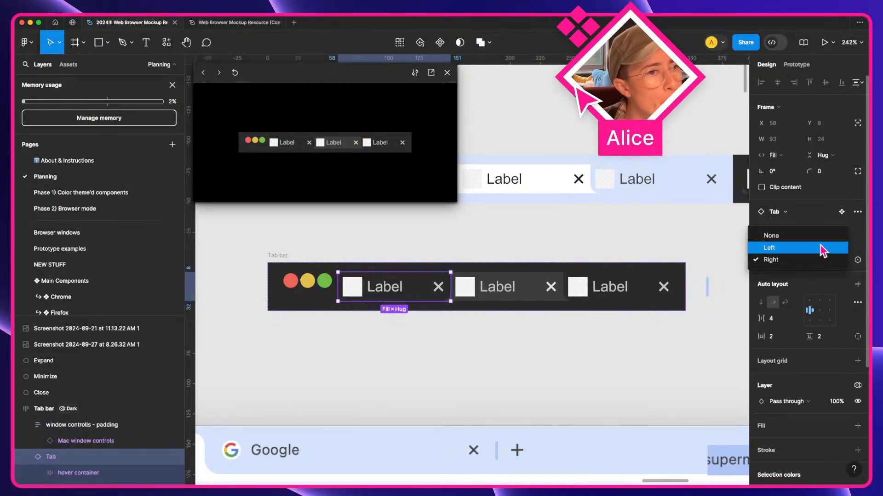
pyautogui.click(821, 260)
pyautogui.click(514, 375)
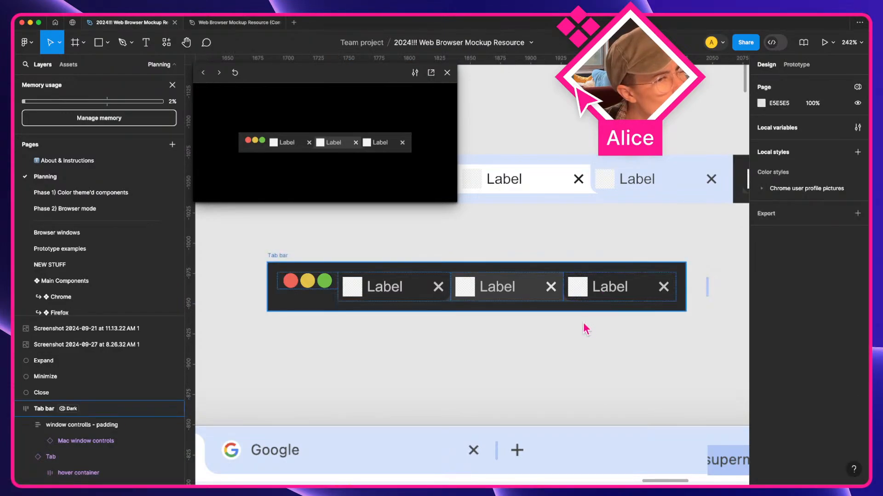
# - Try Active neighbor Right on the dark Tab bar's last tab and undo the change
pyautogui.click(607, 290)
pyautogui.click(814, 260)
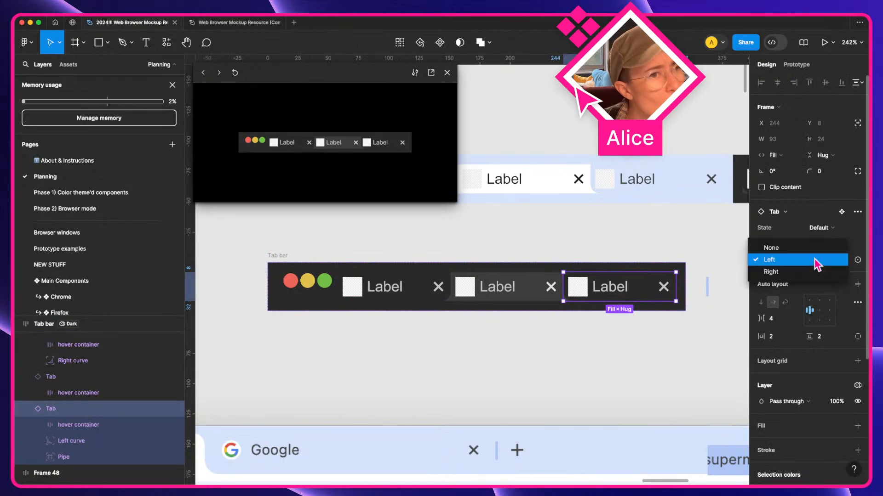
pyautogui.click(814, 272)
pyautogui.click(634, 378)
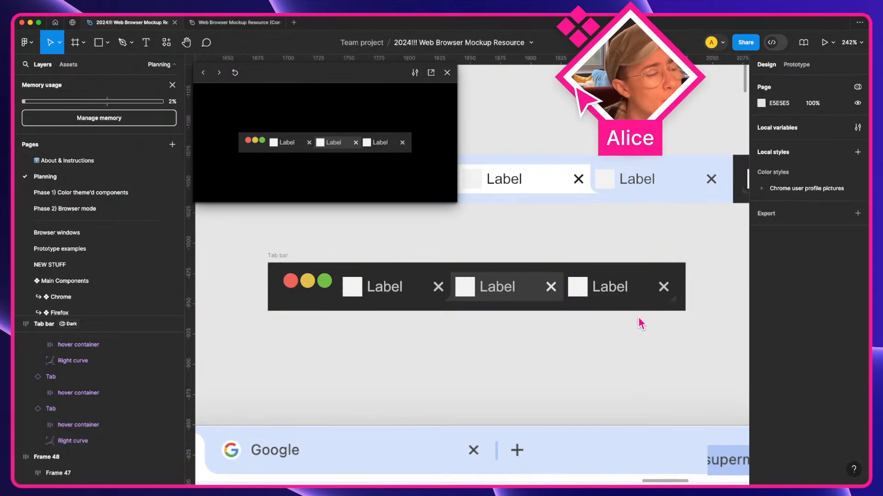
pyautogui.press('super+z')
pyautogui.press('super+z')
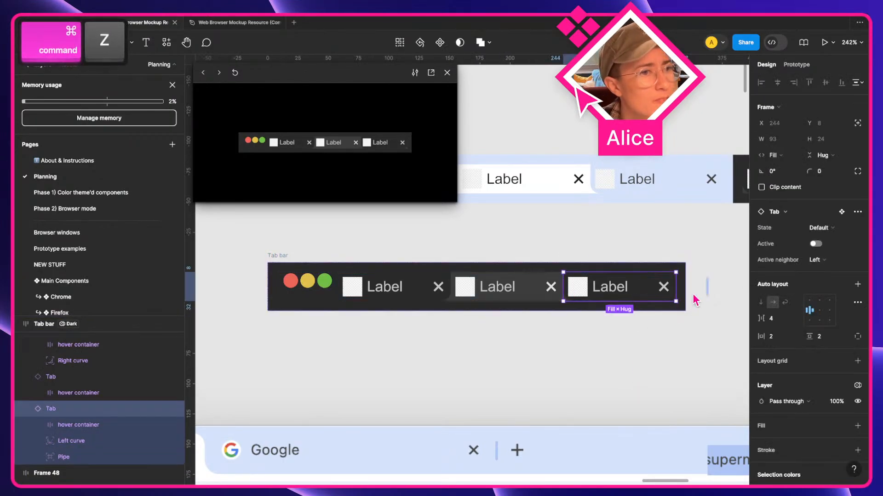
# - In the main Tab component, constrain the Pipes of the first two default inactive variants to Right and Center, then check the Planning page's Tab bar
pyautogui.click(707, 286)
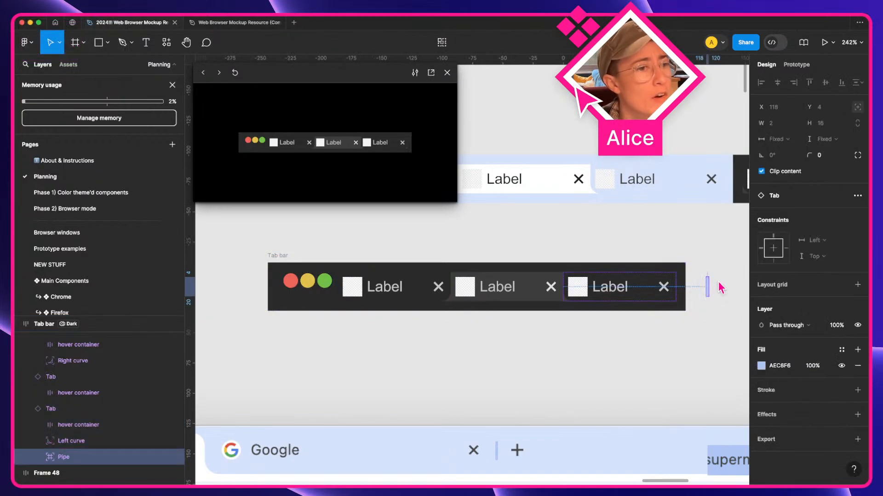
pyautogui.rightClick(90, 457)
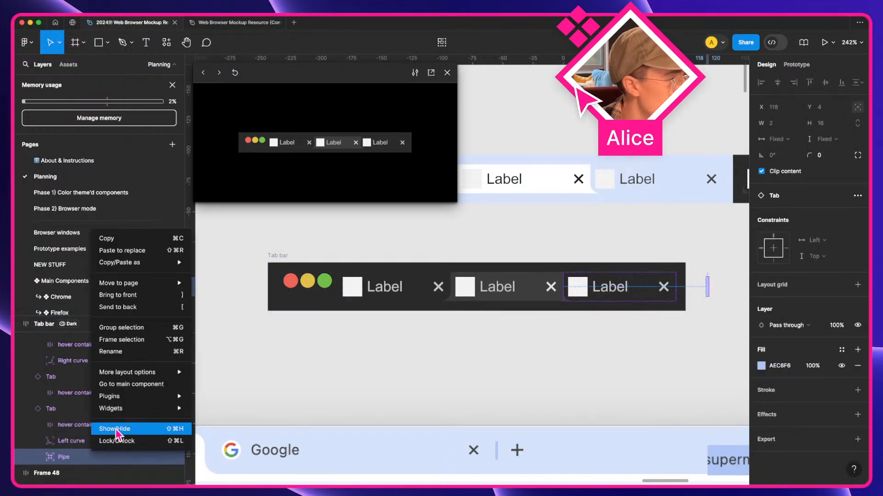
pyautogui.press('Return')
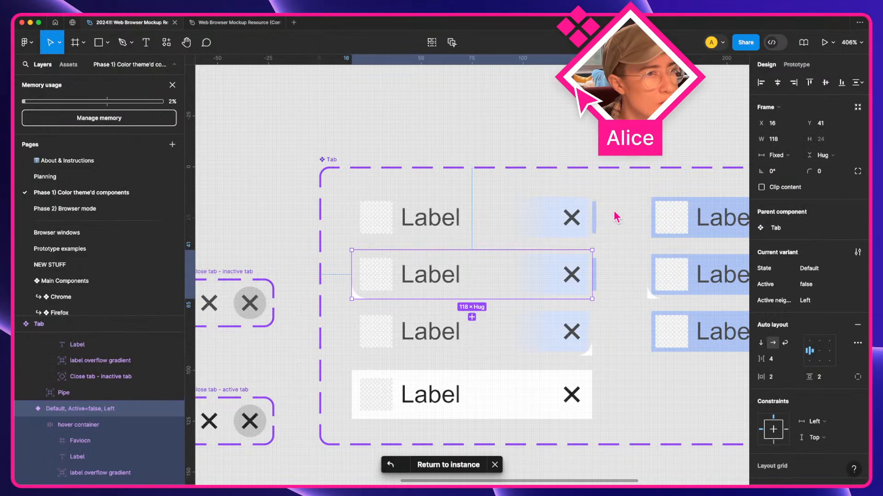
pyautogui.click(596, 228)
pyautogui.keyDown('shift'); pyautogui.click(594, 274); pyautogui.keyUp('shift')
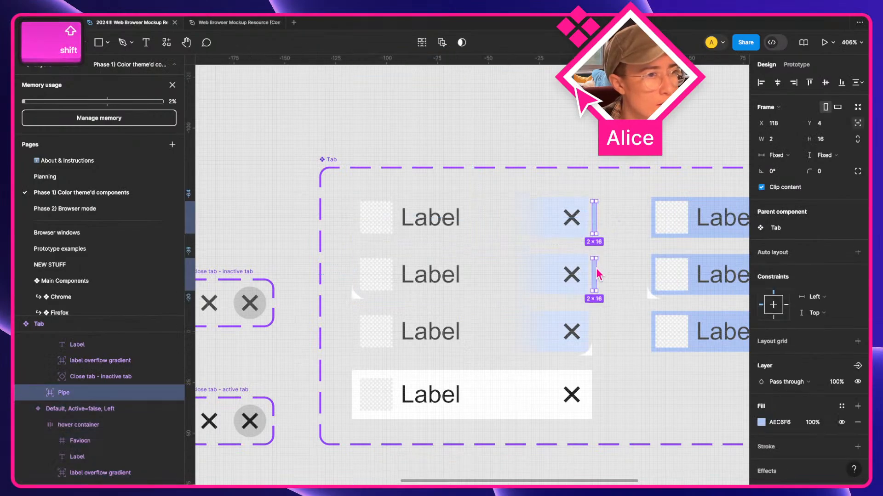
pyautogui.click(788, 305)
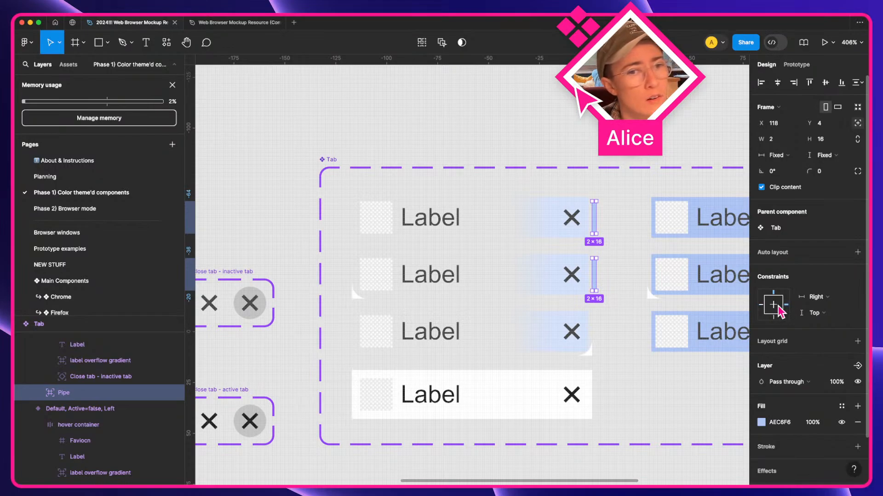
pyautogui.press('a')
pyautogui.click(778, 306)
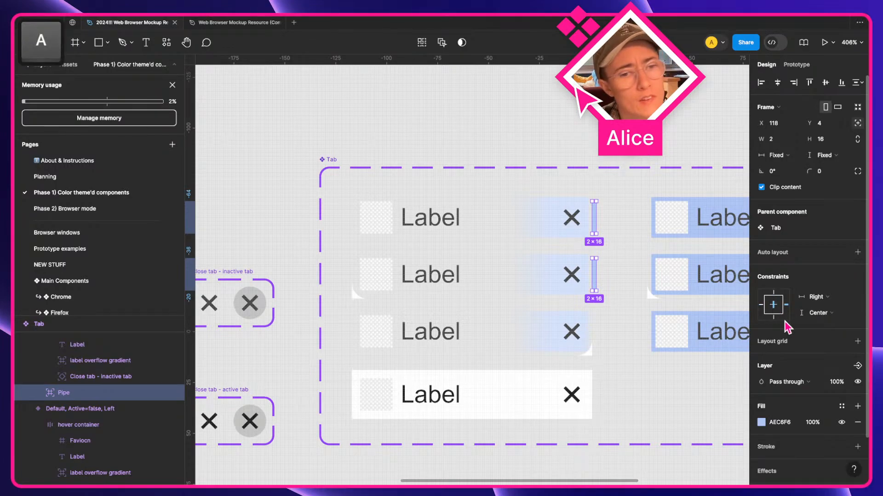
pyautogui.click(136, 178)
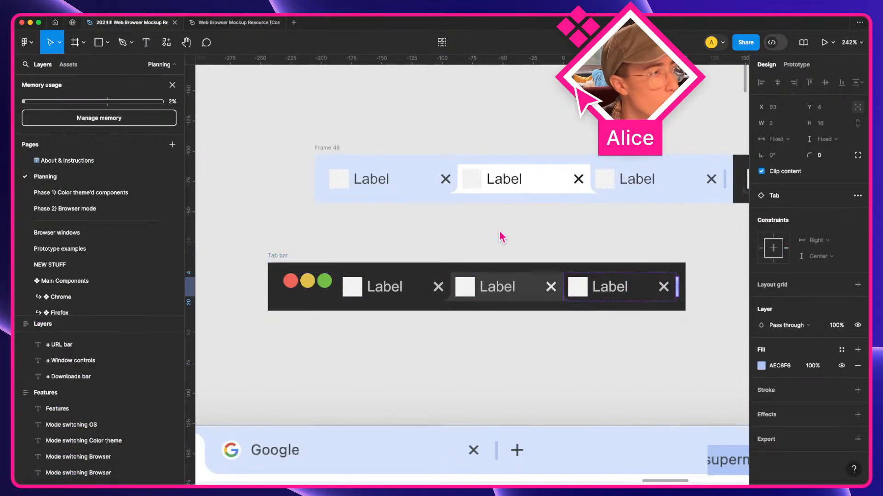
# - Apply the Tab/Inactive/pipe color variable to the fill of both selected Pipes in the main Tab component
pyautogui.click(120, 194)
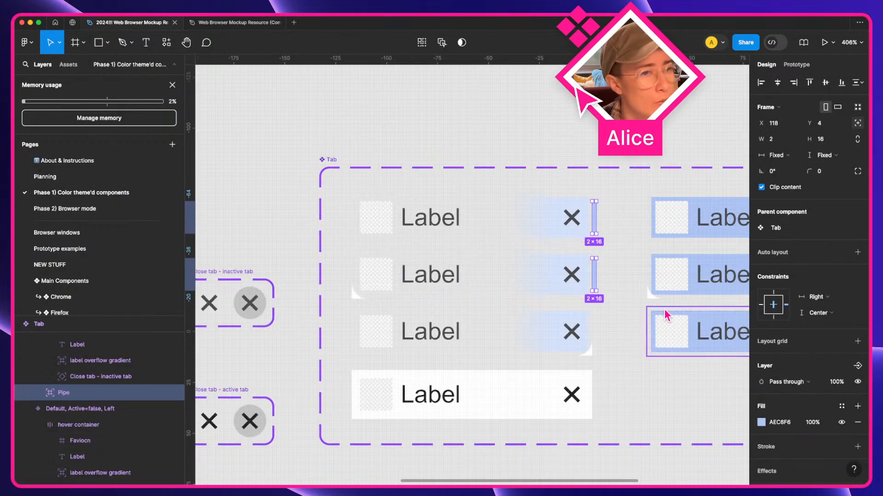
pyautogui.click(841, 407)
pyautogui.scroll(-3, 704, 413)
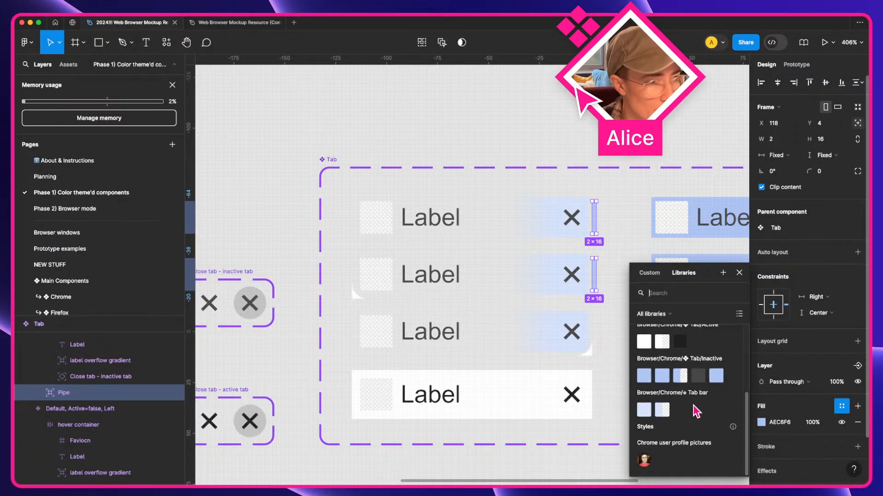
pyautogui.click(721, 384)
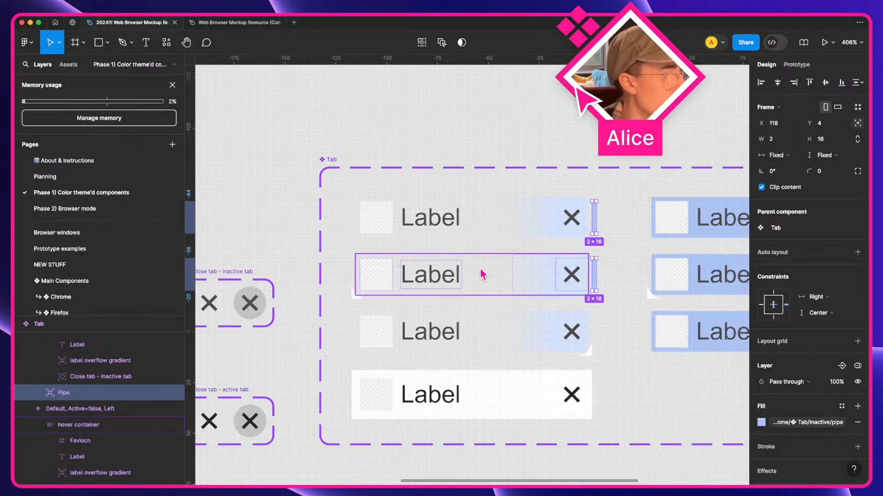
# - Return to the Planning page and examine the Pipe on the dark Tab bar's last tab up close
pyautogui.click(92, 178)
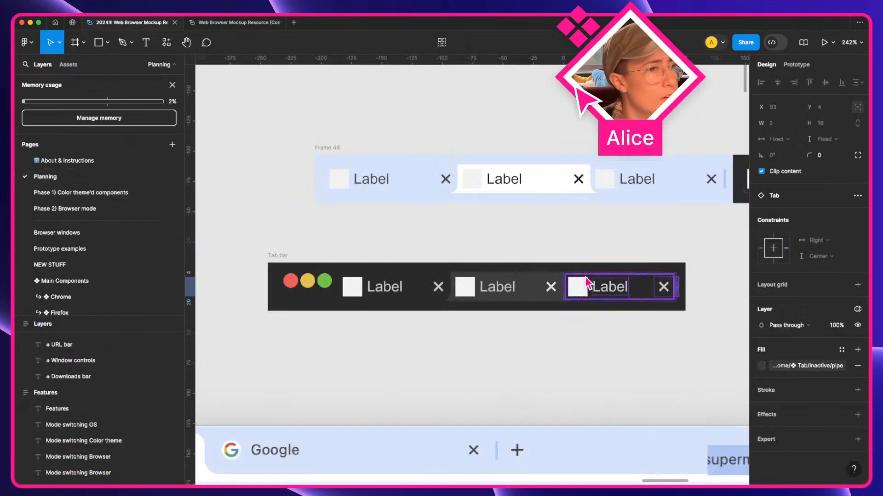
pyautogui.click(740, 360)
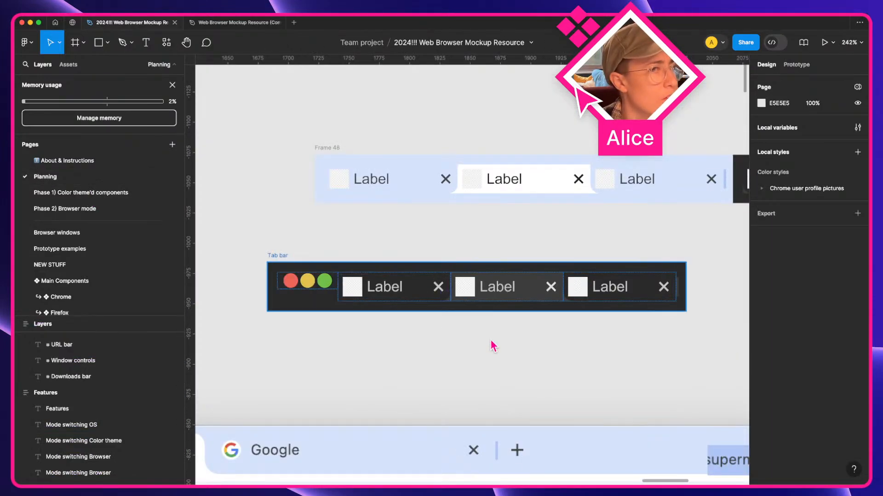
pyautogui.click(605, 287)
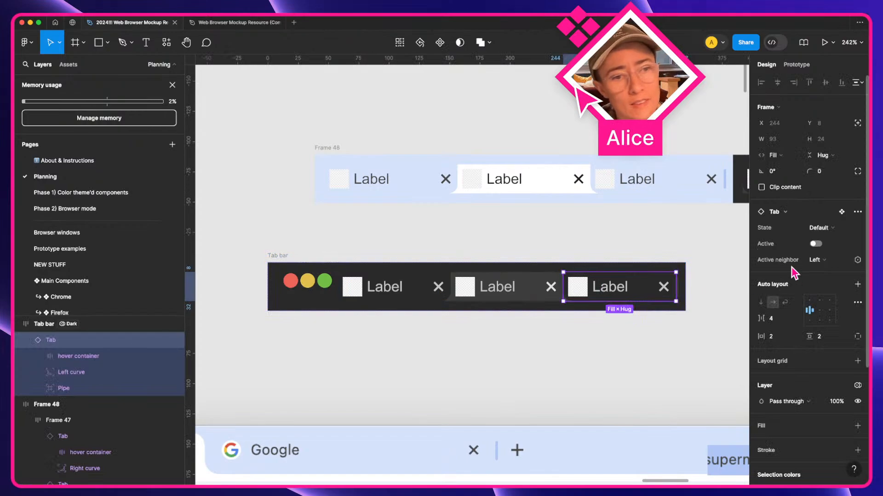
pyautogui.scroll(5, 650, 301)
pyautogui.click(633, 343)
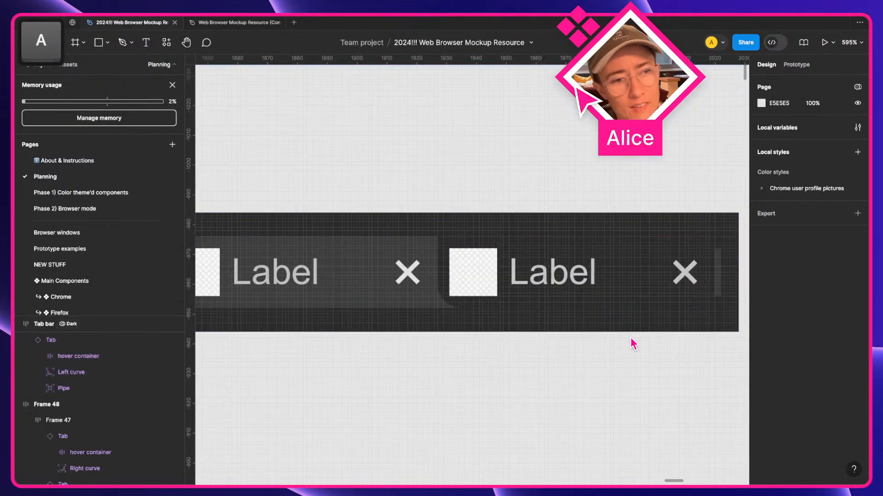
# - Check the Active neighbor setting of the dark Tab bar's last tab, then clear the selection
pyautogui.hscroll(2, 632, 342)
pyautogui.scroll(1, 632, 342)
pyautogui.click(566, 307)
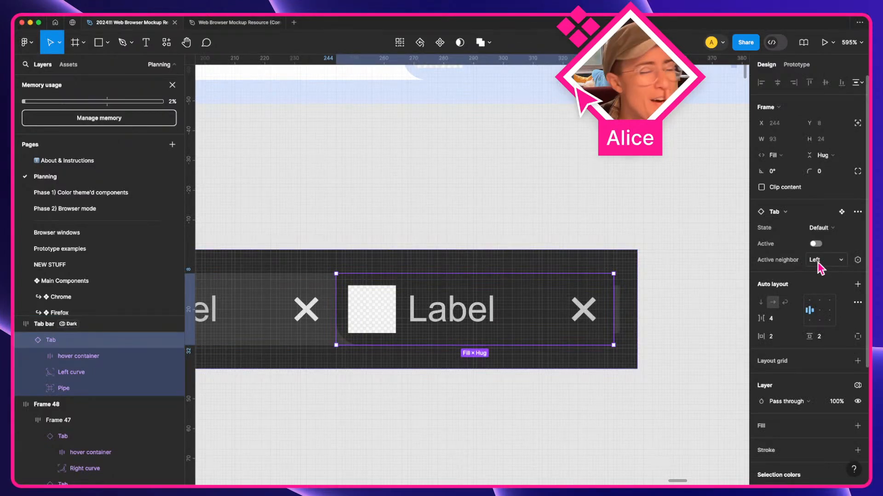
pyautogui.scroll(-3, 583, 392)
pyautogui.click(584, 395)
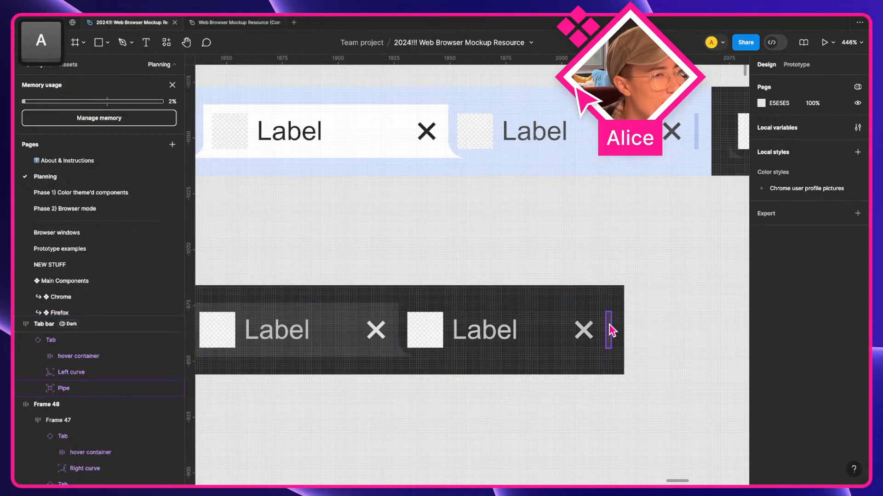
# - Switch to Chrome, examine the dividers between tabs with different tabs active, then return to the Figma file
pyautogui.hotkey('ctrl', 'Right')
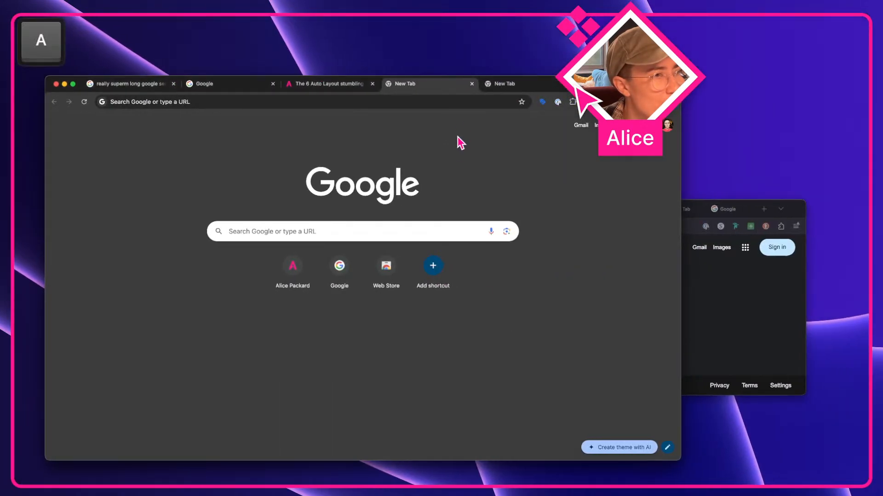
pyautogui.click(225, 90)
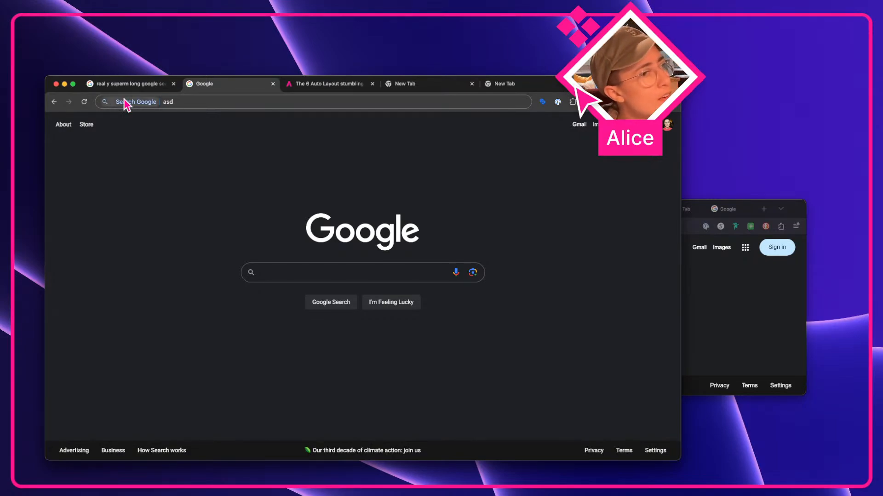
pyautogui.click(346, 86)
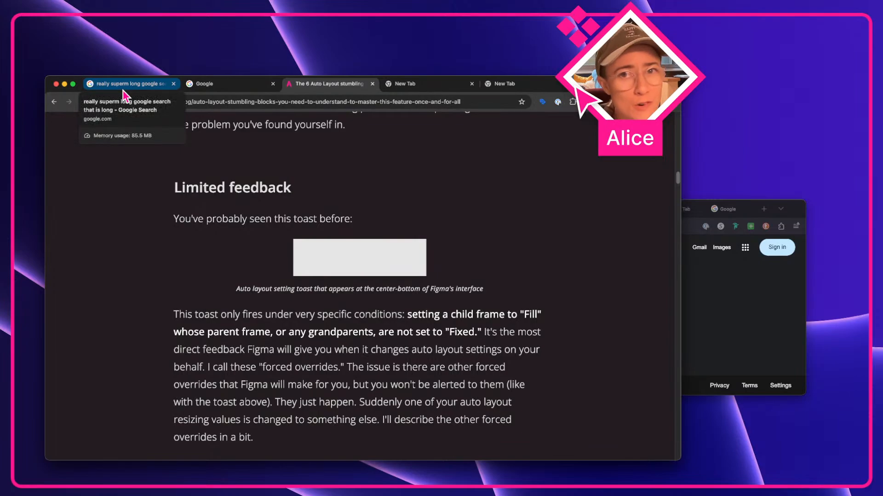
pyautogui.hotkey('ctrl', 'Tab')
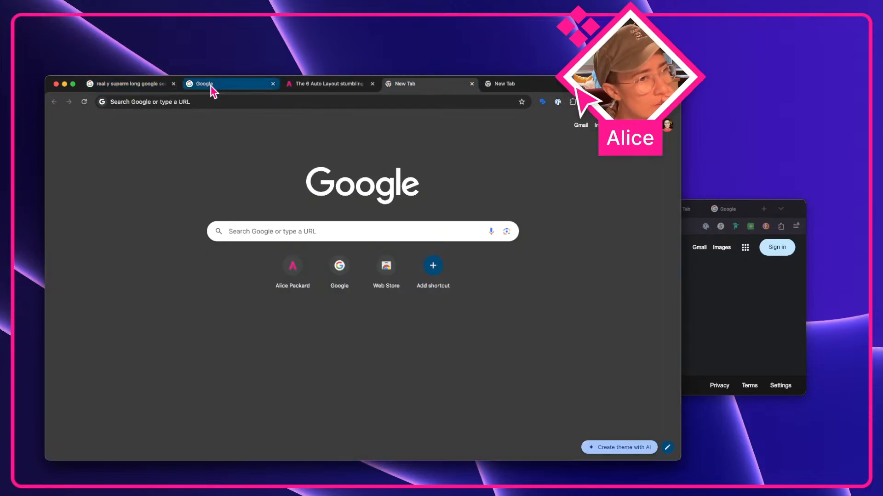
pyautogui.hotkey('ctrl', 'Left')
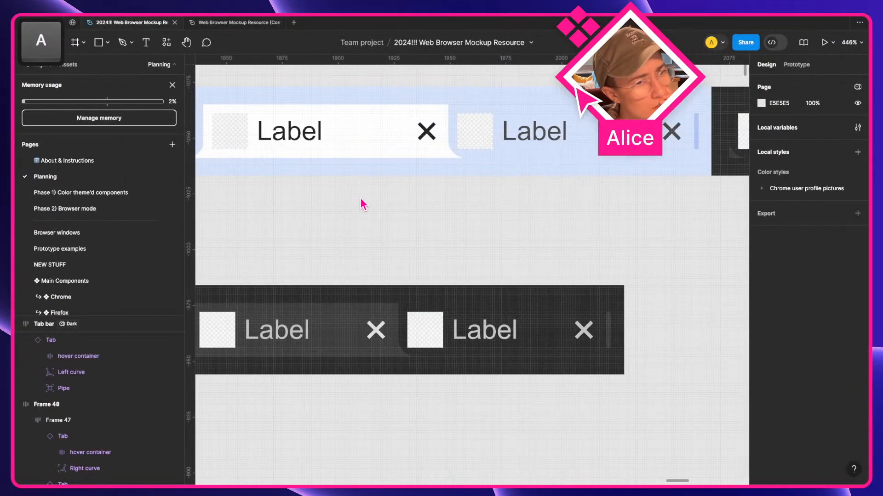
# - Compare the light and dark tab bars, then inspect the constraints and fill of the Pipe on the dark Tab bar's last tab
pyautogui.scroll(-5, 361, 199)
pyautogui.hscroll(-1, 484, 283)
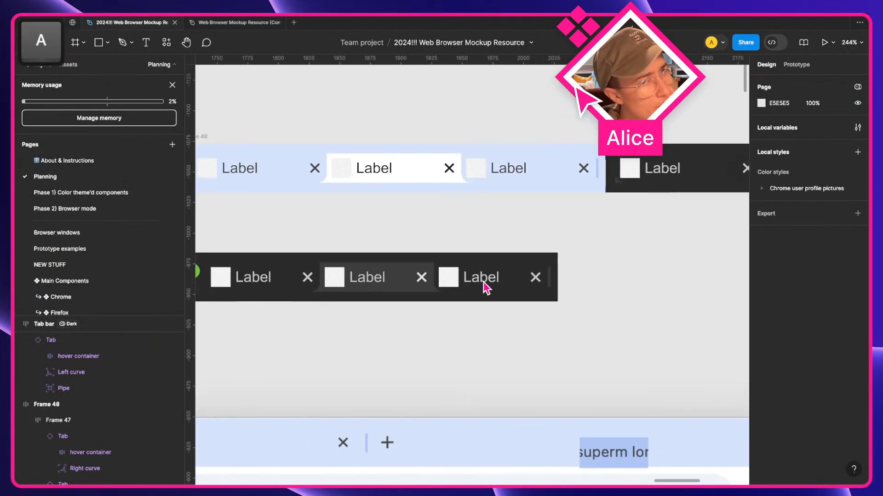
pyautogui.scroll(2, 486, 288)
pyautogui.hscroll(-3, 486, 288)
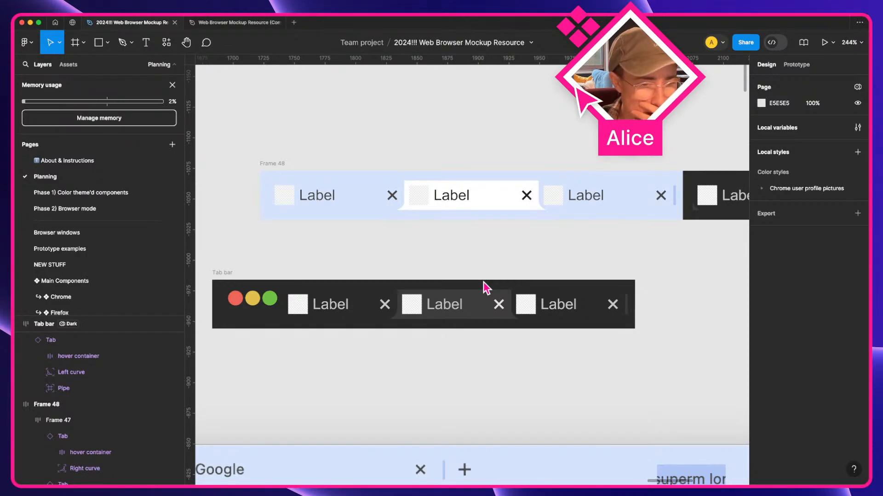
pyautogui.hscroll(3, 486, 288)
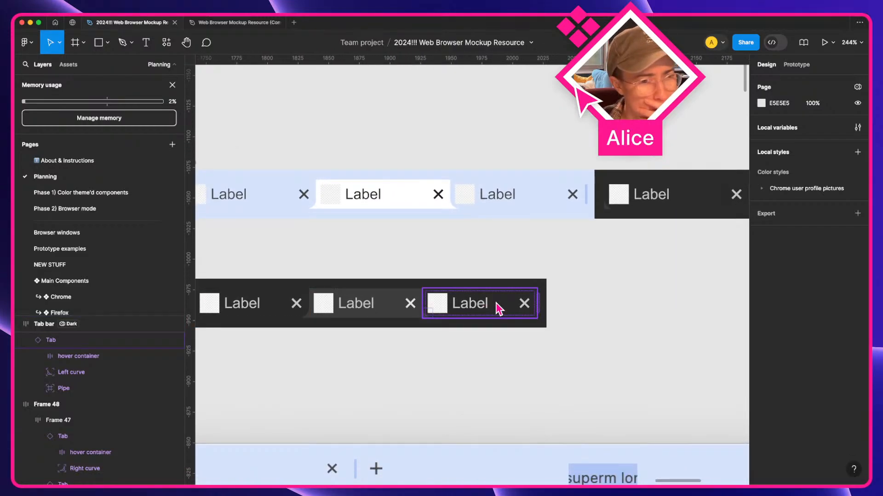
pyautogui.hscroll(-3, 707, 222)
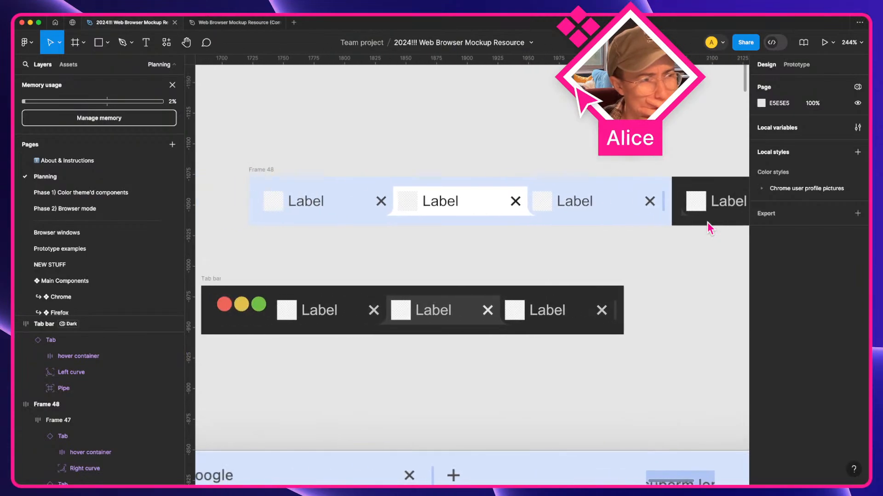
pyautogui.click(573, 307)
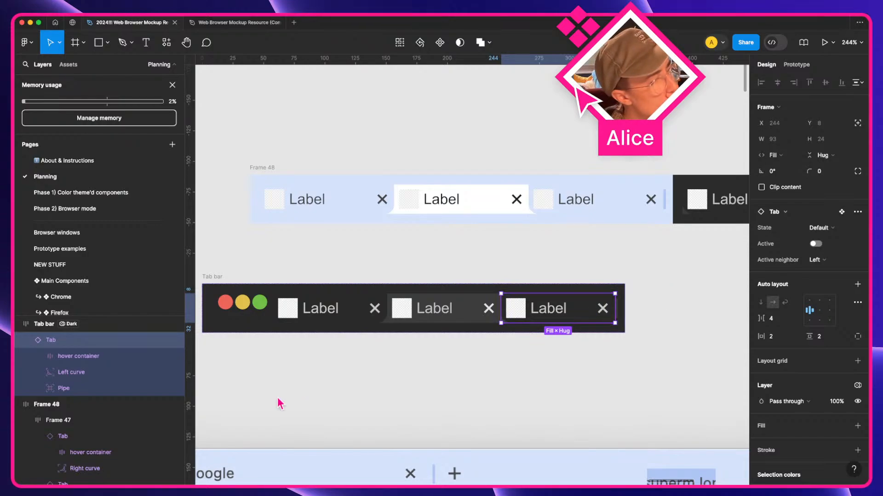
pyautogui.click(95, 389)
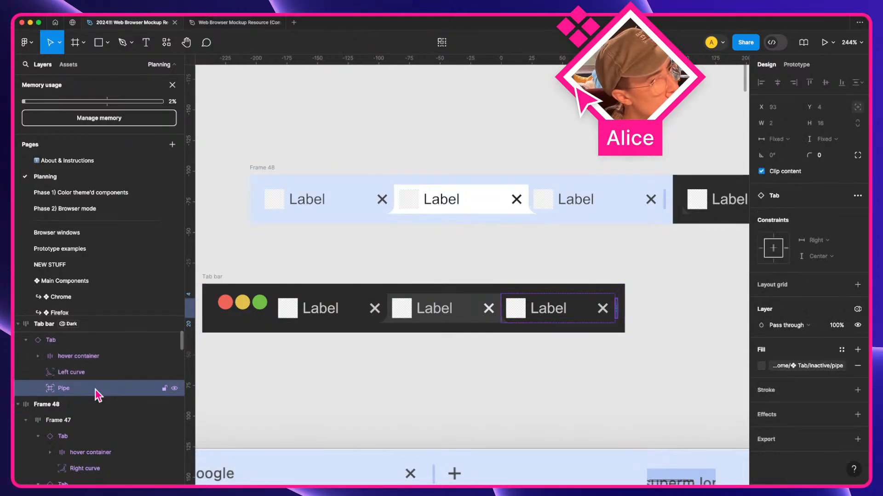
pyautogui.click(541, 373)
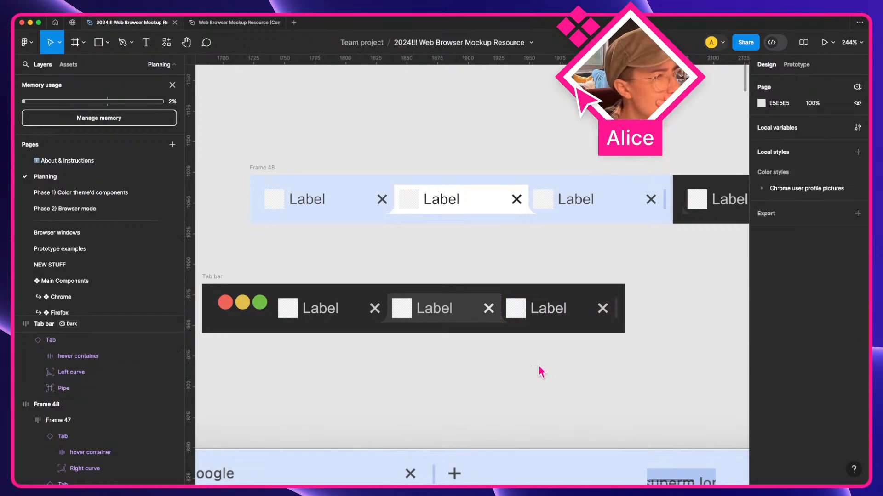
# - Duplicate the dark Tab bar's first tab and widen the Tab bar to about 431 px
pyautogui.click(374, 308)
pyautogui.press('super+d')
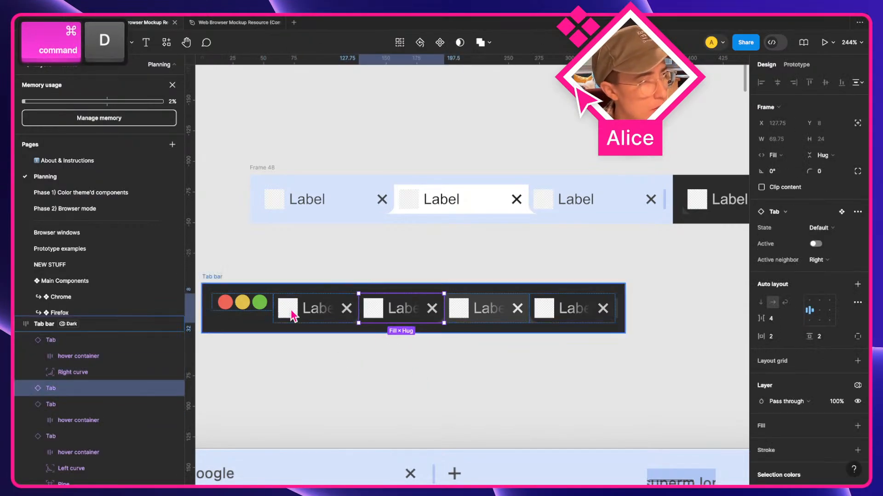
pyautogui.click(222, 284)
pyautogui.moveTo(625, 303); pyautogui.dragTo(732, 313)
pyautogui.click(626, 374)
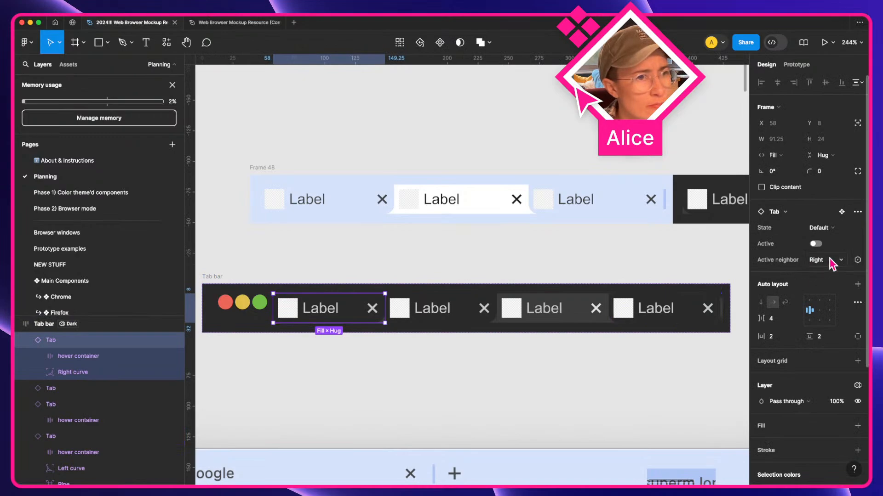
# - Set the Active neighbor property of the dark Tab bar's first tab to None
pyautogui.click(833, 264)
pyautogui.click(824, 235)
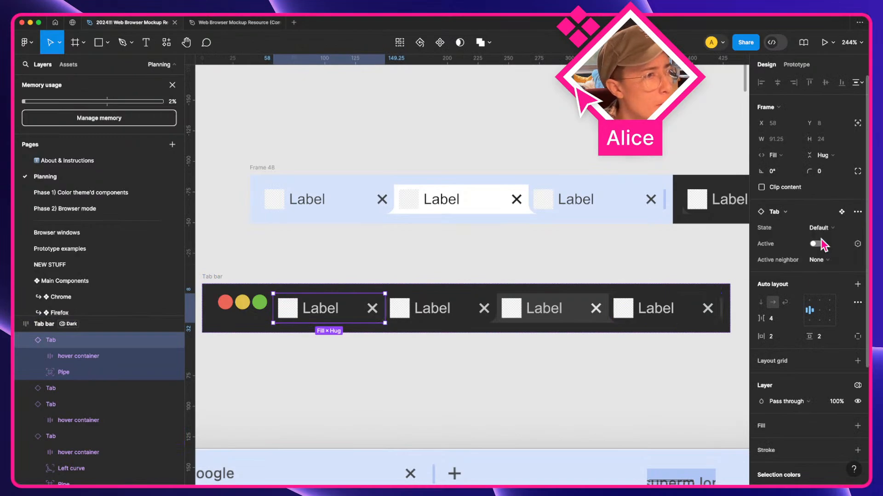
pyautogui.click(547, 396)
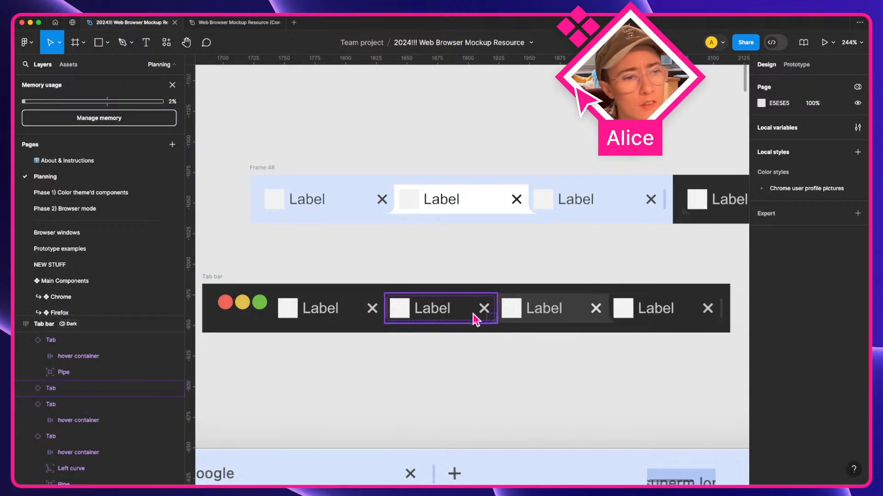
# - Duplicate the last tab in the dark Tab bar
pyautogui.click(656, 314)
pyautogui.press('super+d')
pyautogui.hscroll(2, 627, 339)
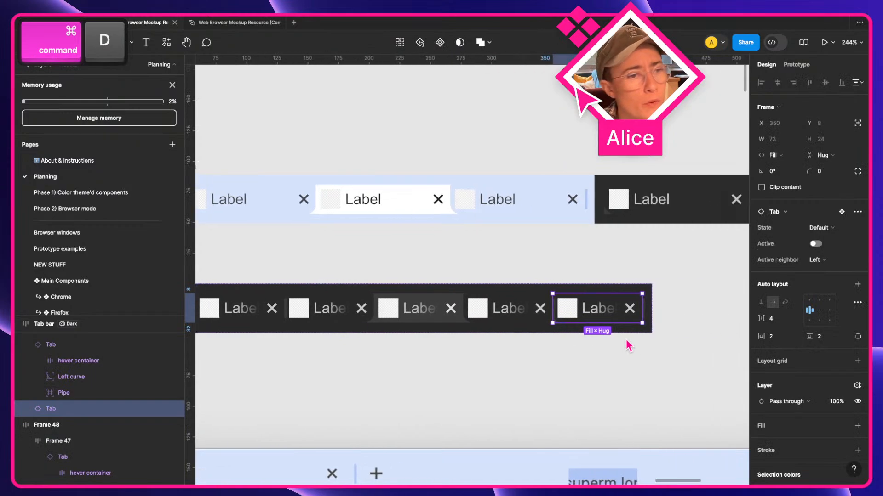
# - Switch the five-tab Tab bar's Color themes mode to Light
pyautogui.click(484, 332)
pyautogui.scroll(-10, 484, 332)
pyautogui.scroll(10, 485, 332)
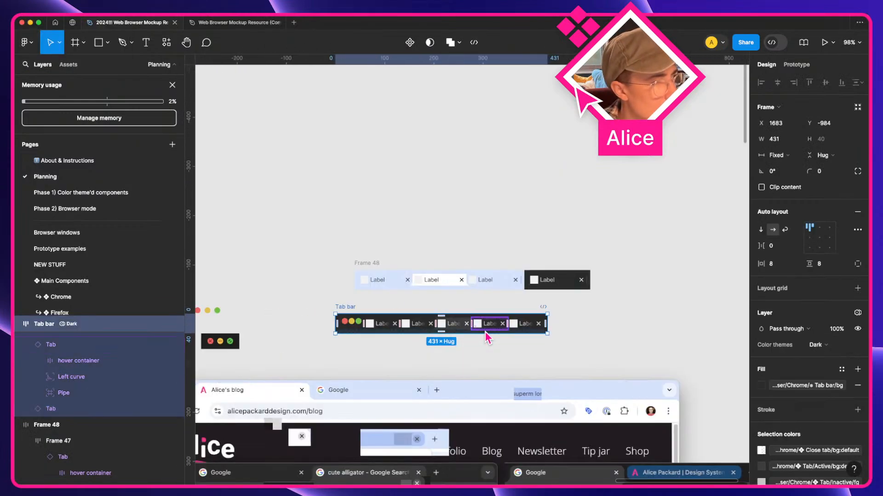
pyautogui.press('space')
pyautogui.moveTo(288, 289); pyautogui.dragTo(324, 276)
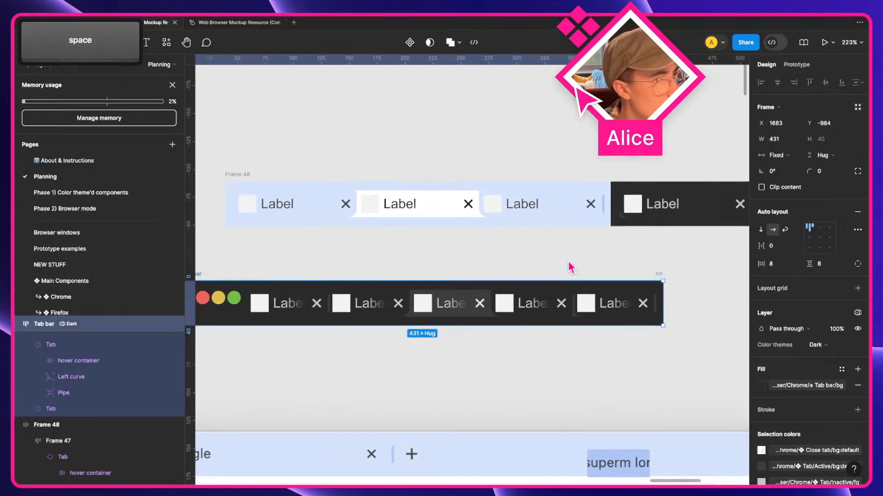
pyautogui.click(822, 345)
pyautogui.click(823, 332)
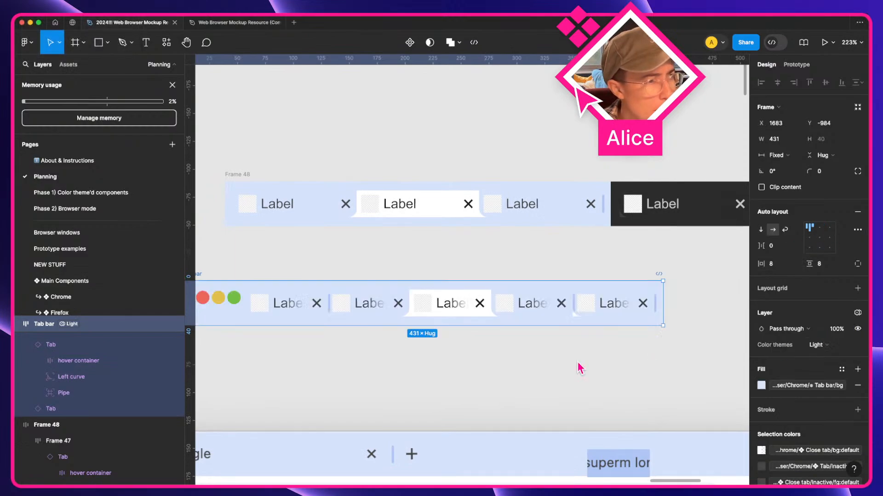
pyautogui.click(517, 359)
# - Widen the light Tab bar to about 735 px and set its height resizing to Hug
pyautogui.scroll(-5, 517, 358)
pyautogui.scroll(3, 436, 341)
pyautogui.press('space')
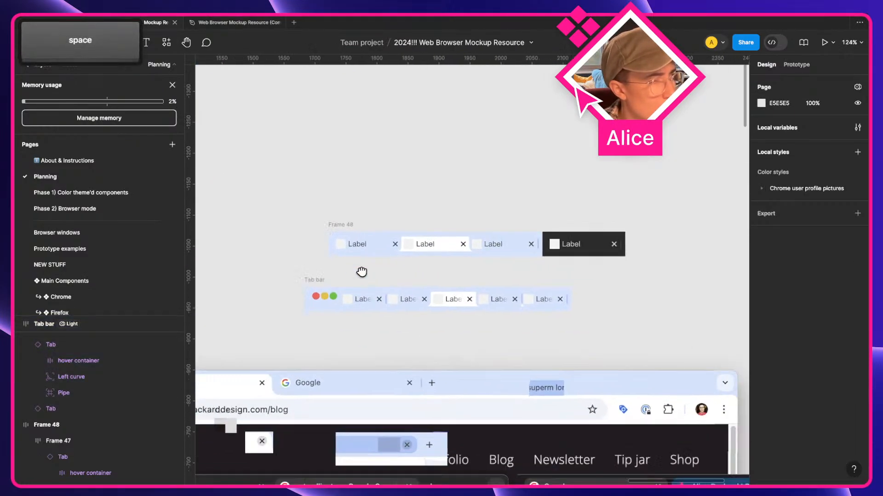
pyautogui.click(303, 258)
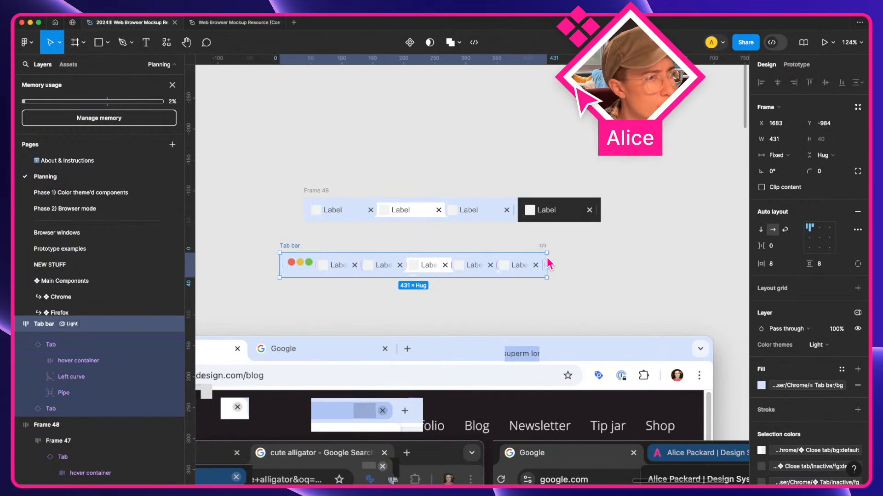
pyautogui.moveTo(547, 262); pyautogui.dragTo(737, 240)
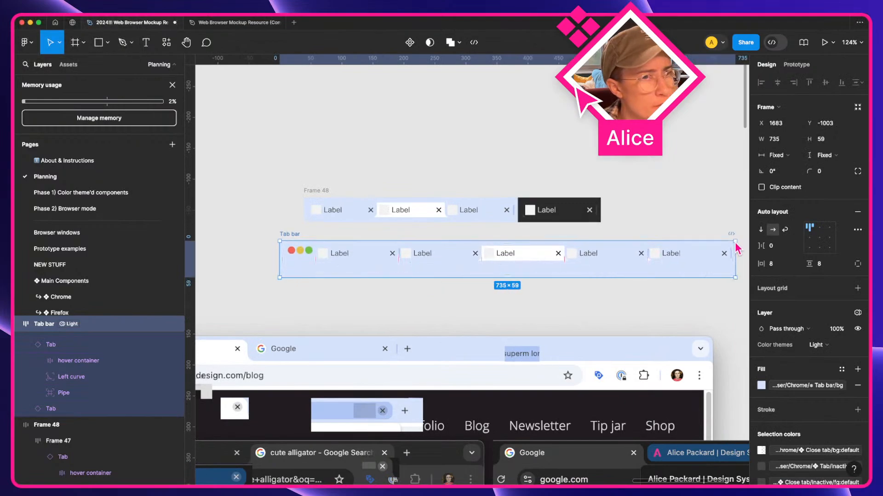
pyautogui.click(834, 155)
pyautogui.click(839, 167)
pyautogui.click(634, 292)
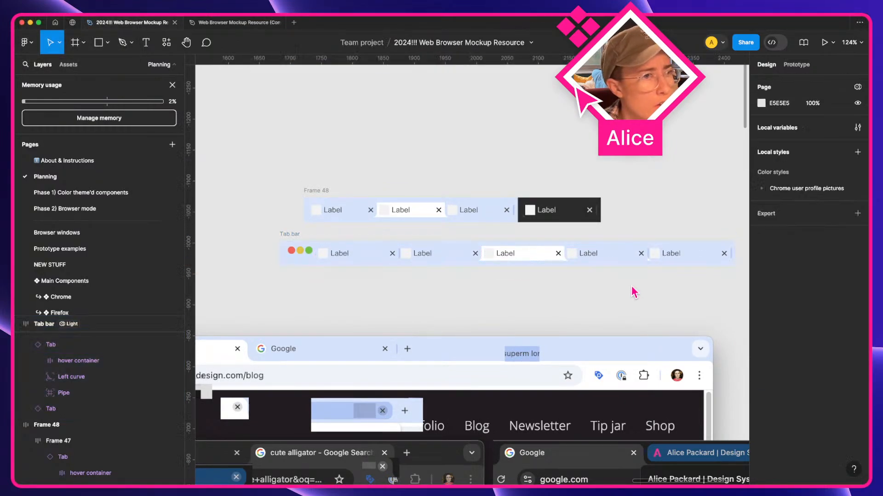
# - Examine the dividers in the widened Tab bar and check the second tab's Active neighbor setting
pyautogui.press('space')
pyautogui.moveTo(613, 296); pyautogui.dragTo(561, 298)
pyautogui.scroll(4, 561, 297)
pyautogui.press('space')
pyautogui.moveTo(504, 298); pyautogui.dragTo(562, 298)
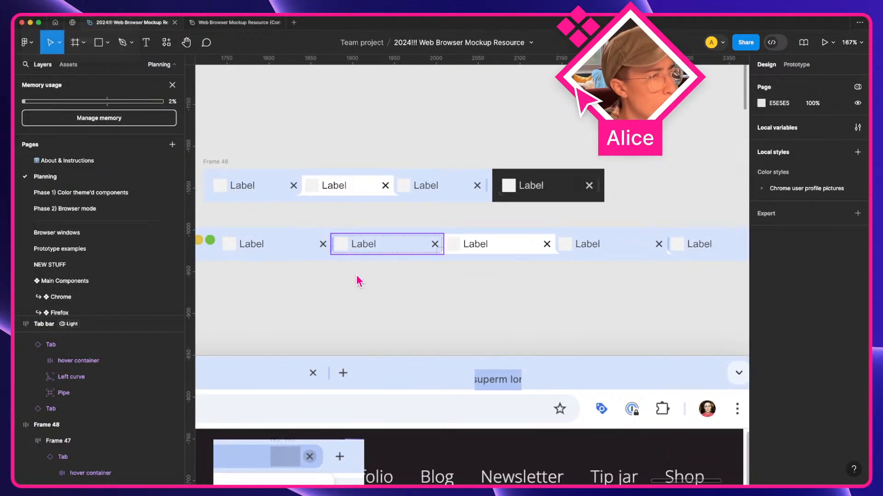
pyautogui.click(396, 247)
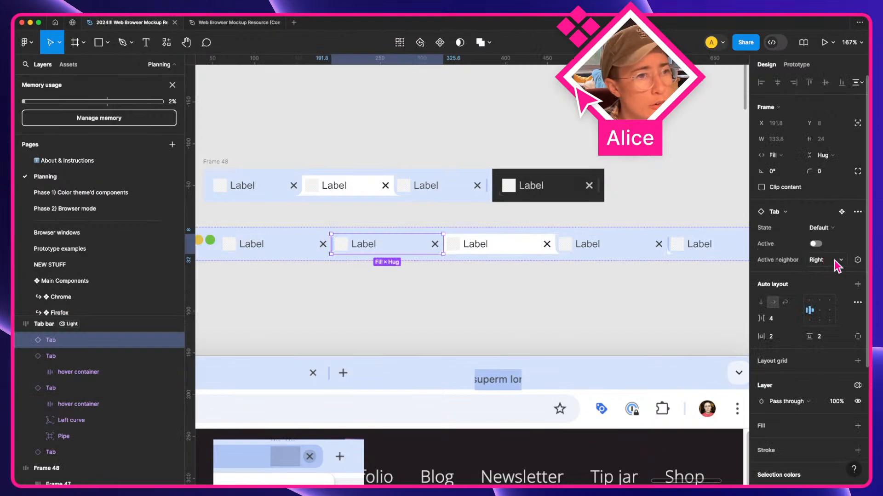
pyautogui.click(556, 291)
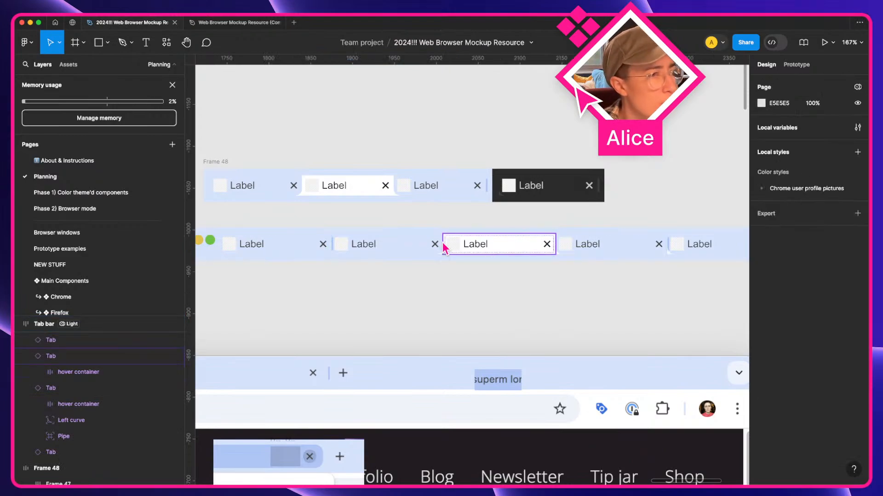
# - Set the Active neighbor property of the light Tab bar's last tab to None
pyautogui.hscroll(2, 501, 276)
pyautogui.click(565, 242)
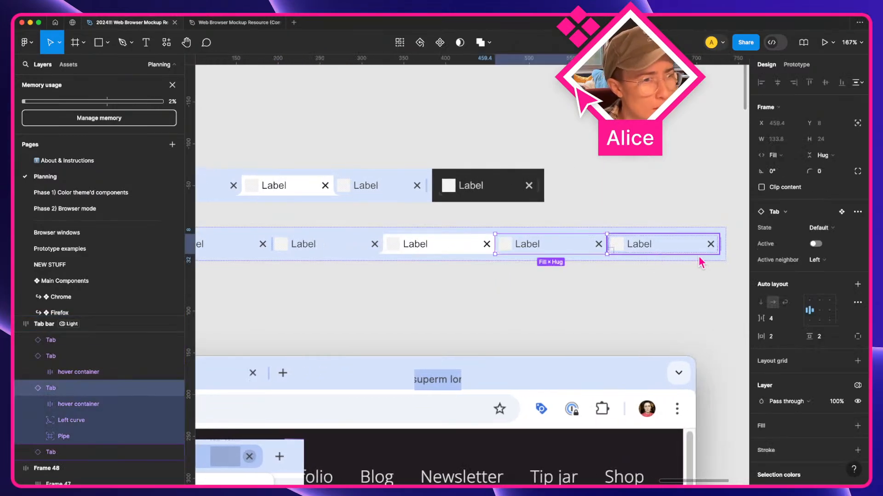
pyautogui.click(652, 249)
pyautogui.hscroll(2, 653, 279)
pyautogui.scroll(1, 653, 278)
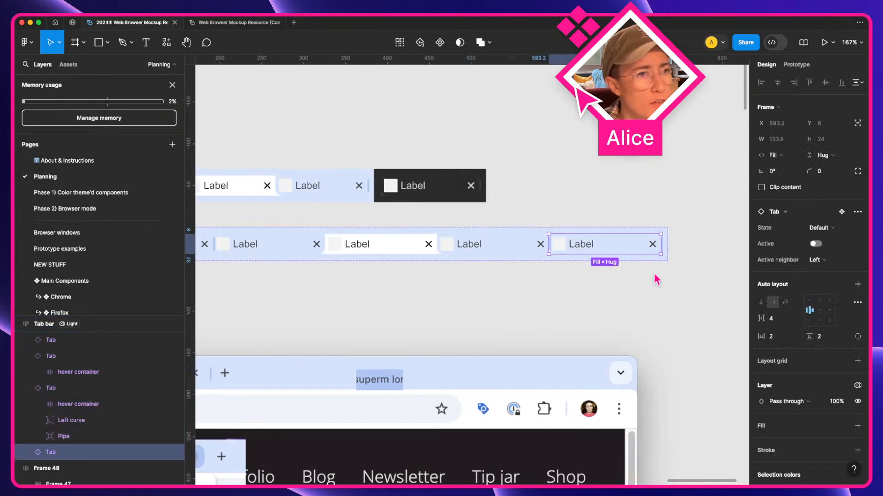
pyautogui.scroll(3, 653, 278)
pyautogui.click(817, 260)
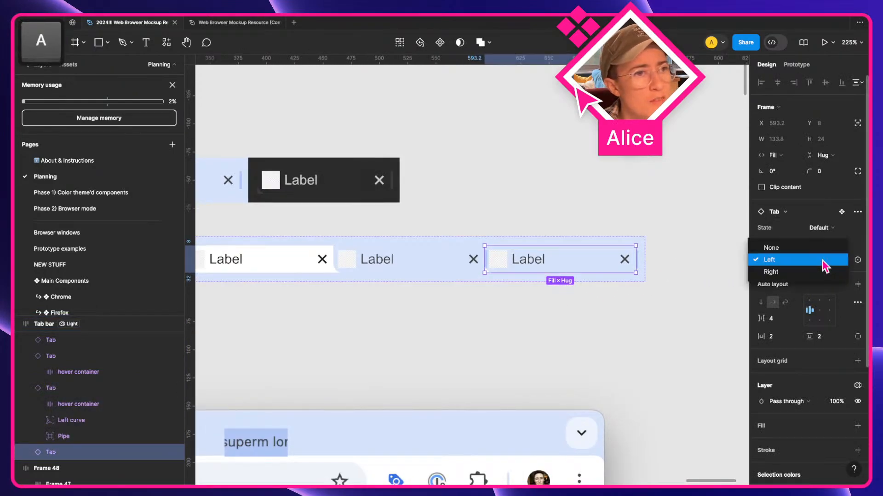
pyautogui.click(818, 251)
pyautogui.click(607, 336)
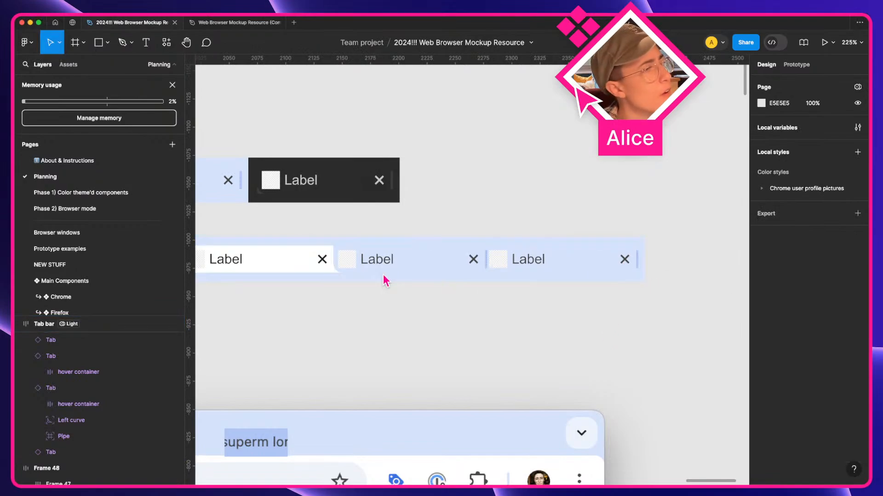
# - Go to the Phase 1) Color theme'd components page, clear the selection and view the main Tab component's variants
pyautogui.click(77, 197)
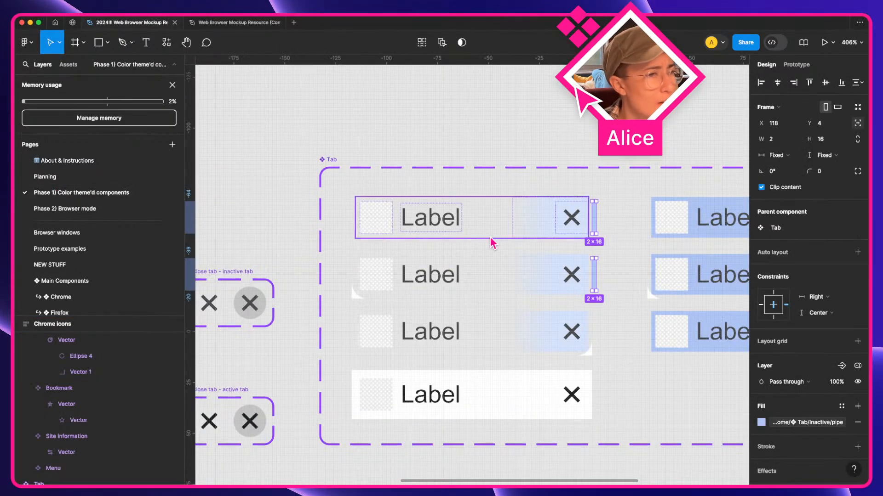
pyautogui.scroll(-3, 490, 237)
pyautogui.click(504, 147)
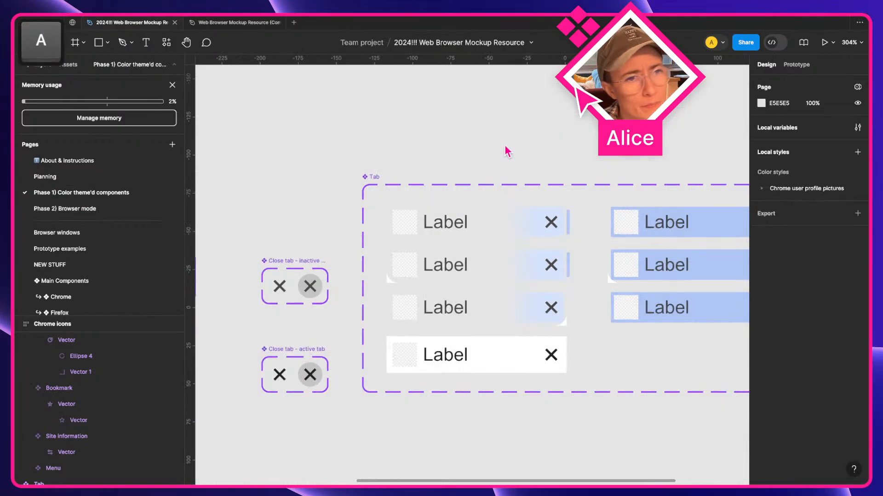
# - Inspect the Pipe divider's properties in the second inactive variant of the Tab component, and clear the selection
pyautogui.hscroll(3, 394, 152)
pyautogui.scroll(-2, 400, 152)
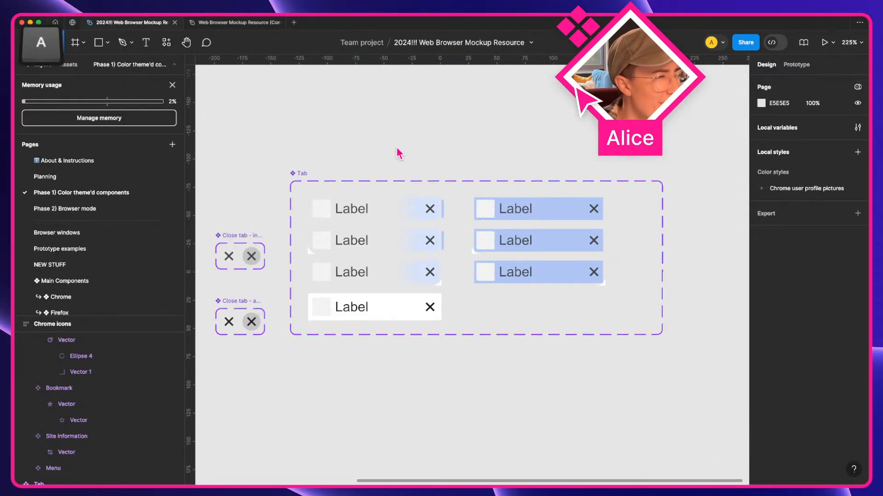
pyautogui.click(443, 246)
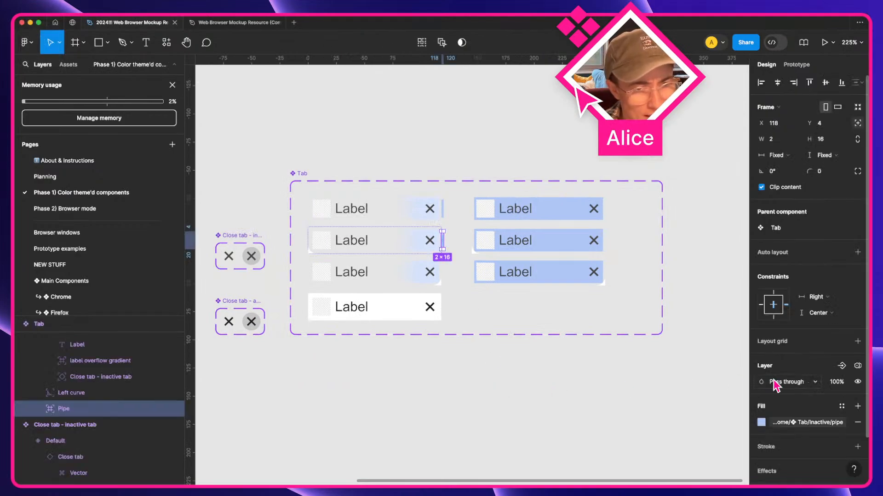
pyautogui.click(643, 393)
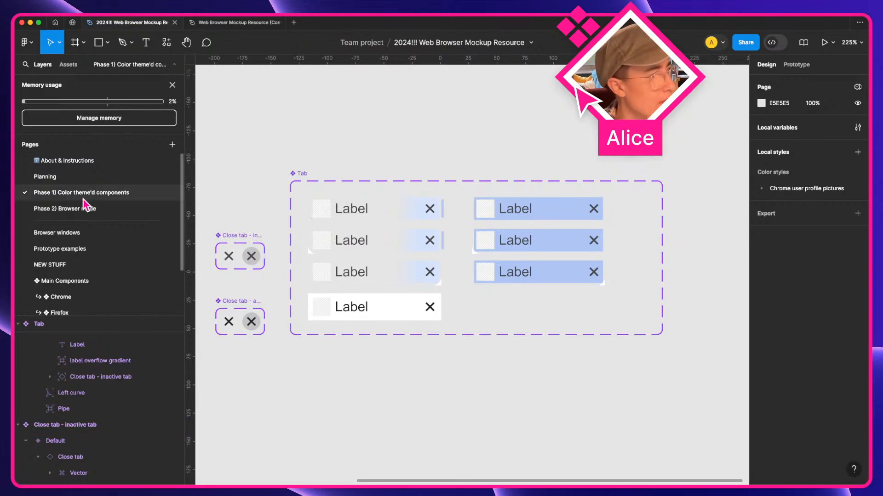
# - Return to the Planning page and select the light Tab bar above the Chrome reference screenshot
pyautogui.click(65, 178)
pyautogui.press('space')
pyautogui.moveTo(219, 224); pyautogui.dragTo(446, 225)
pyautogui.click(330, 221)
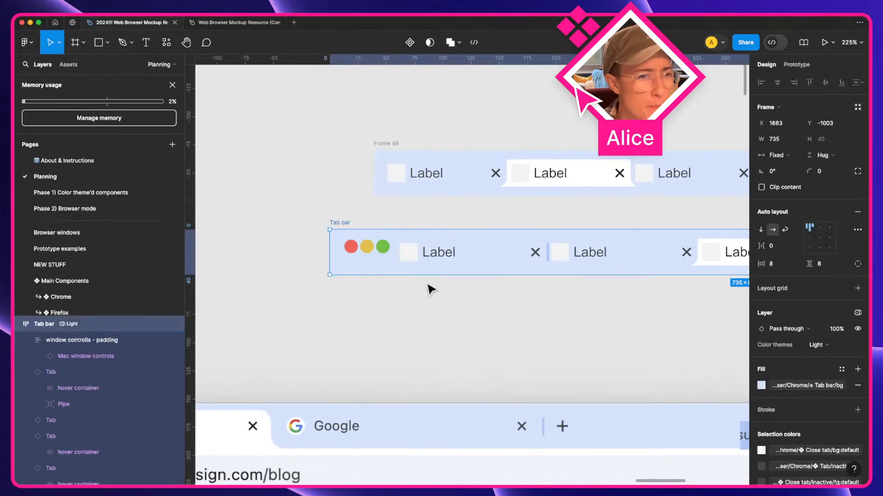
pyautogui.scroll(-3, 428, 288)
pyautogui.press('space')
pyautogui.moveTo(447, 295); pyautogui.dragTo(334, 287)
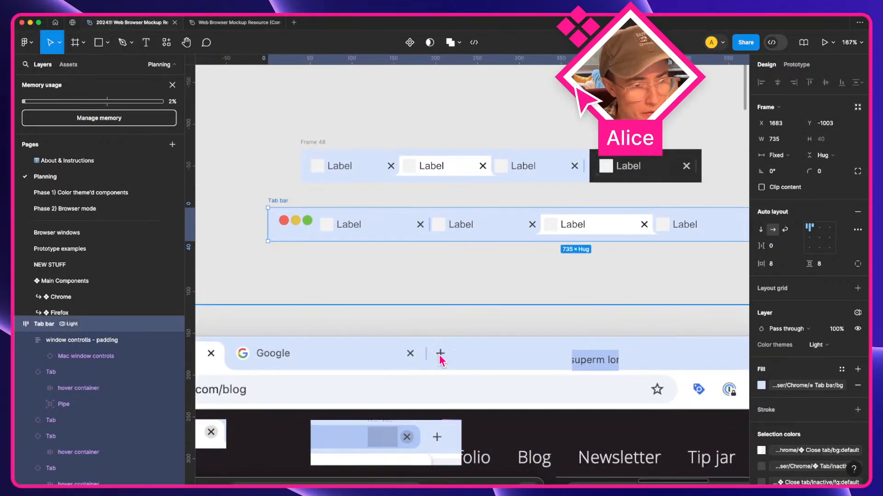
# - Move the small "superm lor" screenshot snippet off the reference window's tab strip, down onto its address bar
pyautogui.scroll(3, 440, 357)
pyautogui.moveTo(440, 357); pyautogui.dragTo(387, 339)
pyautogui.hscroll(3, 402, 340)
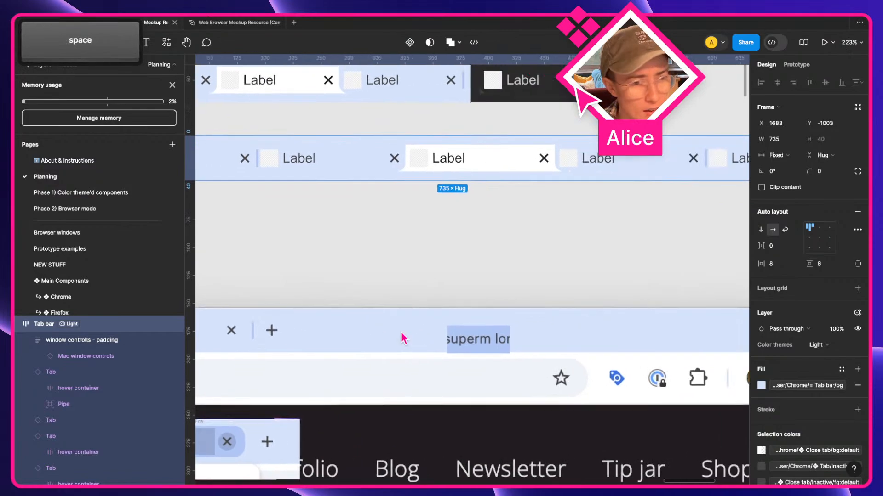
pyautogui.click(481, 339)
# - Examine the new-tab plus button and the chevron button in the reference Chrome window against the Tab bar above
pyautogui.hscroll(6, 456, 343)
pyautogui.hscroll(2, 427, 344)
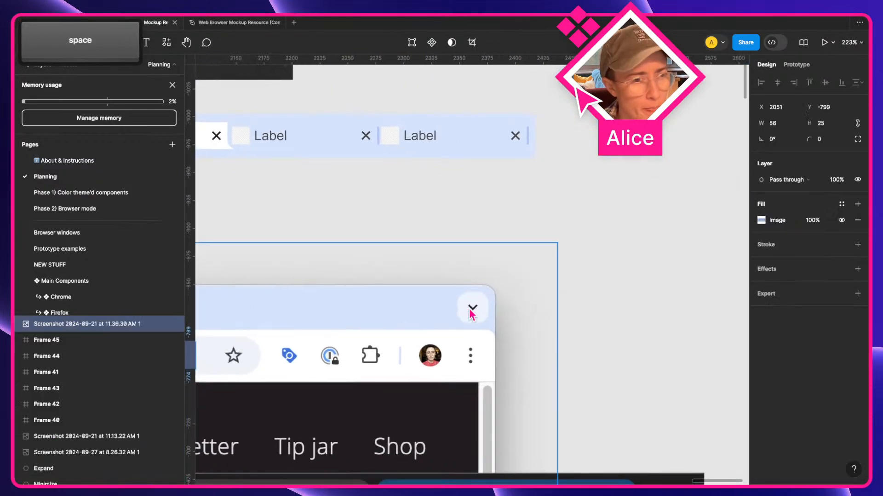
pyautogui.hscroll(-8, 480, 318)
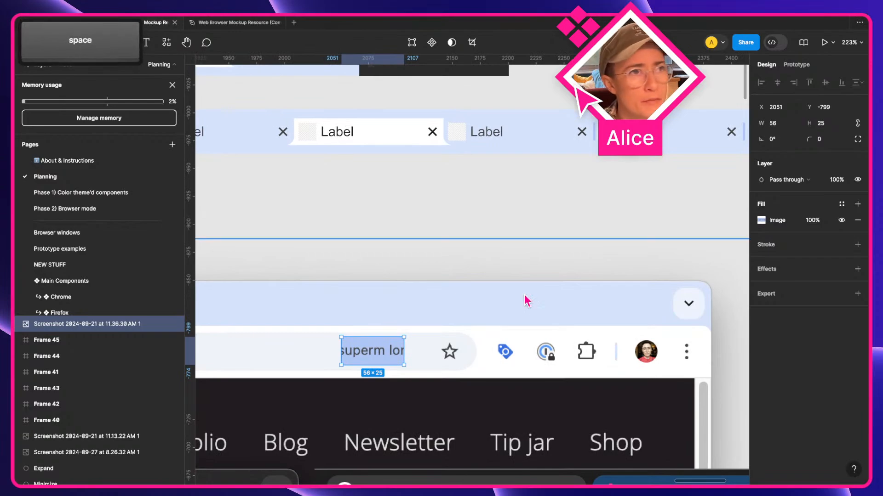
pyautogui.scroll(-2, 526, 301)
pyautogui.press('a')
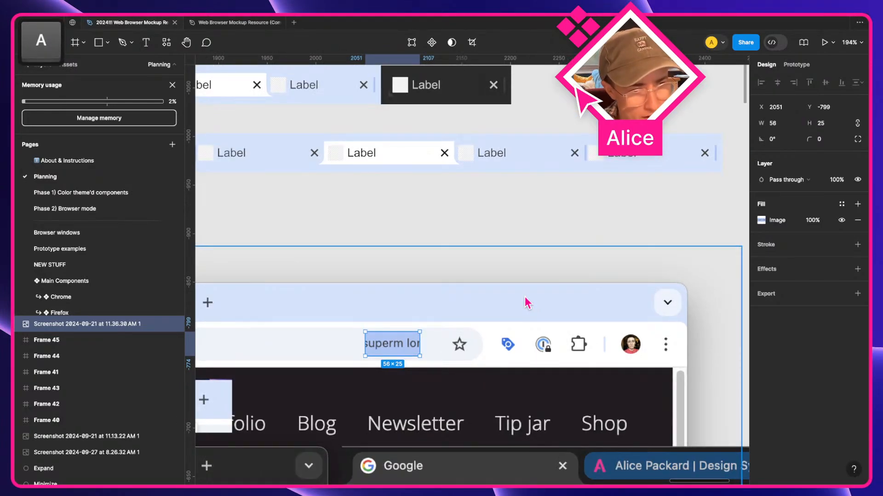
pyautogui.hscroll(-5, 527, 302)
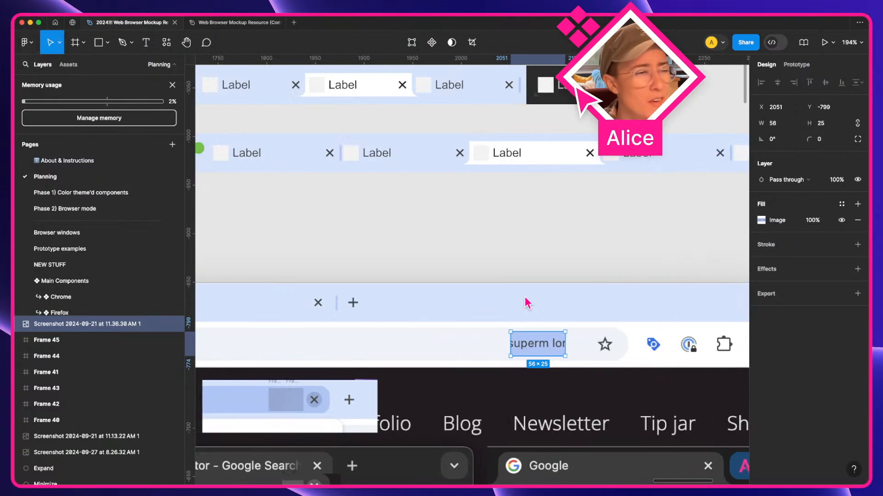